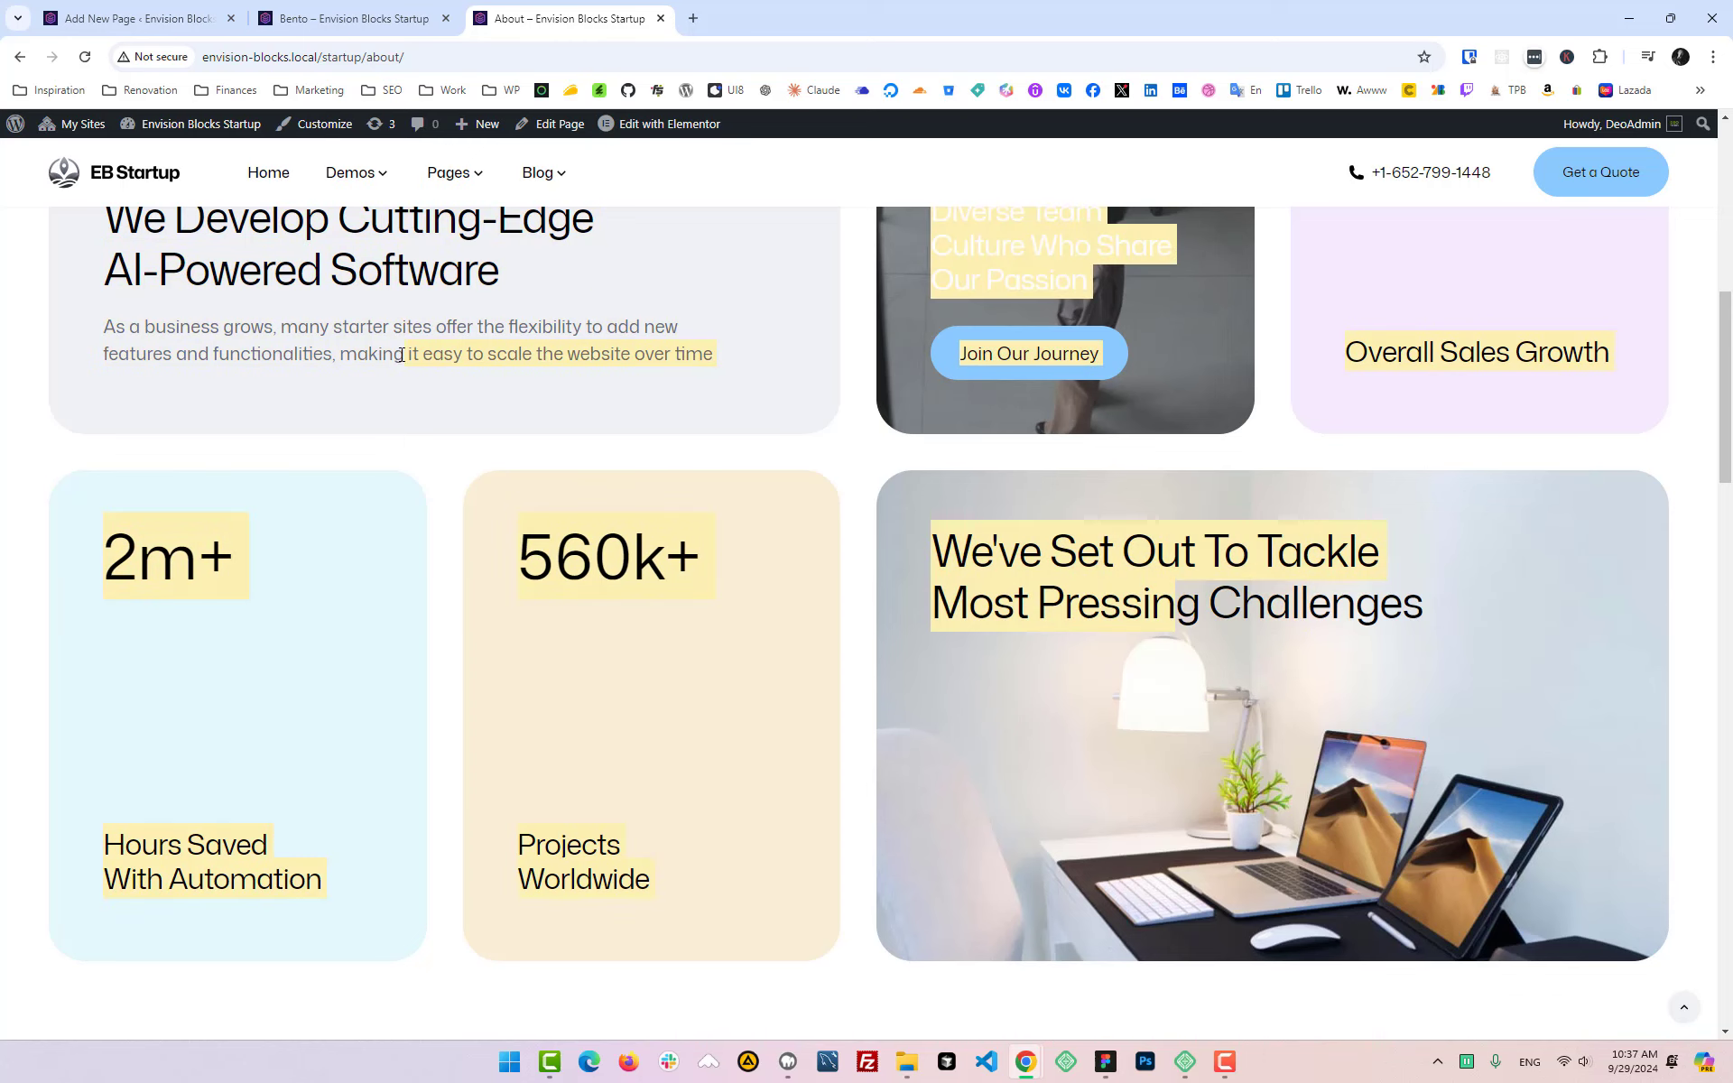
# Step: Examine the bento grid on the About page, checking how its cards are arranged, sized and filled
pyautogui.scroll(3, 652, 283)
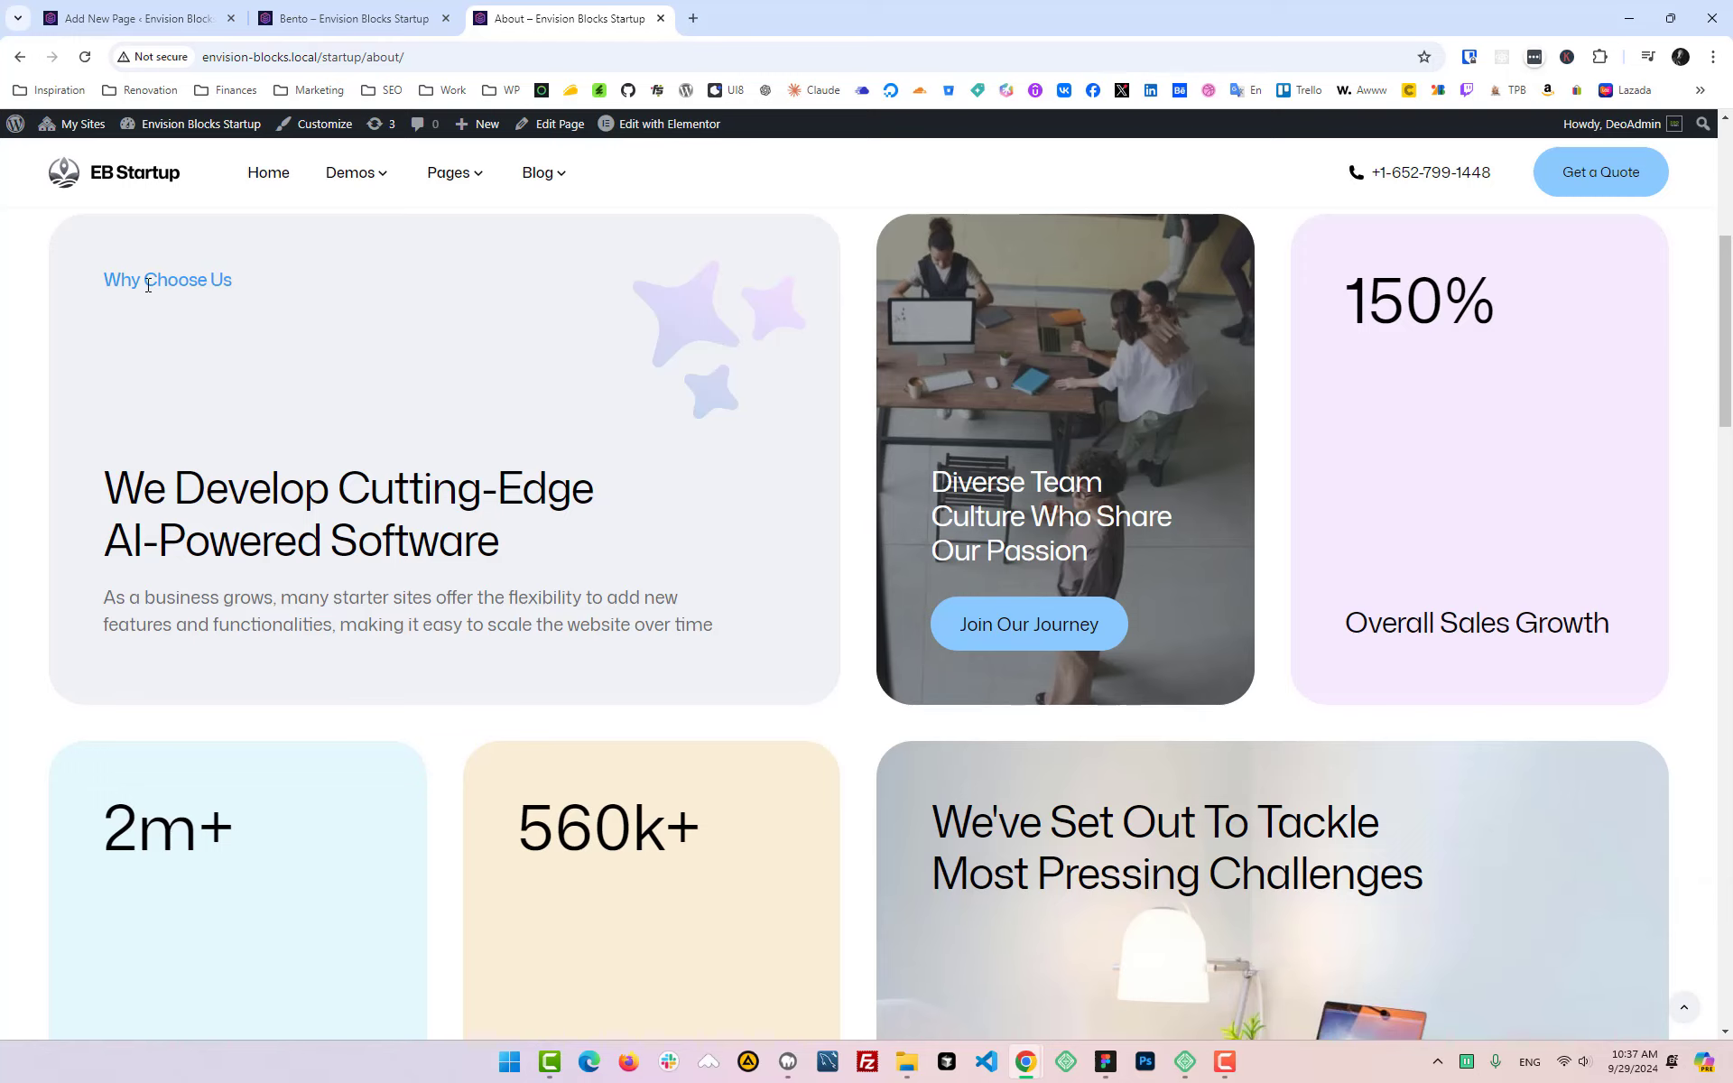
pyautogui.scroll(1, 158, 316)
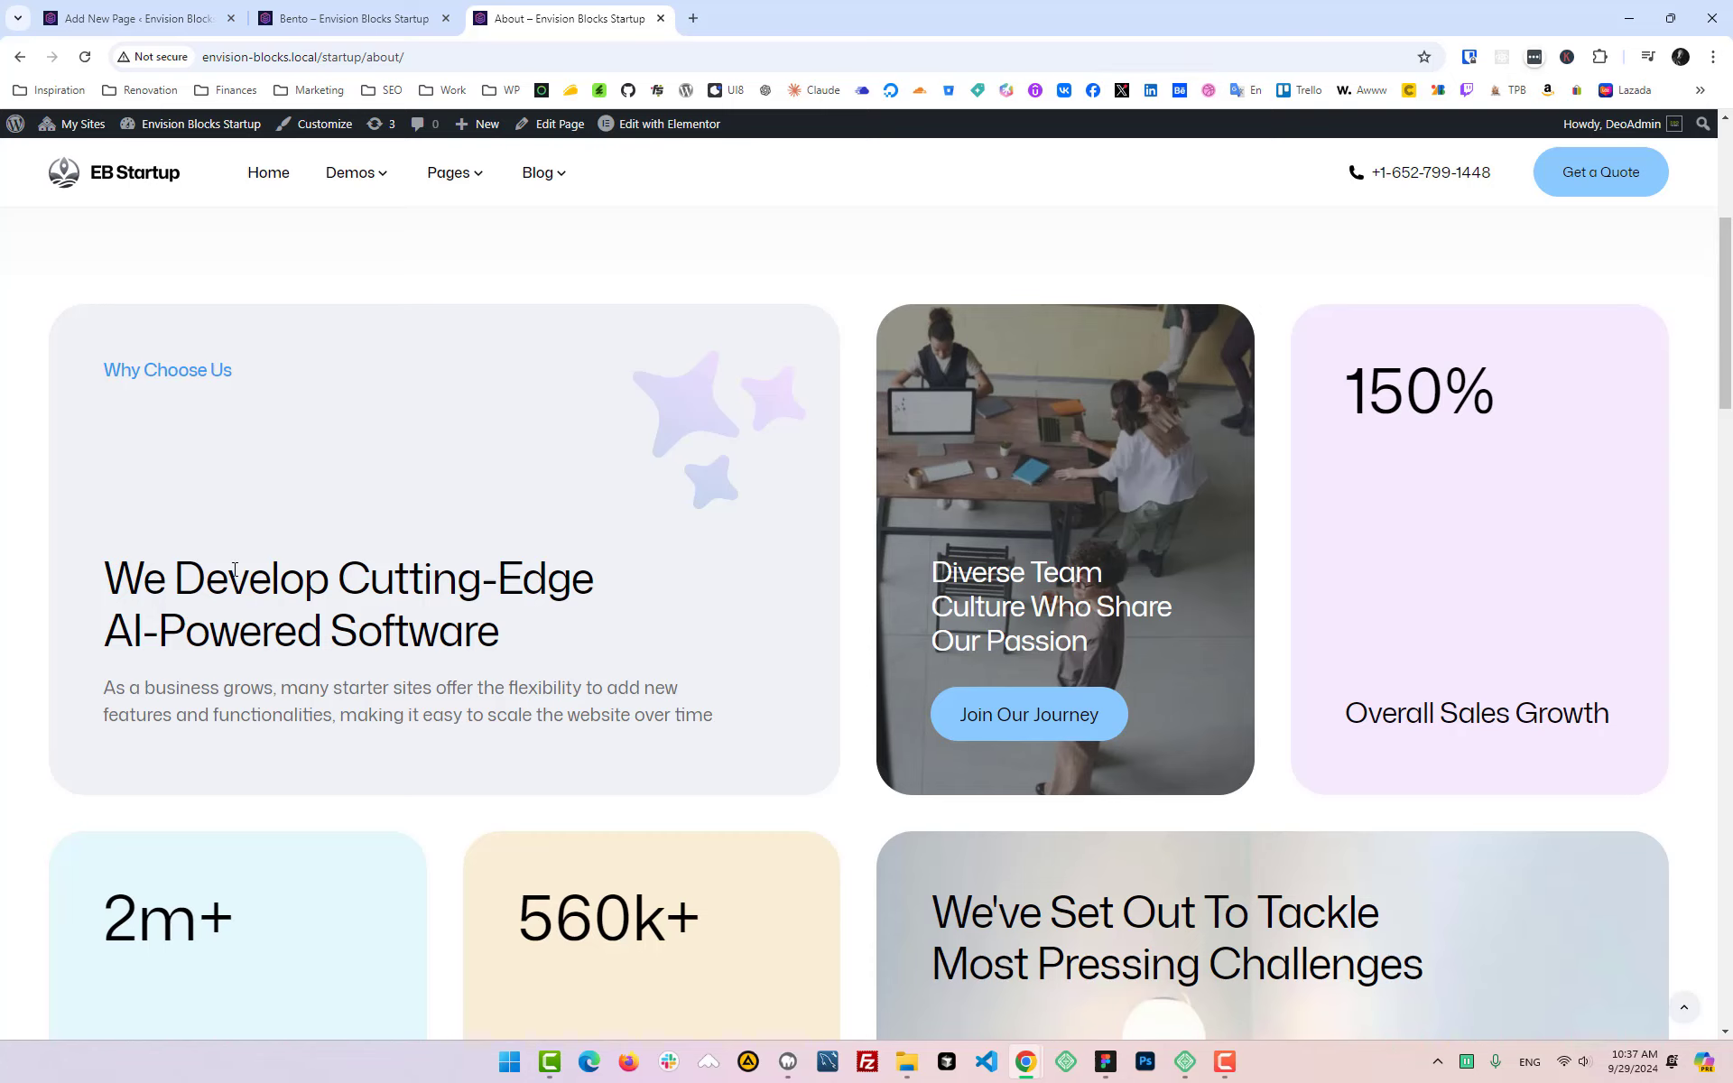
pyautogui.scroll(-7, 851, 565)
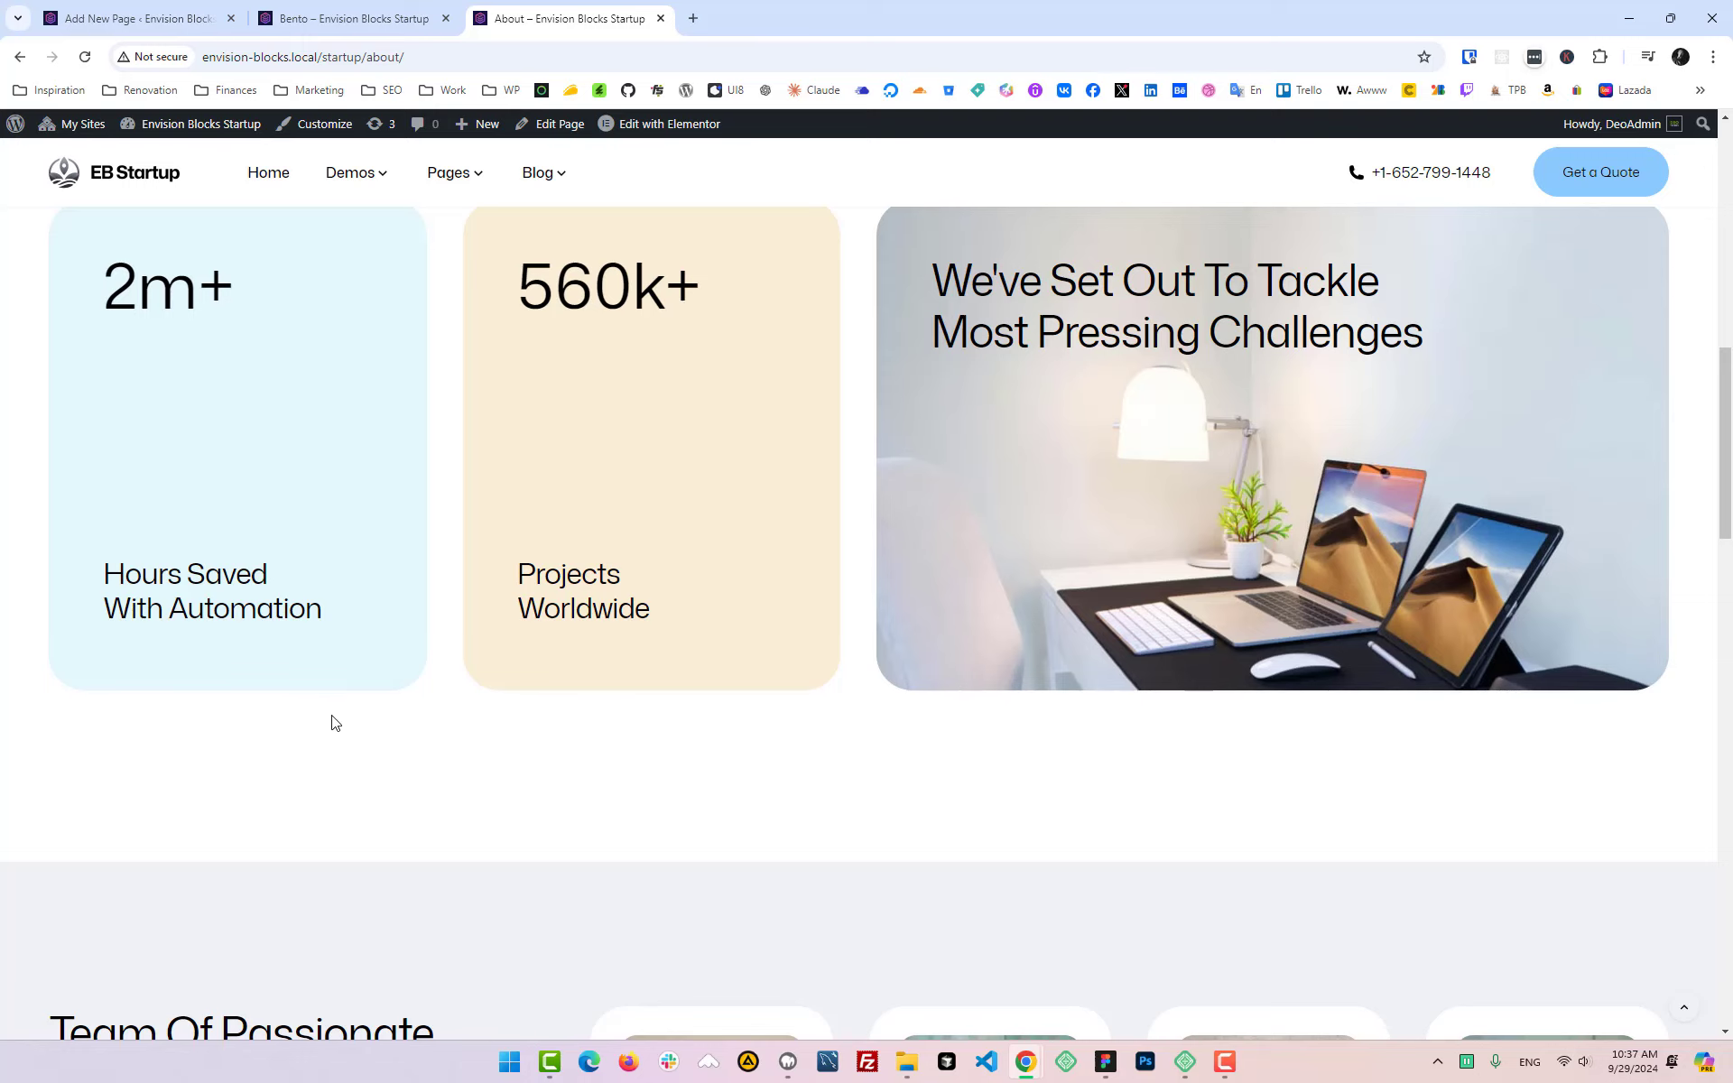
pyautogui.scroll(4, 739, 732)
pyautogui.scroll(3, 194, 411)
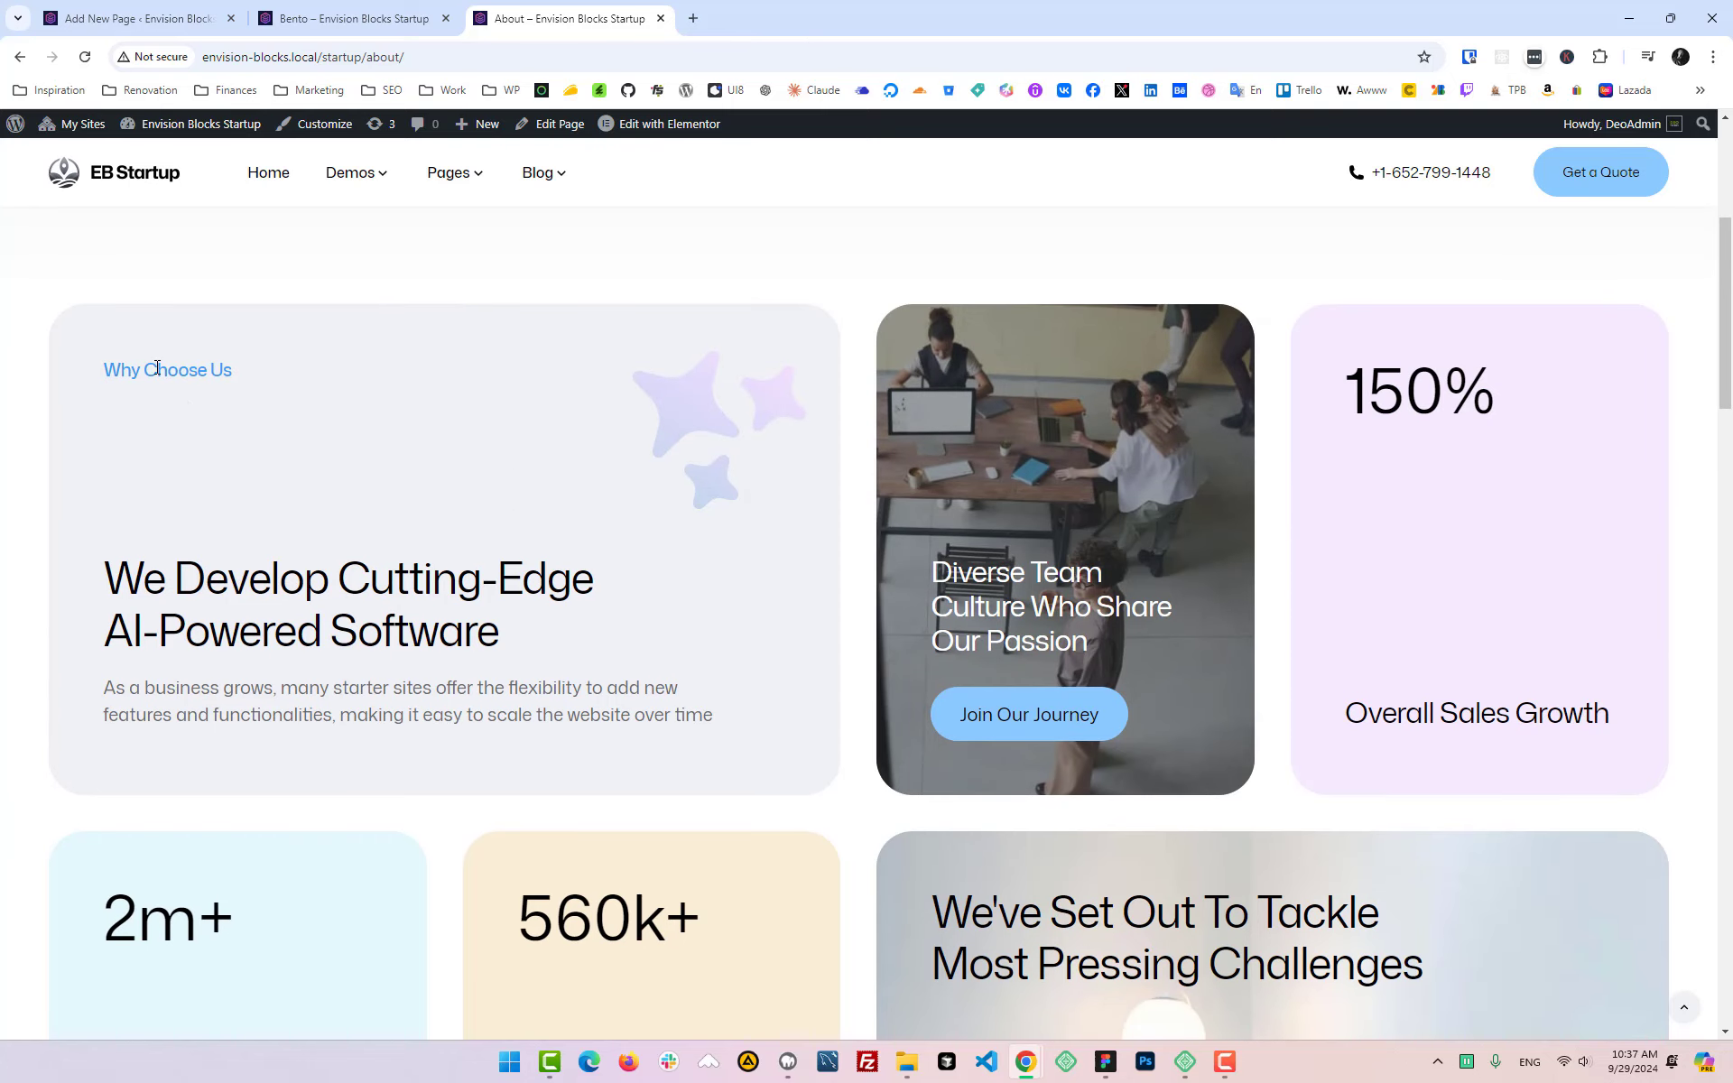
pyautogui.scroll(-3, 1059, 791)
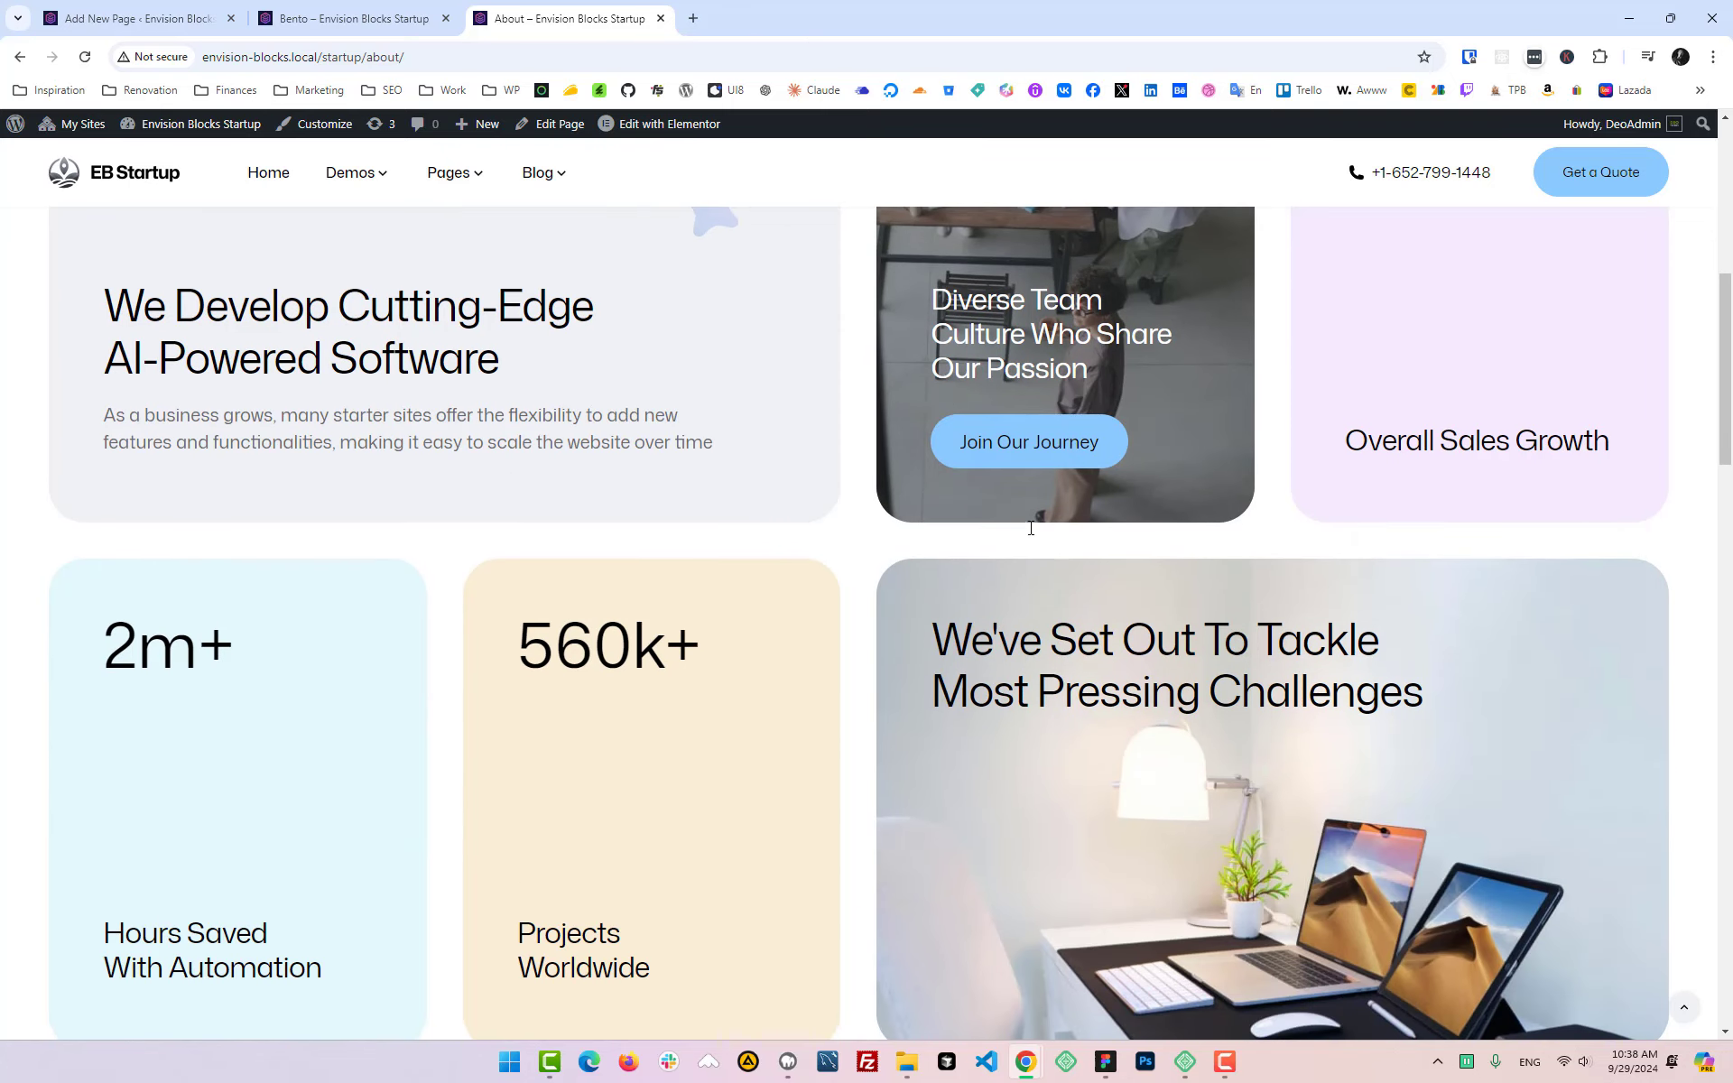
pyautogui.scroll(8, 554, 309)
pyautogui.scroll(-5, 730, 462)
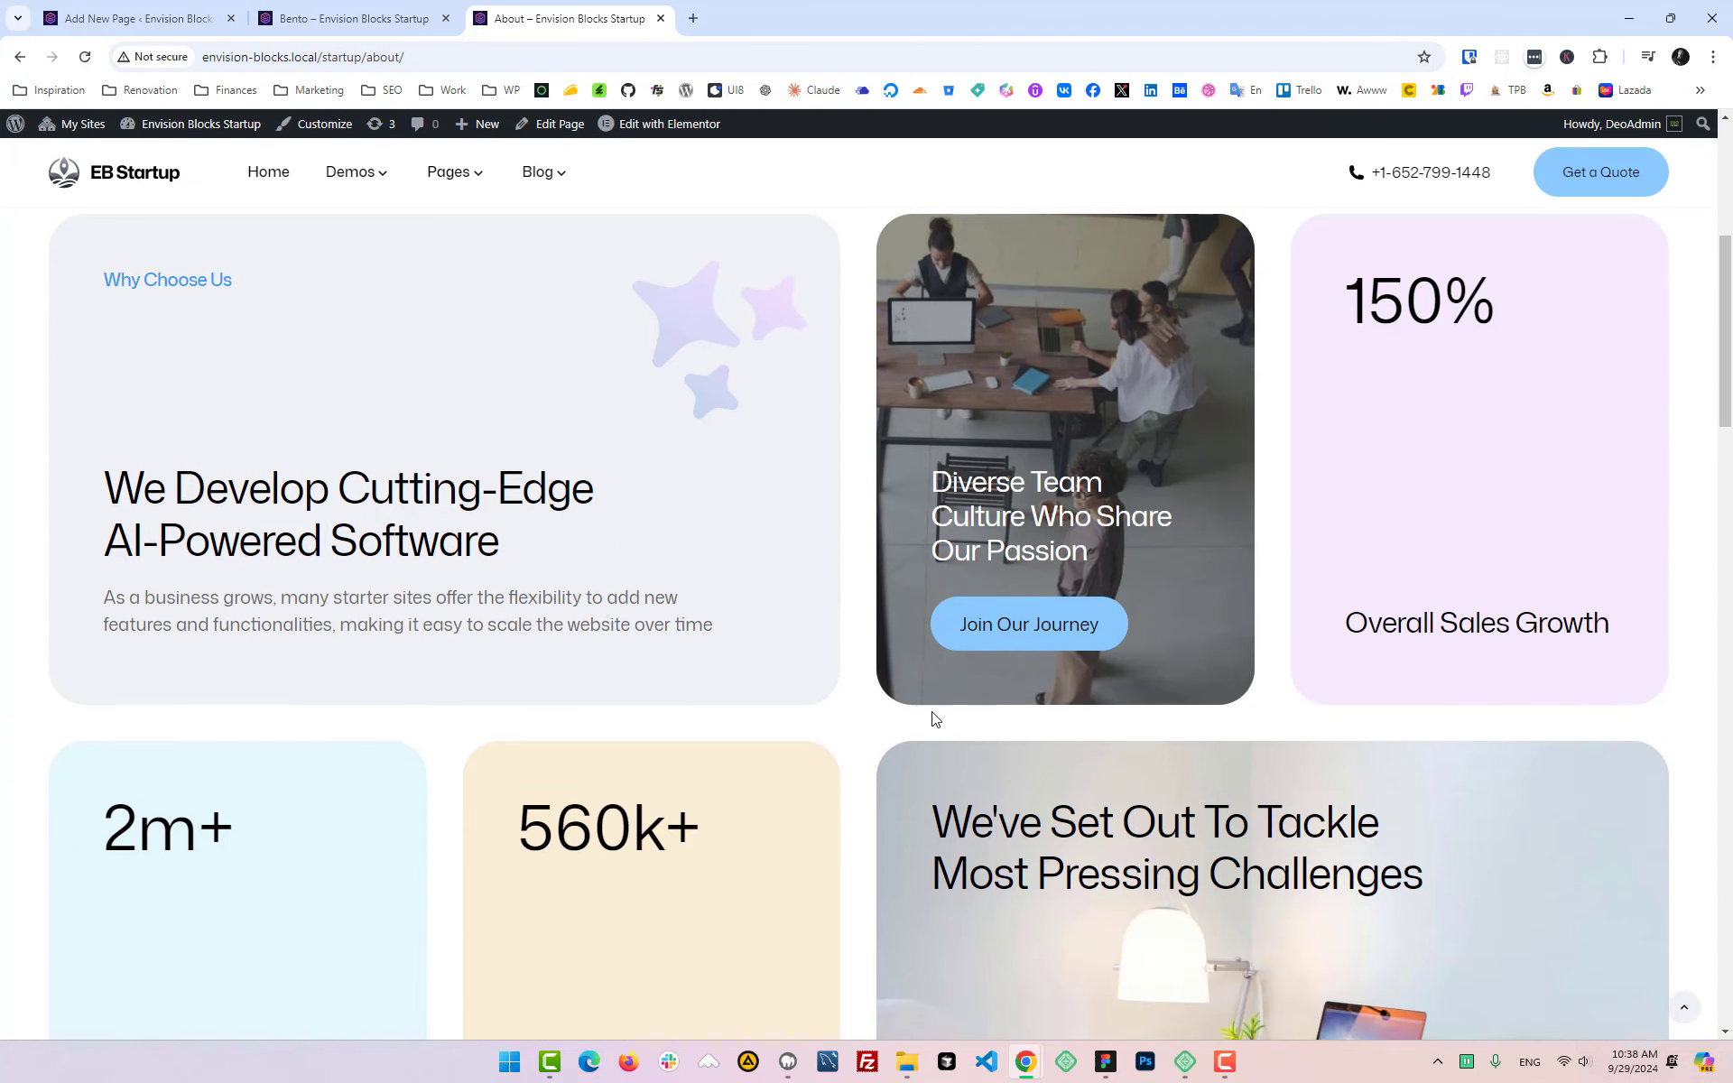
# Step: Return to the editor of the Bento page, publish the page and close the publishing panel
pyautogui.click(287, 9)
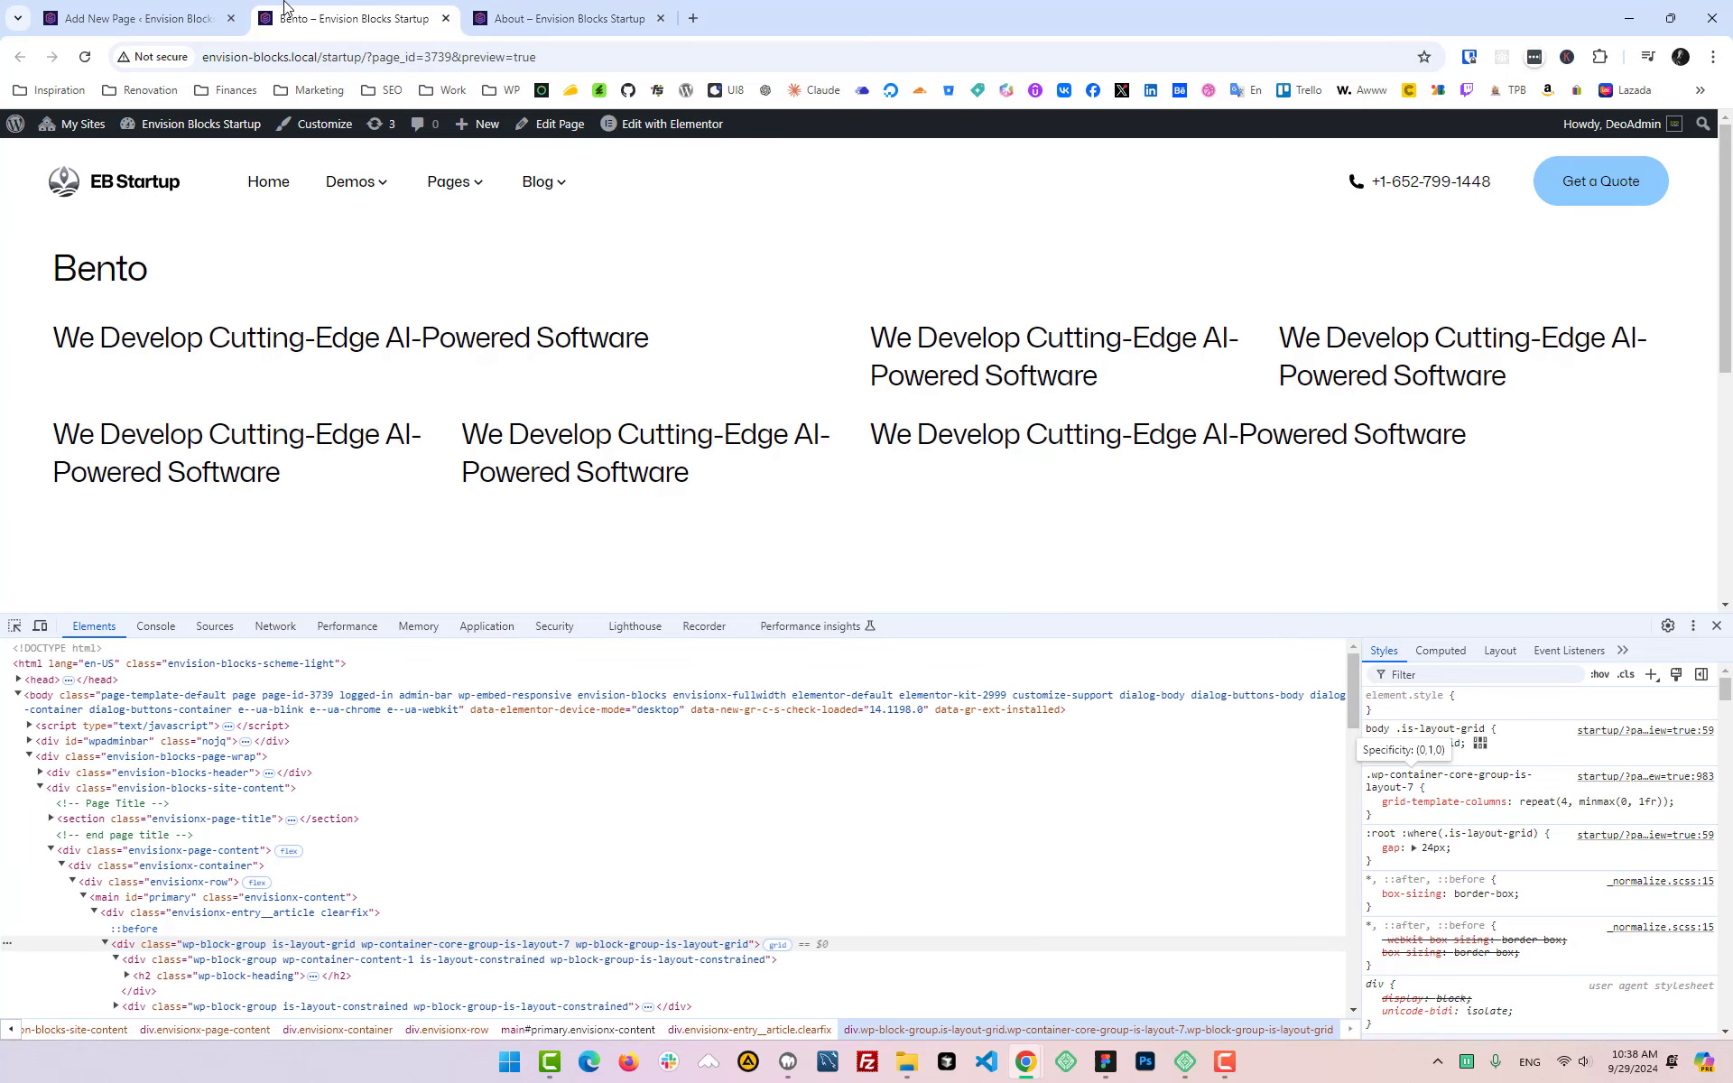
pyautogui.click(177, 9)
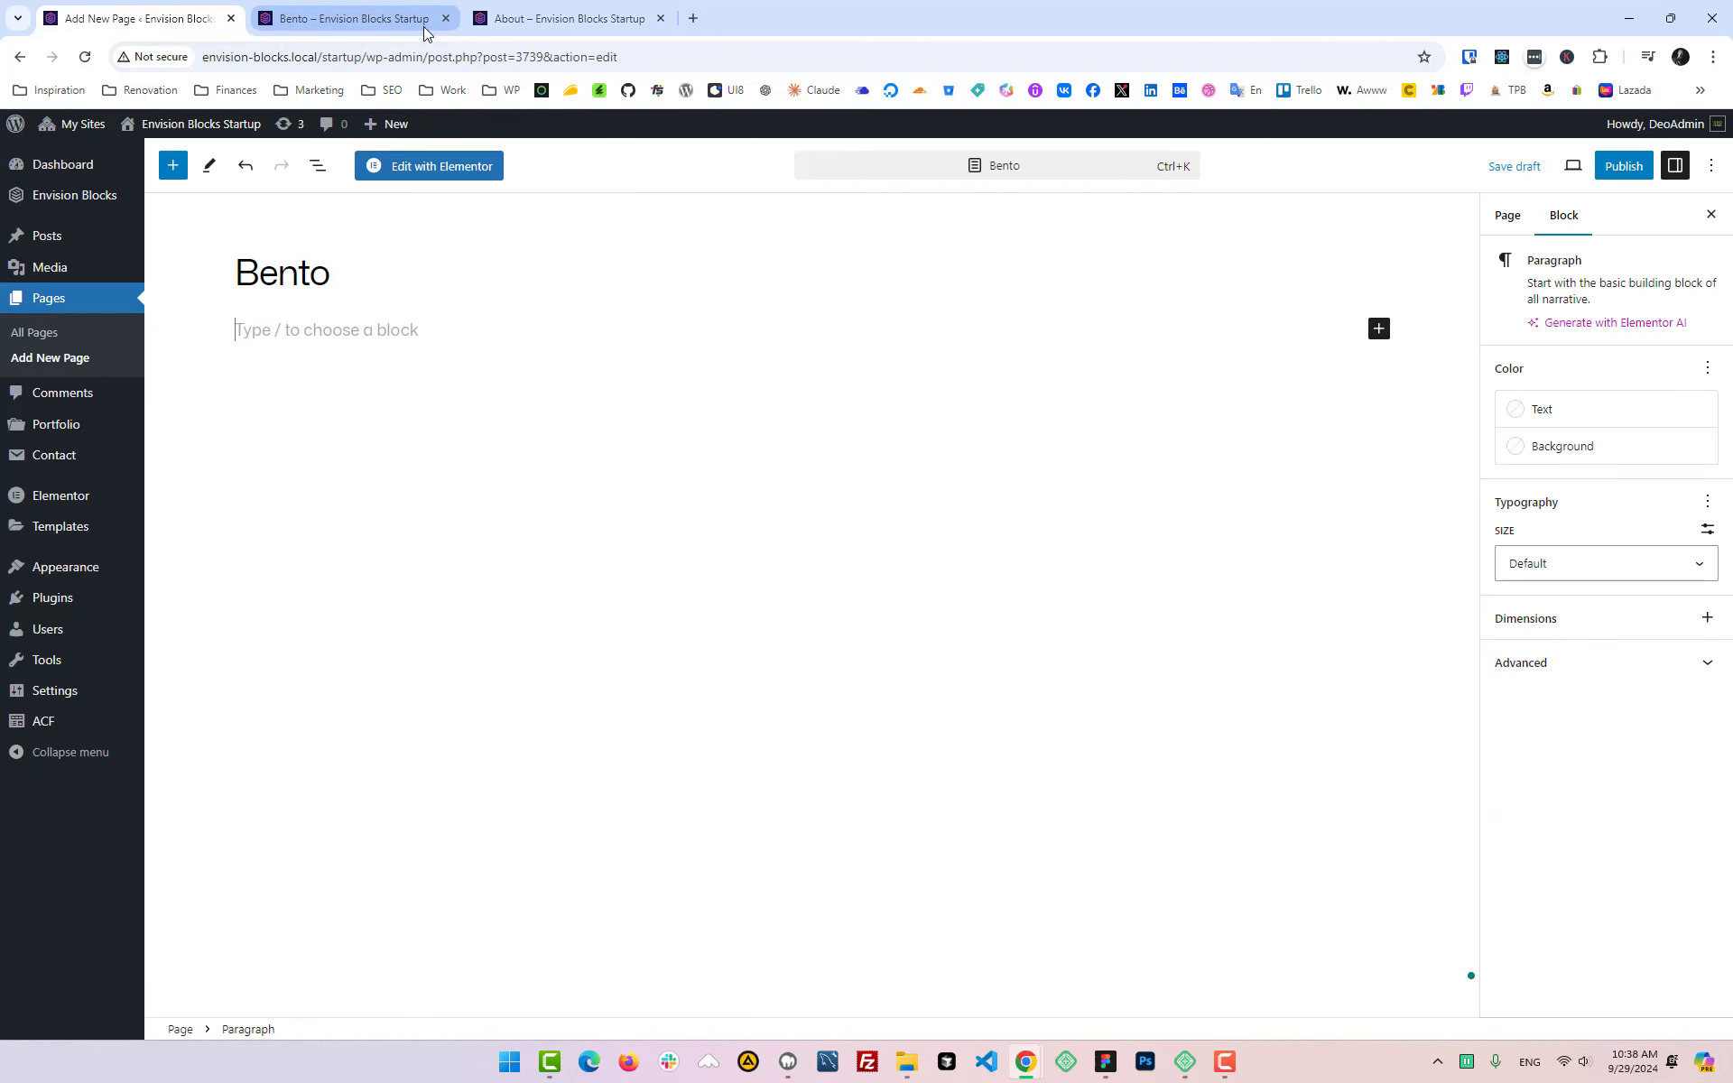
pyautogui.click(1632, 165)
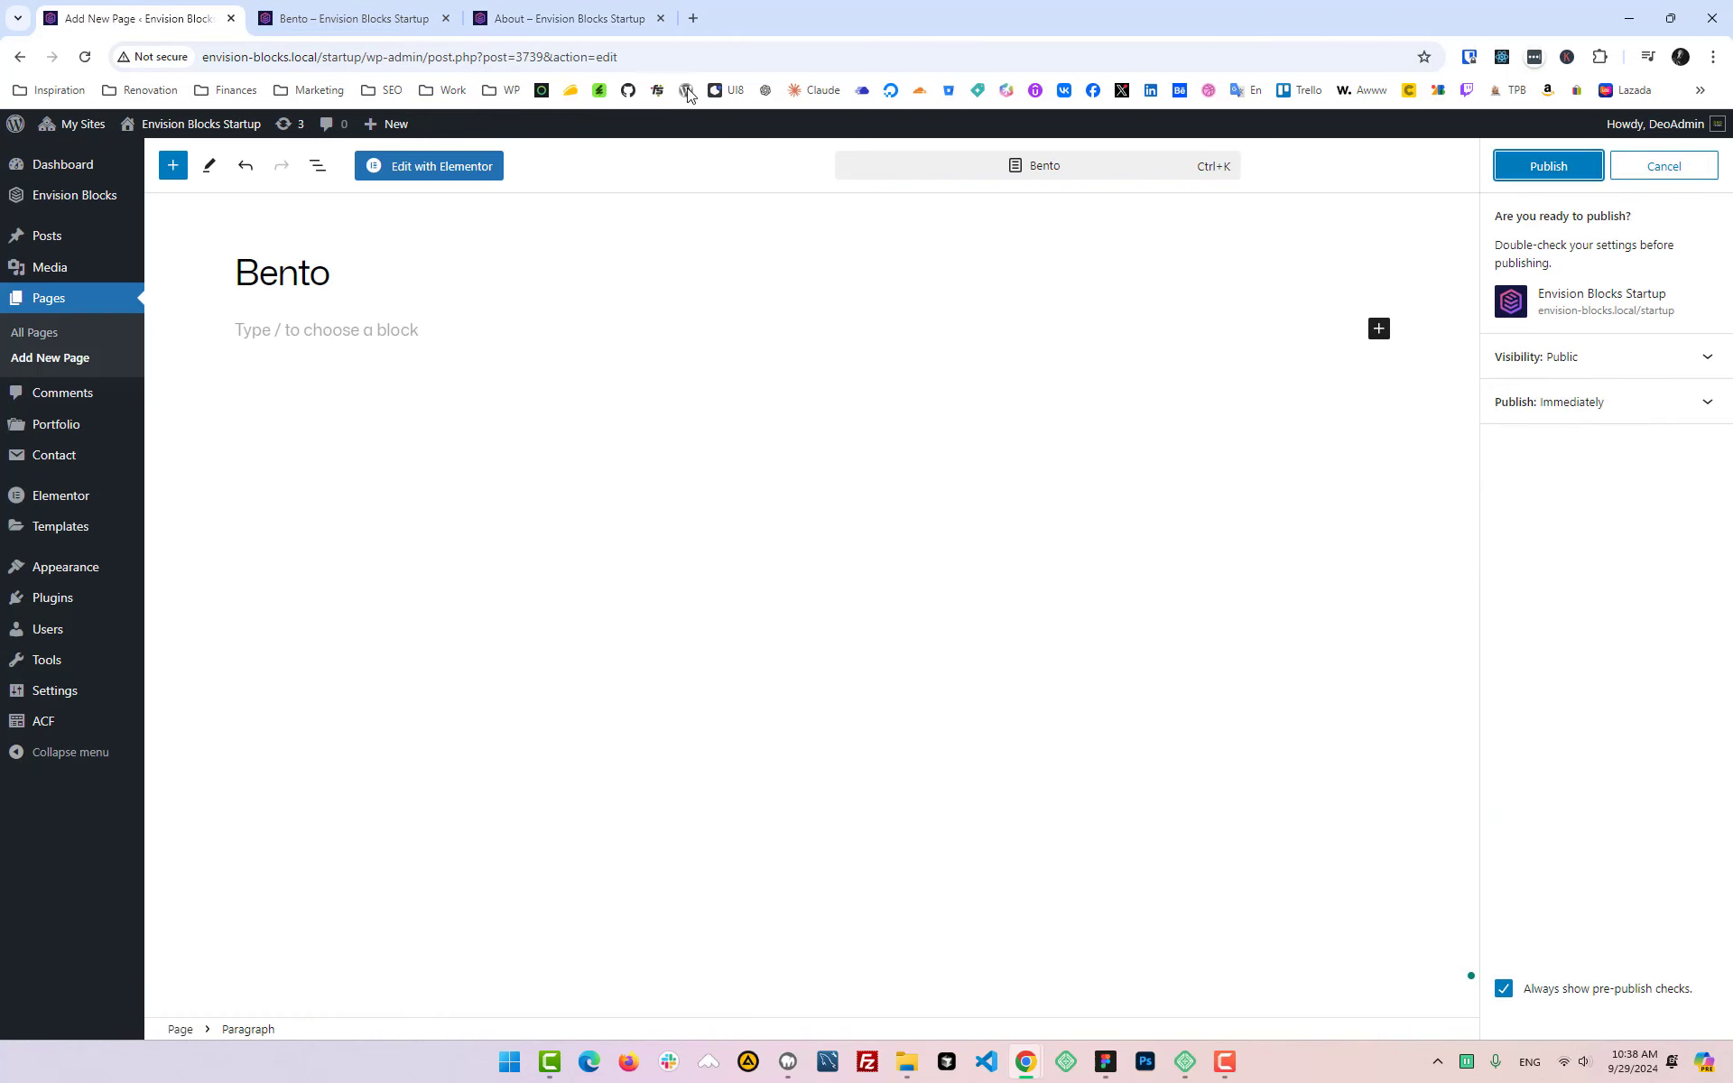
pyautogui.click(1555, 171)
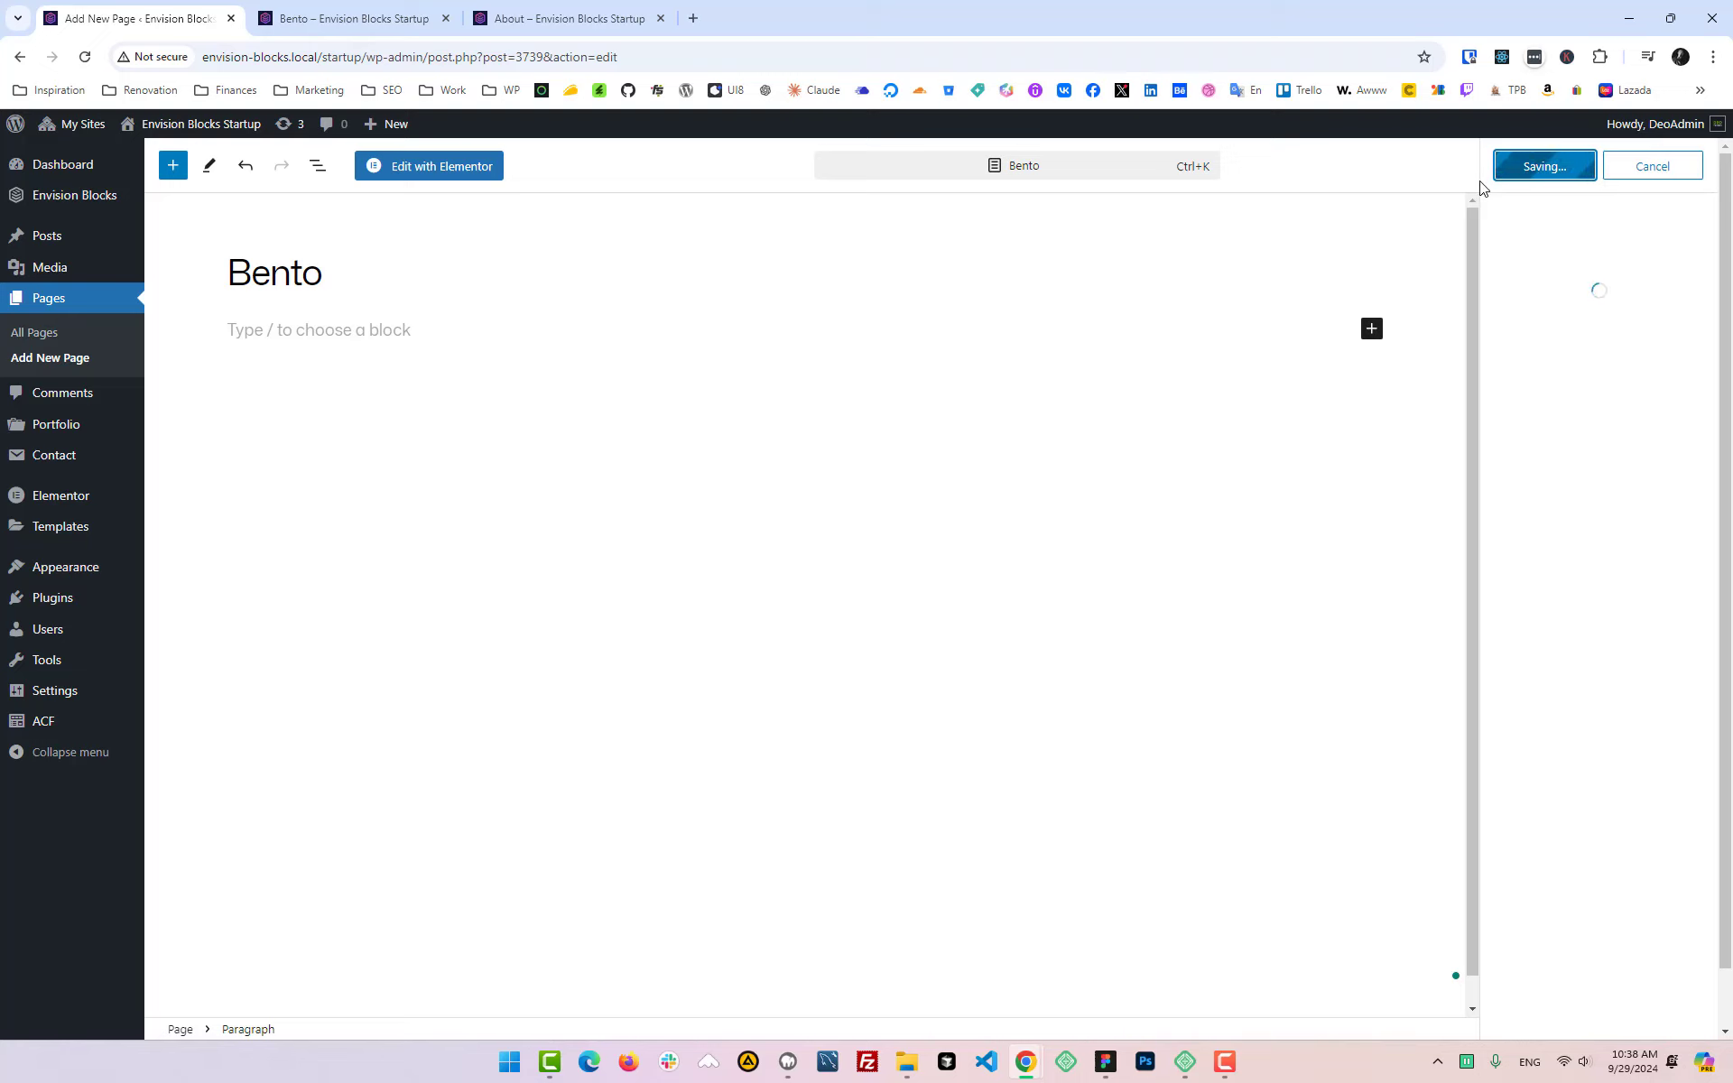
pyautogui.click(1703, 166)
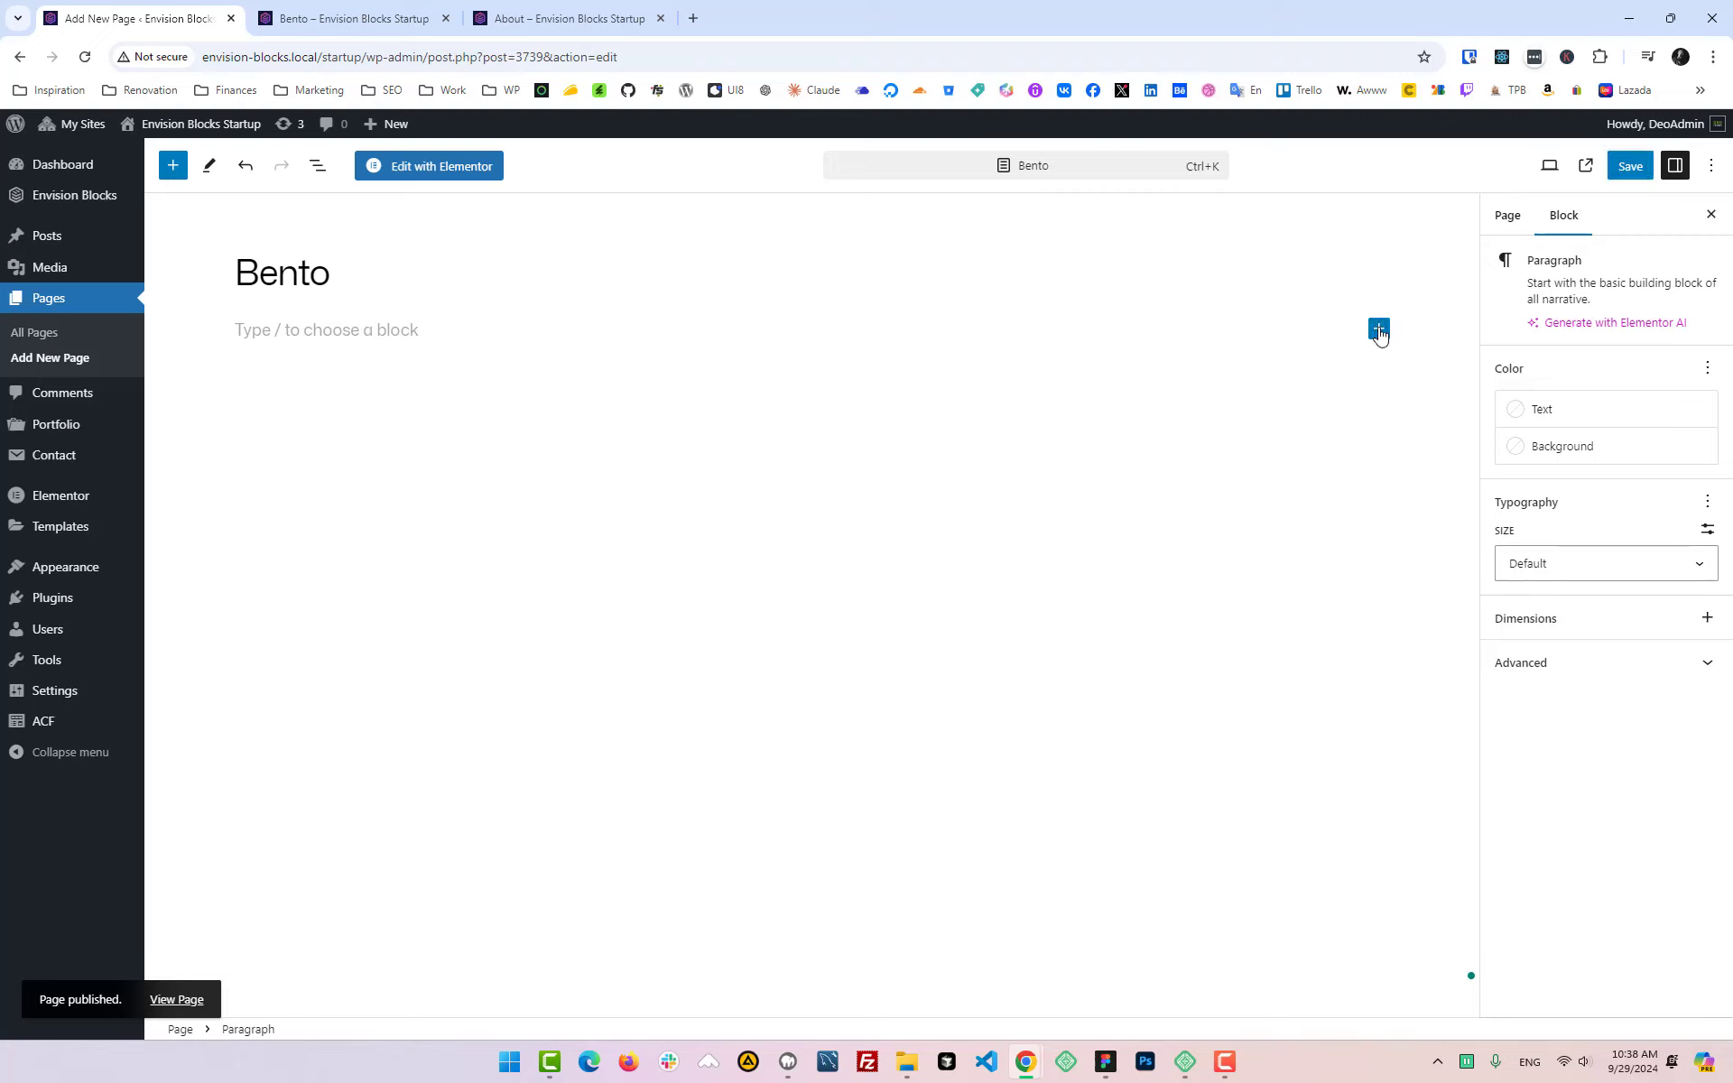
# Step: Insert a Group block on the empty Bento page and choose the Grid layout for it
pyautogui.click(1379, 330)
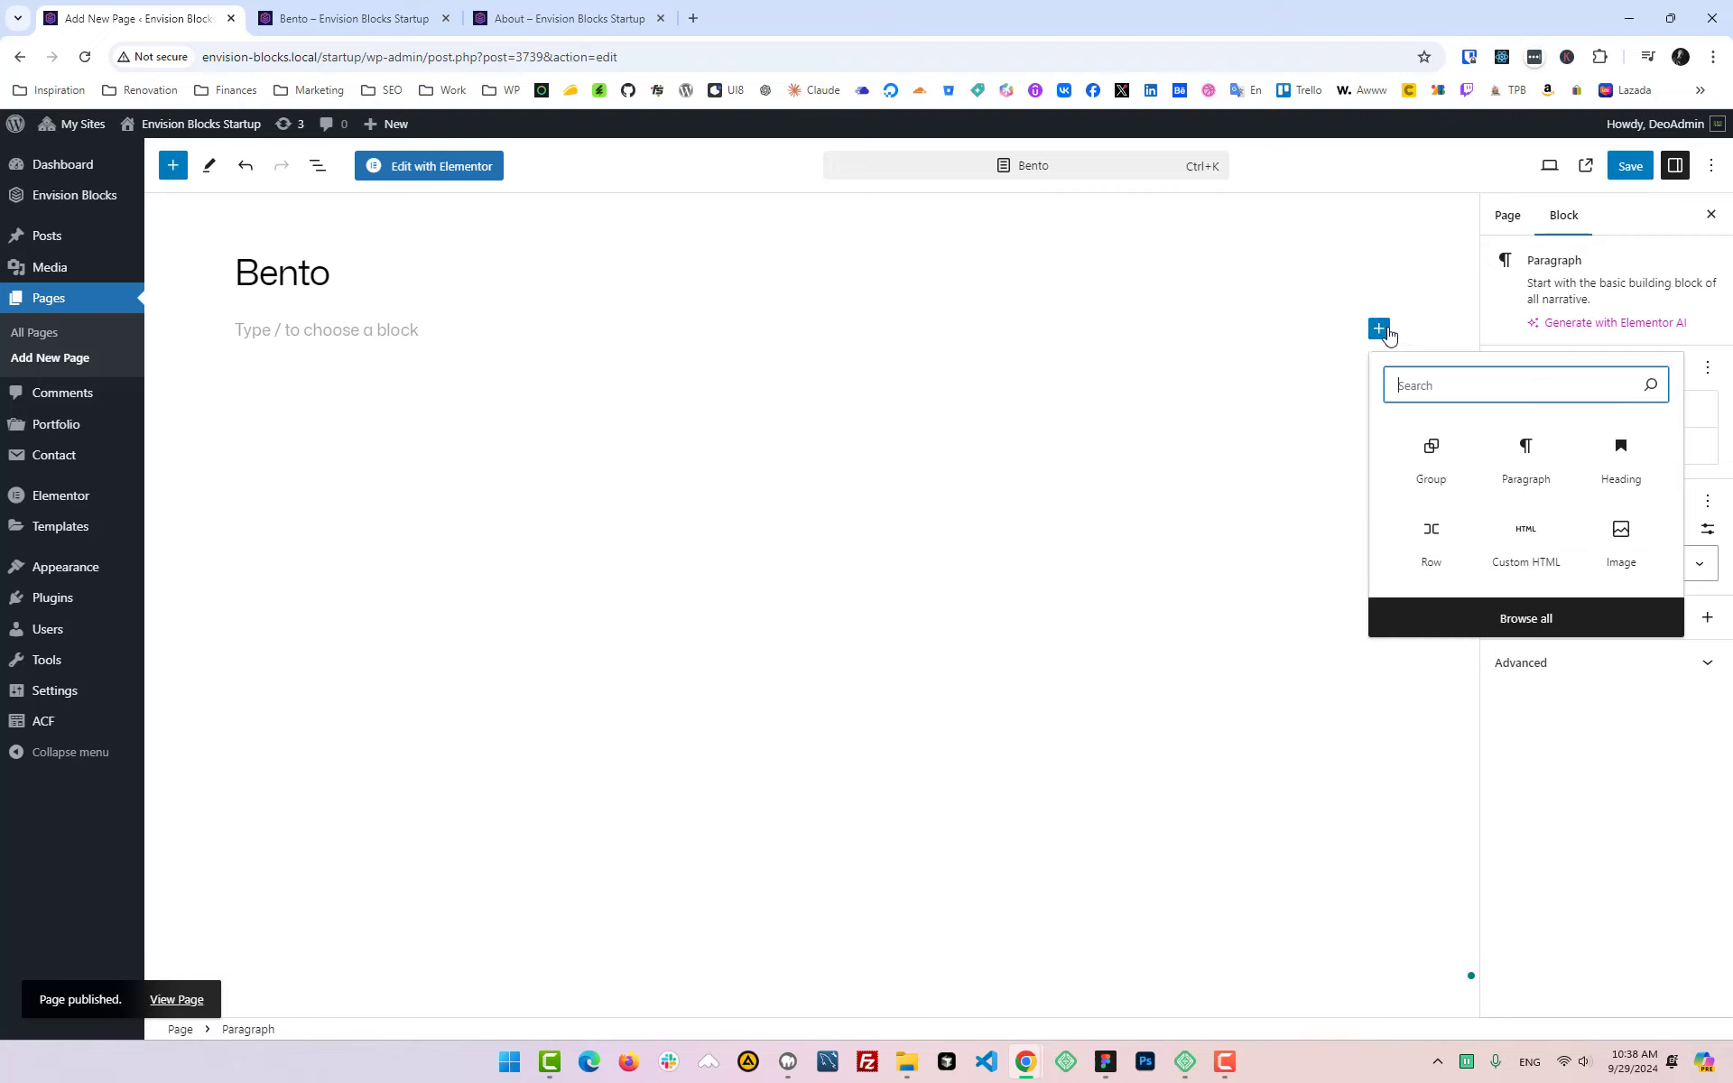
pyautogui.click(1431, 454)
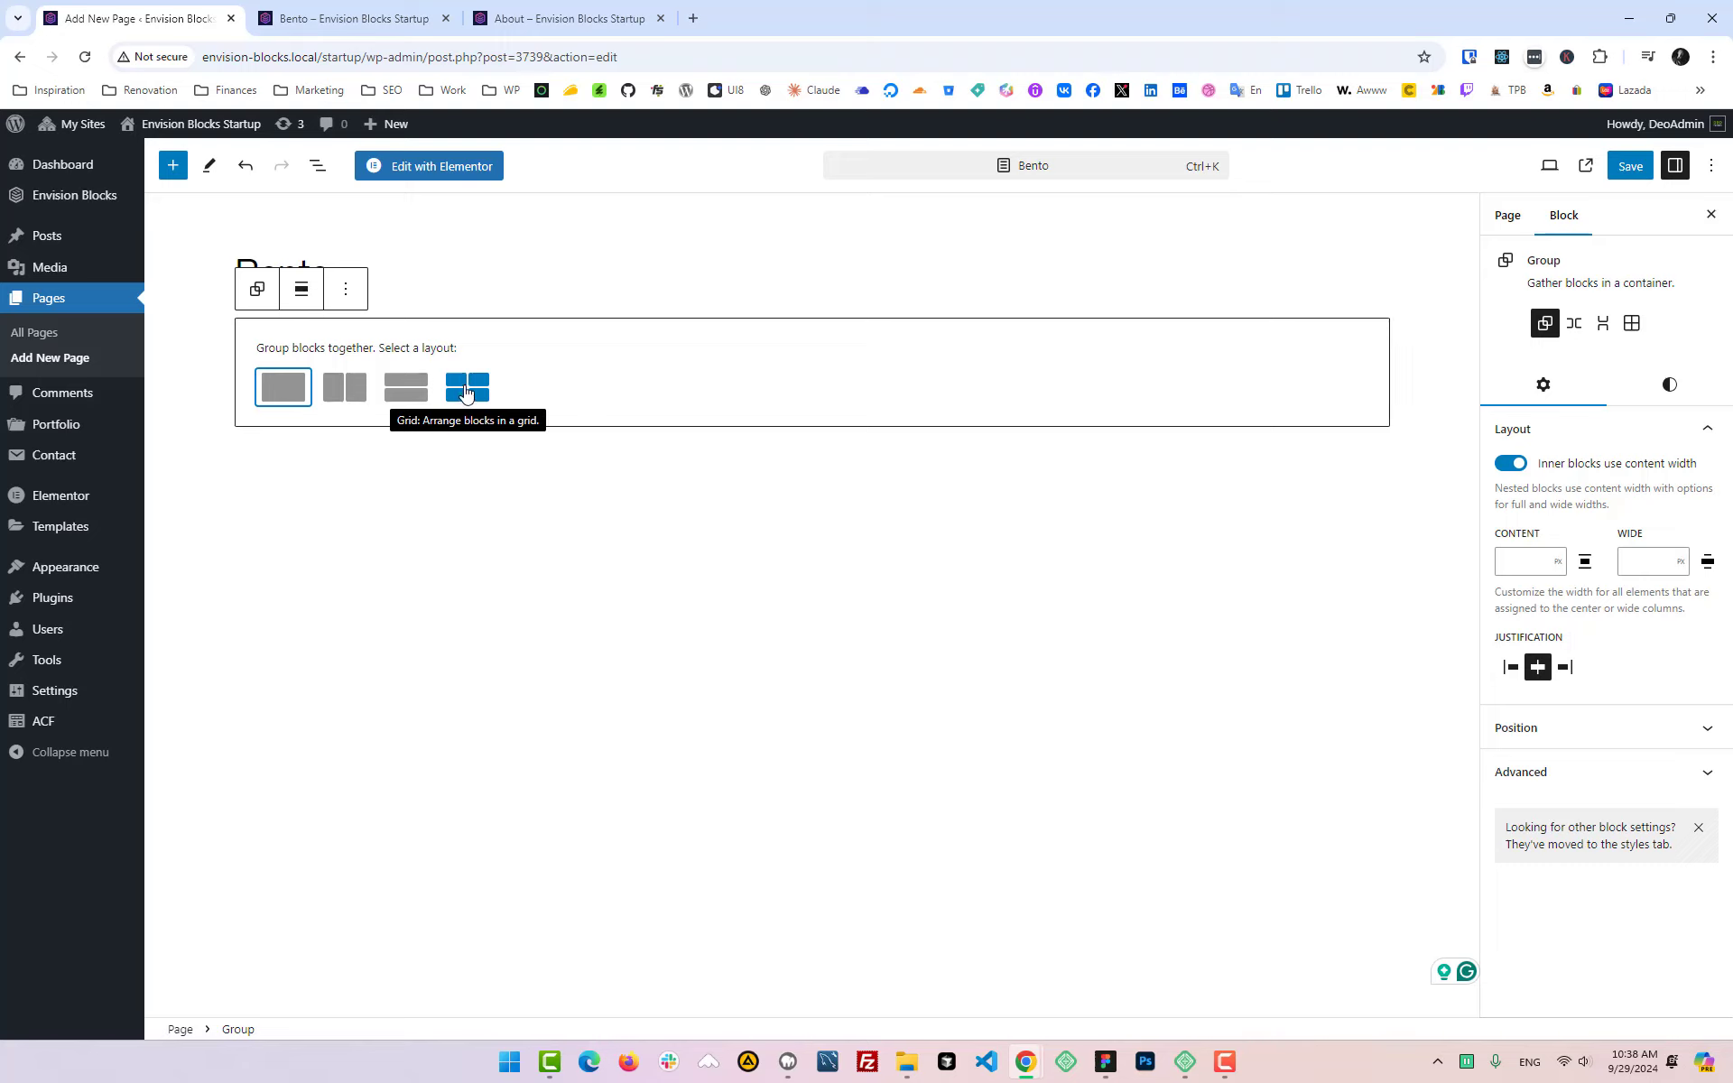
pyautogui.click(466, 390)
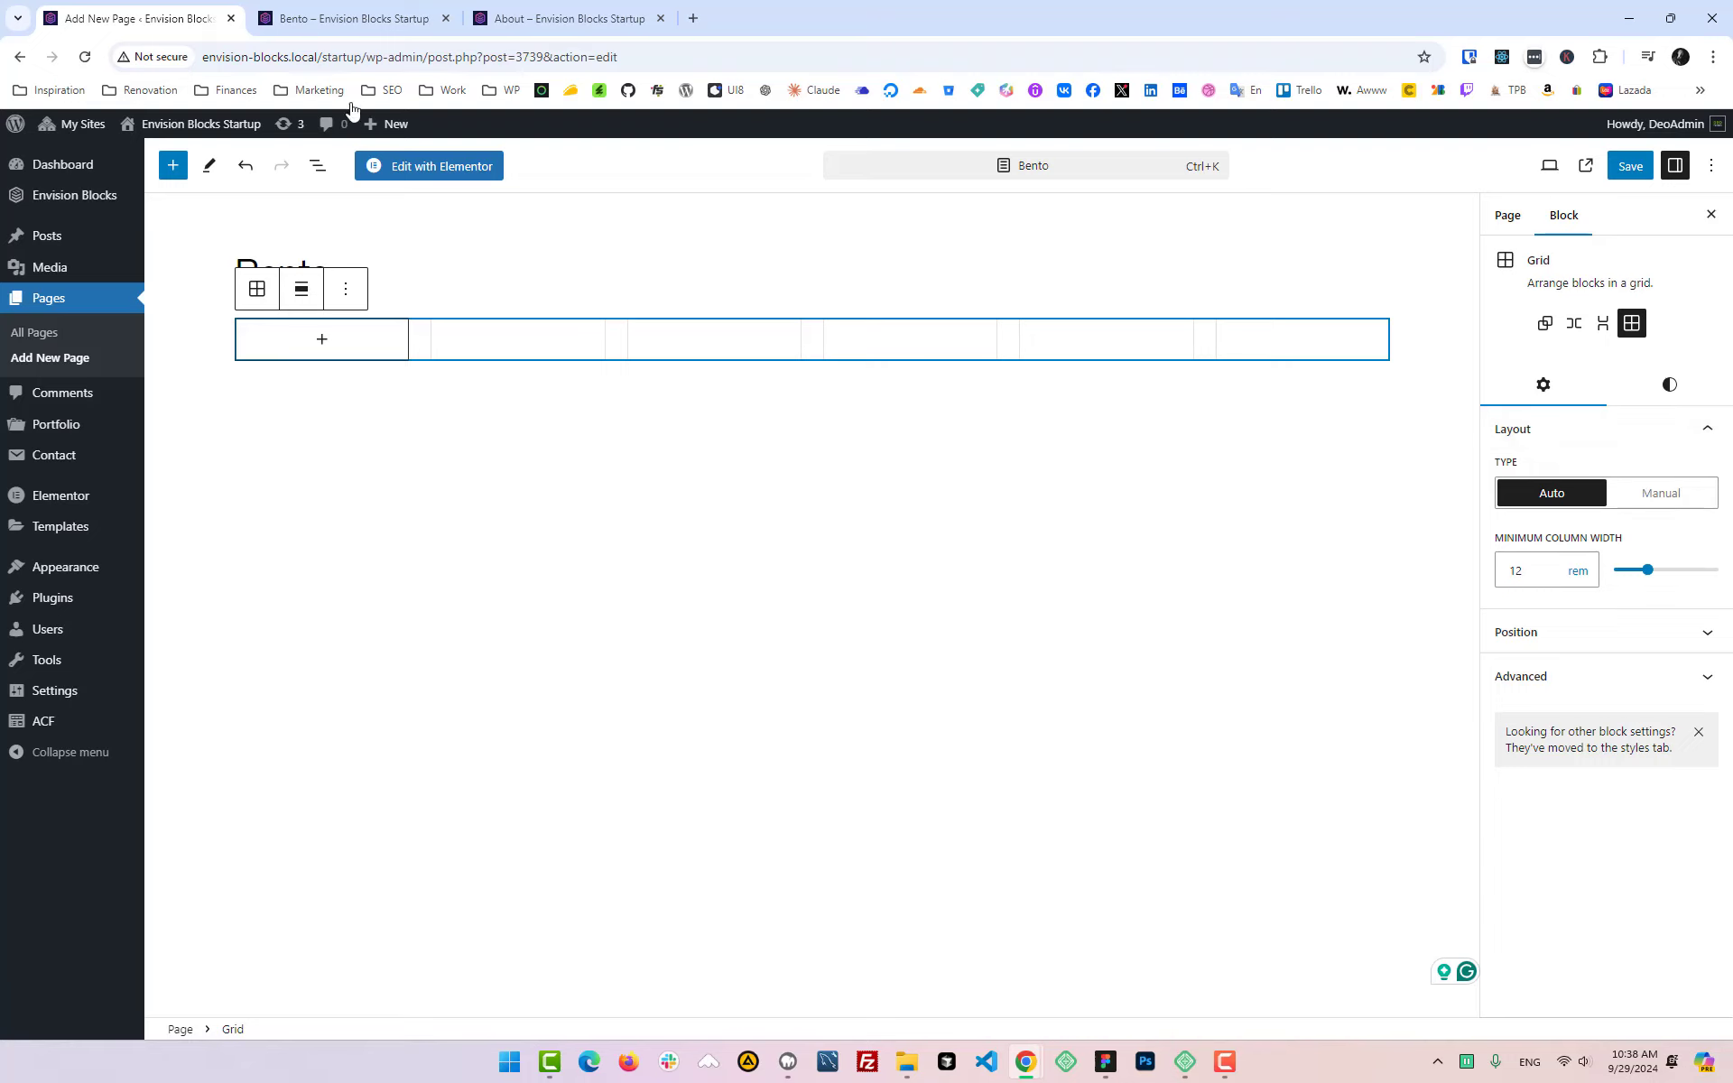
# Step: Show the page's block structure and set the grid's layout type to Manual with 4 columns
pyautogui.click(318, 167)
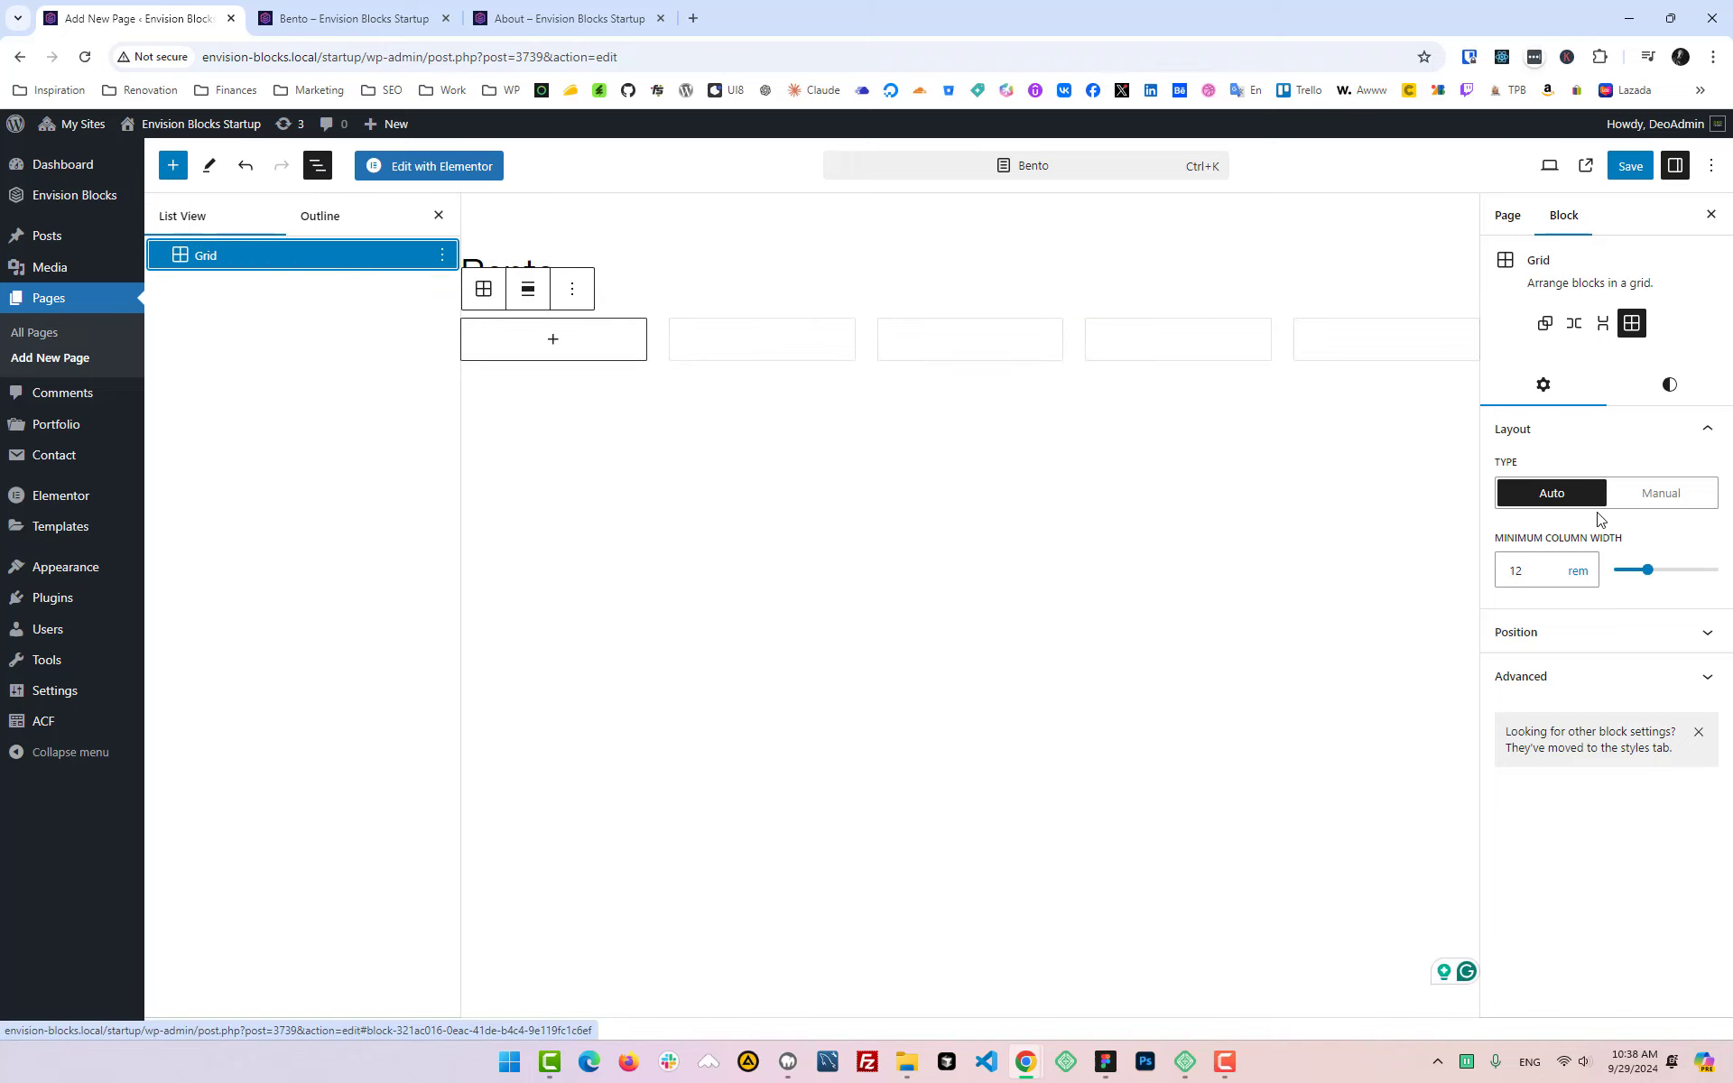
pyautogui.click(1669, 507)
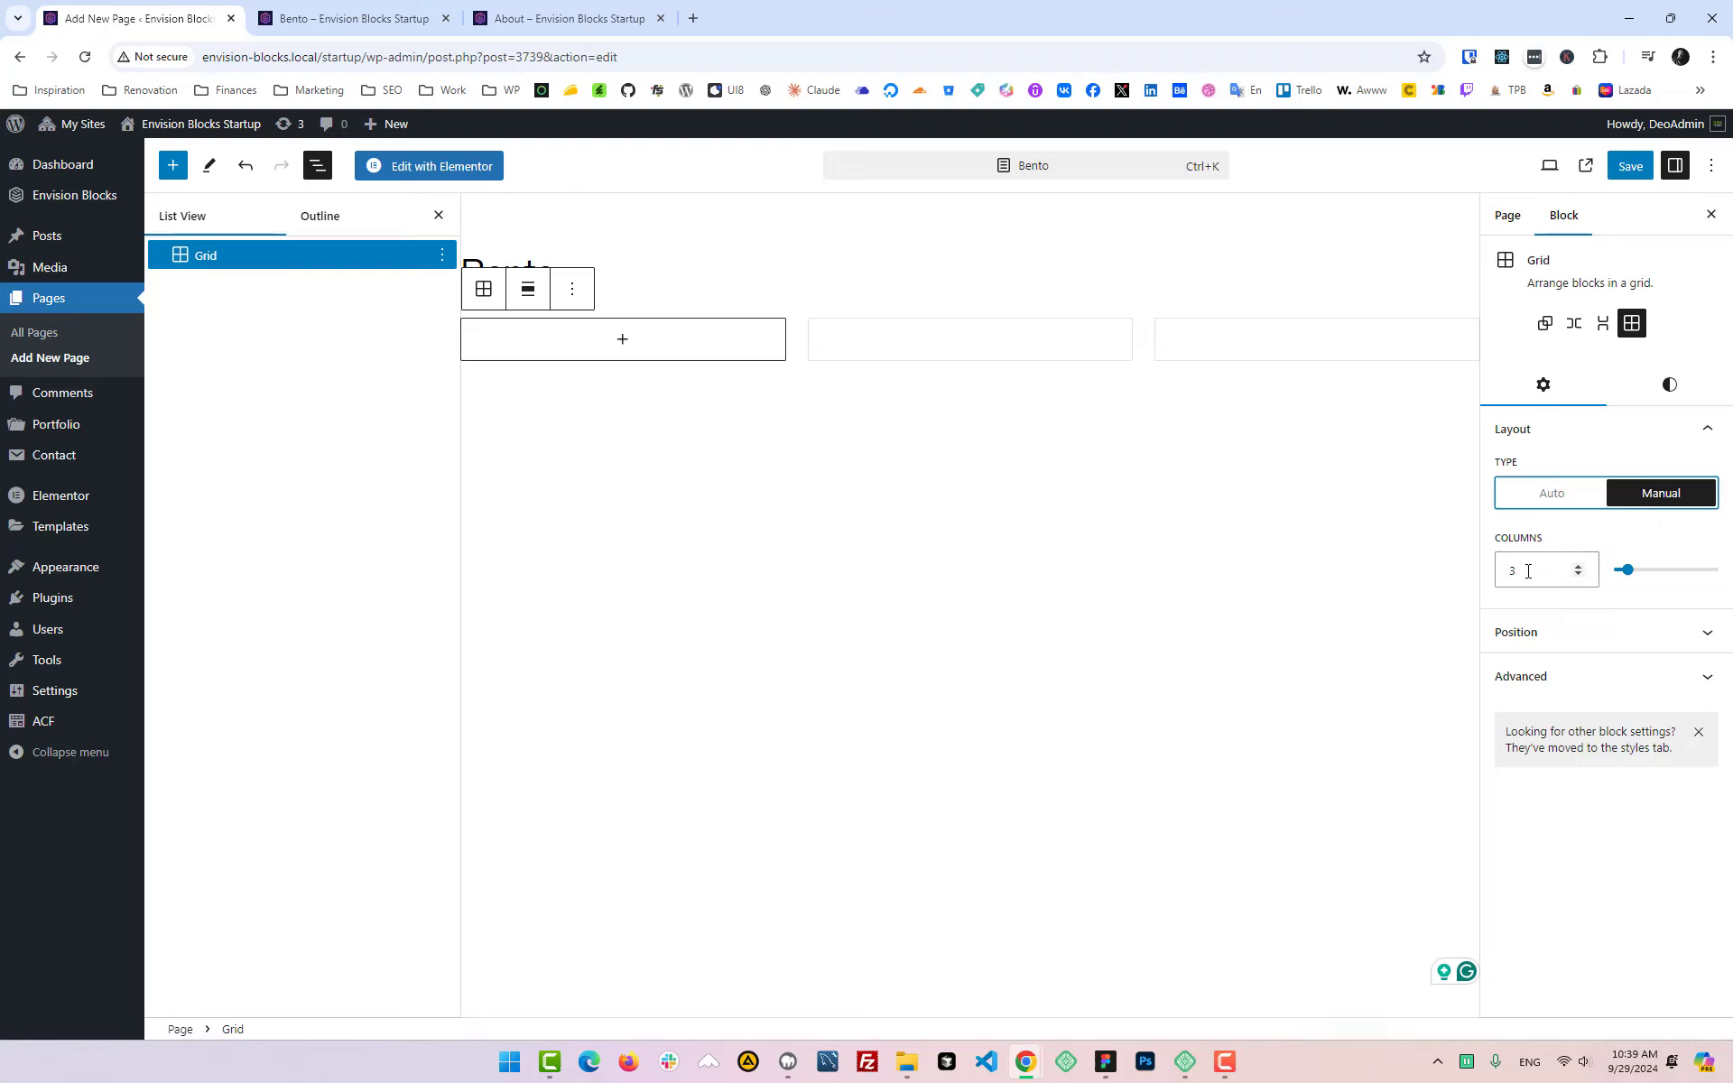
pyautogui.click(1578, 566)
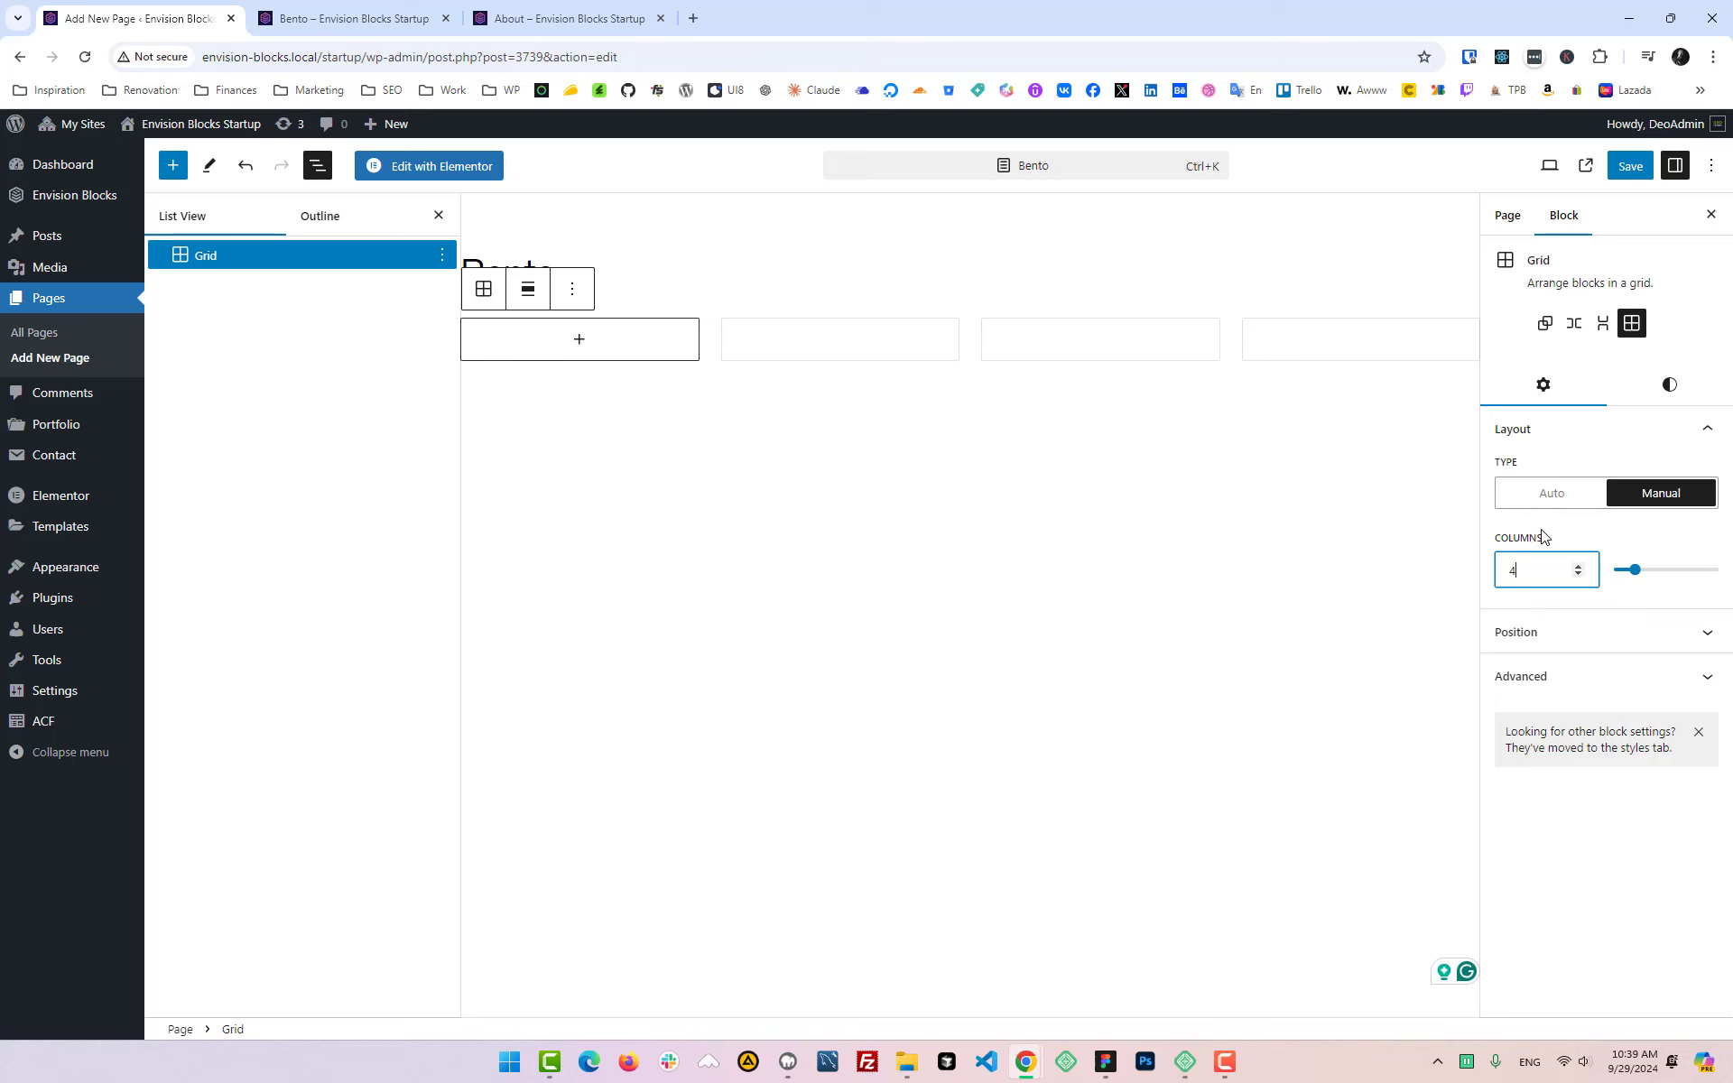
# Step: Check the reference cards on the About page and add a plain Group block in the grid's first cell
pyautogui.click(606, 18)
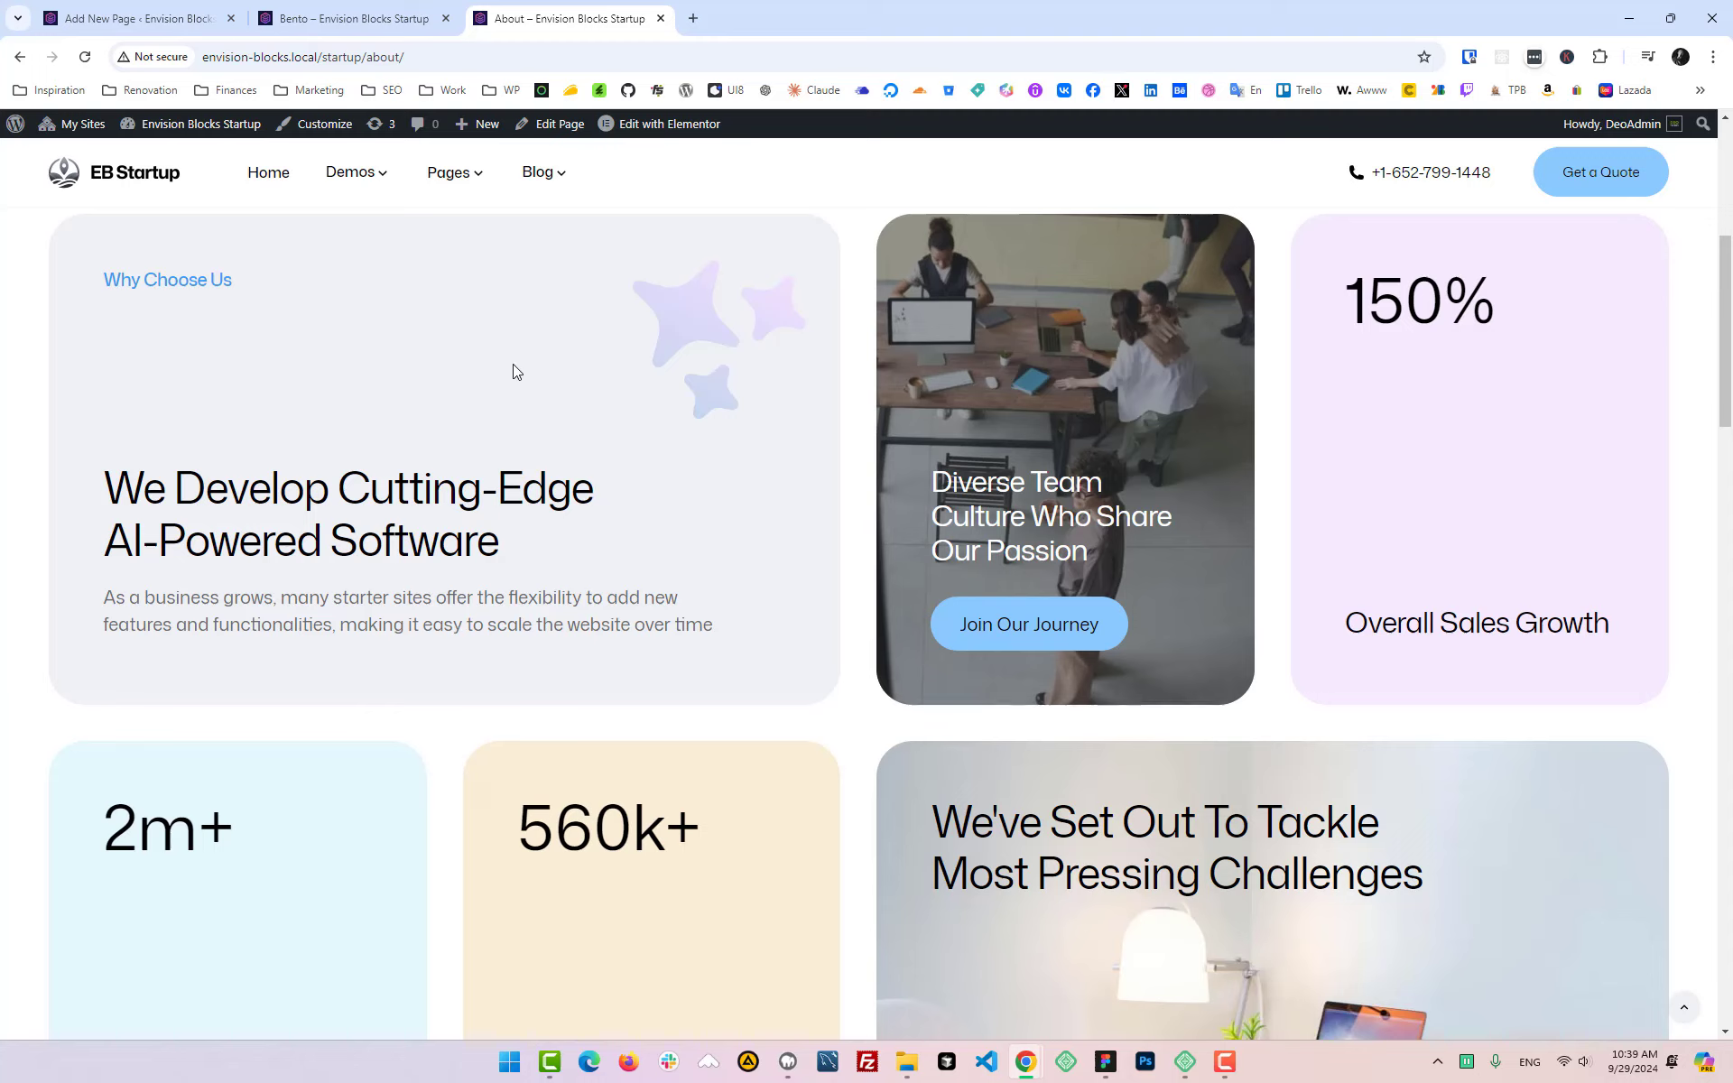
pyautogui.click(144, 11)
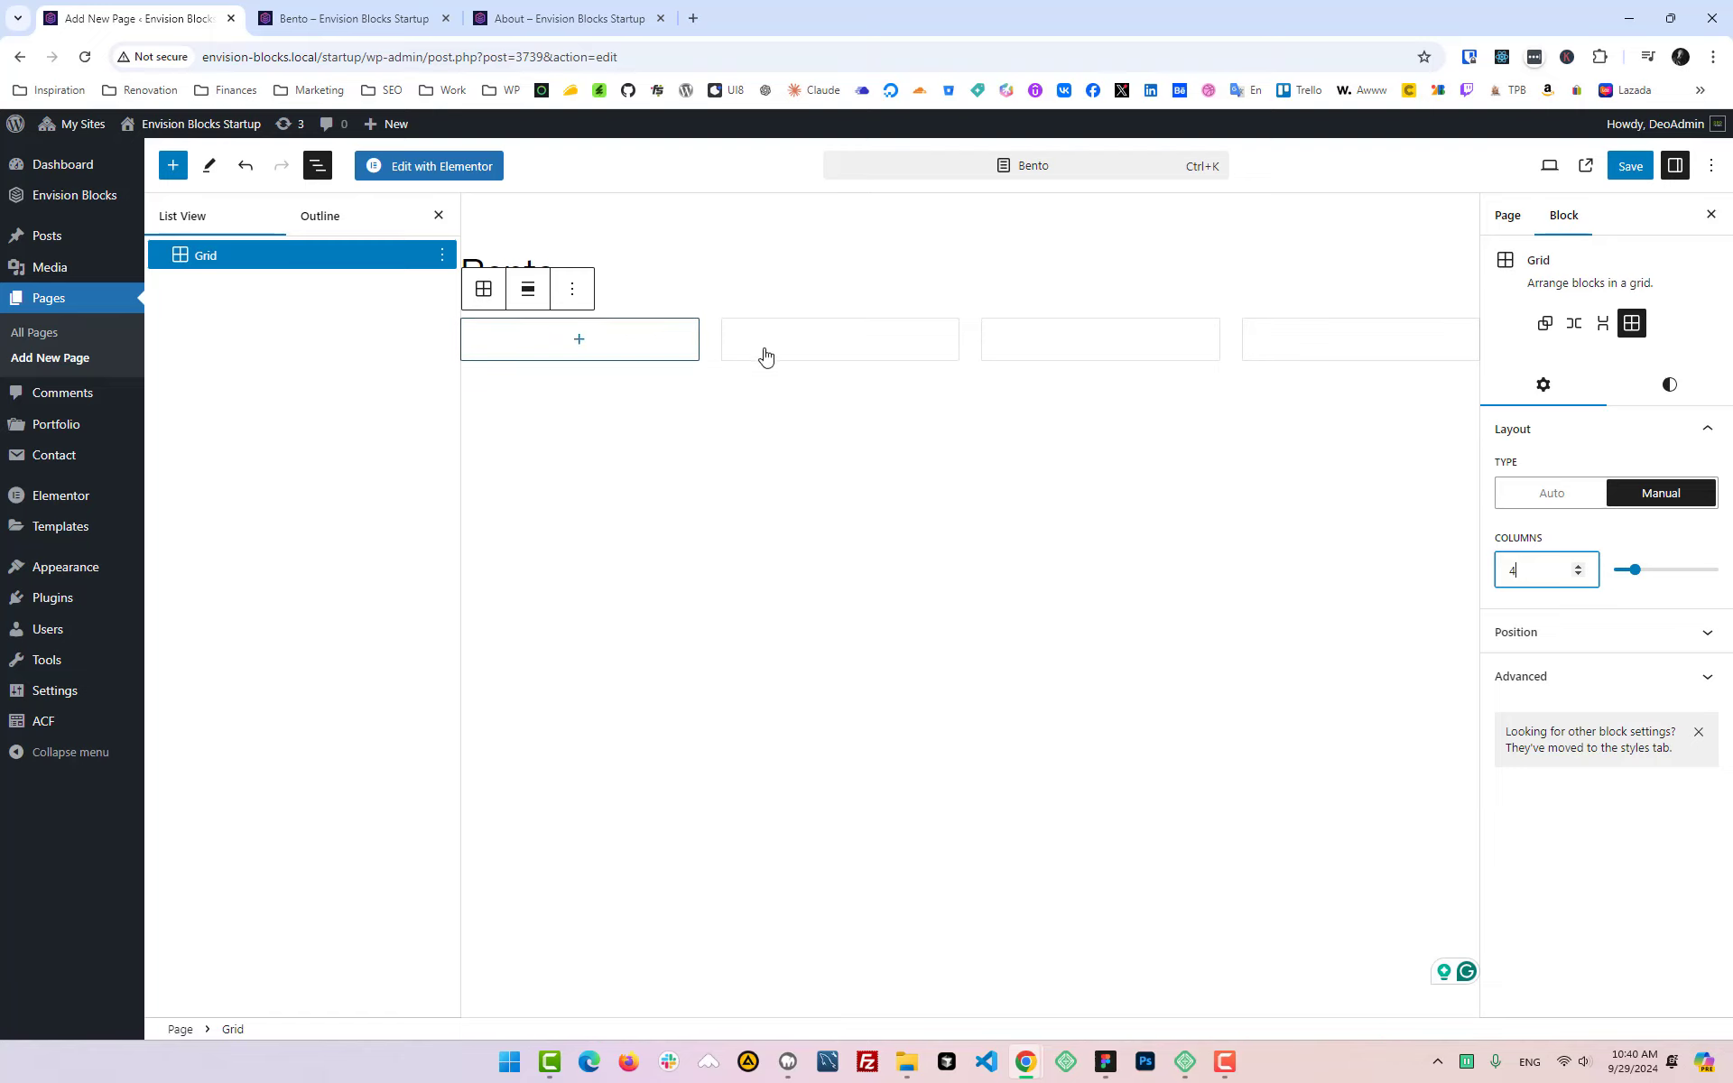
pyautogui.click(580, 342)
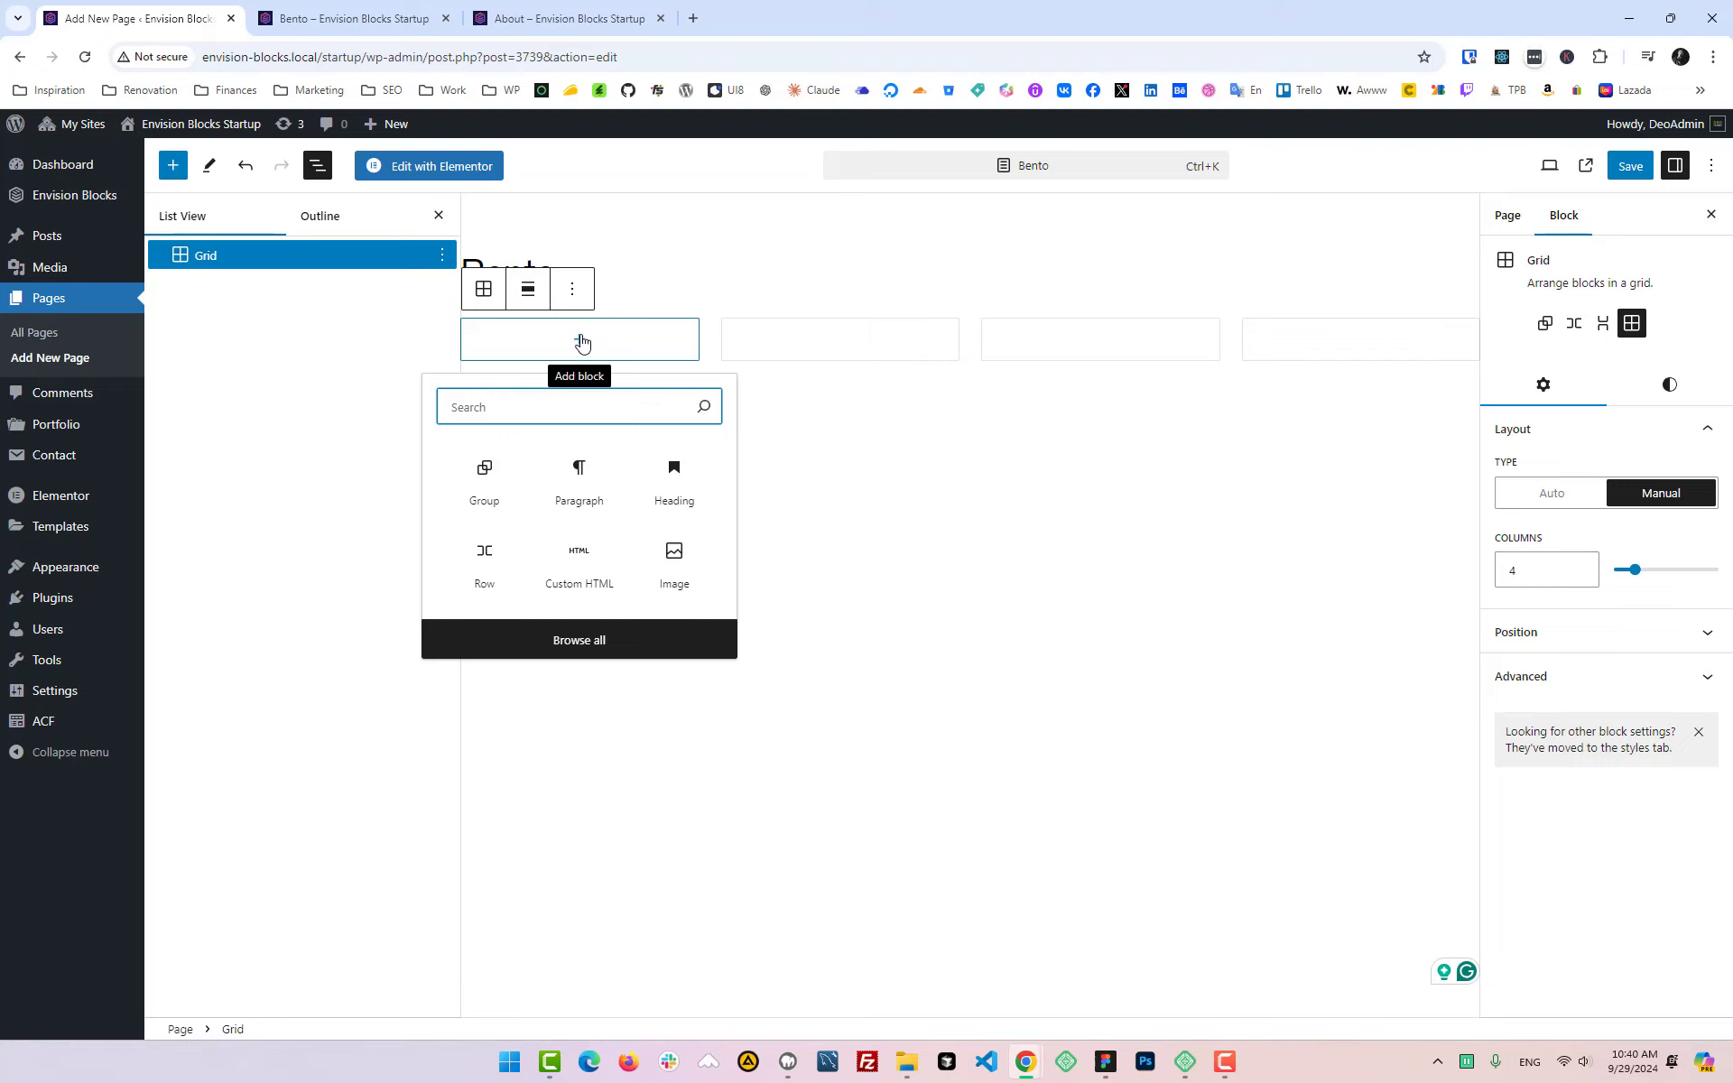
pyautogui.click(487, 478)
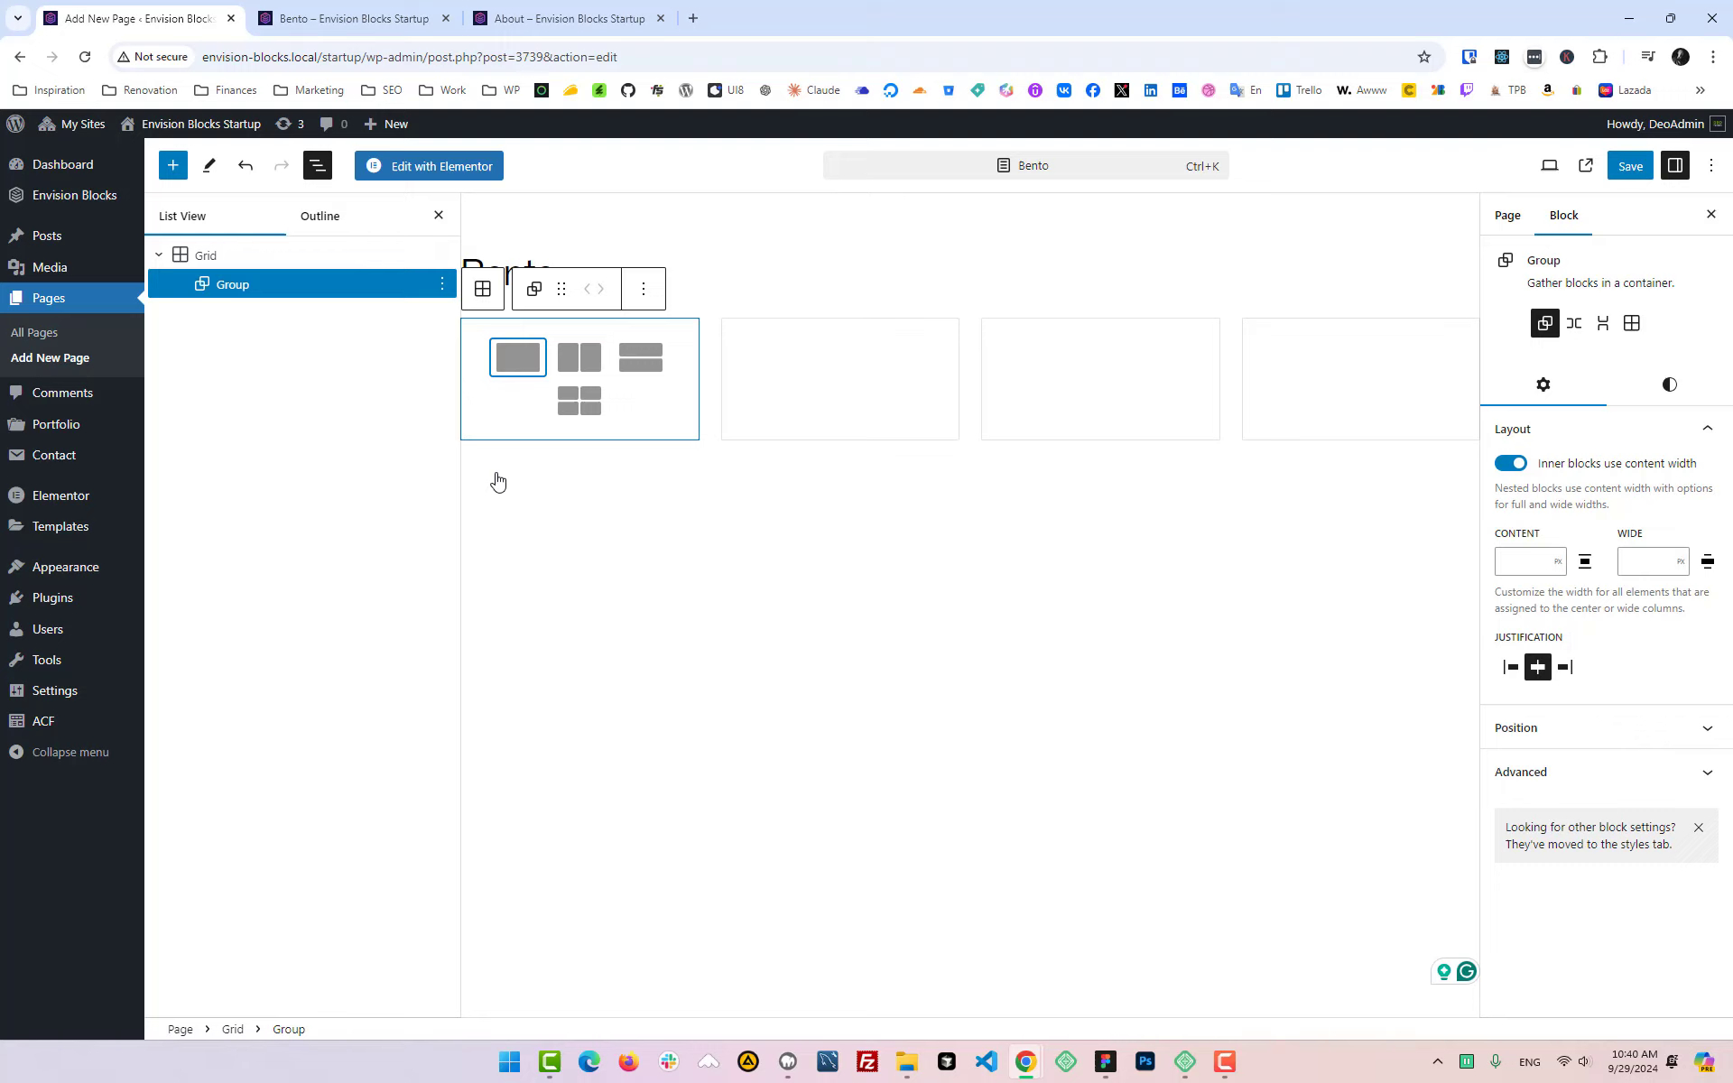
pyautogui.click(517, 357)
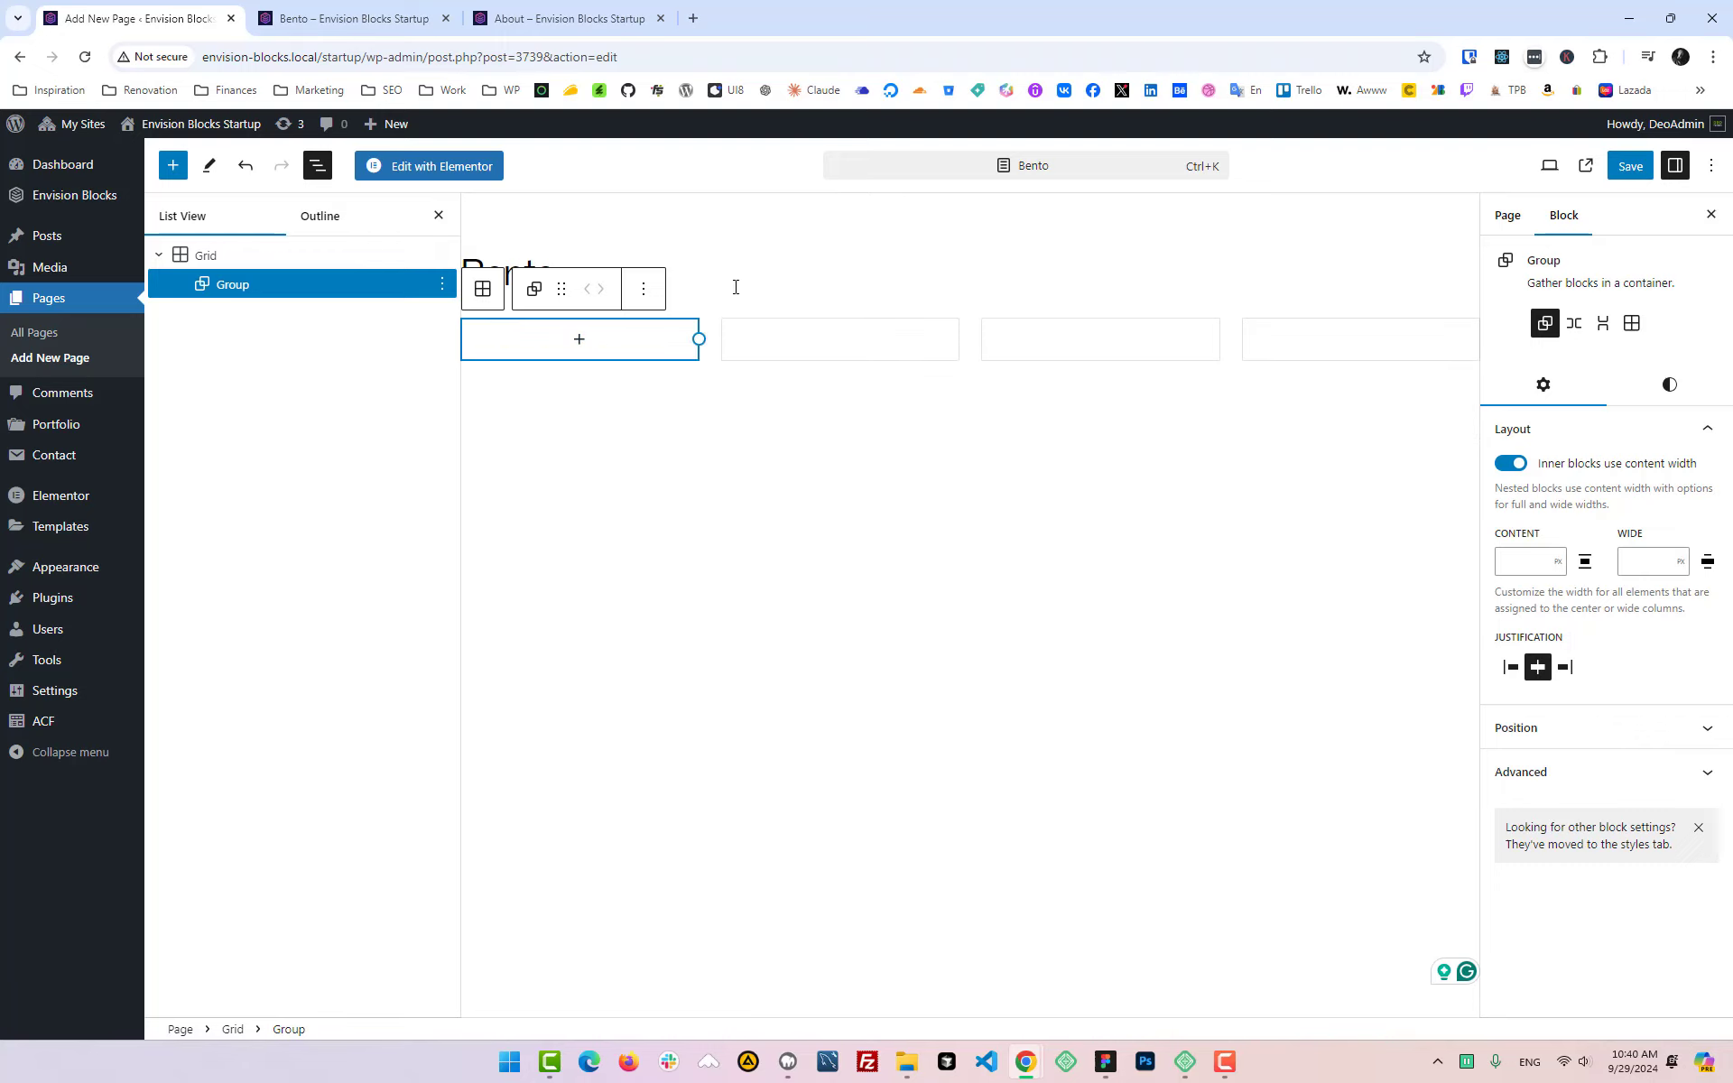
pyautogui.click(1114, 1062)
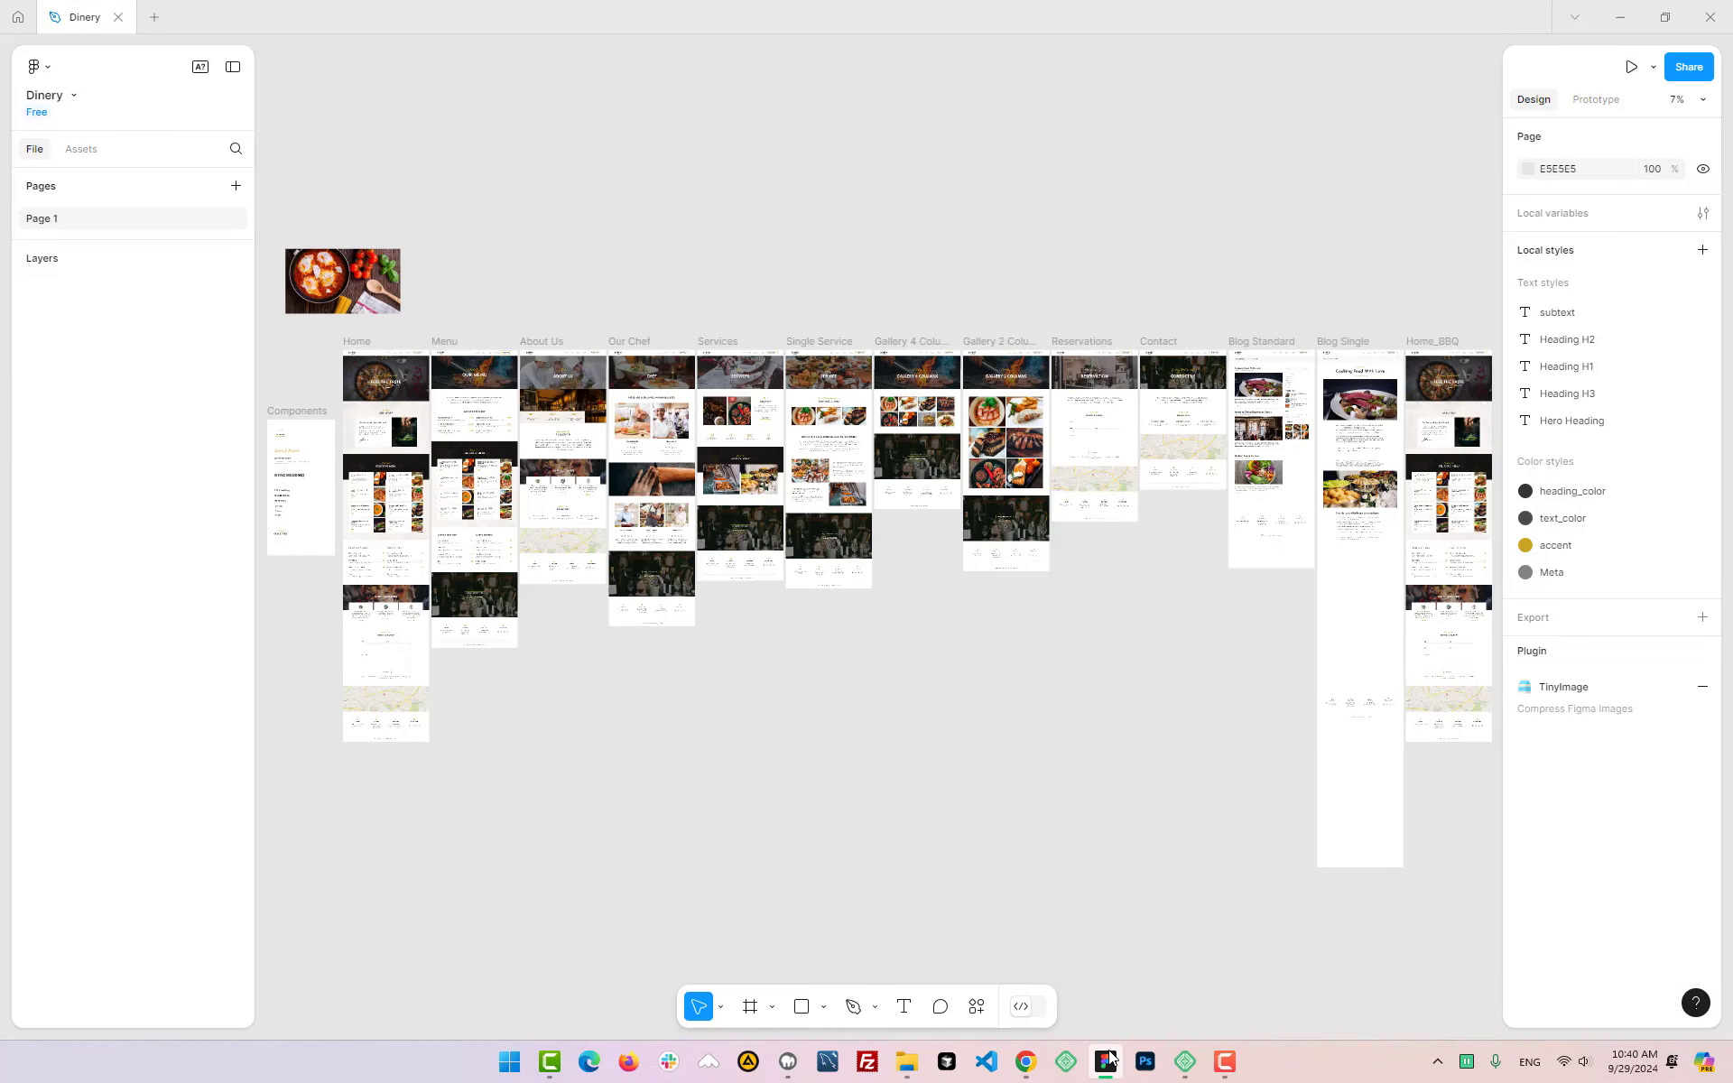
pyautogui.moveTo(1112, 1058)
pyautogui.click(119, 17)
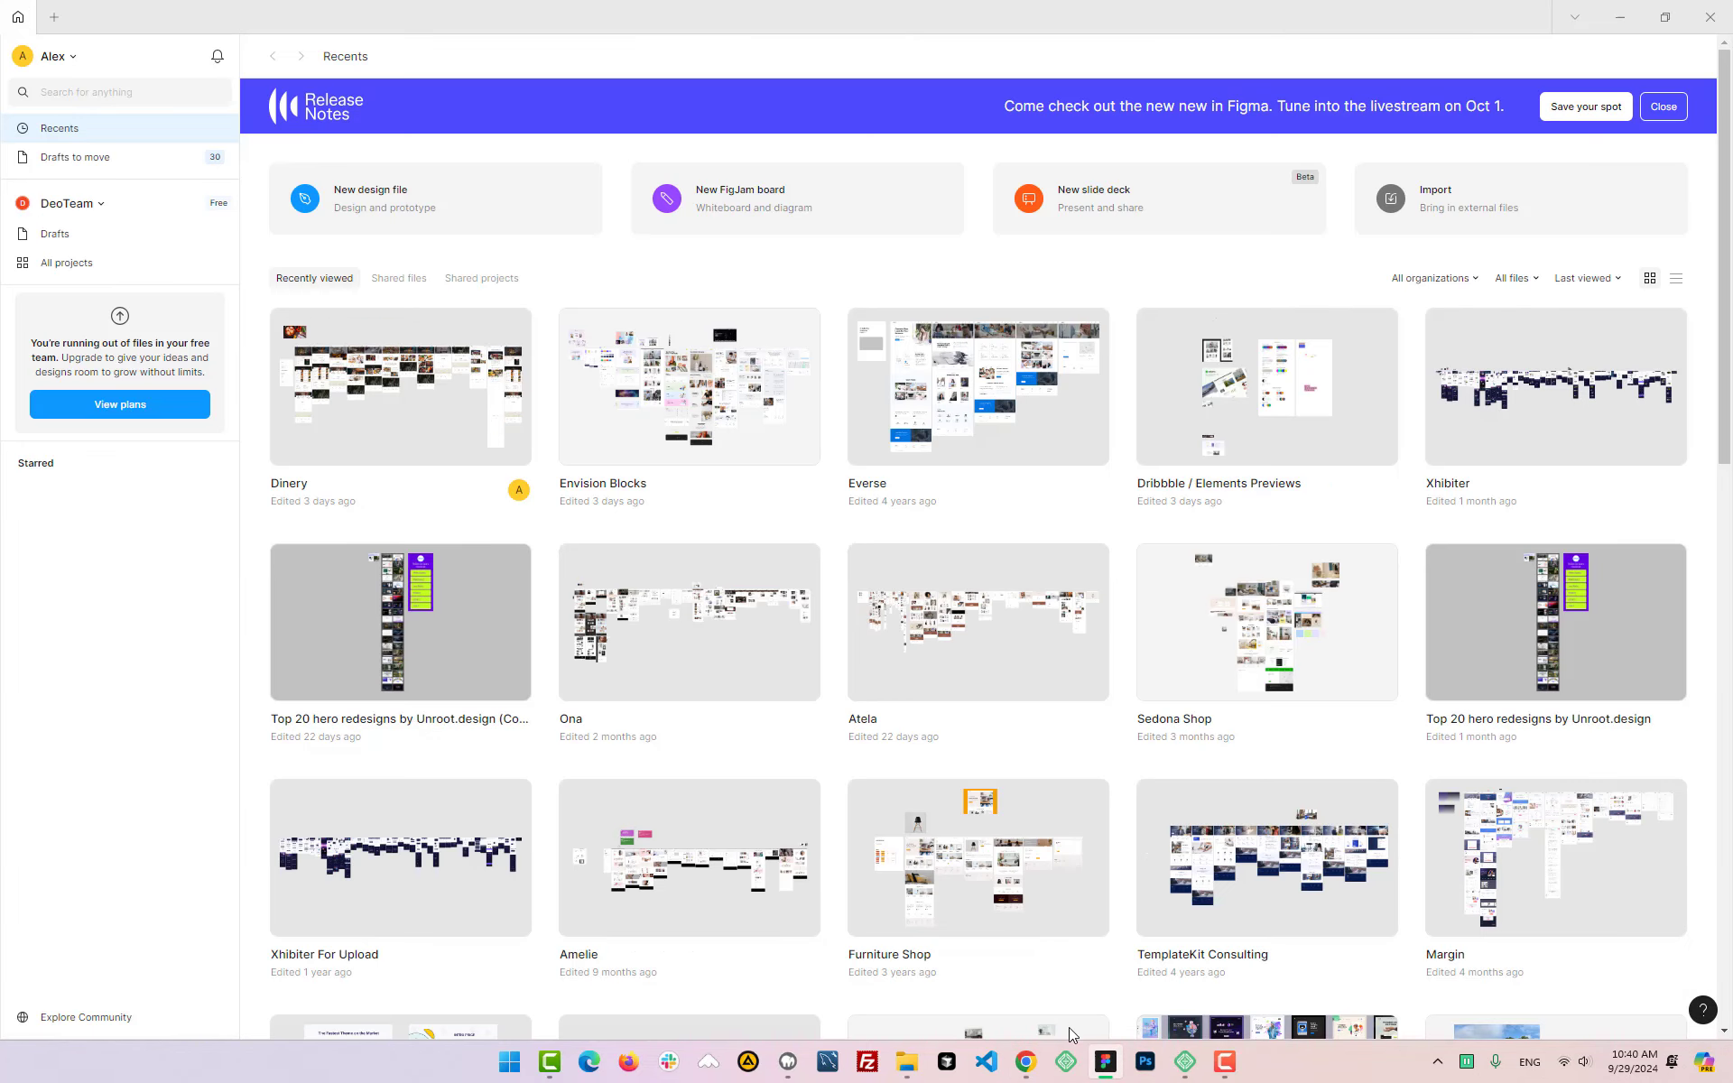
pyautogui.click(1103, 1058)
# Step: Copy the heading "We Develop Cutting-Edge AI-Powered Software" from the About page and paste it into a new Heading block inside the group
pyautogui.click(560, 19)
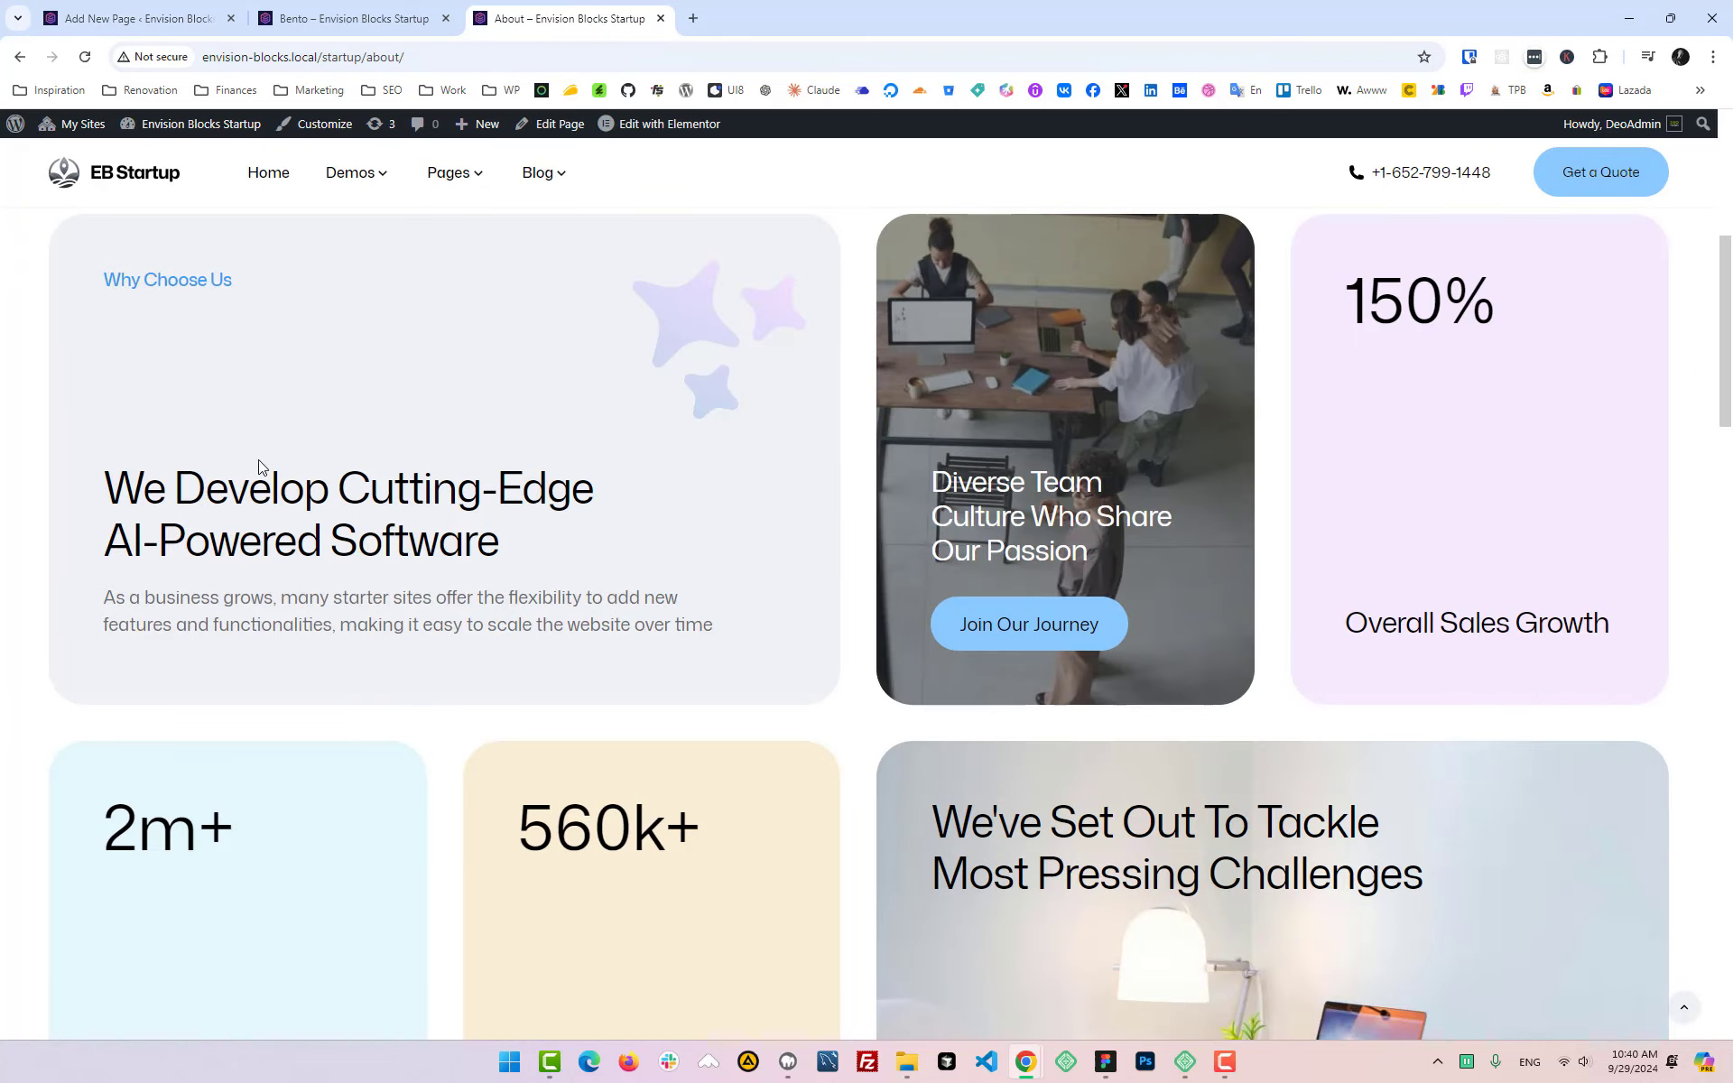
pyautogui.rightClick(456, 512)
pyautogui.click(518, 538)
pyautogui.click(153, 7)
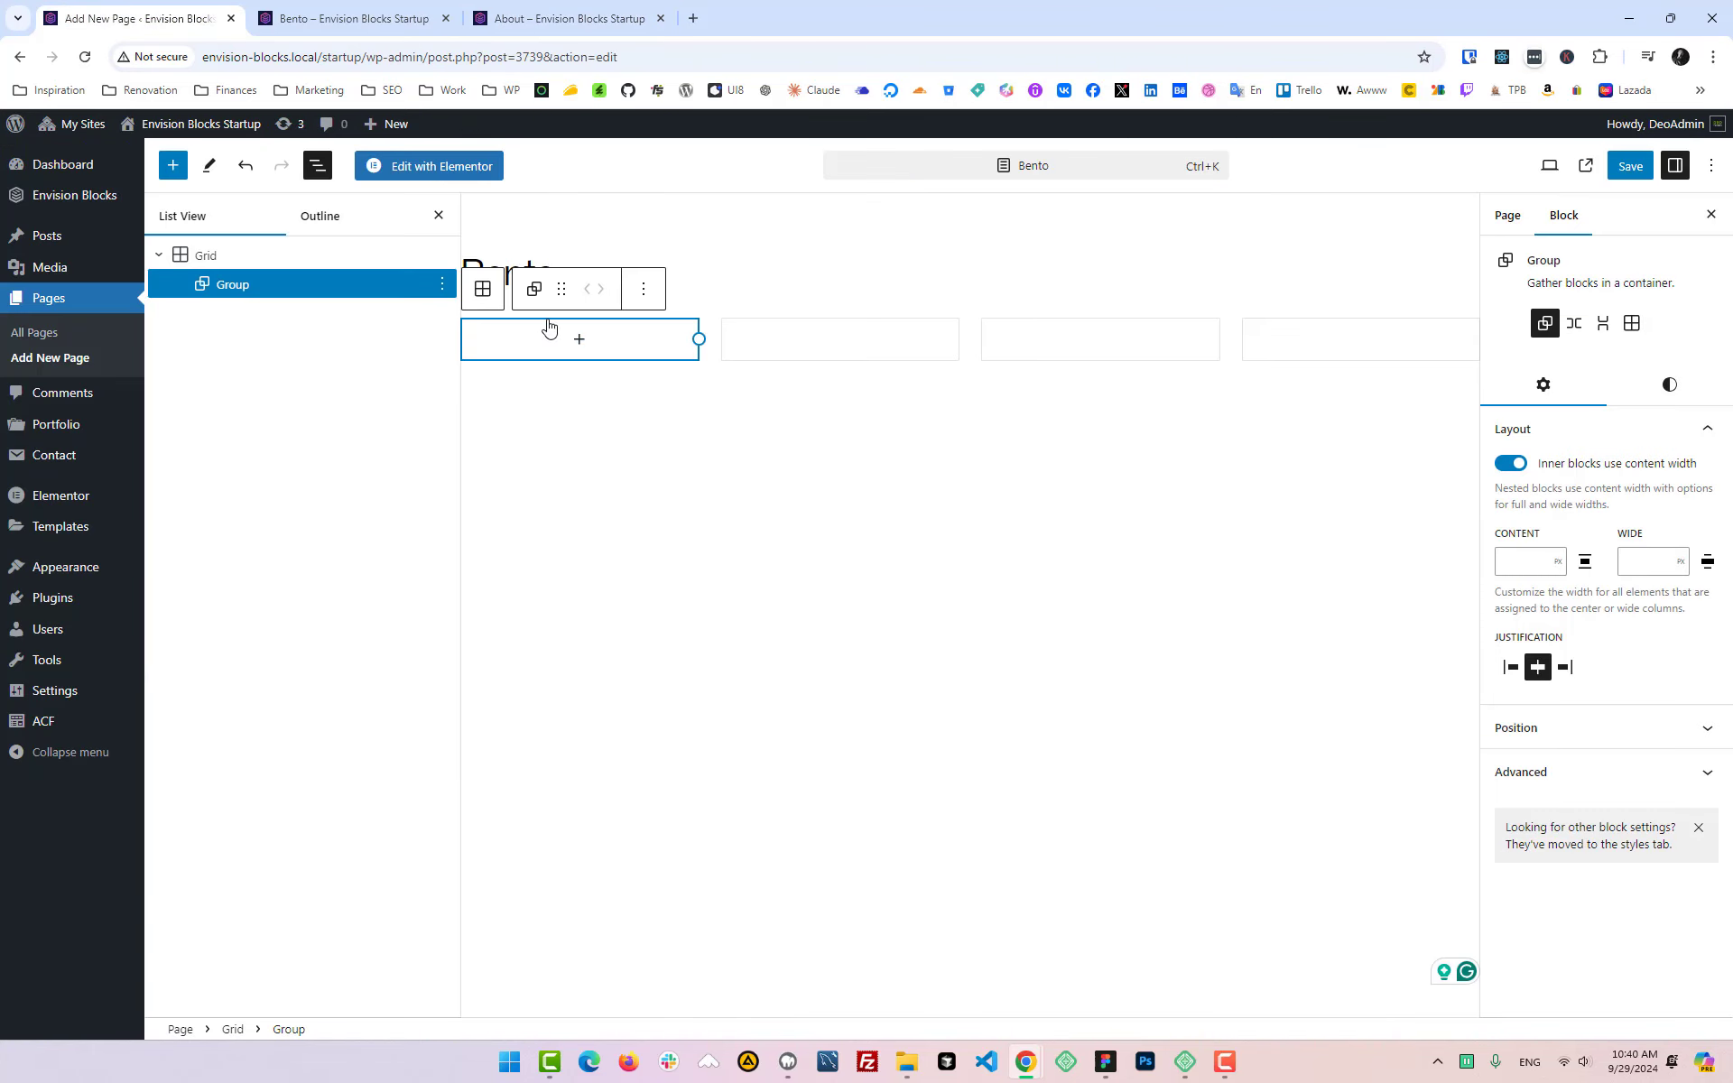
pyautogui.click(579, 339)
pyautogui.click(668, 483)
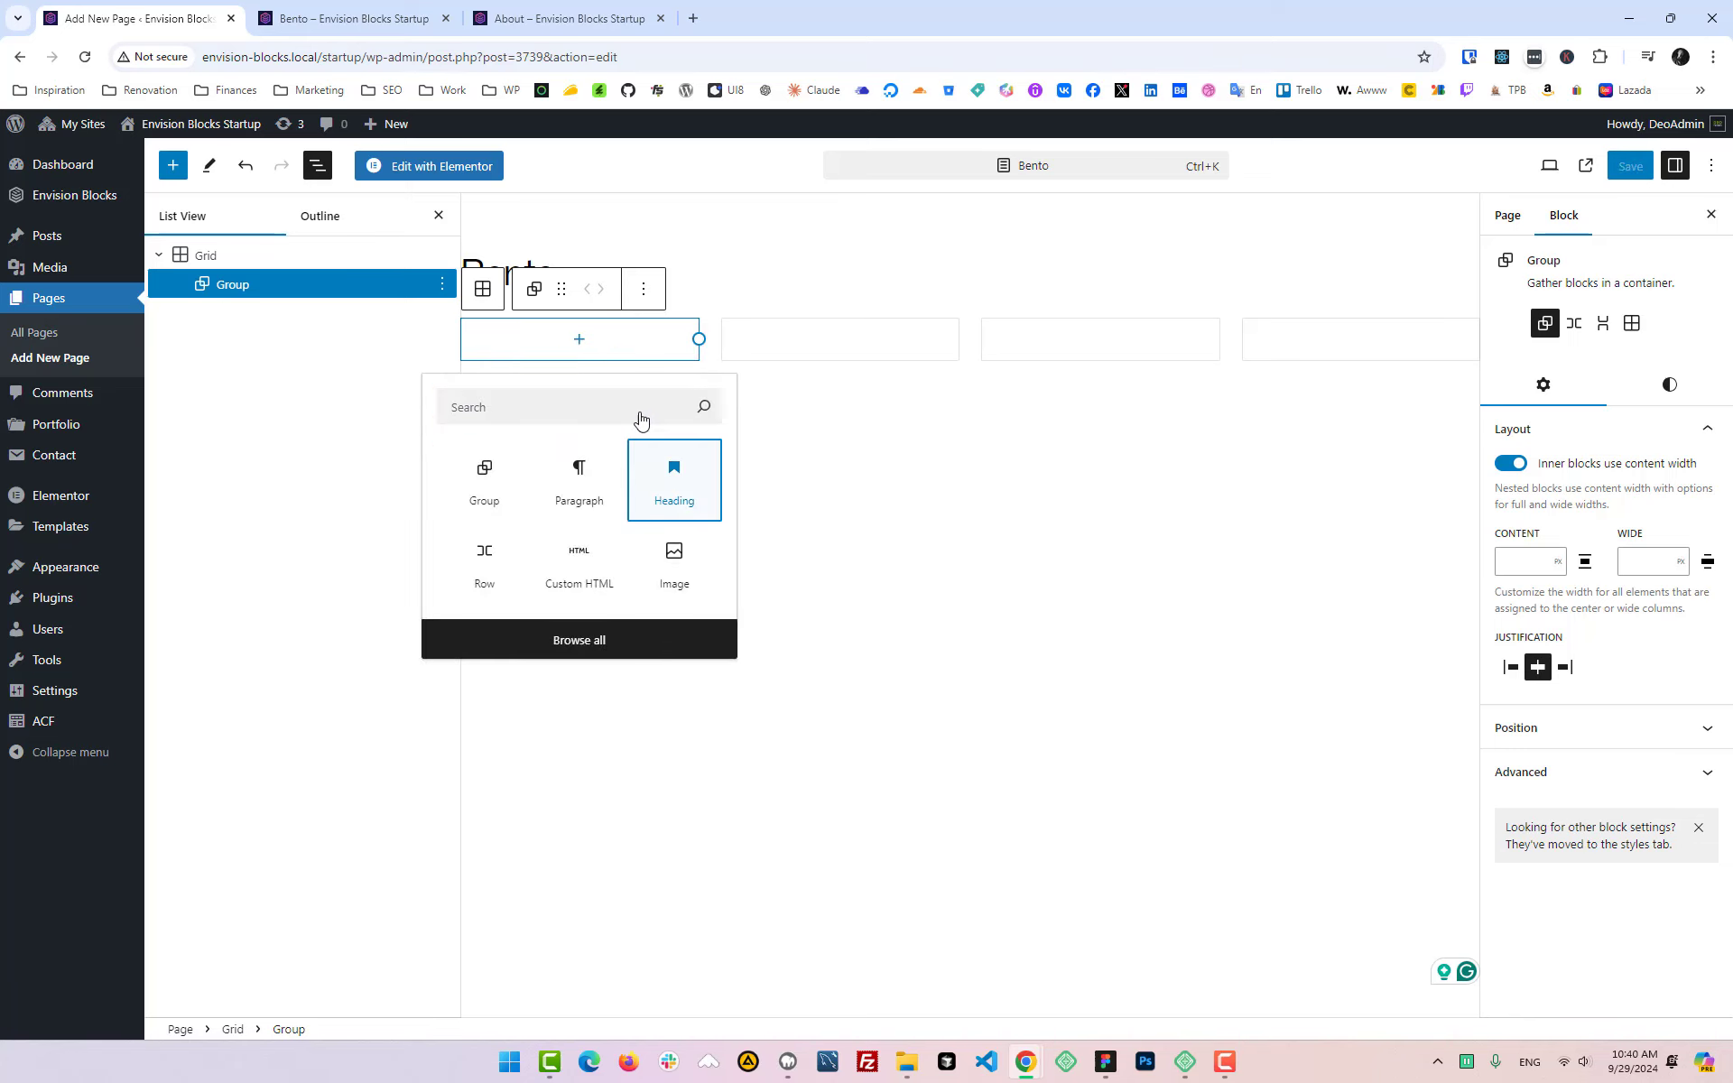
pyautogui.hotkey('ctrl', 'v')
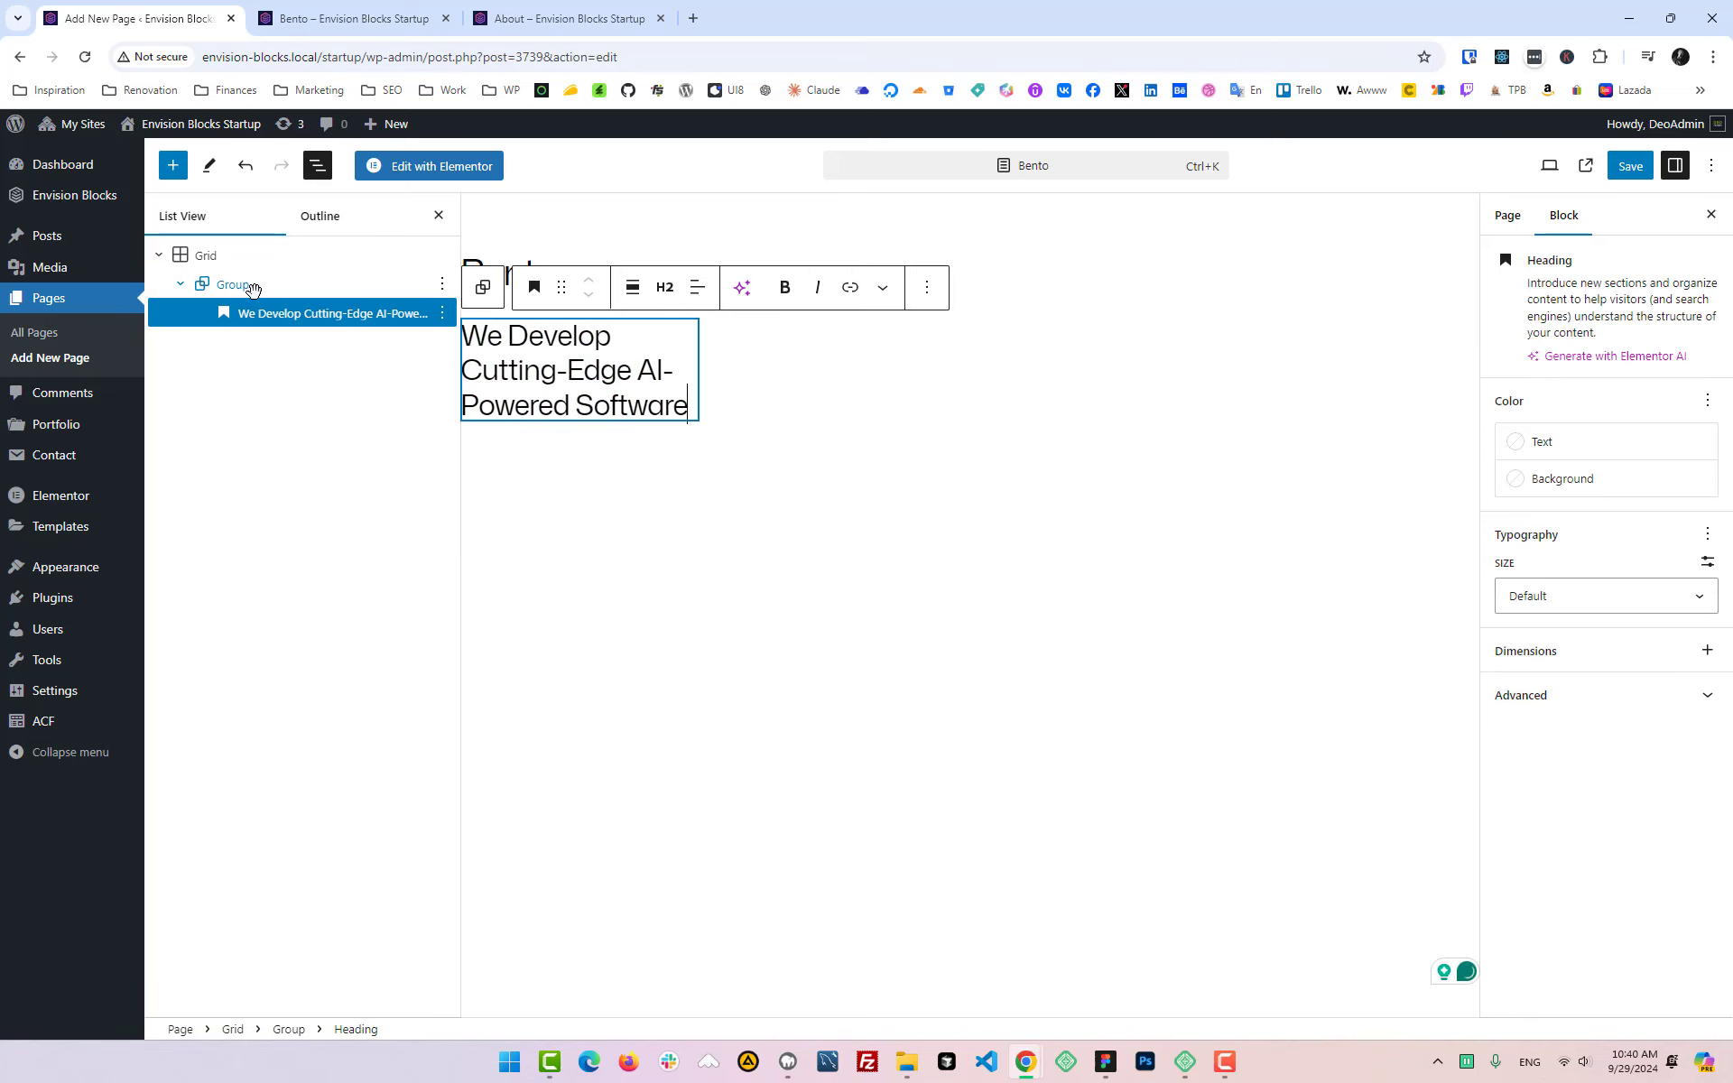
# Step: Select the group containing the heading, collapse it in the block list and stretch it to span two grid columns
pyautogui.click(227, 287)
pyautogui.click(180, 285)
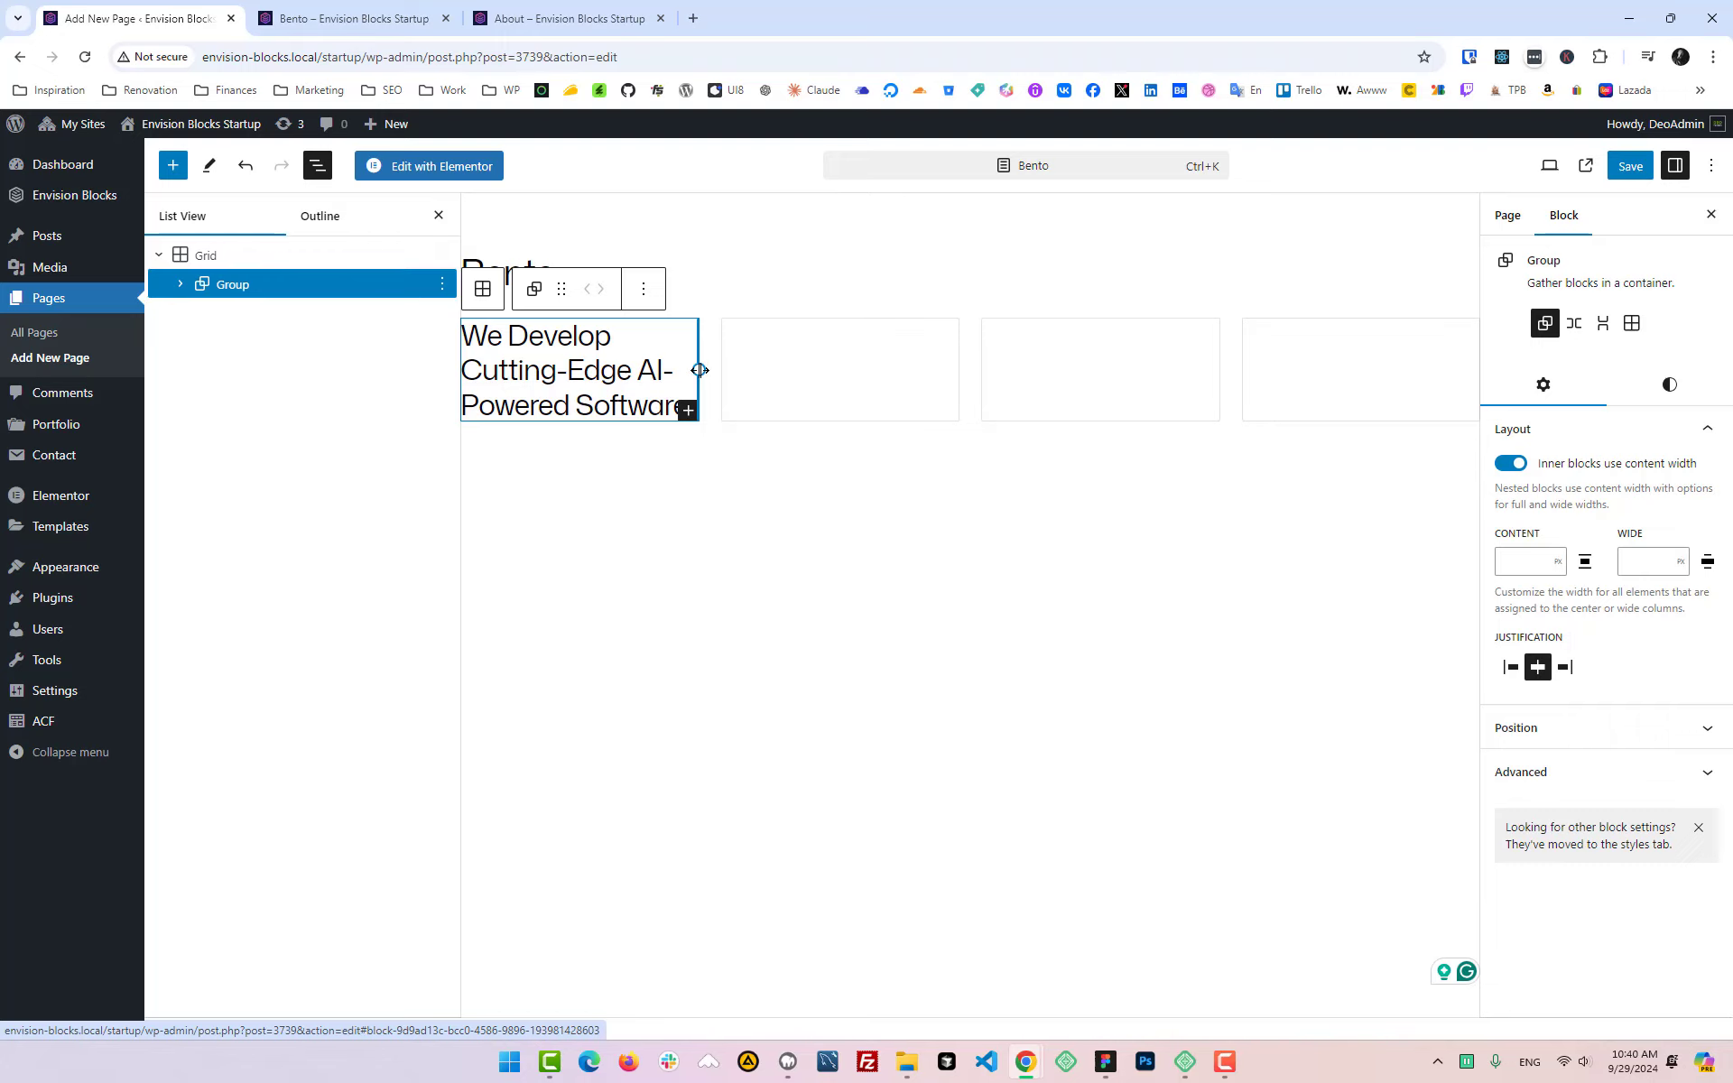
pyautogui.moveTo(700, 370); pyautogui.dragTo(960, 367)
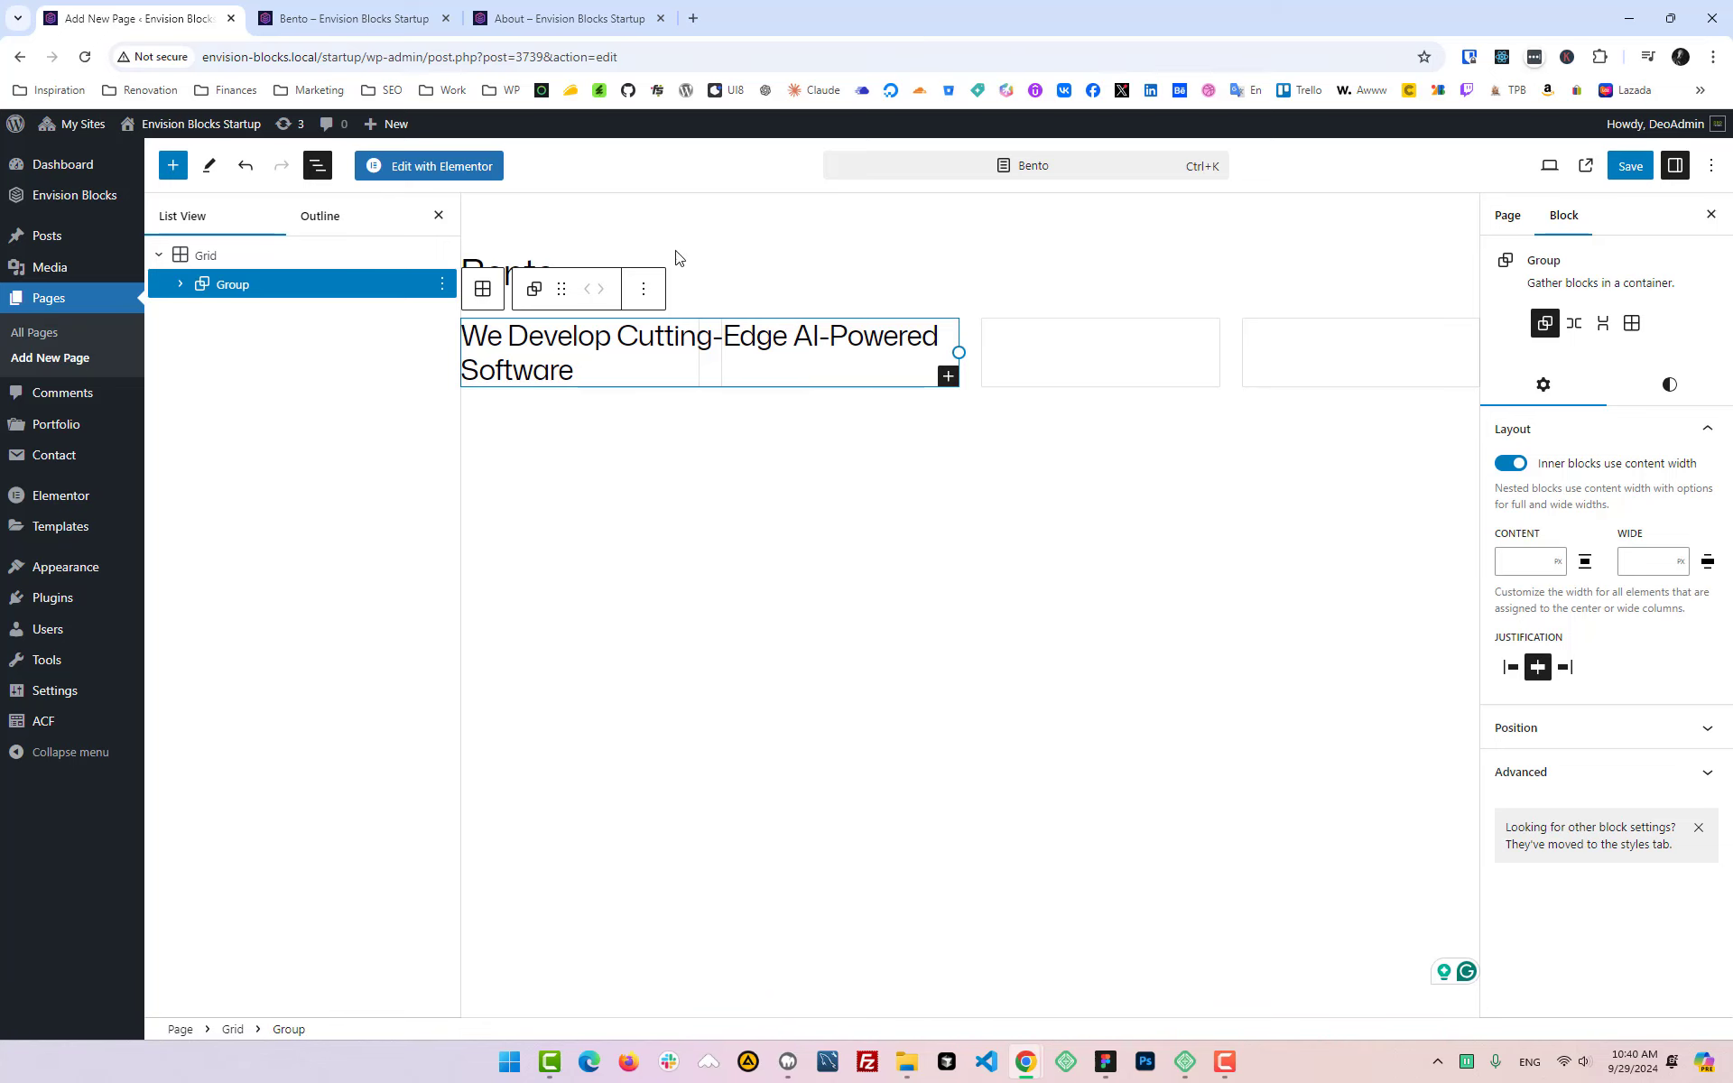
# Step: Compare with the reference card on the About page and set the group's vertical and horizontal padding to X-Large
pyautogui.click(567, 18)
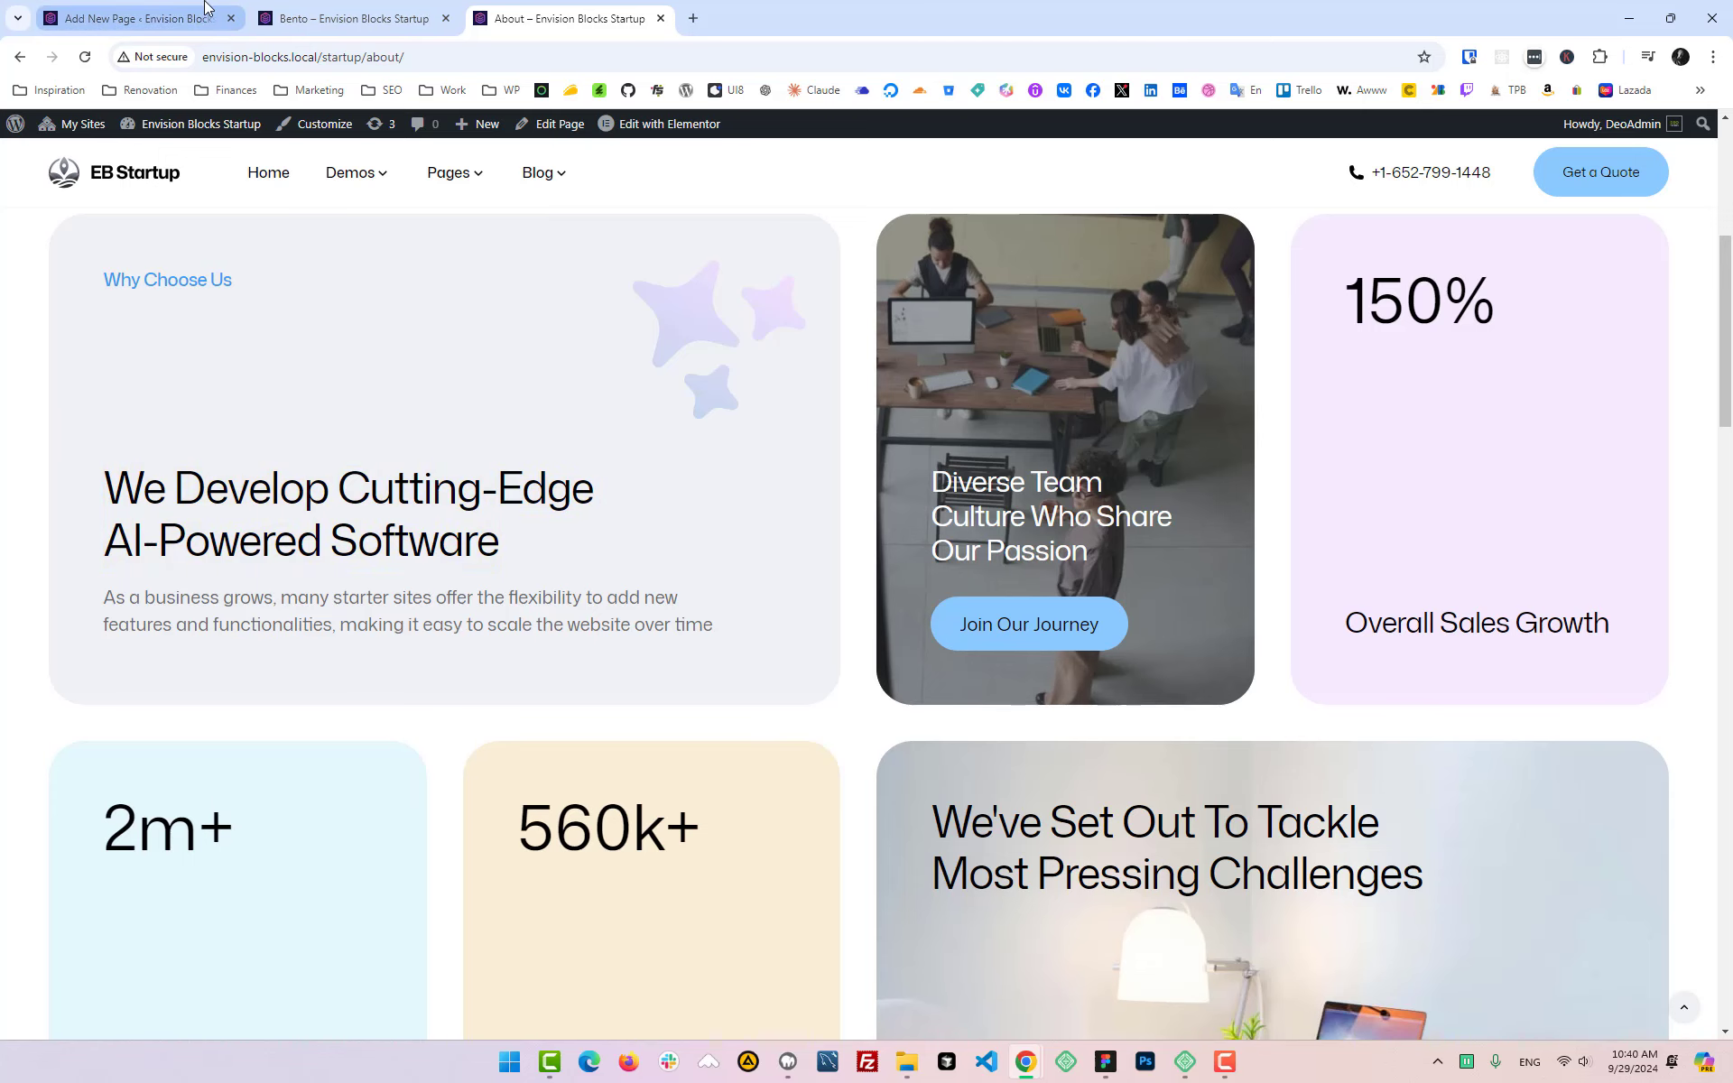
pyautogui.click(135, 18)
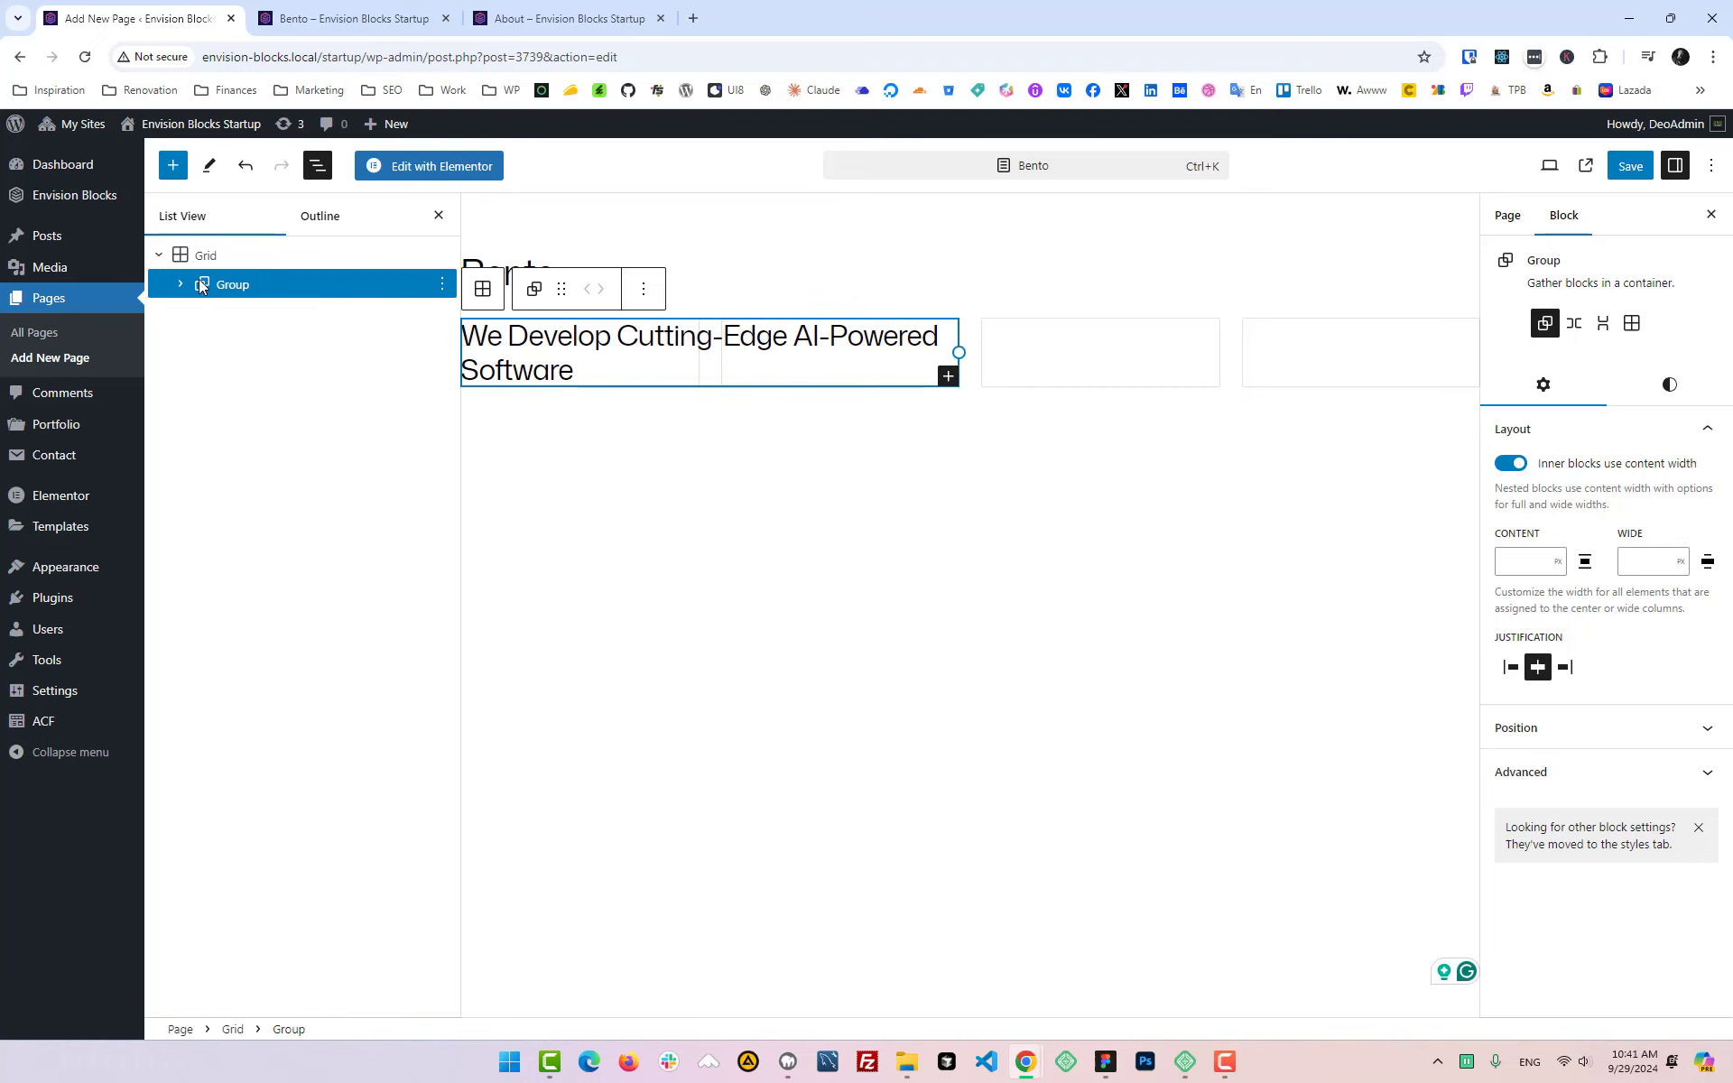
pyautogui.click(1670, 384)
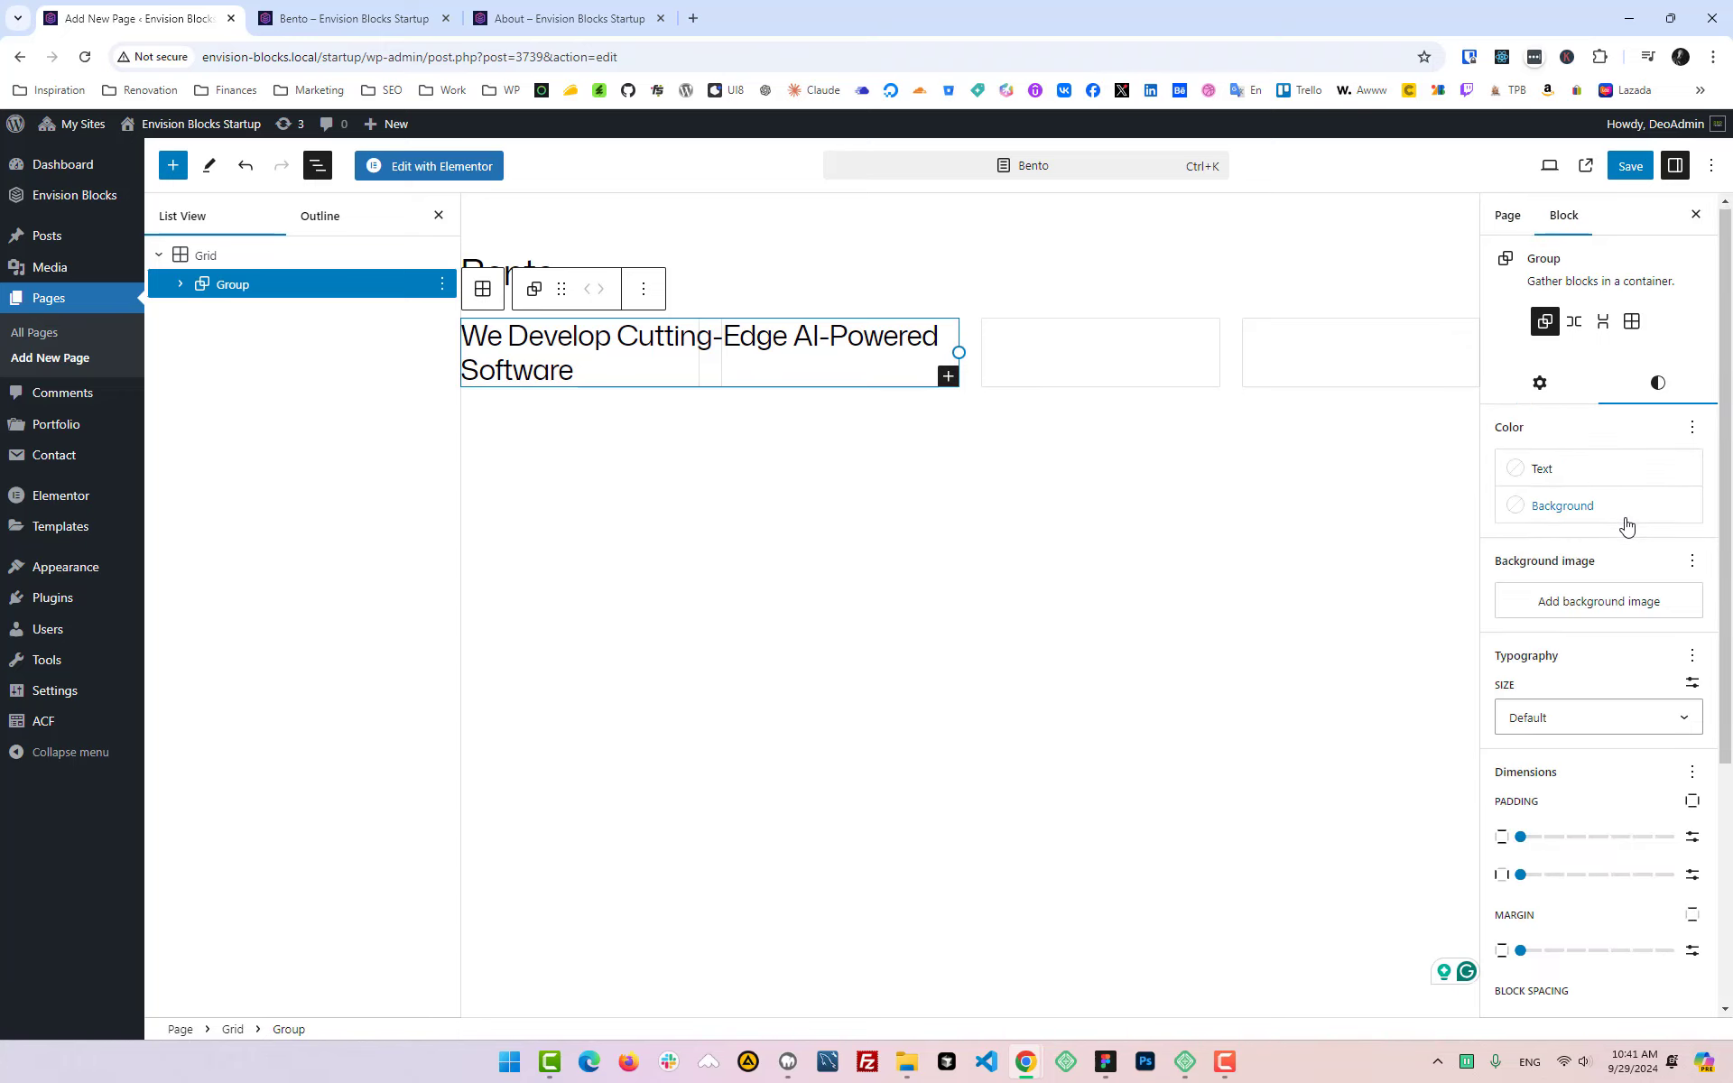
pyautogui.scroll(-4, 1640, 542)
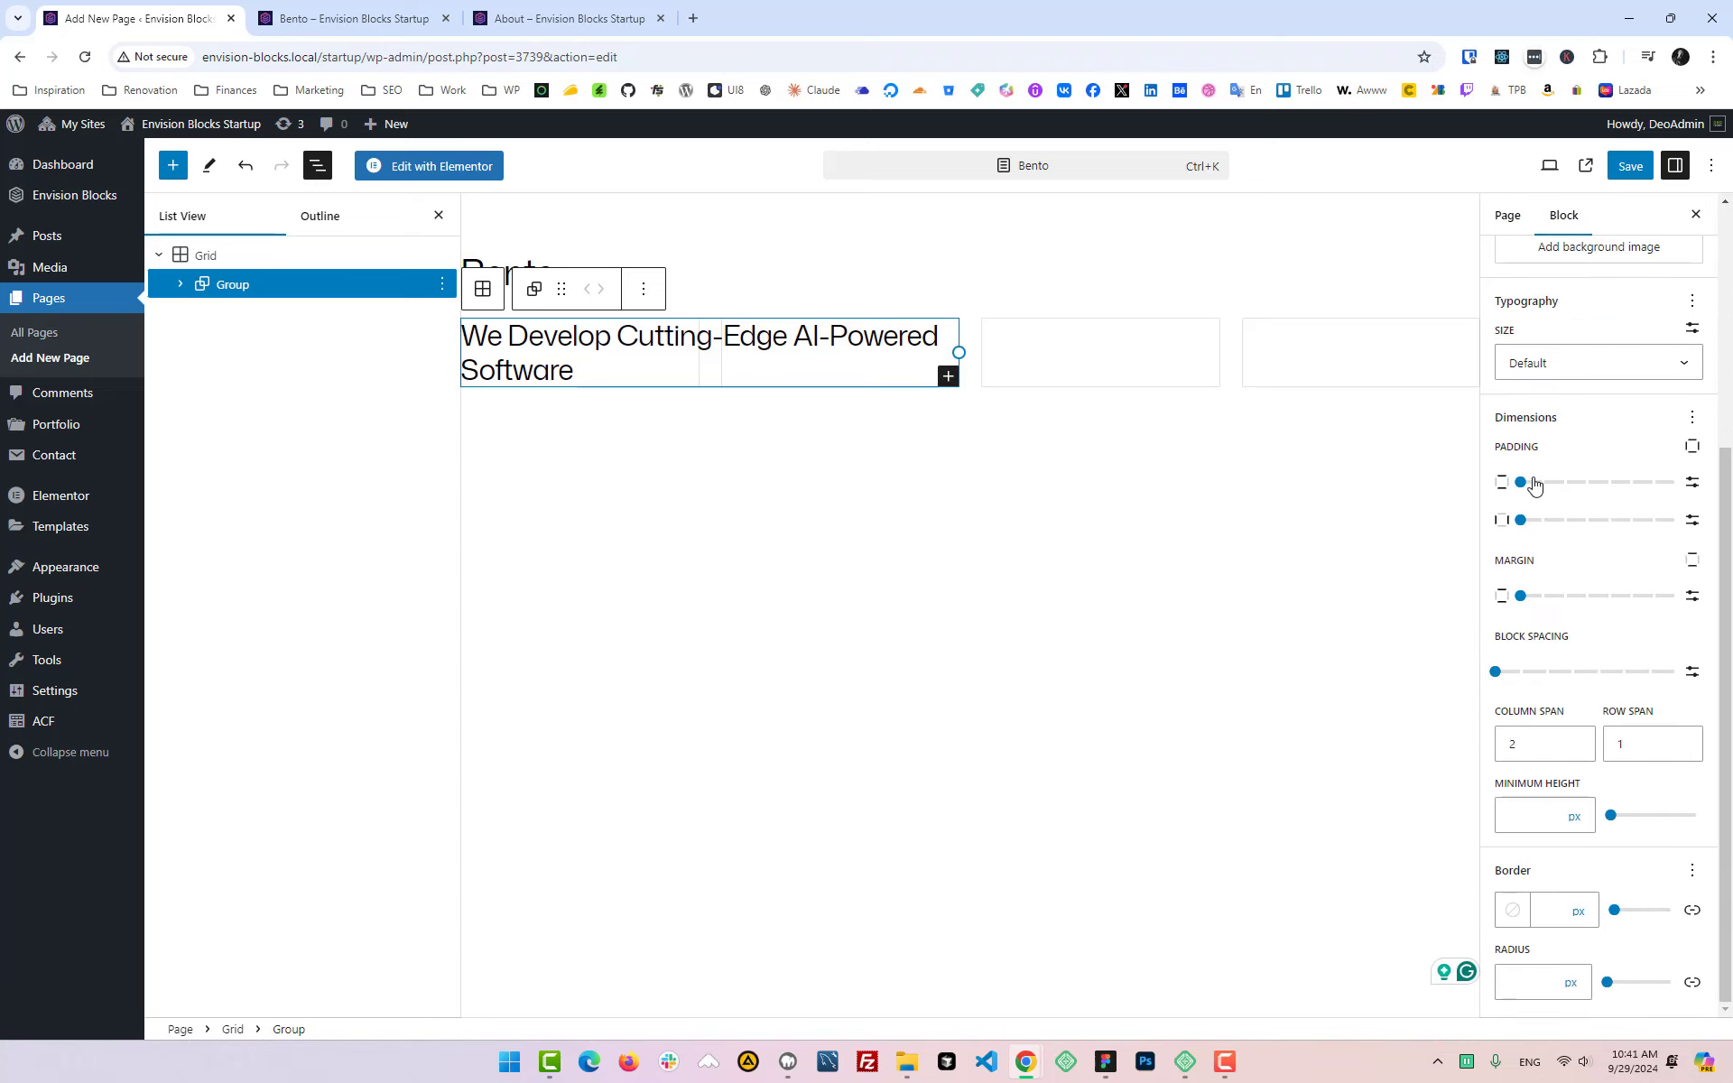
pyautogui.moveTo(1532, 483); pyautogui.dragTo(1653, 482)
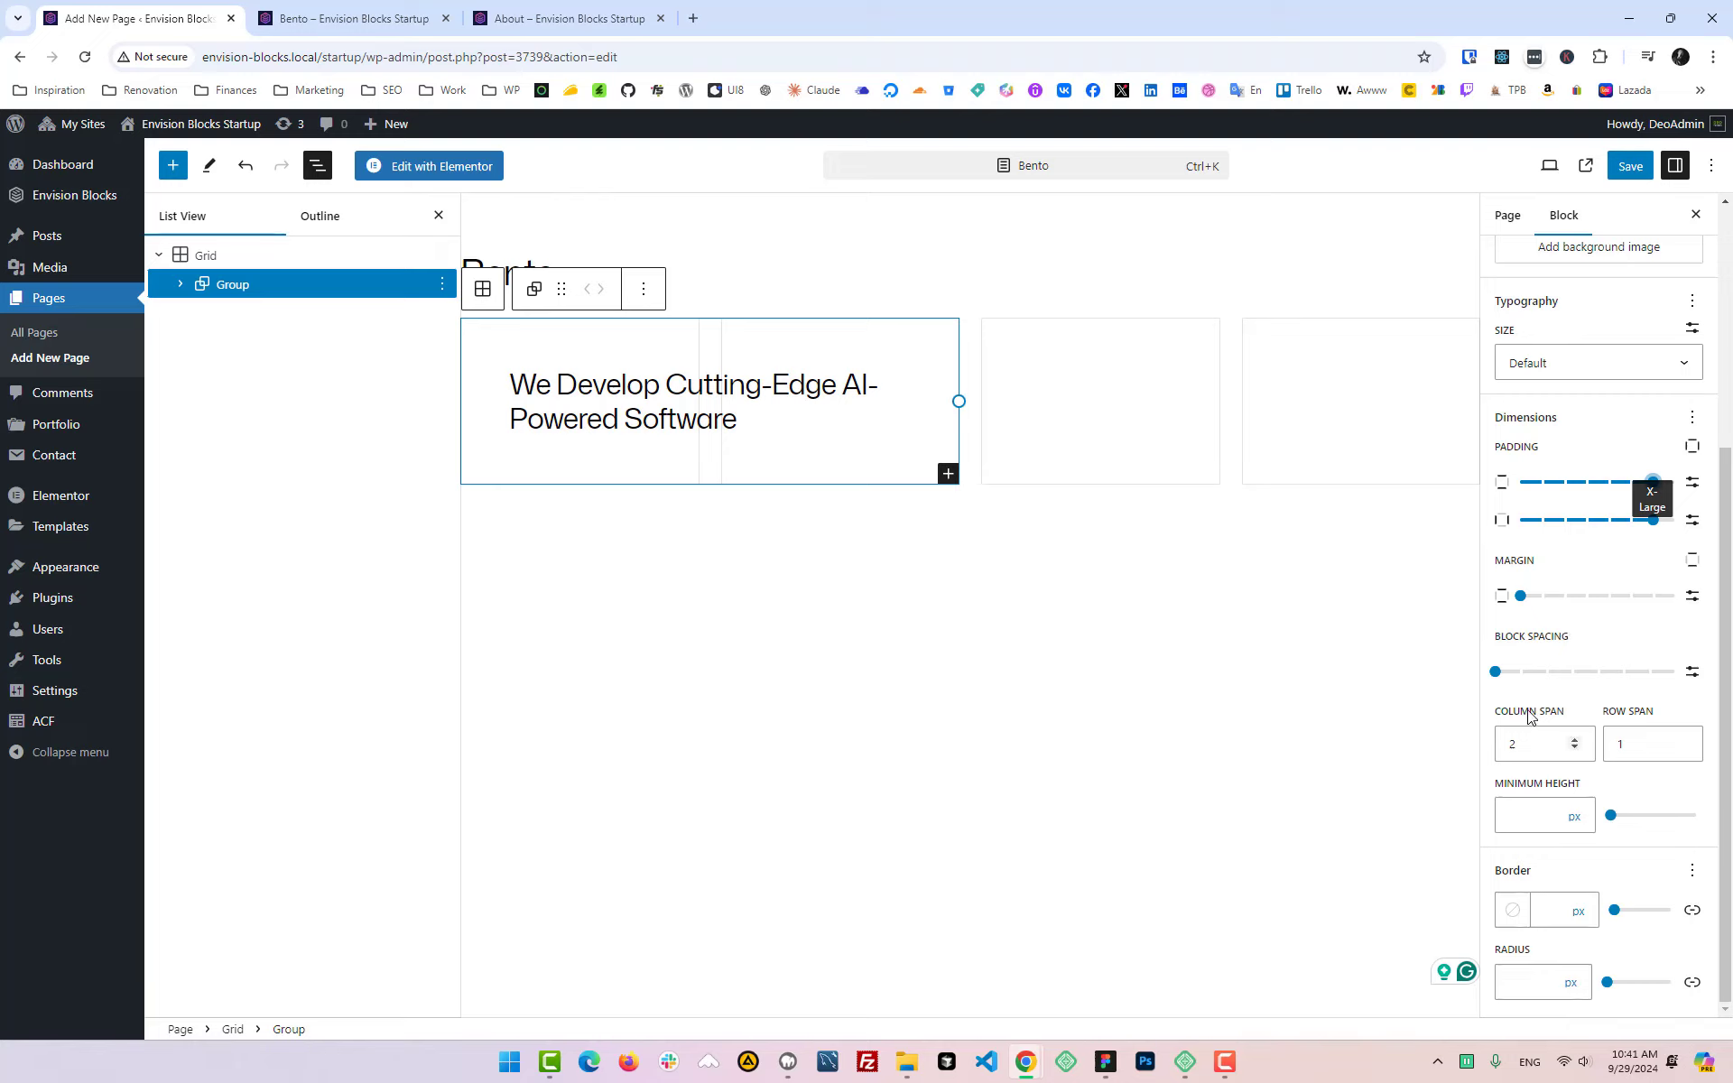
# Step: Compare with the reference card on the About page and set the group's border radius to 40 px
pyautogui.click(1530, 736)
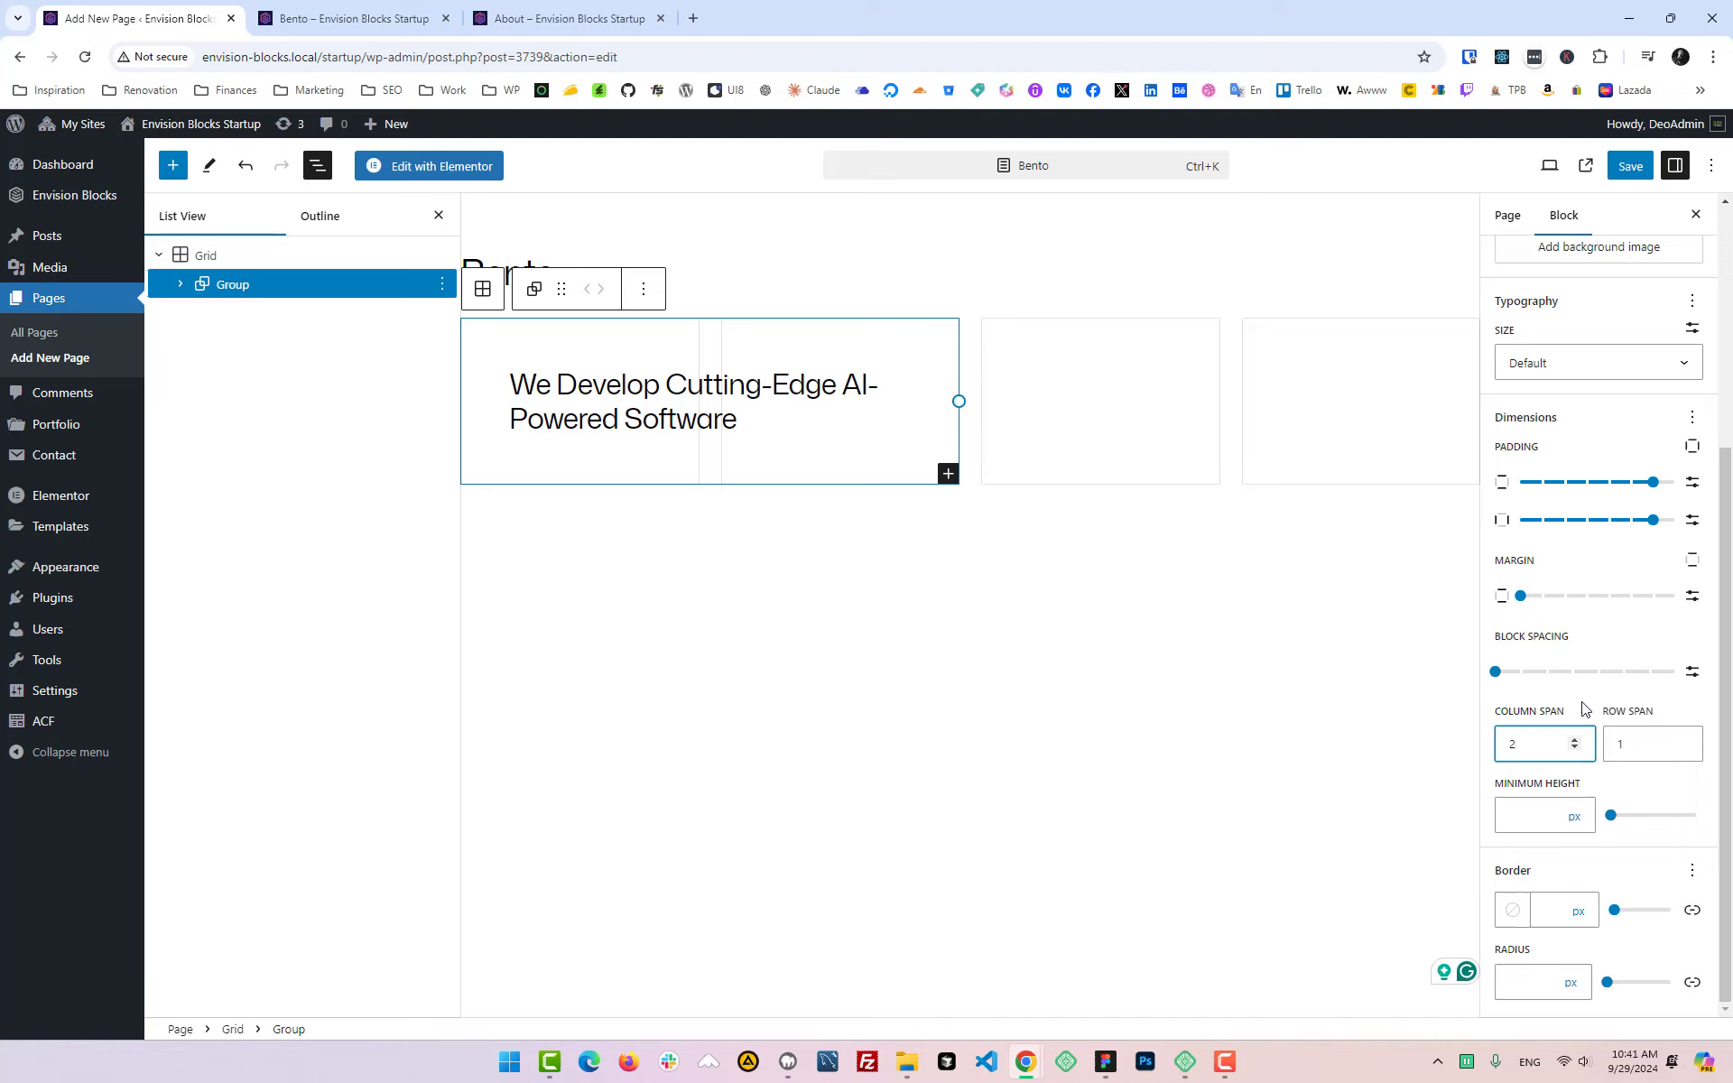
pyautogui.click(1582, 702)
pyautogui.click(552, 11)
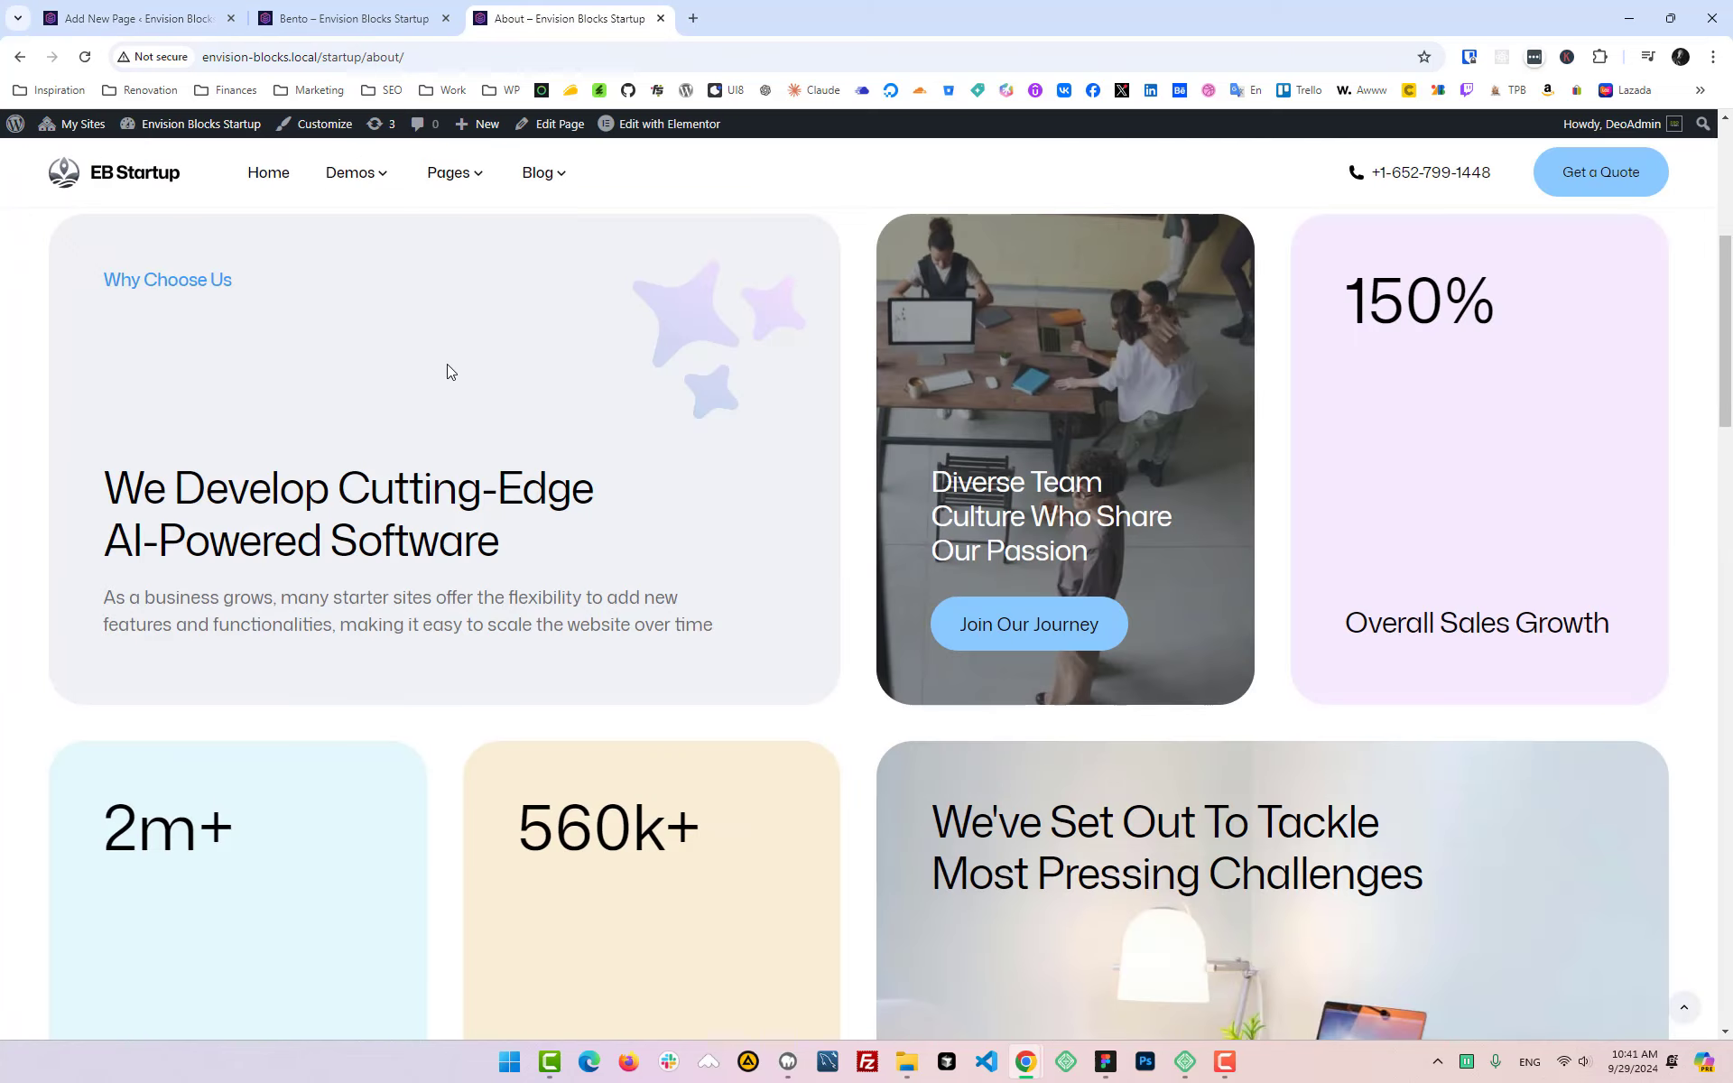
pyautogui.click(144, 18)
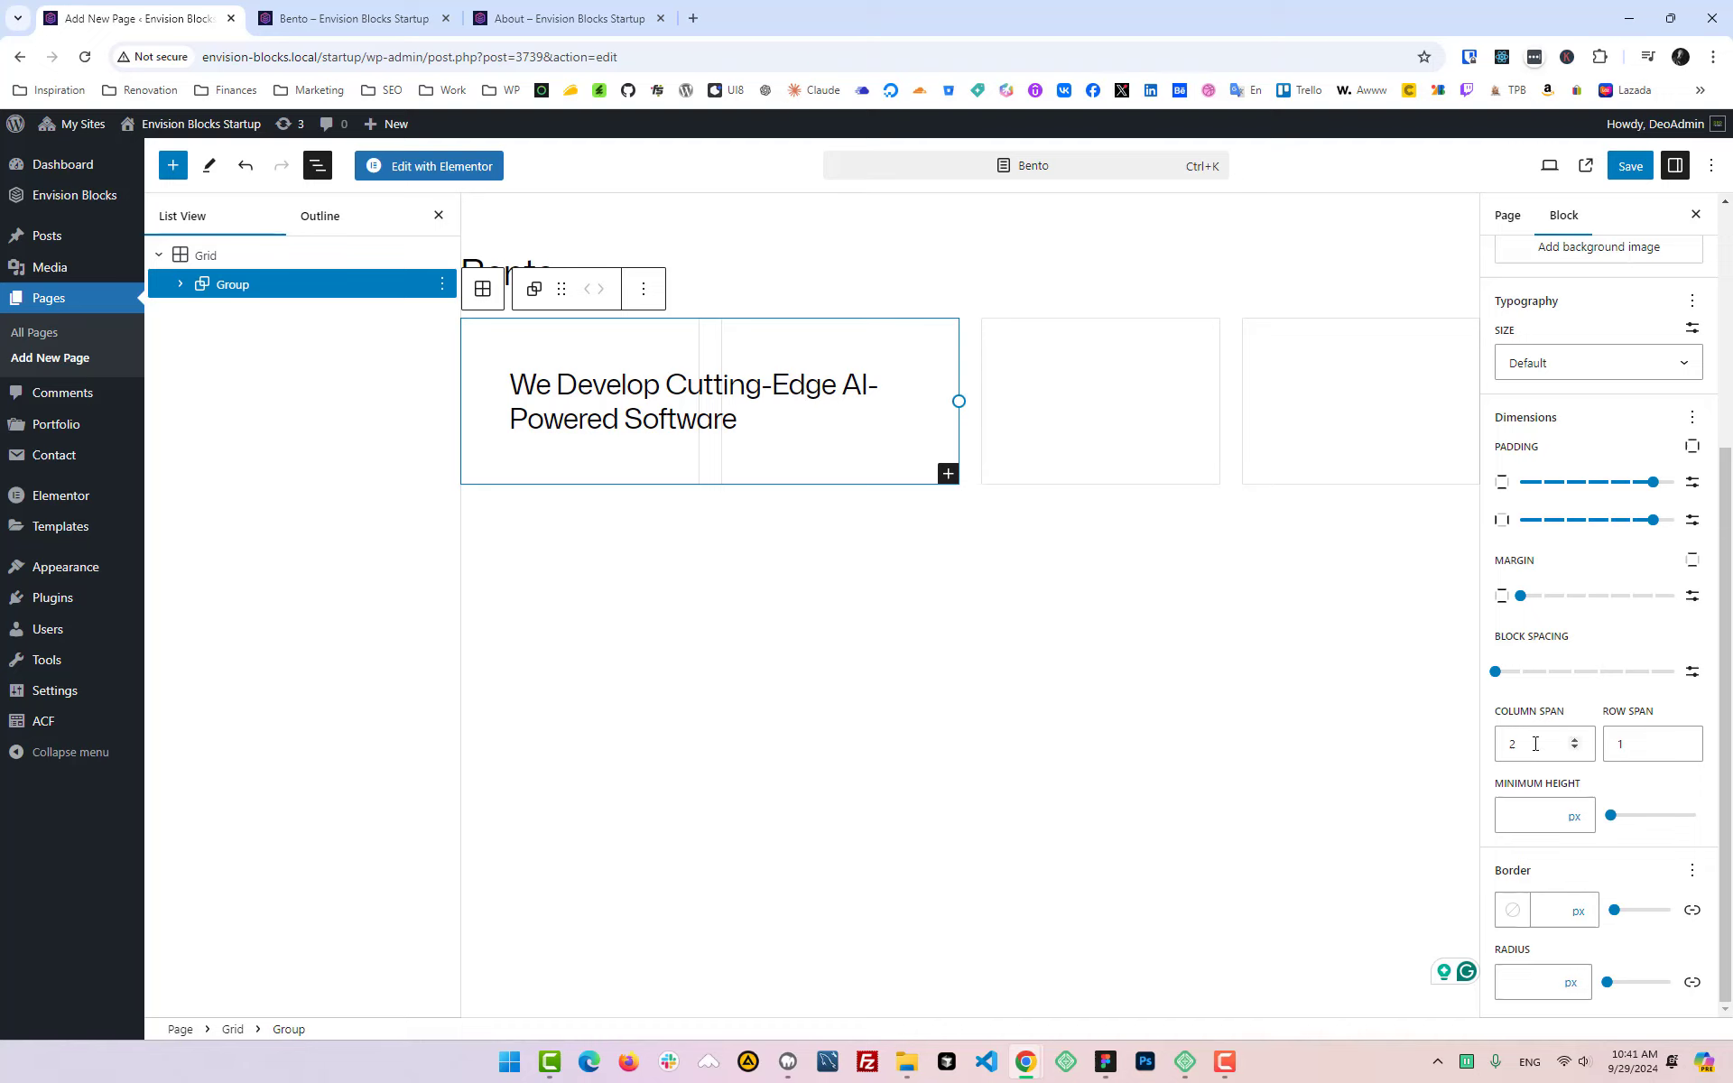
pyautogui.click(1512, 992)
pyautogui.write('40')
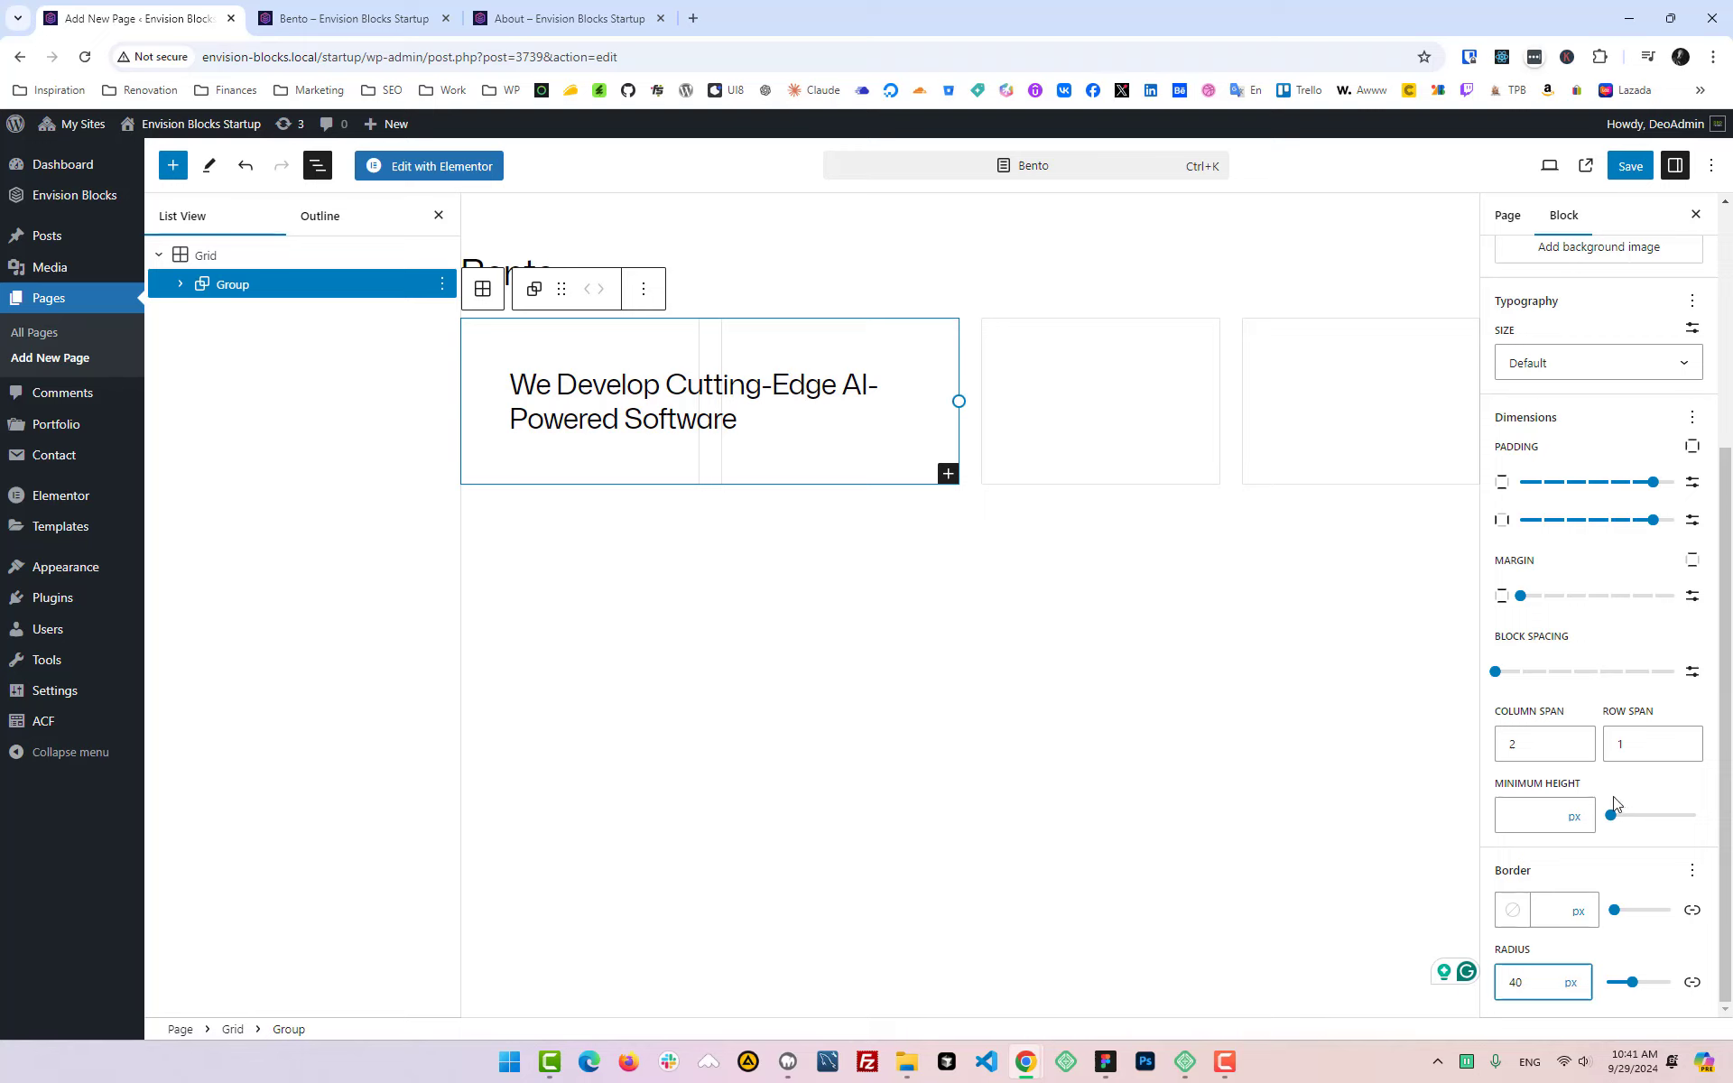
# Step: Set the group's background to the Slate 100 theme colour
pyautogui.scroll(5, 1616, 804)
pyautogui.click(1549, 508)
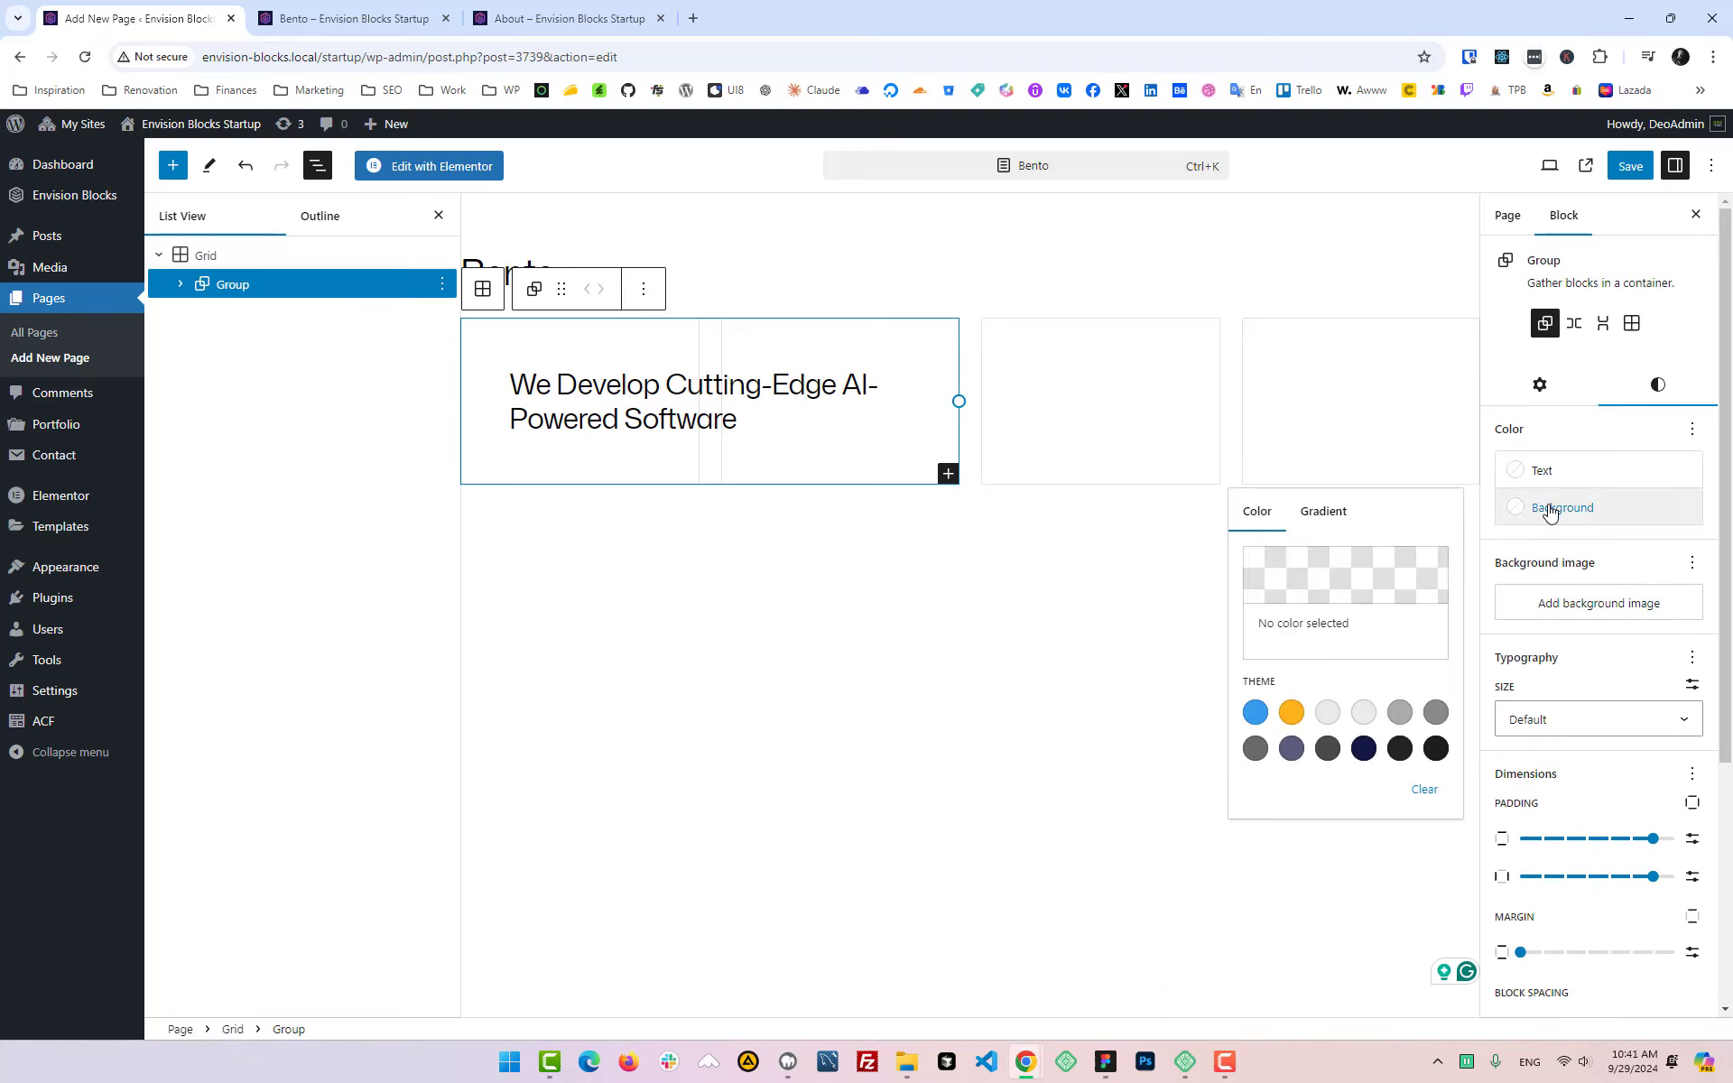
pyautogui.click(1364, 712)
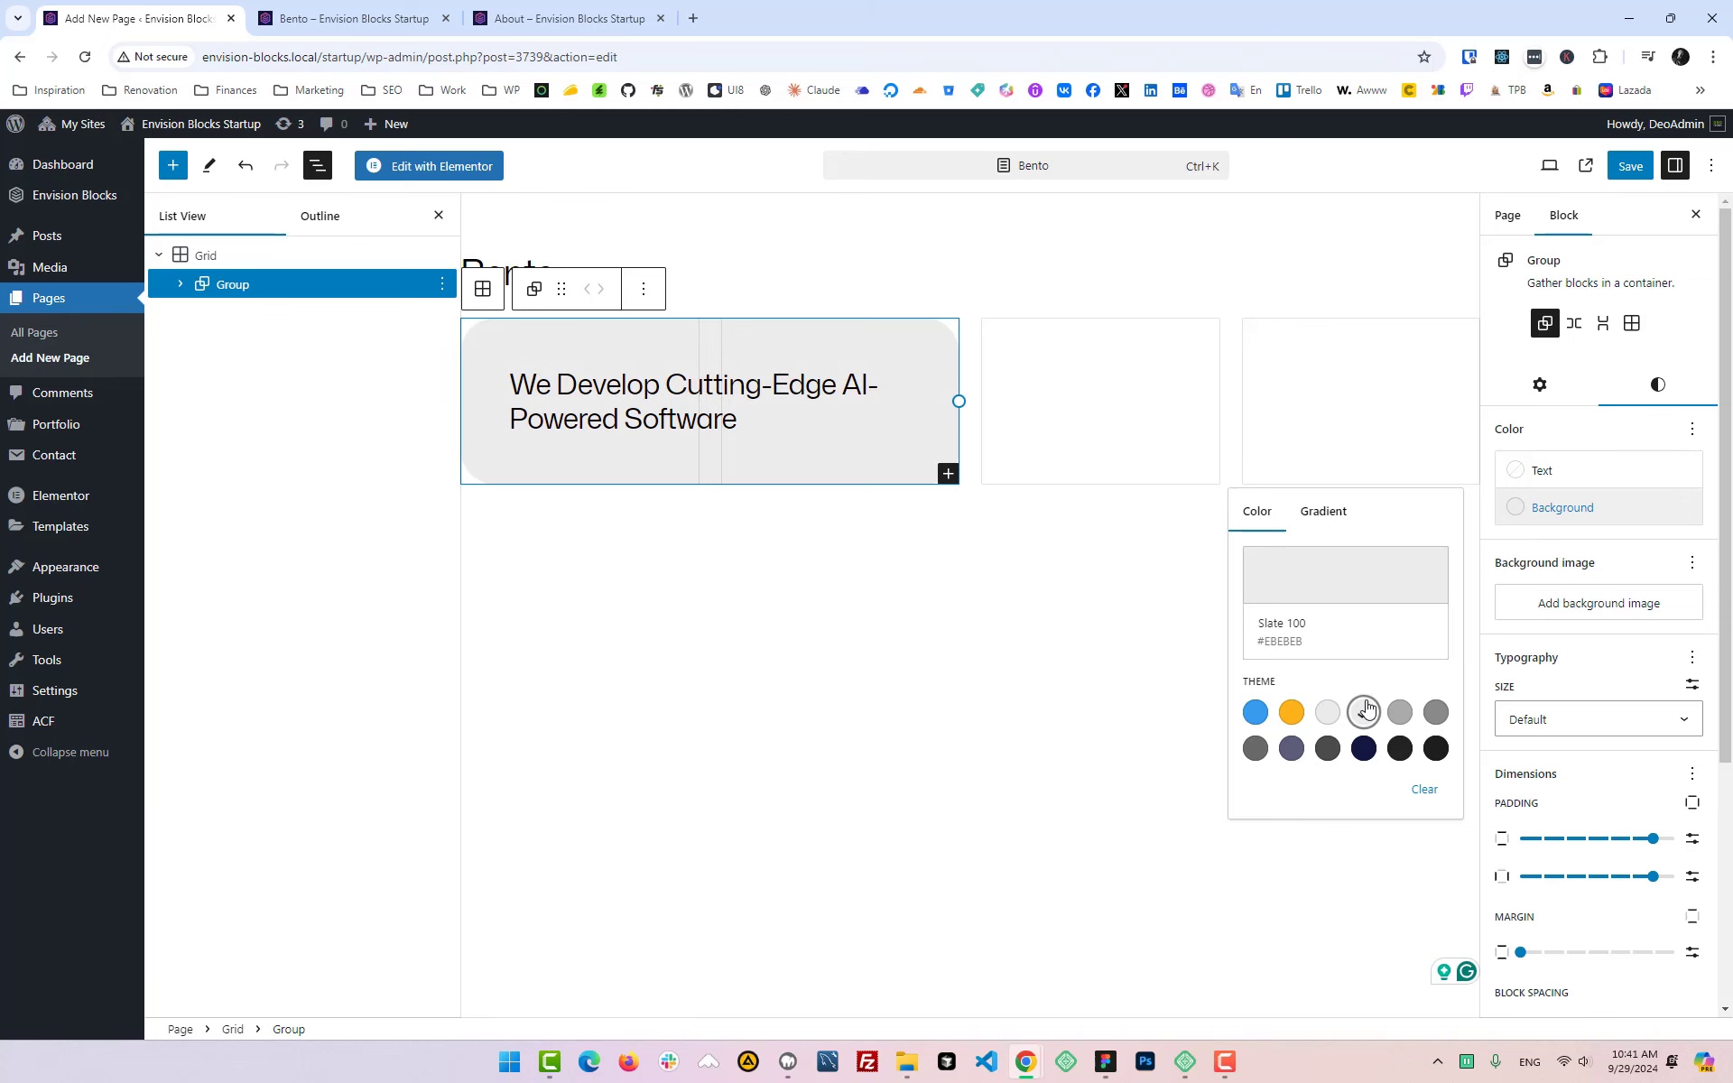
# Step: Inspect the first card's background styling on the About page and copy its colour code #EFF1F4
pyautogui.click(503, 16)
pyautogui.rightClick(307, 224)
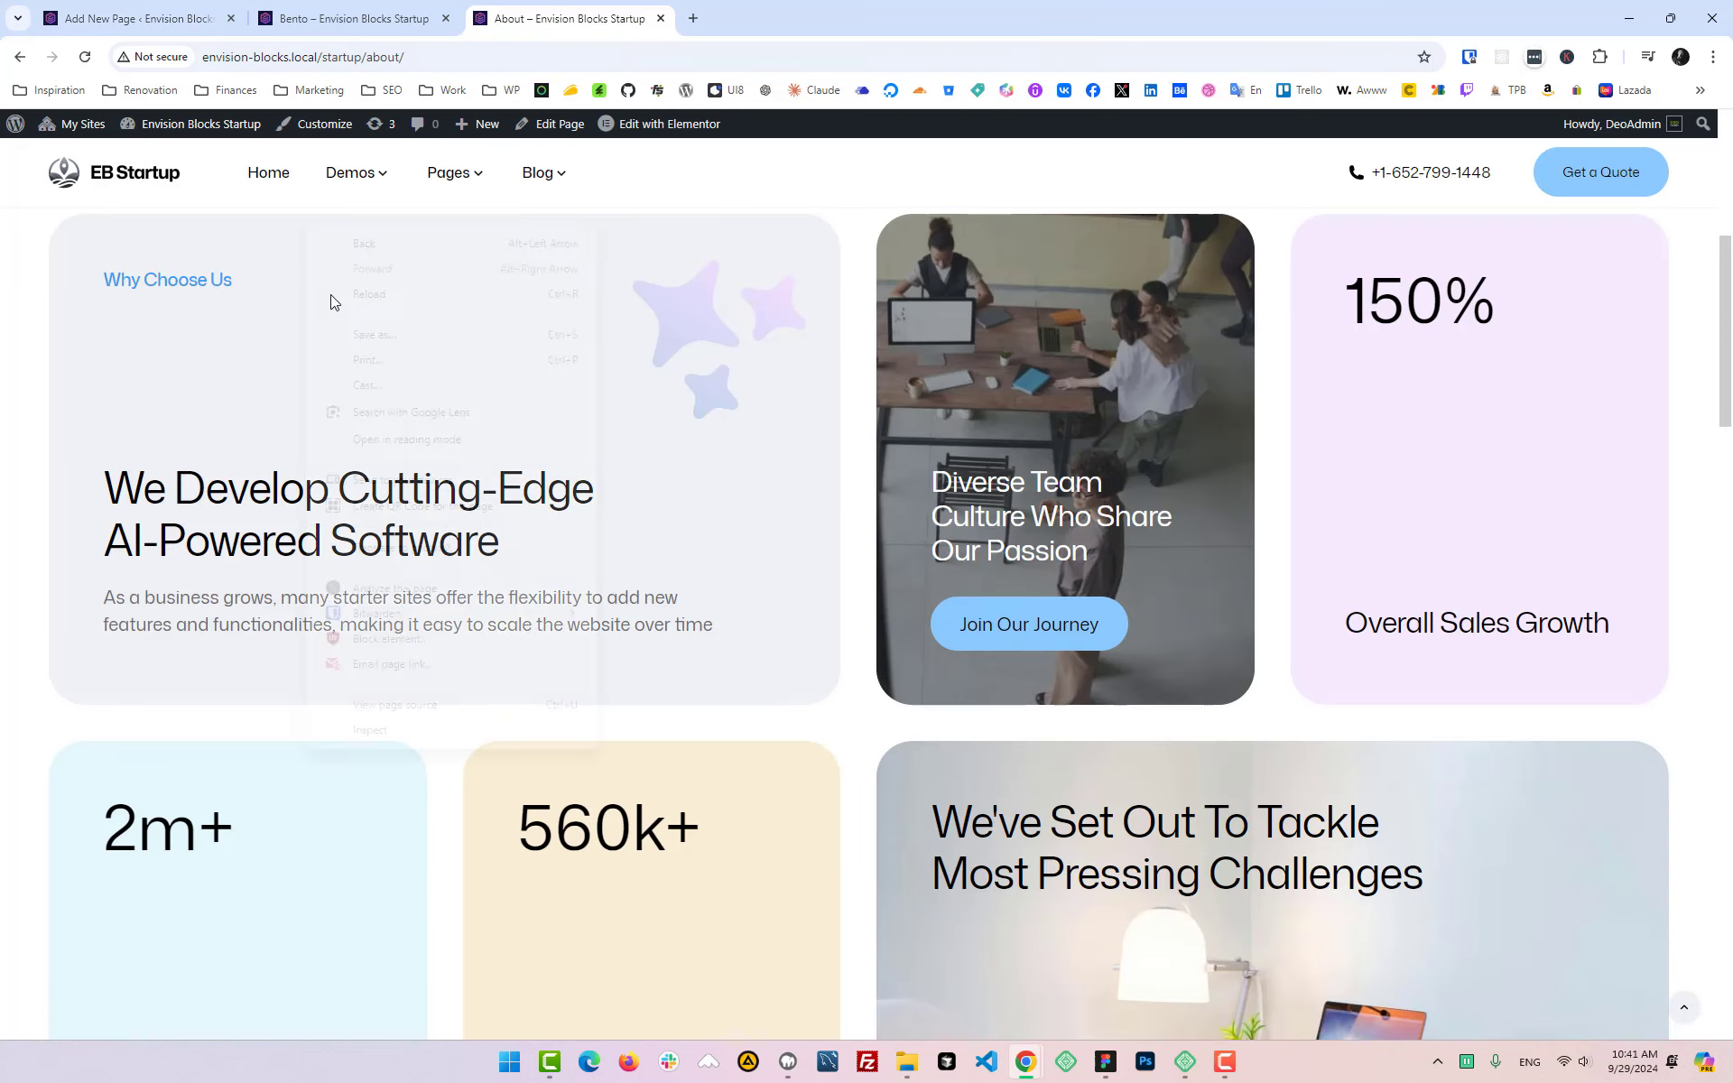
pyautogui.click(393, 732)
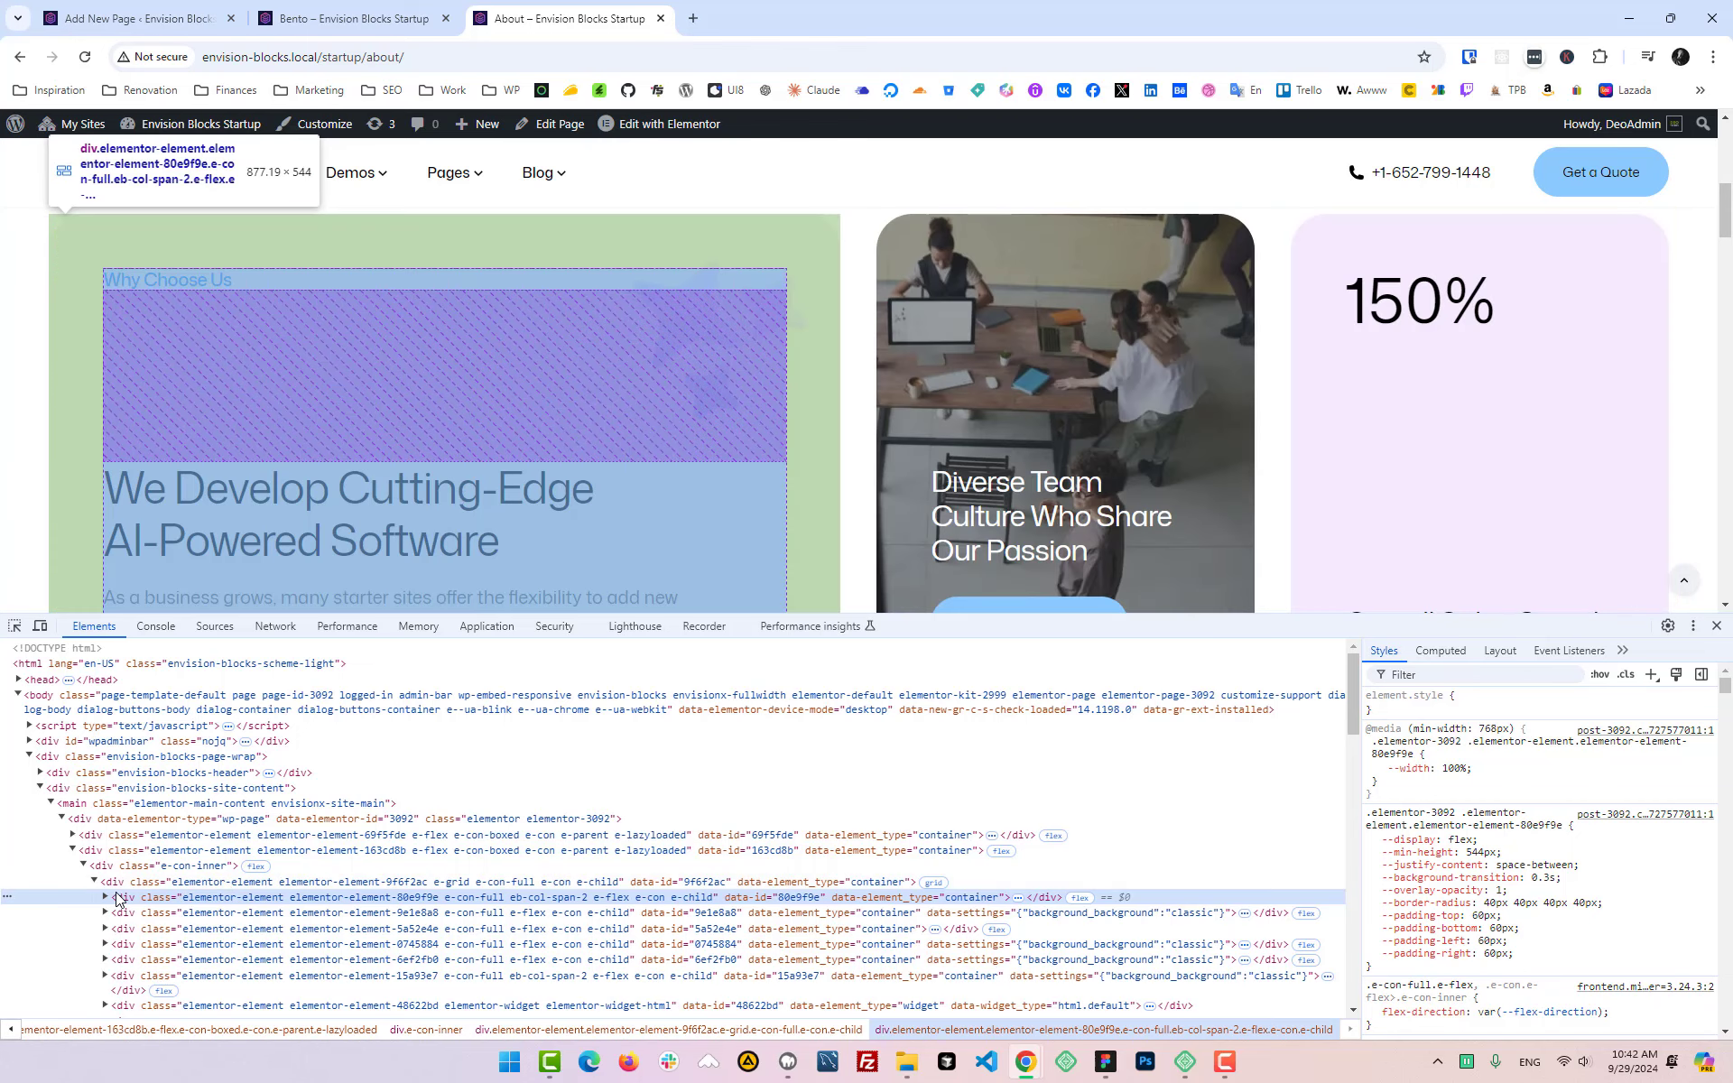
pyautogui.click(105, 898)
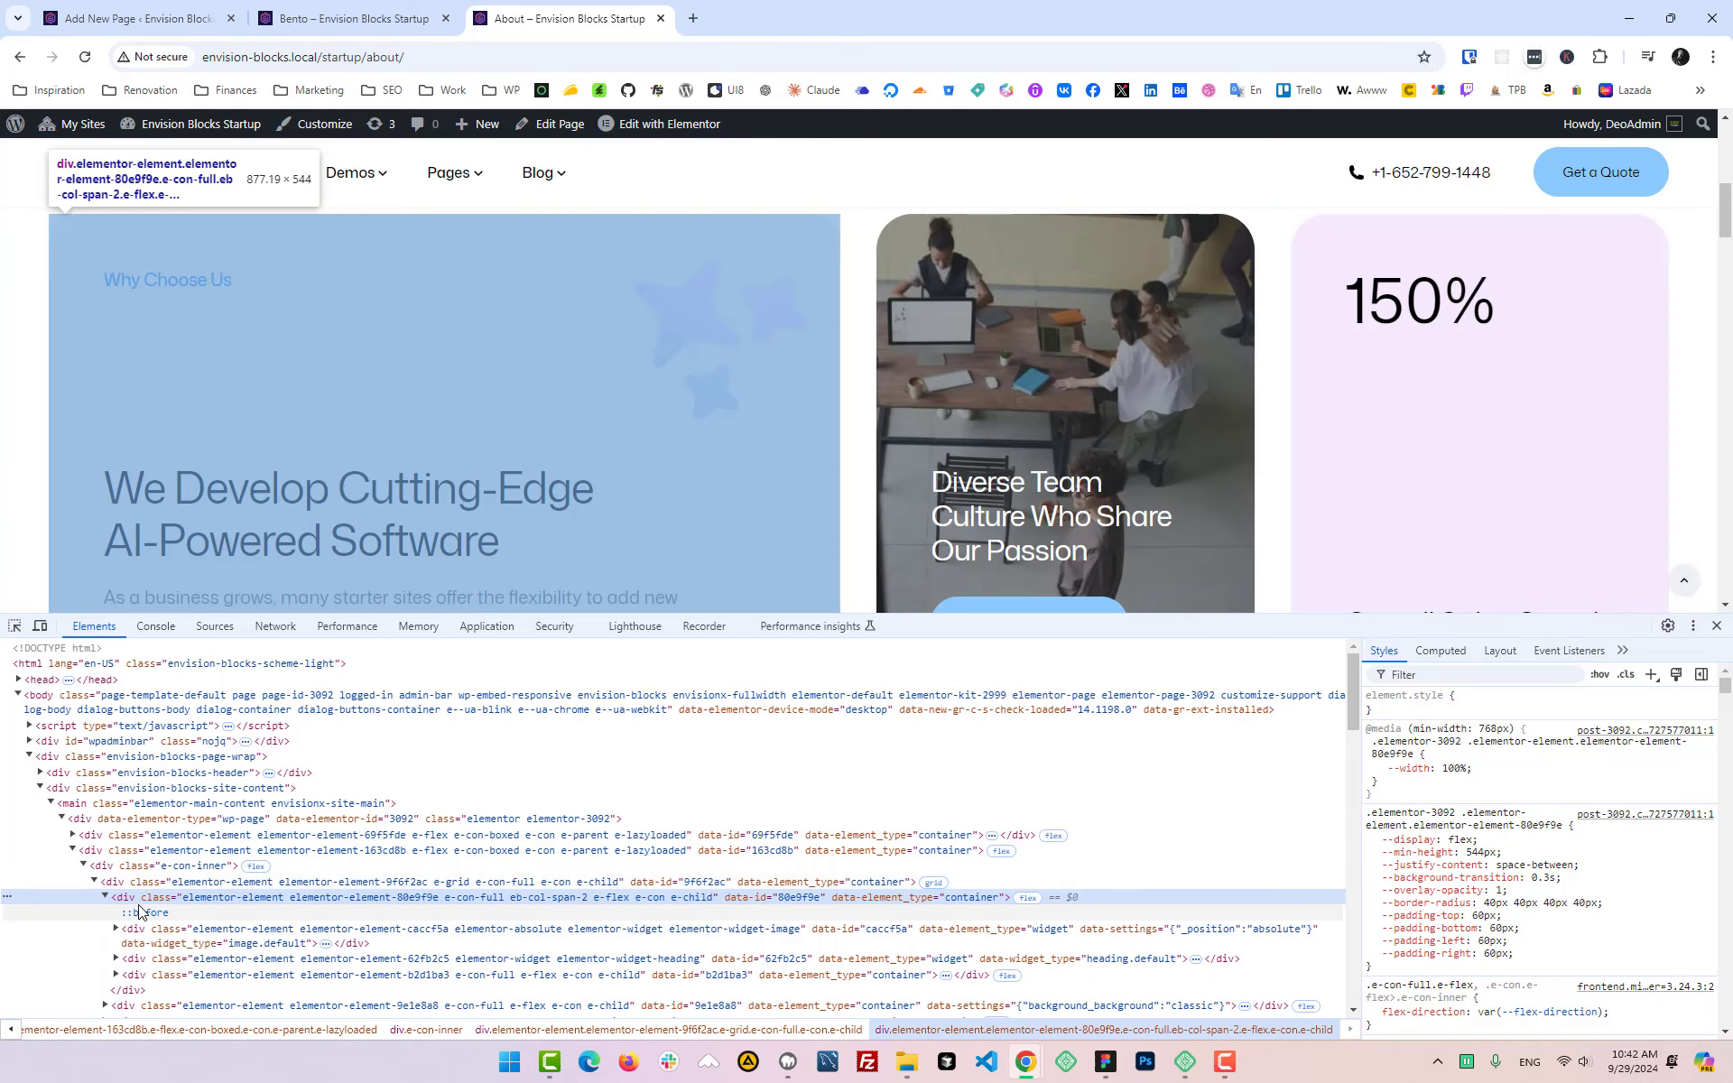
pyautogui.click(155, 913)
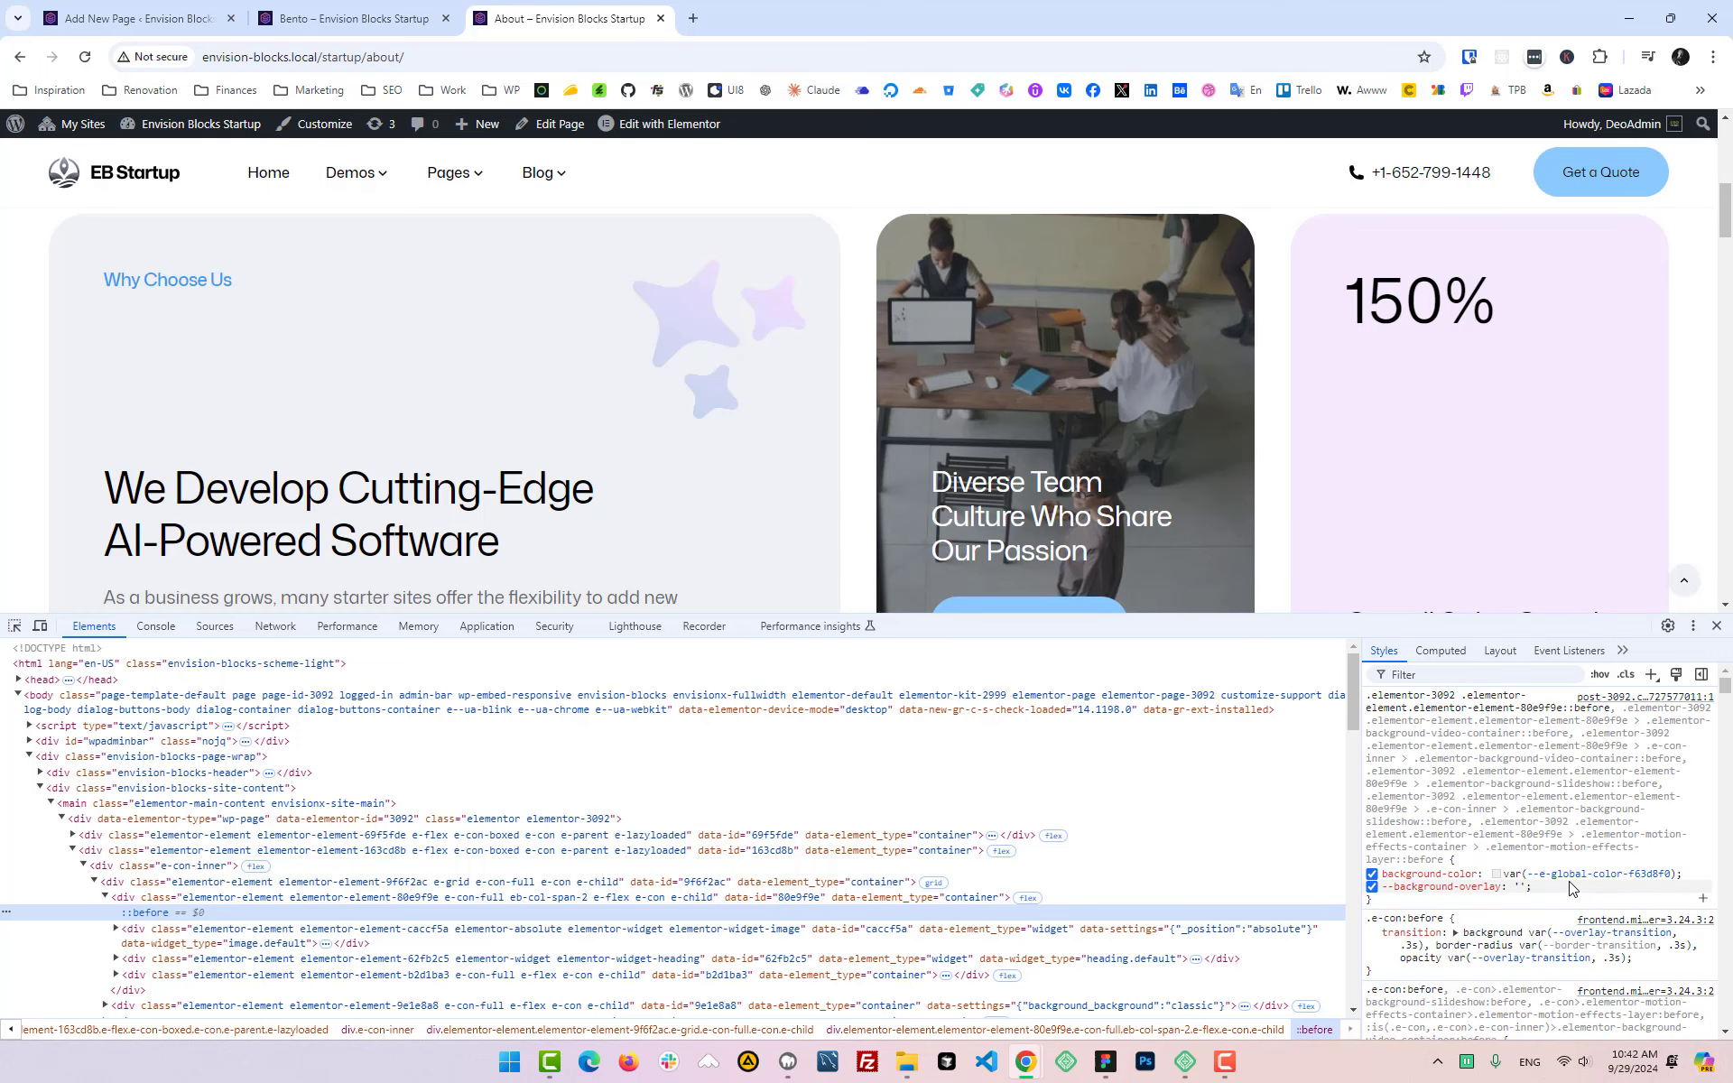
pyautogui.click(1616, 874)
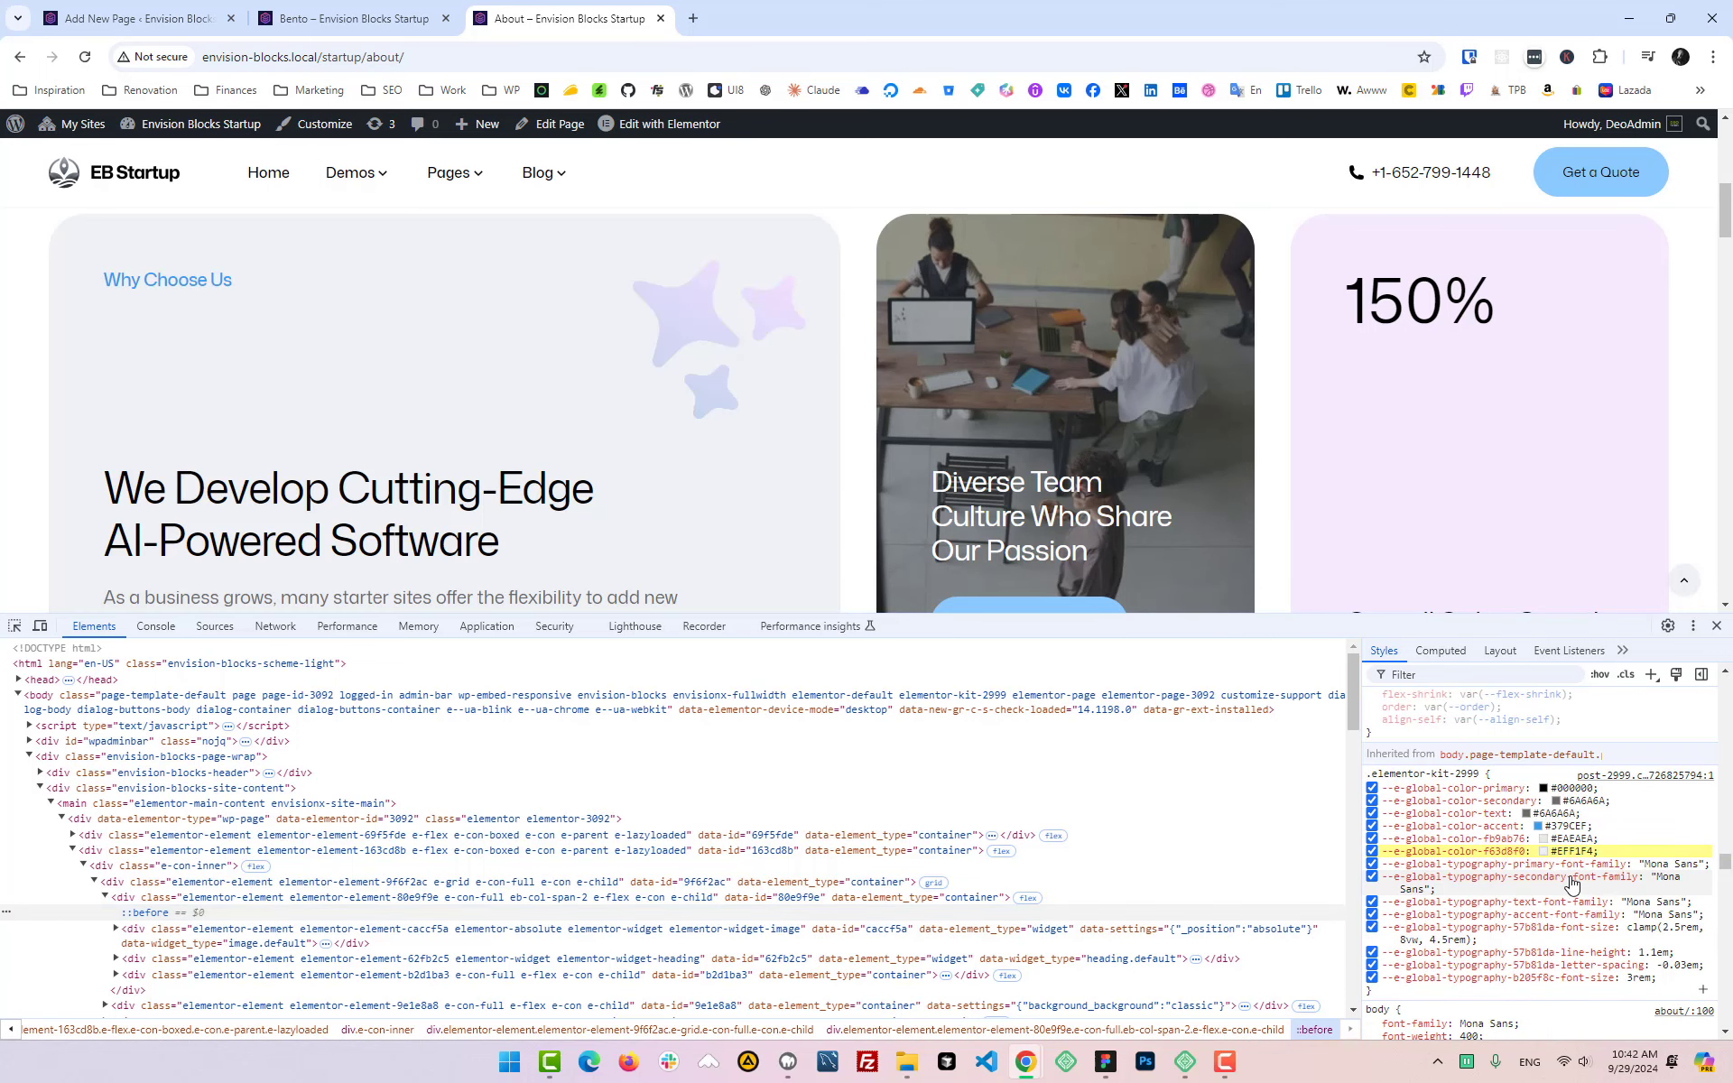
pyautogui.click(1559, 848)
pyautogui.hotkey('ctrl', 'c')
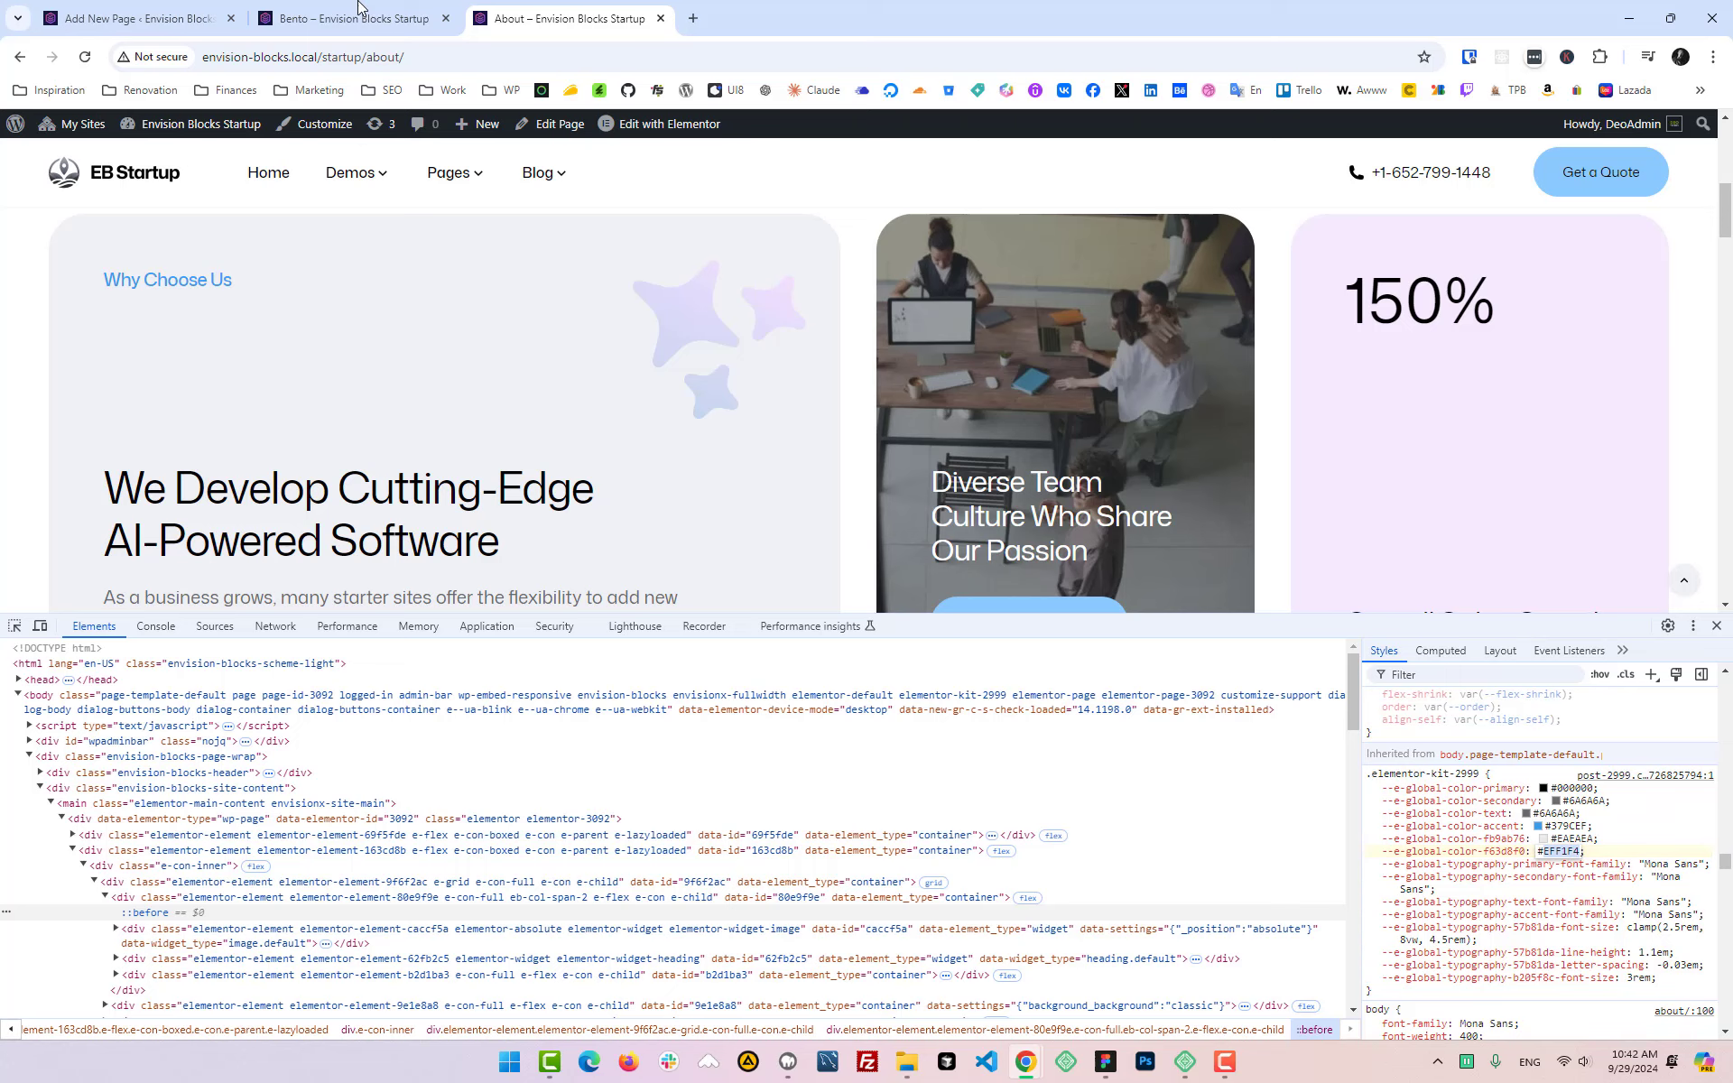
# Step: Give the group the custom background colour #EFF1F4
pyautogui.click(137, 18)
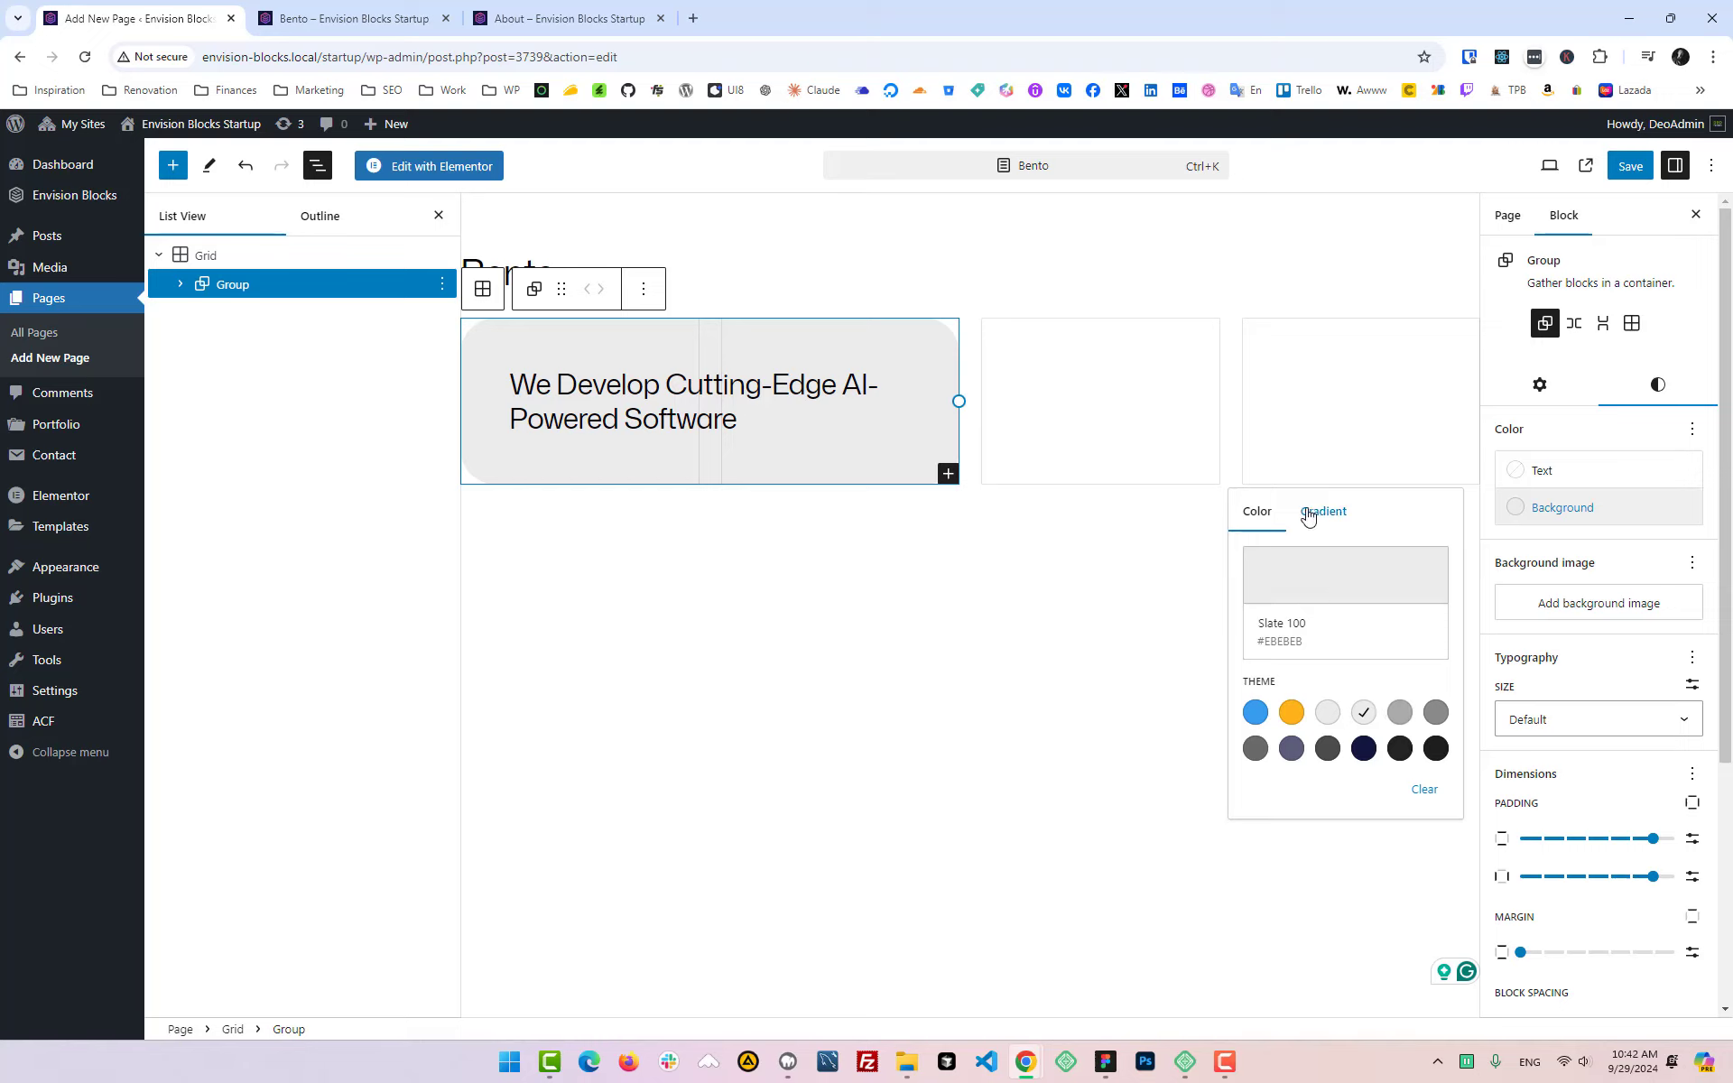
pyautogui.click(1289, 574)
pyautogui.doubleClick(1079, 868)
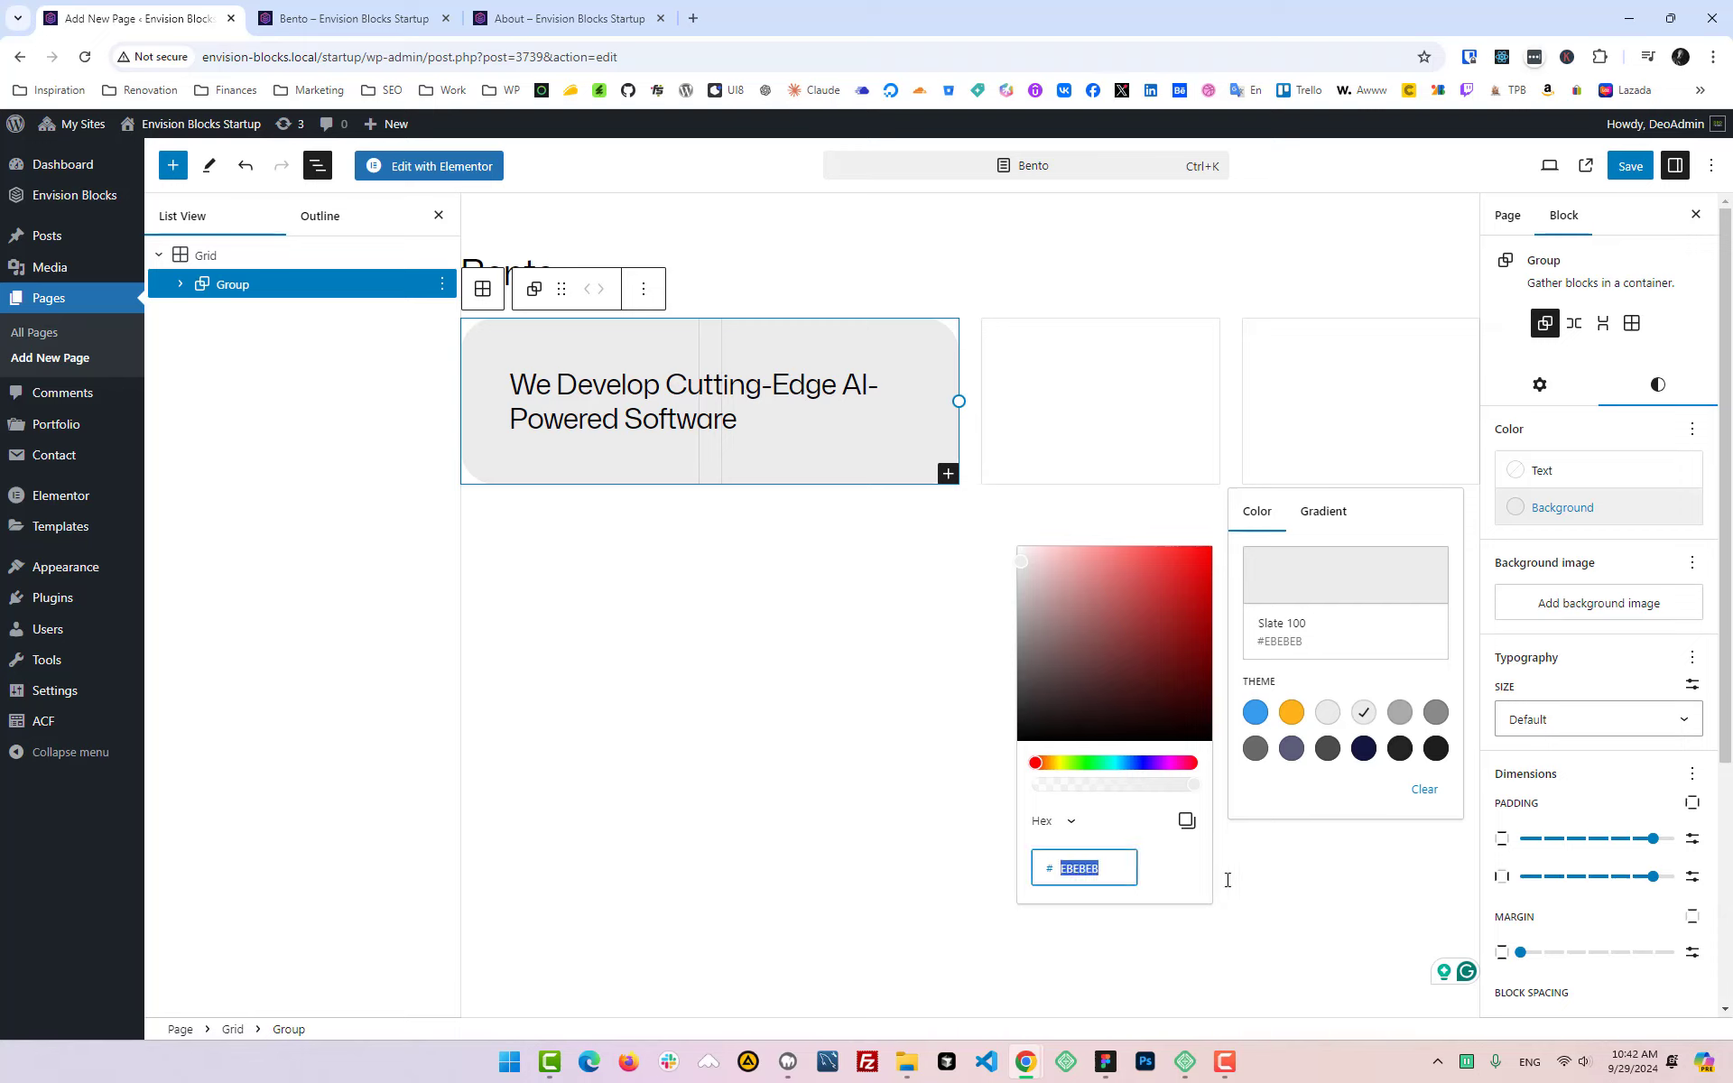
pyautogui.hotkey('ctrl', 'v')
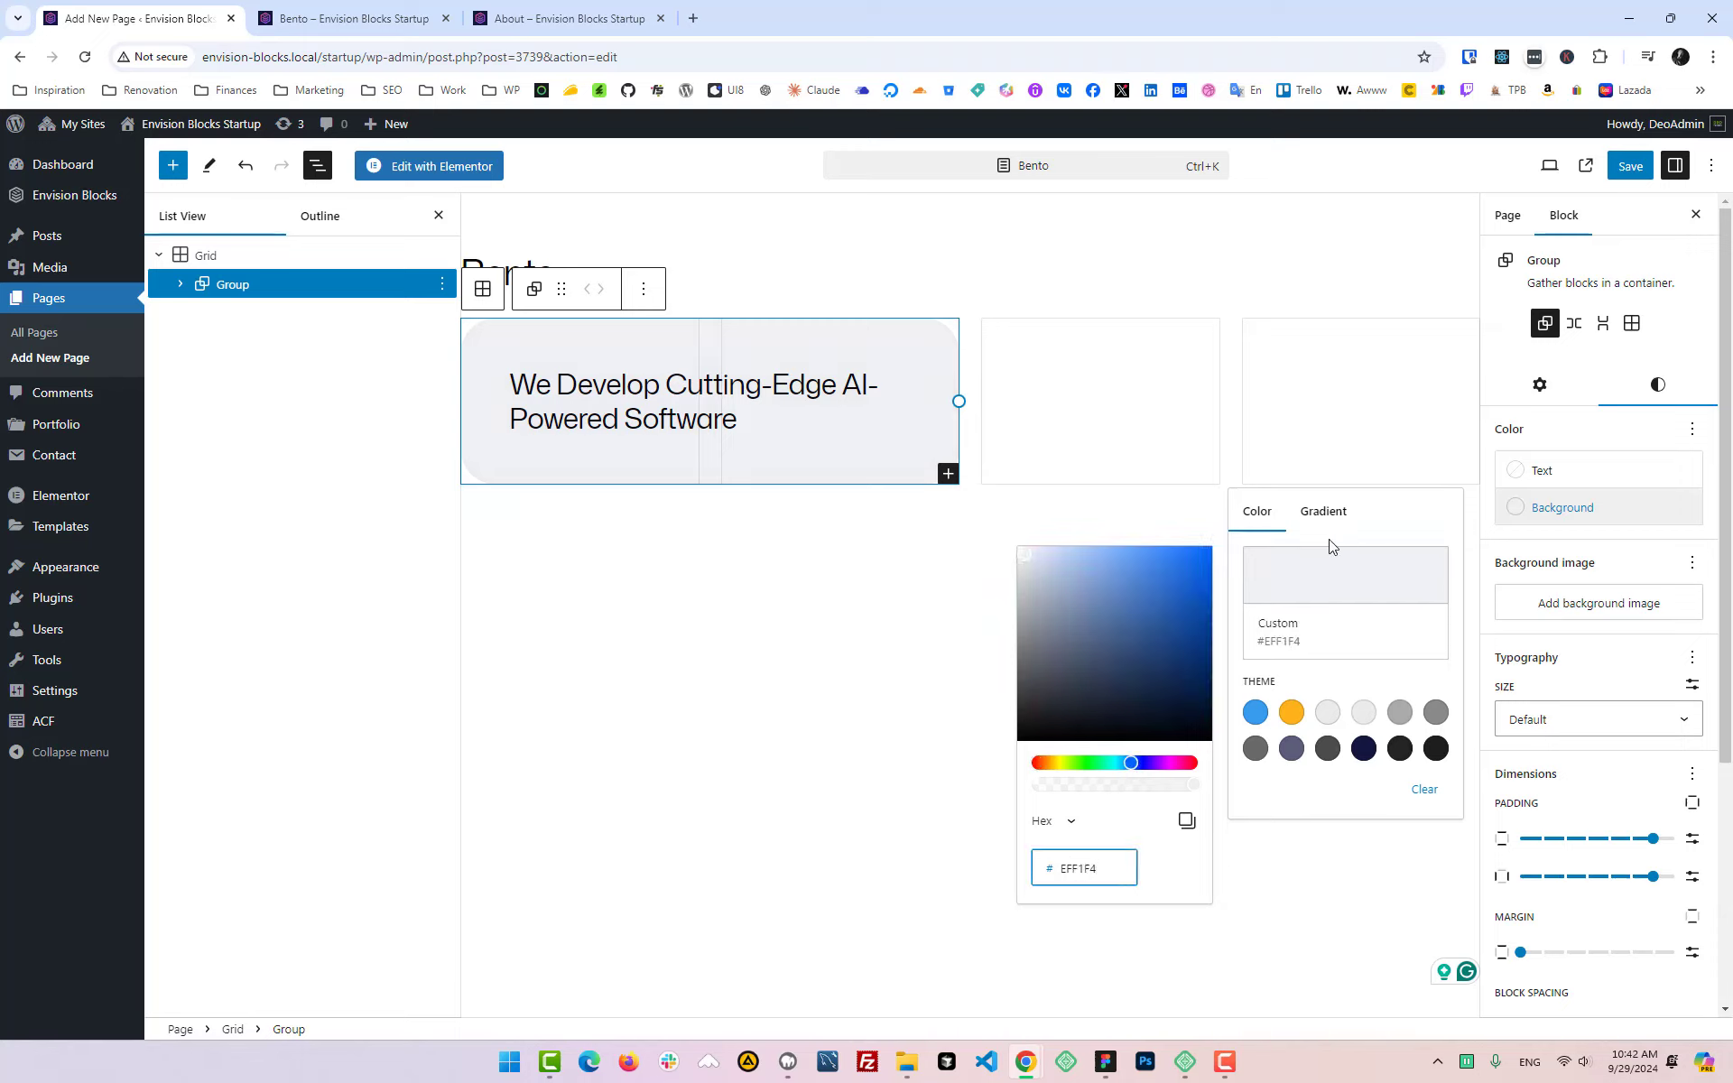
pyautogui.click(488, 394)
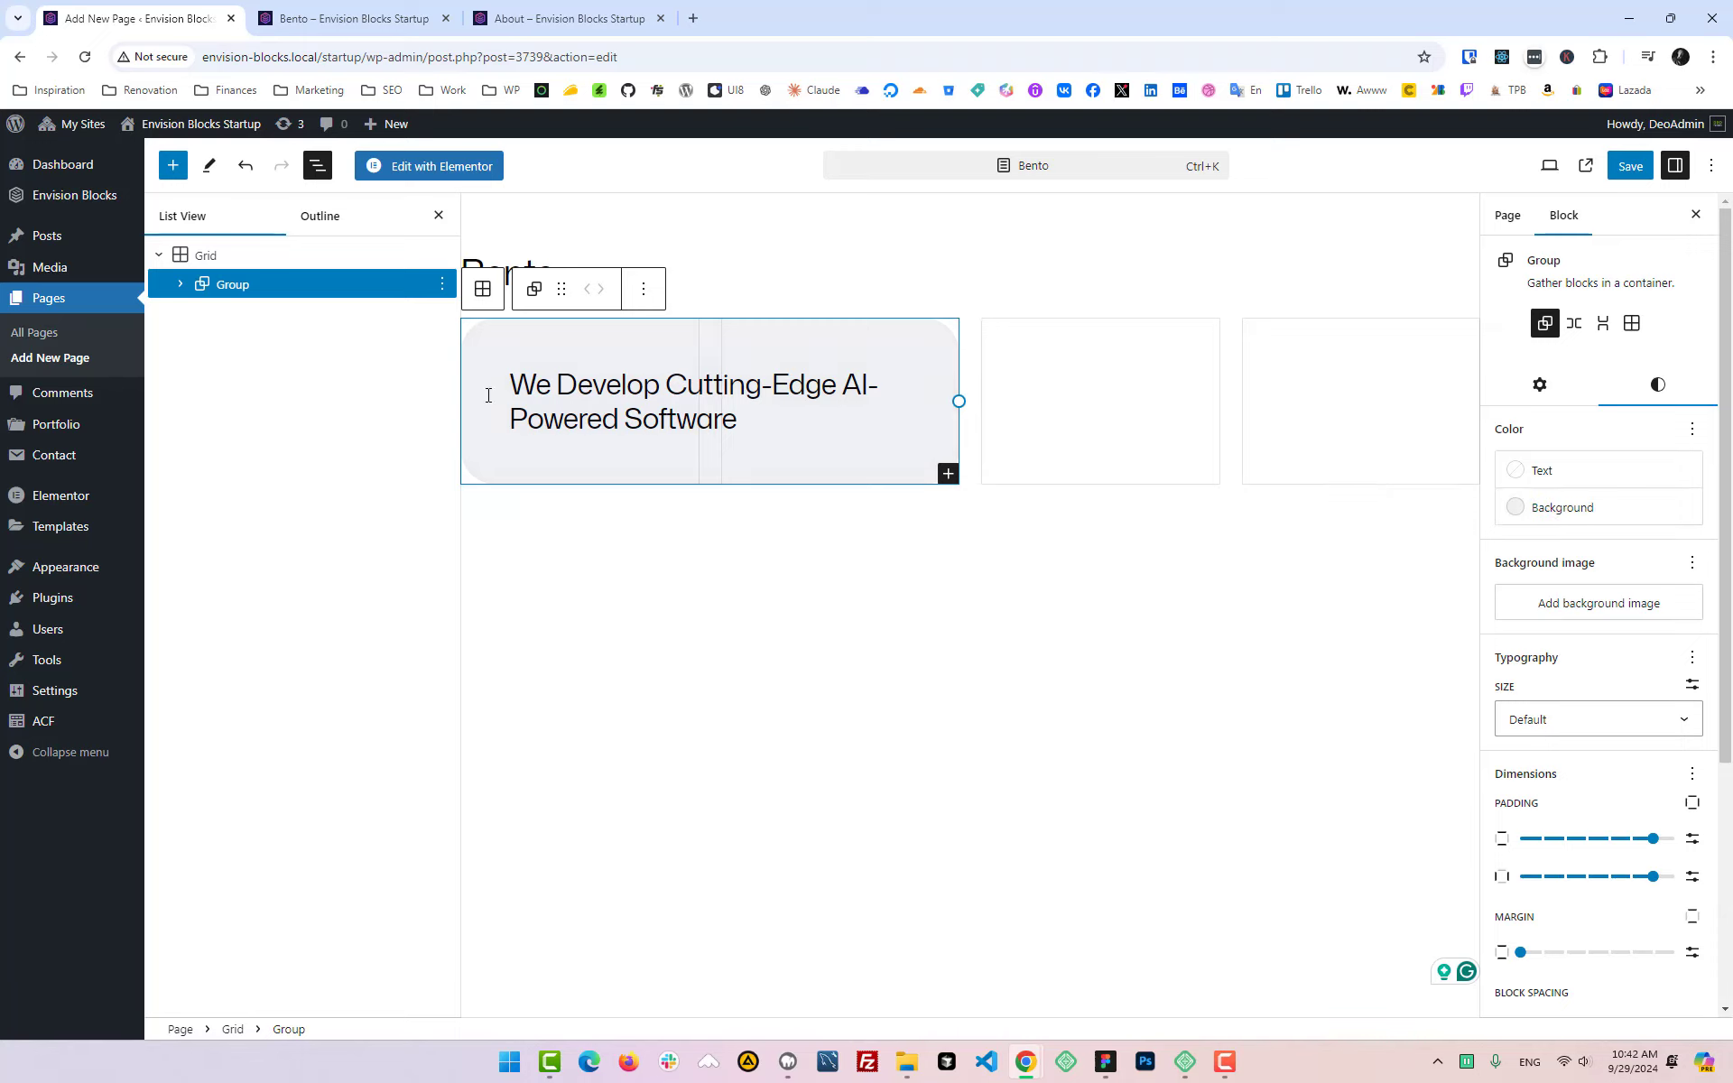
# Step: Close the developer tools on the About page and set the group's minimum height to 544 px
pyautogui.click(560, 19)
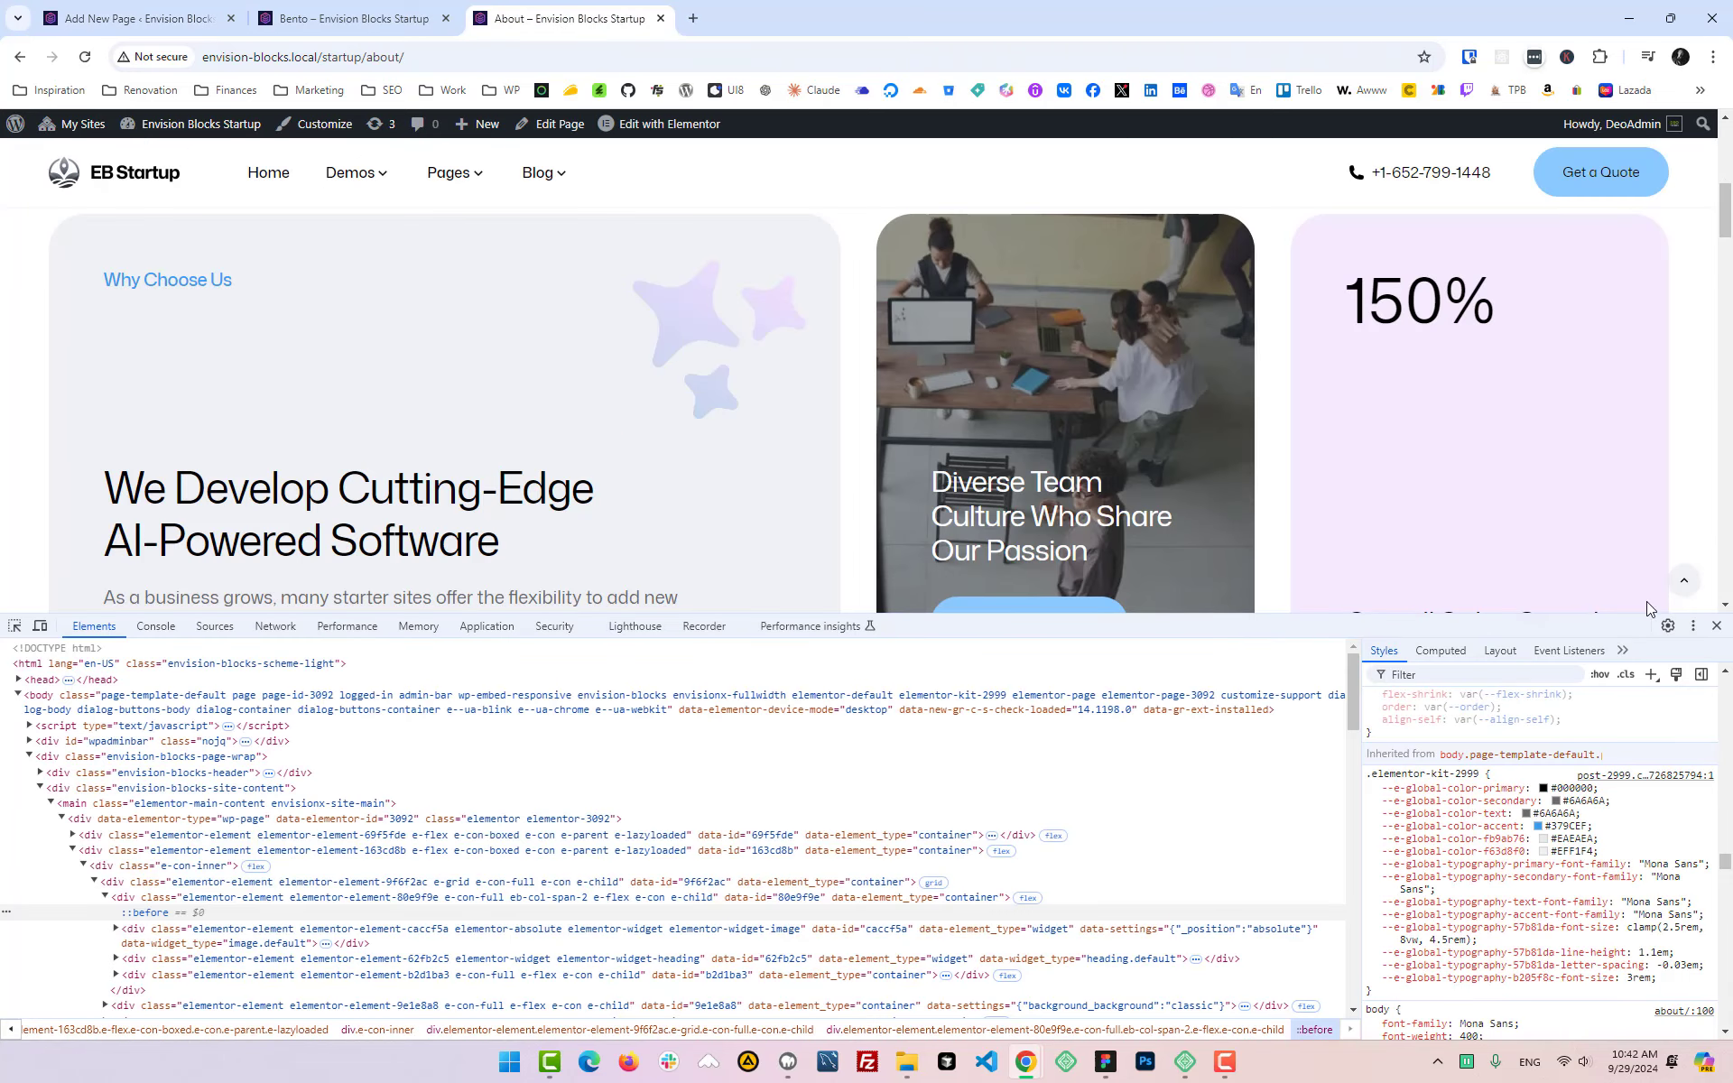
pyautogui.click(1717, 628)
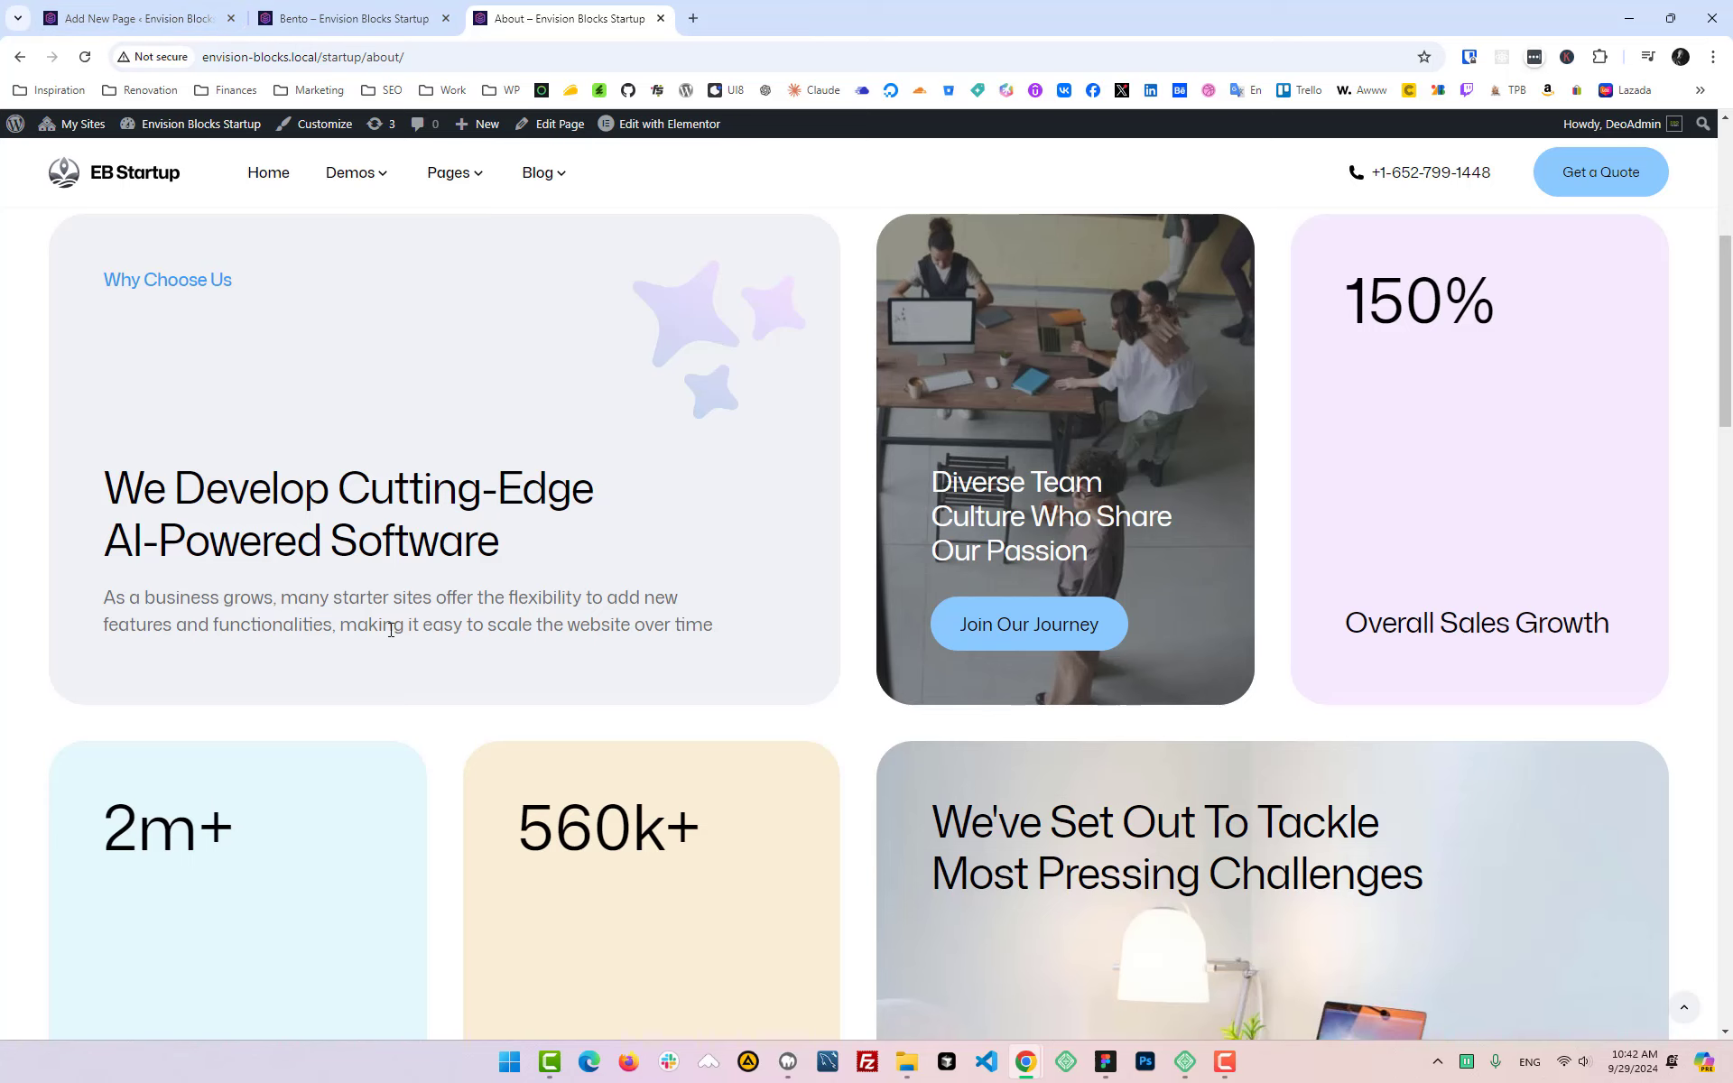
pyautogui.click(307, 18)
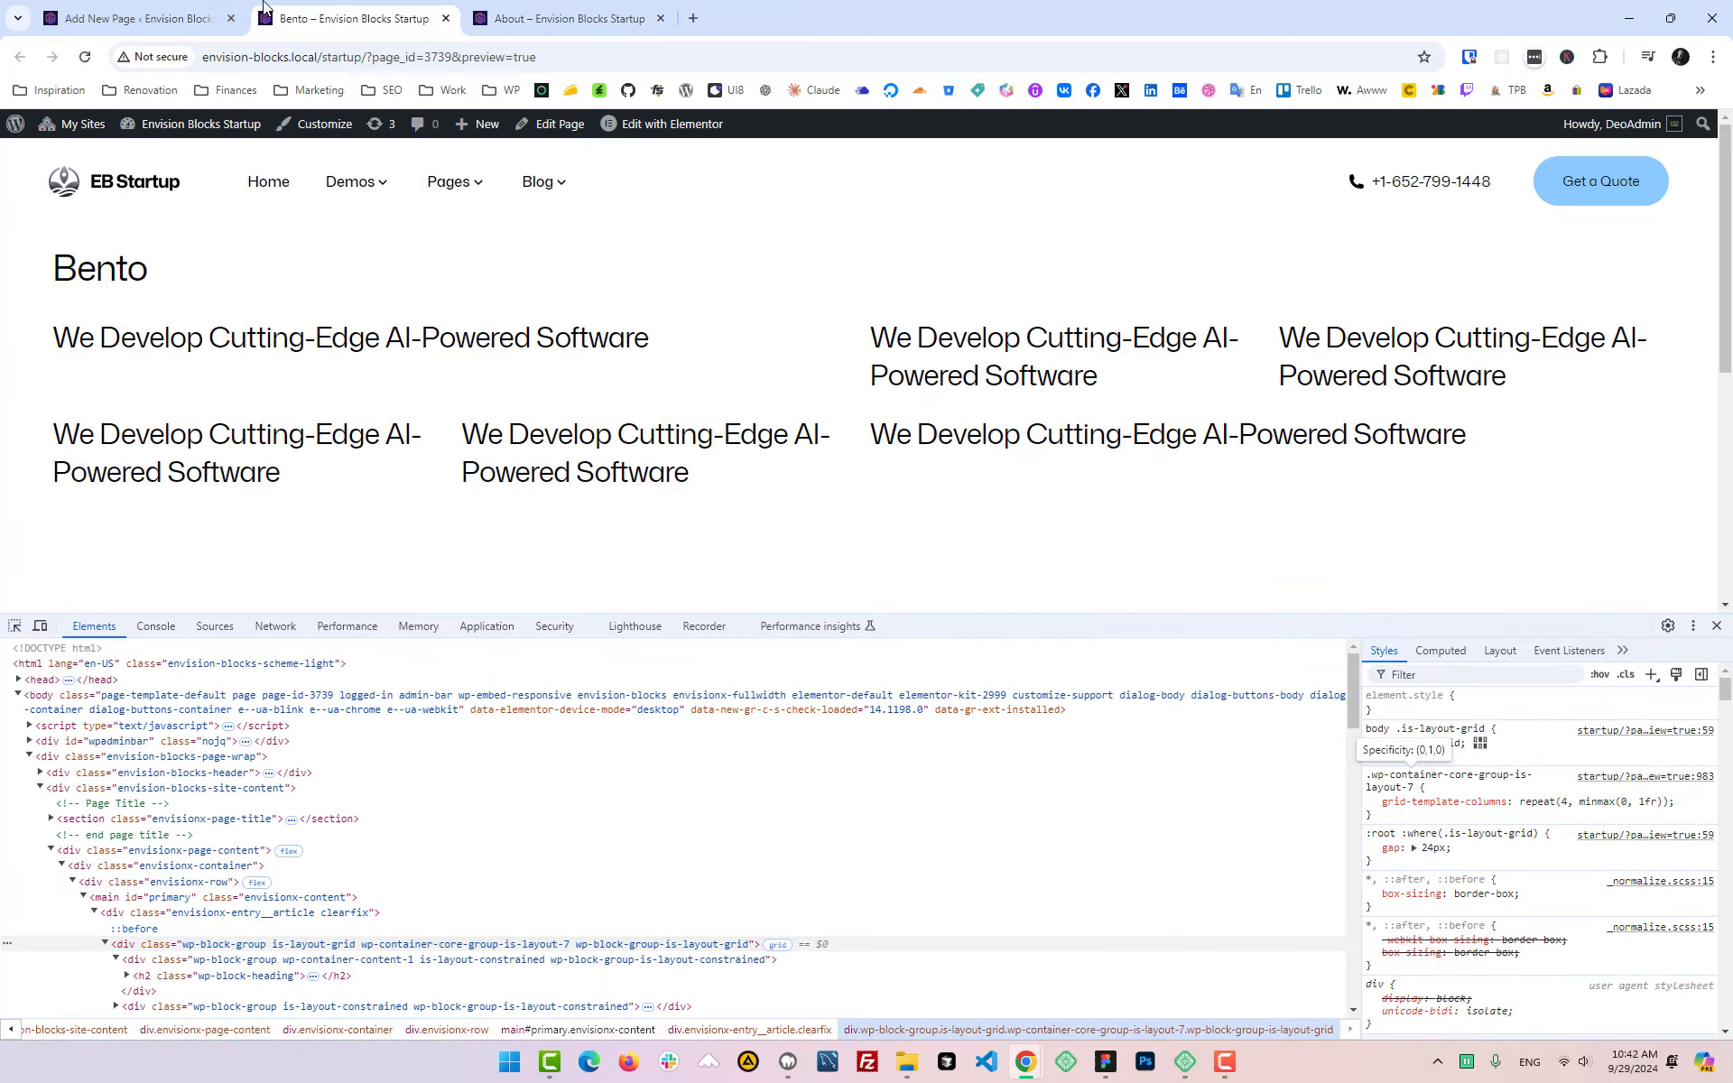
pyautogui.click(172, 18)
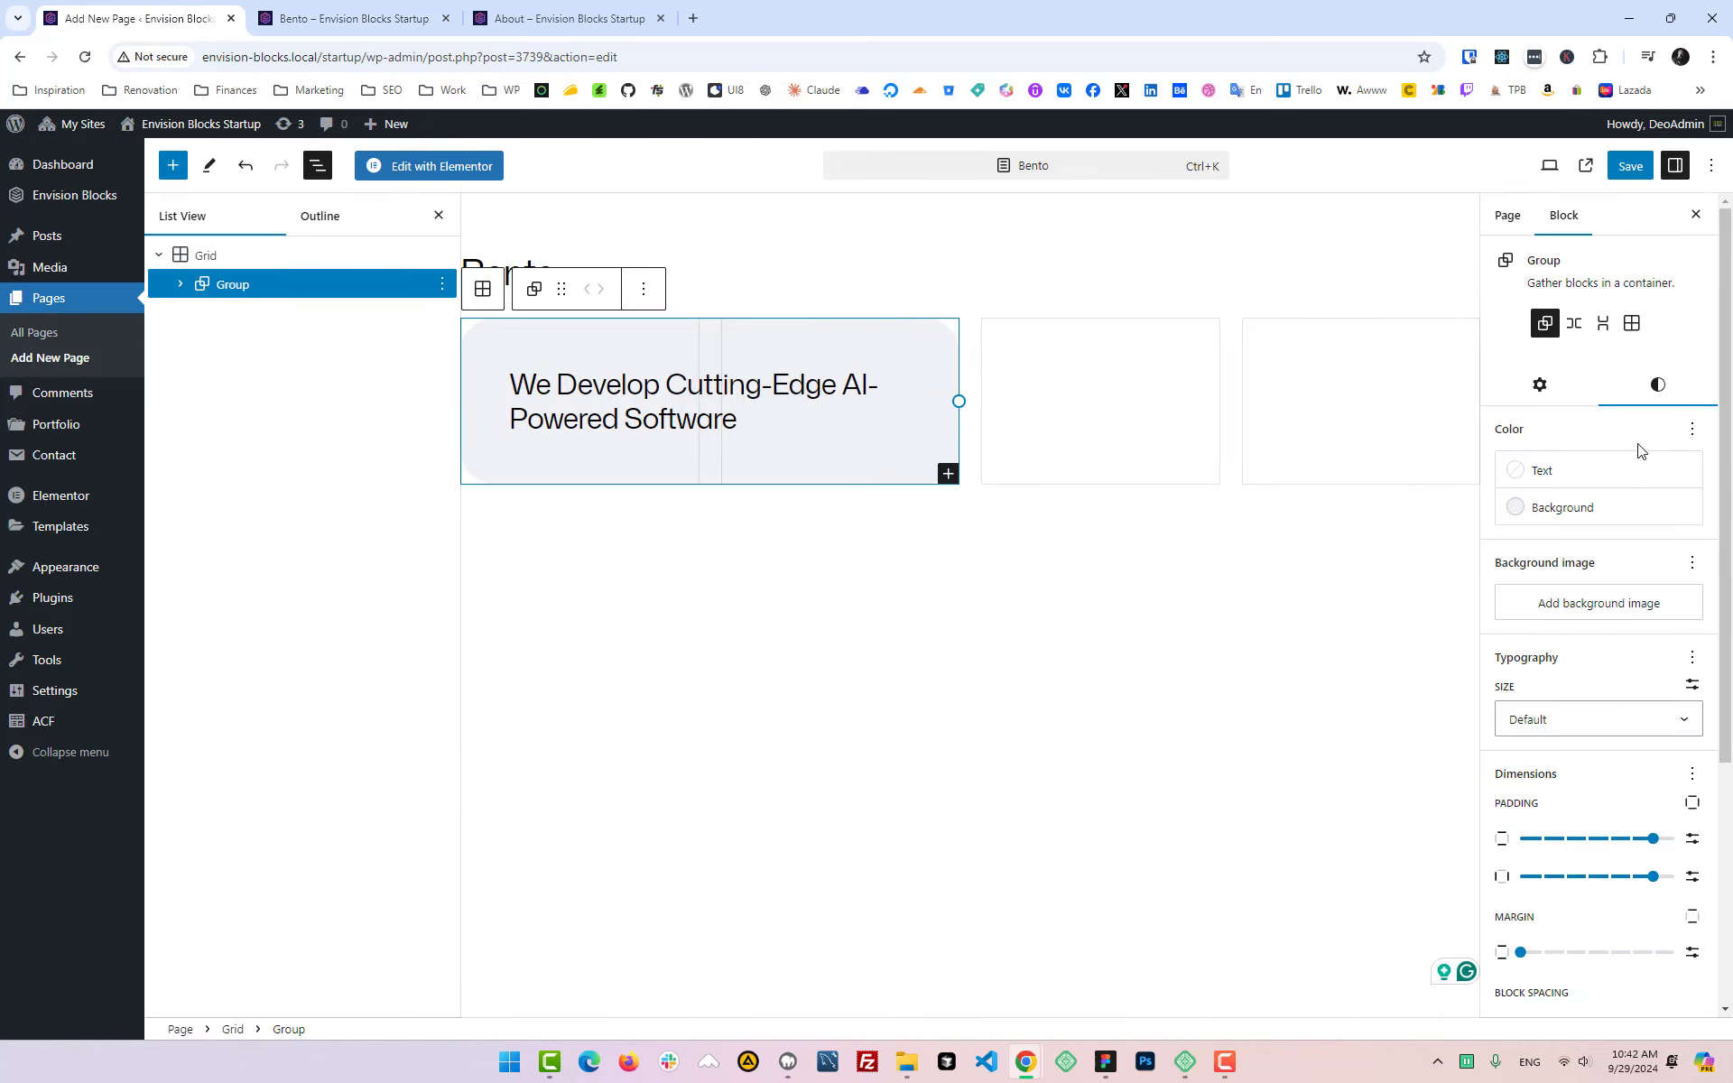
pyautogui.scroll(-4, 1640, 451)
pyautogui.click(1538, 816)
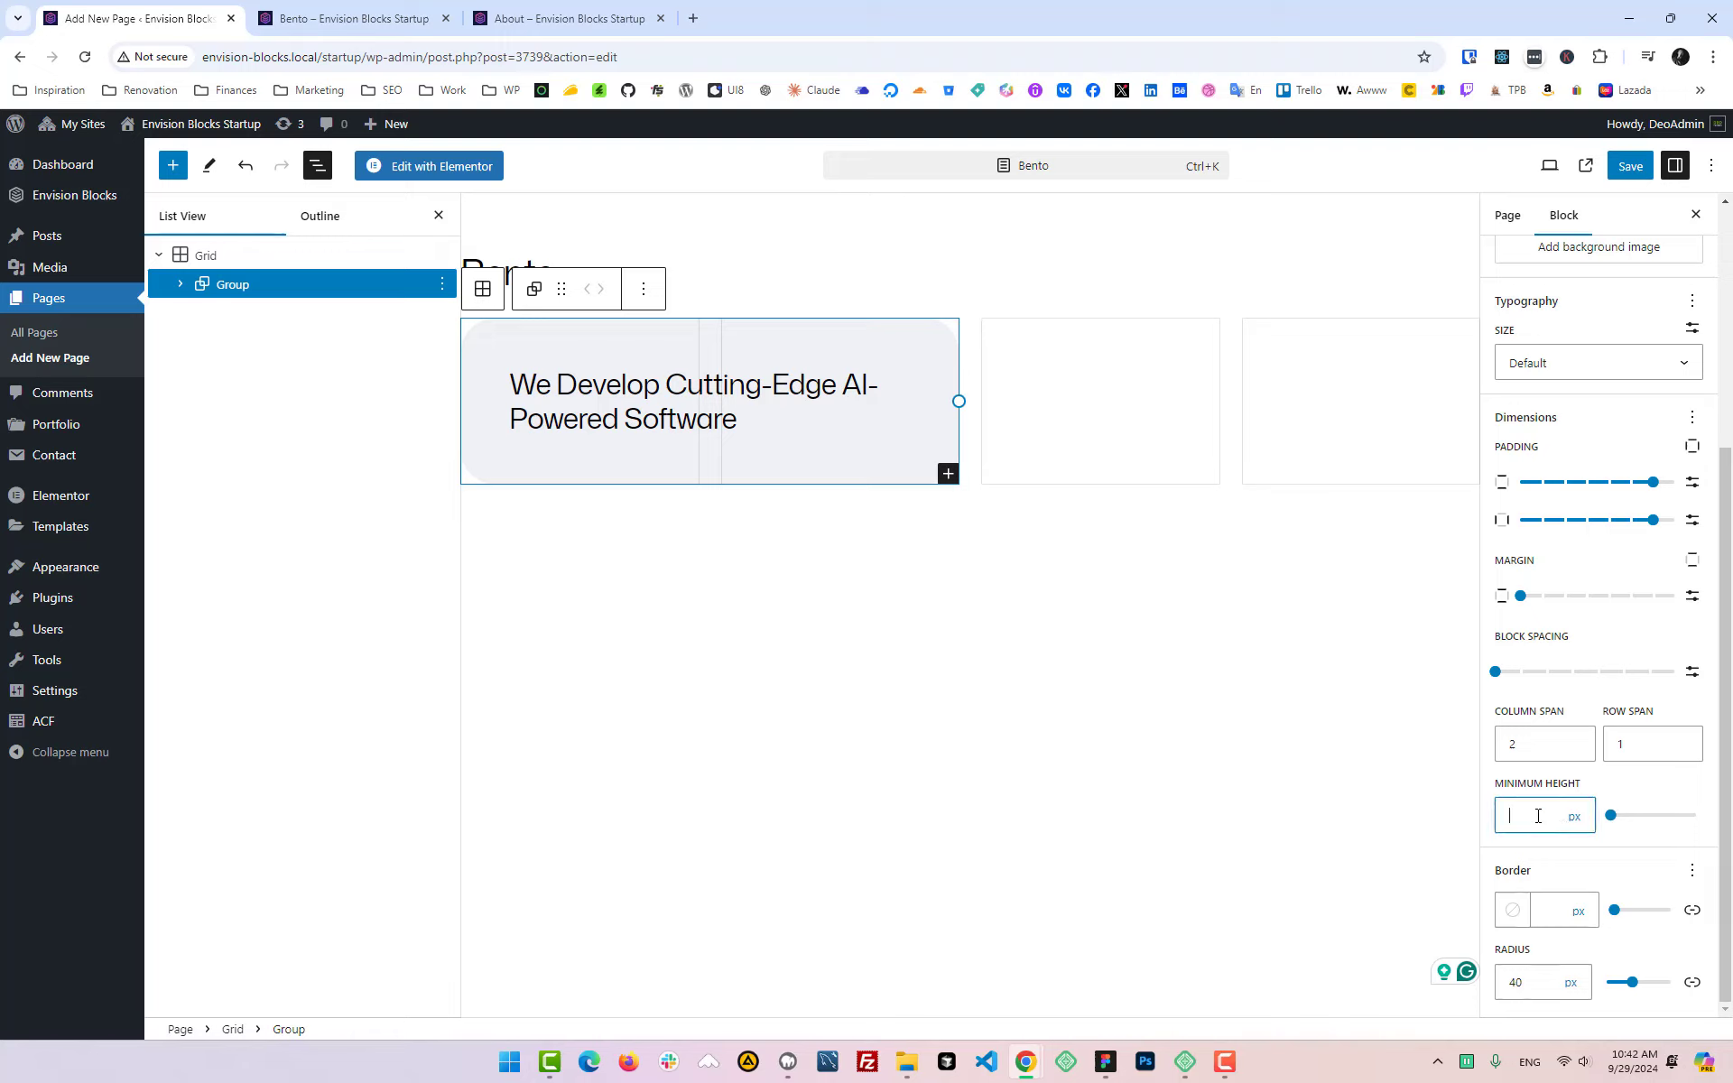
pyautogui.write('544')
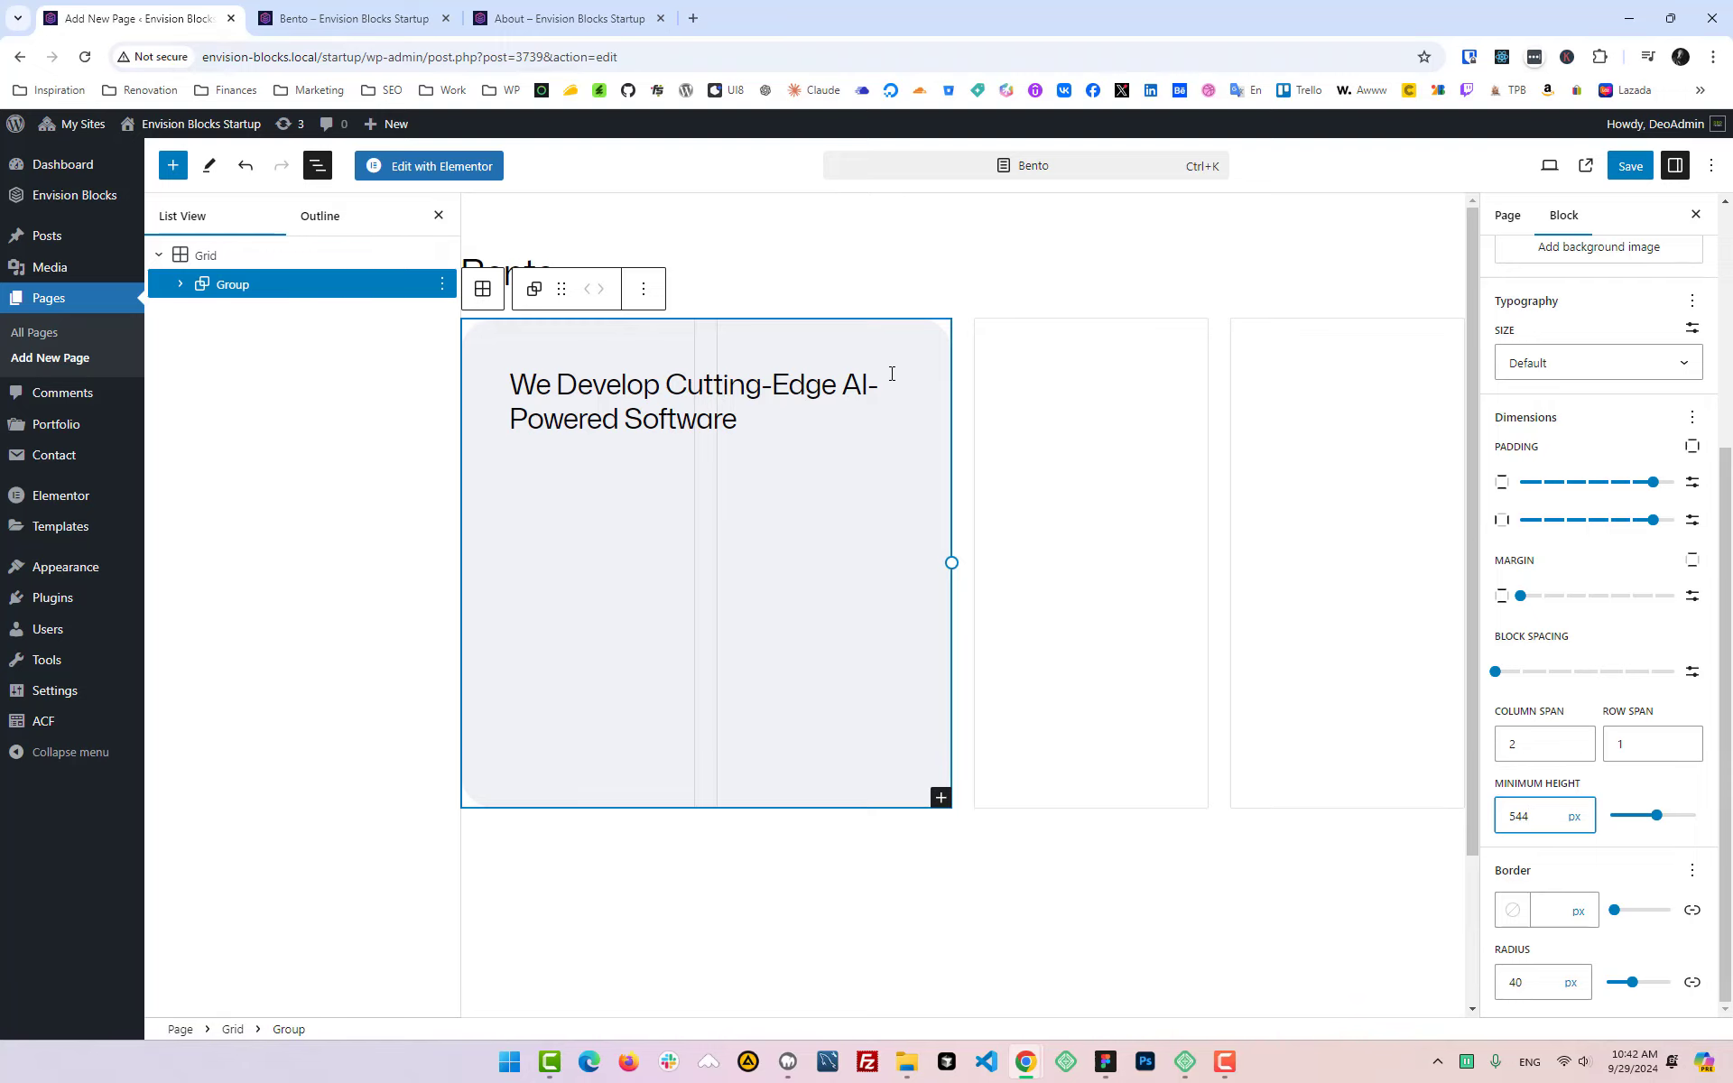
# Step: Duplicate the styled group inside the grid
pyautogui.rightClick(240, 283)
pyautogui.click(281, 359)
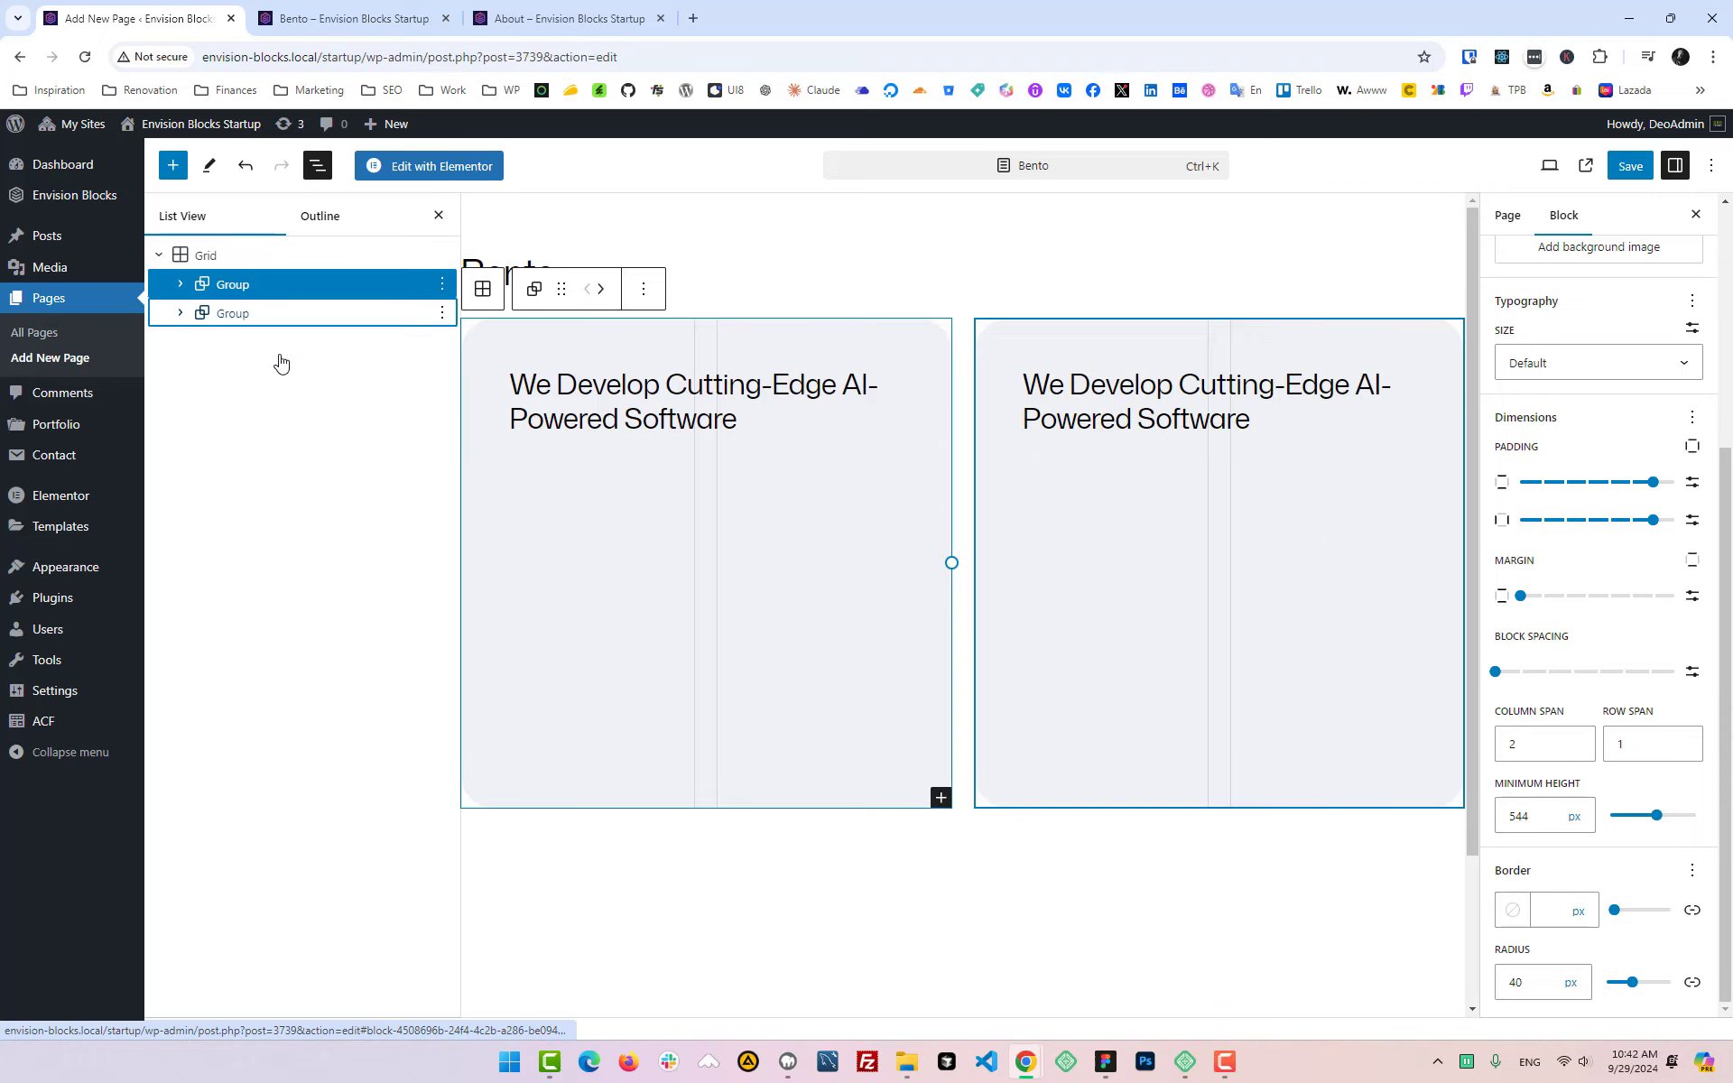
pyautogui.doubleClick(1549, 745)
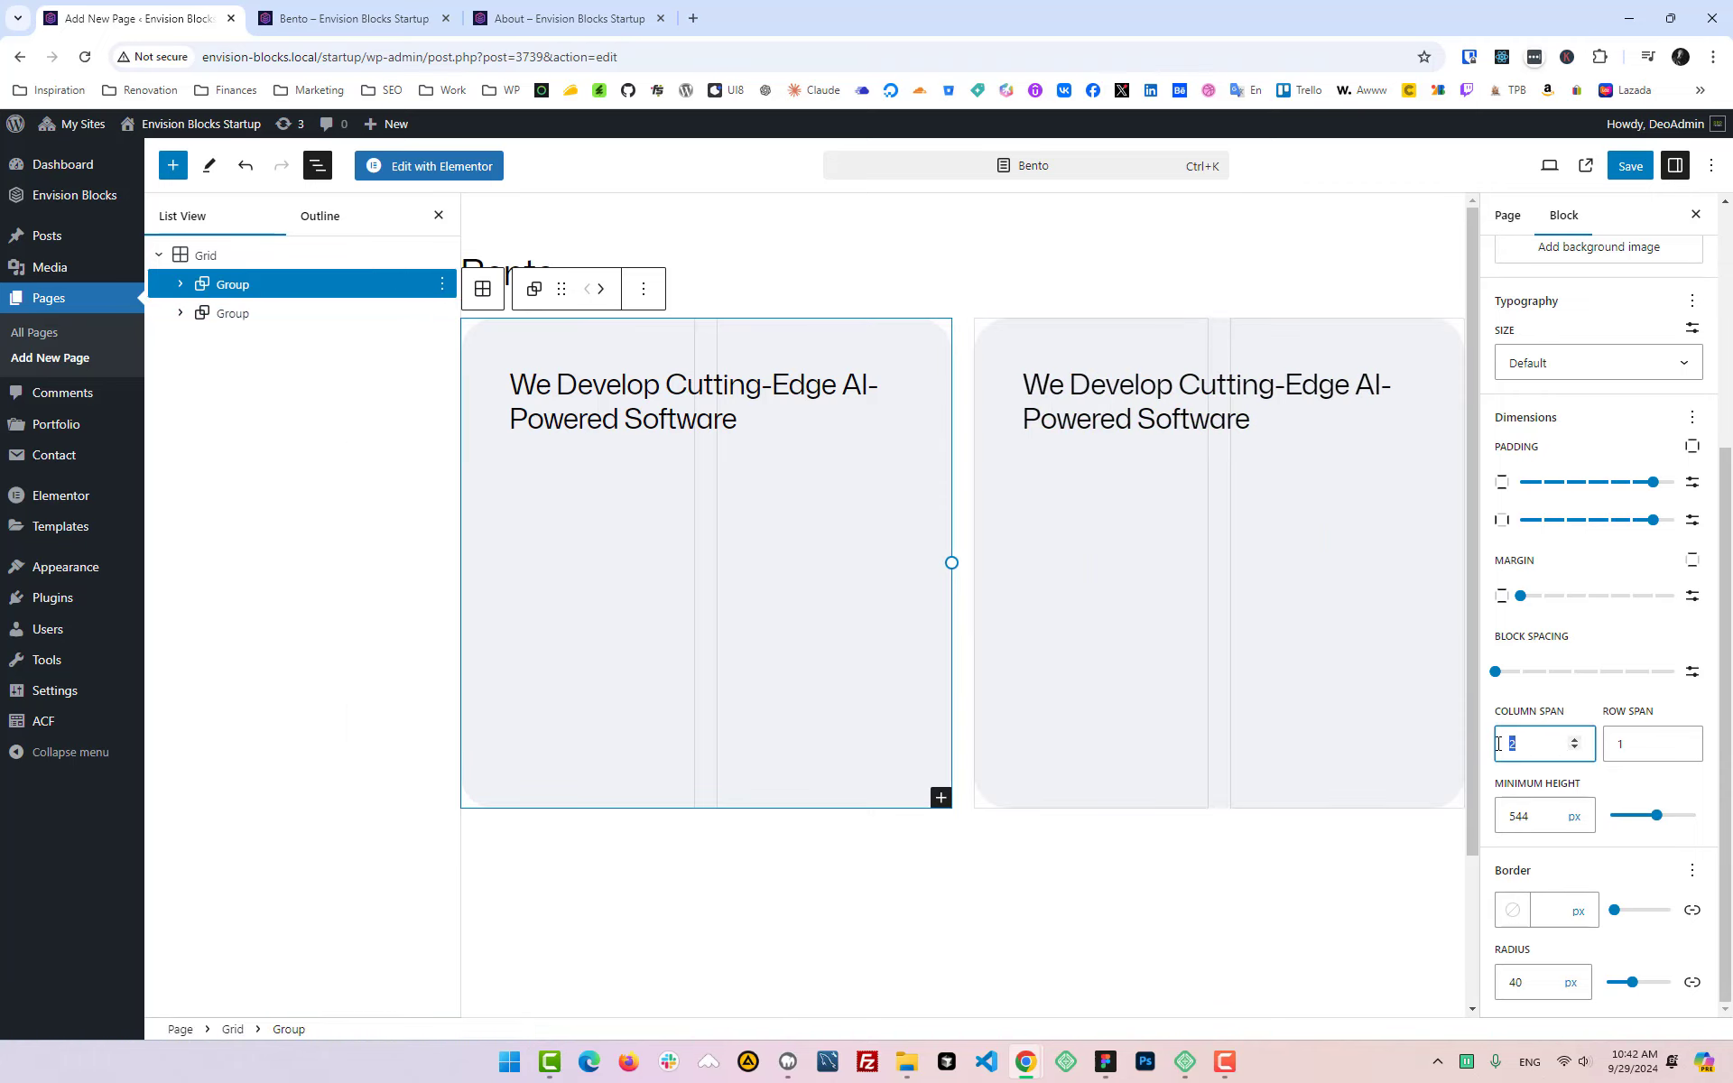
pyautogui.write('1')
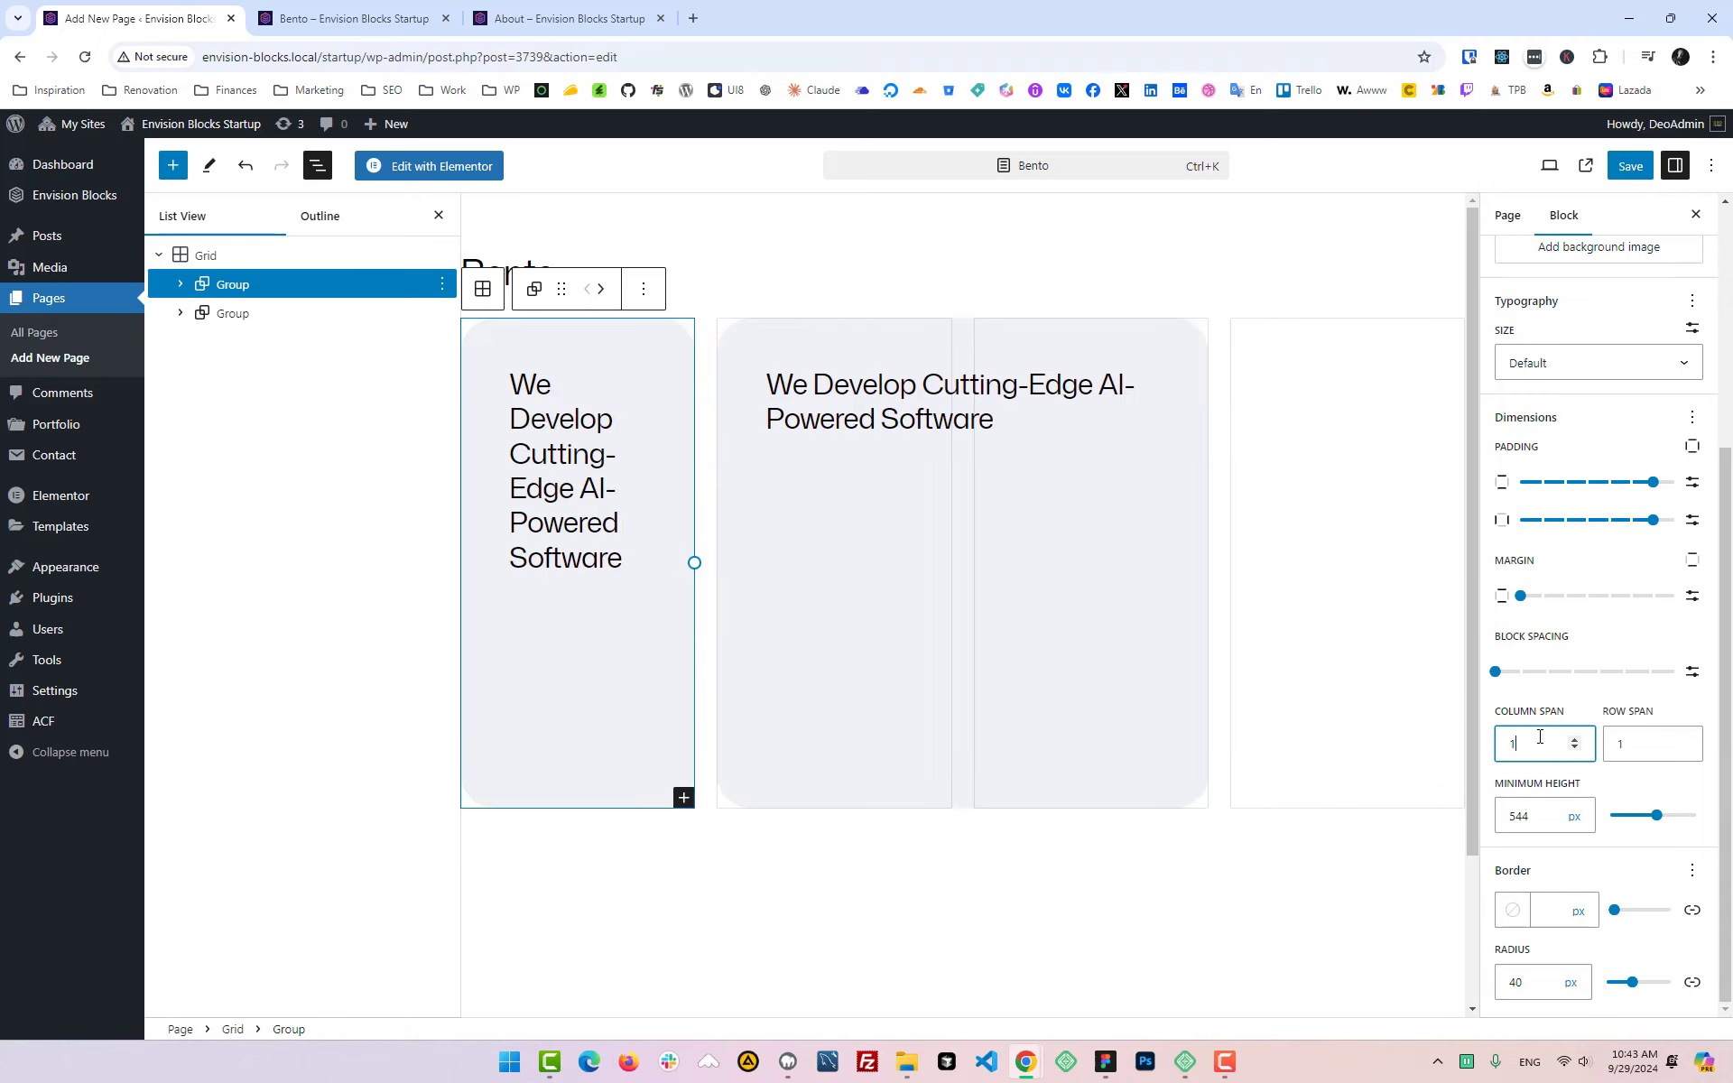
pyautogui.hotkey('ctrl', 'z')
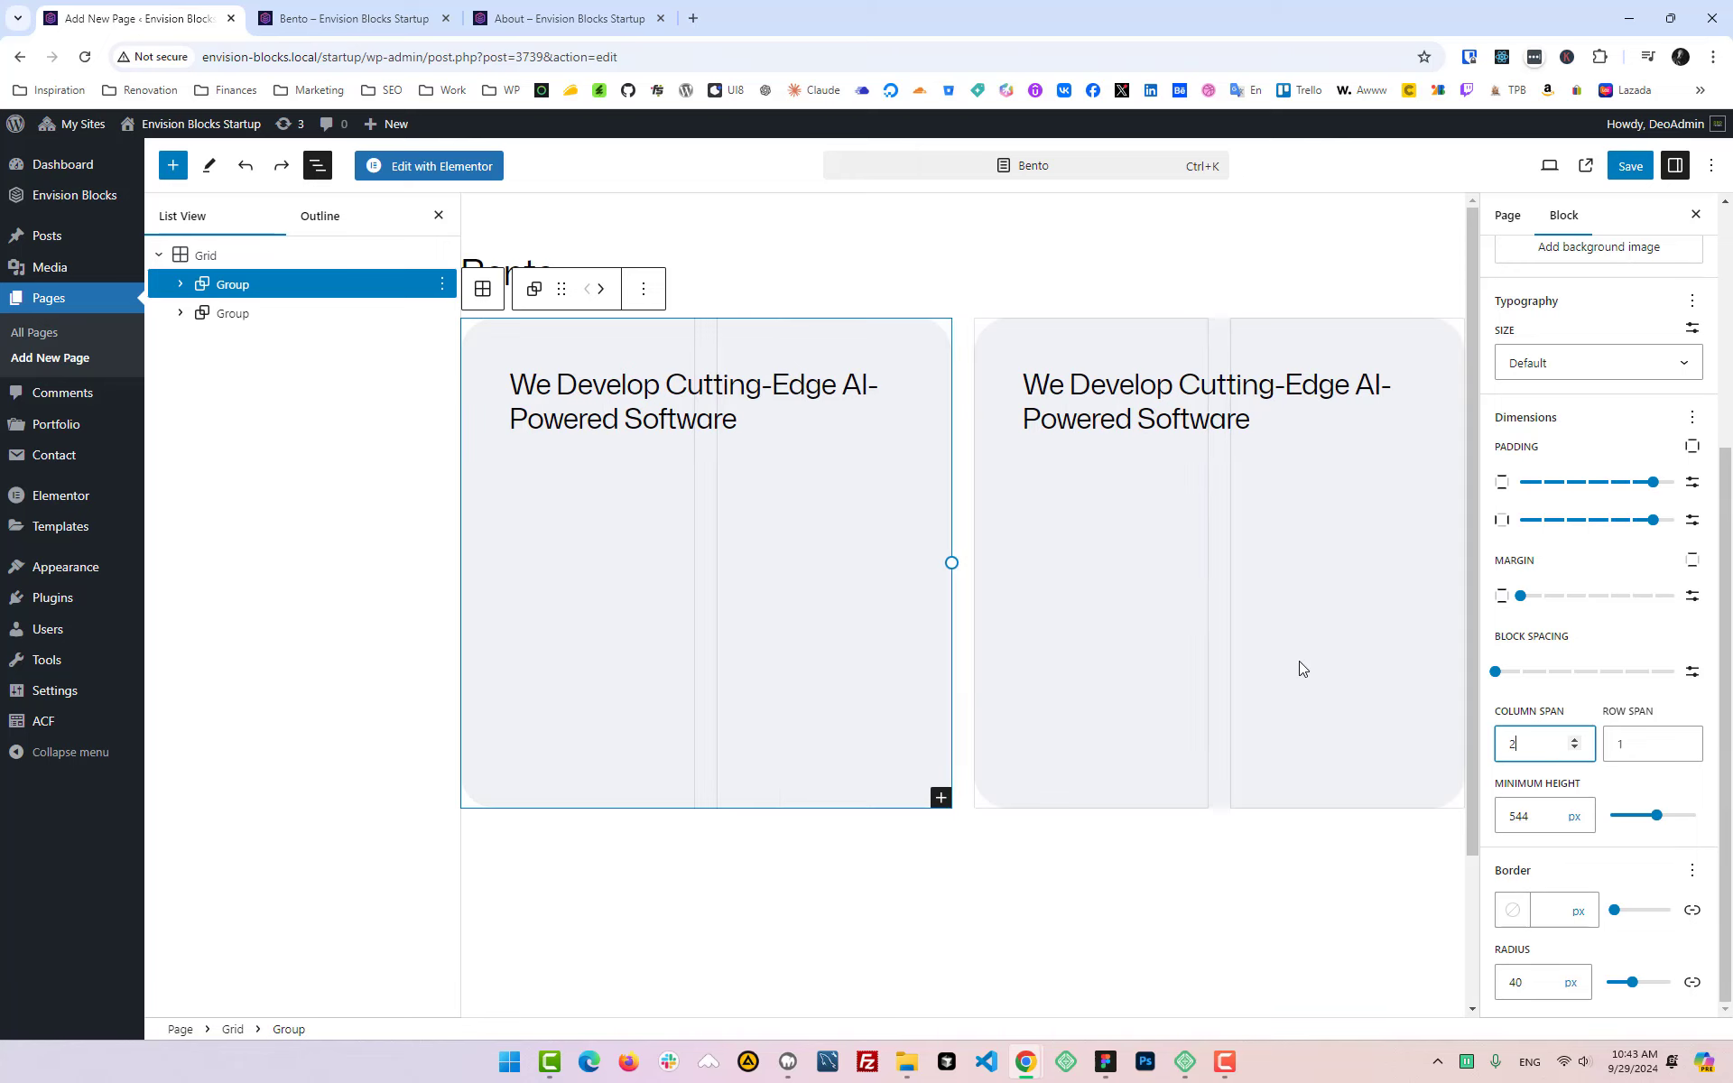
# Step: Select the second group in the grid and set its column span to 1
pyautogui.click(226, 313)
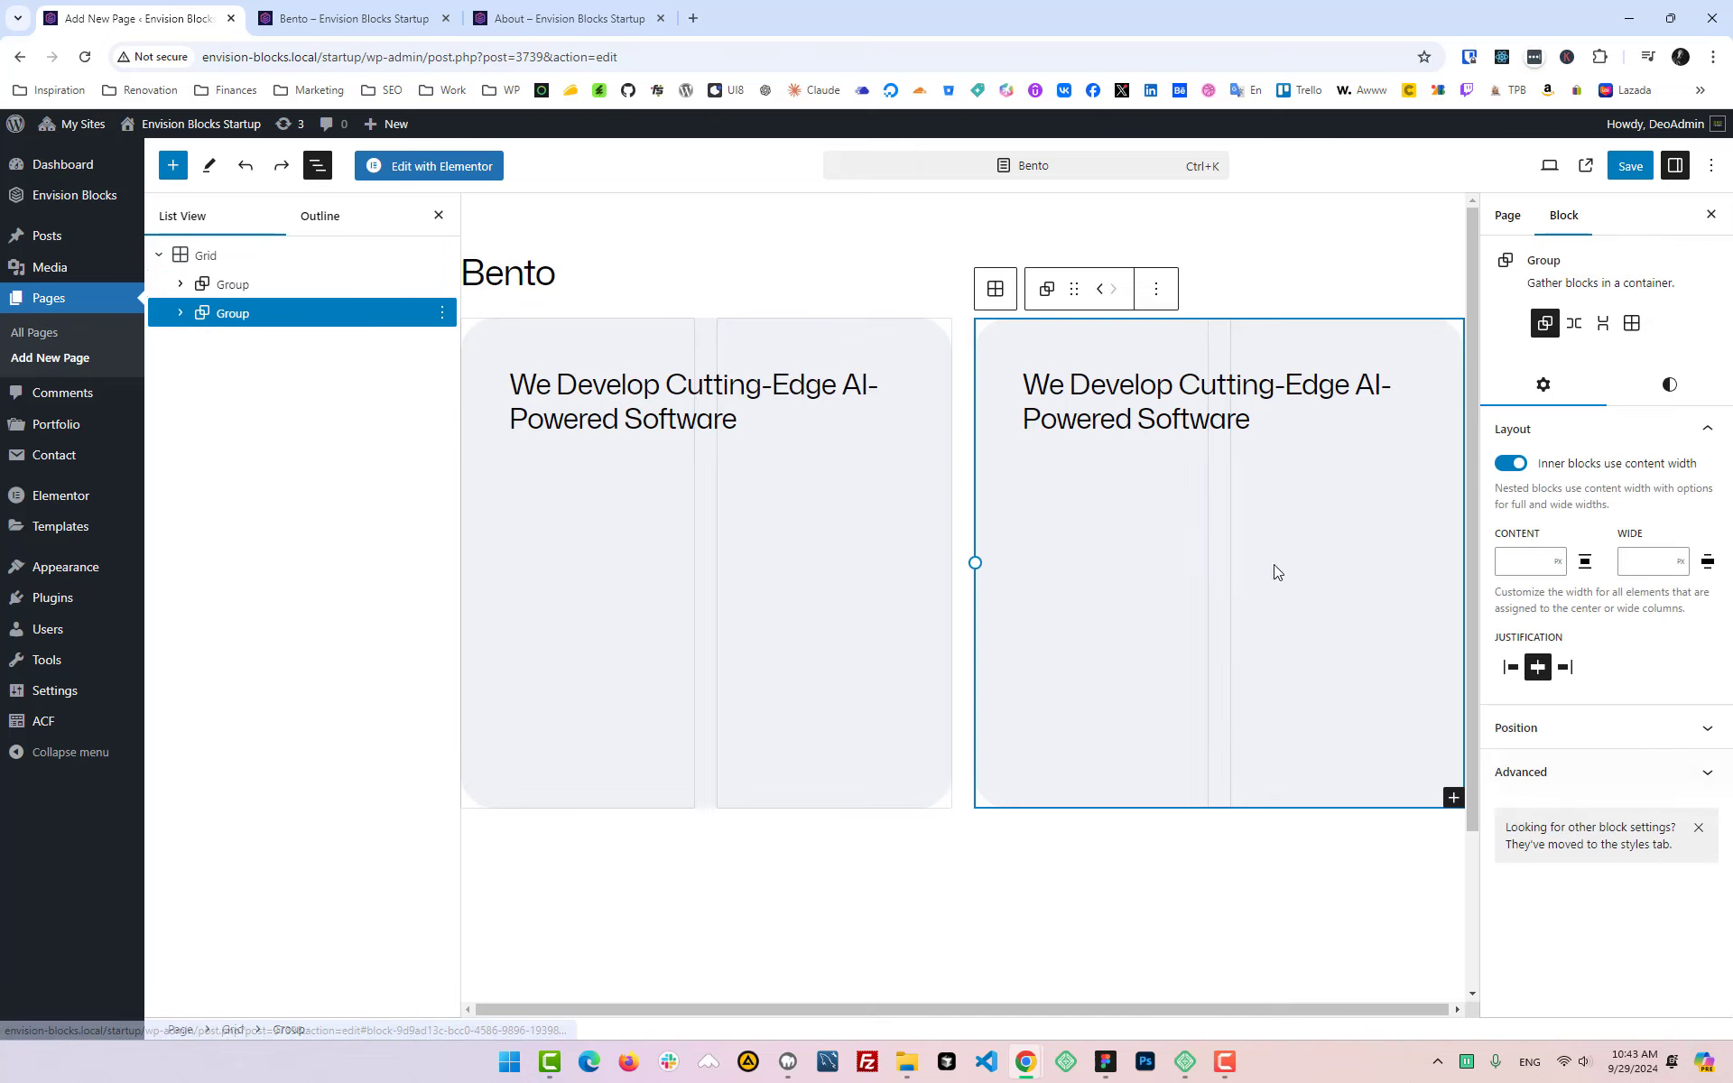
pyautogui.click(1665, 388)
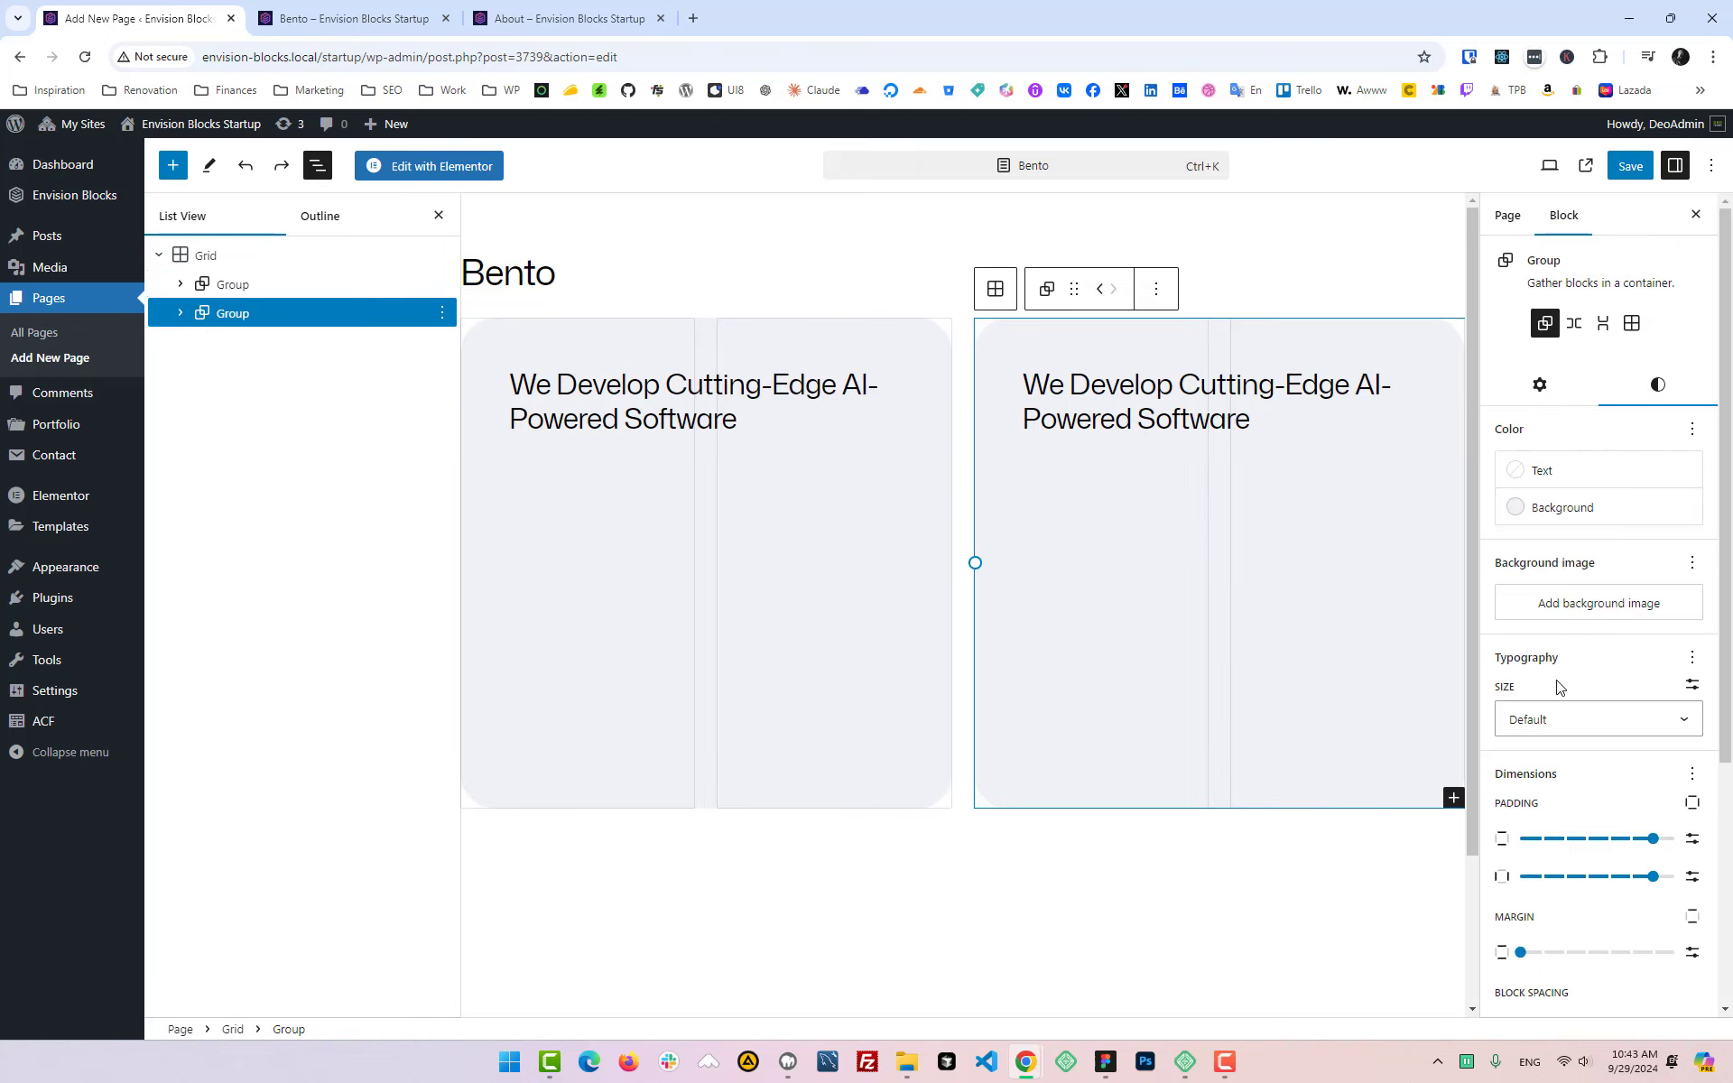
pyautogui.click(1545, 386)
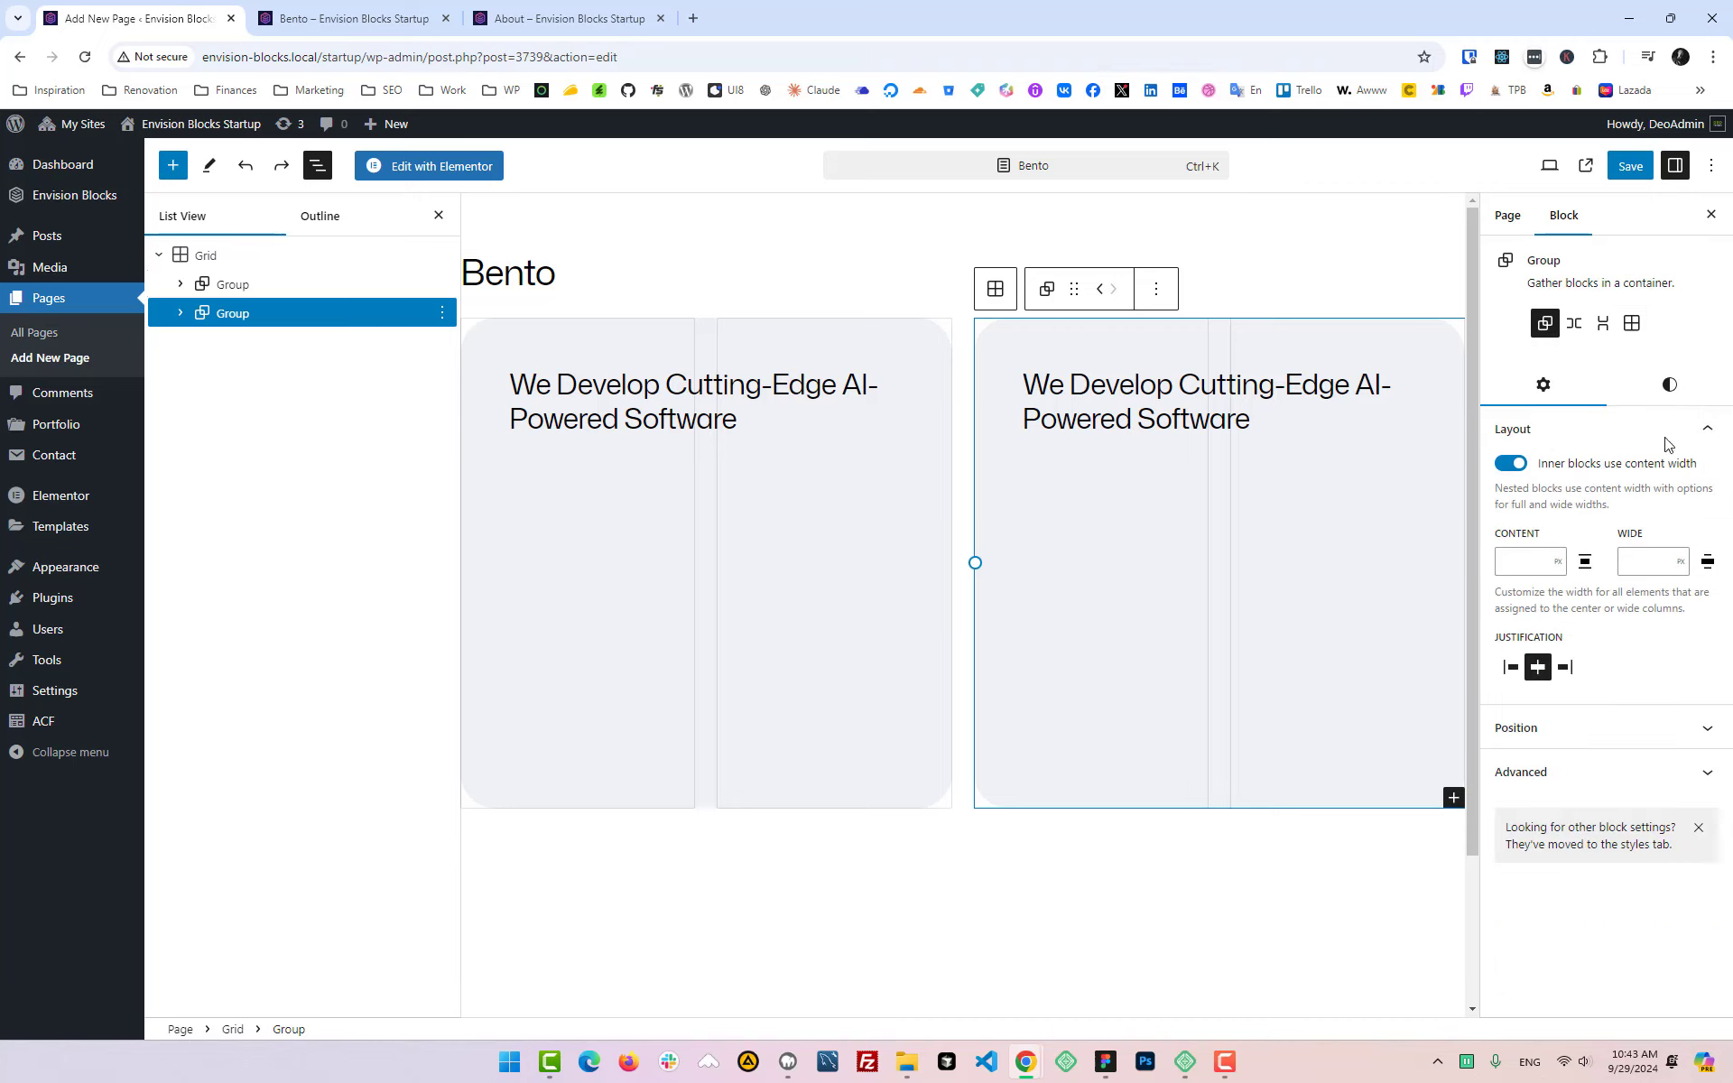
pyautogui.click(1673, 384)
pyautogui.scroll(-4, 1636, 686)
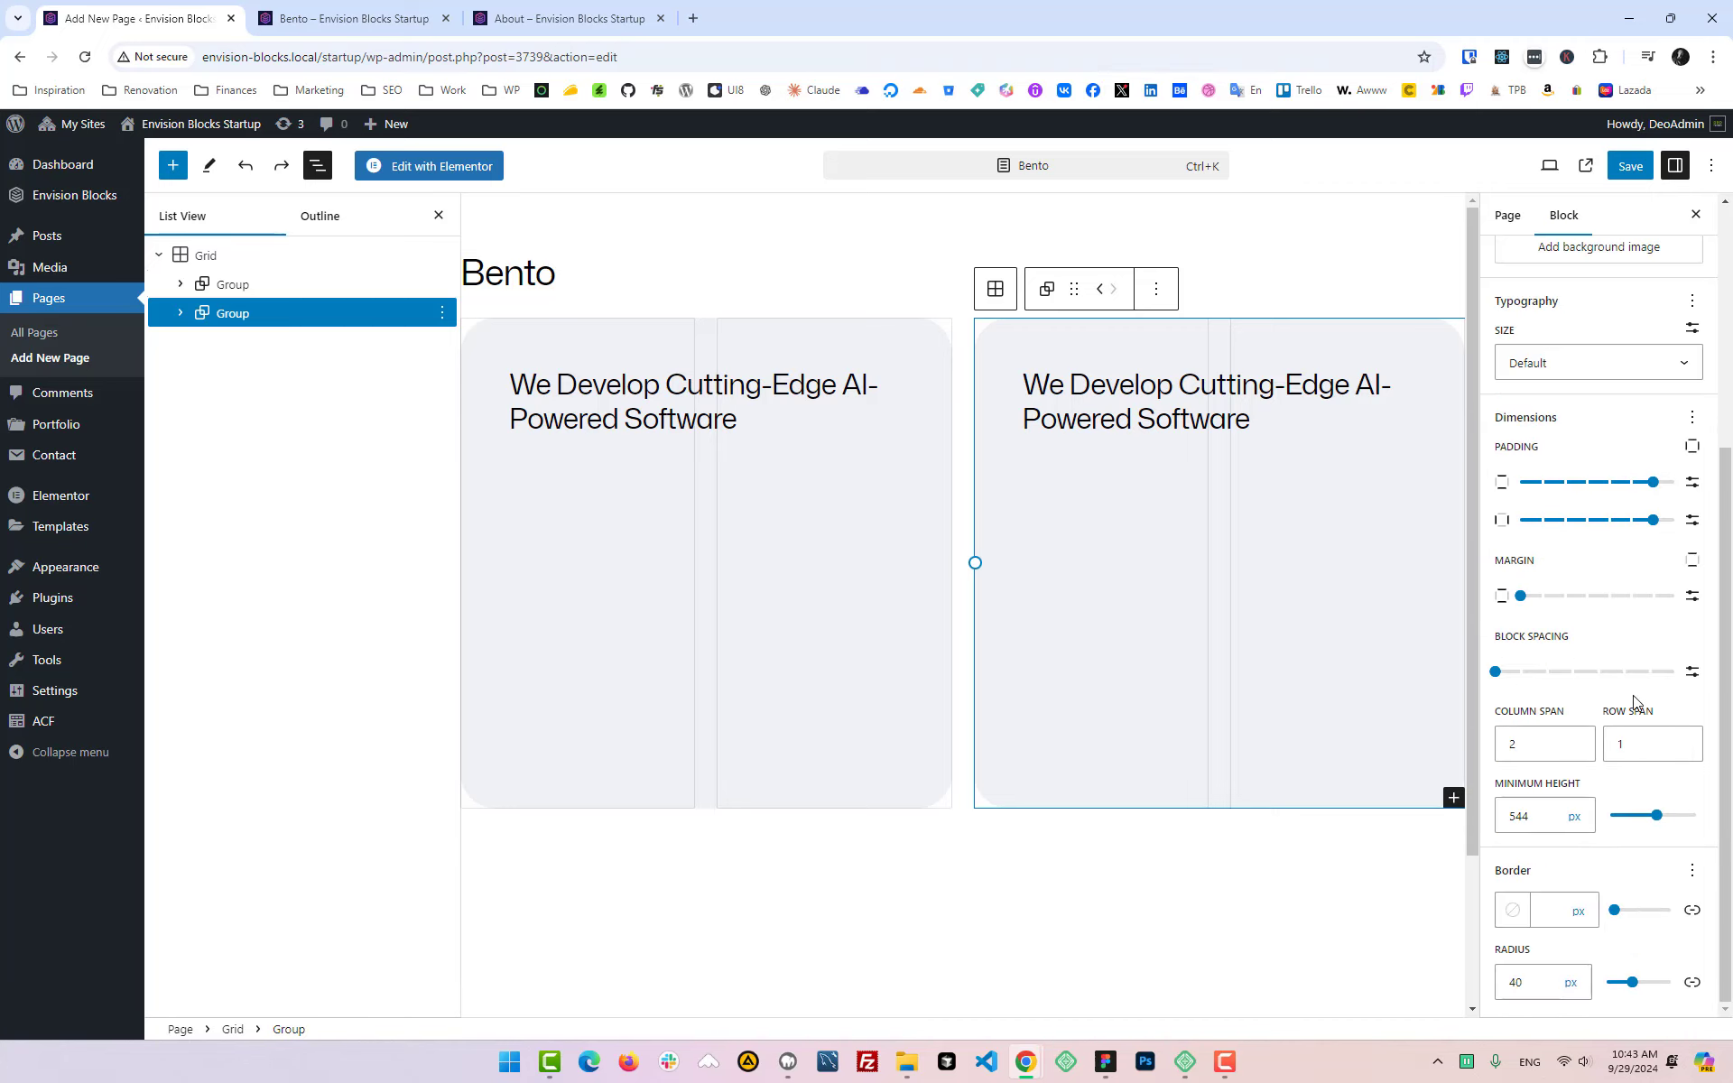
pyautogui.moveTo(1534, 749); pyautogui.dragTo(1503, 749)
pyautogui.write('1')
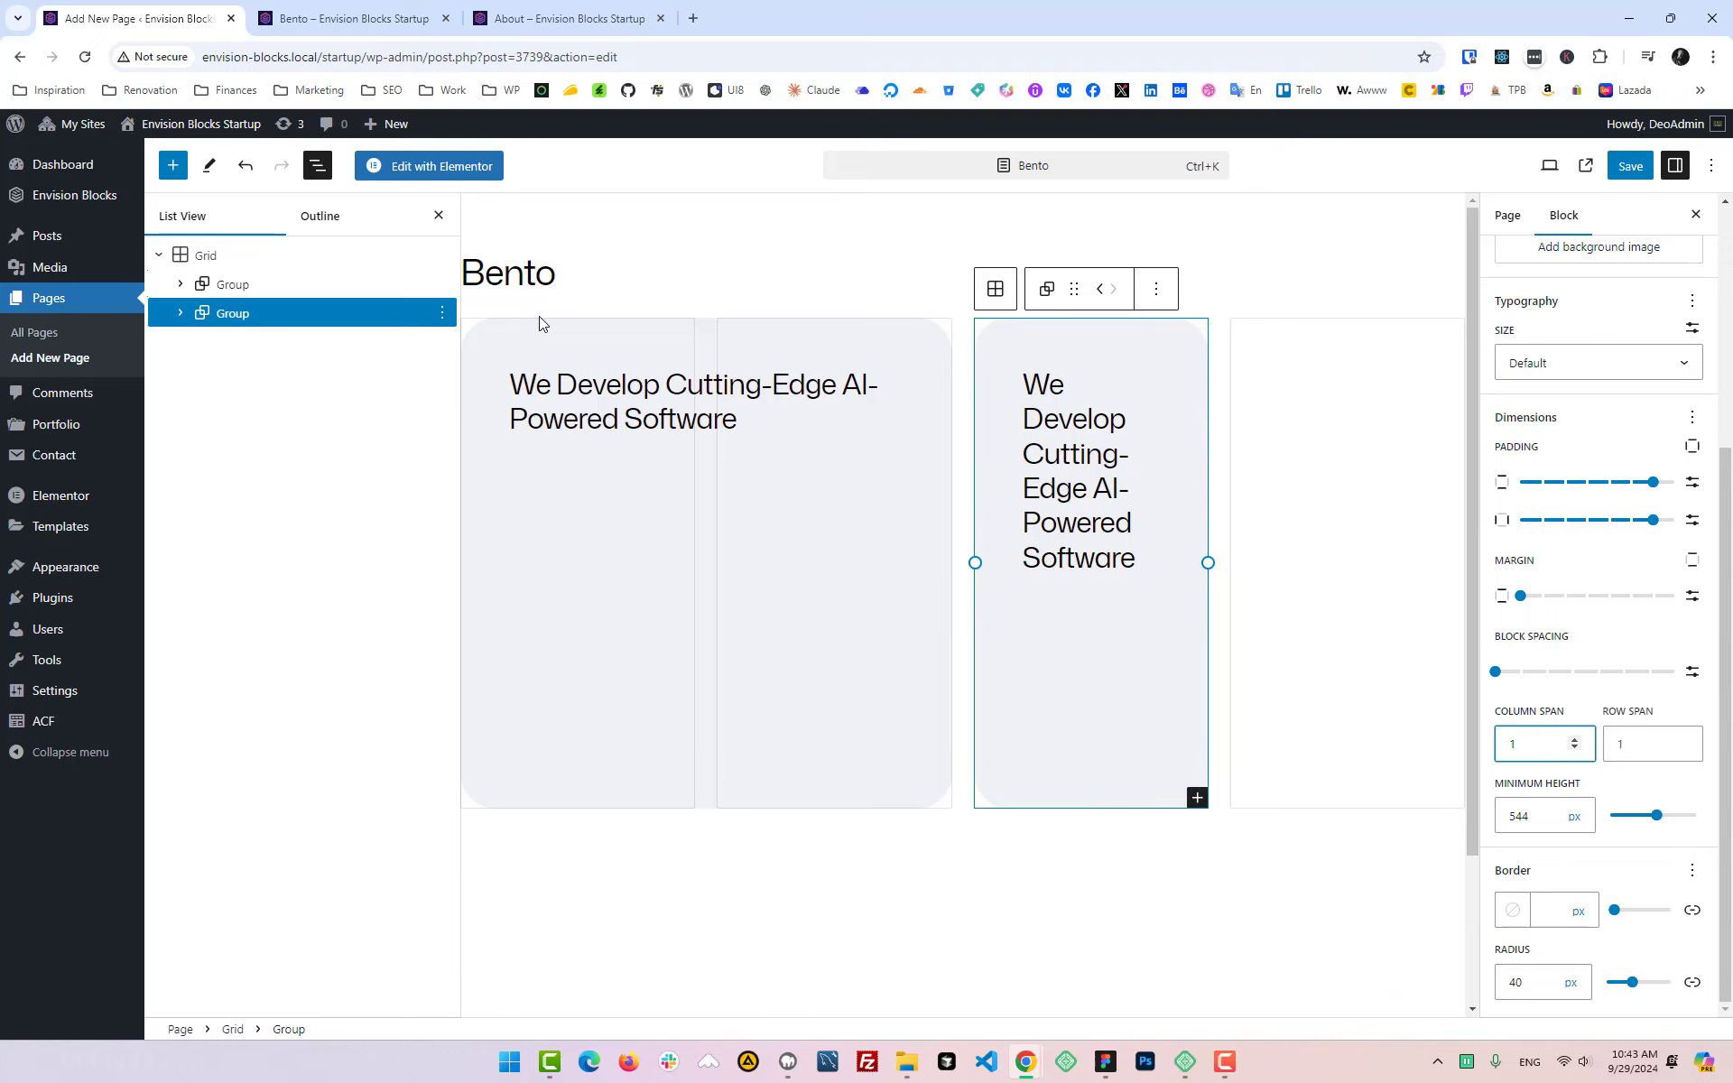
# Step: Check the image card on the About page and add a Cover block below the heading in the grid's second group
pyautogui.click(1157, 290)
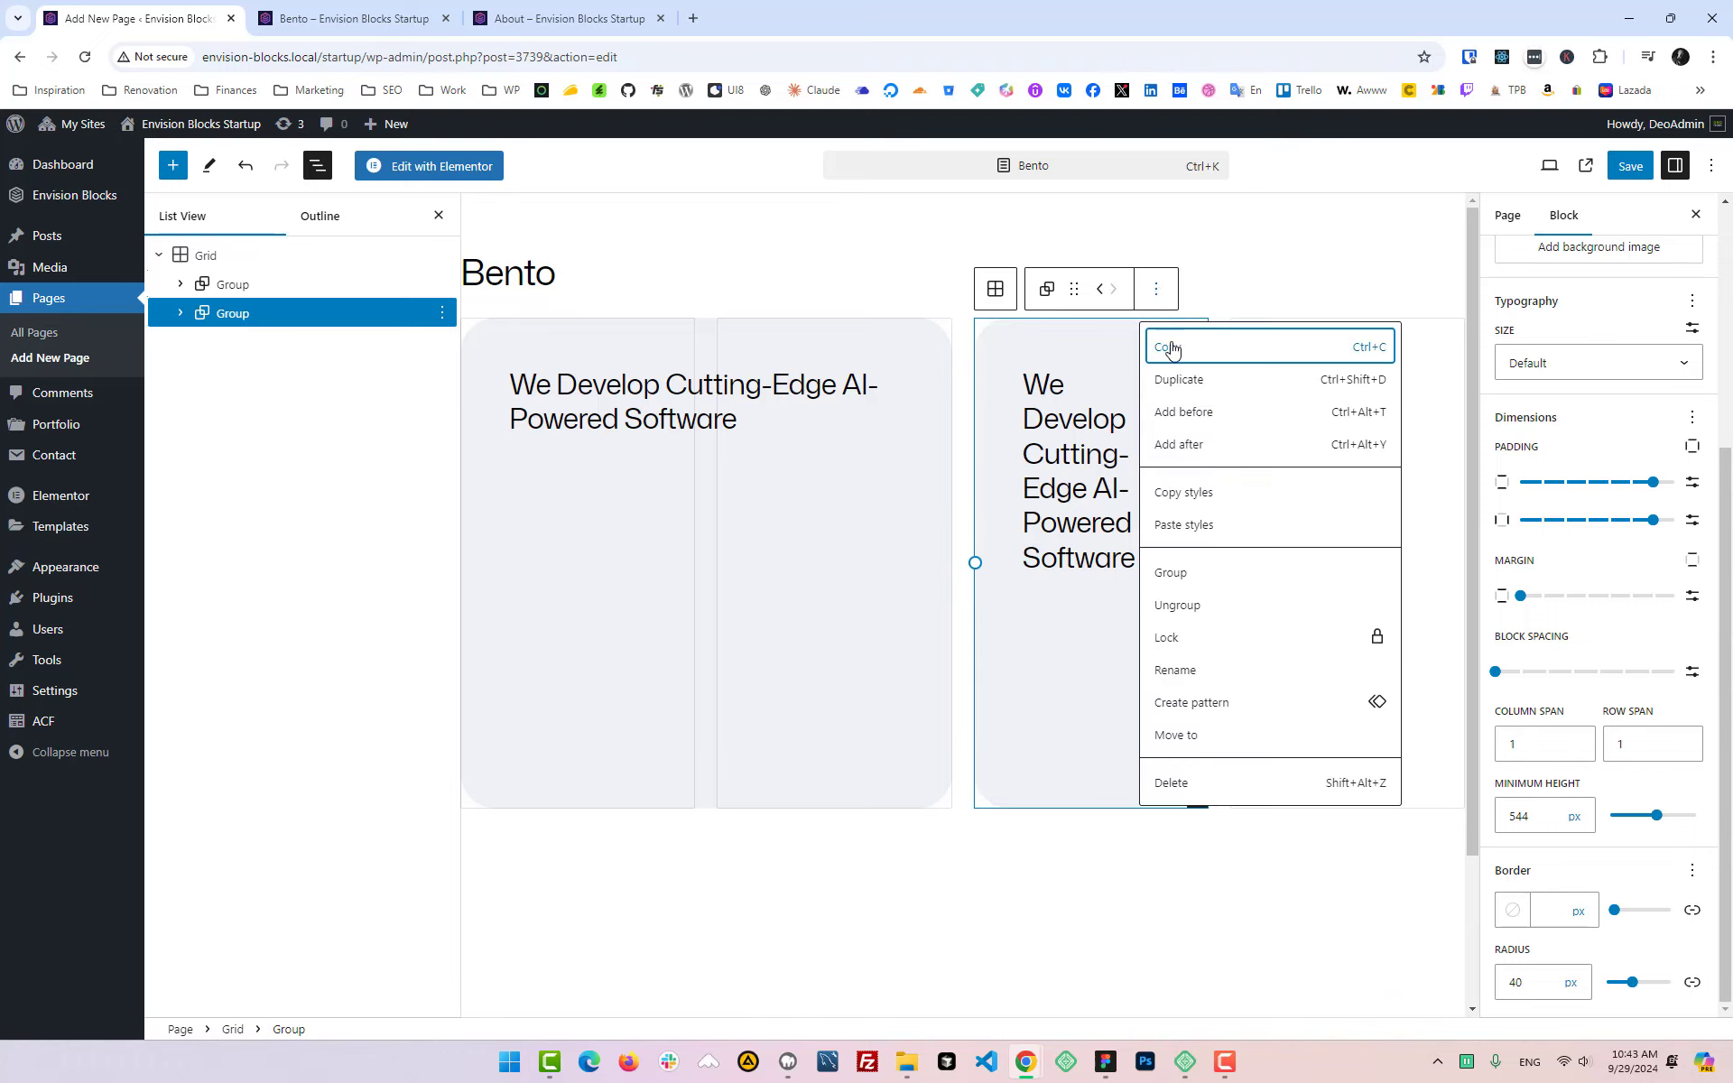
pyautogui.click(528, 6)
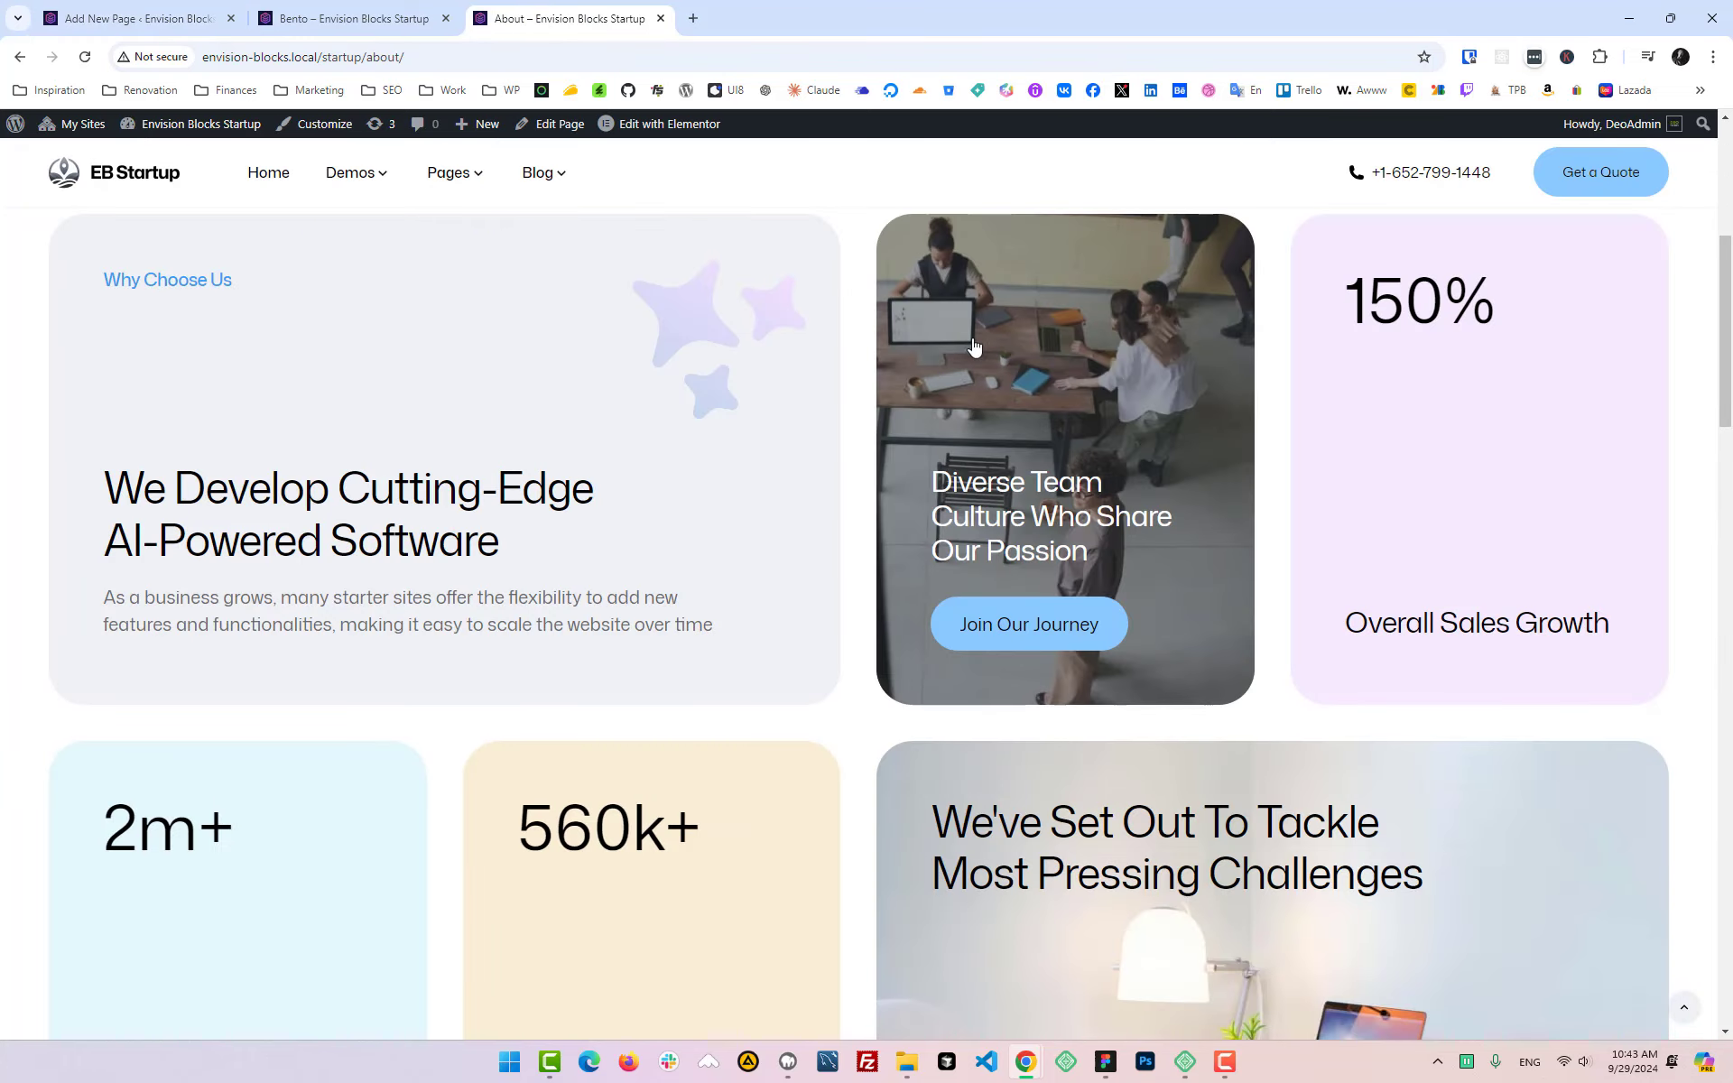
pyautogui.click(153, 18)
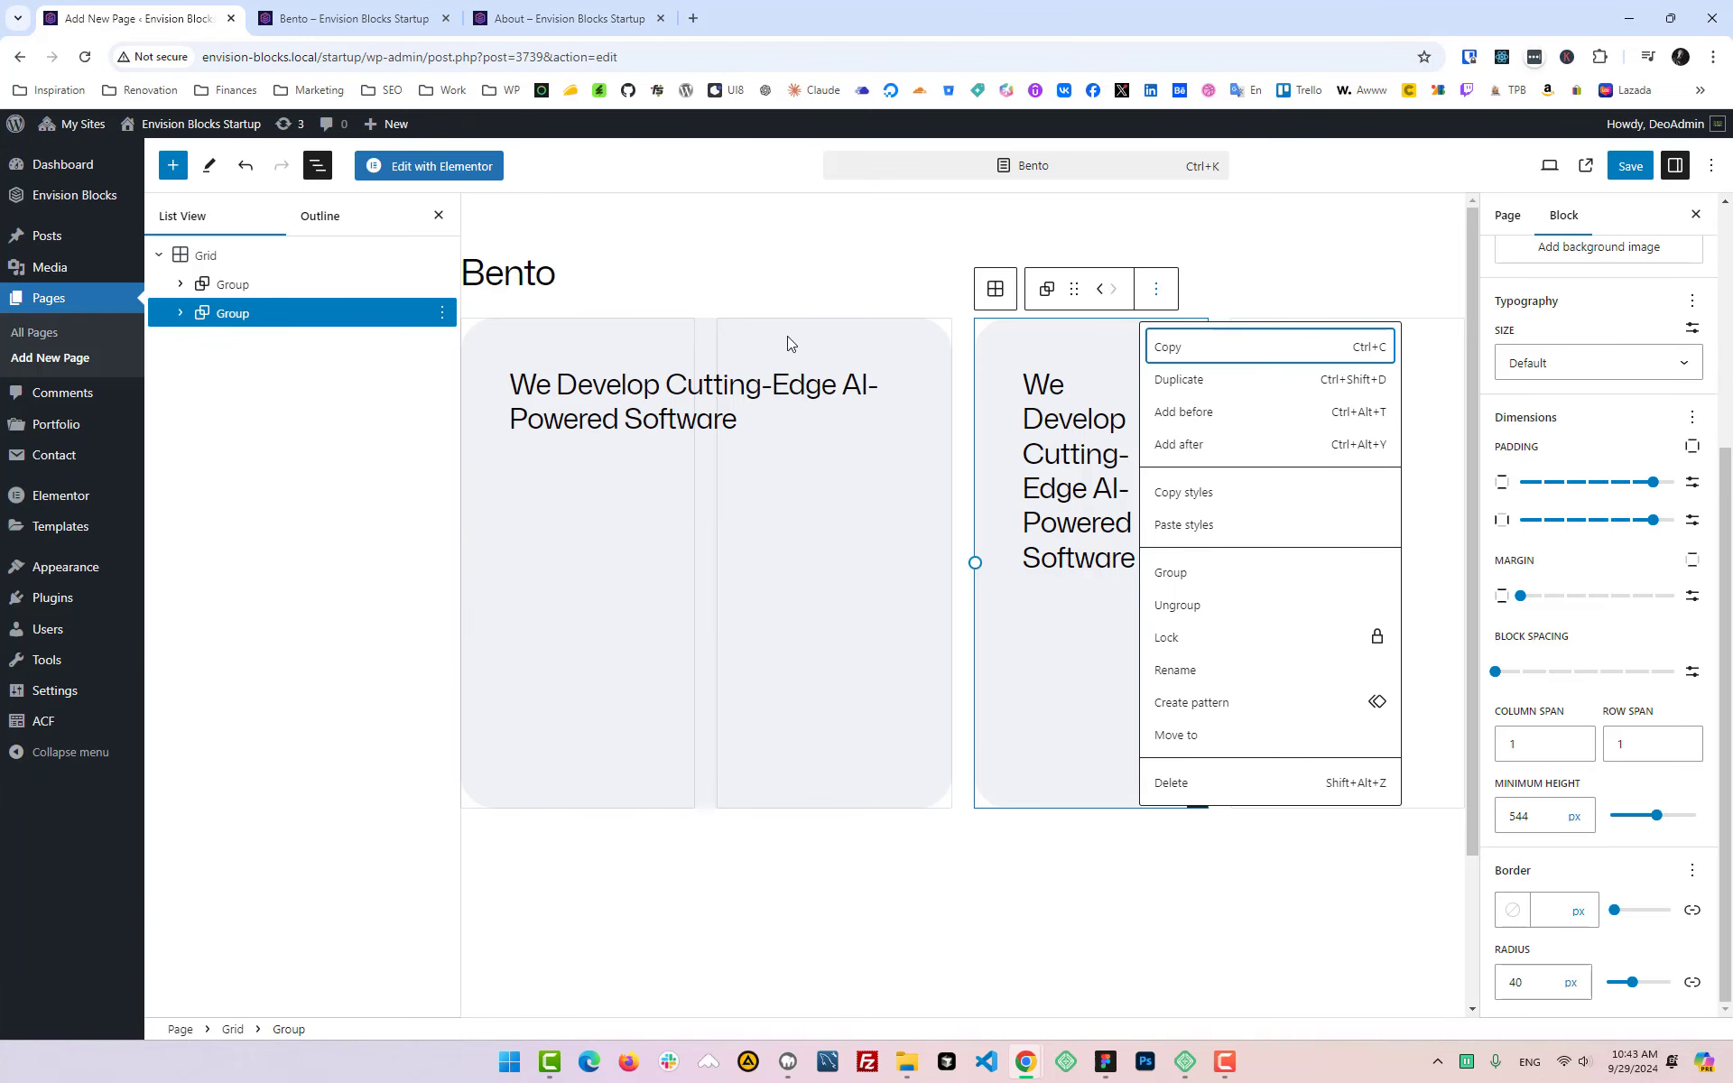
pyautogui.click(184, 318)
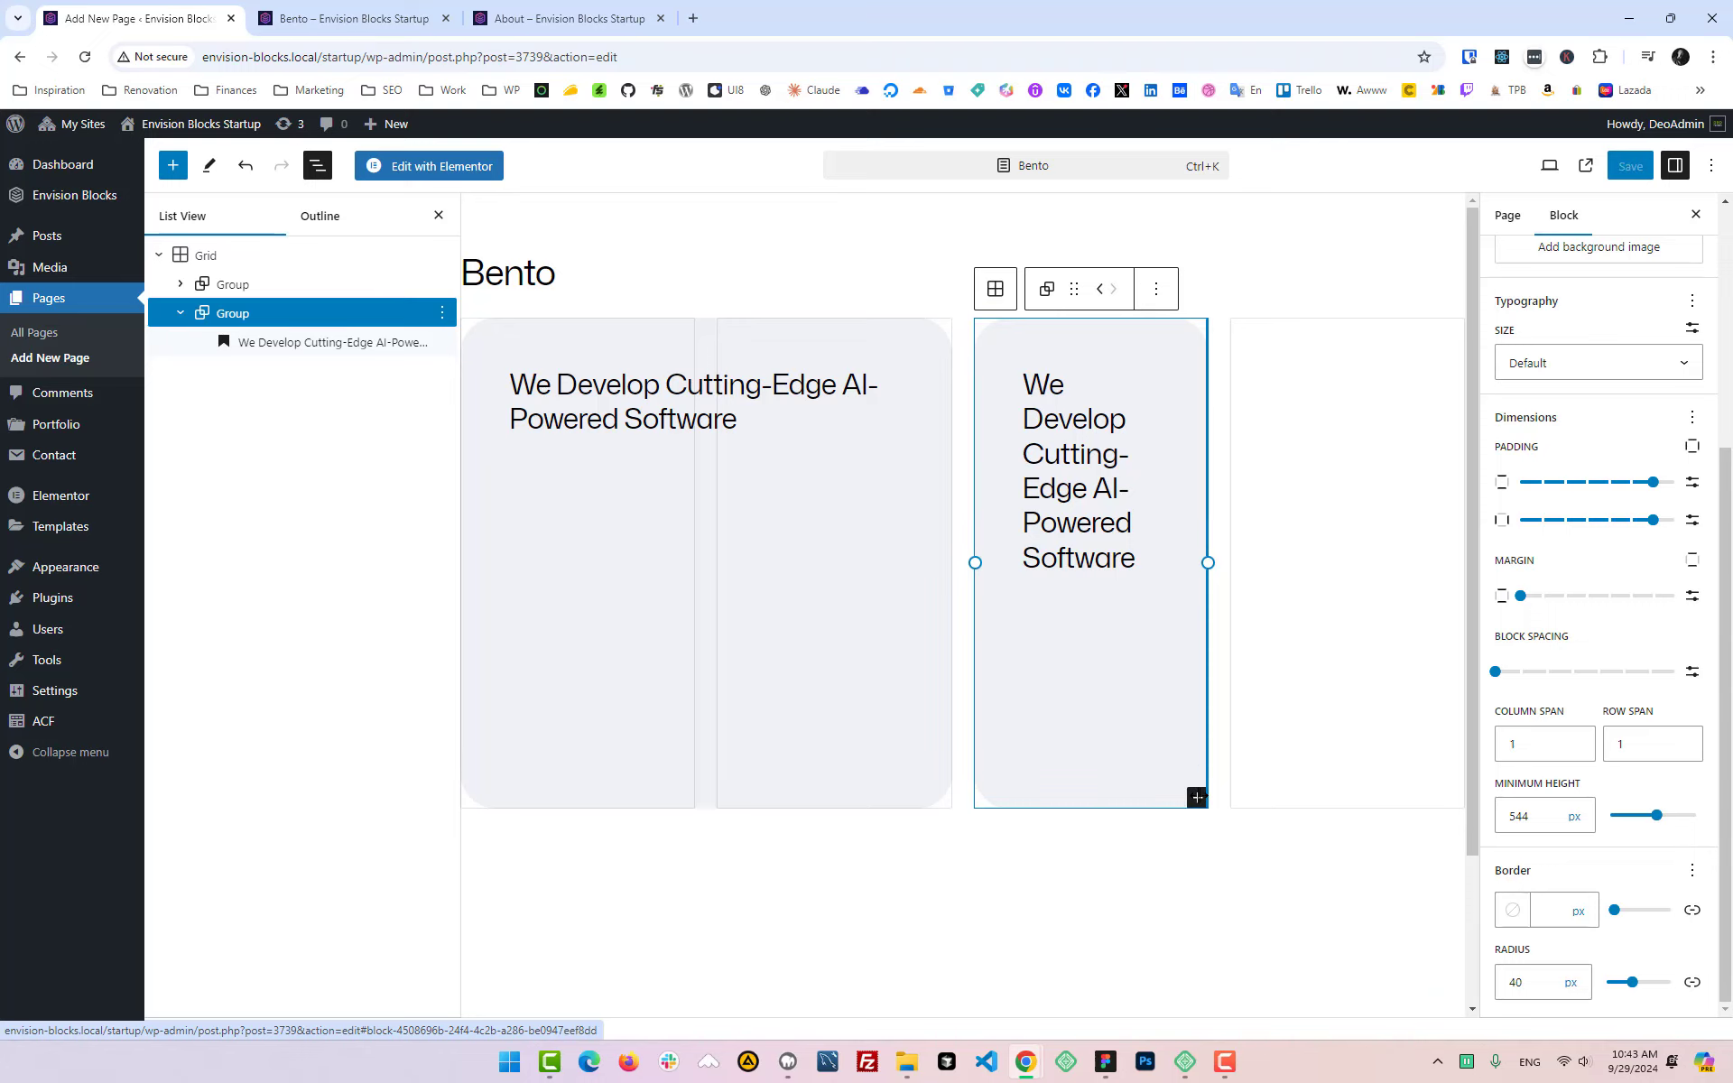
pyautogui.click(1197, 797)
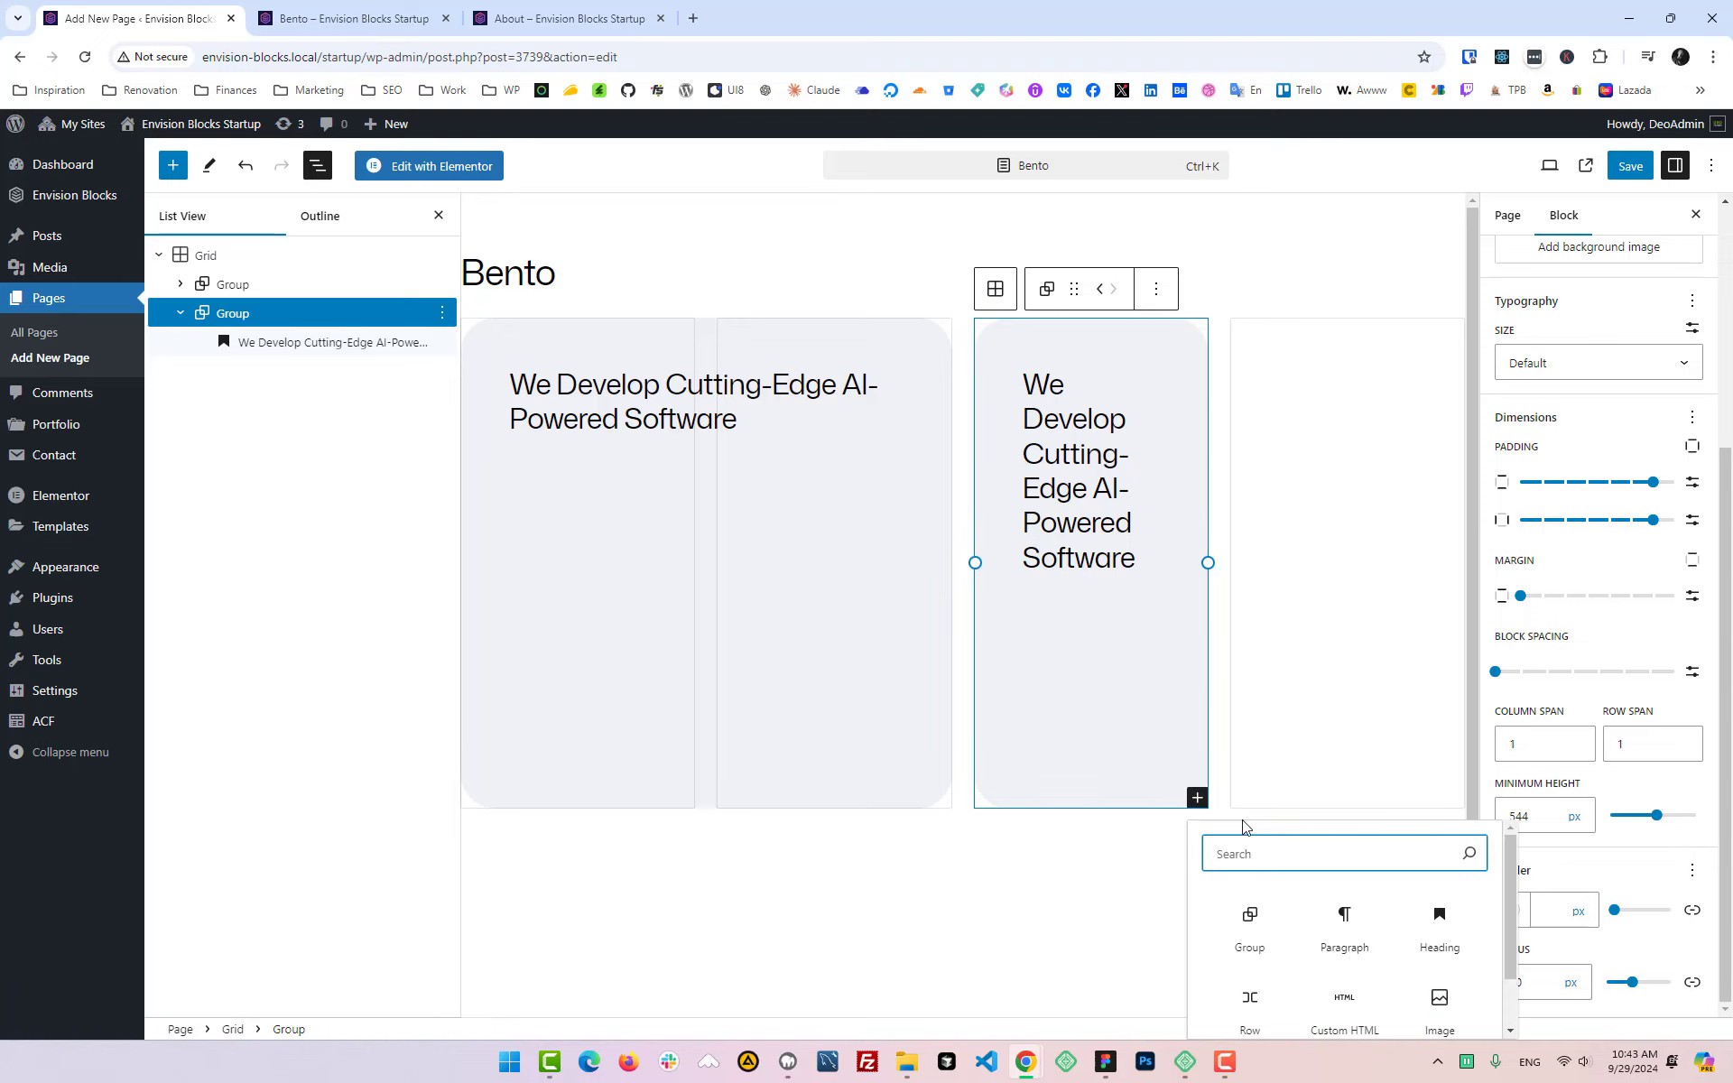
pyautogui.write('cove')
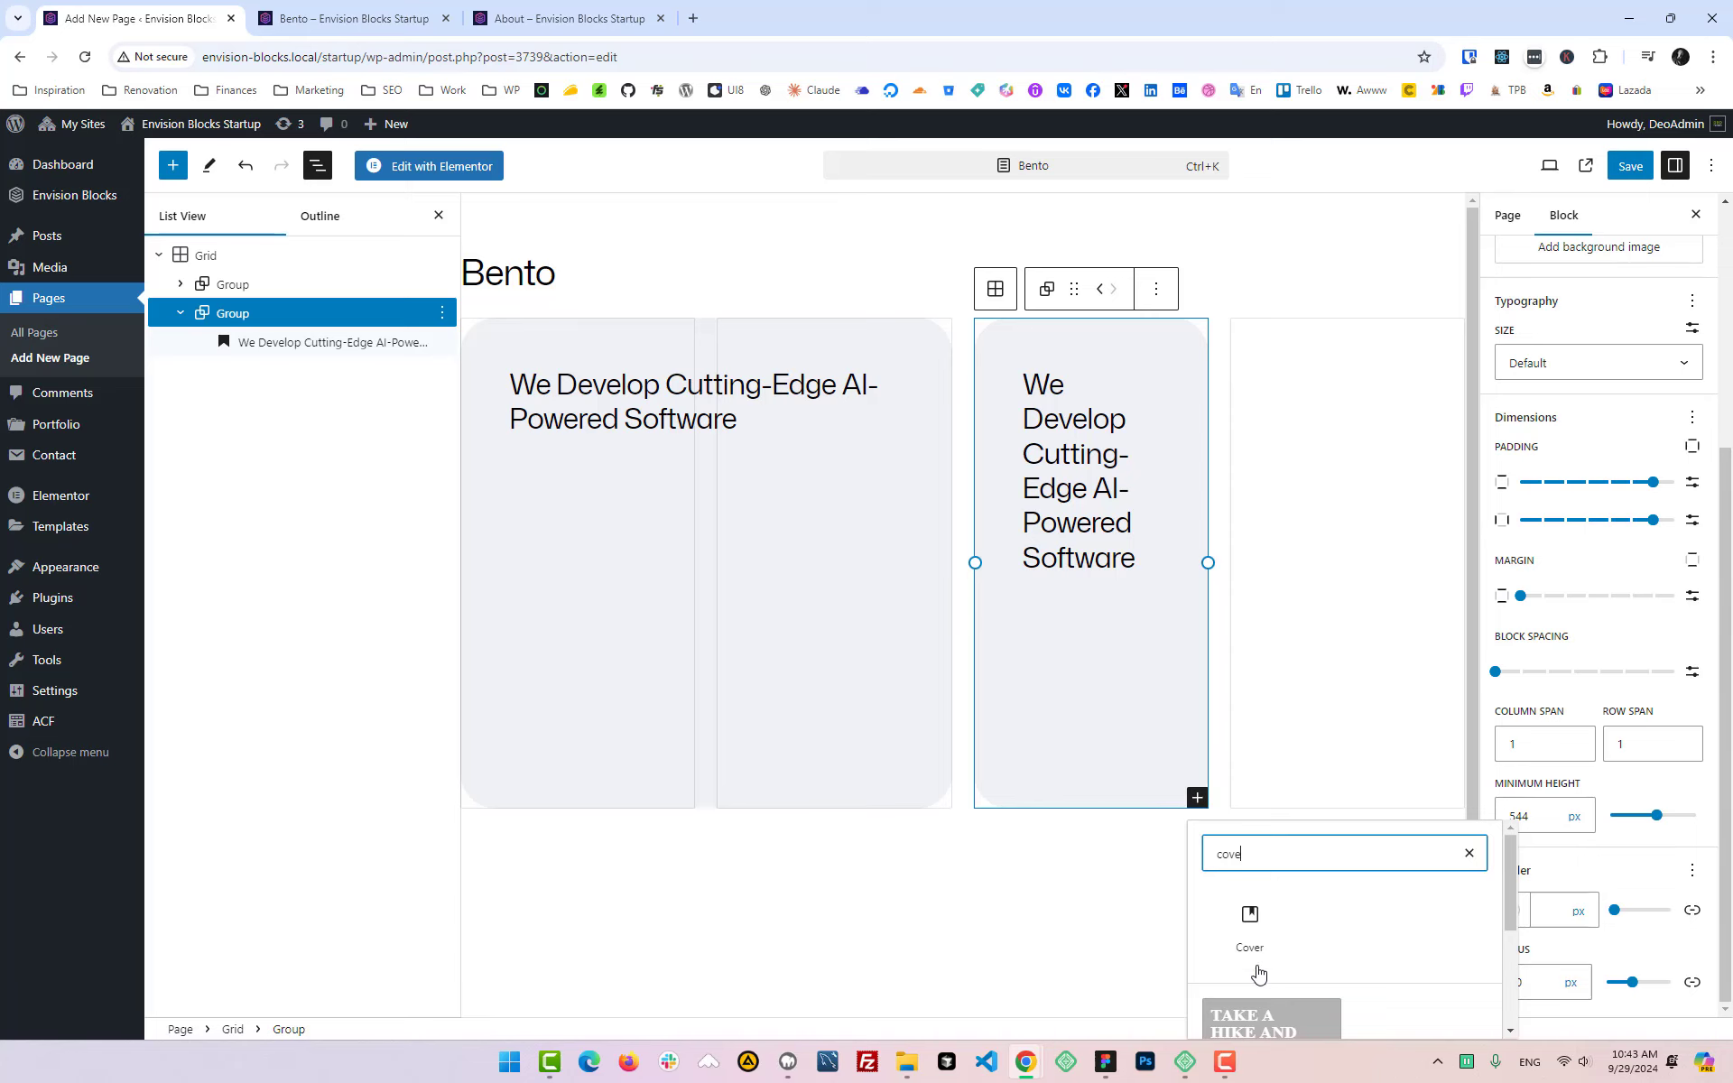
pyautogui.click(1257, 947)
pyautogui.click(1253, 933)
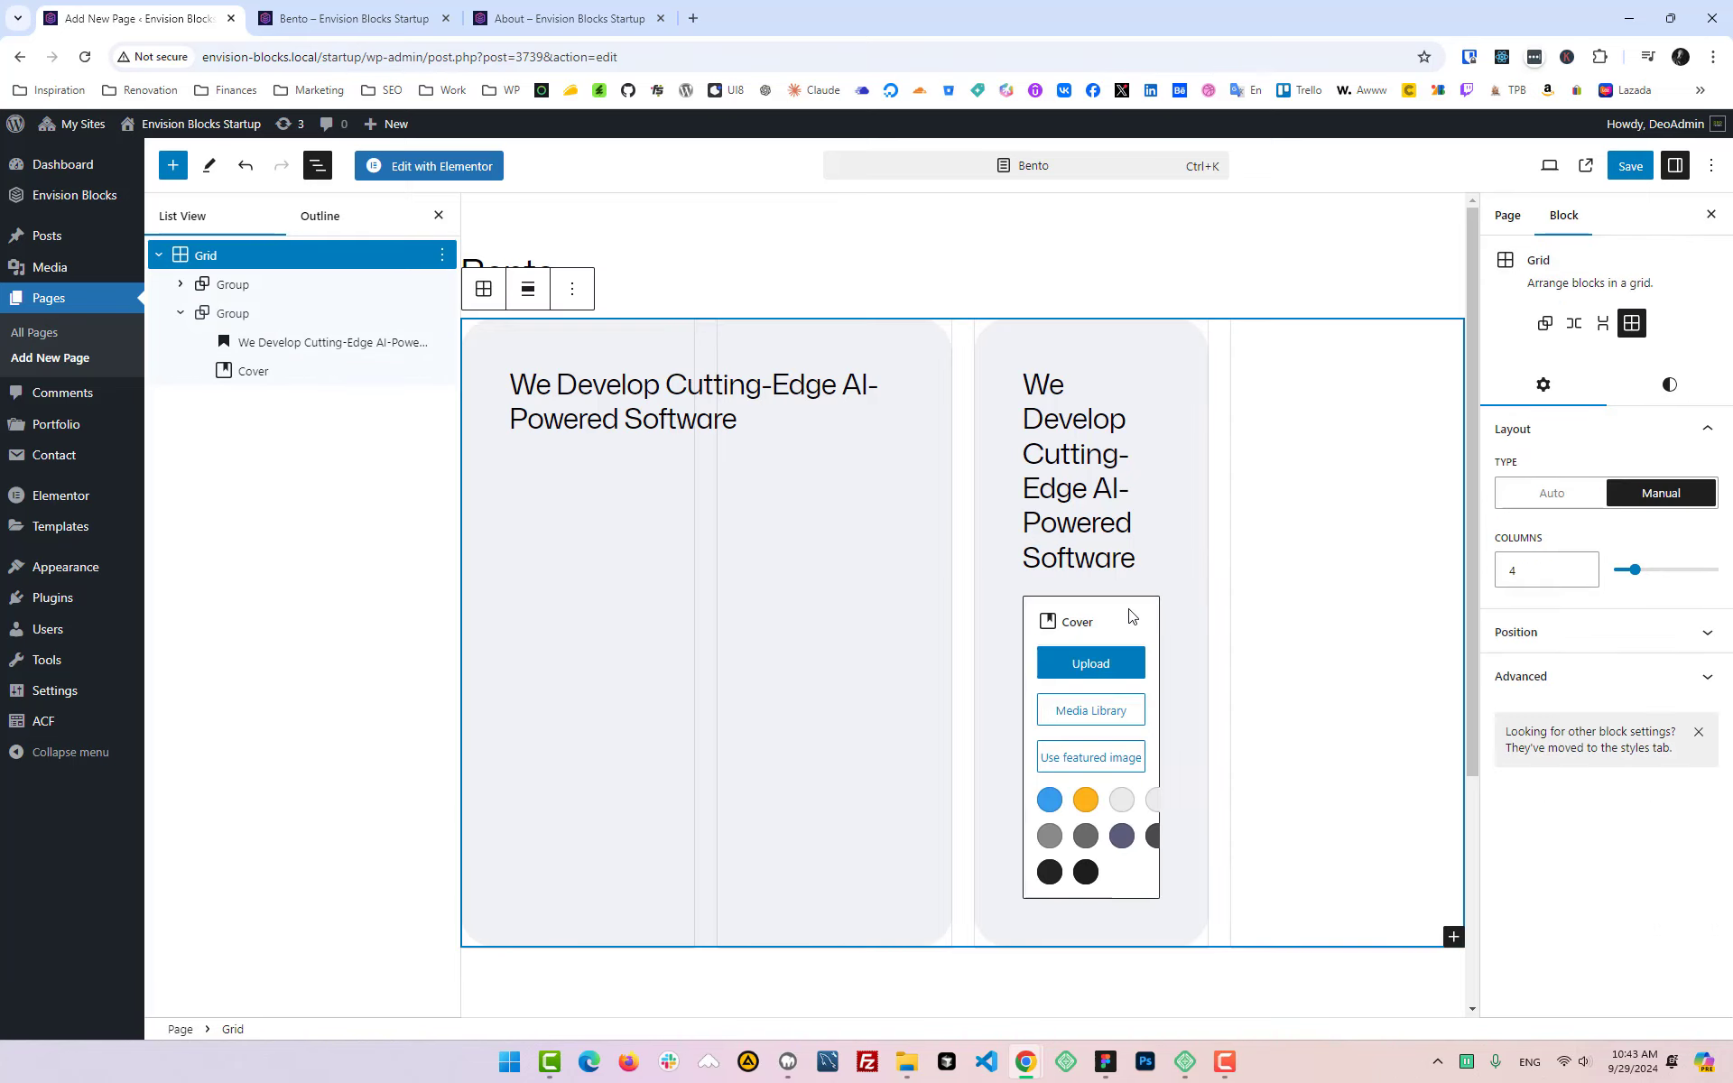
pyautogui.click(1110, 636)
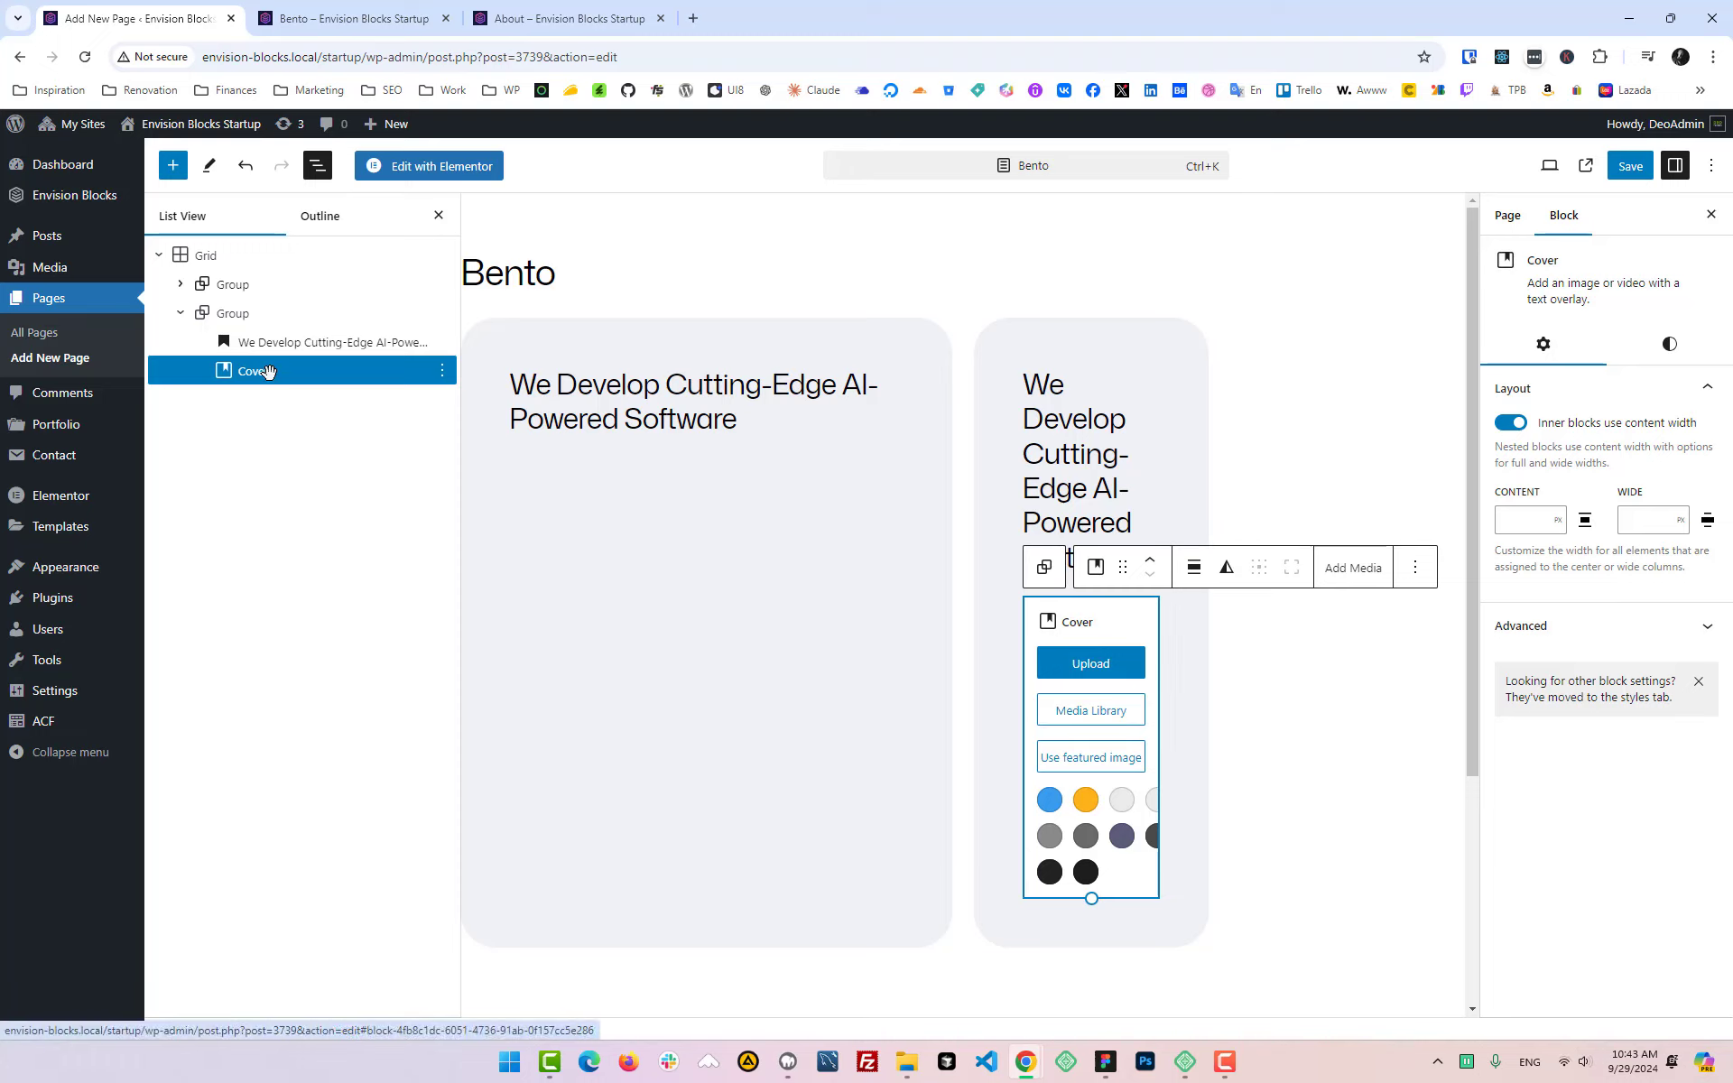
# Step: Set both the vertical and horizontal padding of the second group to None
pyautogui.click(262, 315)
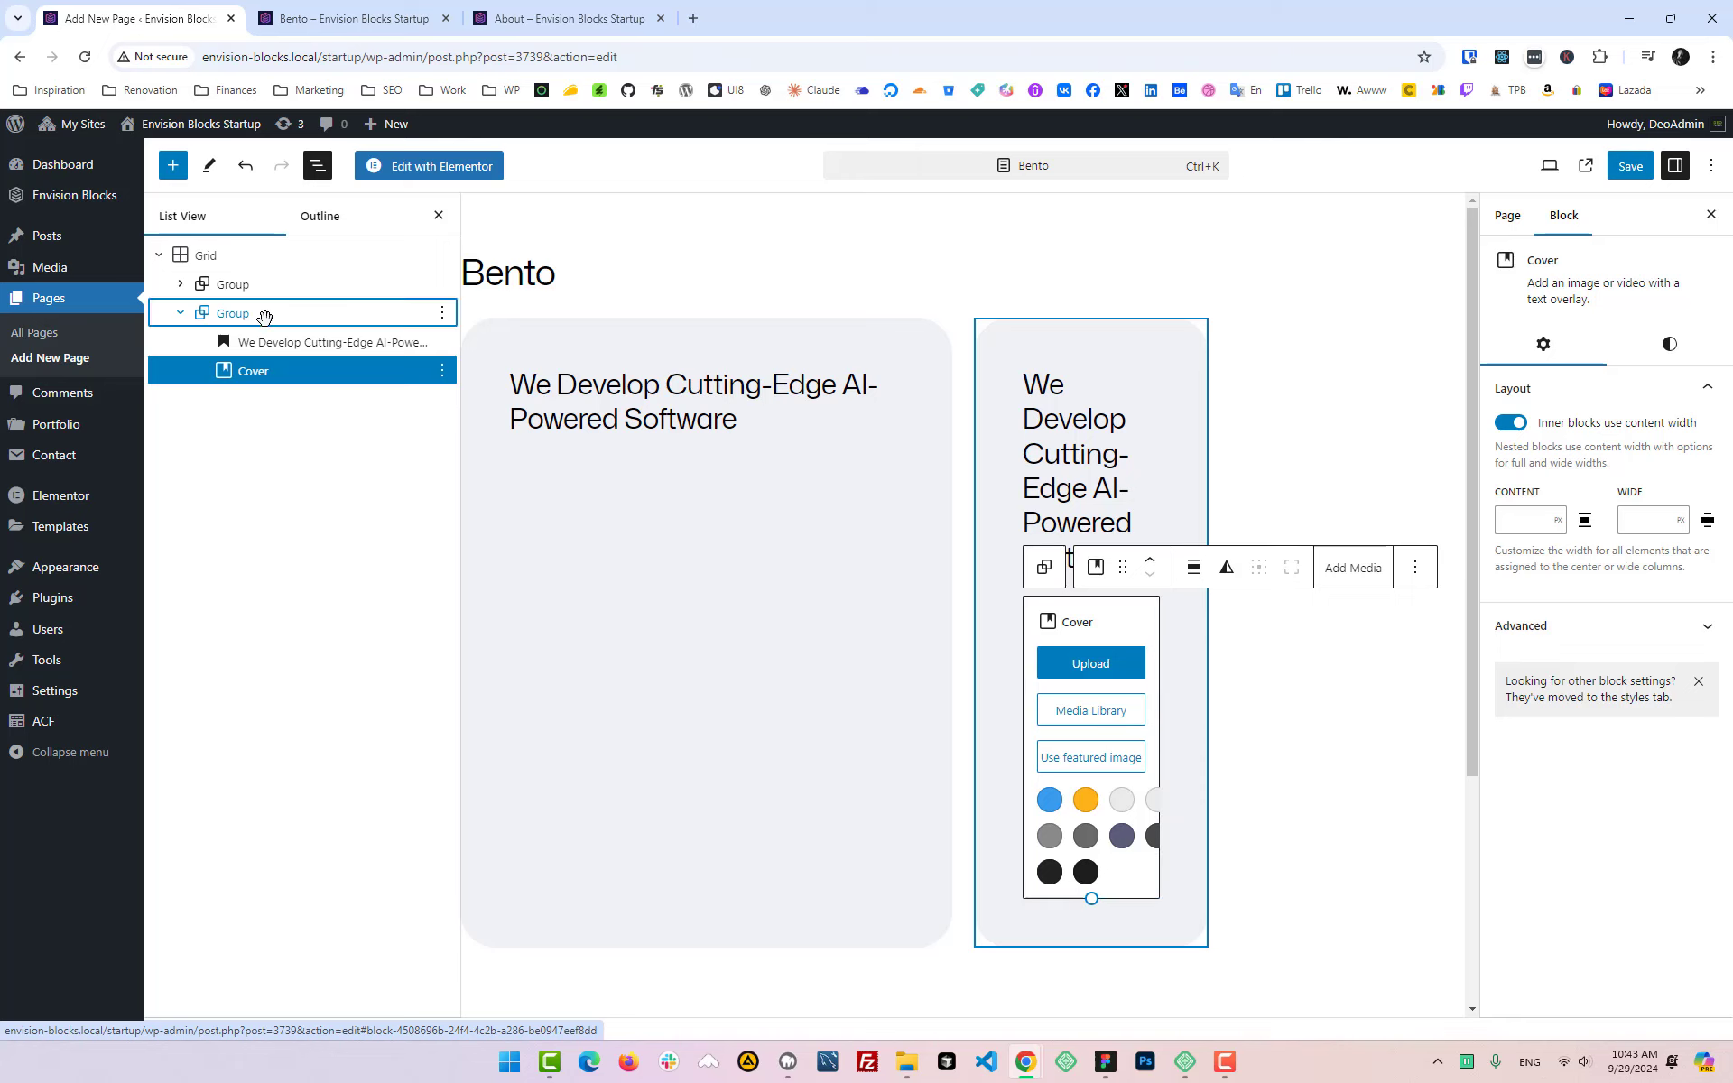
pyautogui.click(1669, 384)
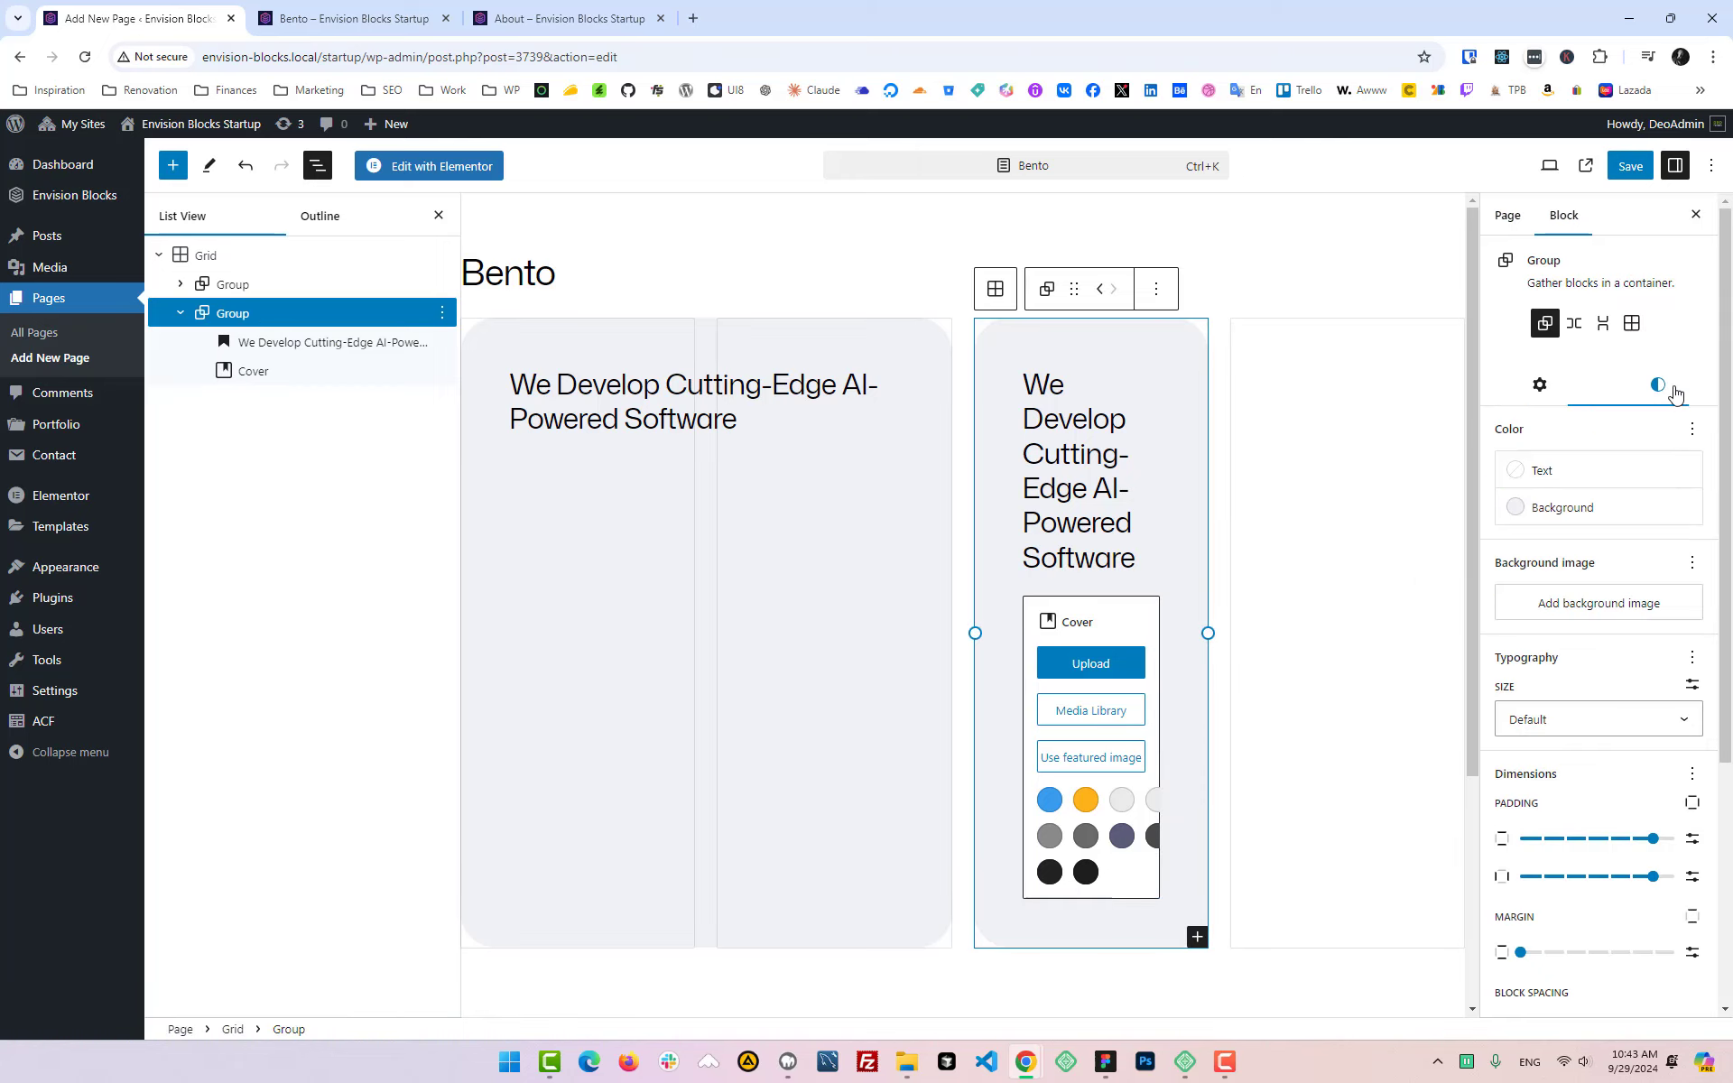
pyautogui.scroll(-4, 1593, 731)
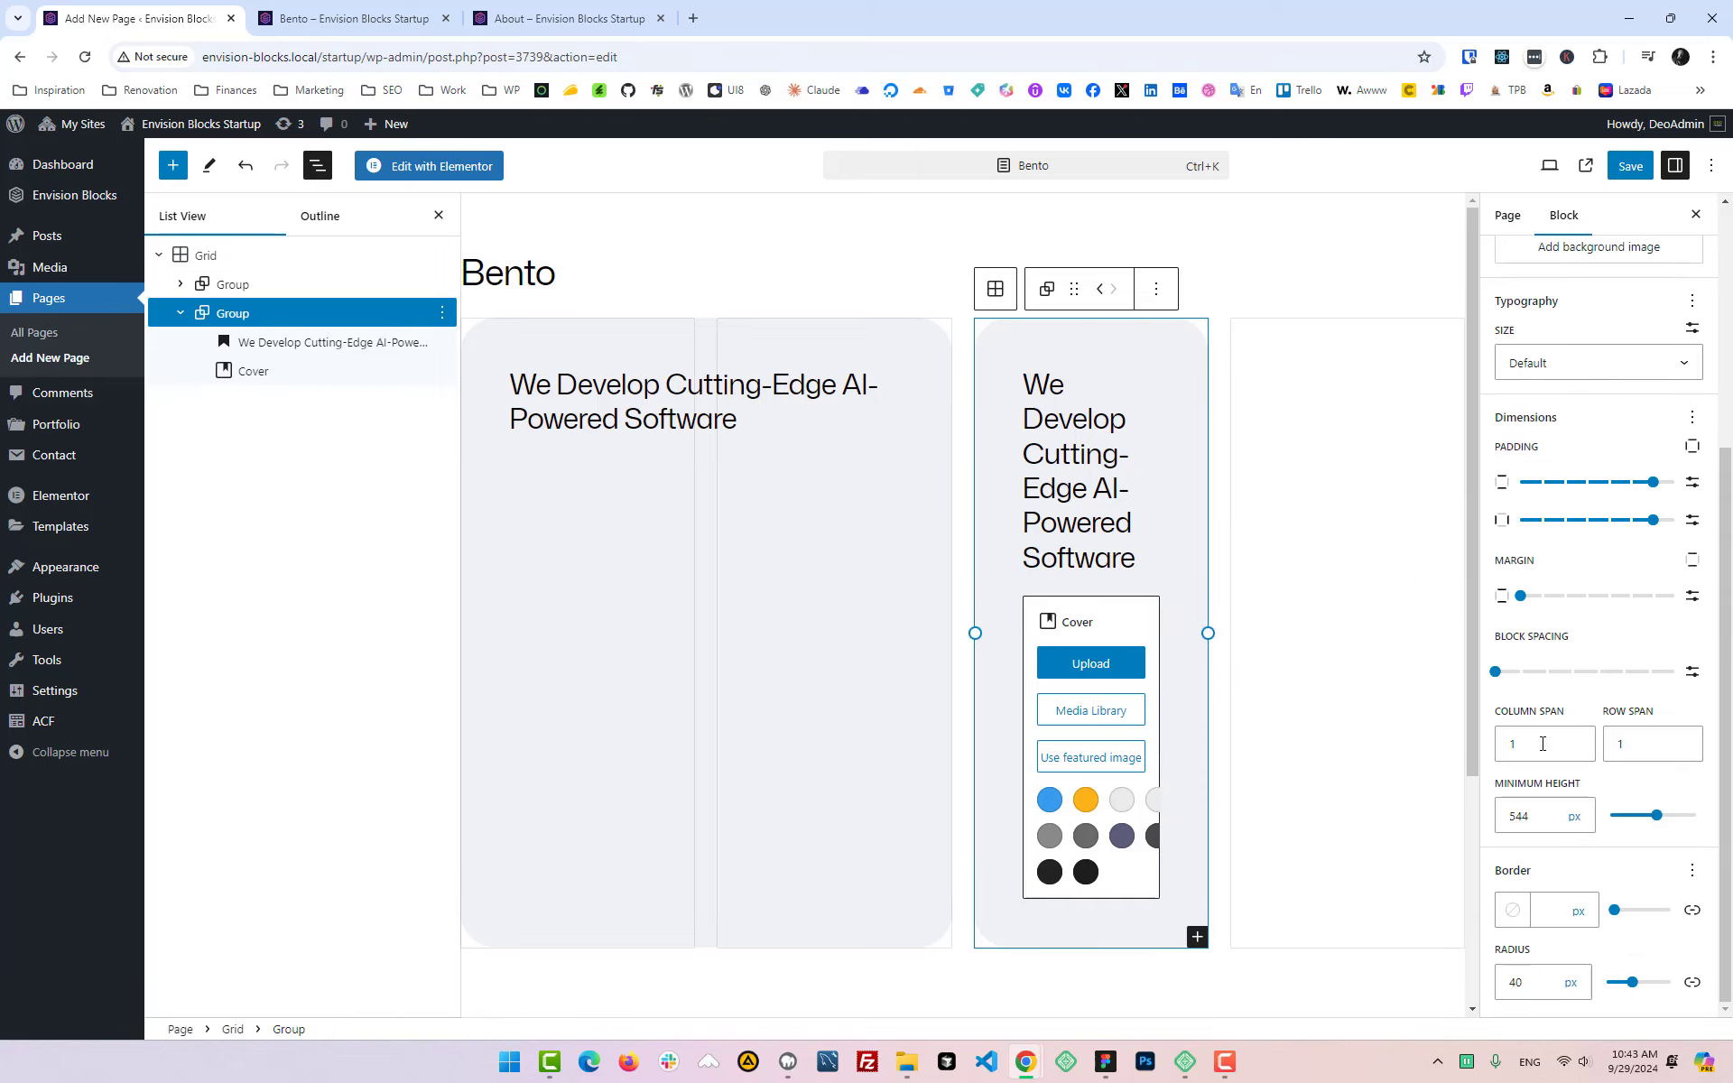
pyautogui.scroll(3, 1593, 542)
pyautogui.scroll(-3, 1572, 648)
pyautogui.moveTo(1652, 482); pyautogui.dragTo(1520, 482)
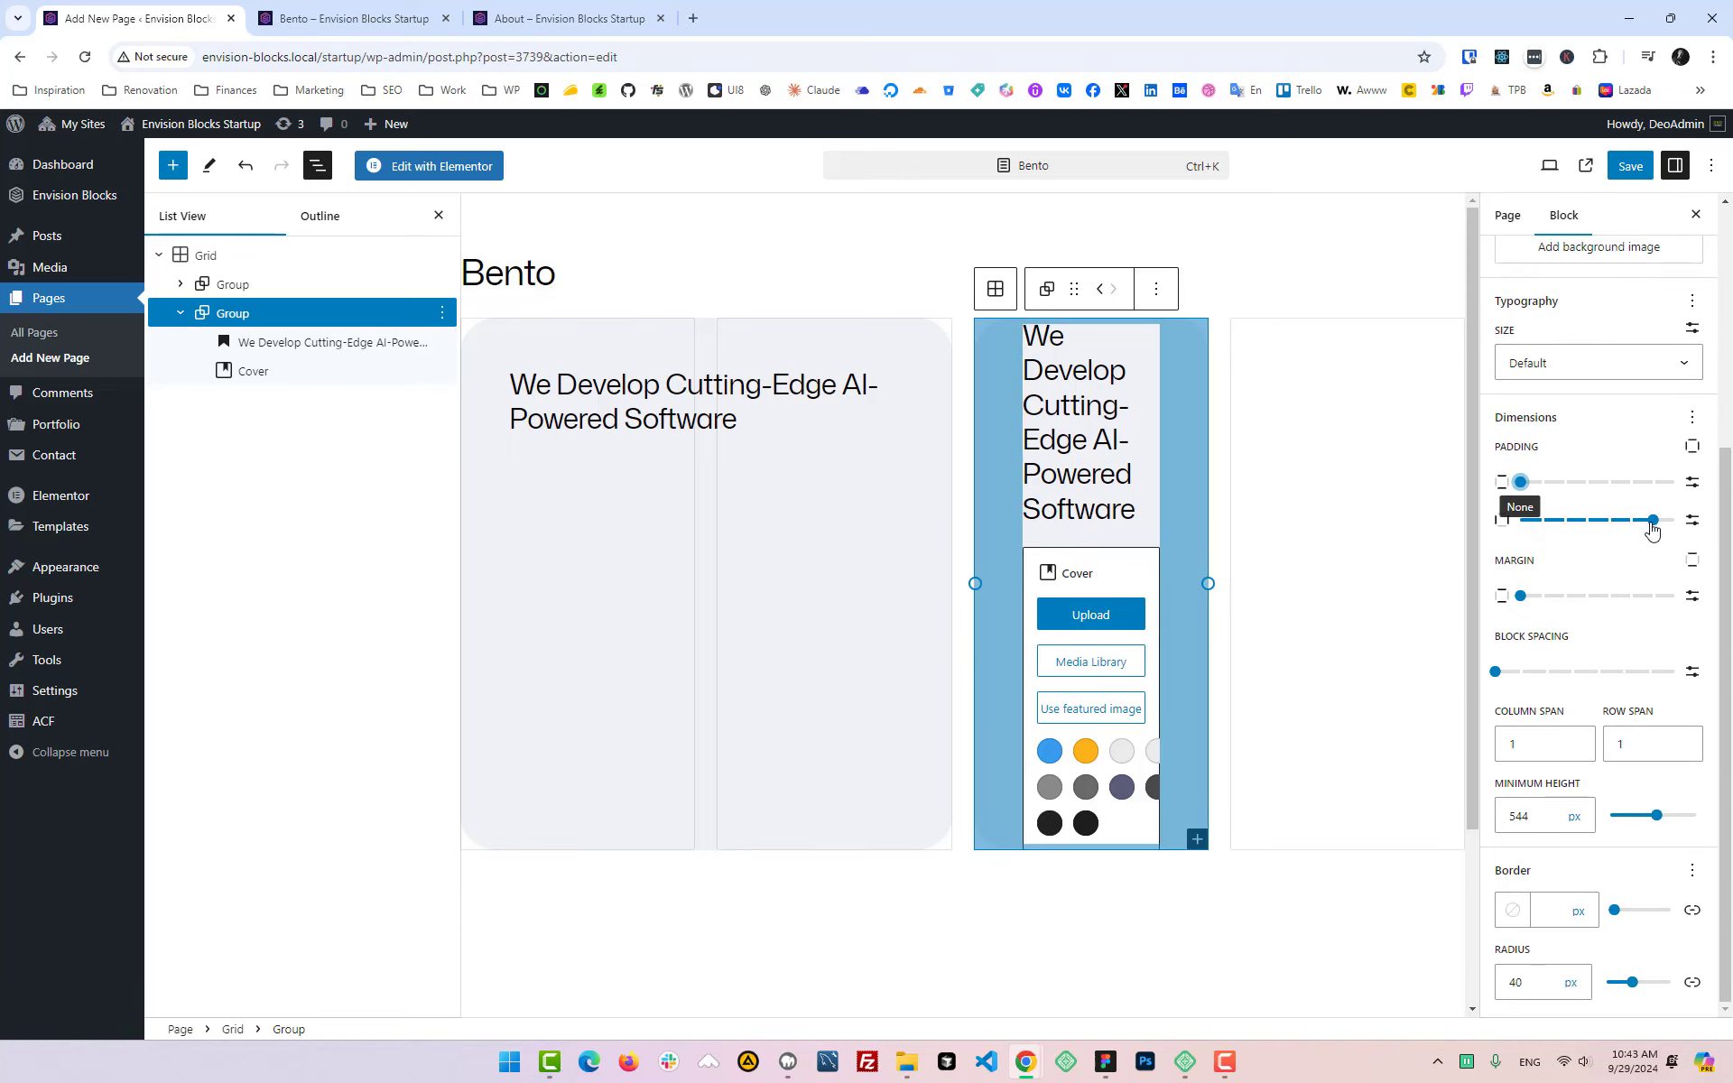
pyautogui.moveTo(1652, 521); pyautogui.dragTo(1520, 519)
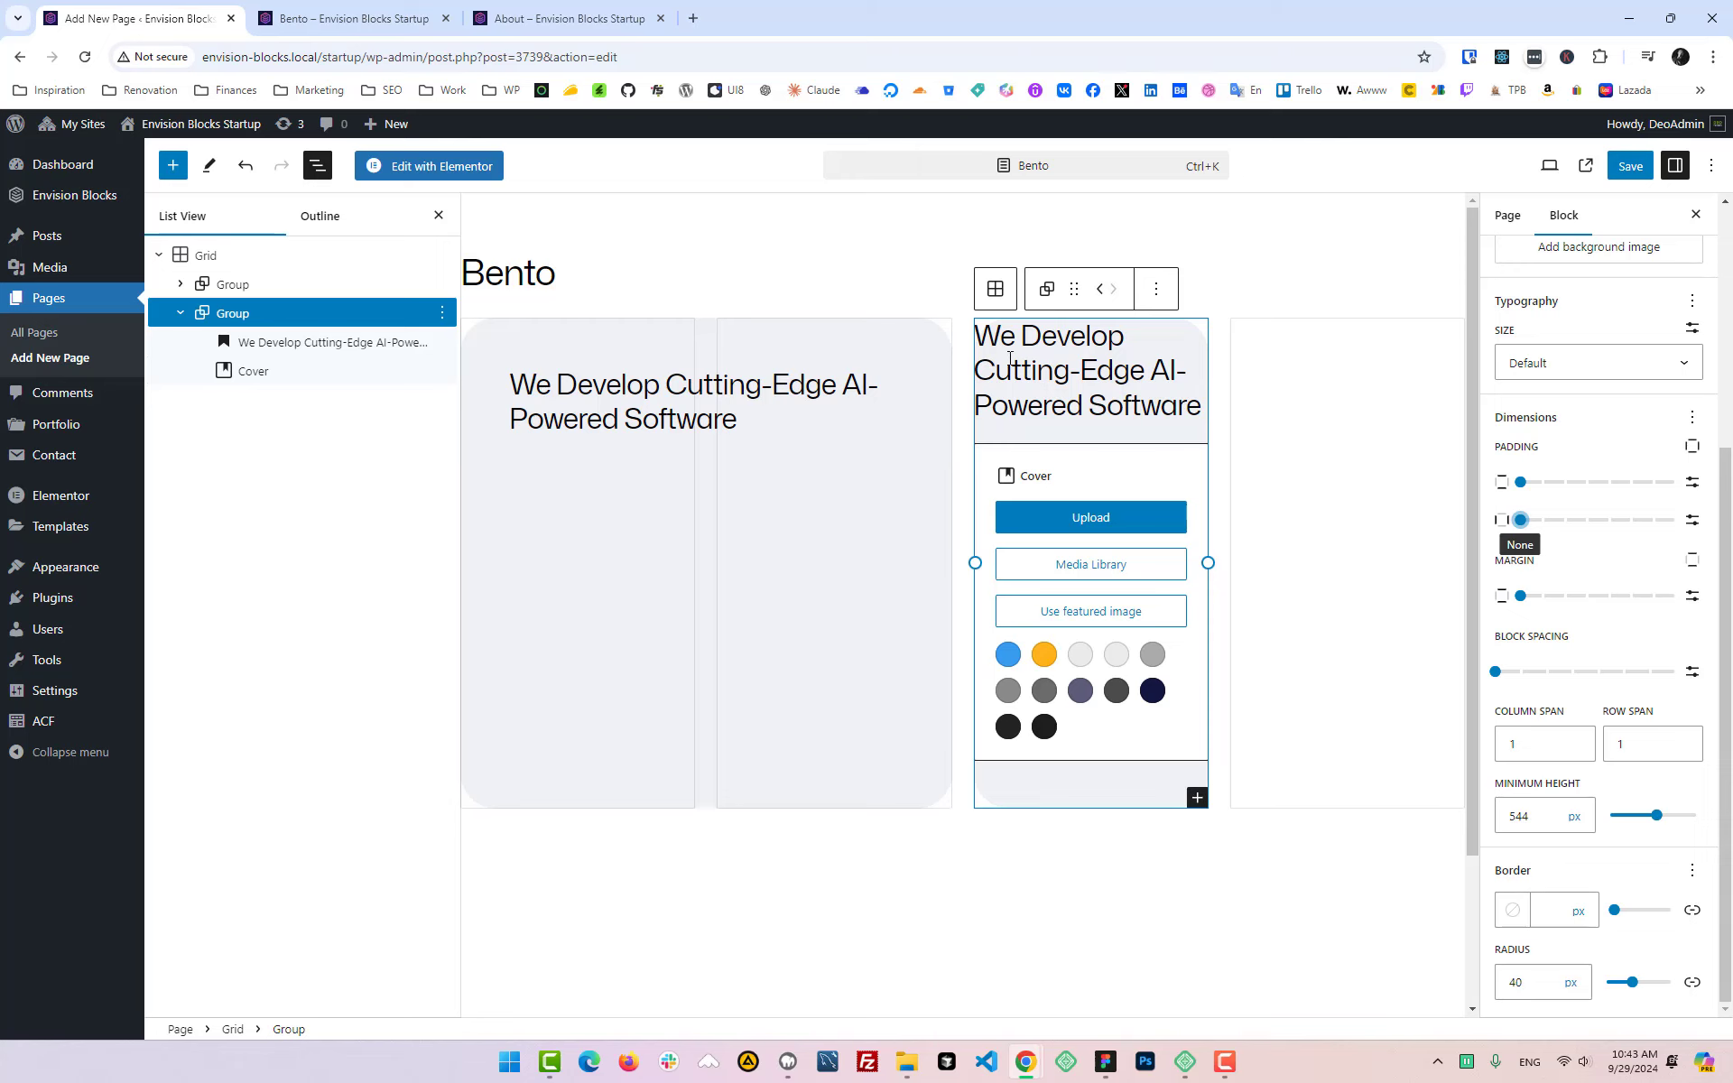
pyautogui.click(1101, 552)
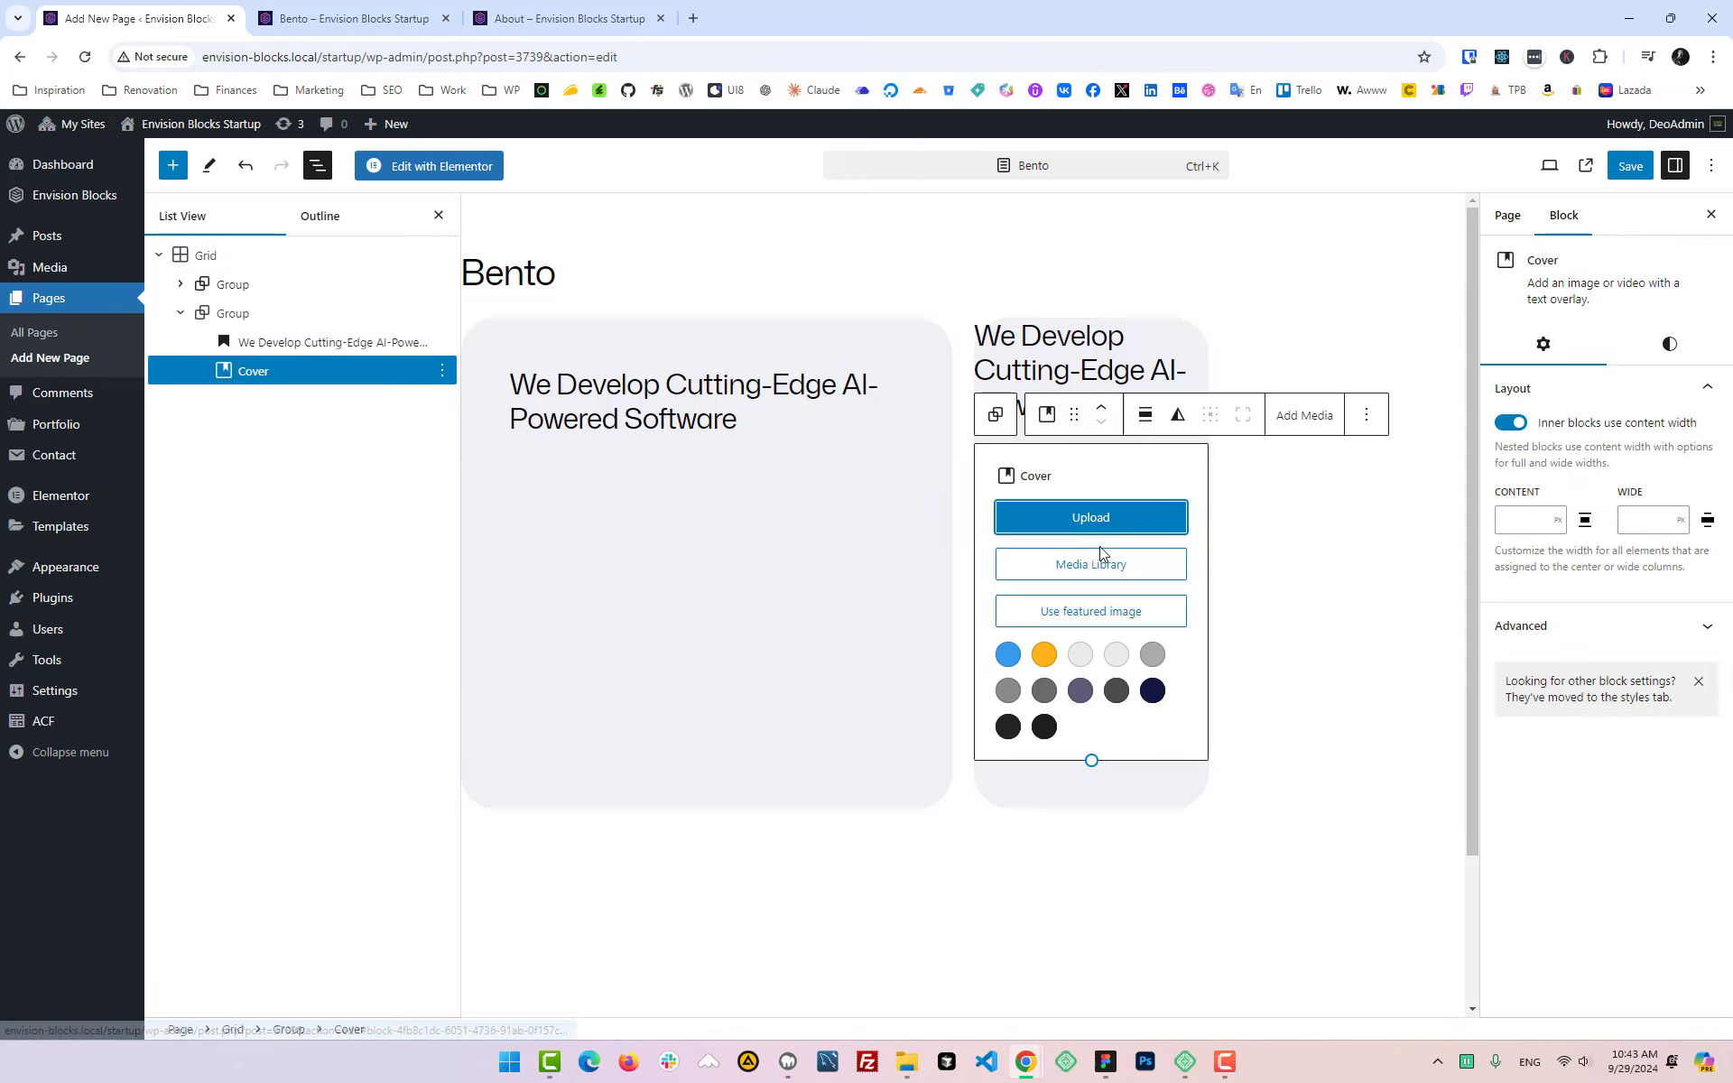
pyautogui.click(908, 1064)
pyautogui.moveTo(1047, 200); pyautogui.dragTo(1400, 315)
pyautogui.moveTo(1106, 252); pyautogui.dragTo(790, 233)
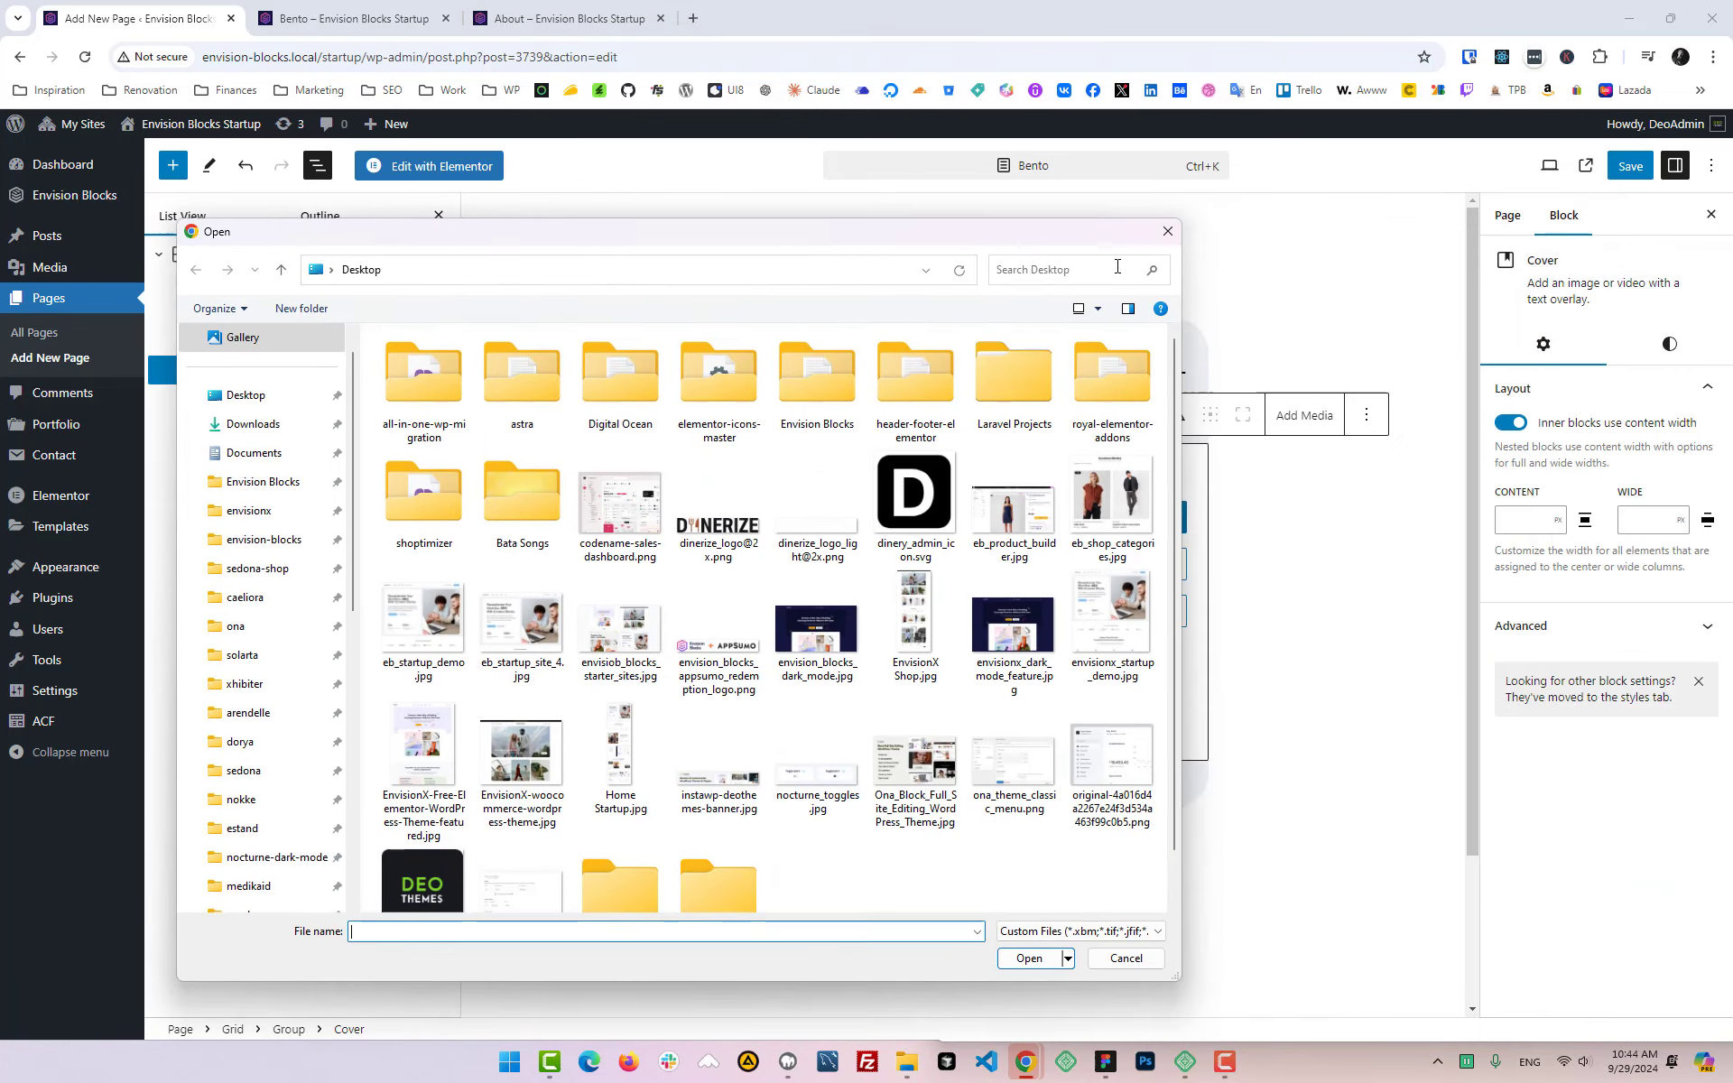
pyautogui.click(1168, 233)
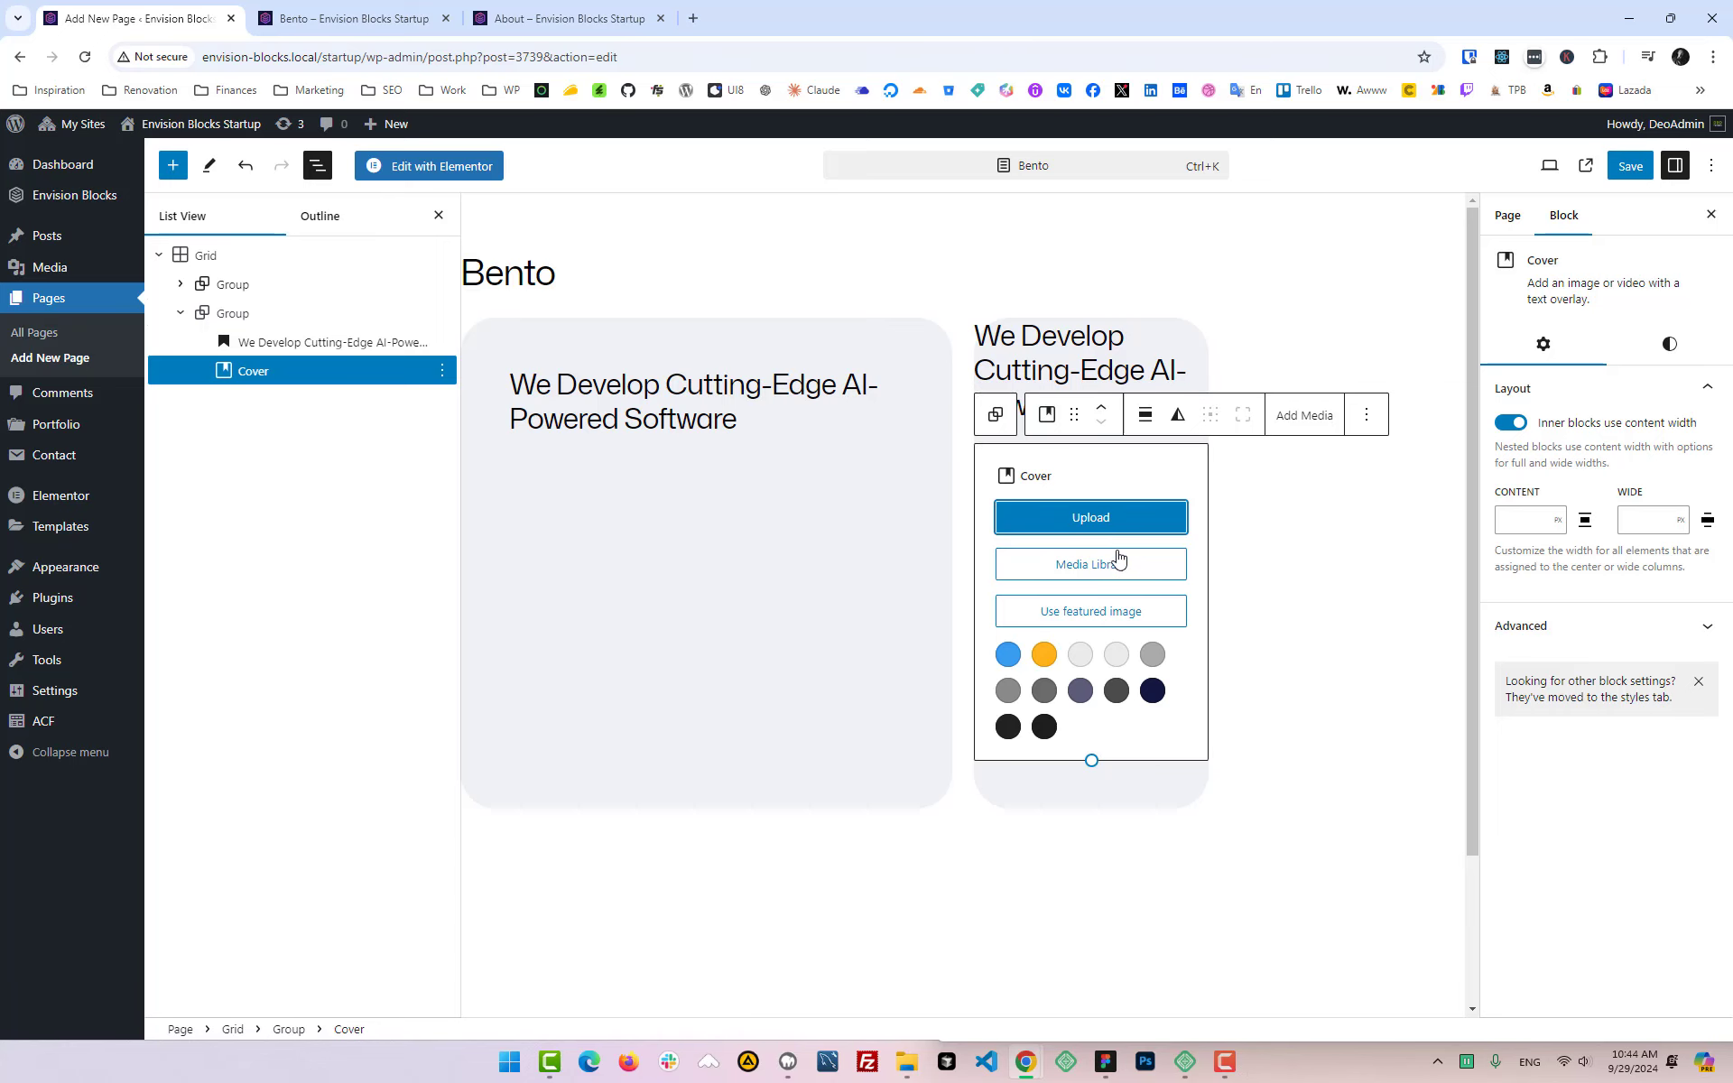
# Step: Upload eb_startup_bento_1.jpg from the plugin's image folder to the media library and use it as the Cover's image
pyautogui.click(1117, 562)
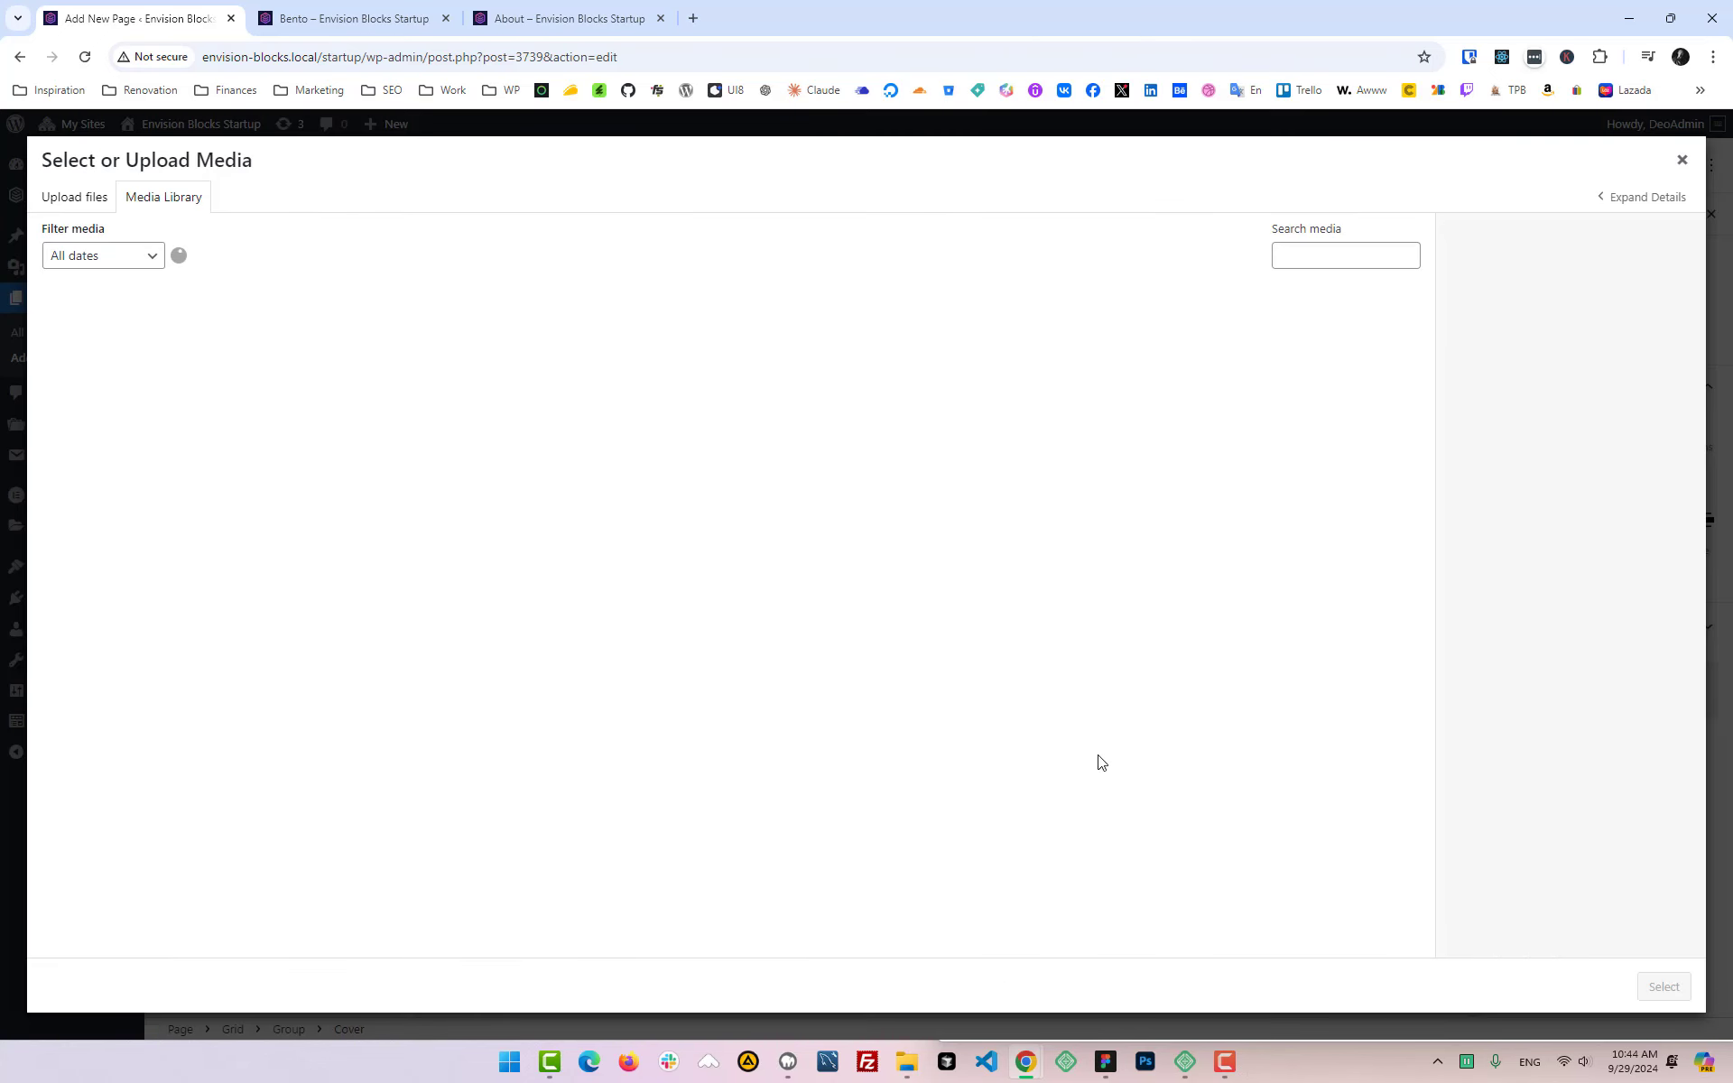
pyautogui.click(906, 1062)
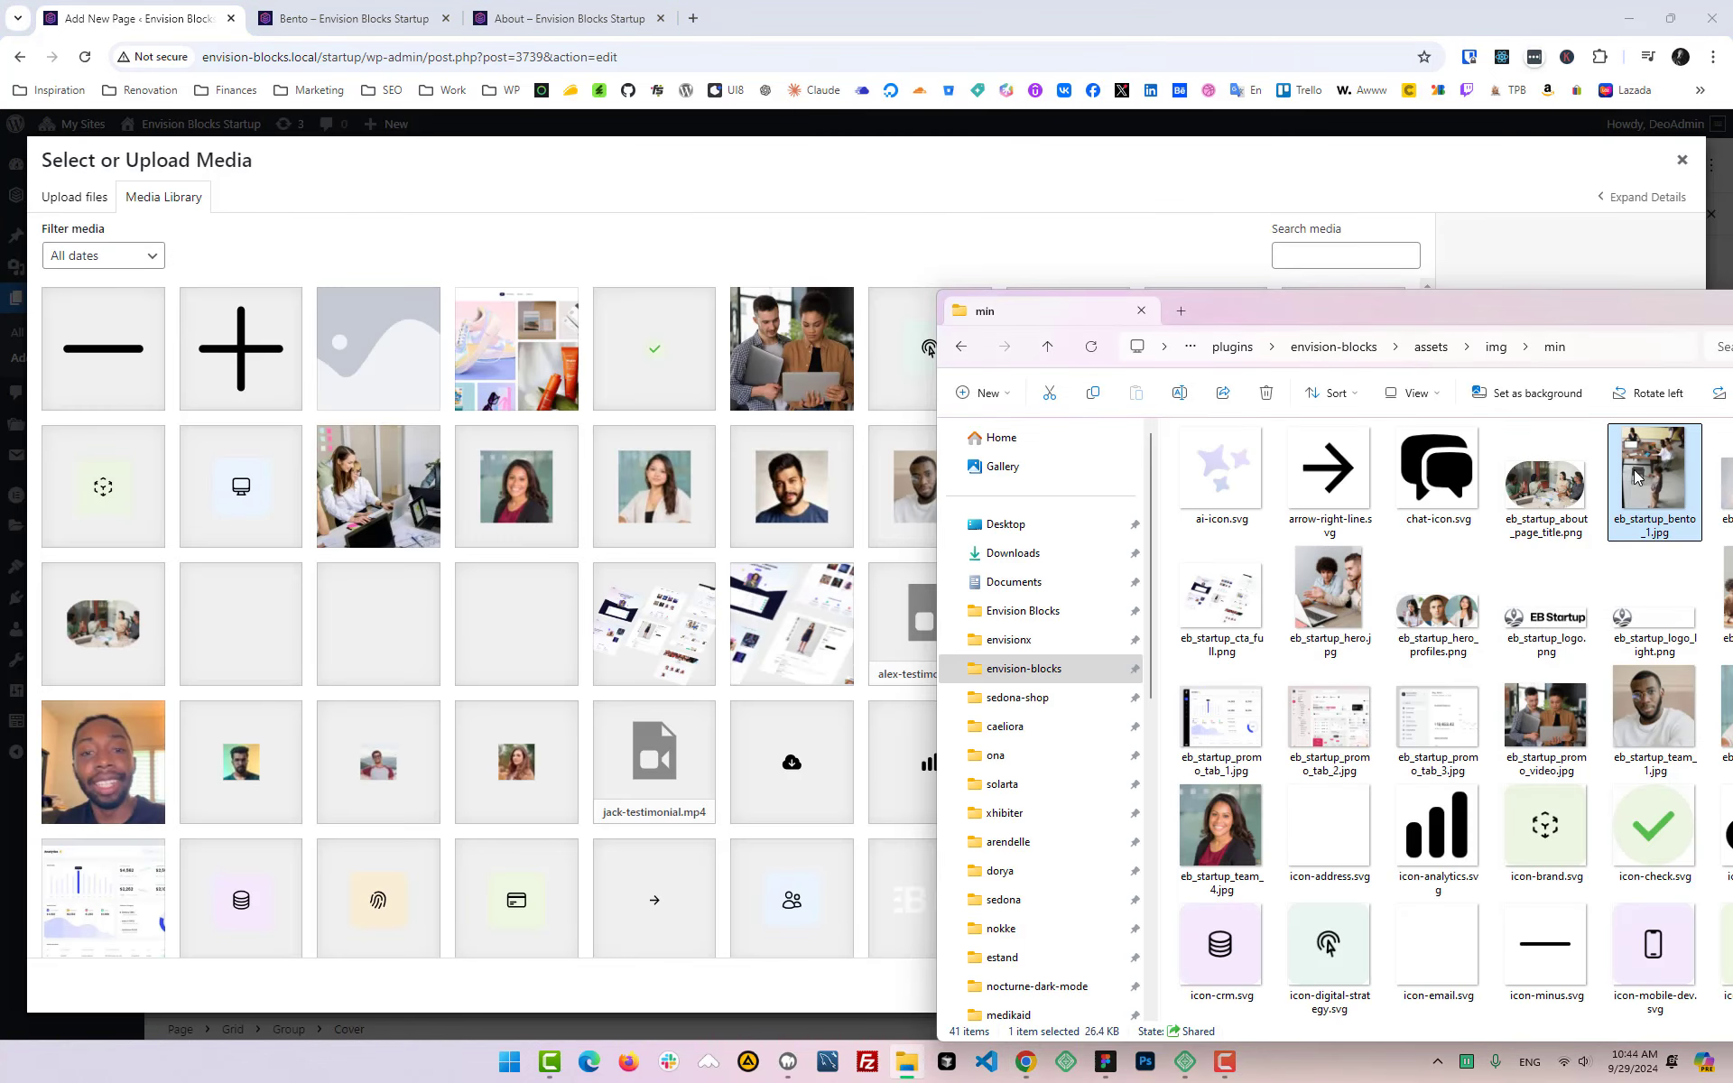
pyautogui.moveTo(593, 411)
pyautogui.mouseDown()
pyautogui.moveTo(533, 361)
pyautogui.moveTo(561, 406)
pyautogui.mouseUp()
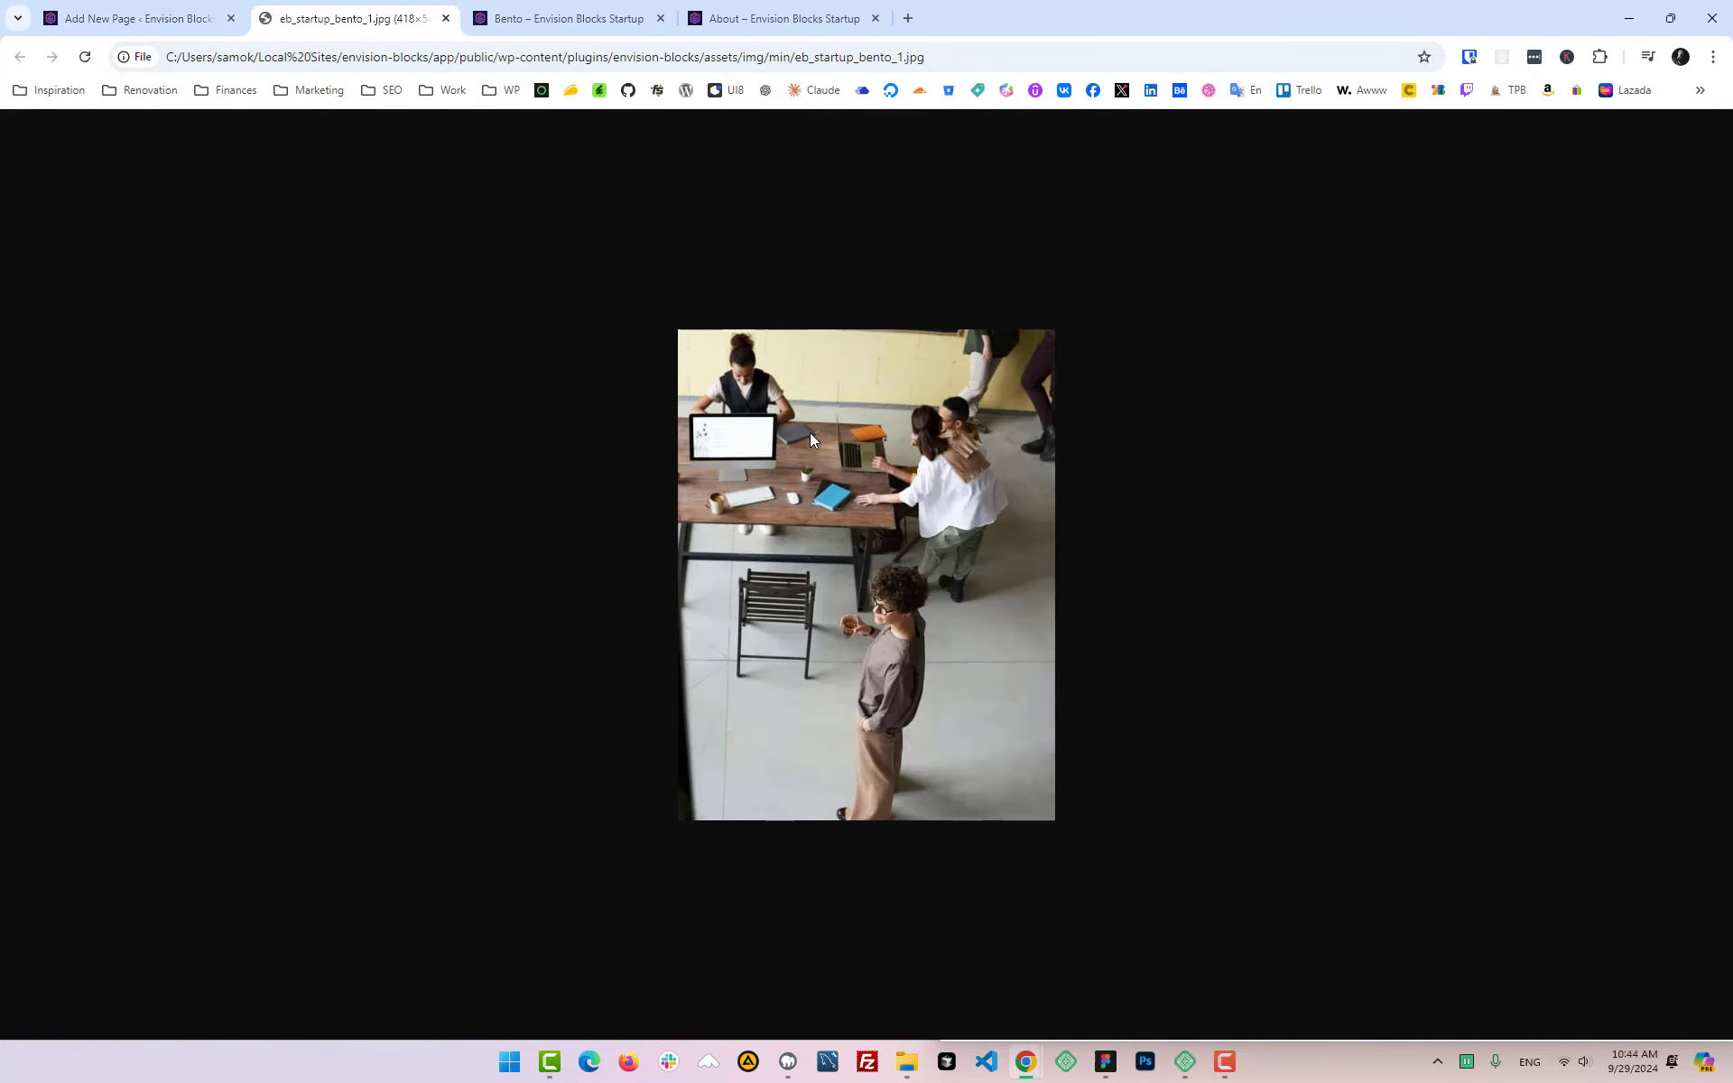
pyautogui.click(220, 20)
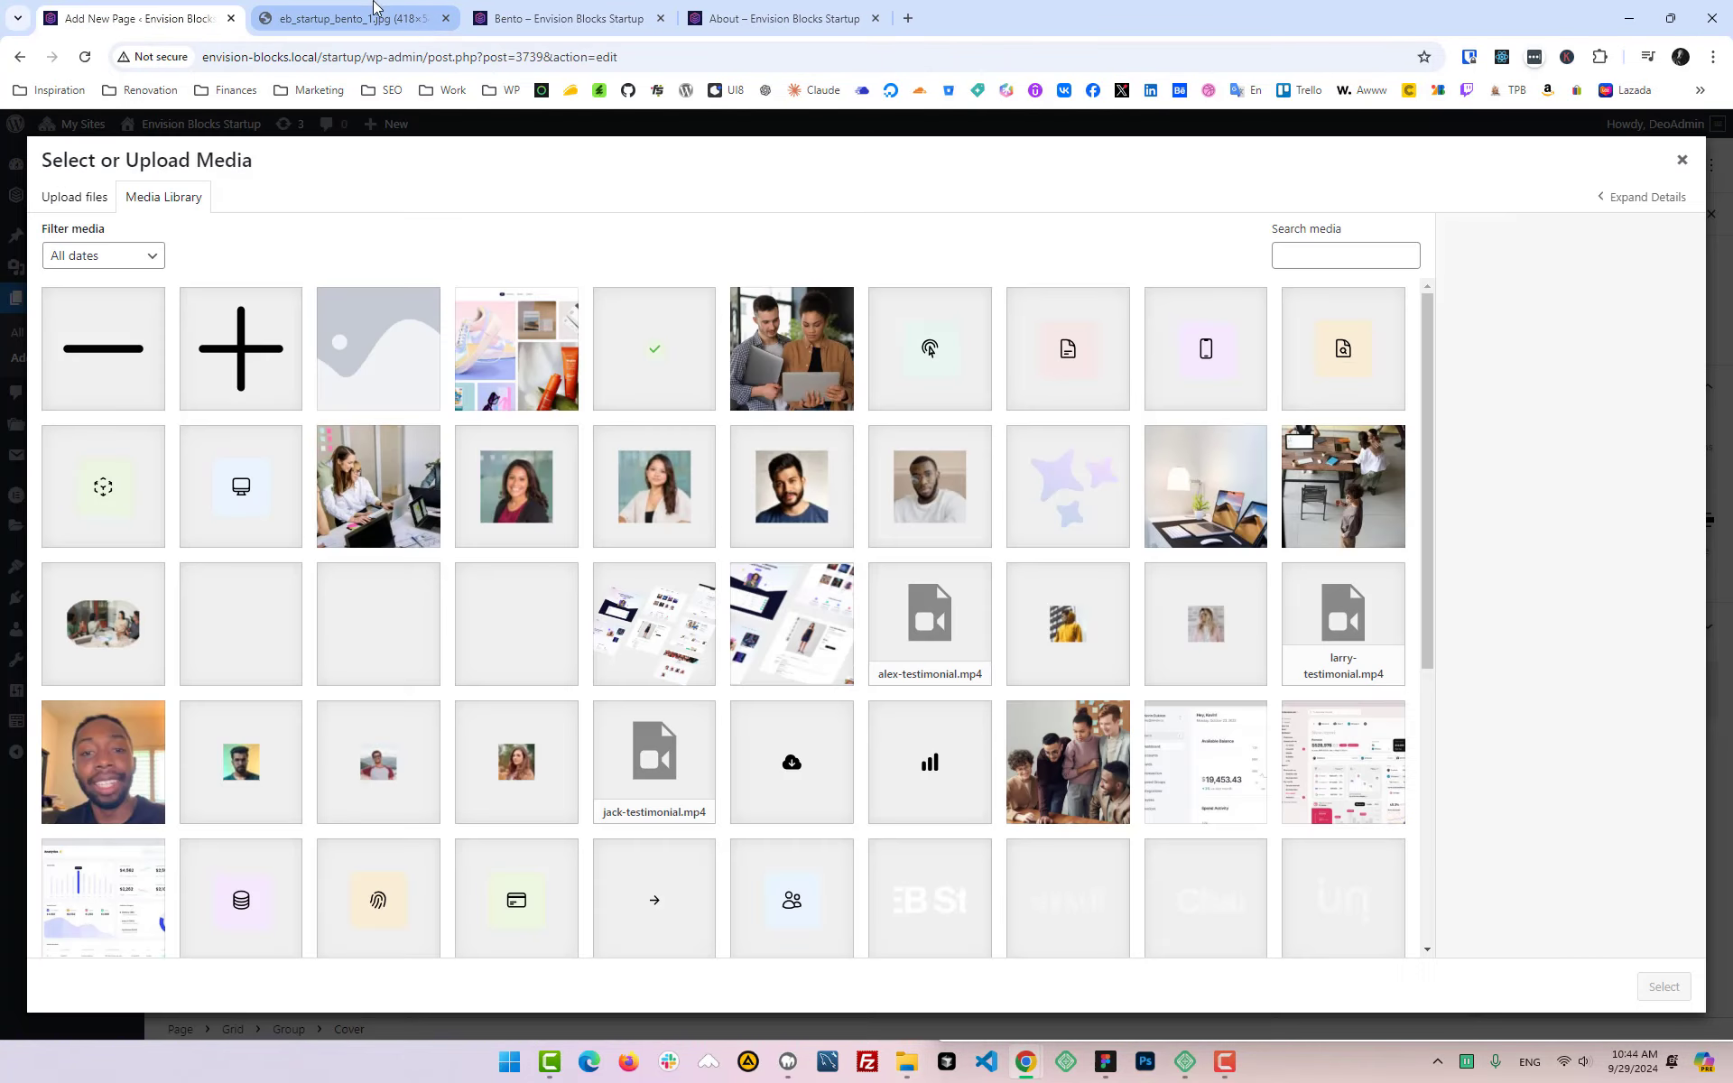
pyautogui.click(344, 30)
pyautogui.click(181, 7)
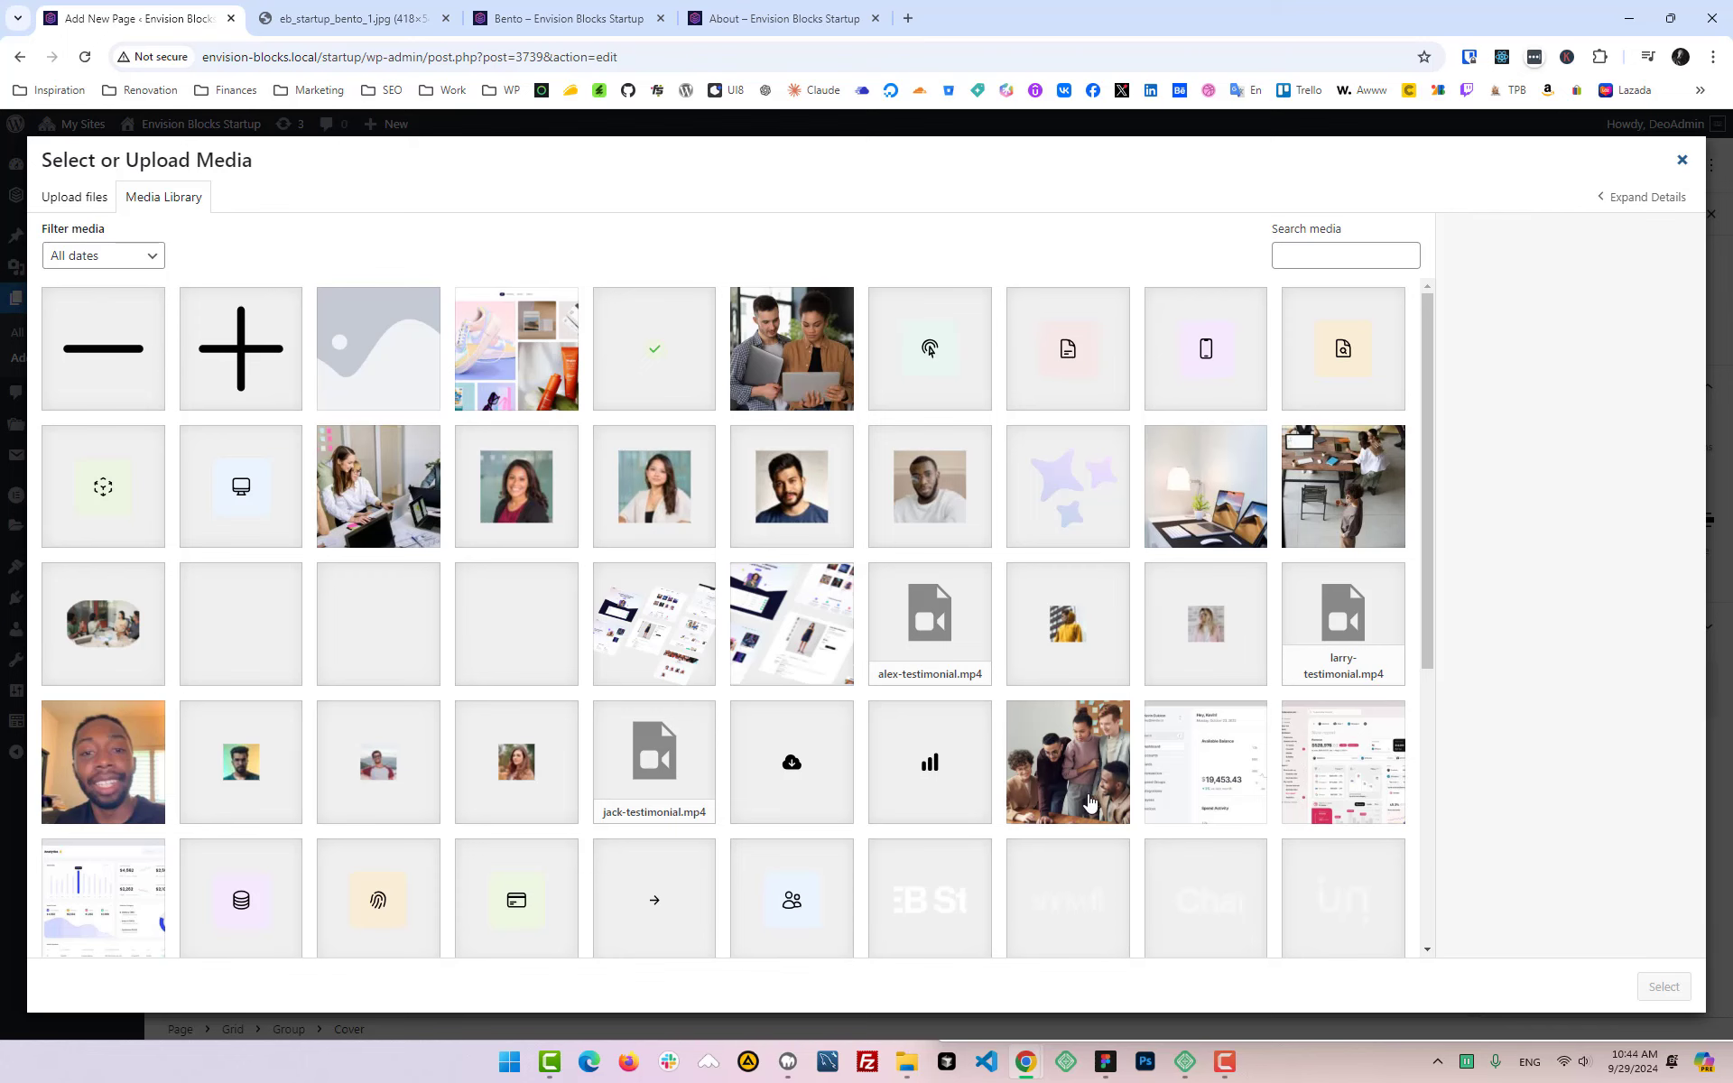
pyautogui.click(906, 1061)
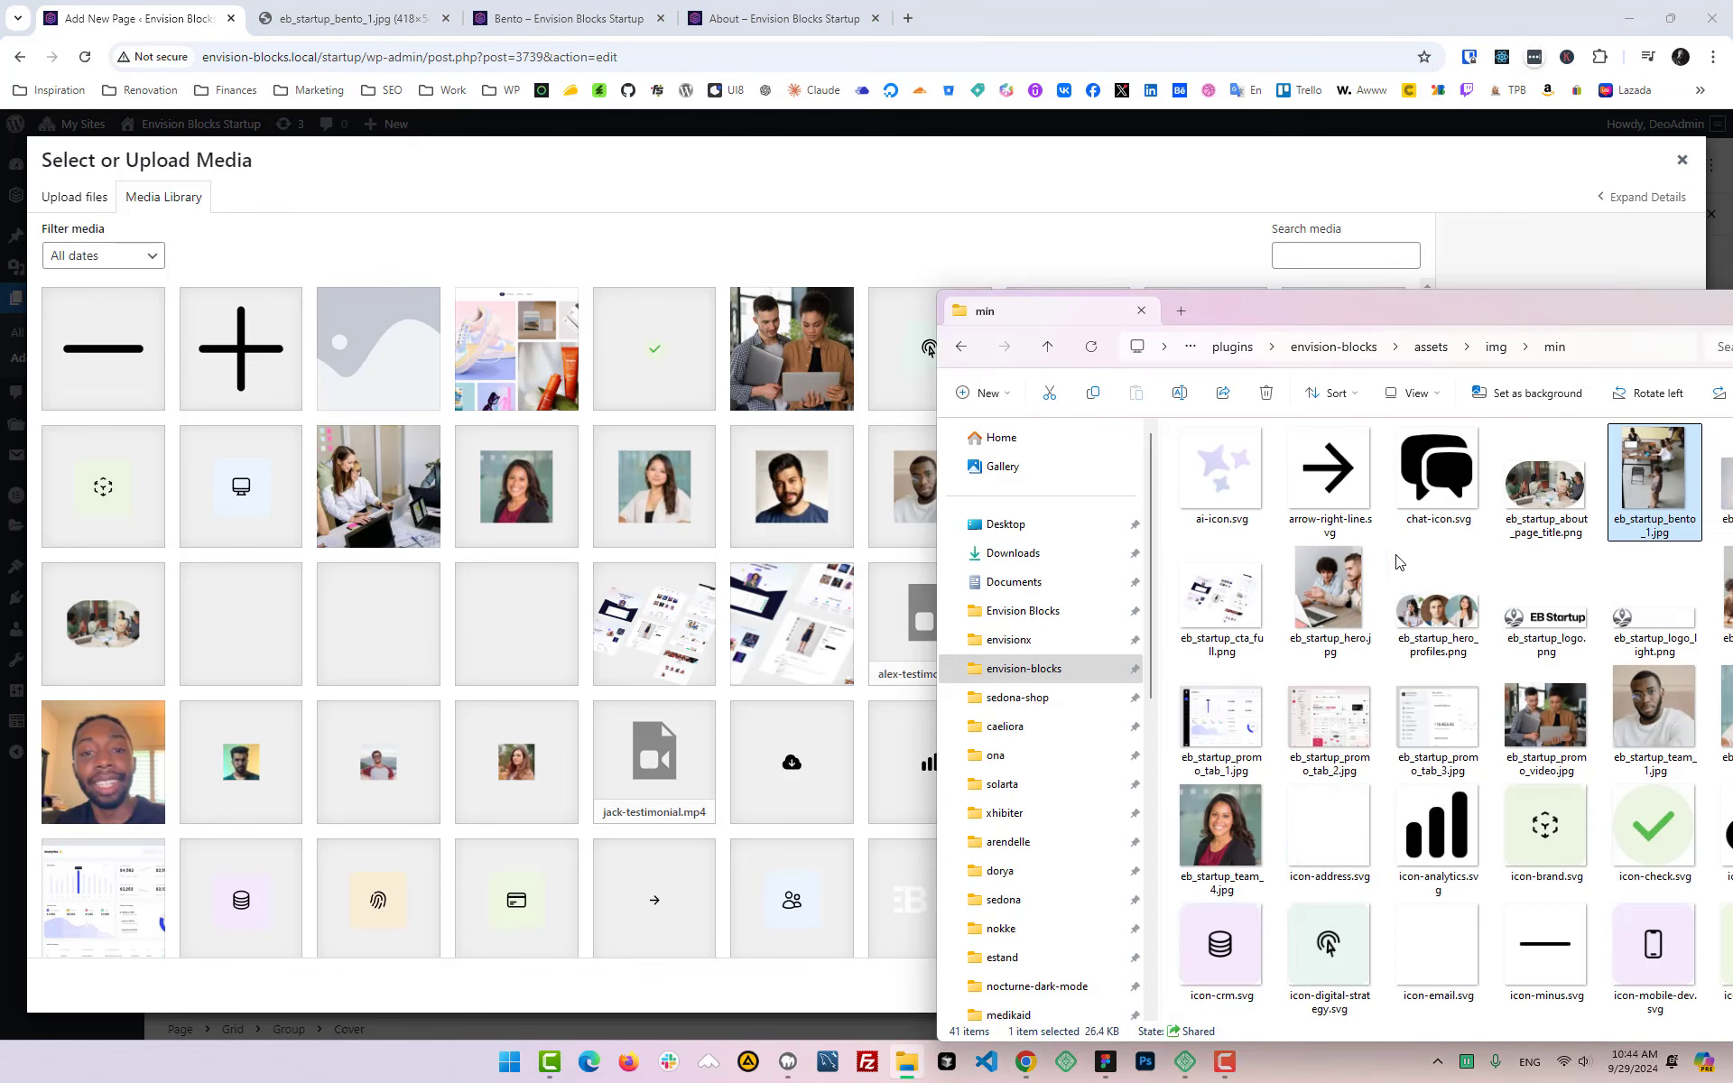
pyautogui.moveTo(1615, 481); pyautogui.dragTo(668, 538)
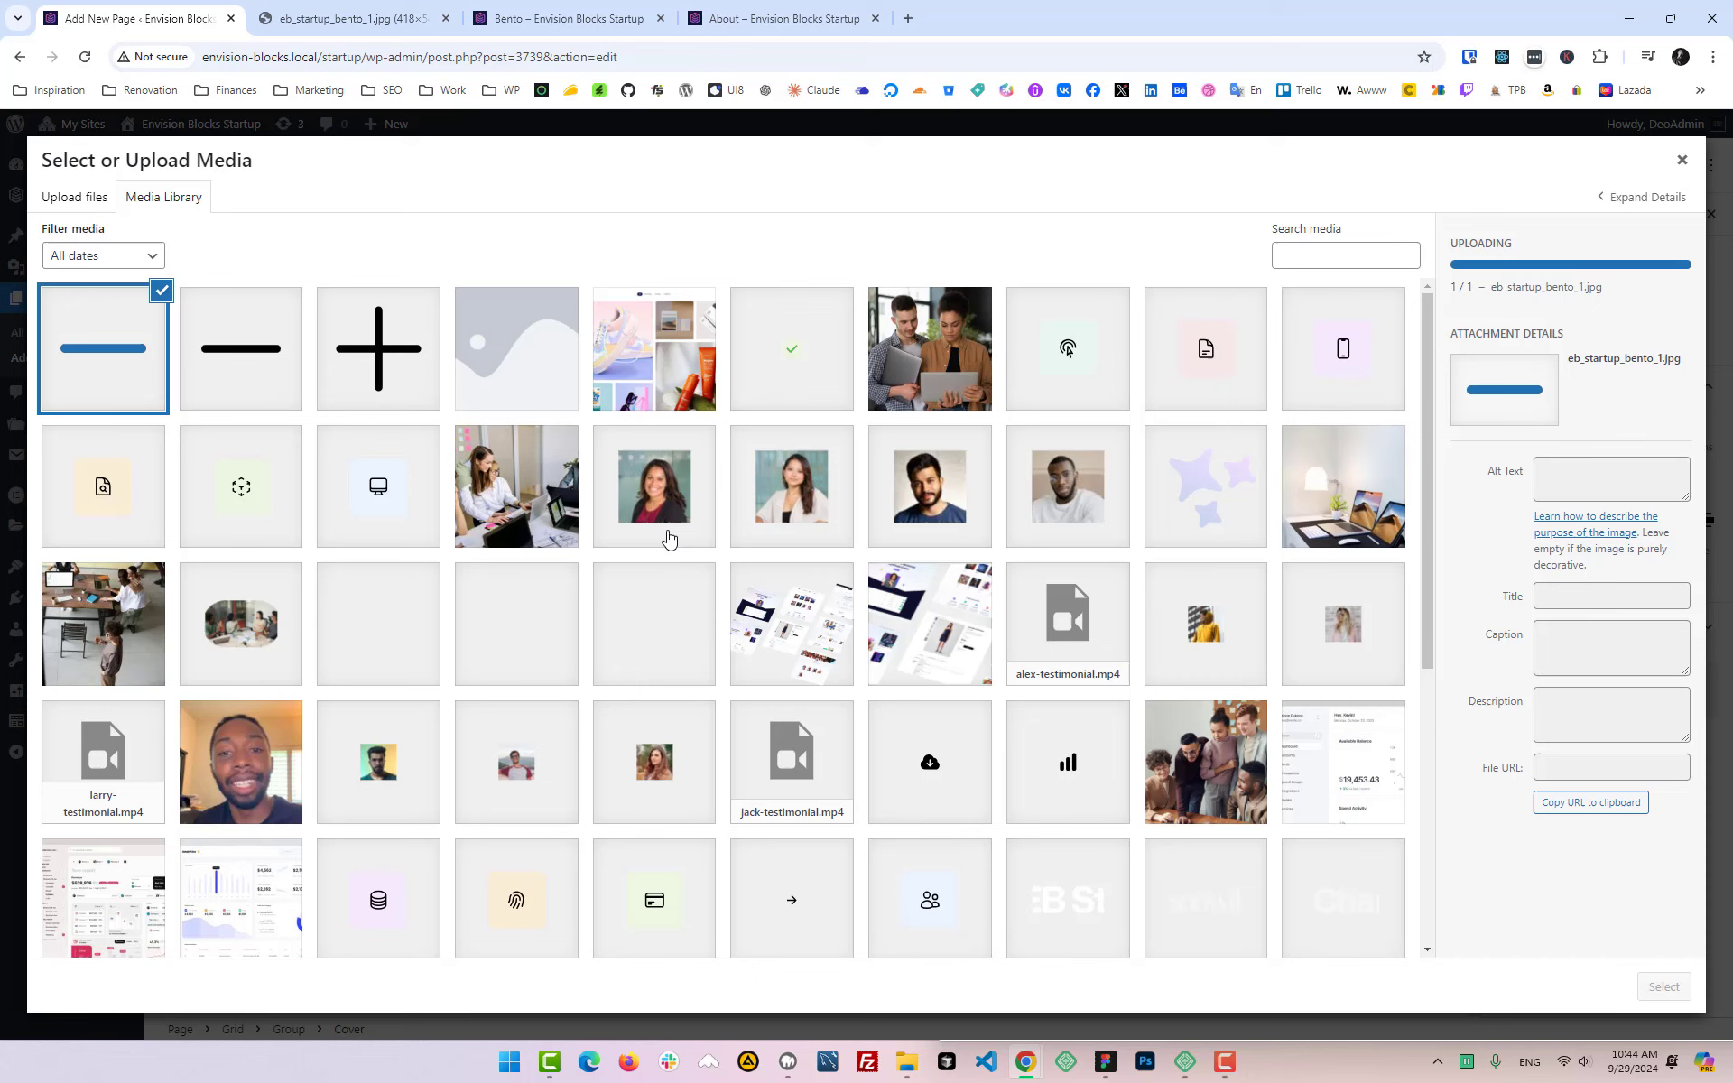
pyautogui.click(1661, 988)
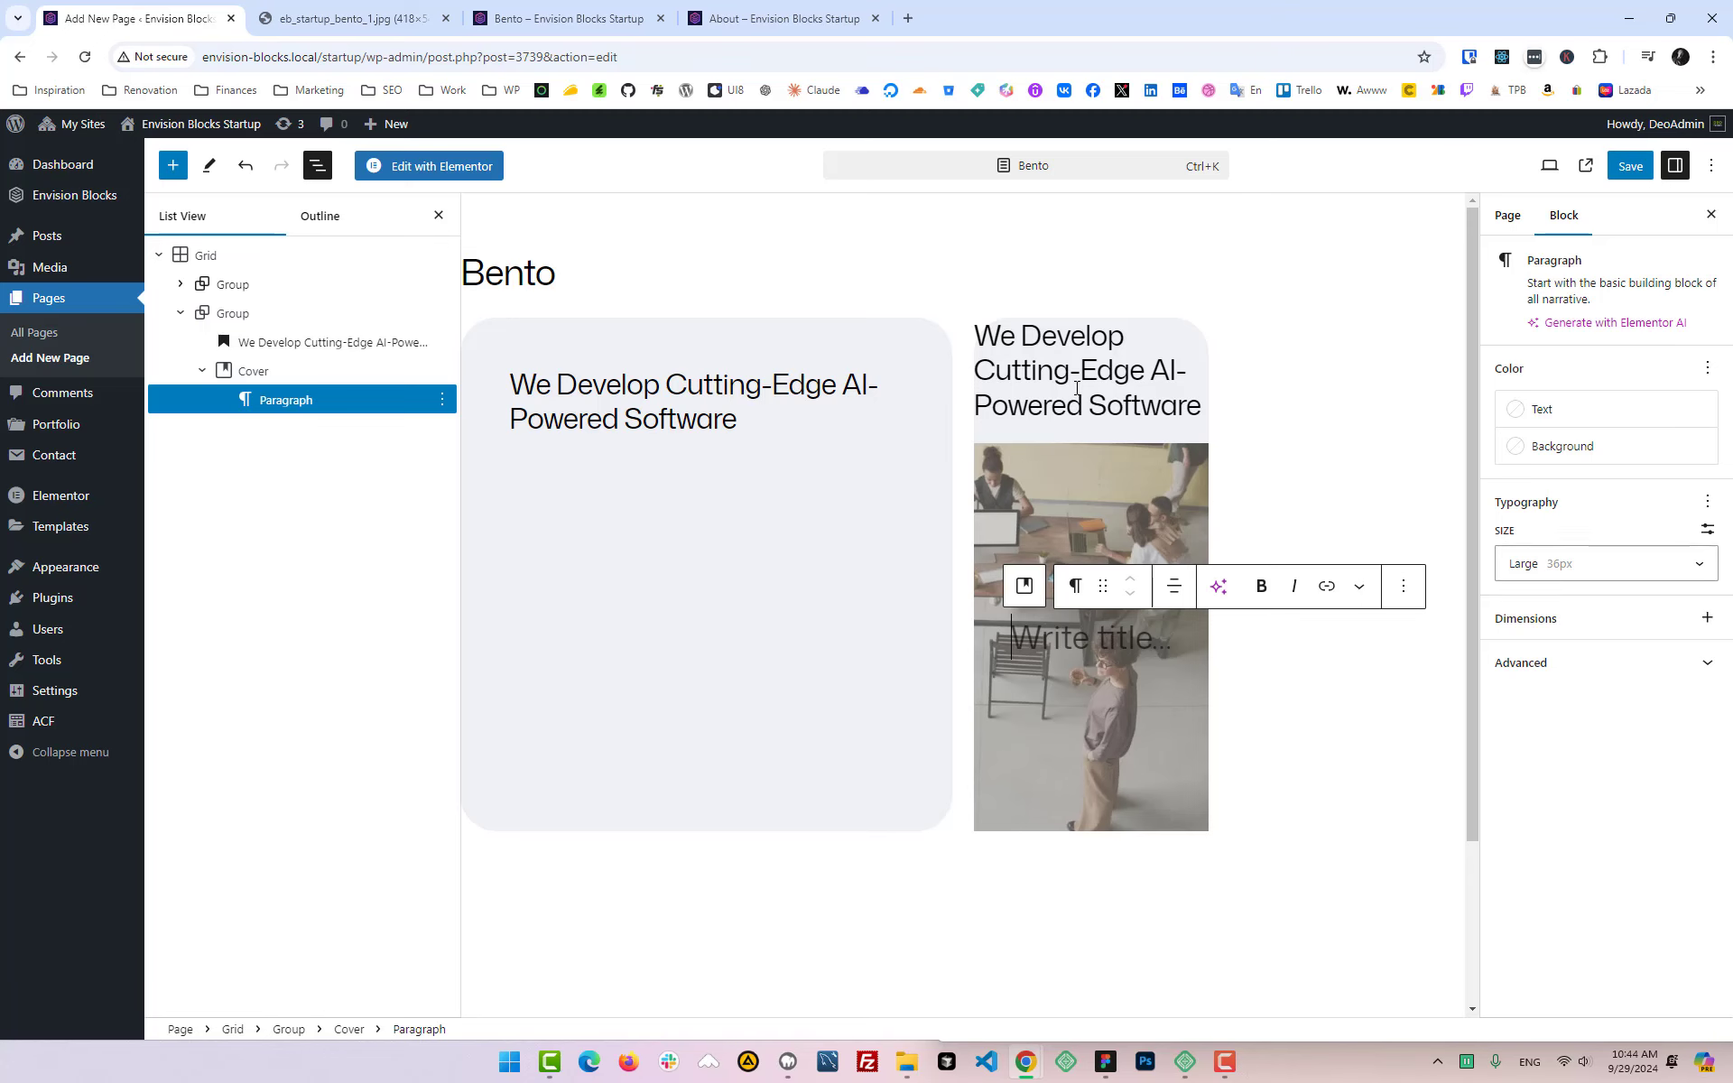
# Step: Copy the second group's heading text into the title paragraph inside the Cover
pyautogui.tripleClick(1077, 389)
pyautogui.hotkey('ctrl', 'c')
pyautogui.click(1103, 636)
pyautogui.hotkey('ctrl', 'v')
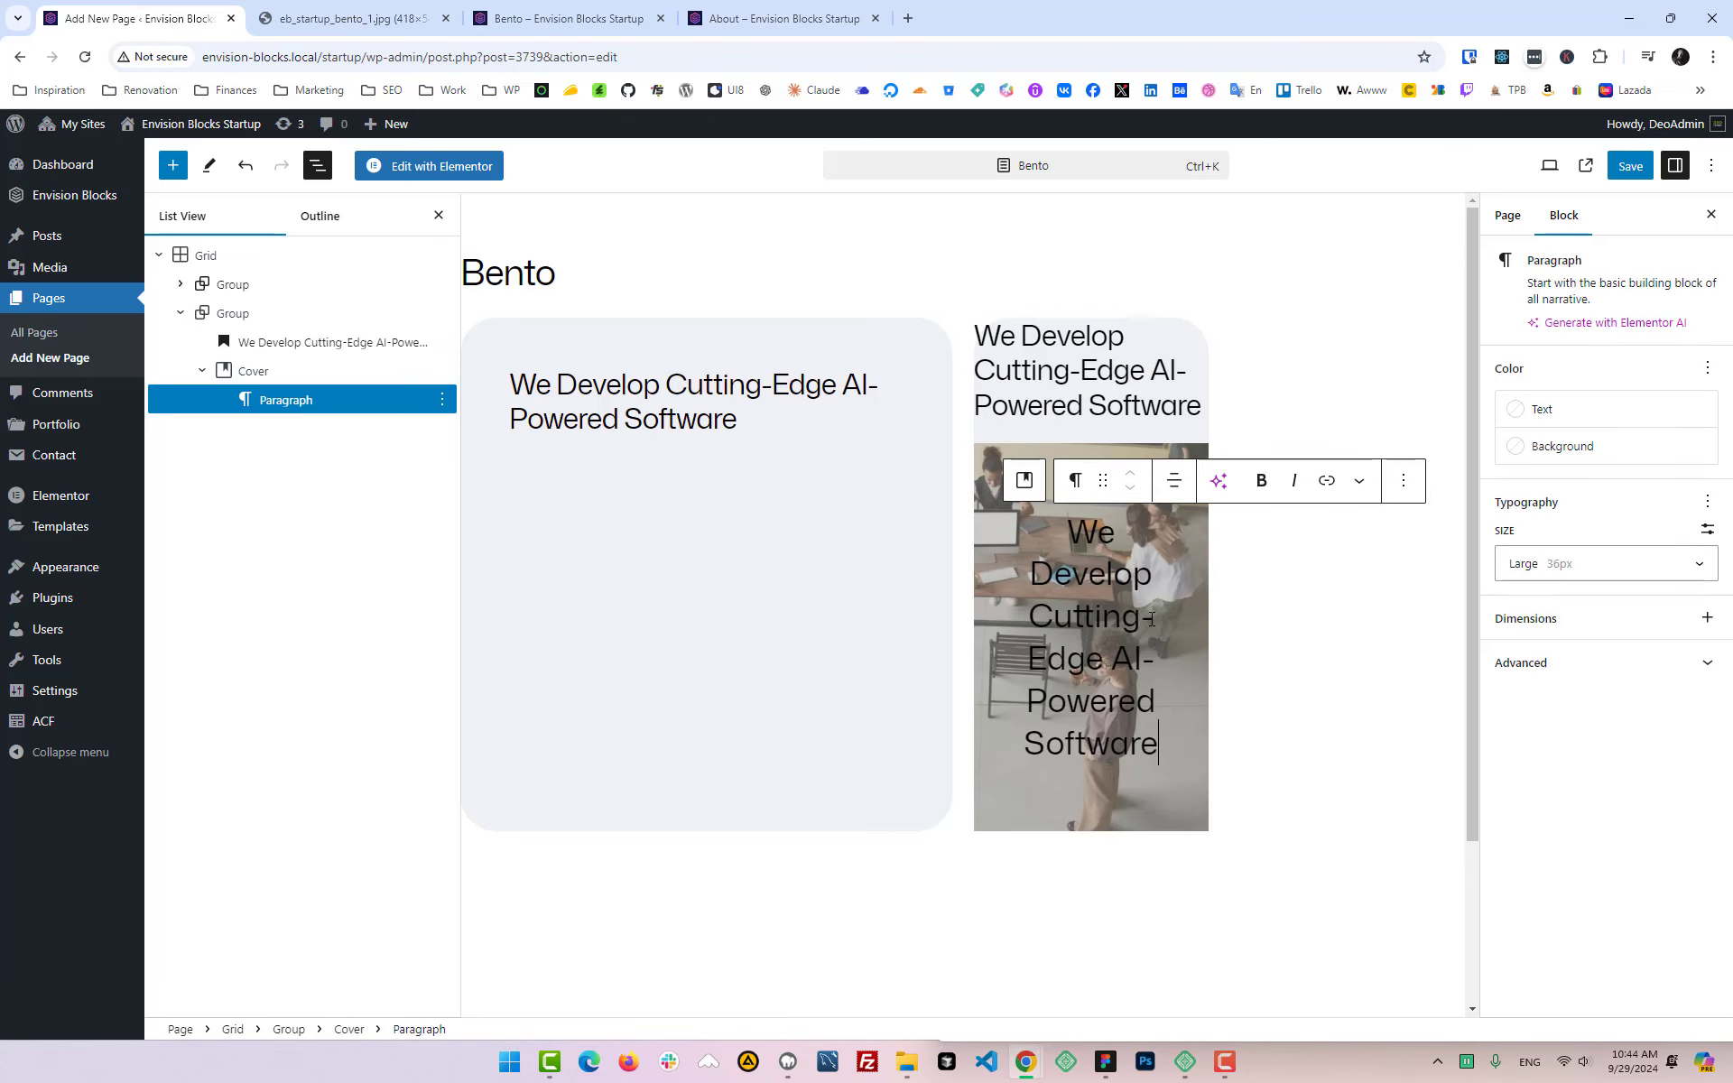
# Step: Check the text placement on the About page's image card and set the Cover's content position to bottom center
pyautogui.click(768, 18)
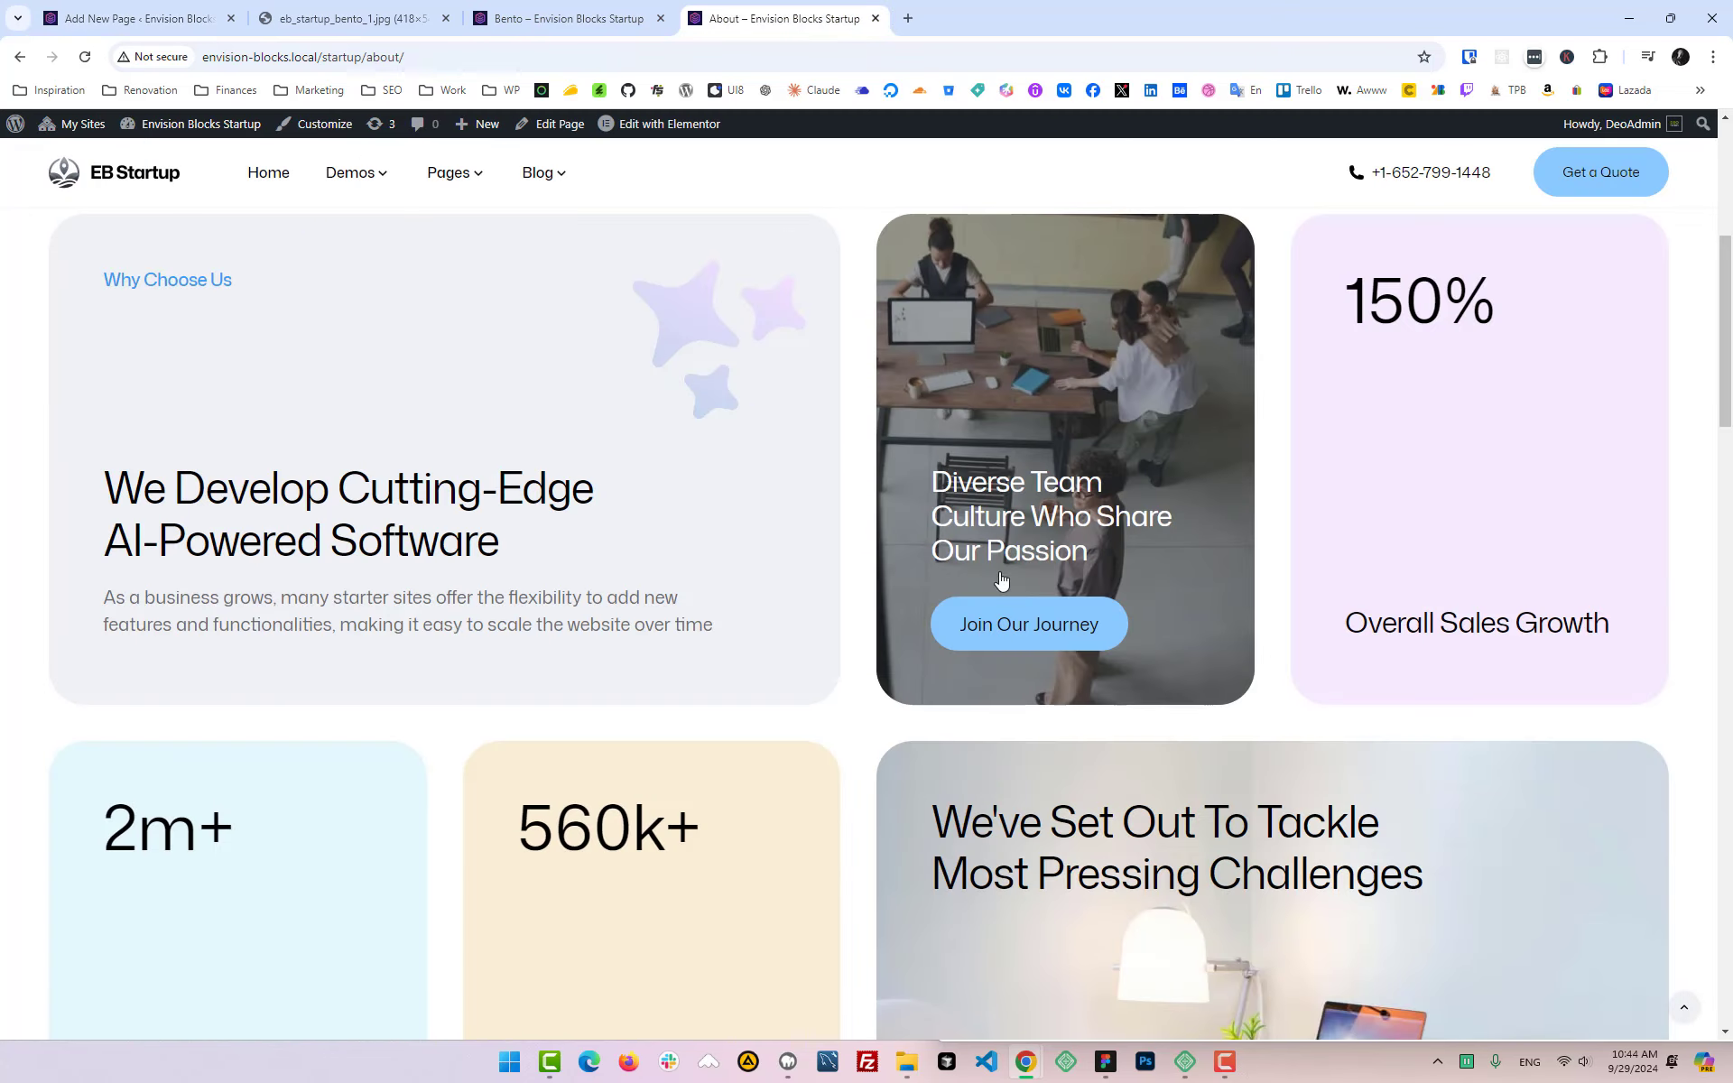
pyautogui.click(136, 18)
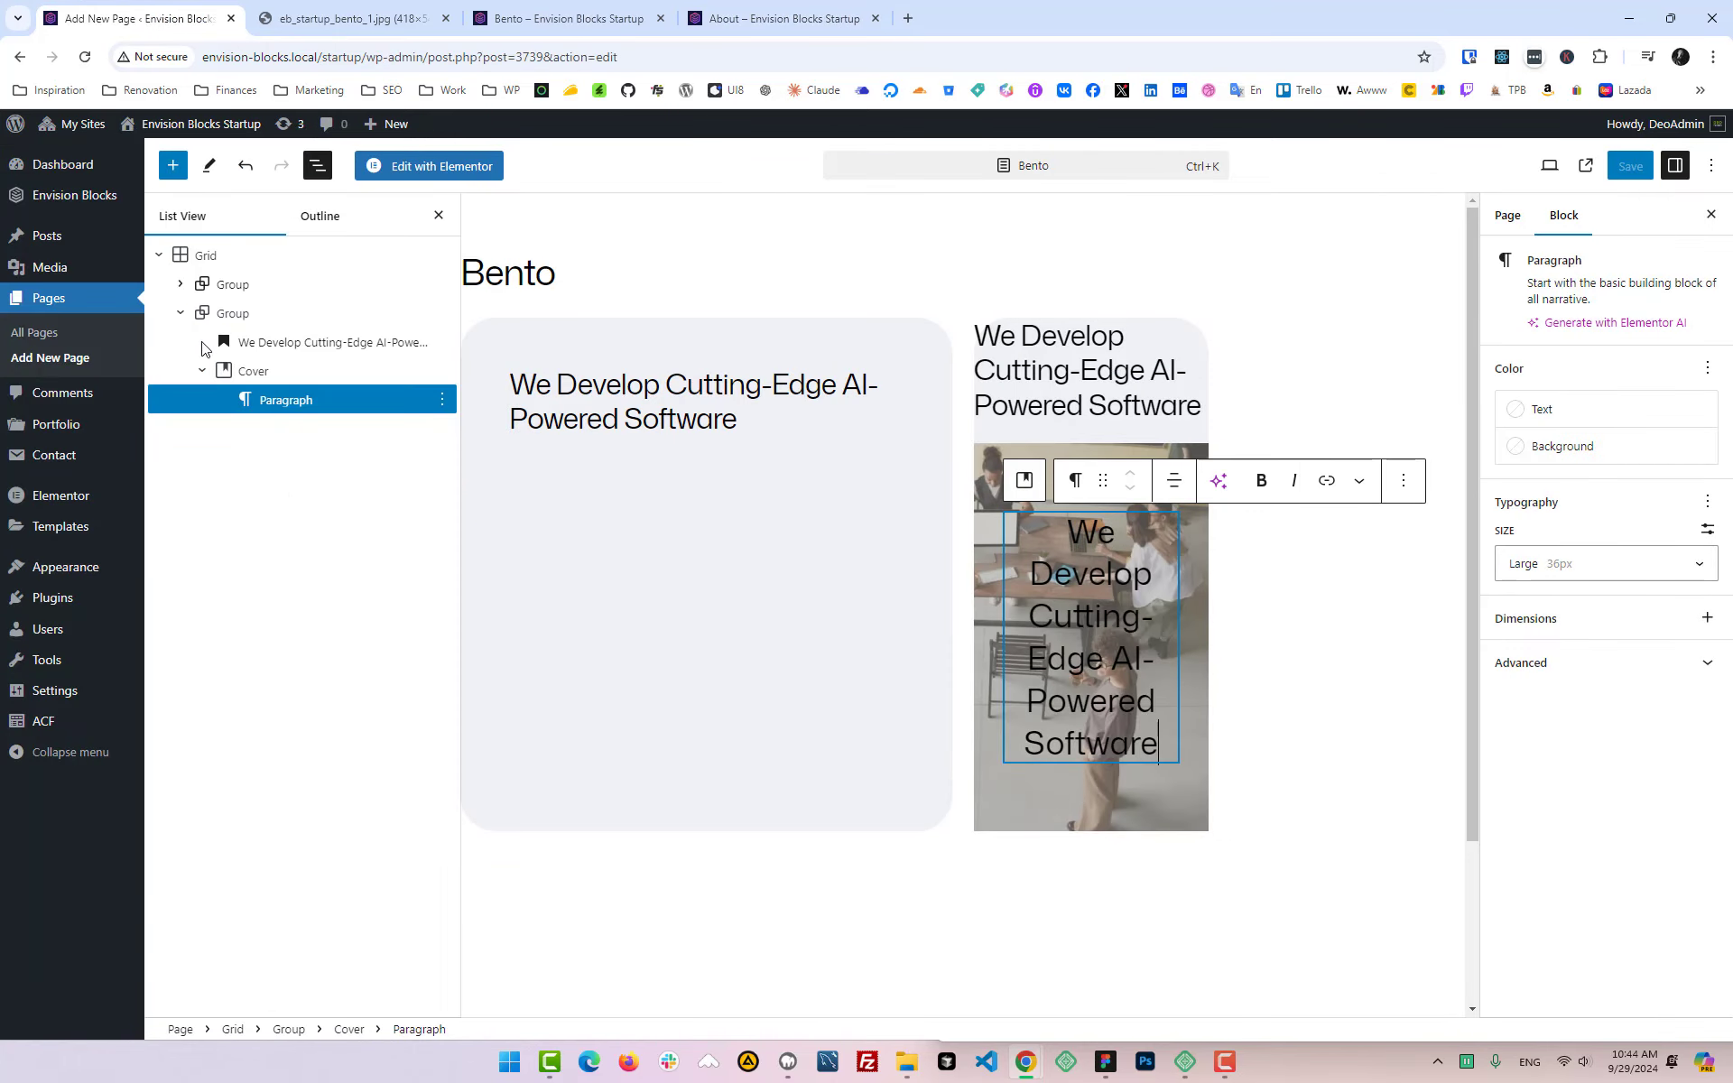
pyautogui.click(251, 371)
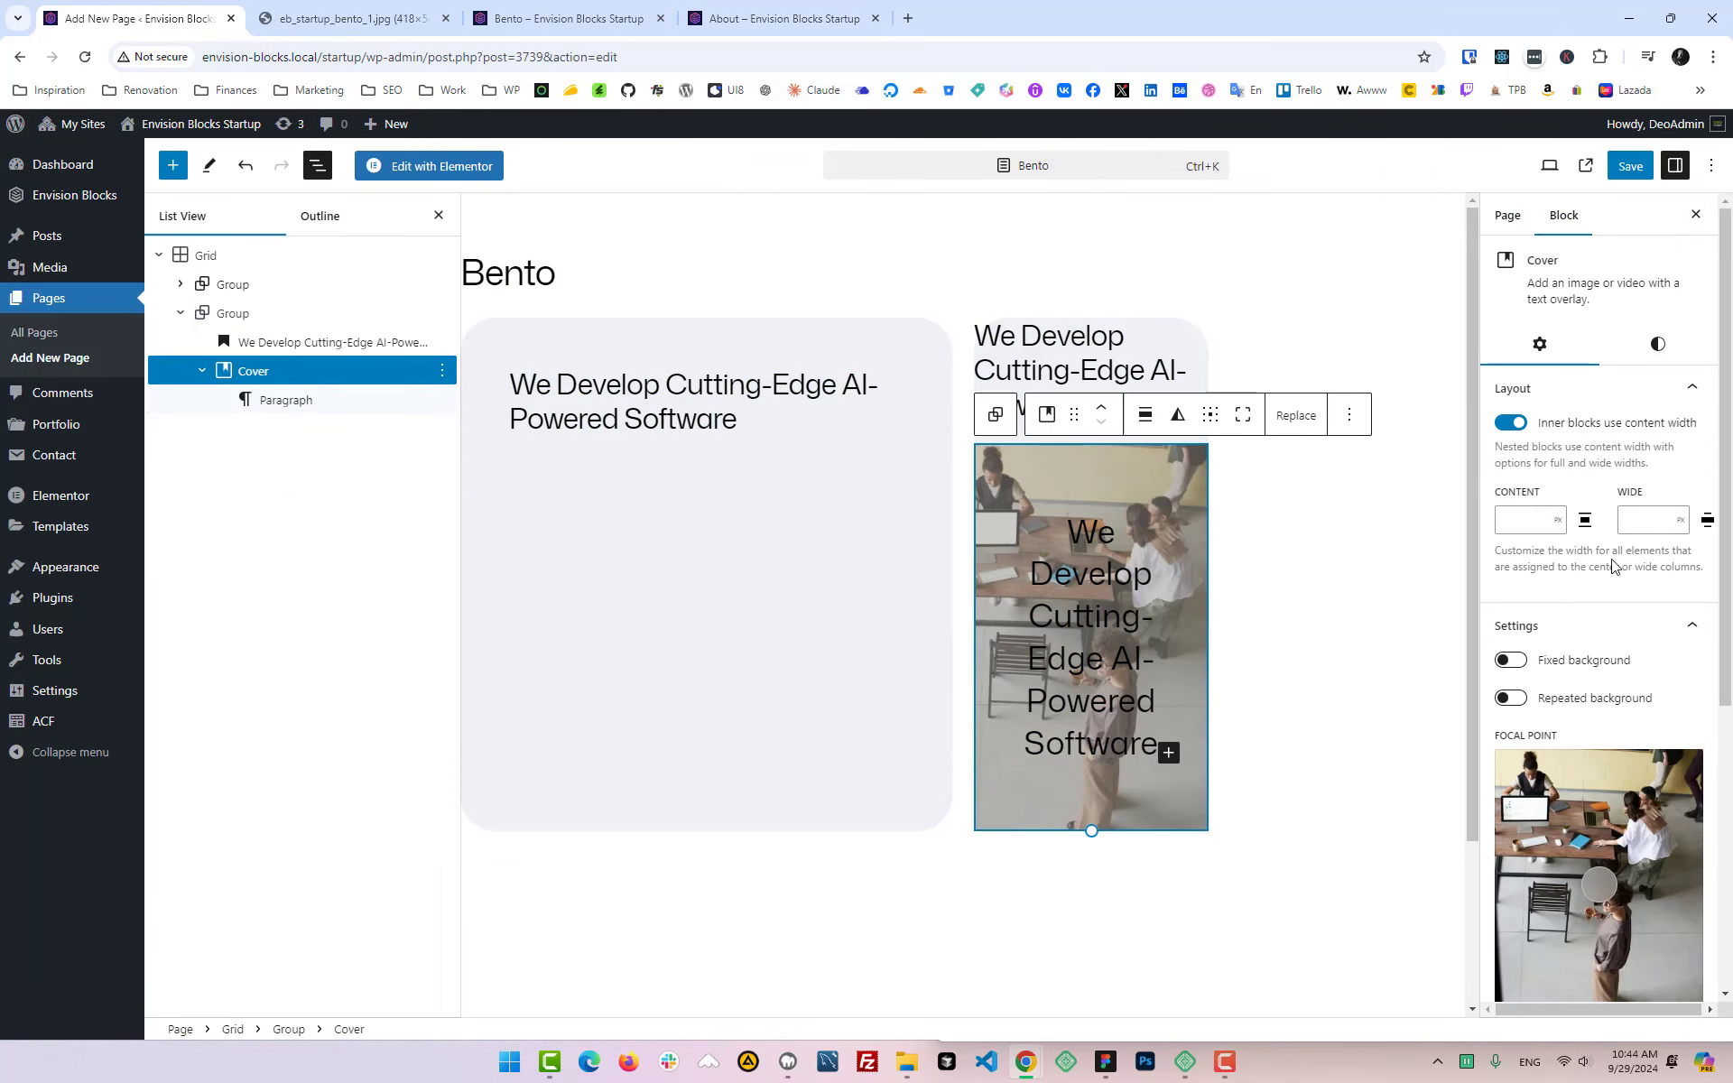
pyautogui.scroll(-5, 1615, 566)
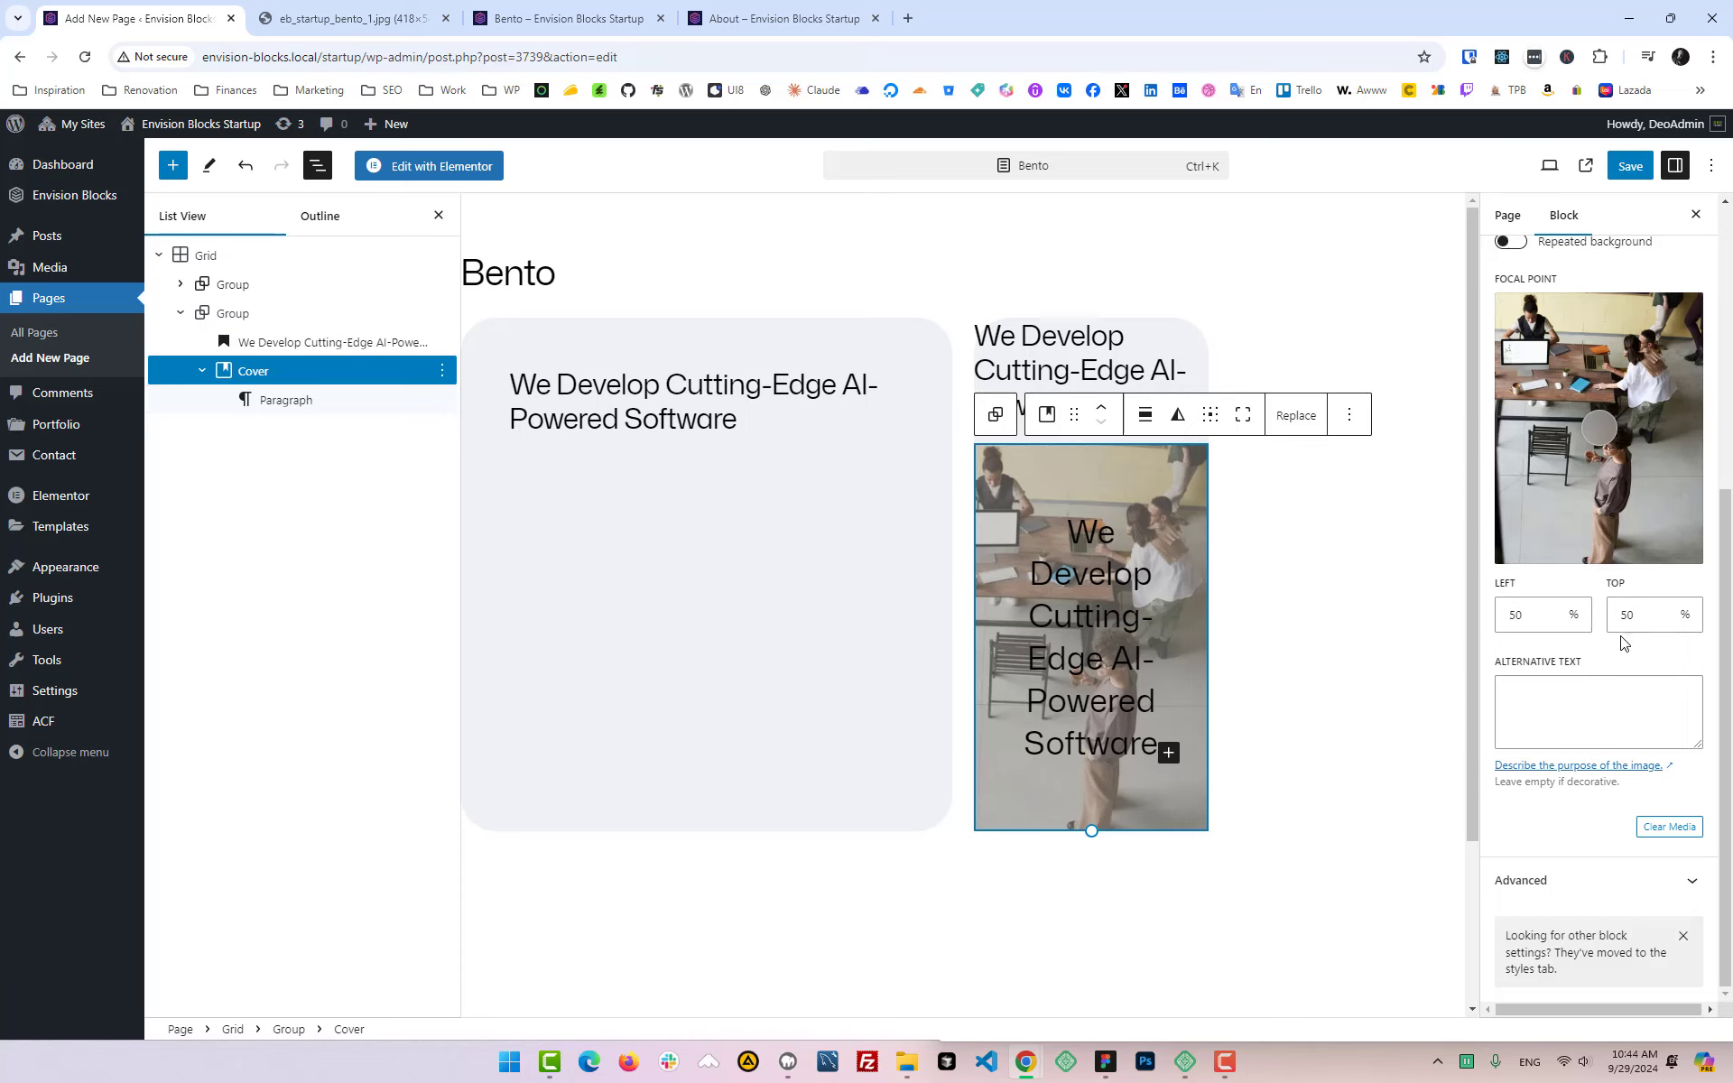
pyautogui.scroll(5, 1620, 642)
pyautogui.click(1211, 417)
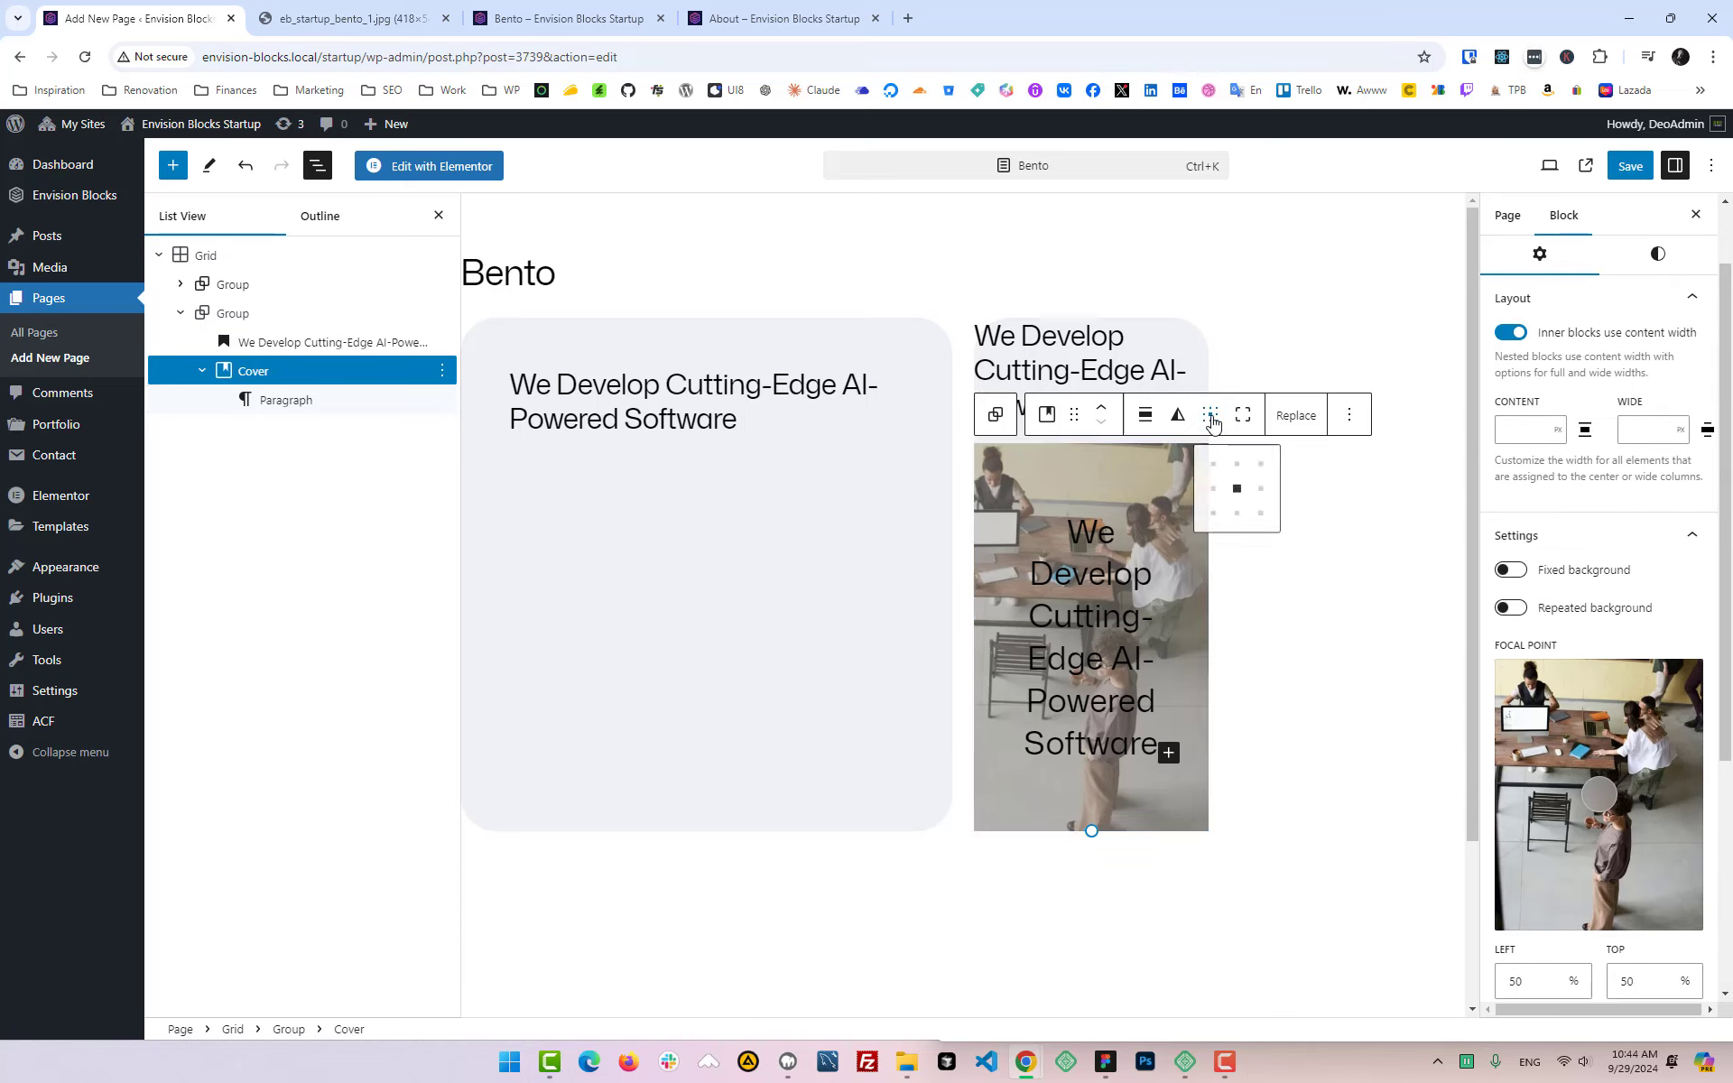
pyautogui.click(1243, 525)
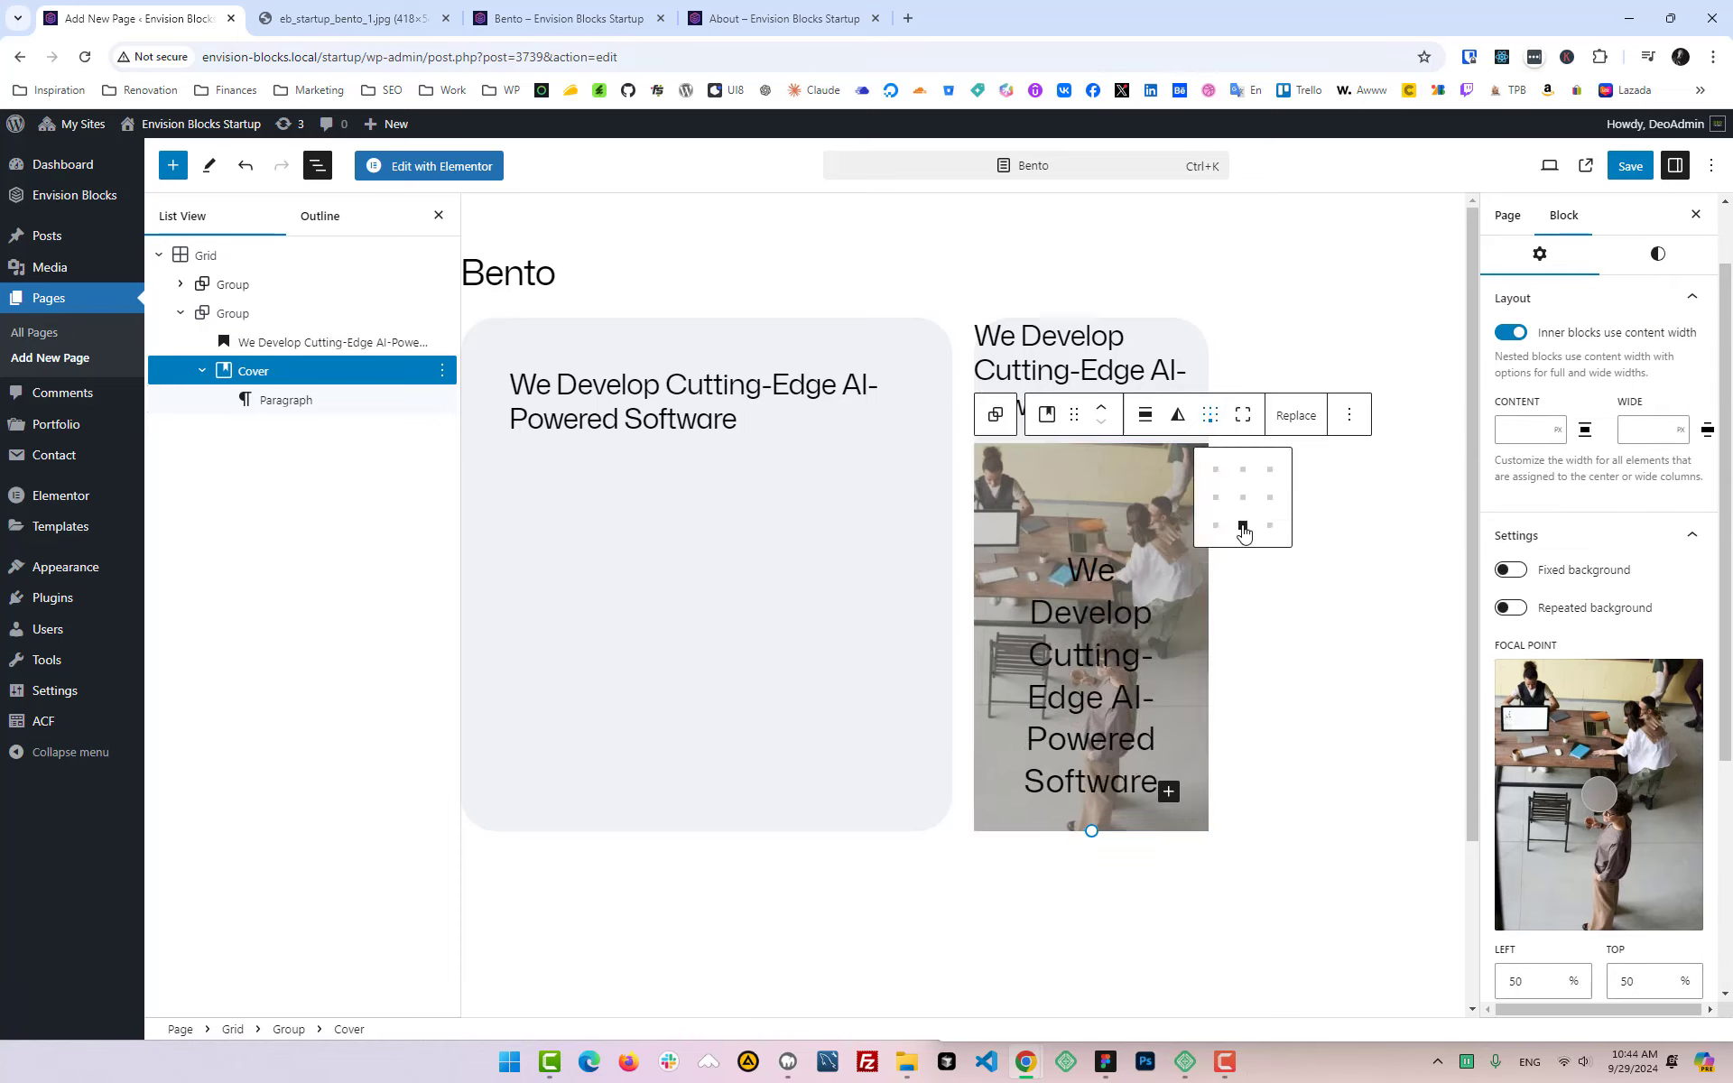
pyautogui.click(1070, 559)
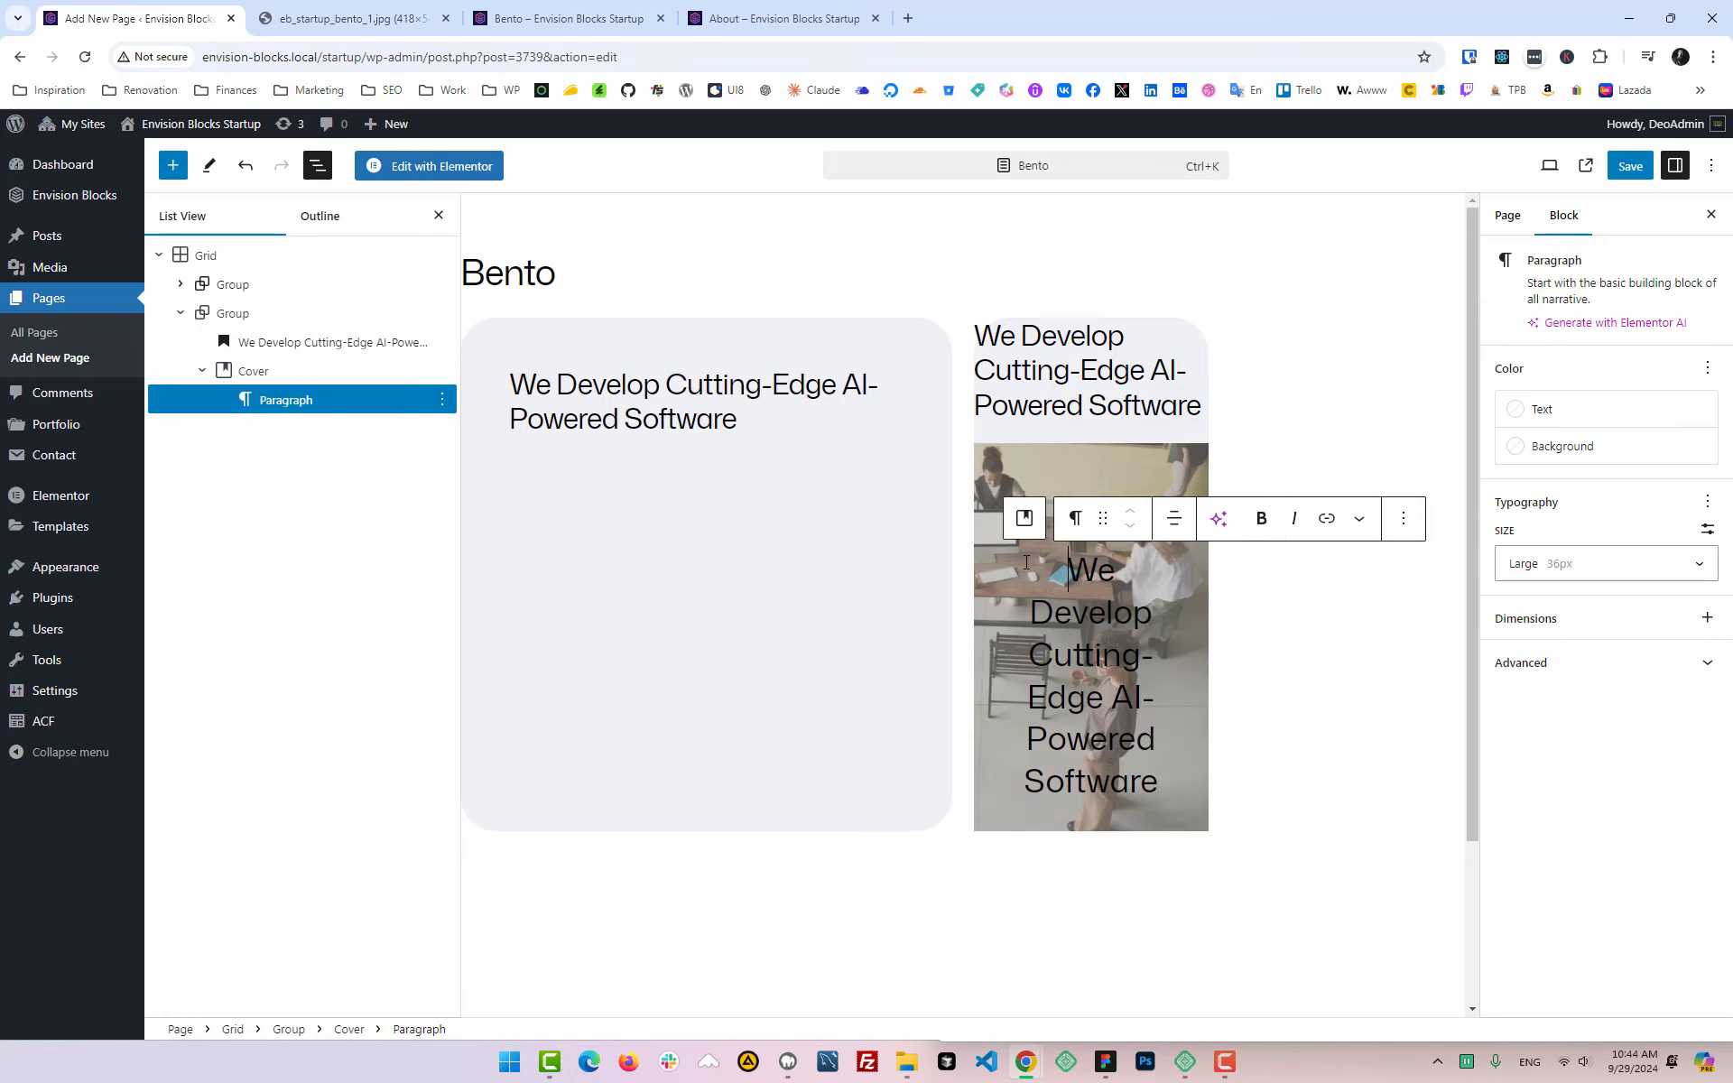
pyautogui.press('BackSpace')
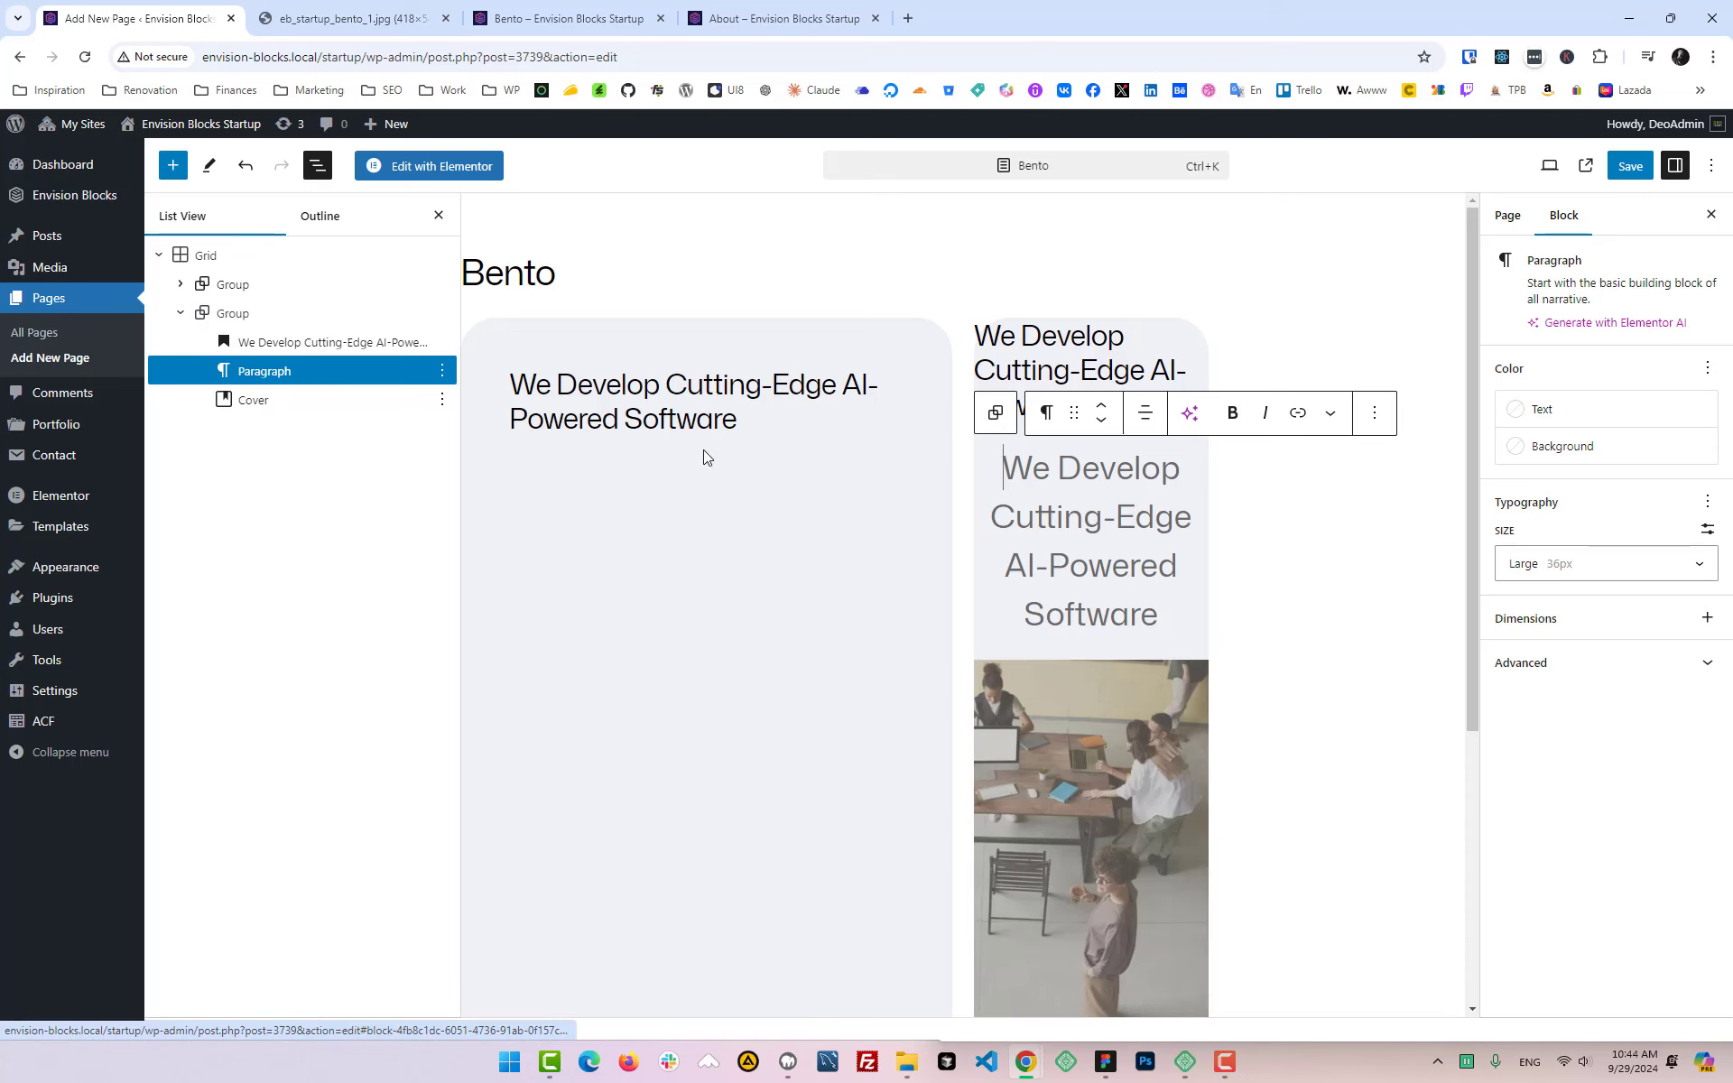
pyautogui.hotkey('ctrl', 'z')
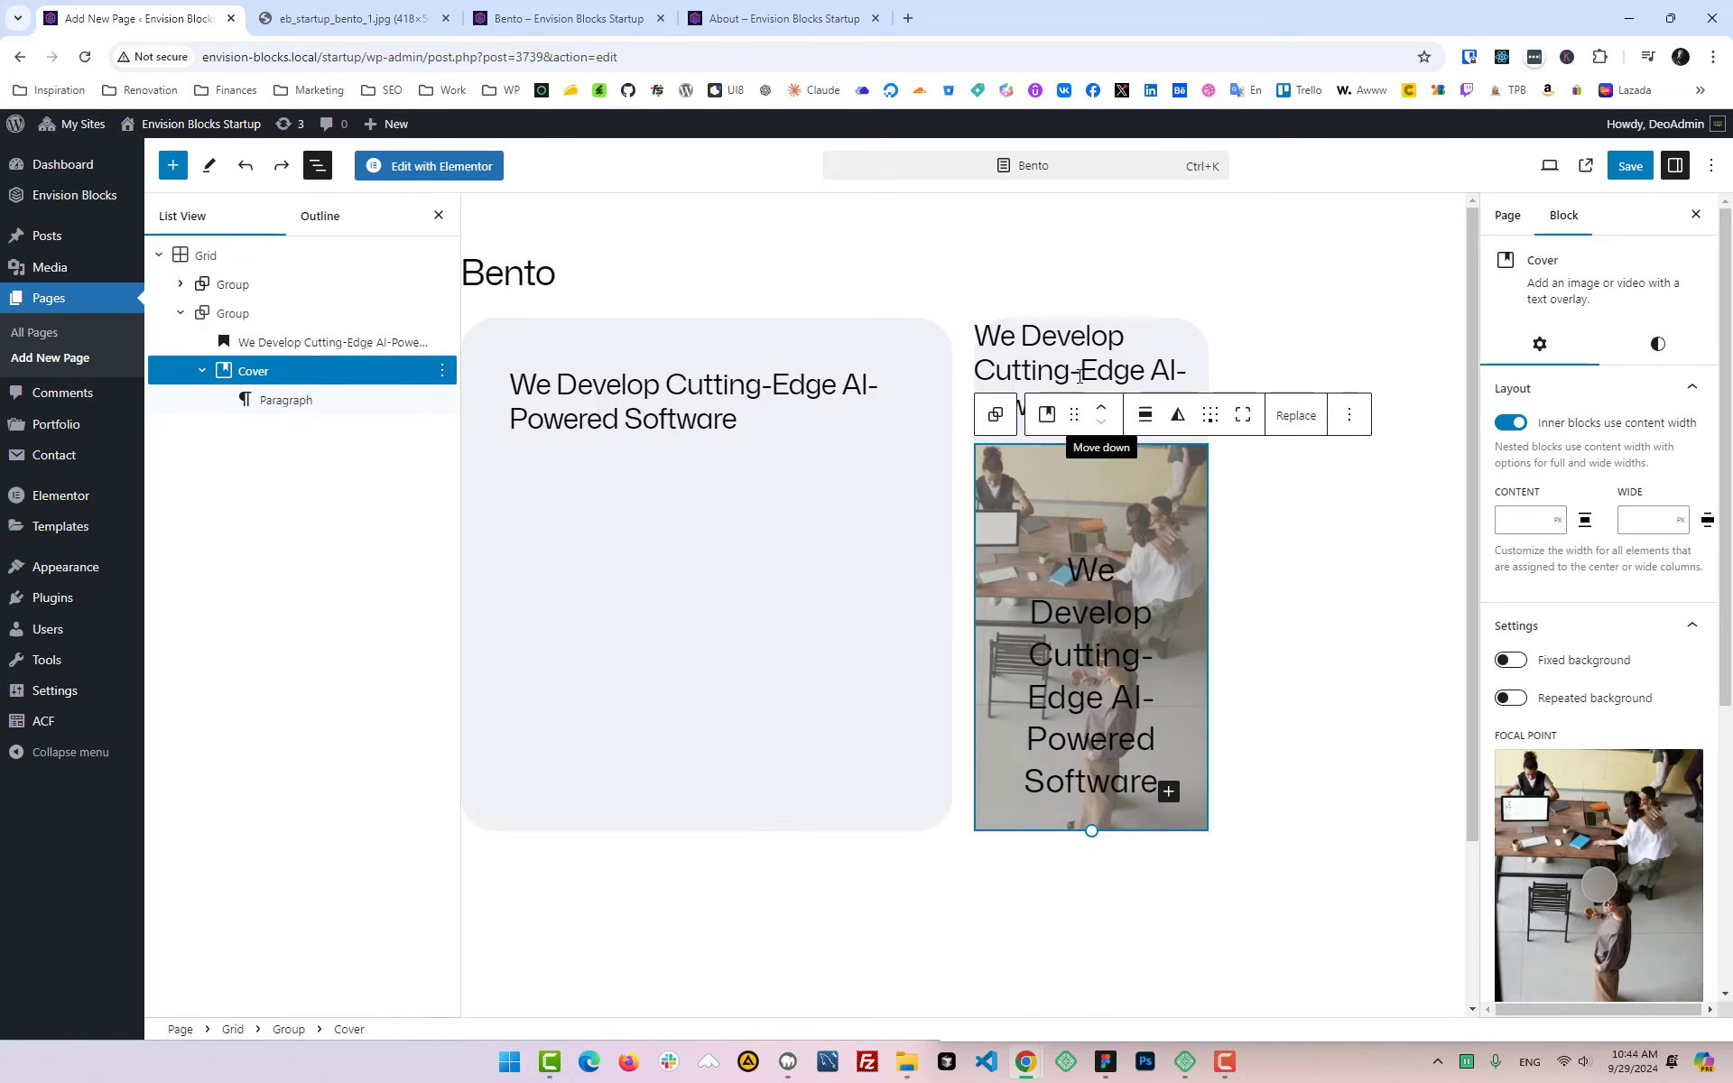
# Step: Delete the heading above the Cover in the second group
pyautogui.click(1097, 370)
pyautogui.rightClick(1096, 365)
pyautogui.press('Escape')
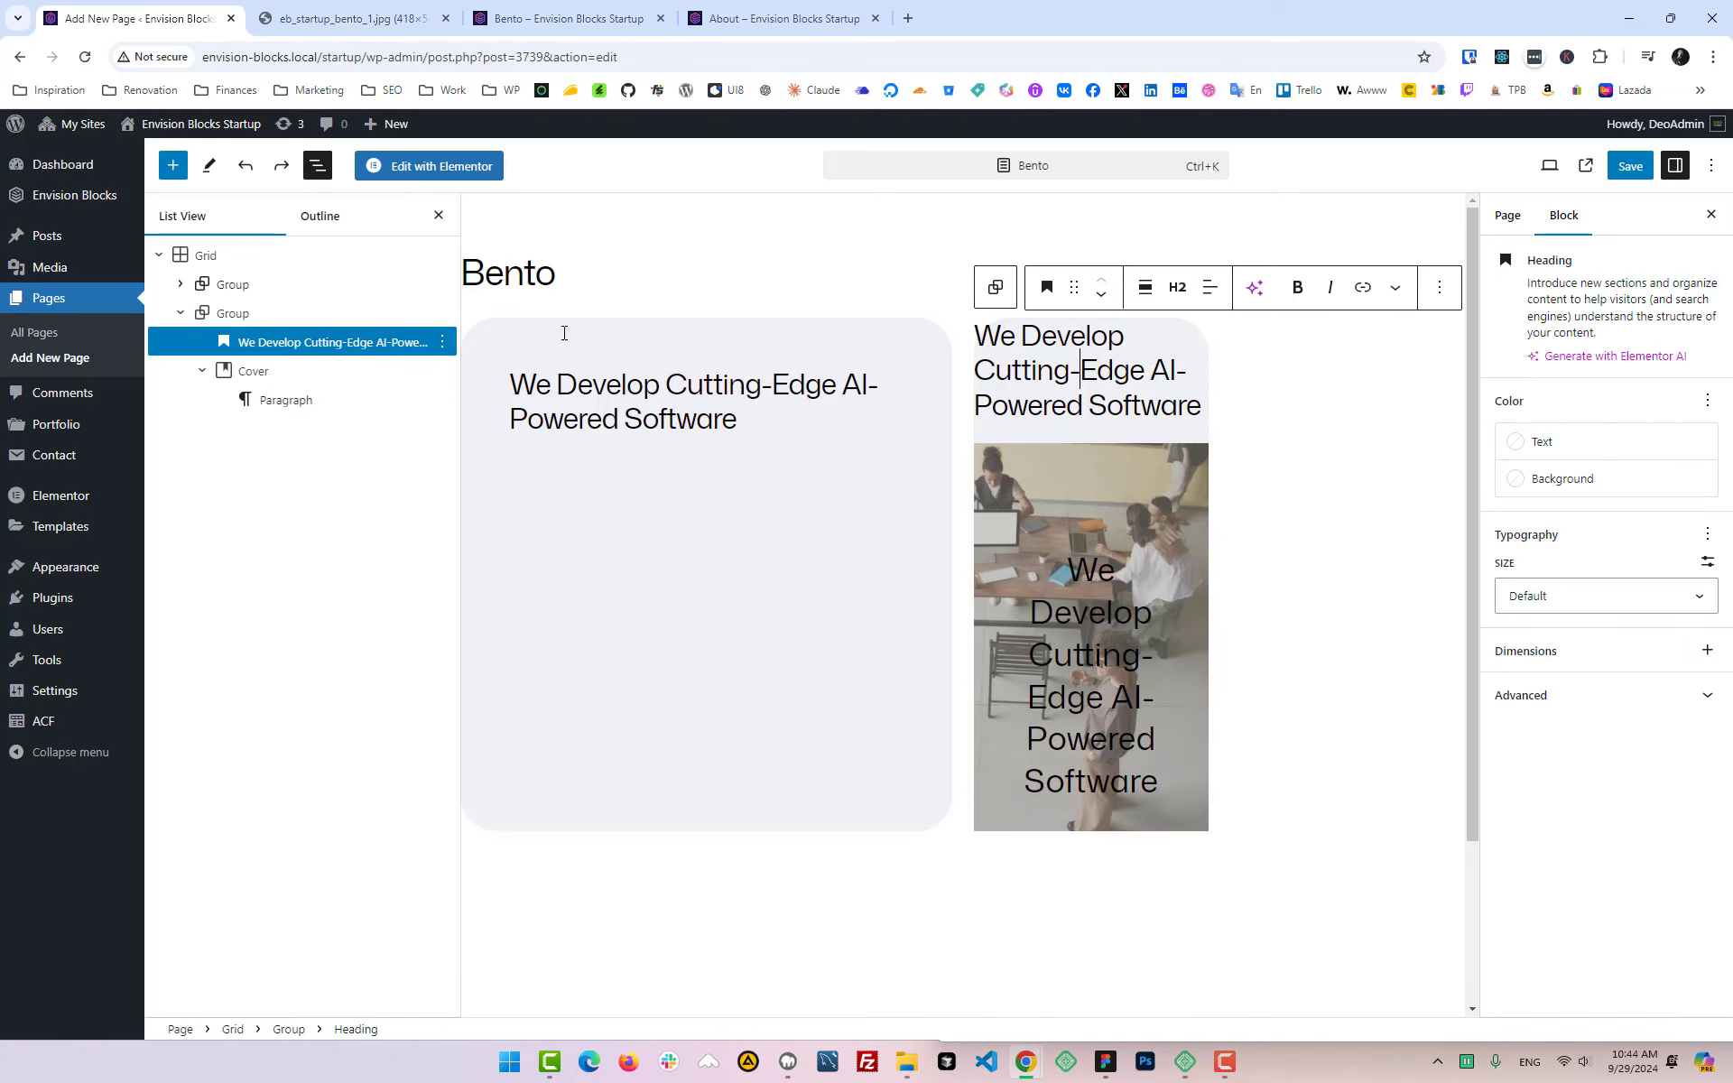
pyautogui.click(442, 342)
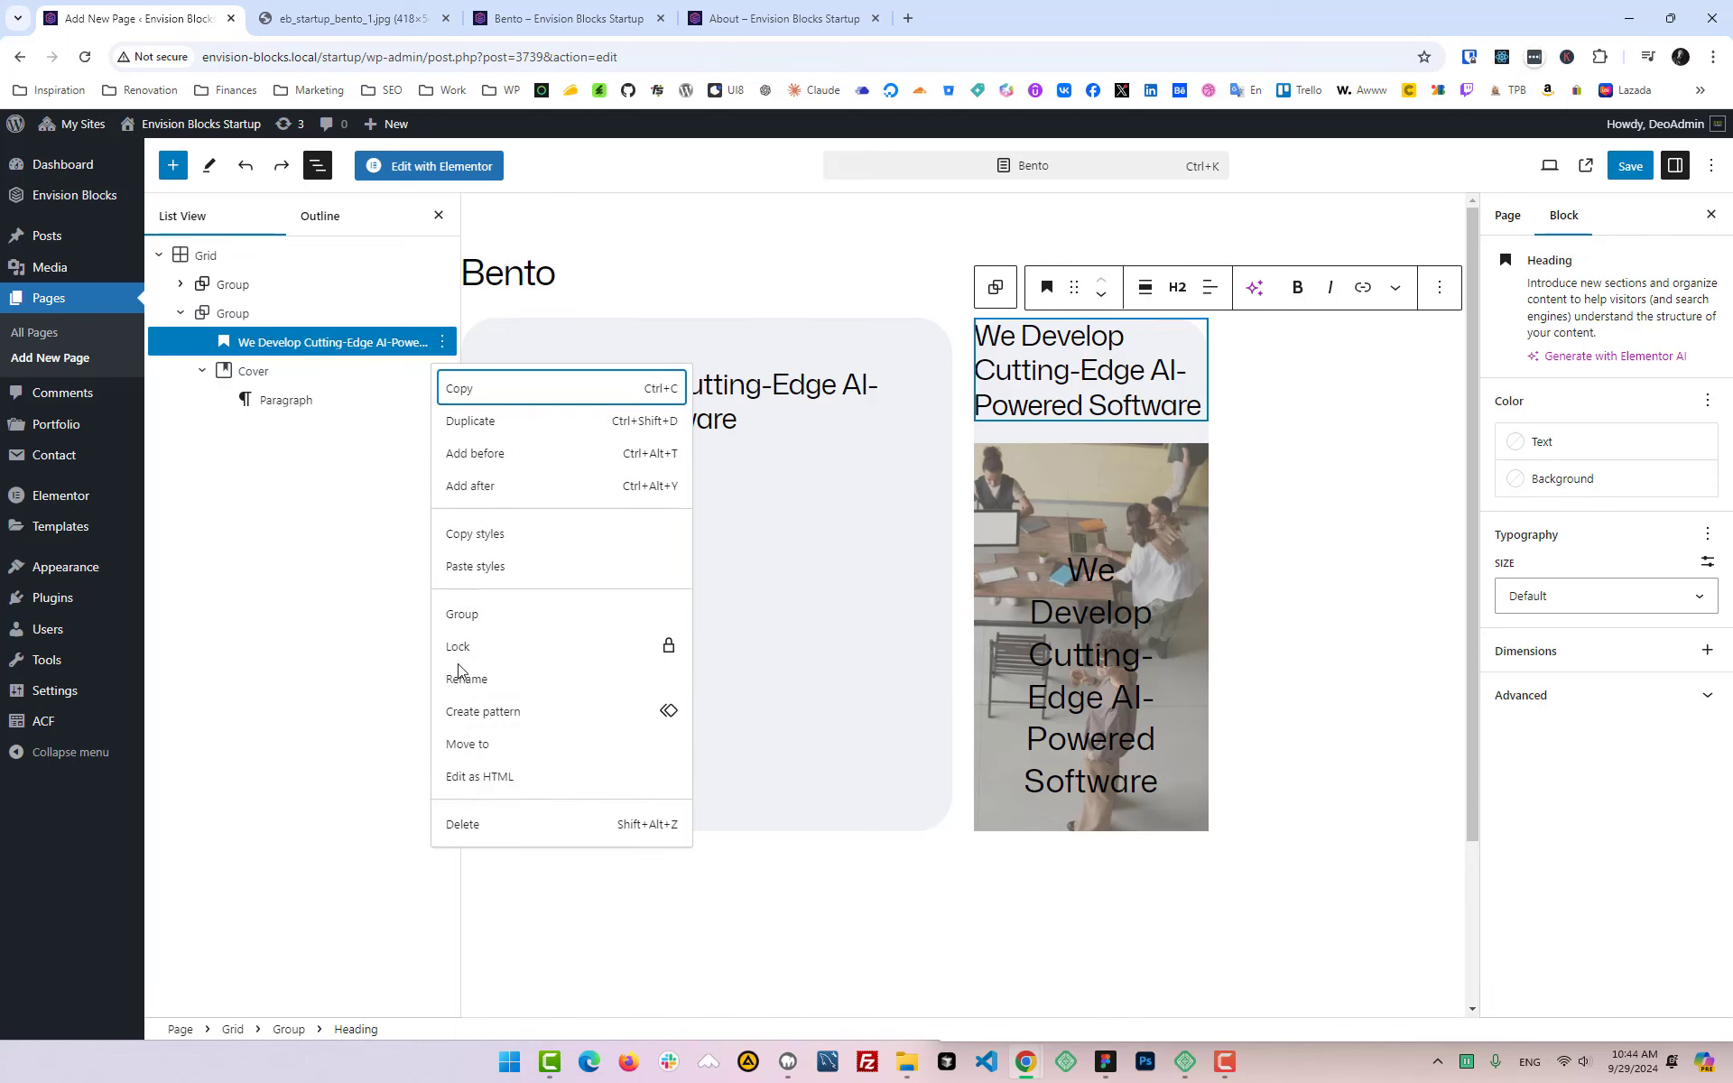
pyautogui.click(483, 826)
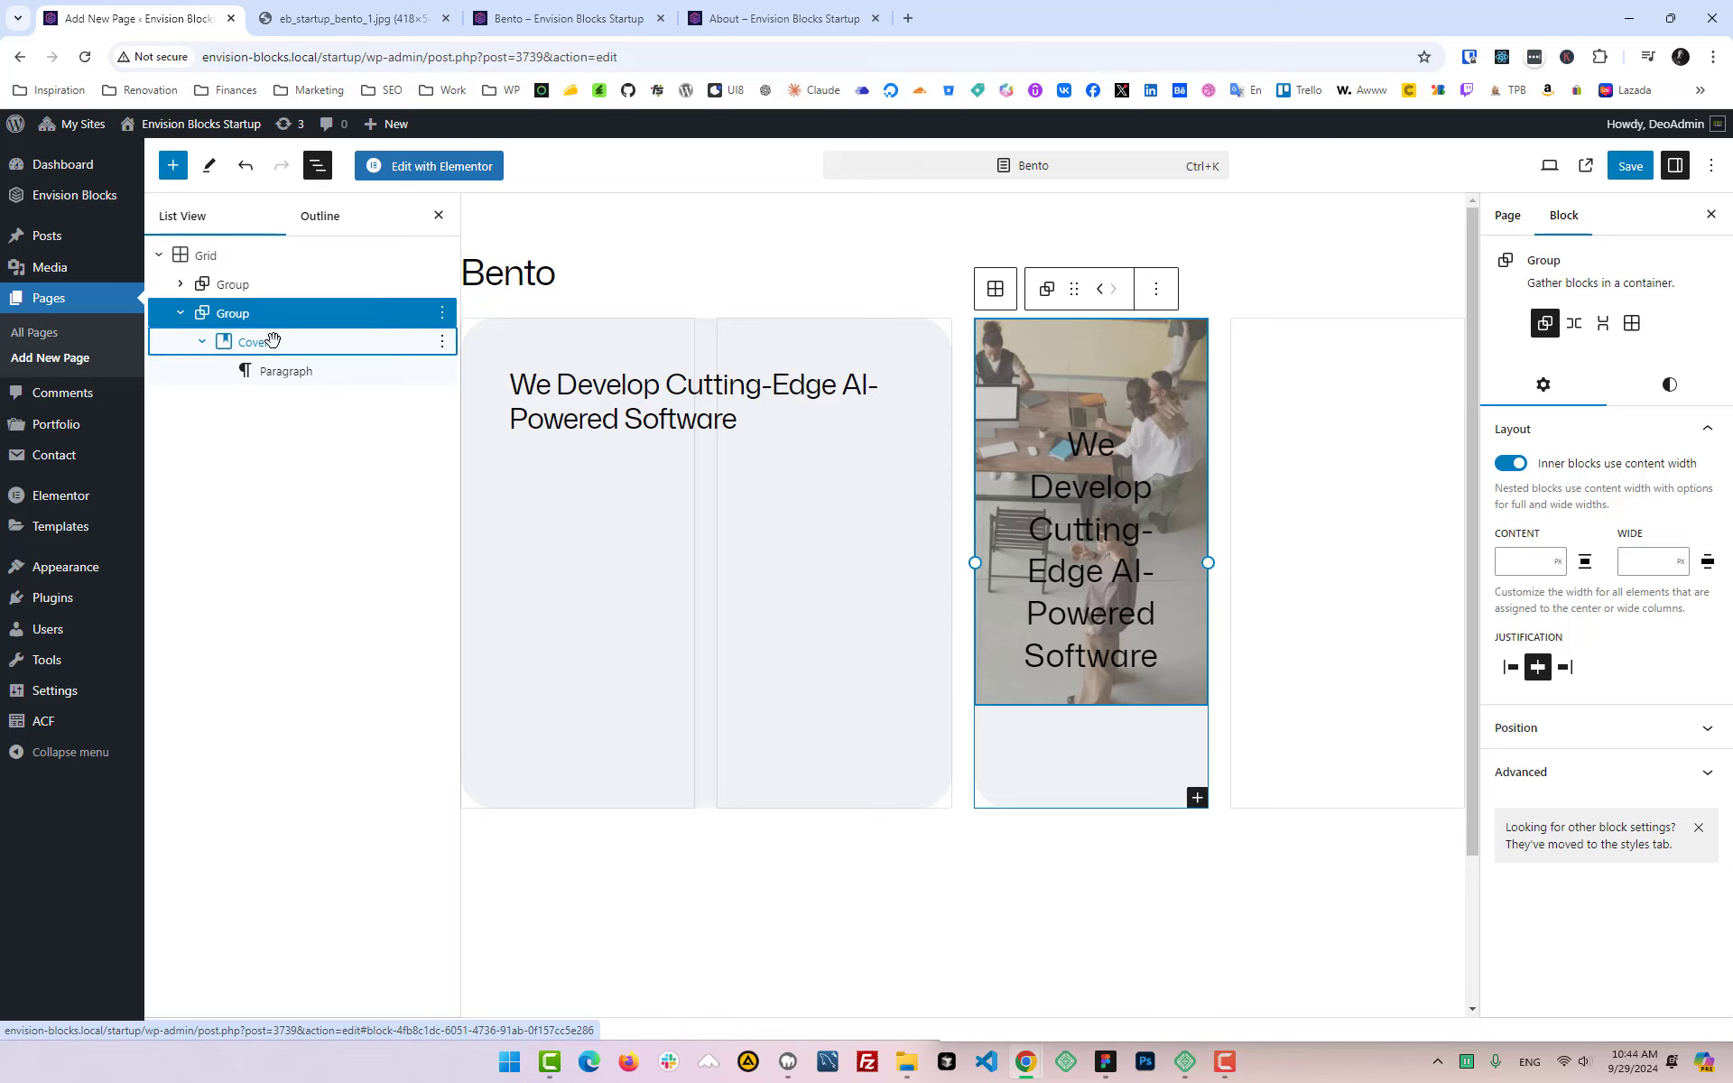
# Step: Set the minimum height of the Cover in the second group to 544 px
pyautogui.click(272, 340)
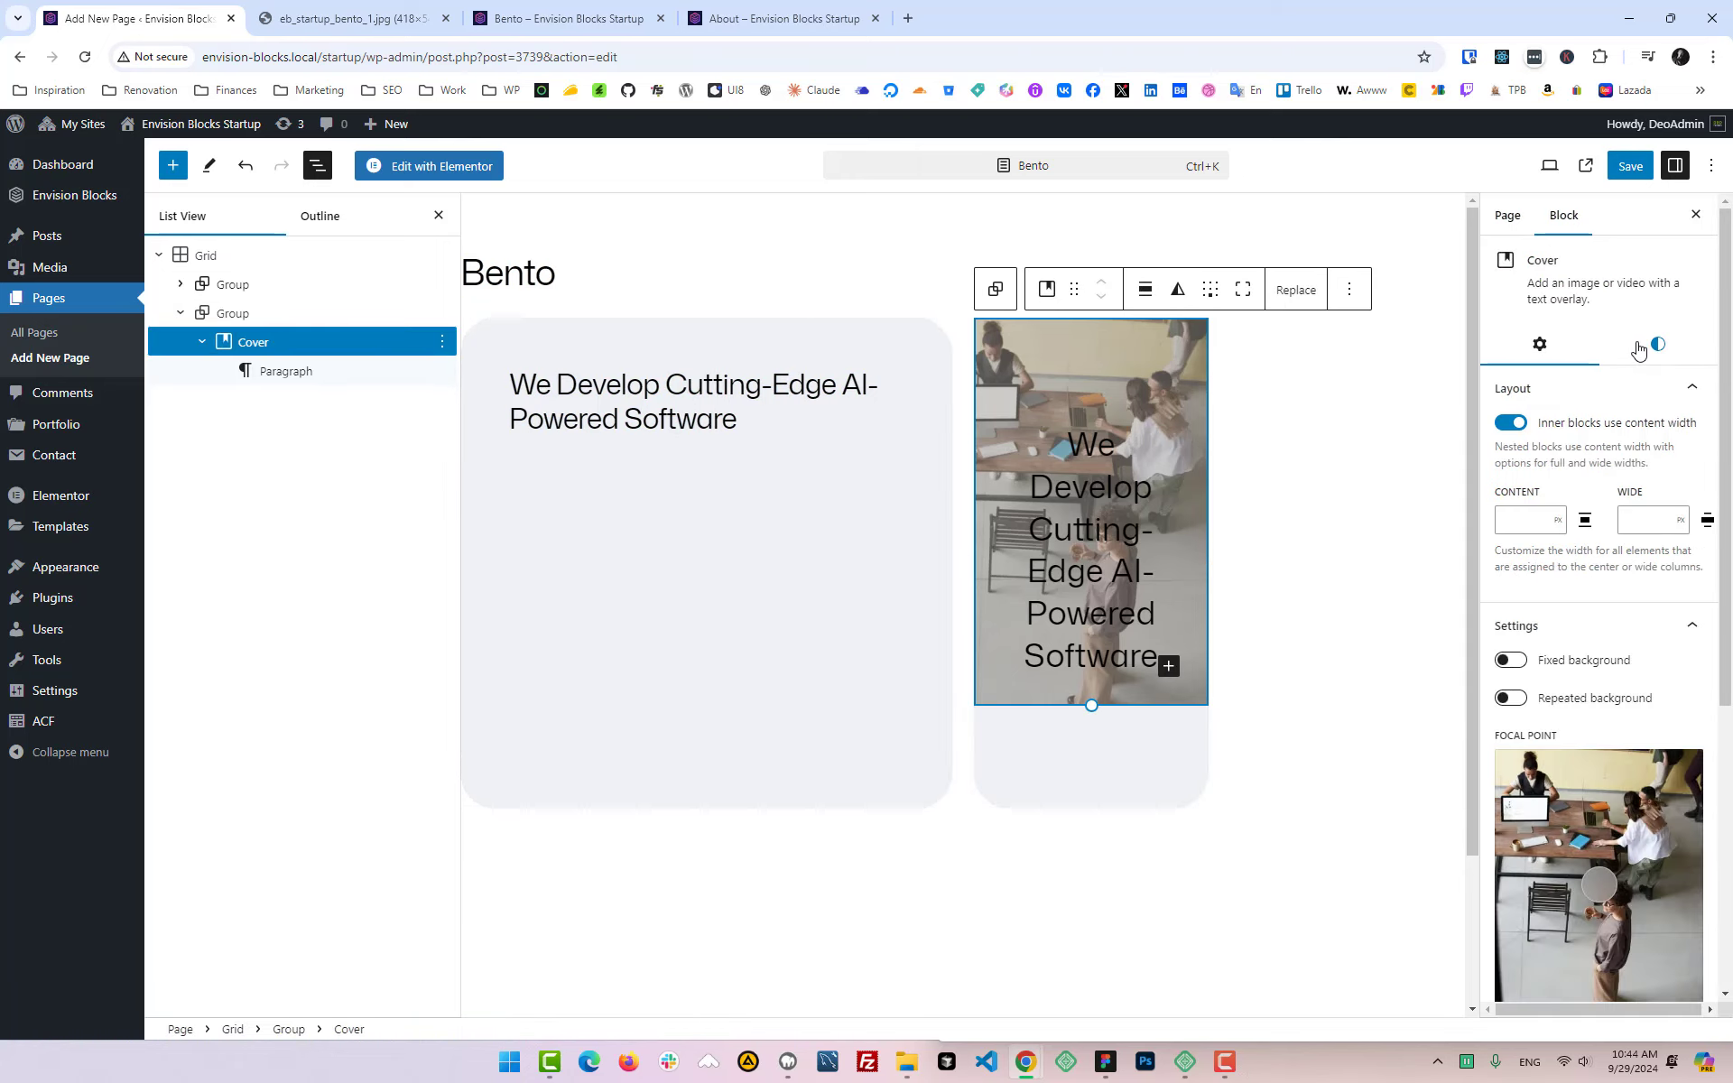
pyautogui.click(1640, 348)
pyautogui.scroll(-1, 1594, 790)
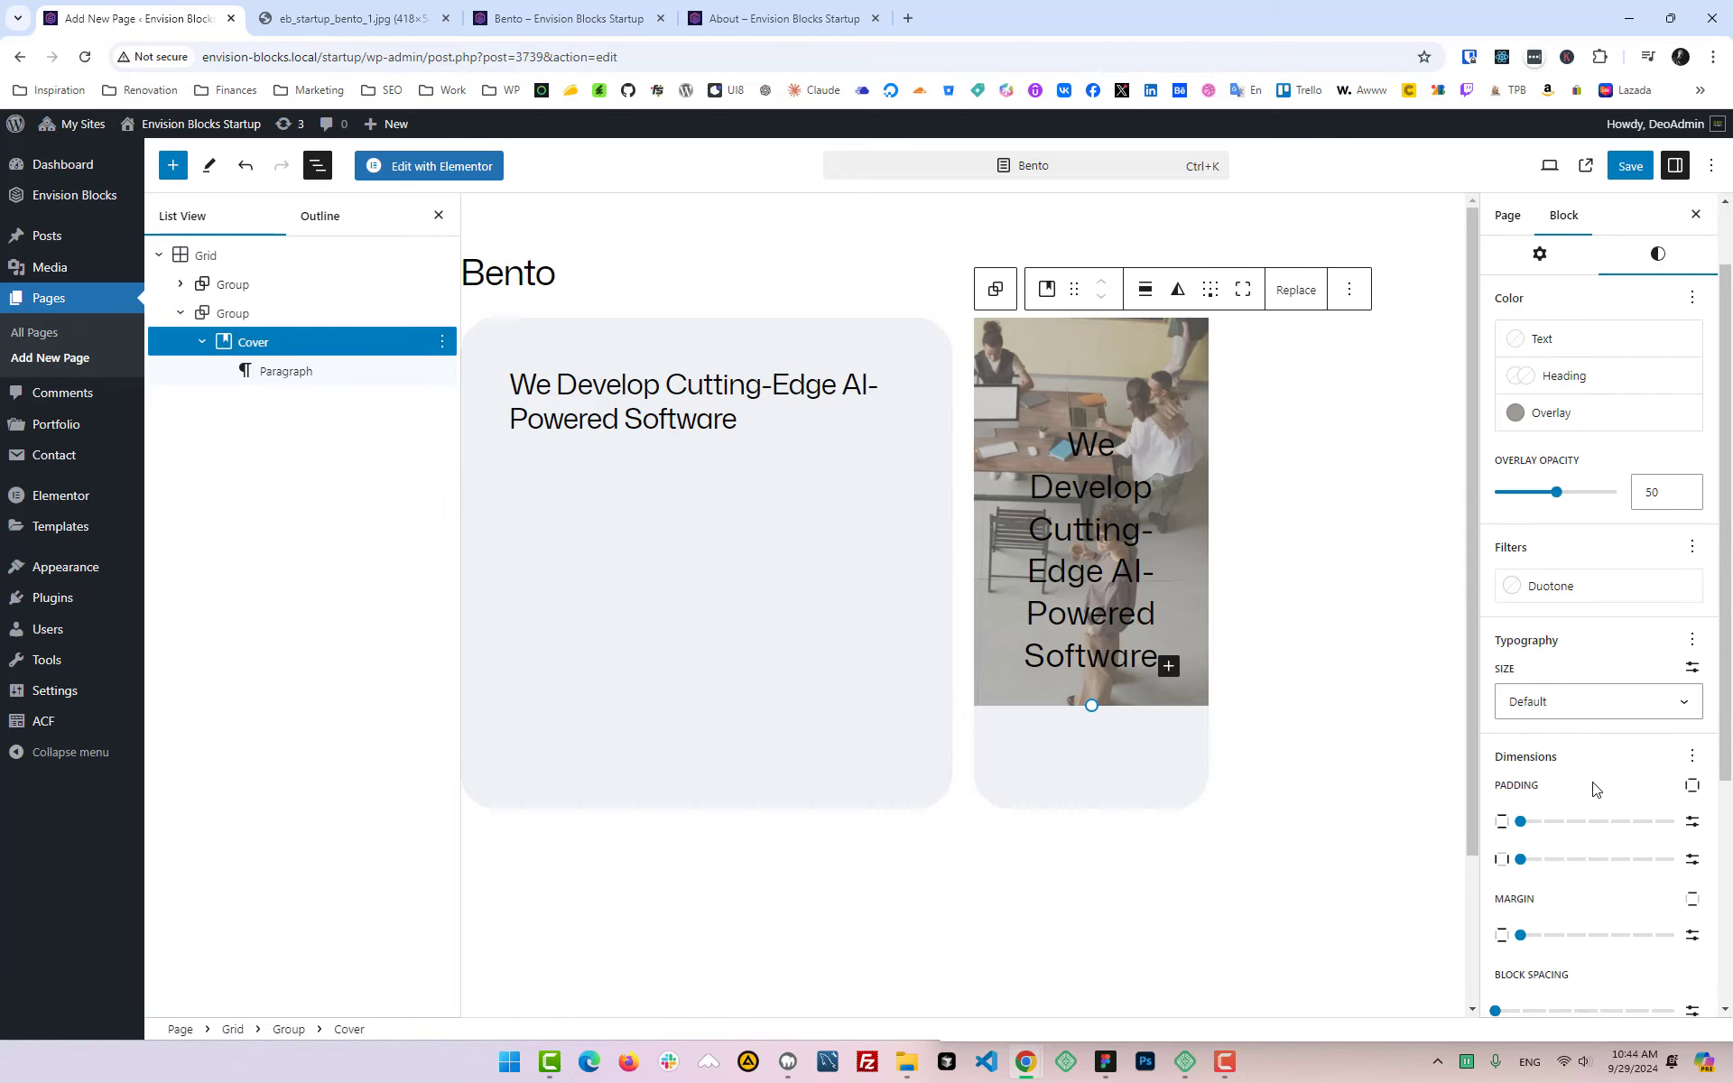
pyautogui.scroll(-4, 1630, 578)
pyautogui.scroll(2, 1566, 905)
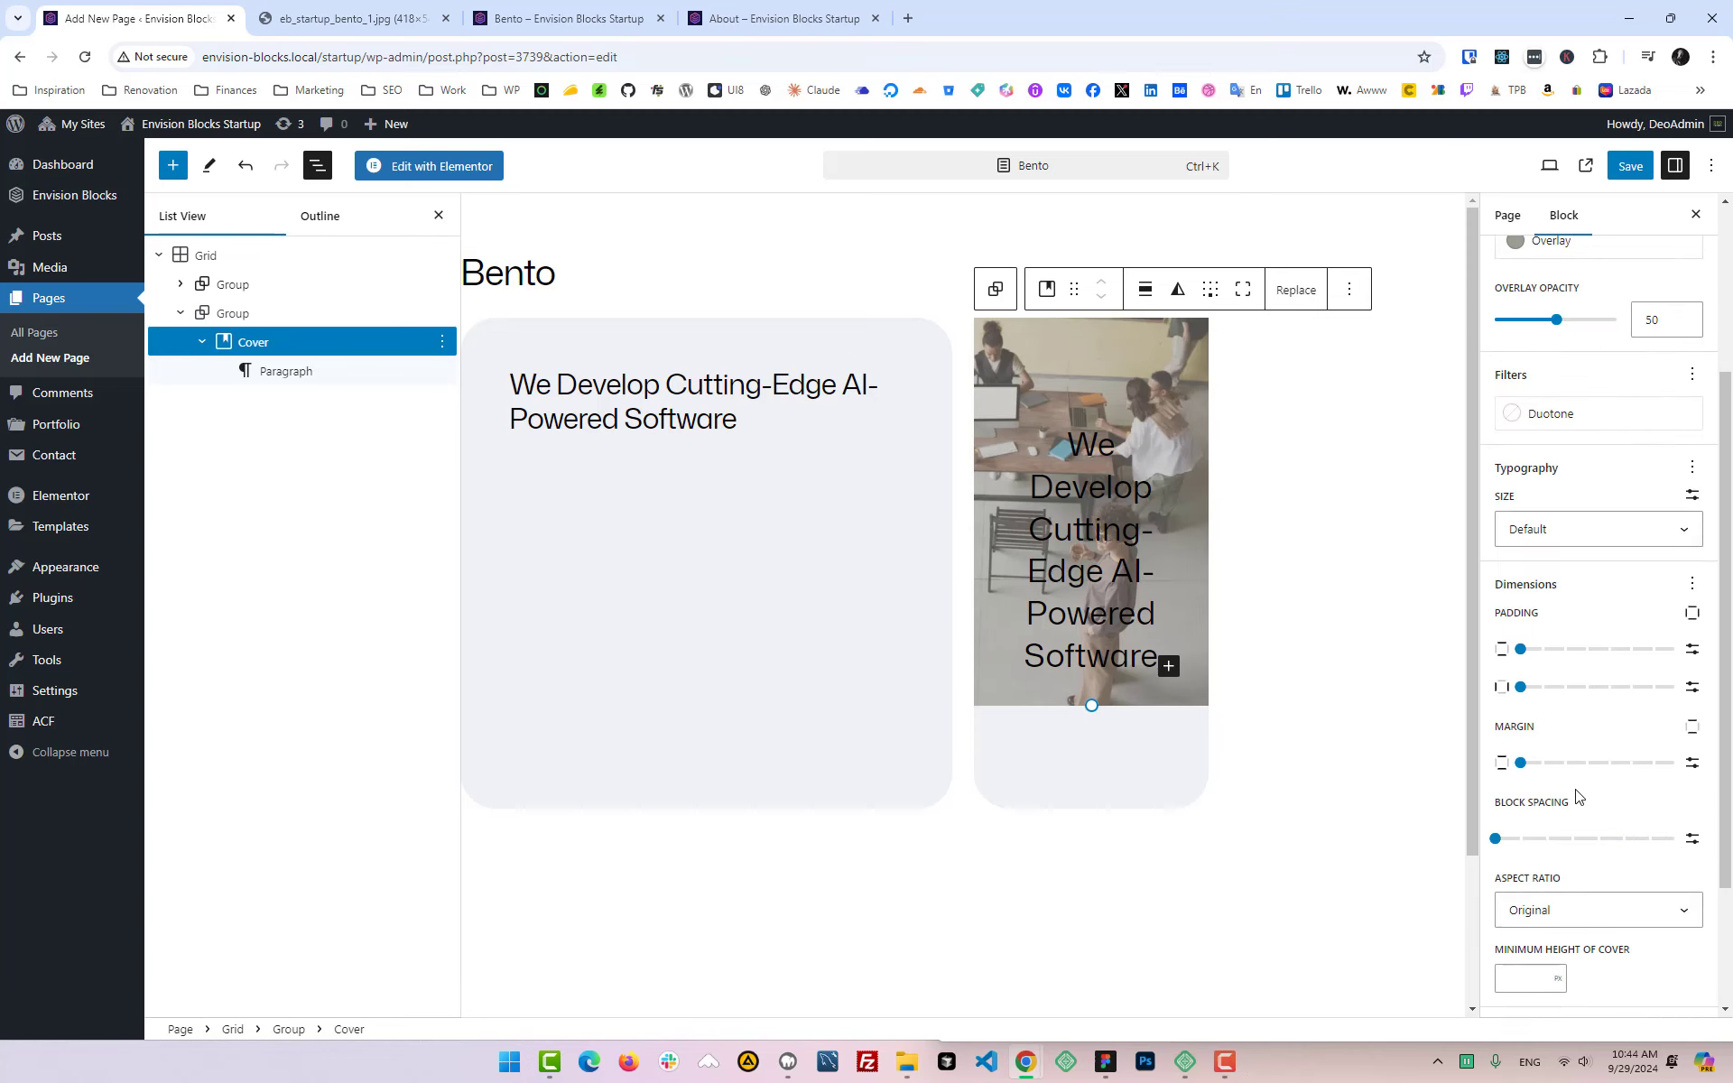
pyautogui.scroll(-1, 1564, 901)
pyautogui.click(1559, 891)
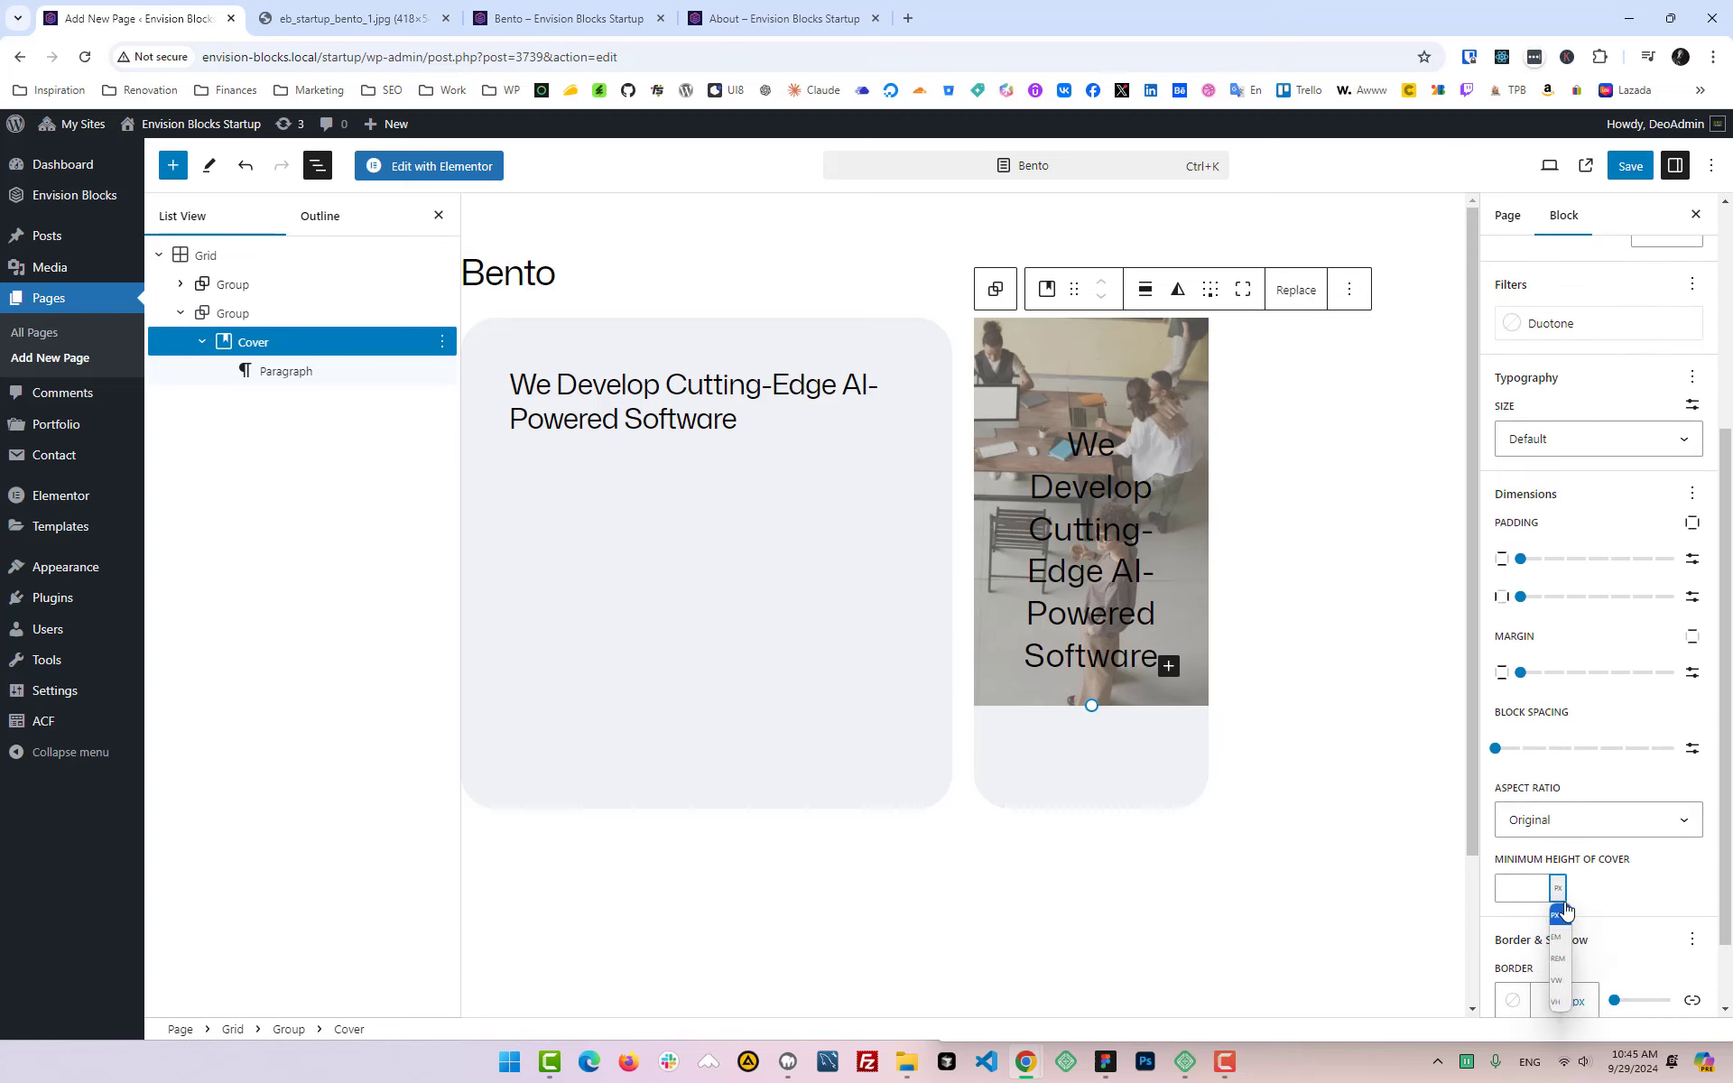
pyautogui.click(1557, 917)
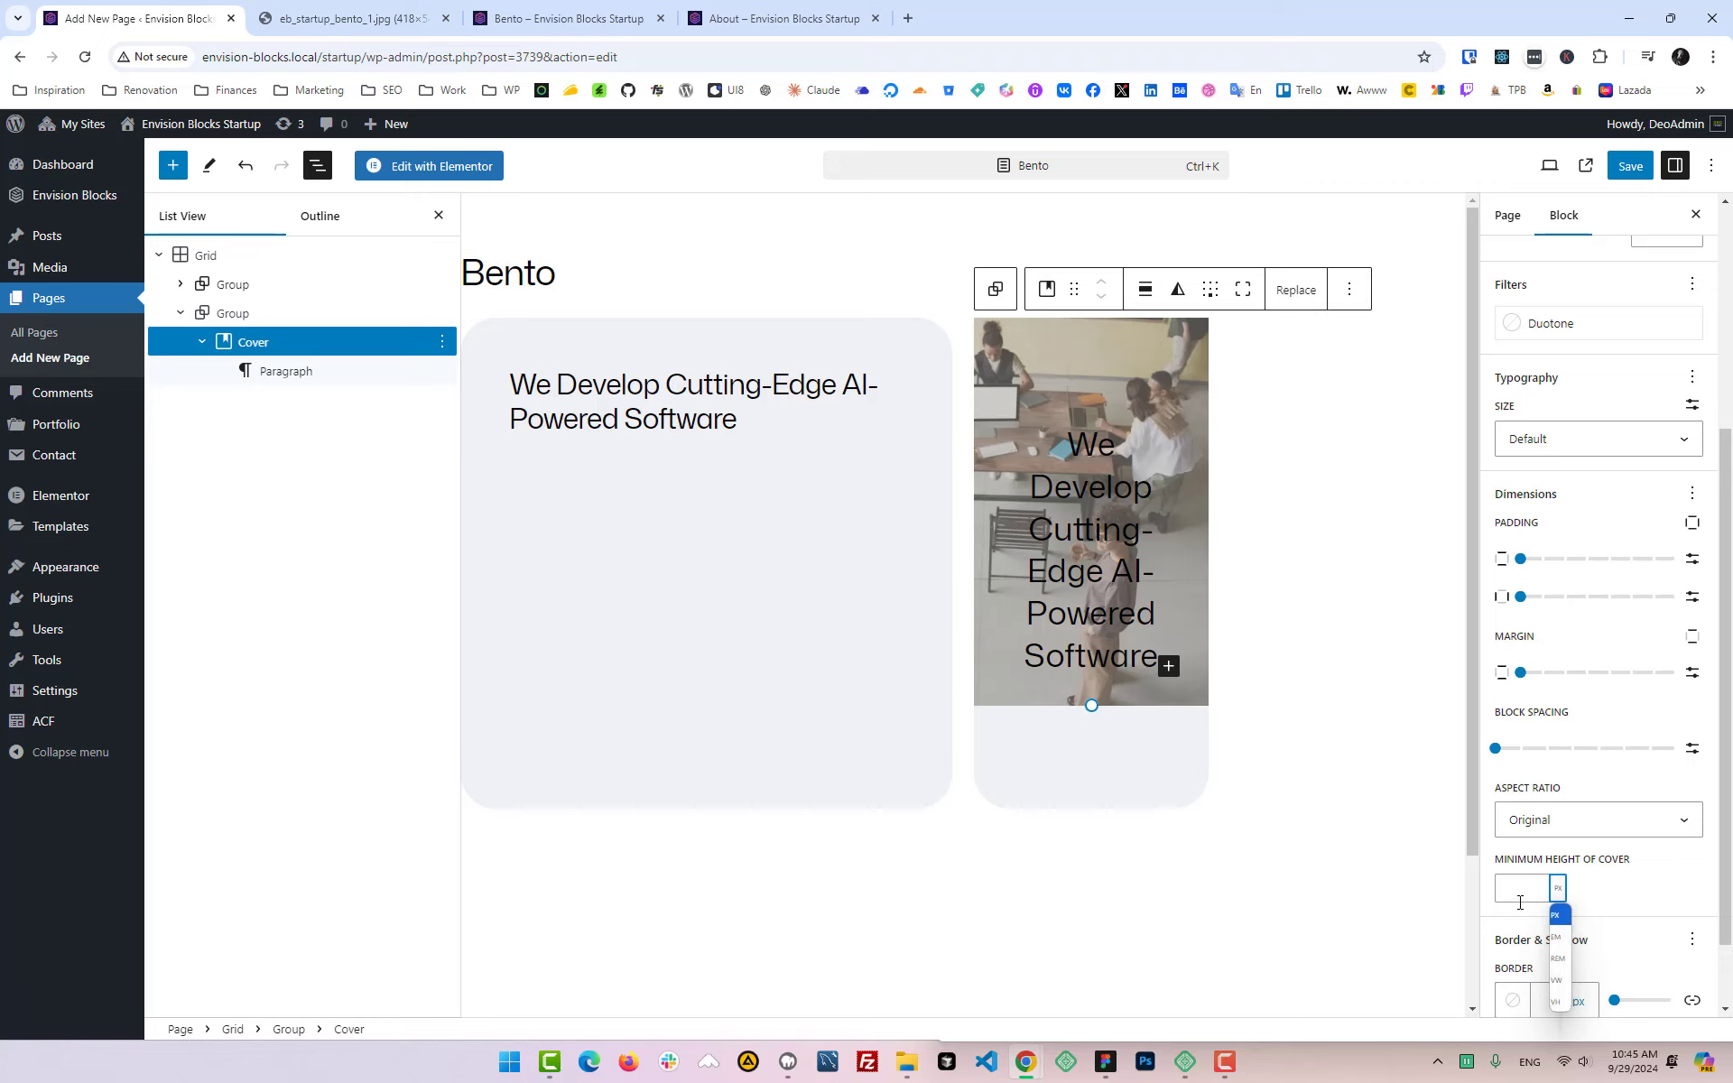
pyautogui.click(1524, 894)
pyautogui.write('544')
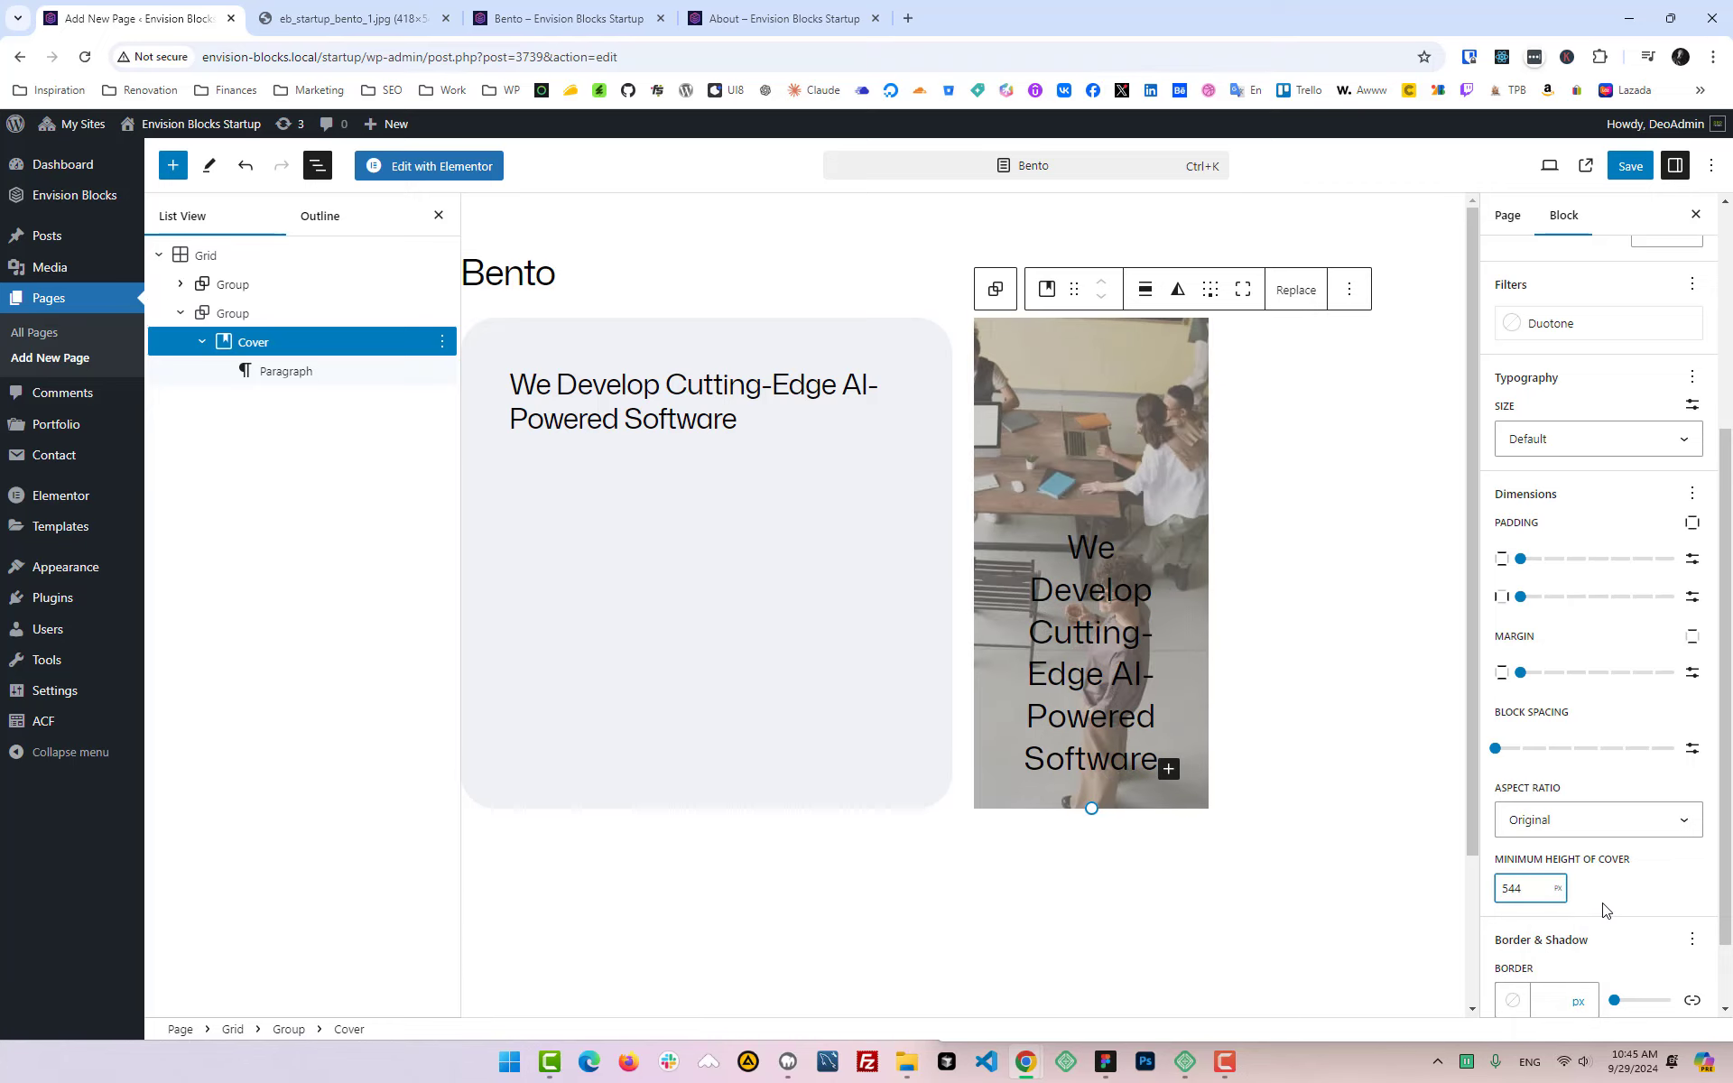
pyautogui.click(1604, 909)
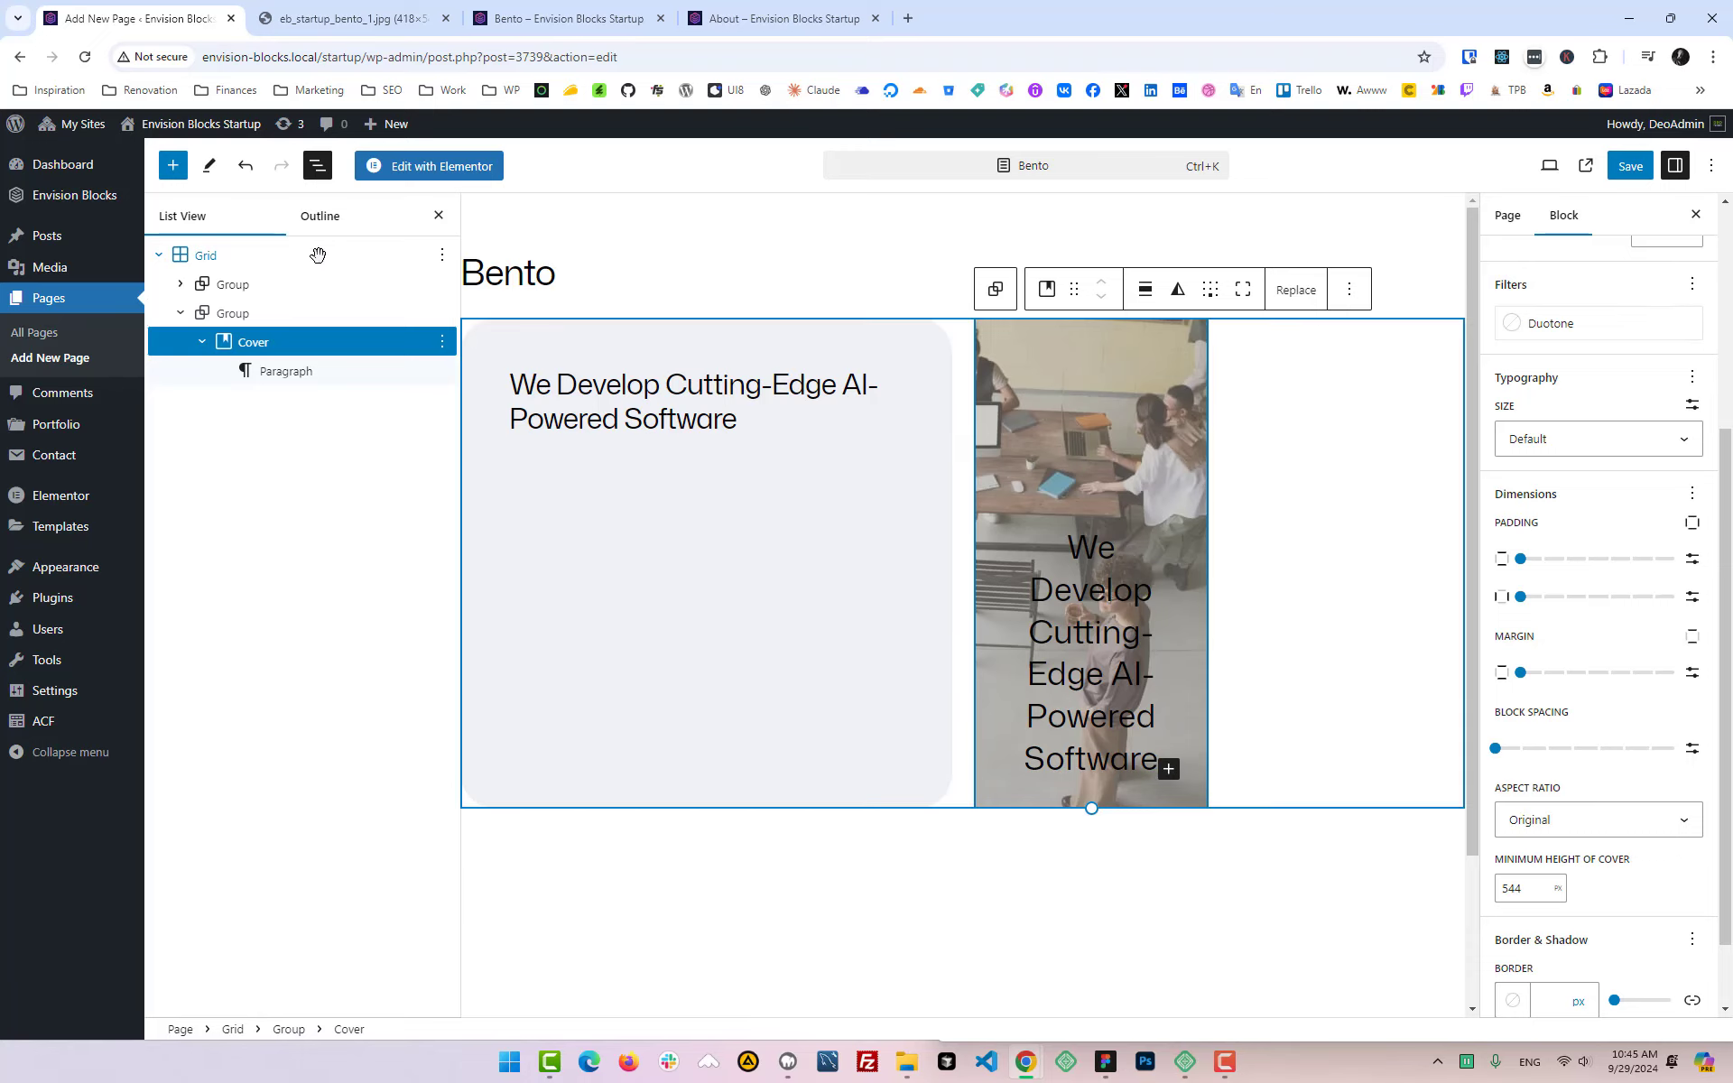
# Step: Set the Cover's corner radius to 40 px and compare it with the image card on the About page
pyautogui.scroll(-1, 1638, 740)
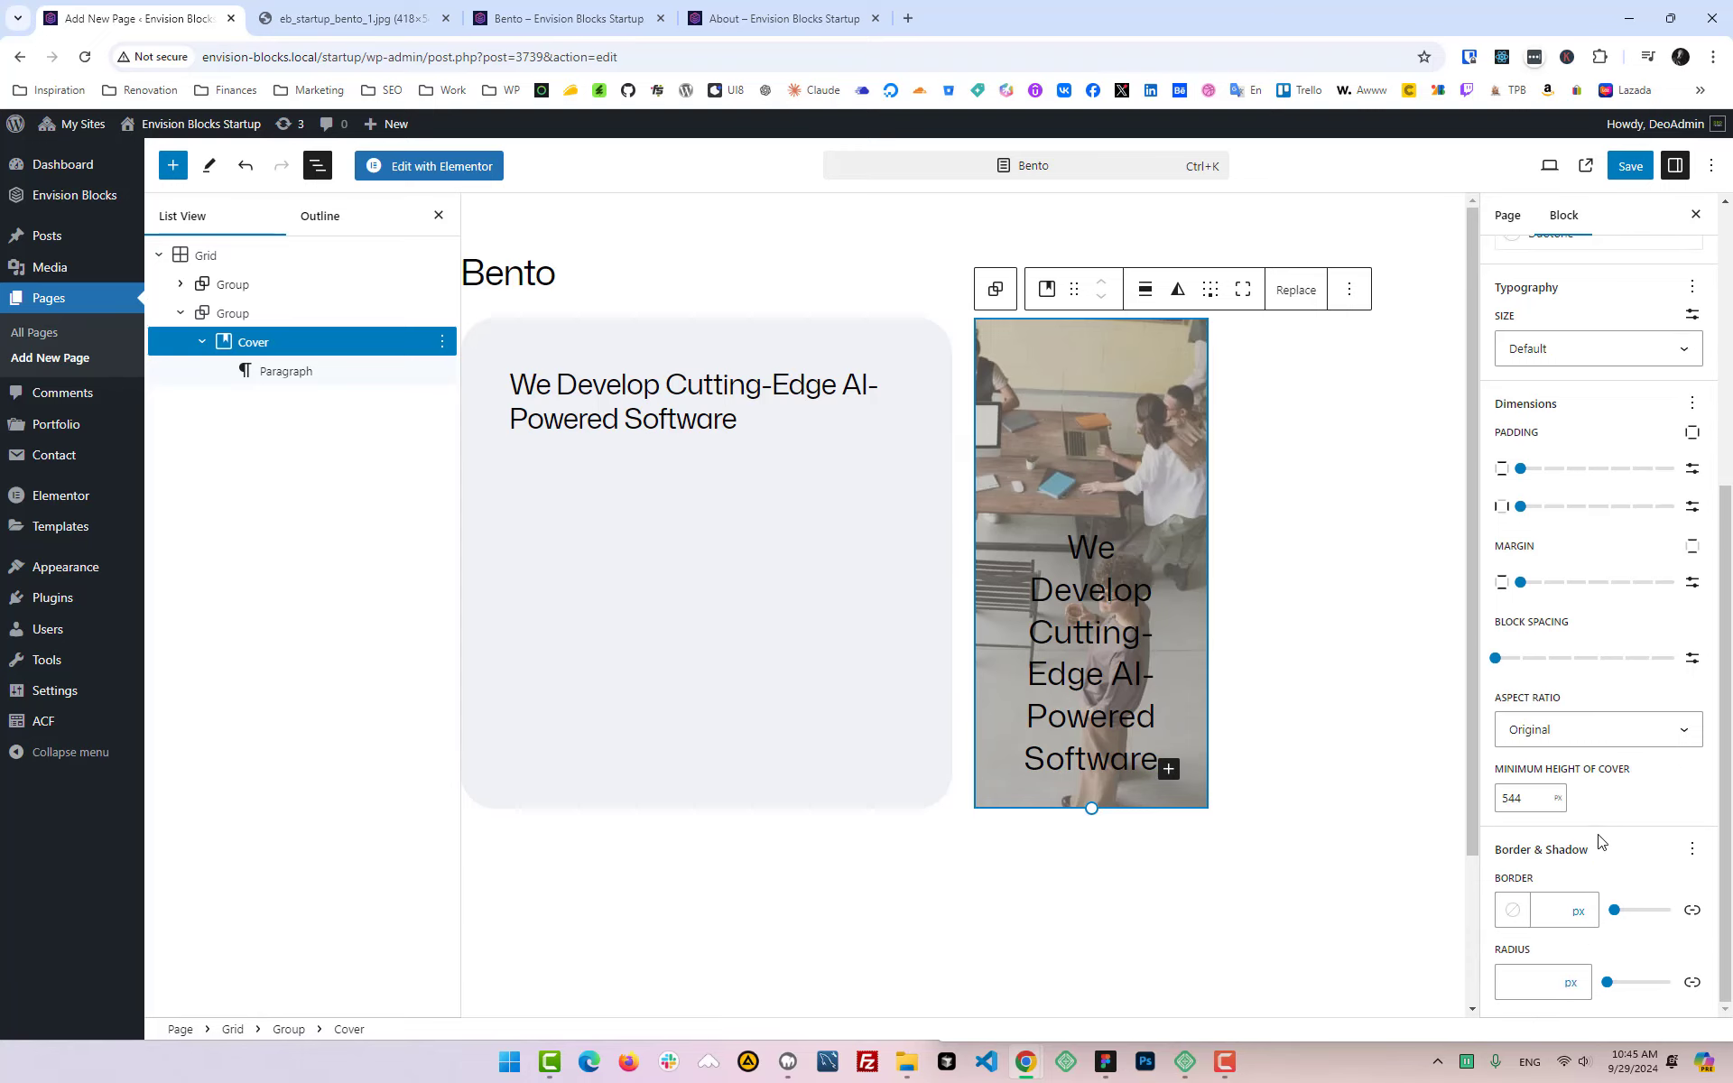
pyautogui.click(1526, 978)
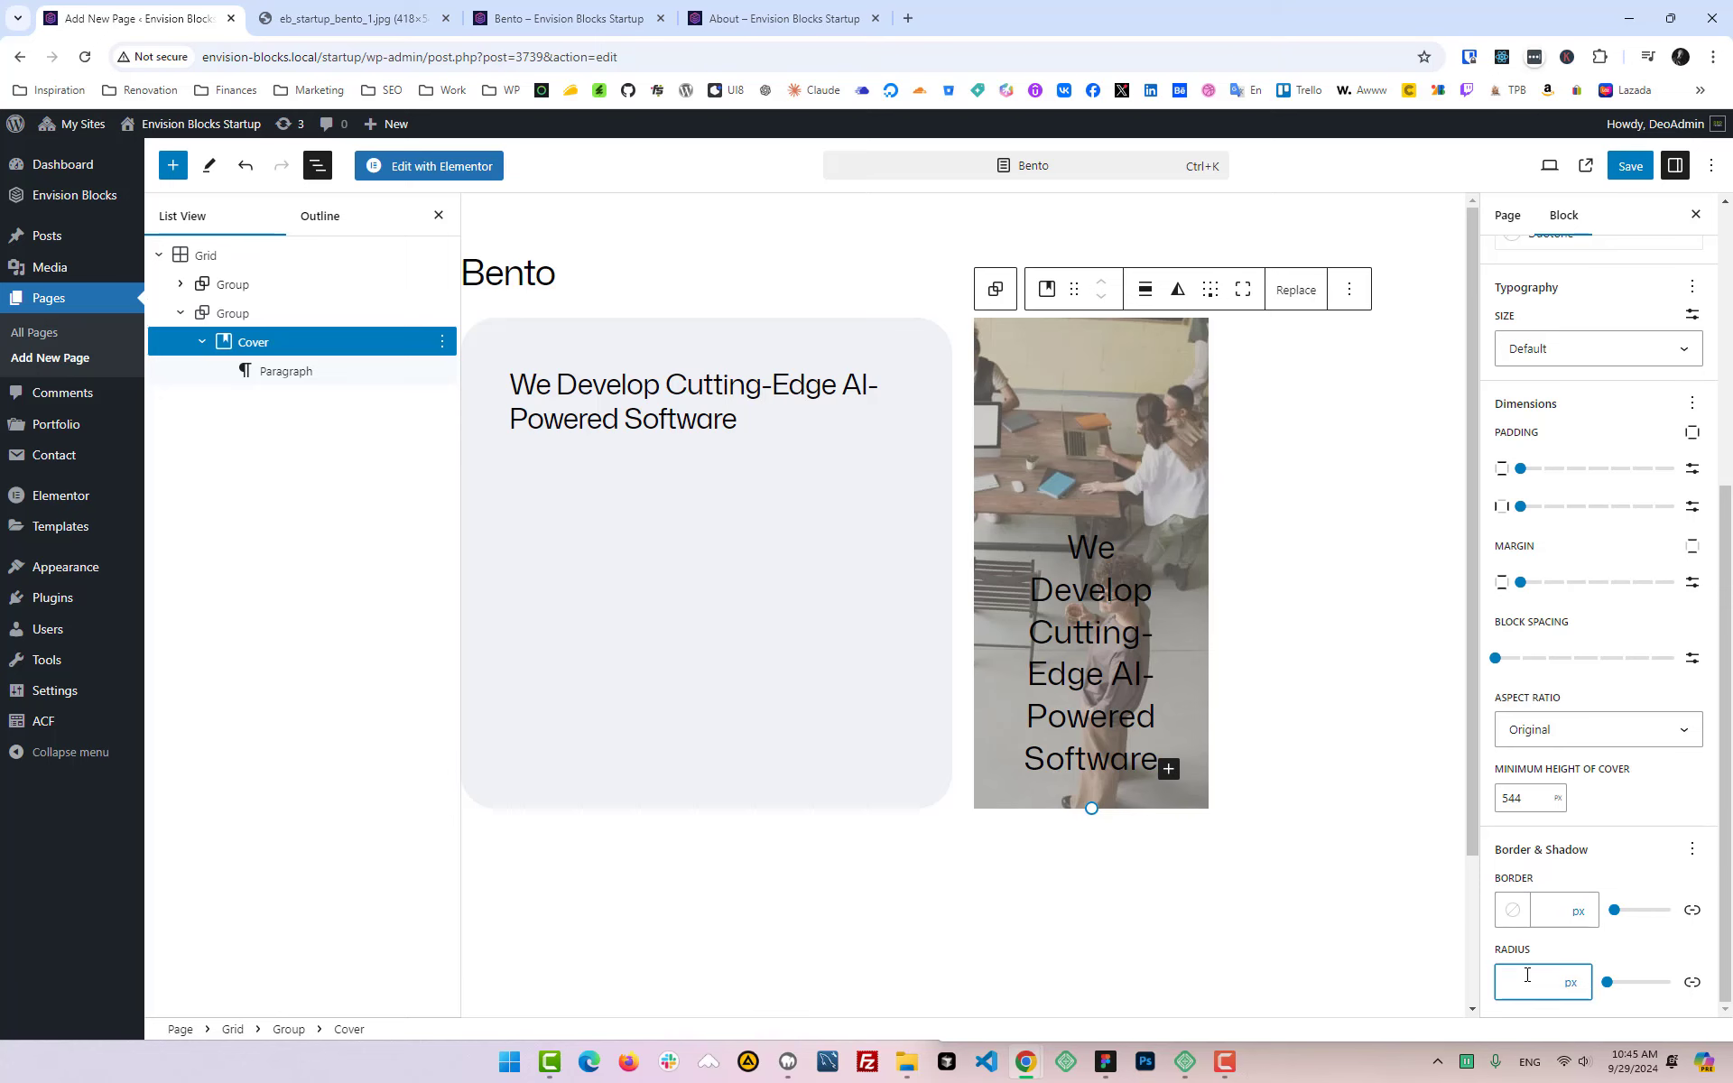
pyautogui.write('40')
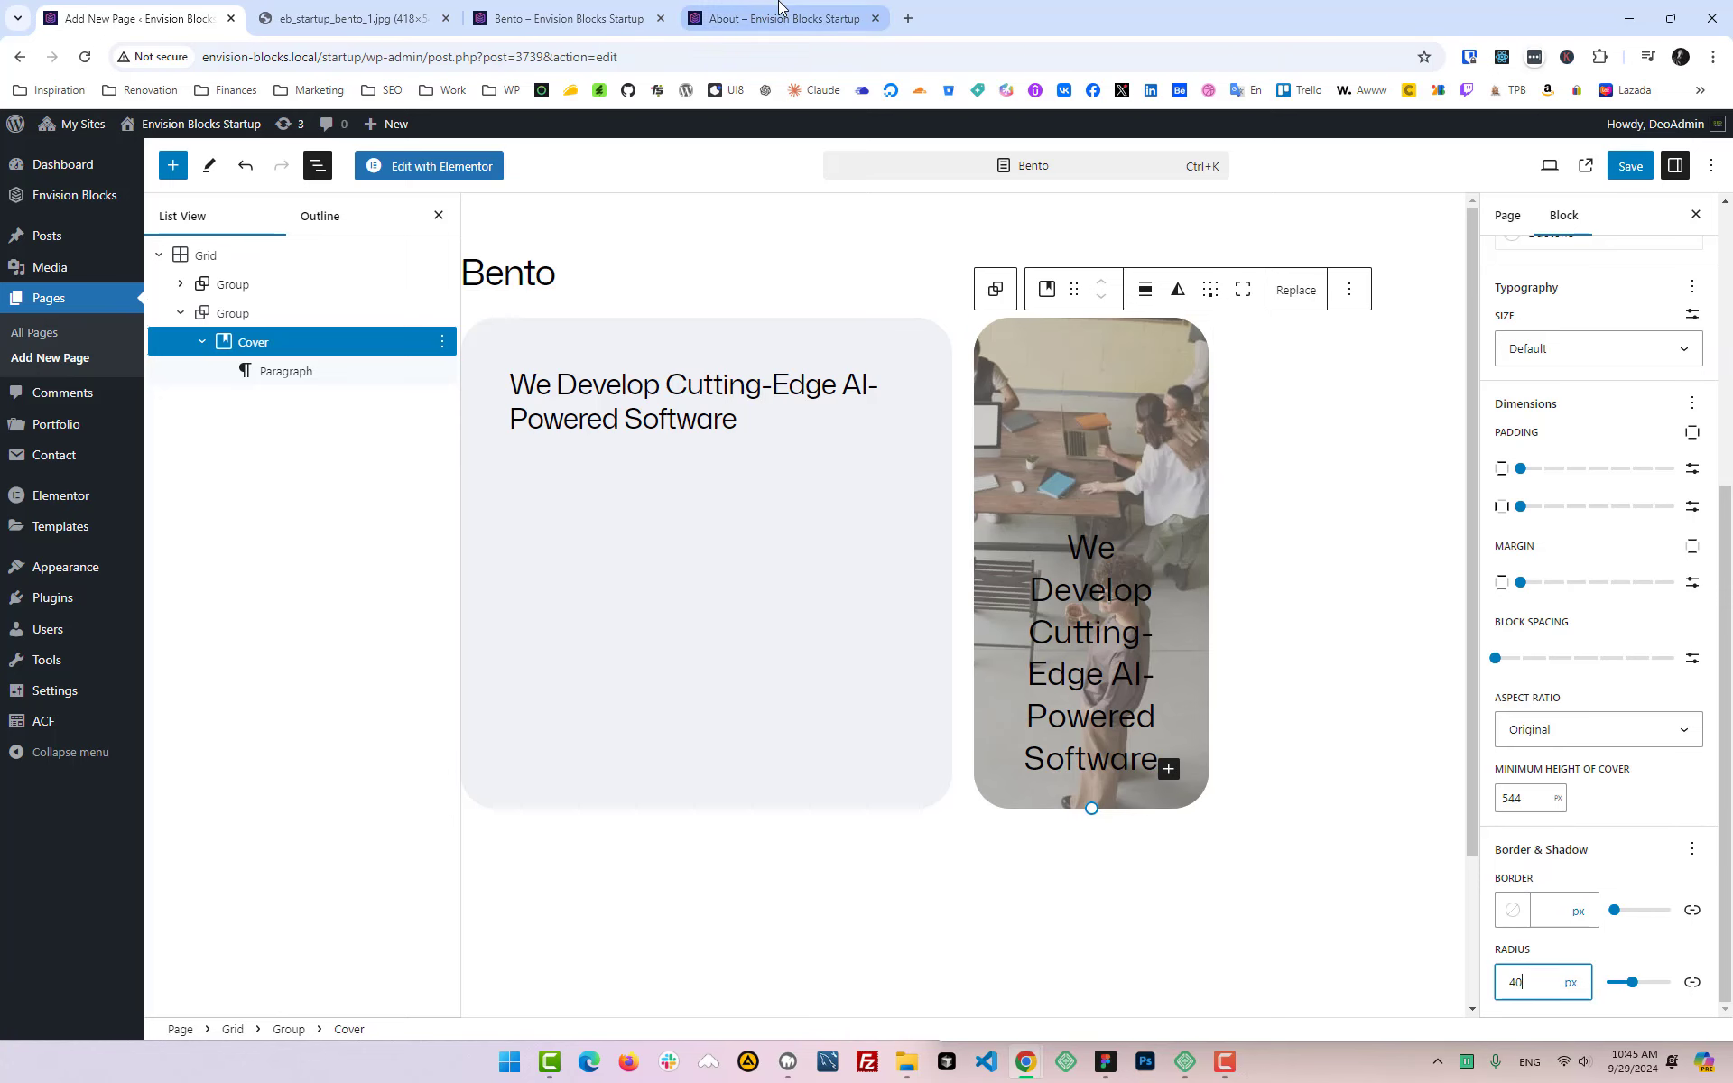
pyautogui.click(776, 18)
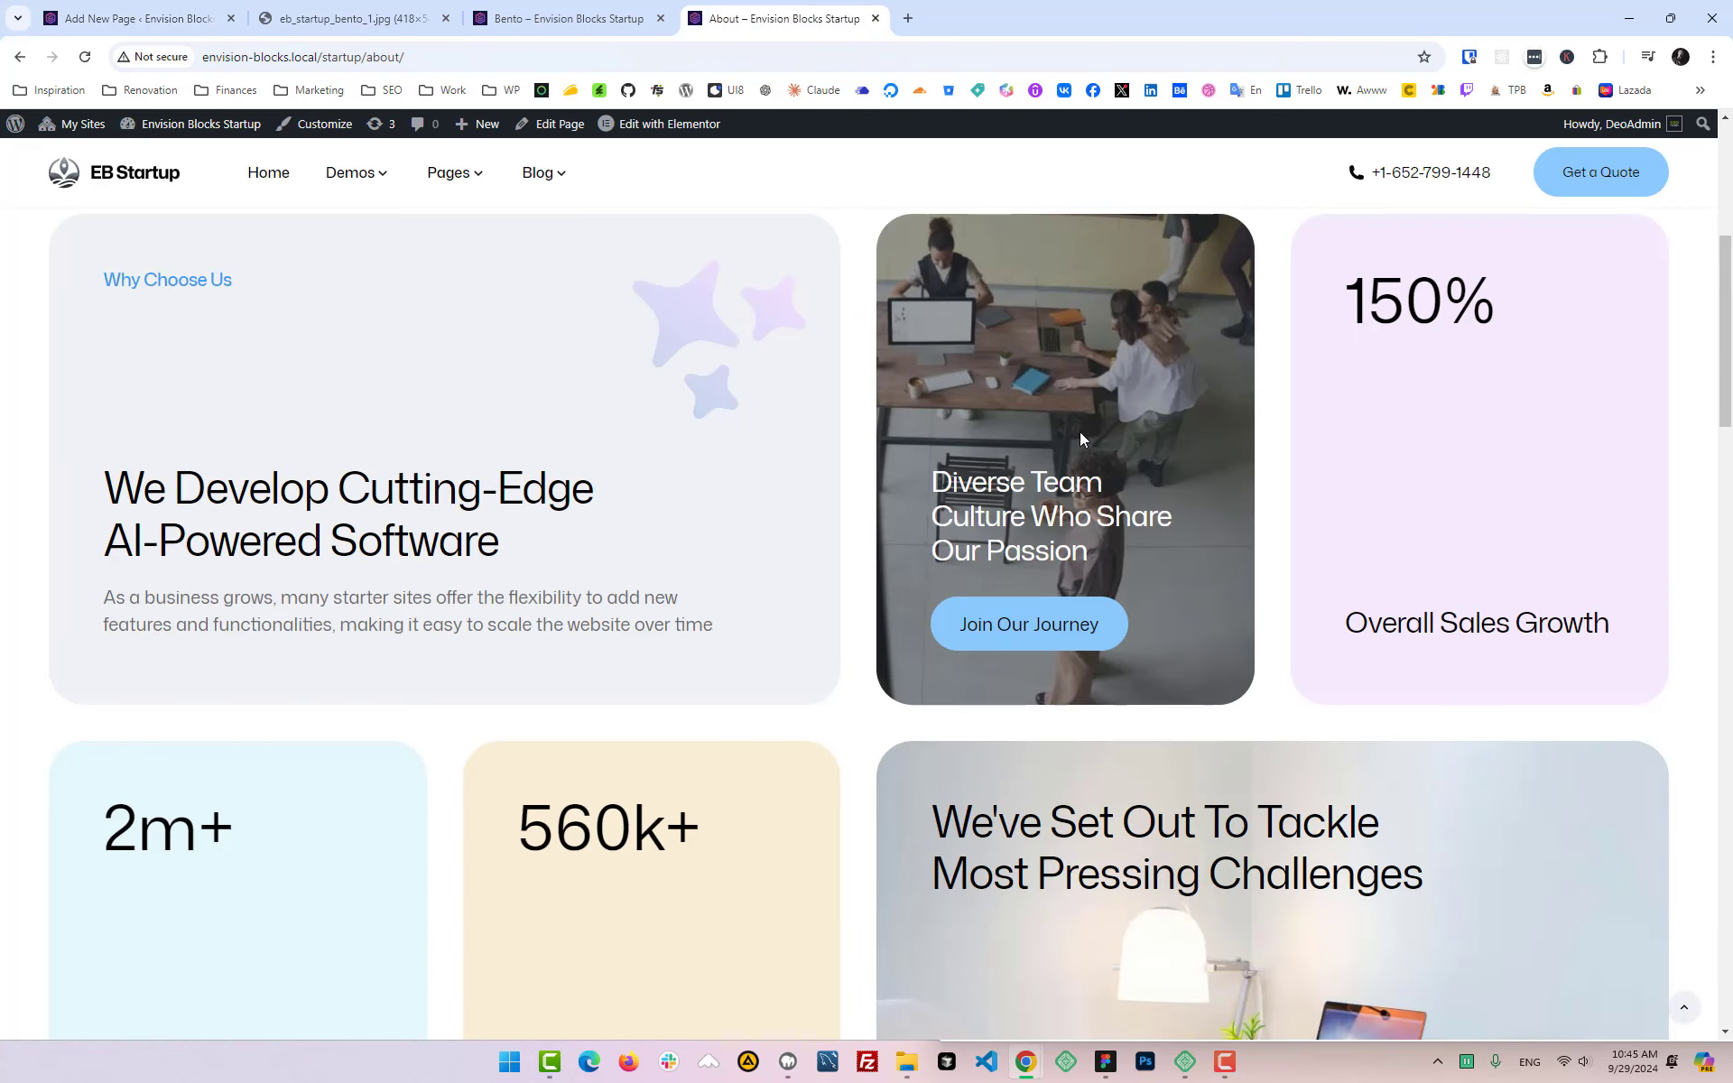
pyautogui.scroll(1, 1082, 439)
pyautogui.click(135, 18)
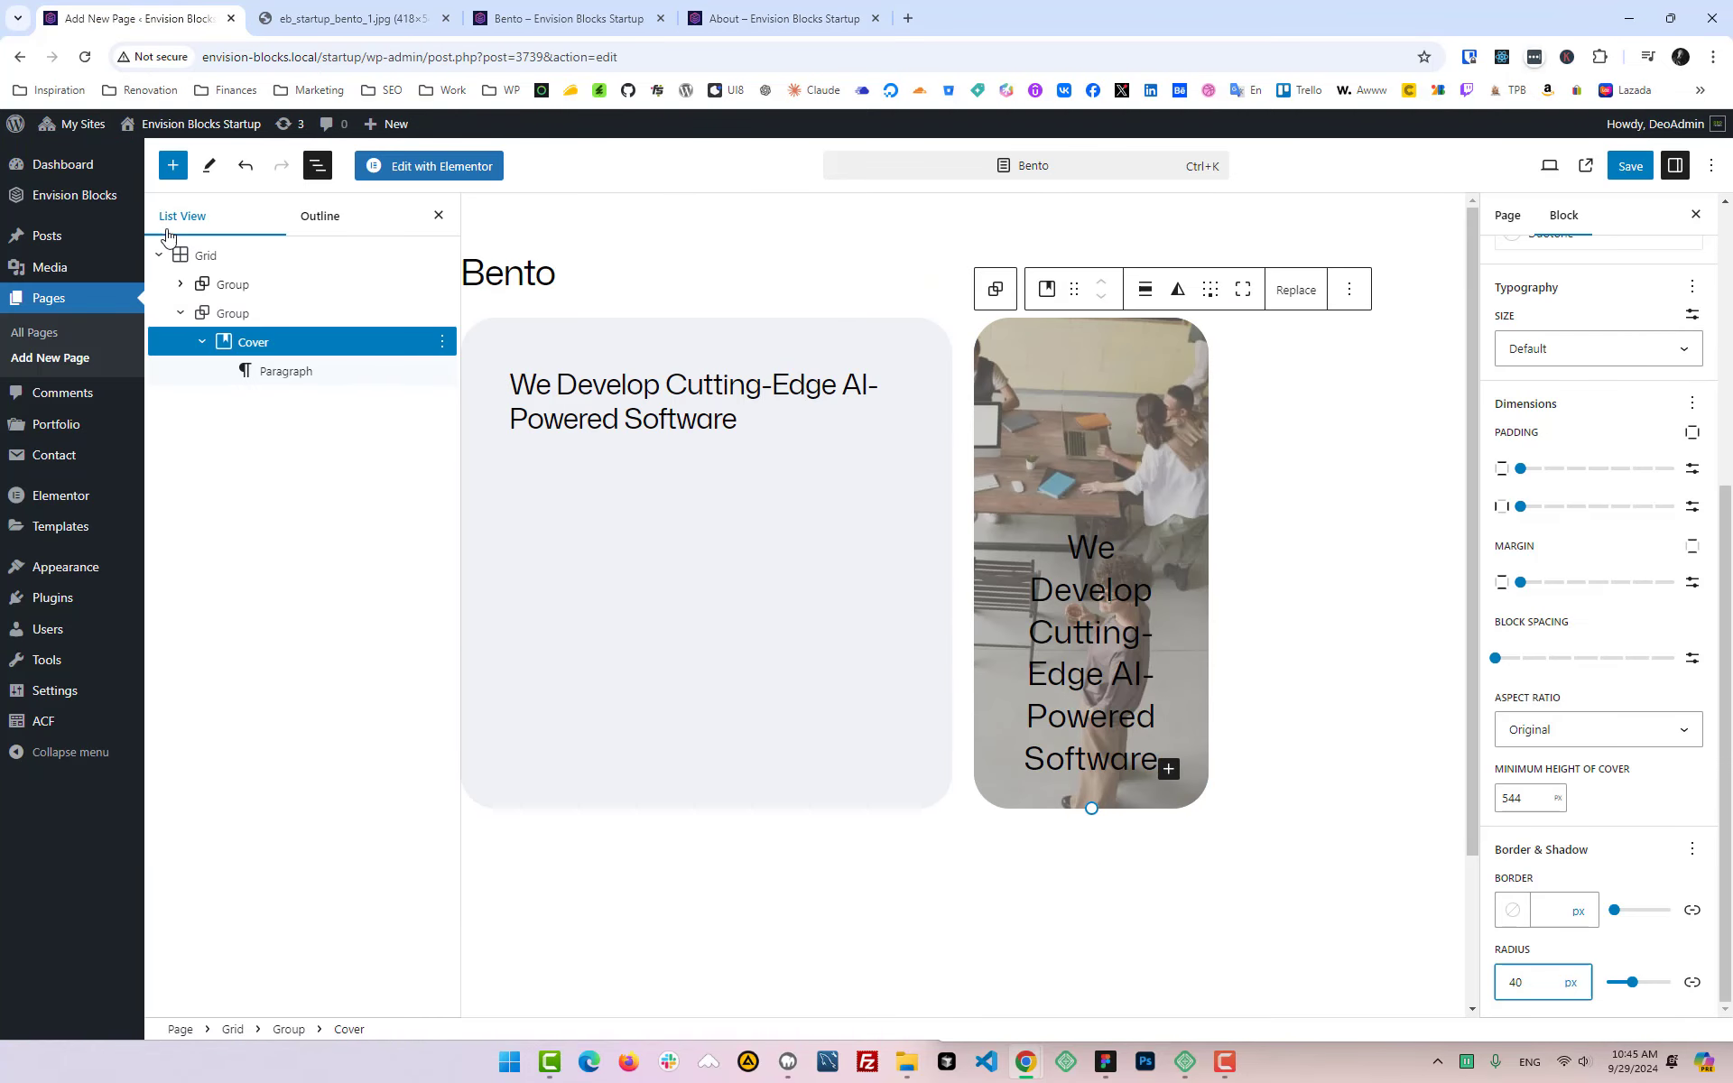
# Step: Duplicate the first group and move one of the two copies to the end of the Grid, after the image card
pyautogui.click(180, 312)
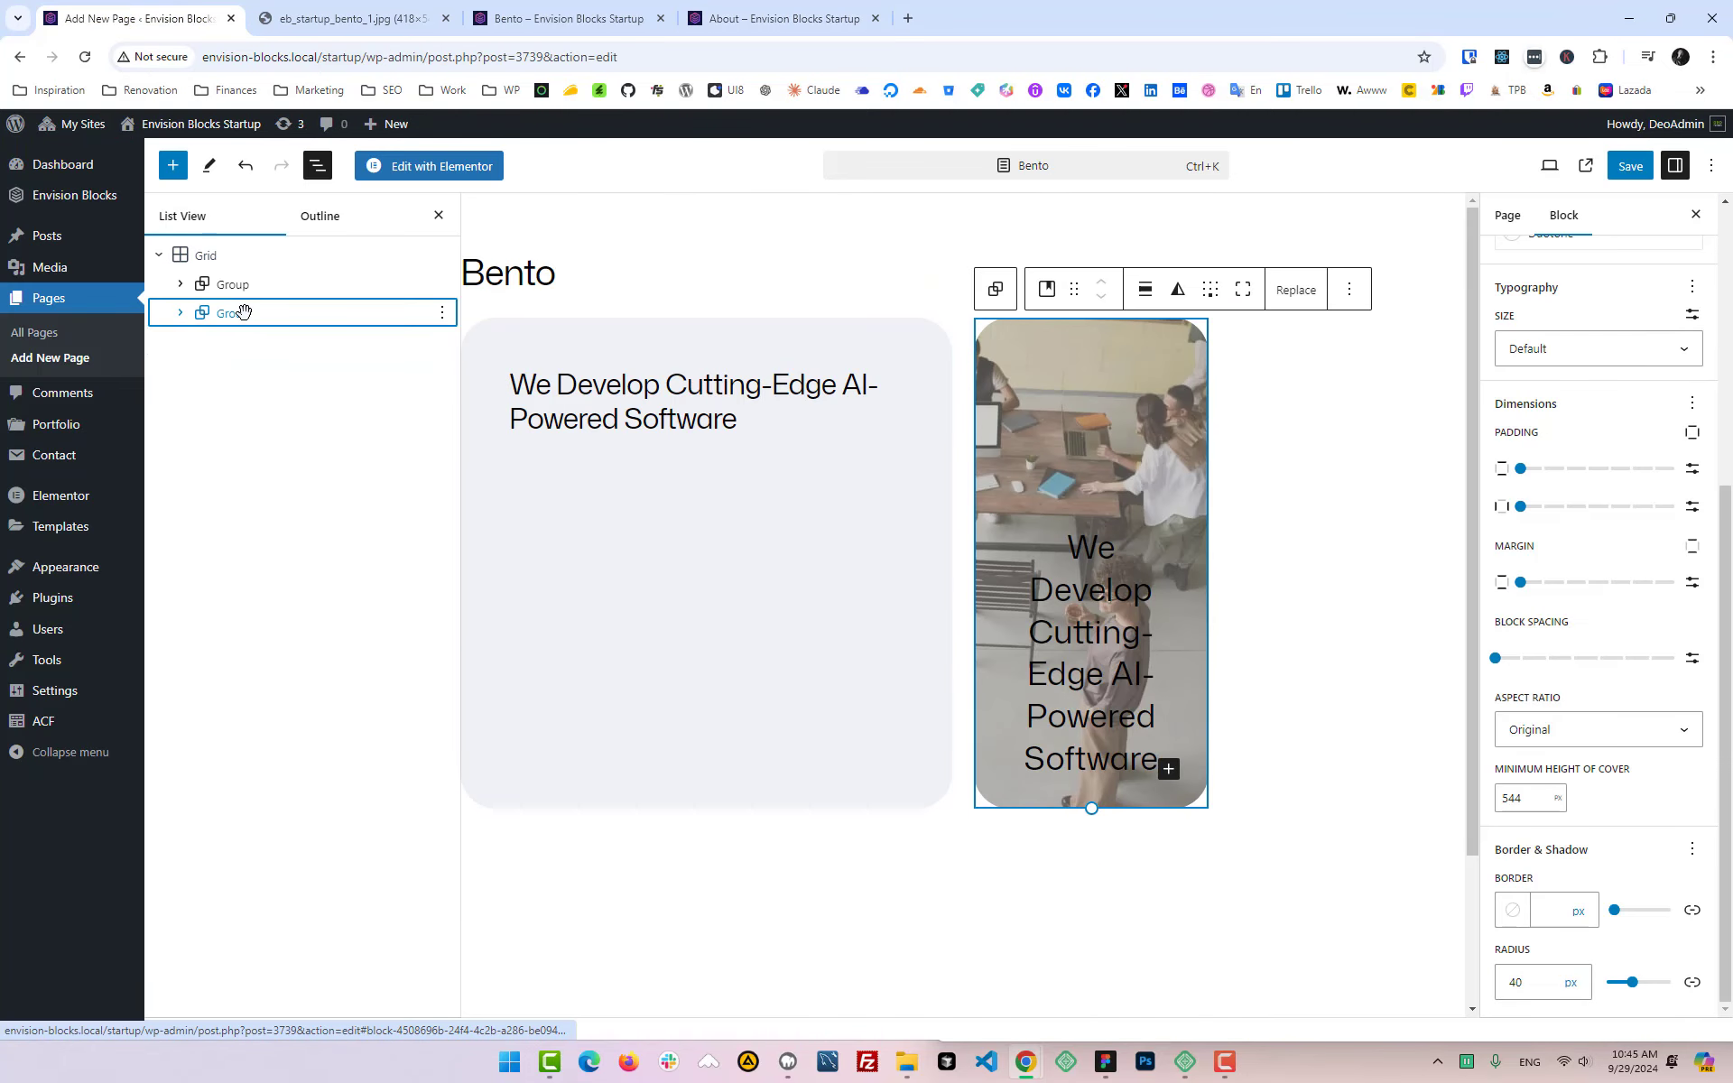
pyautogui.click(244, 313)
pyautogui.click(441, 312)
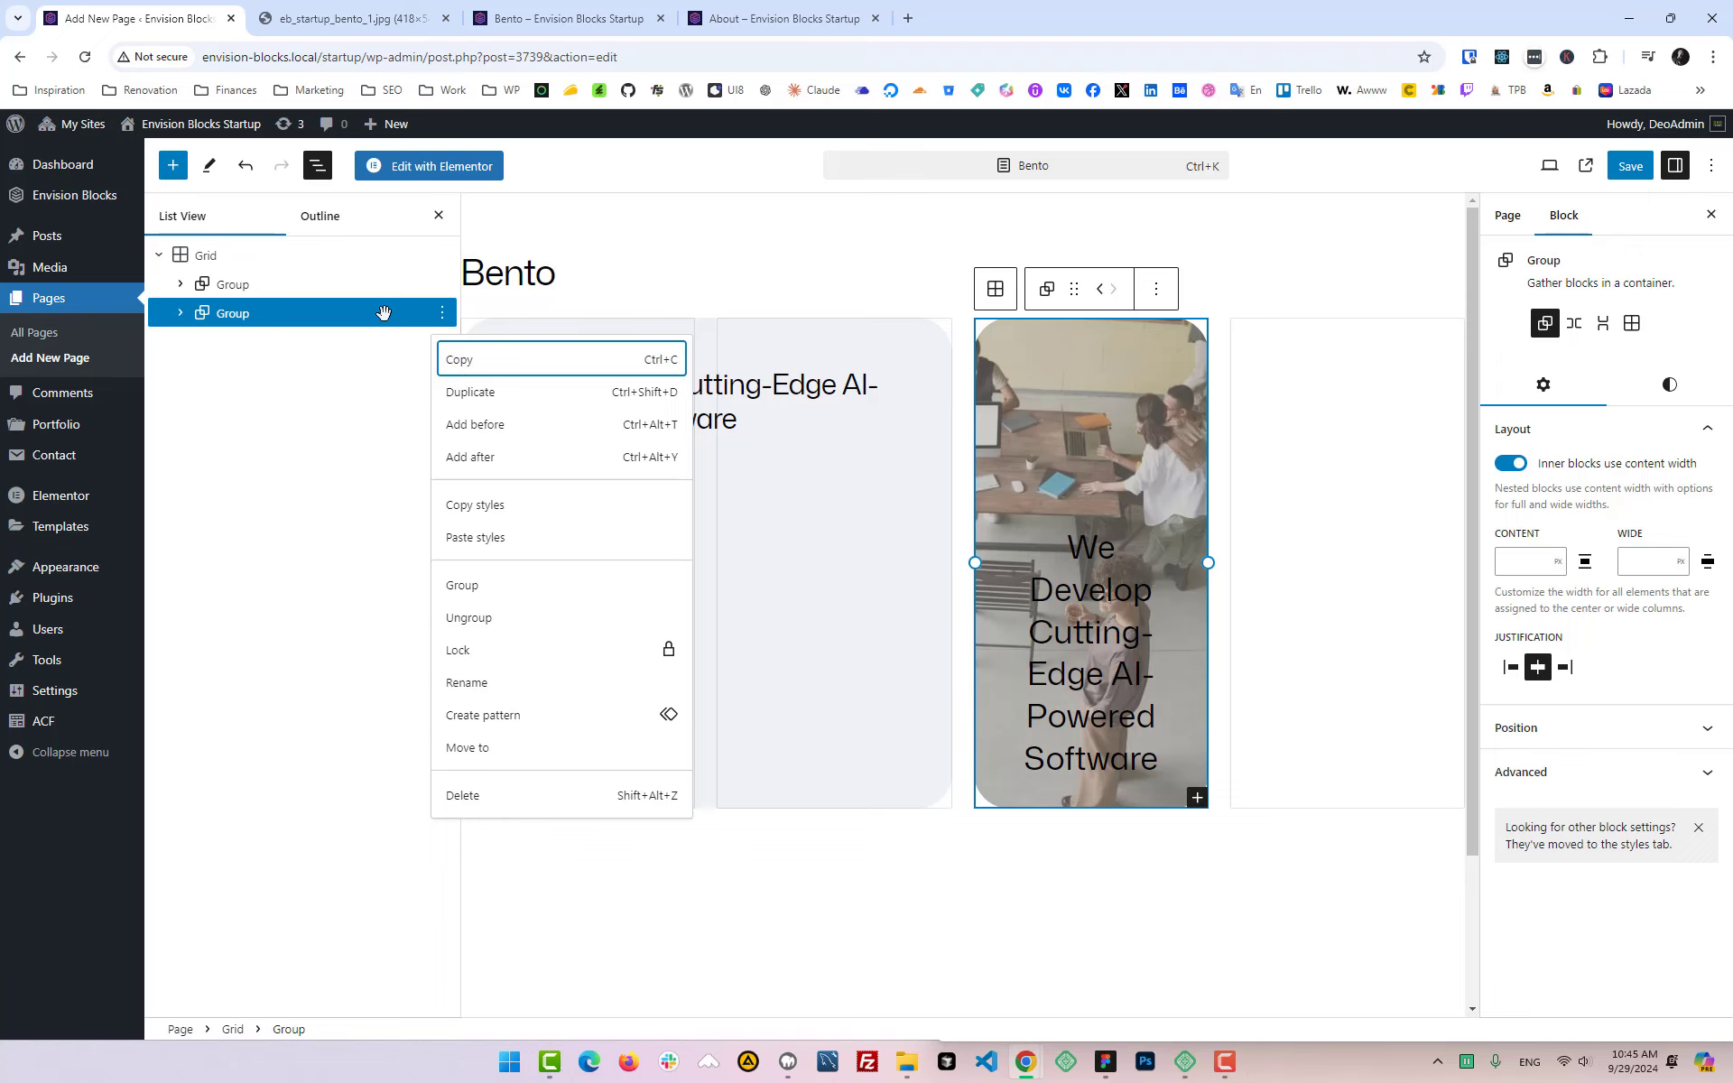
pyautogui.press('Escape')
pyautogui.click(356, 283)
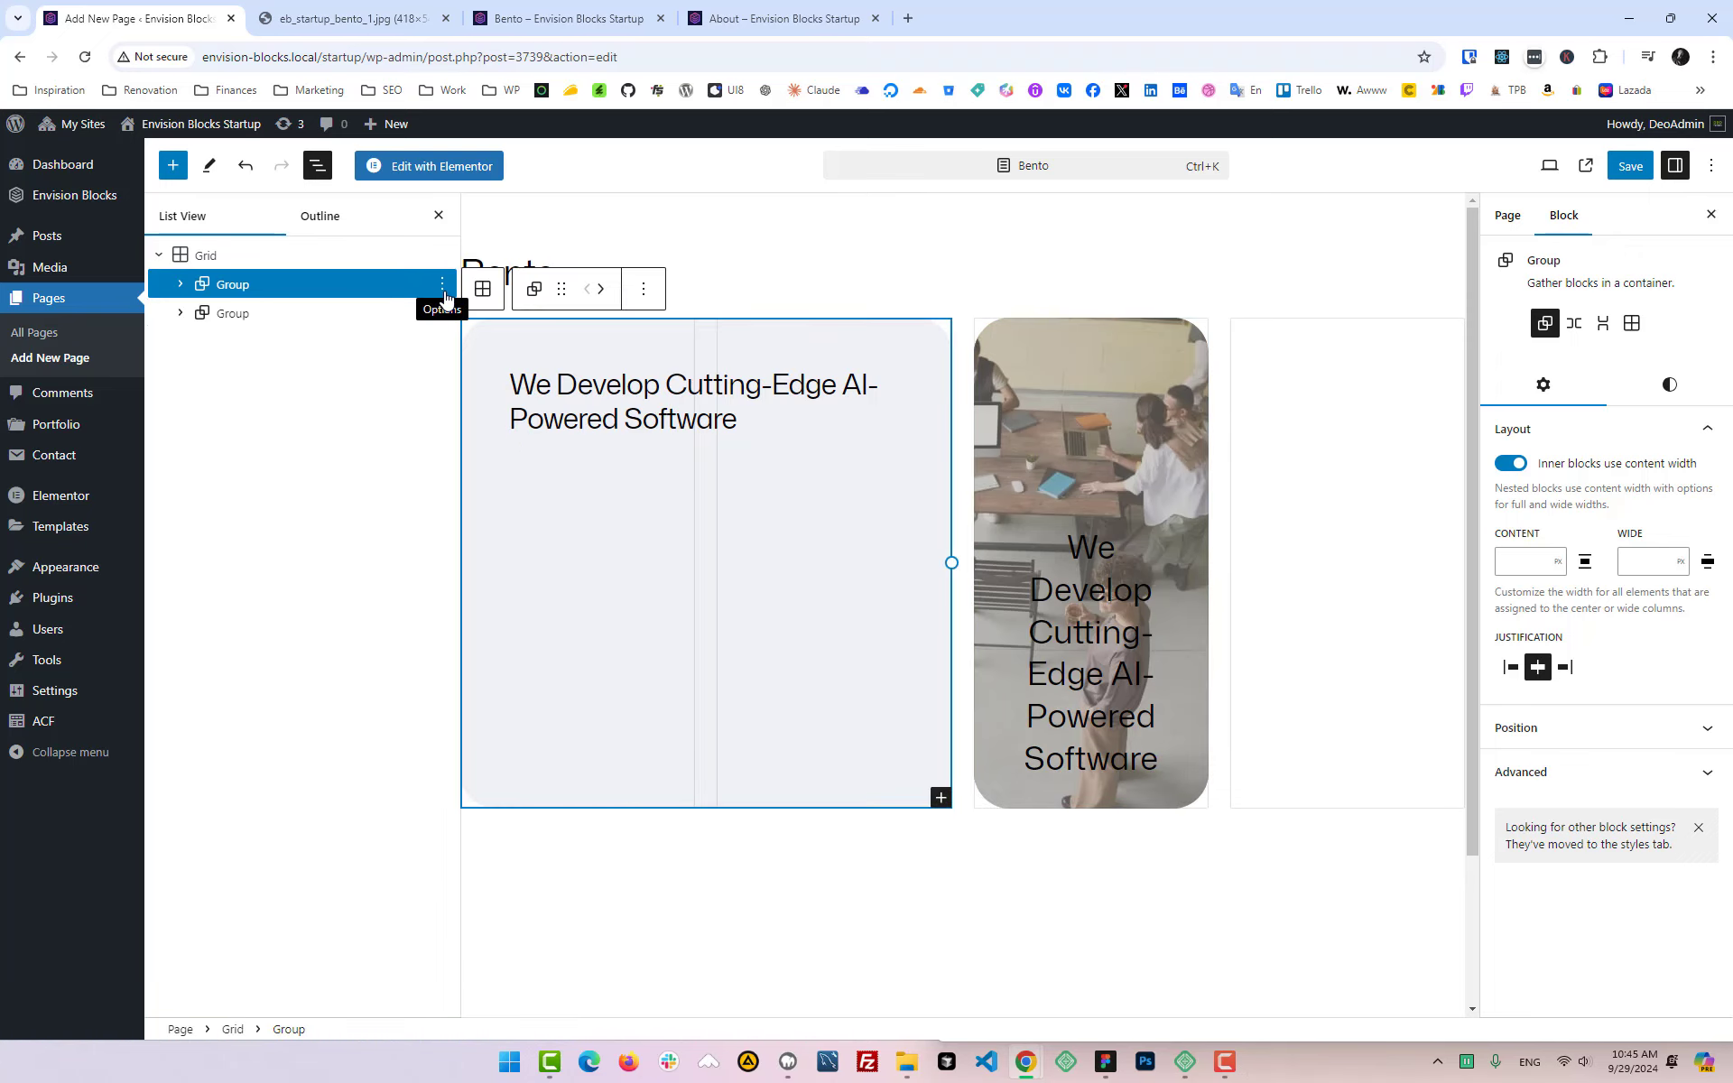
pyautogui.click(442, 286)
pyautogui.click(465, 360)
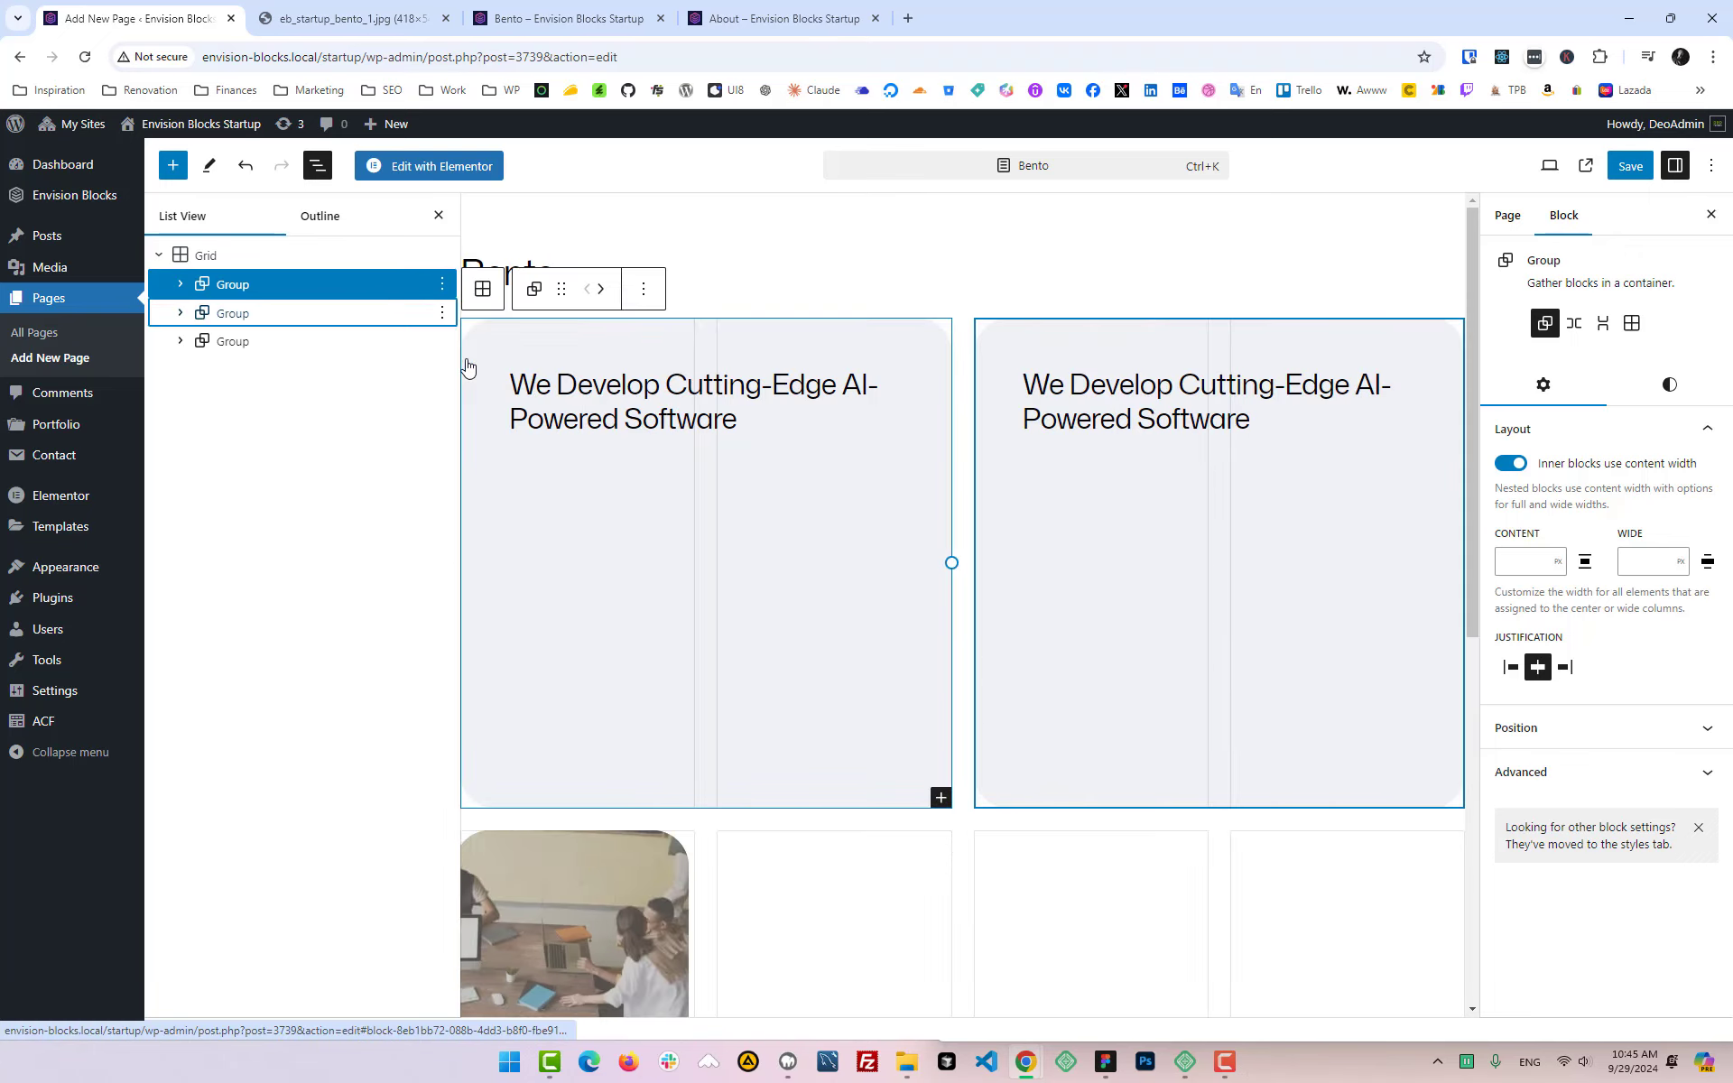
pyautogui.moveTo(247, 286); pyautogui.dragTo(247, 342)
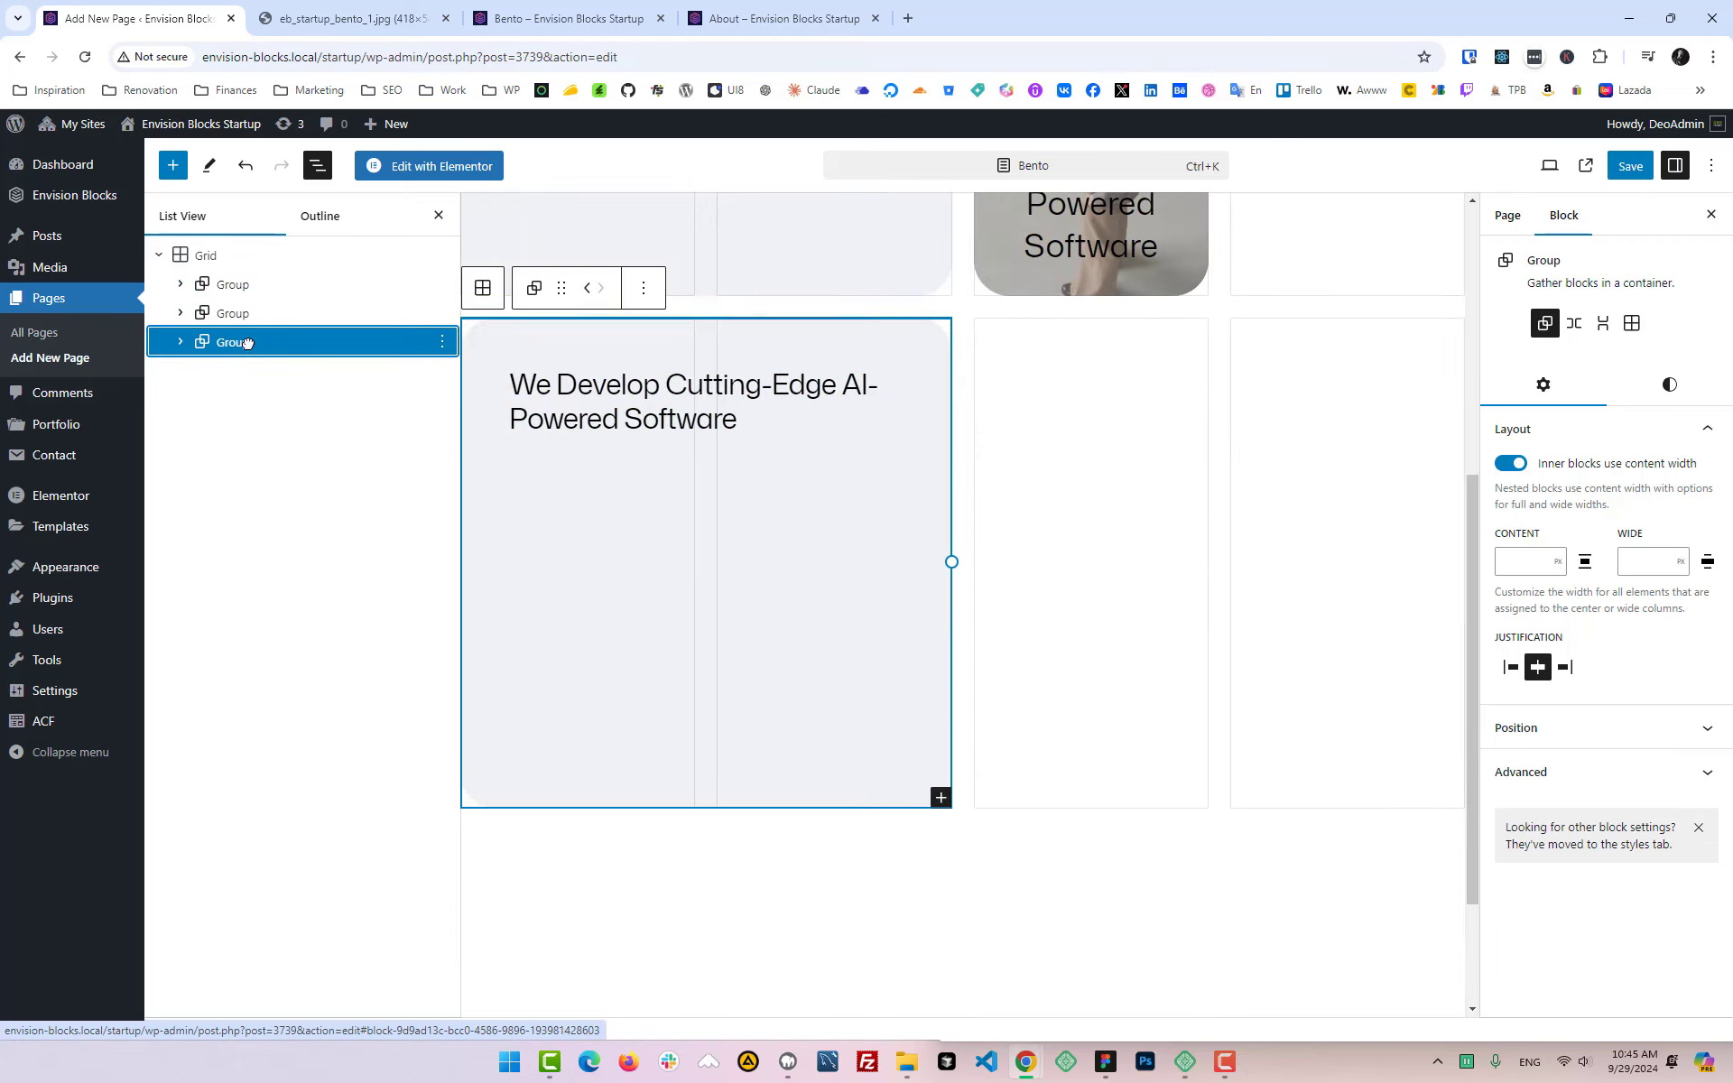
# Step: Set the column span of the third group to 1
pyautogui.scroll(5, 934, 492)
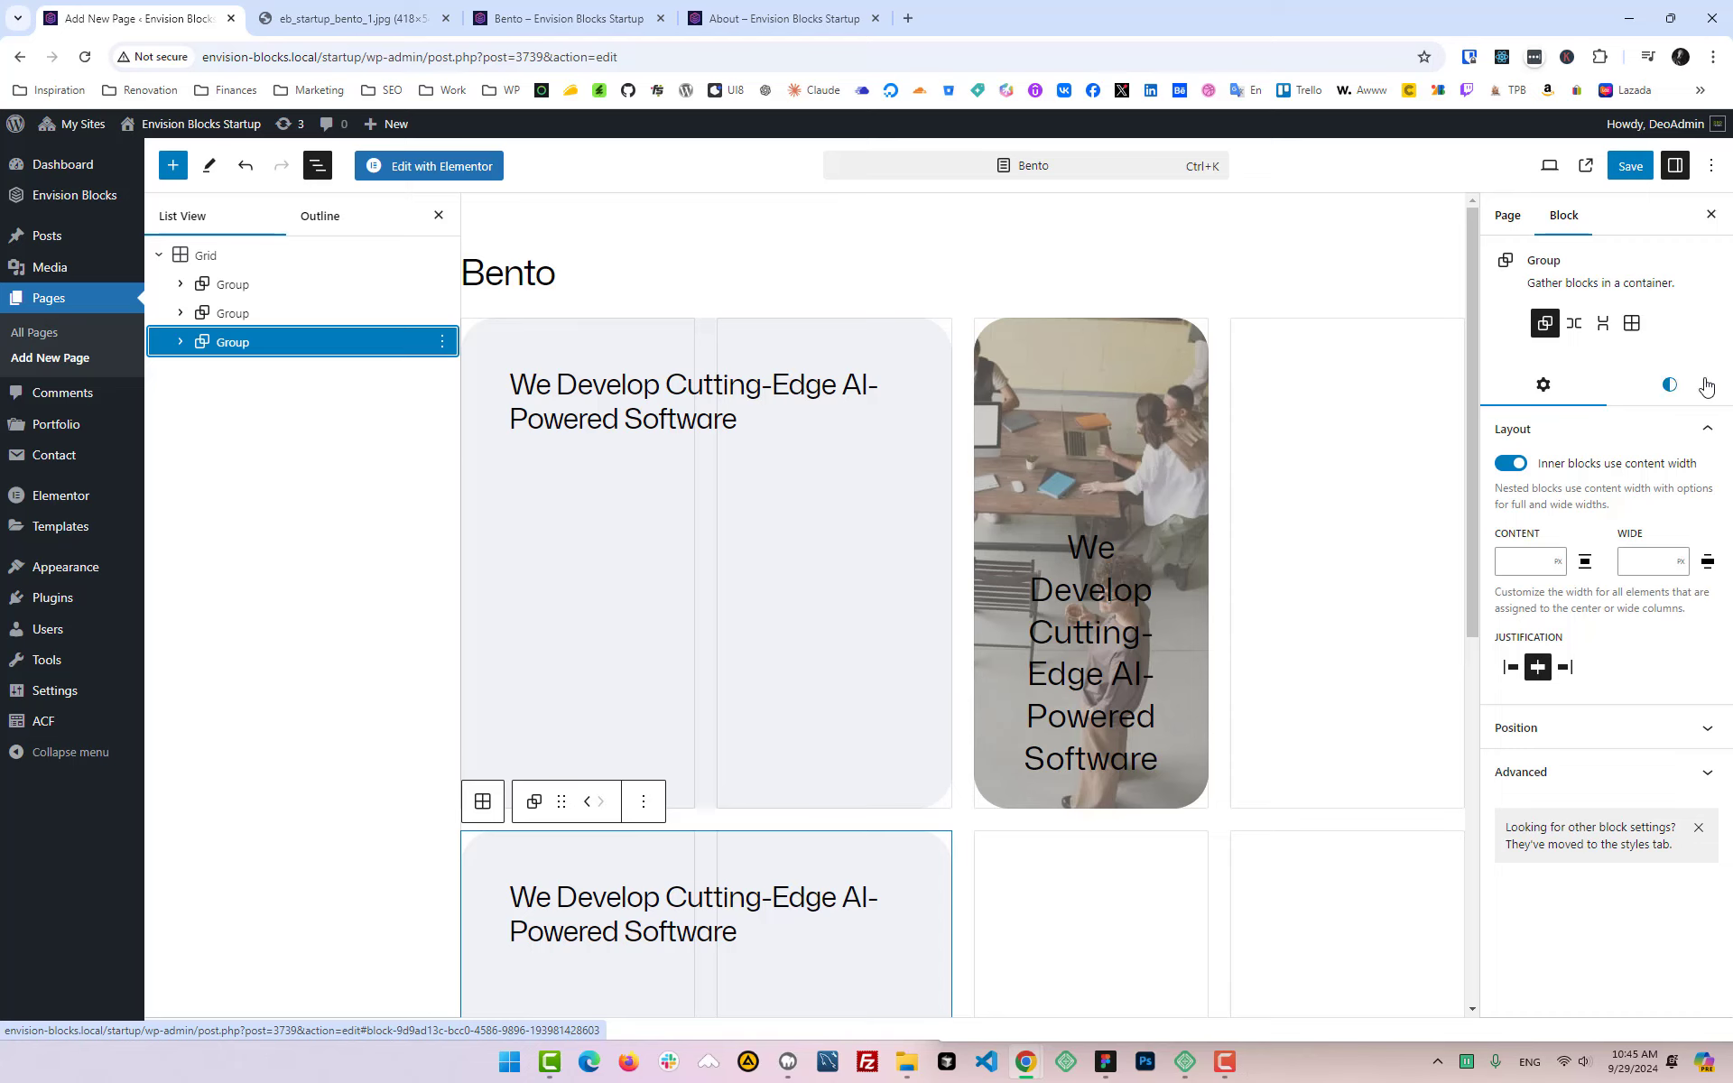
pyautogui.click(1668, 385)
pyautogui.scroll(-3, 1556, 794)
pyautogui.scroll(-1, 1556, 794)
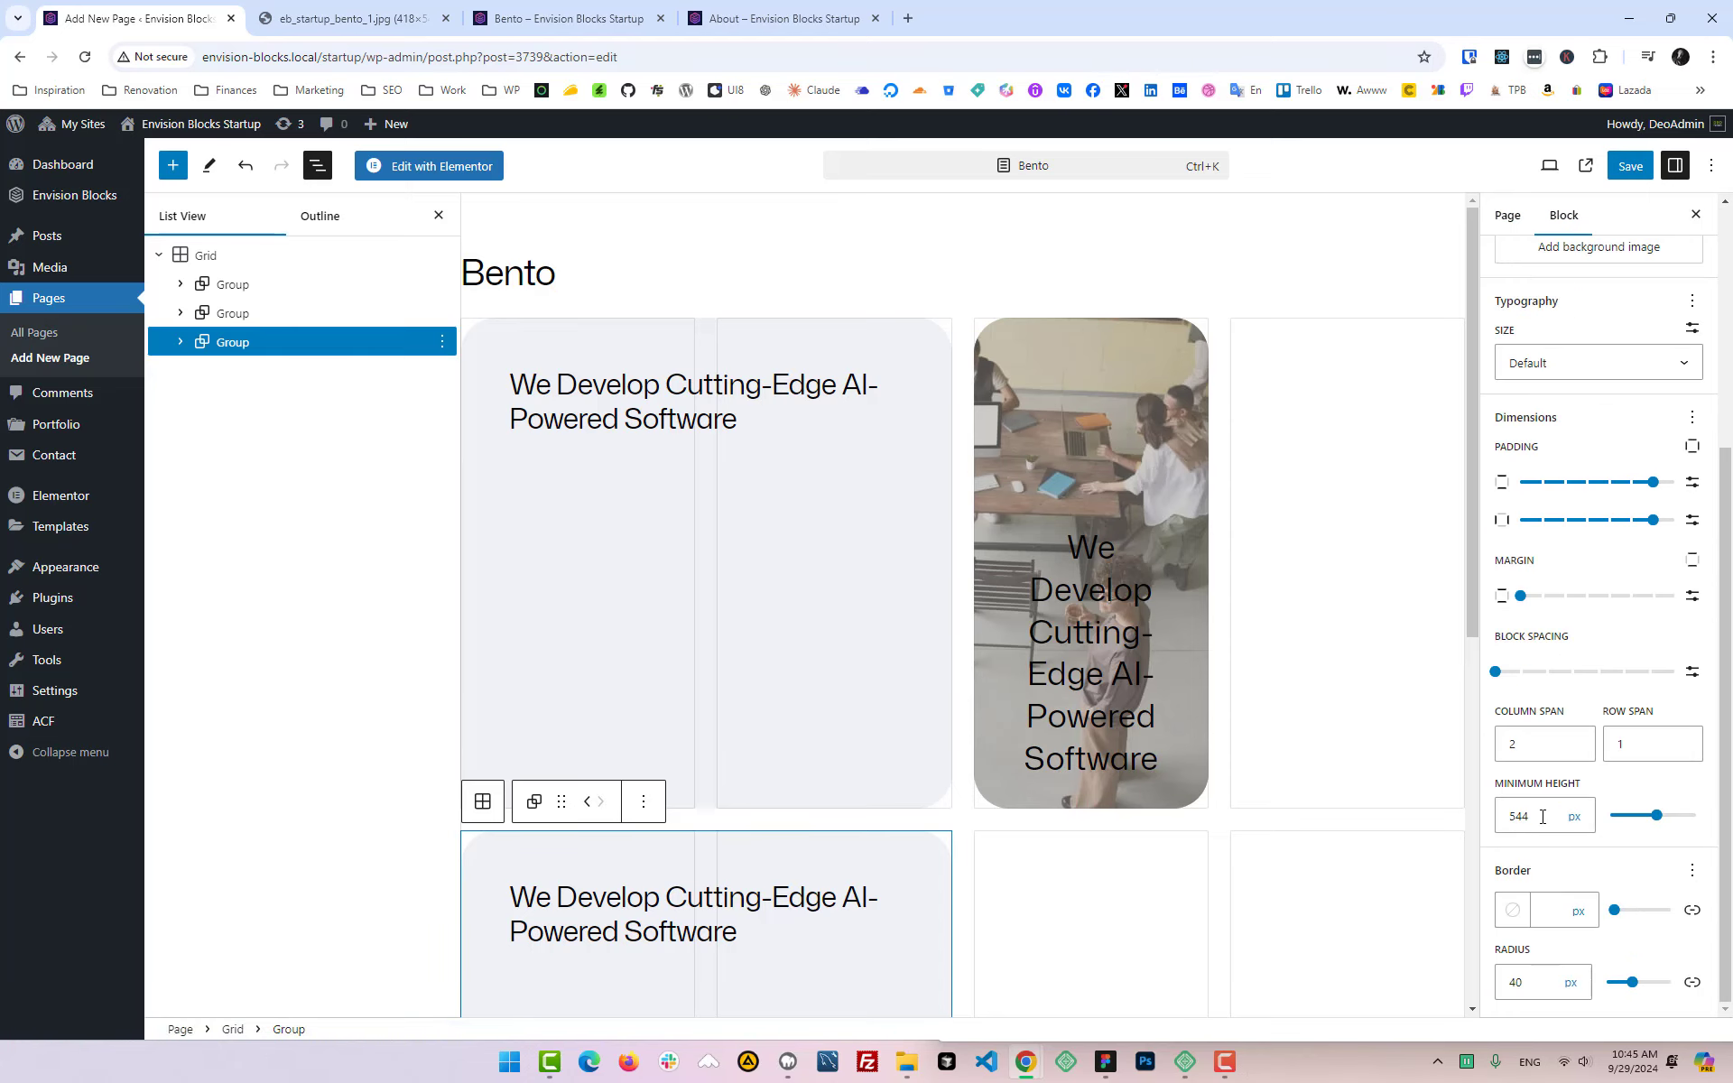
pyautogui.doubleClick(1526, 745)
pyautogui.write('1')
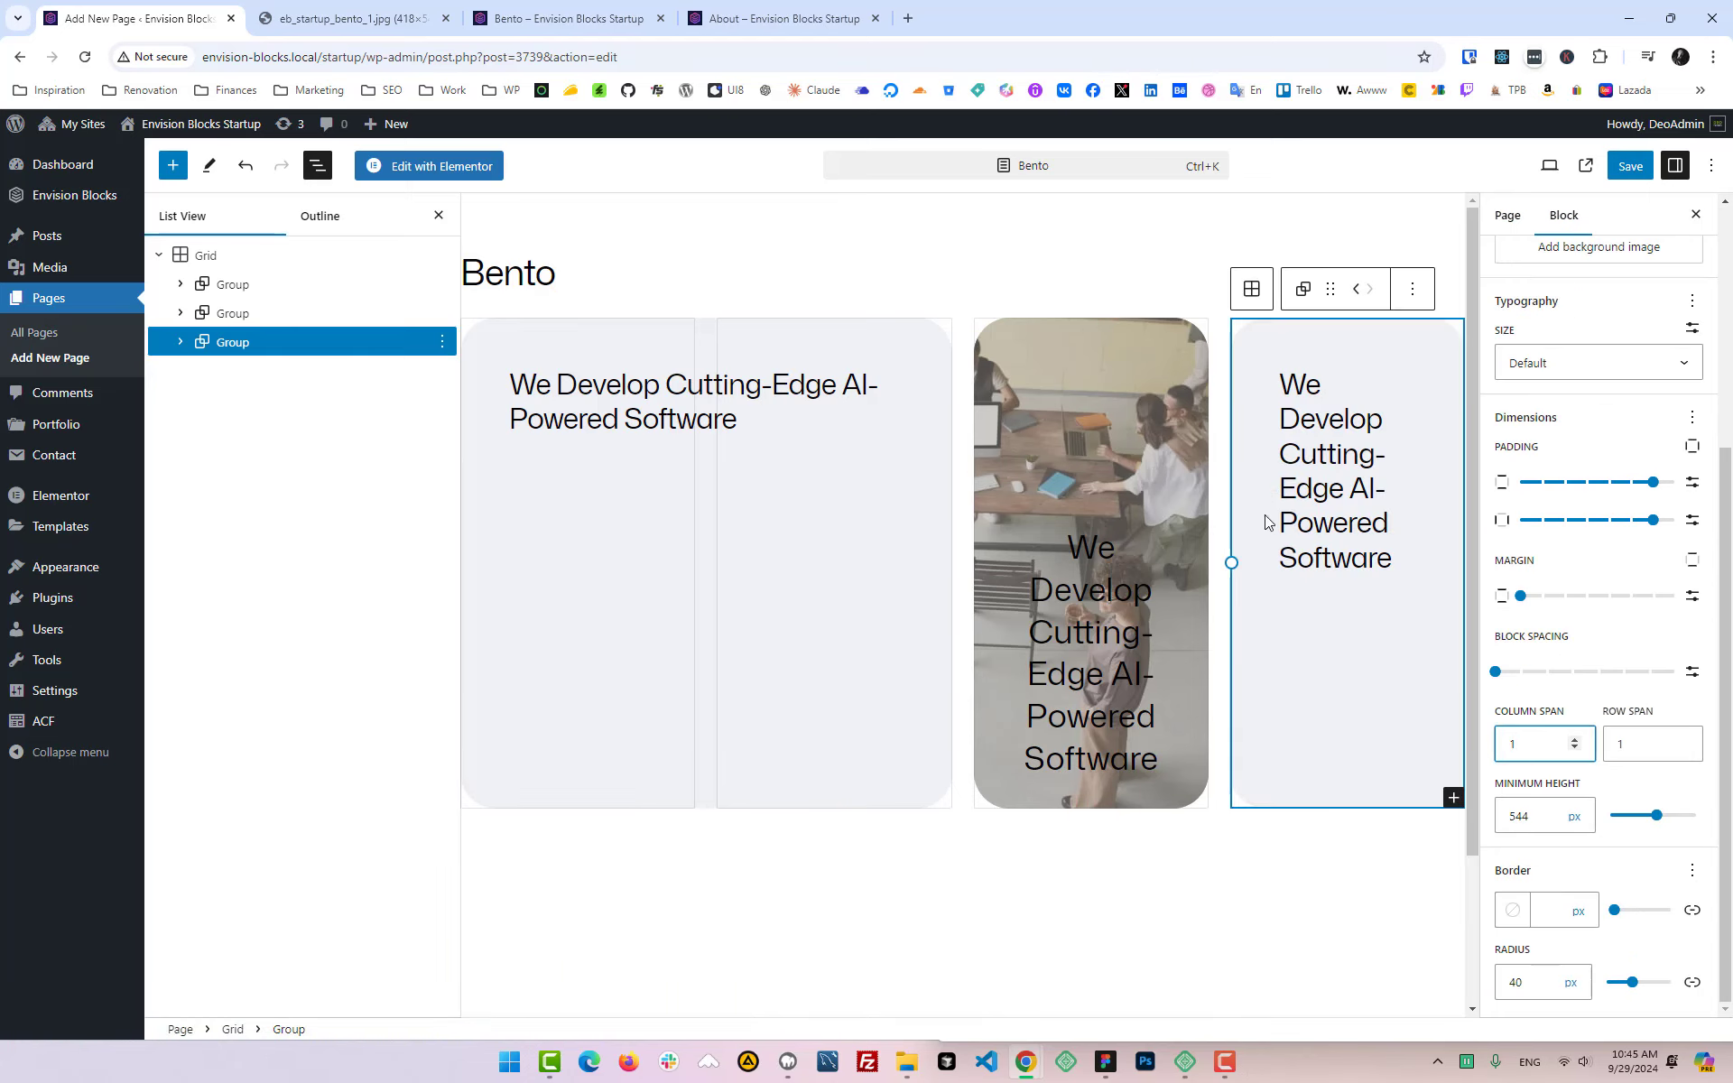
# Step: Check the About page's 150% card, then wrap the third group's heading in a nested Group and transform it to a Stack
pyautogui.click(763, 16)
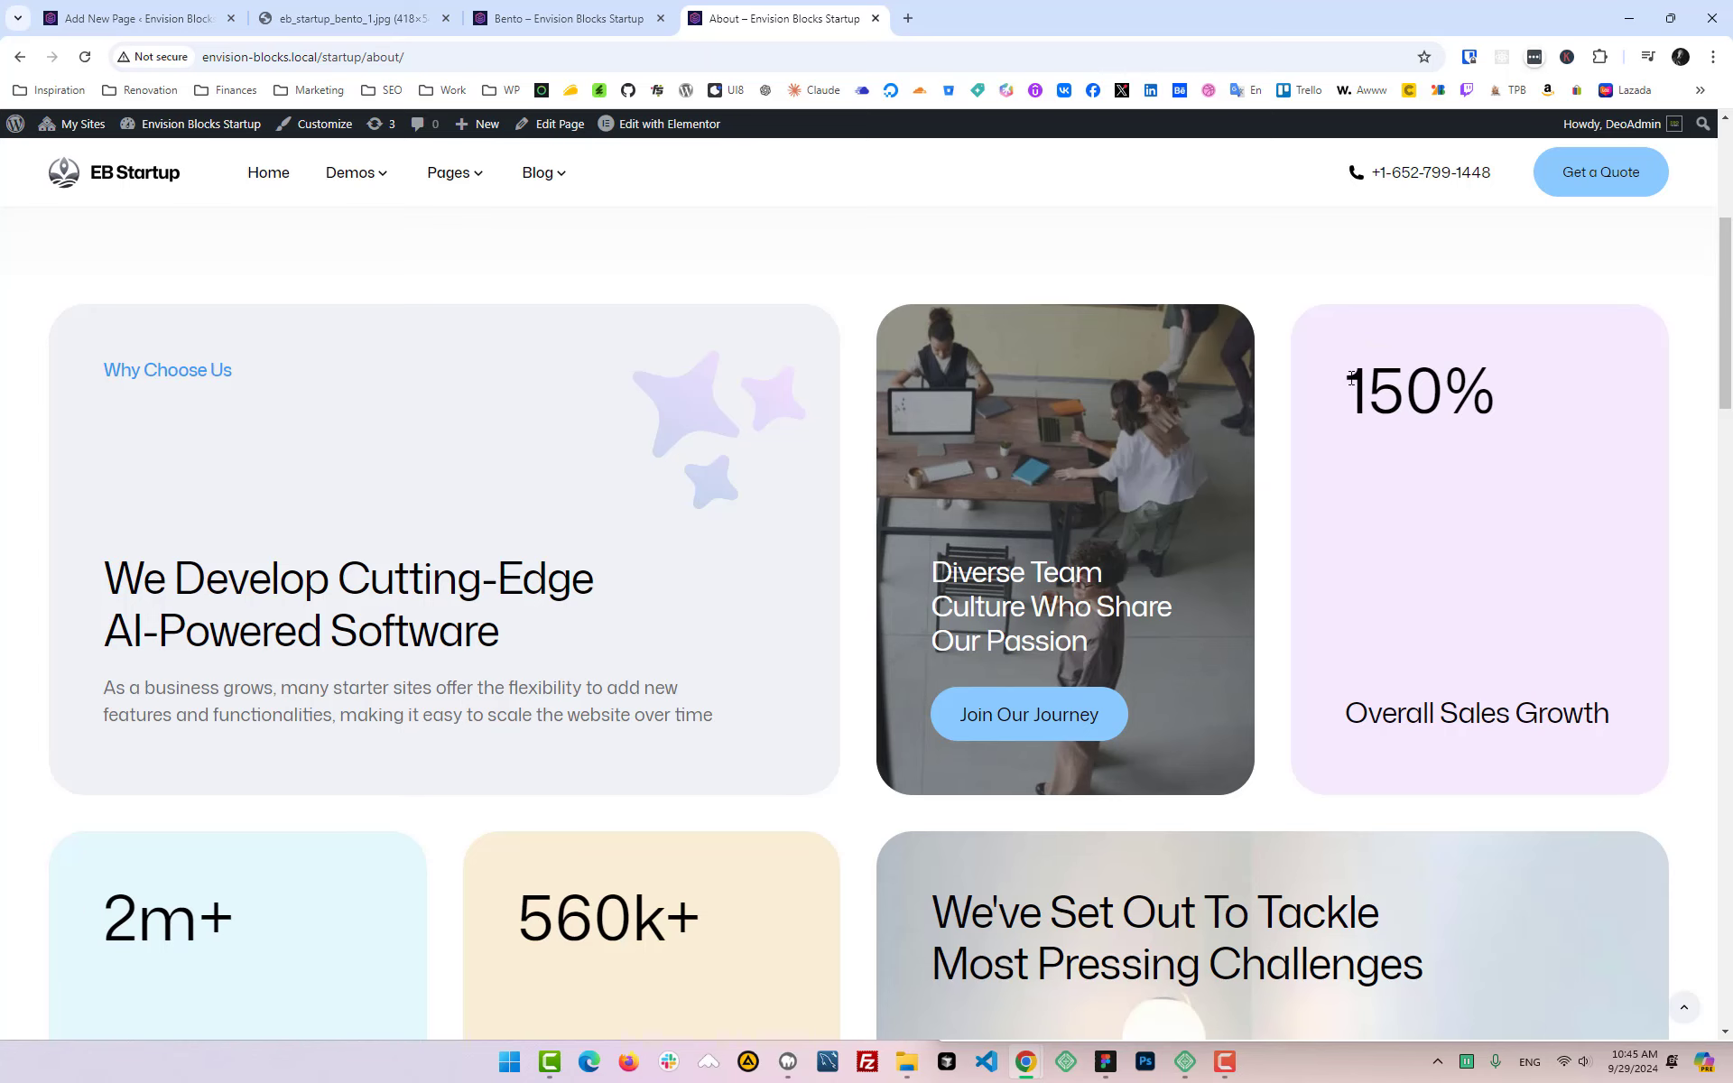
pyautogui.click(135, 18)
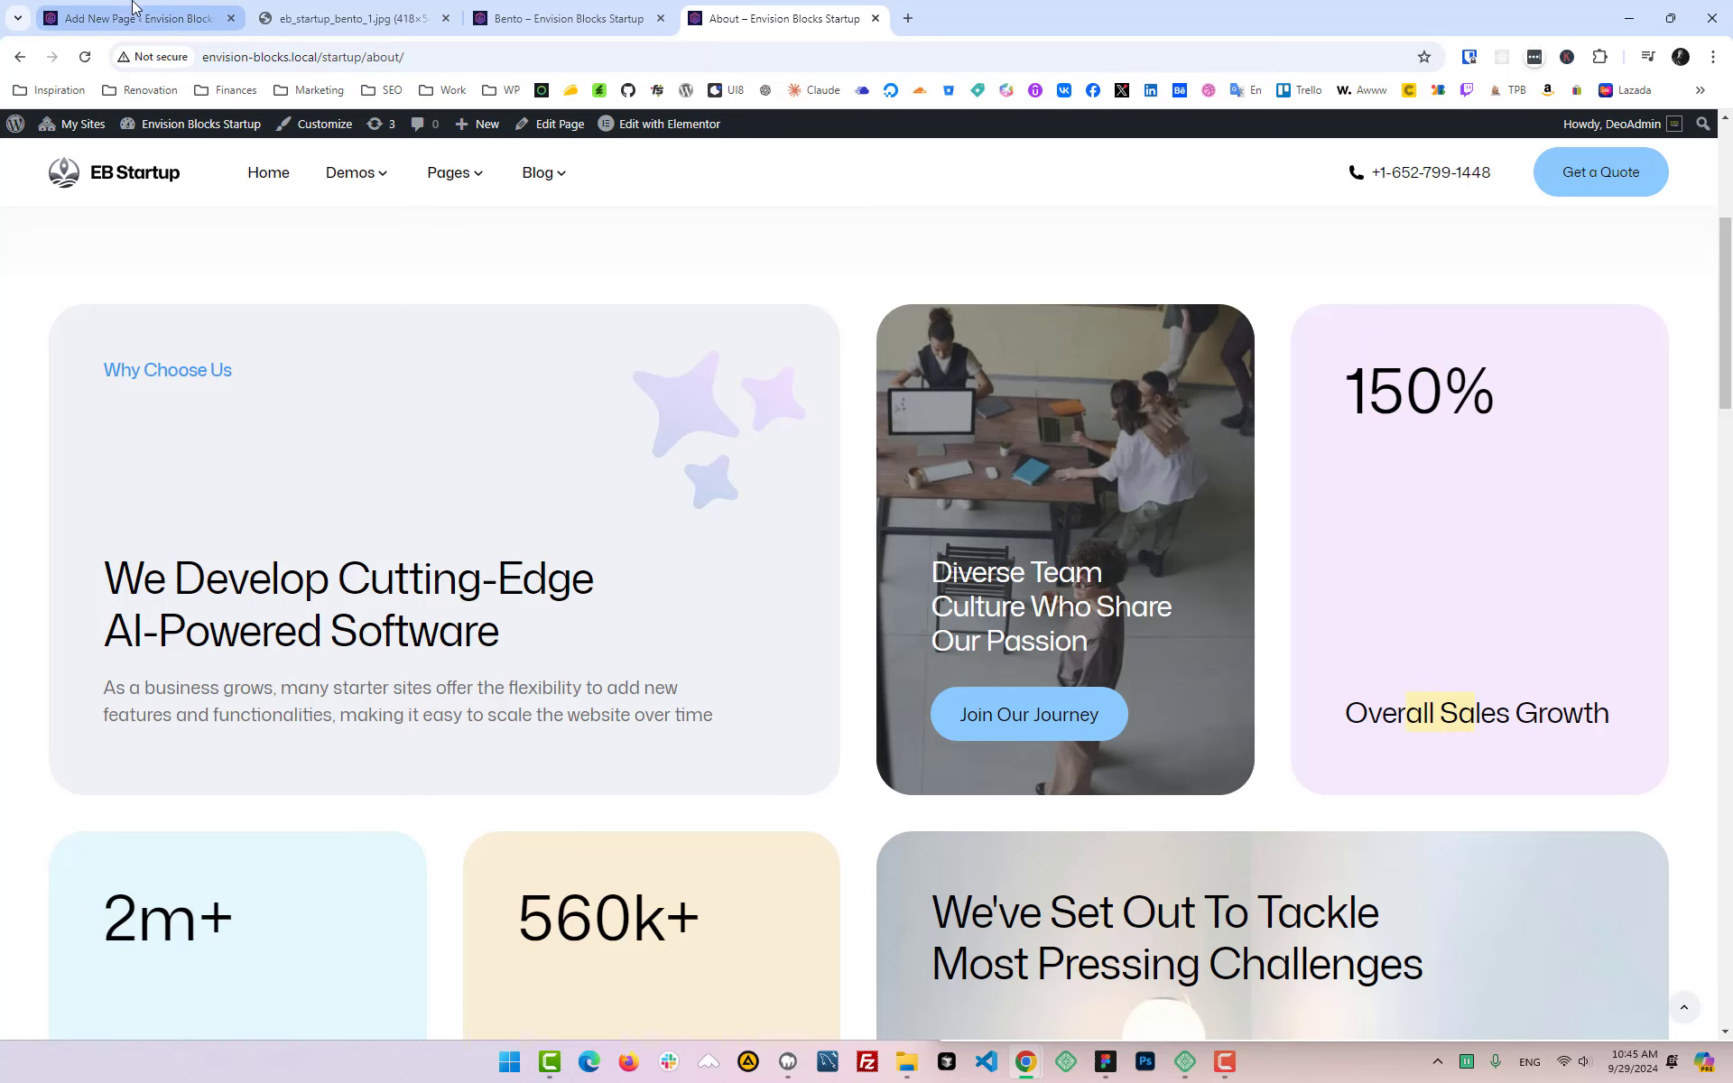
pyautogui.click(1313, 345)
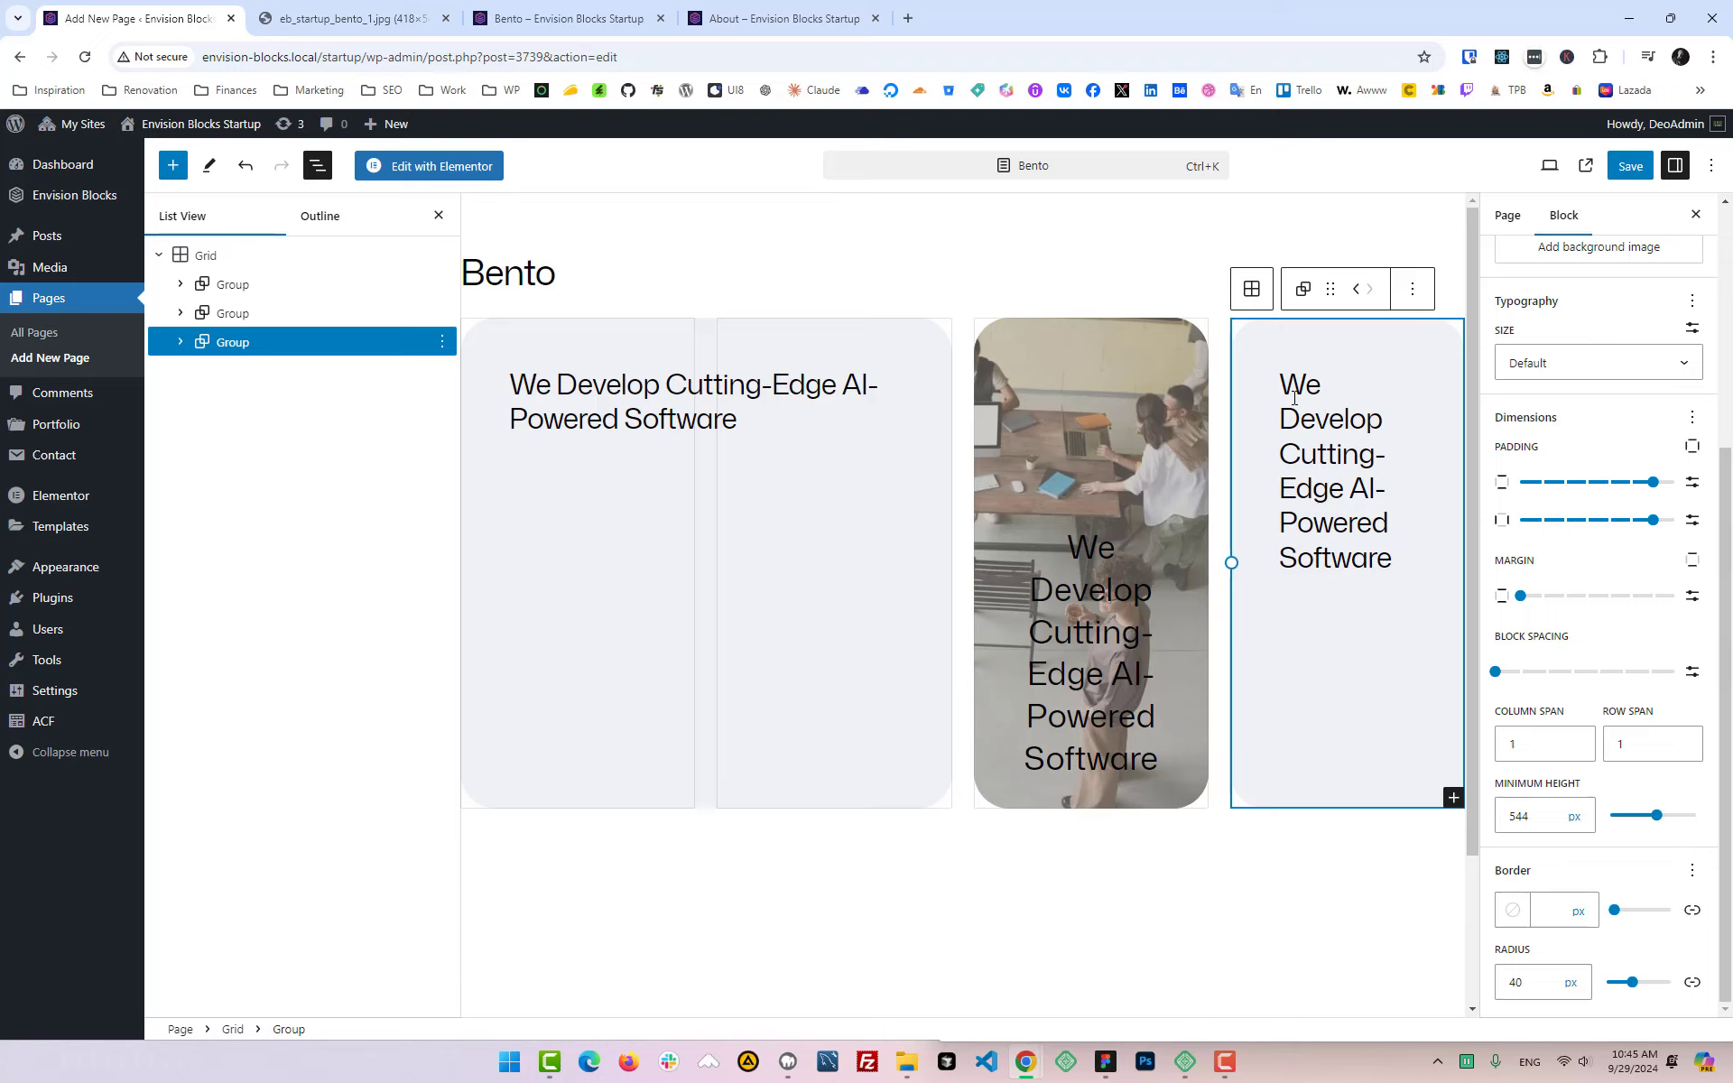
pyautogui.click(181, 342)
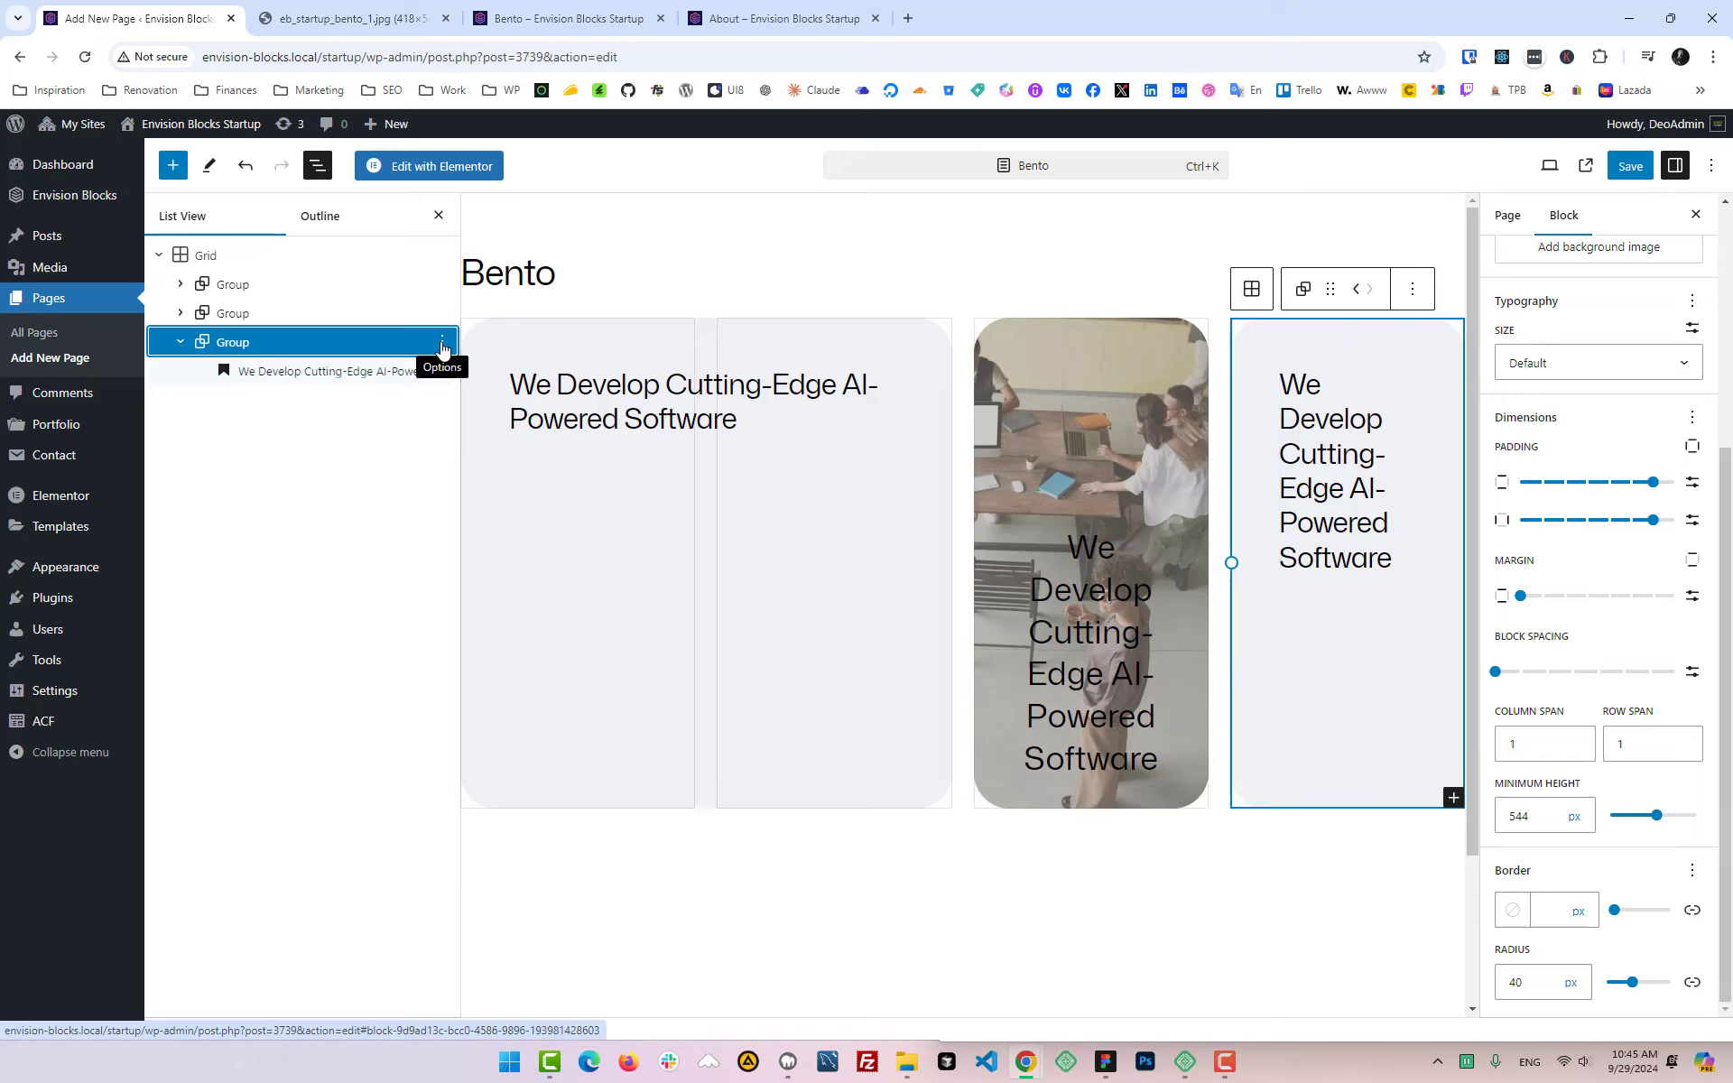
pyautogui.click(1413, 289)
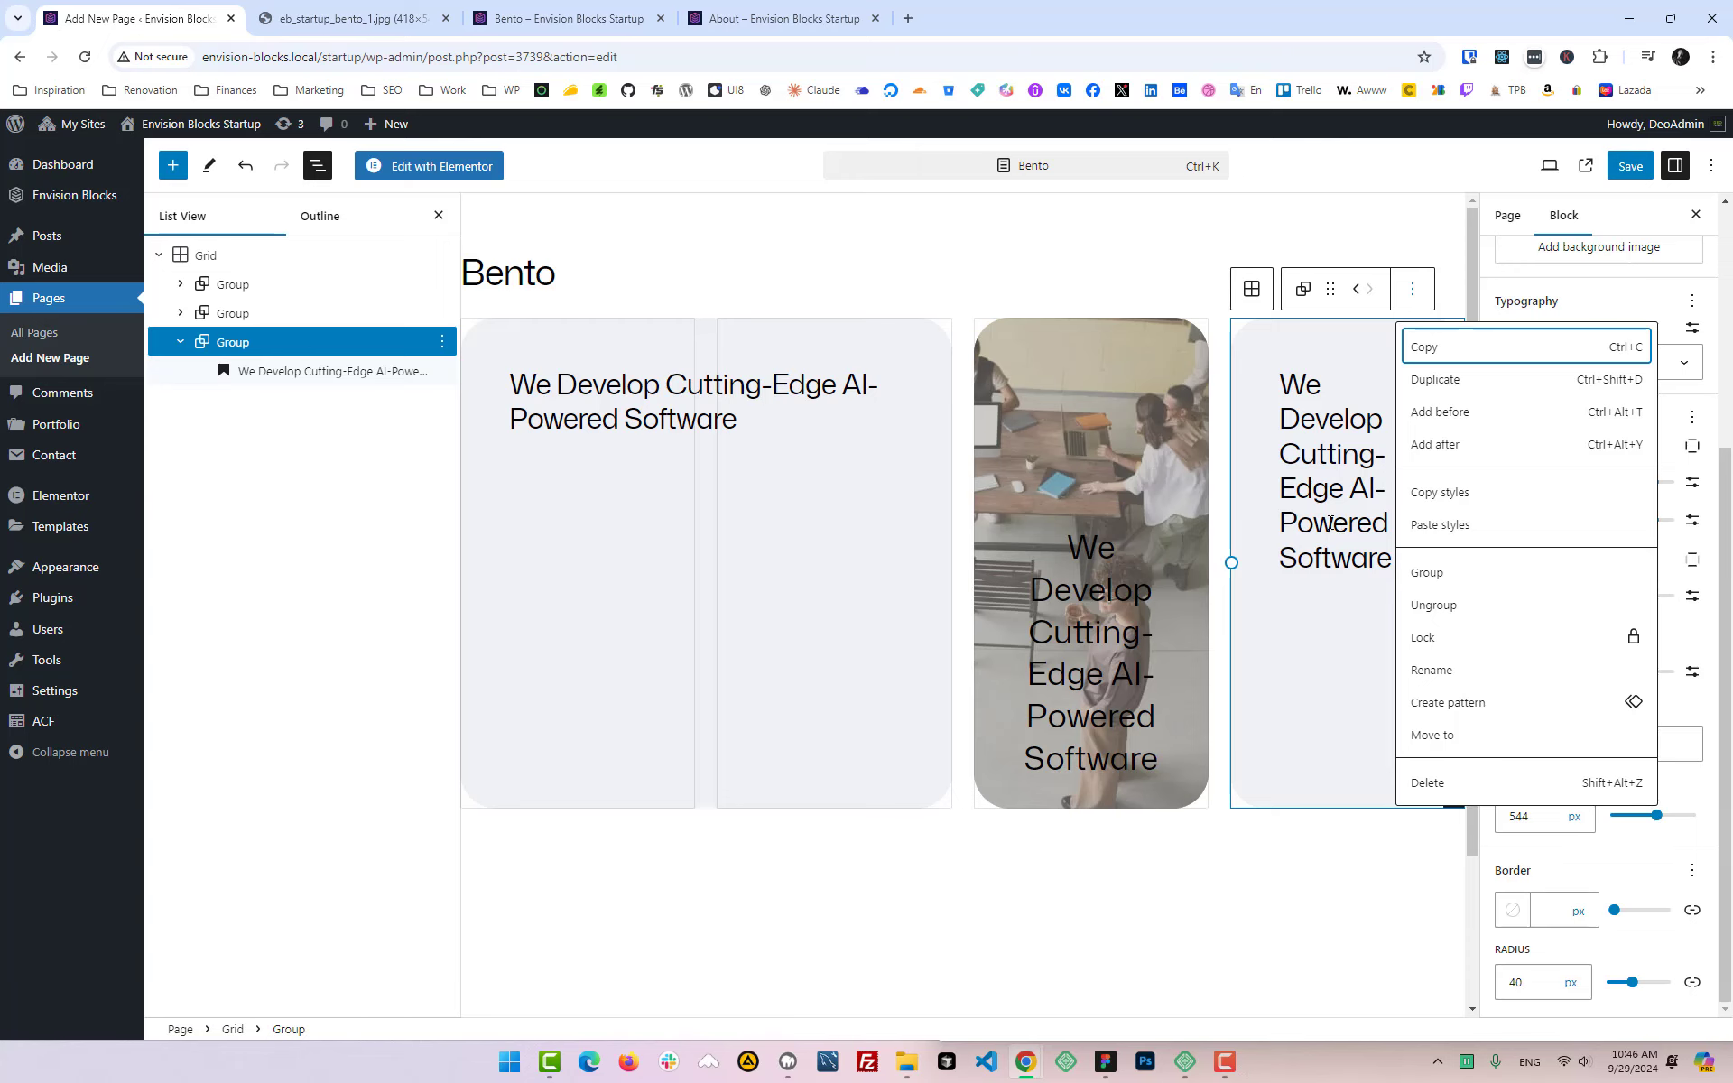
pyautogui.click(1332, 521)
pyautogui.click(1442, 337)
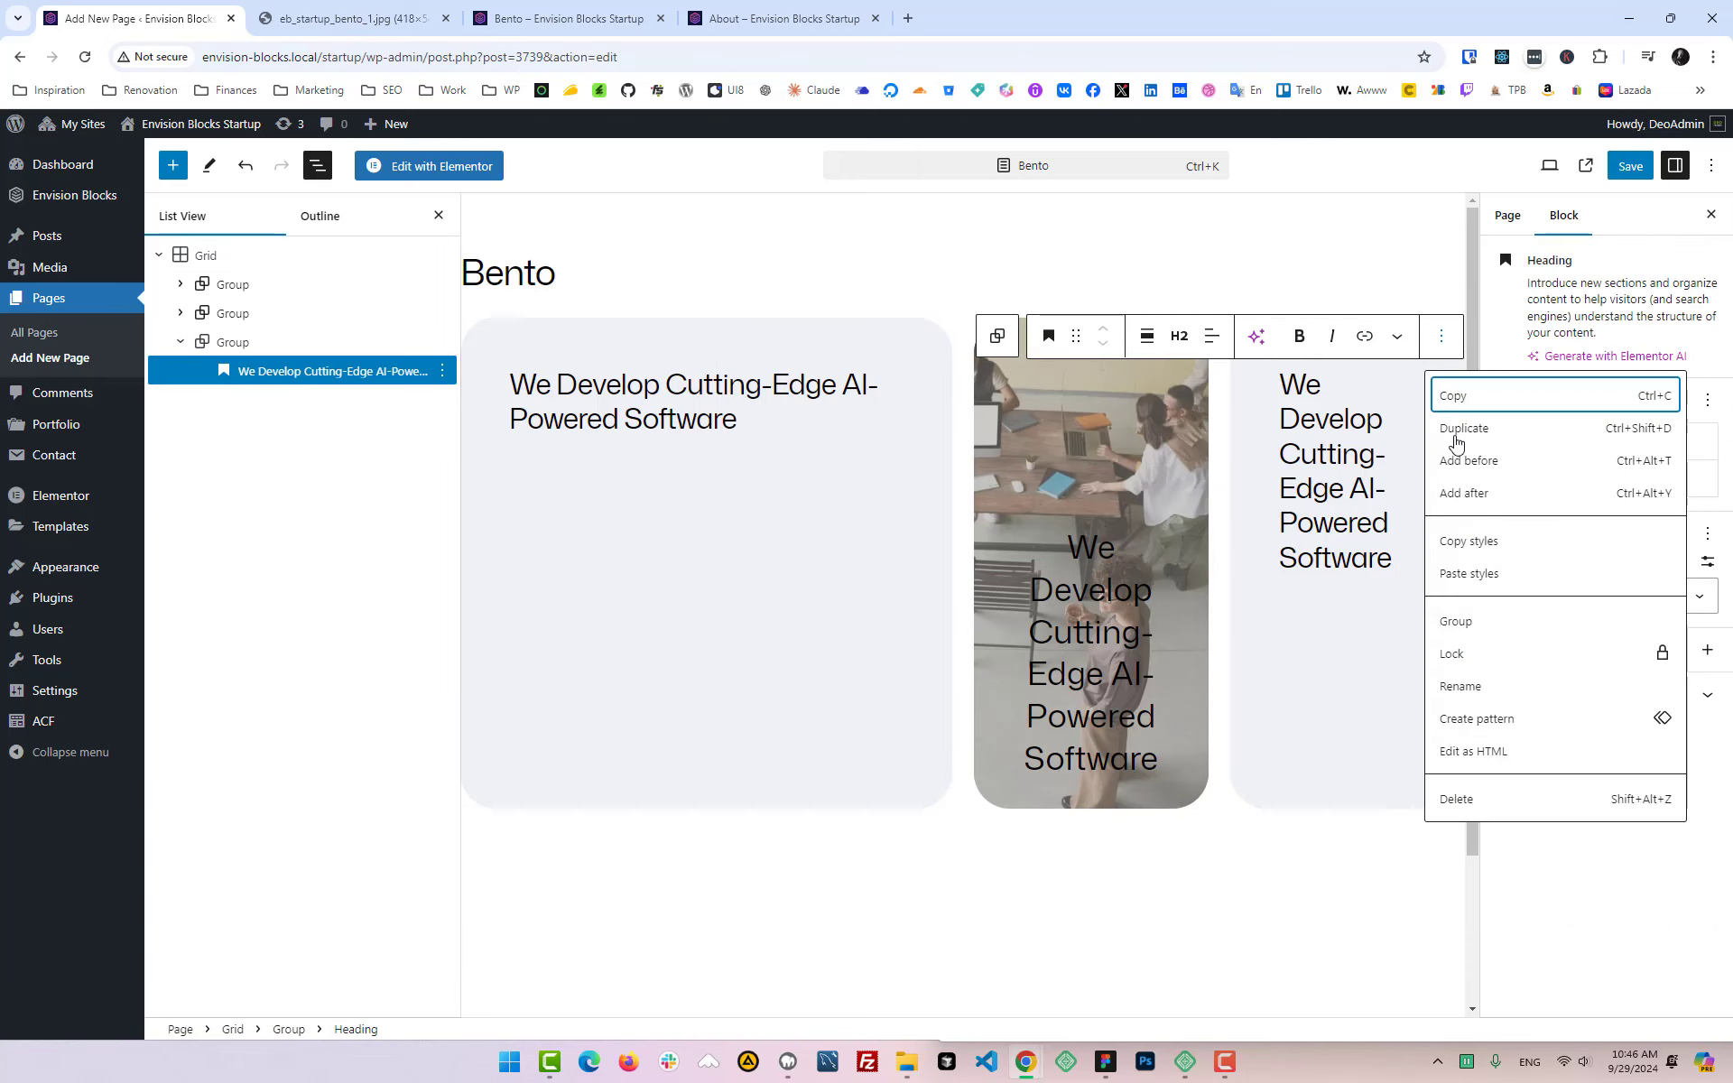
pyautogui.click(1475, 622)
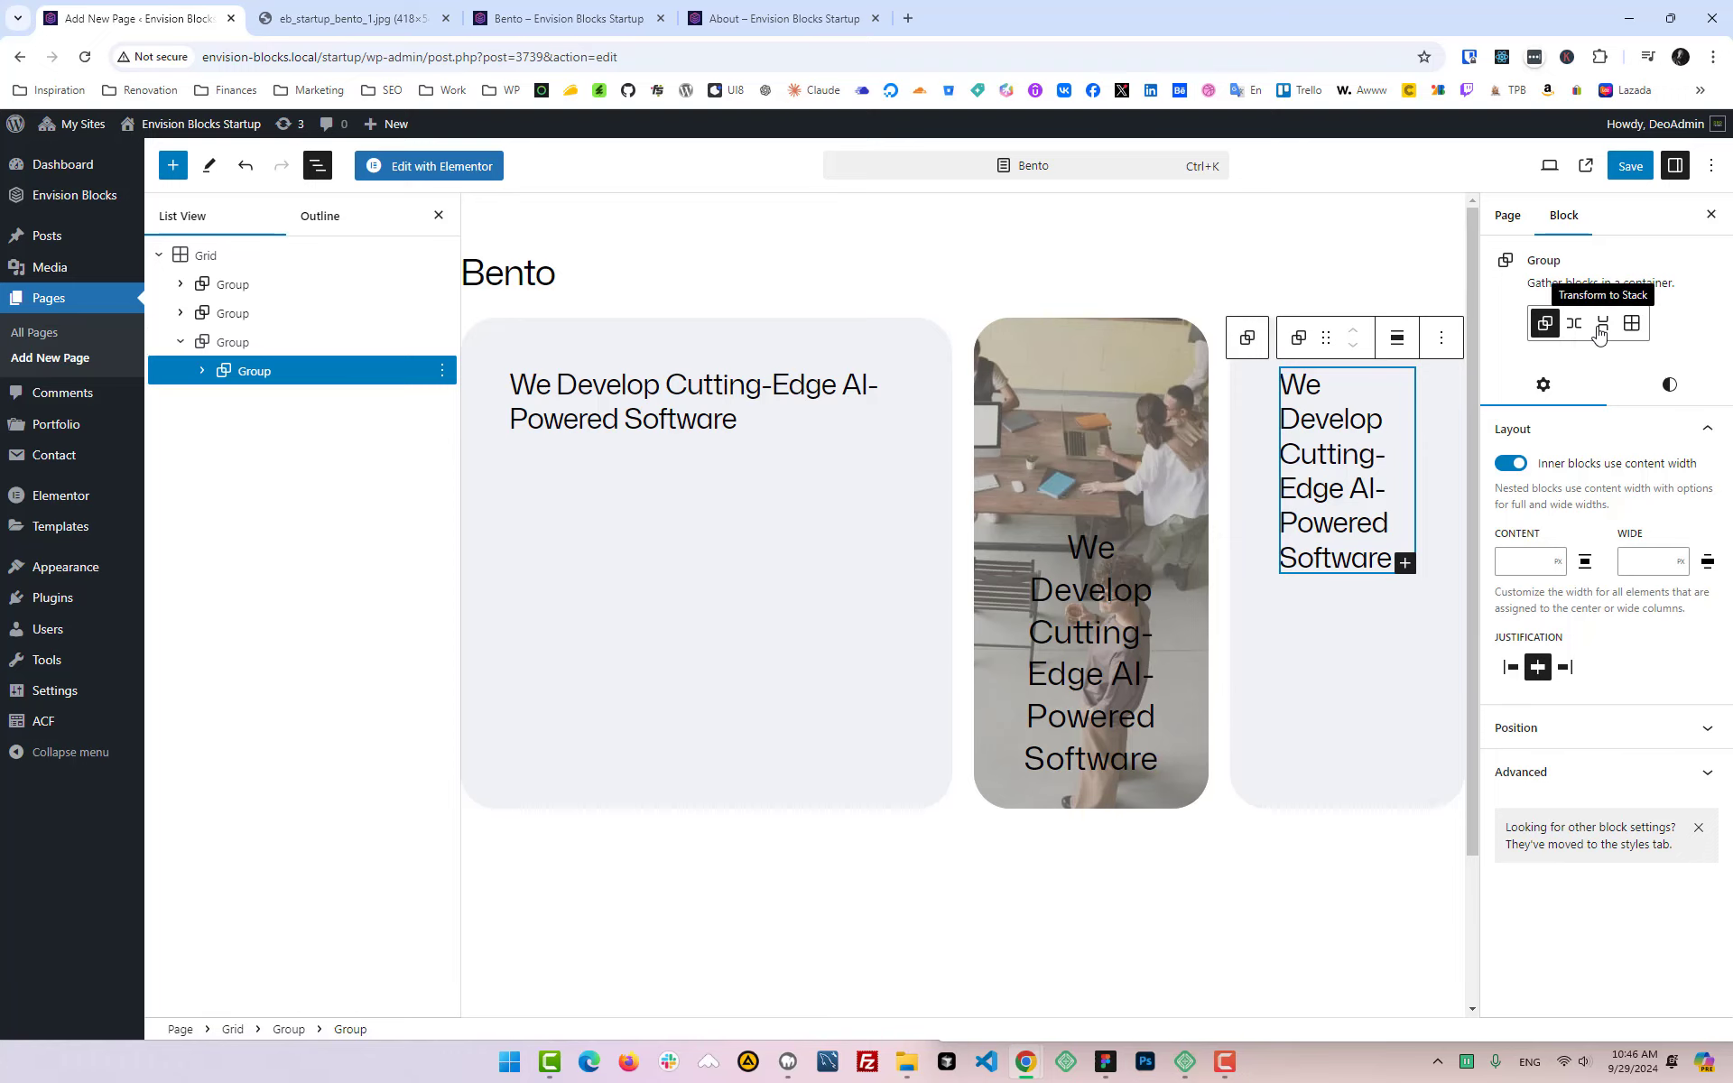
pyautogui.click(1604, 325)
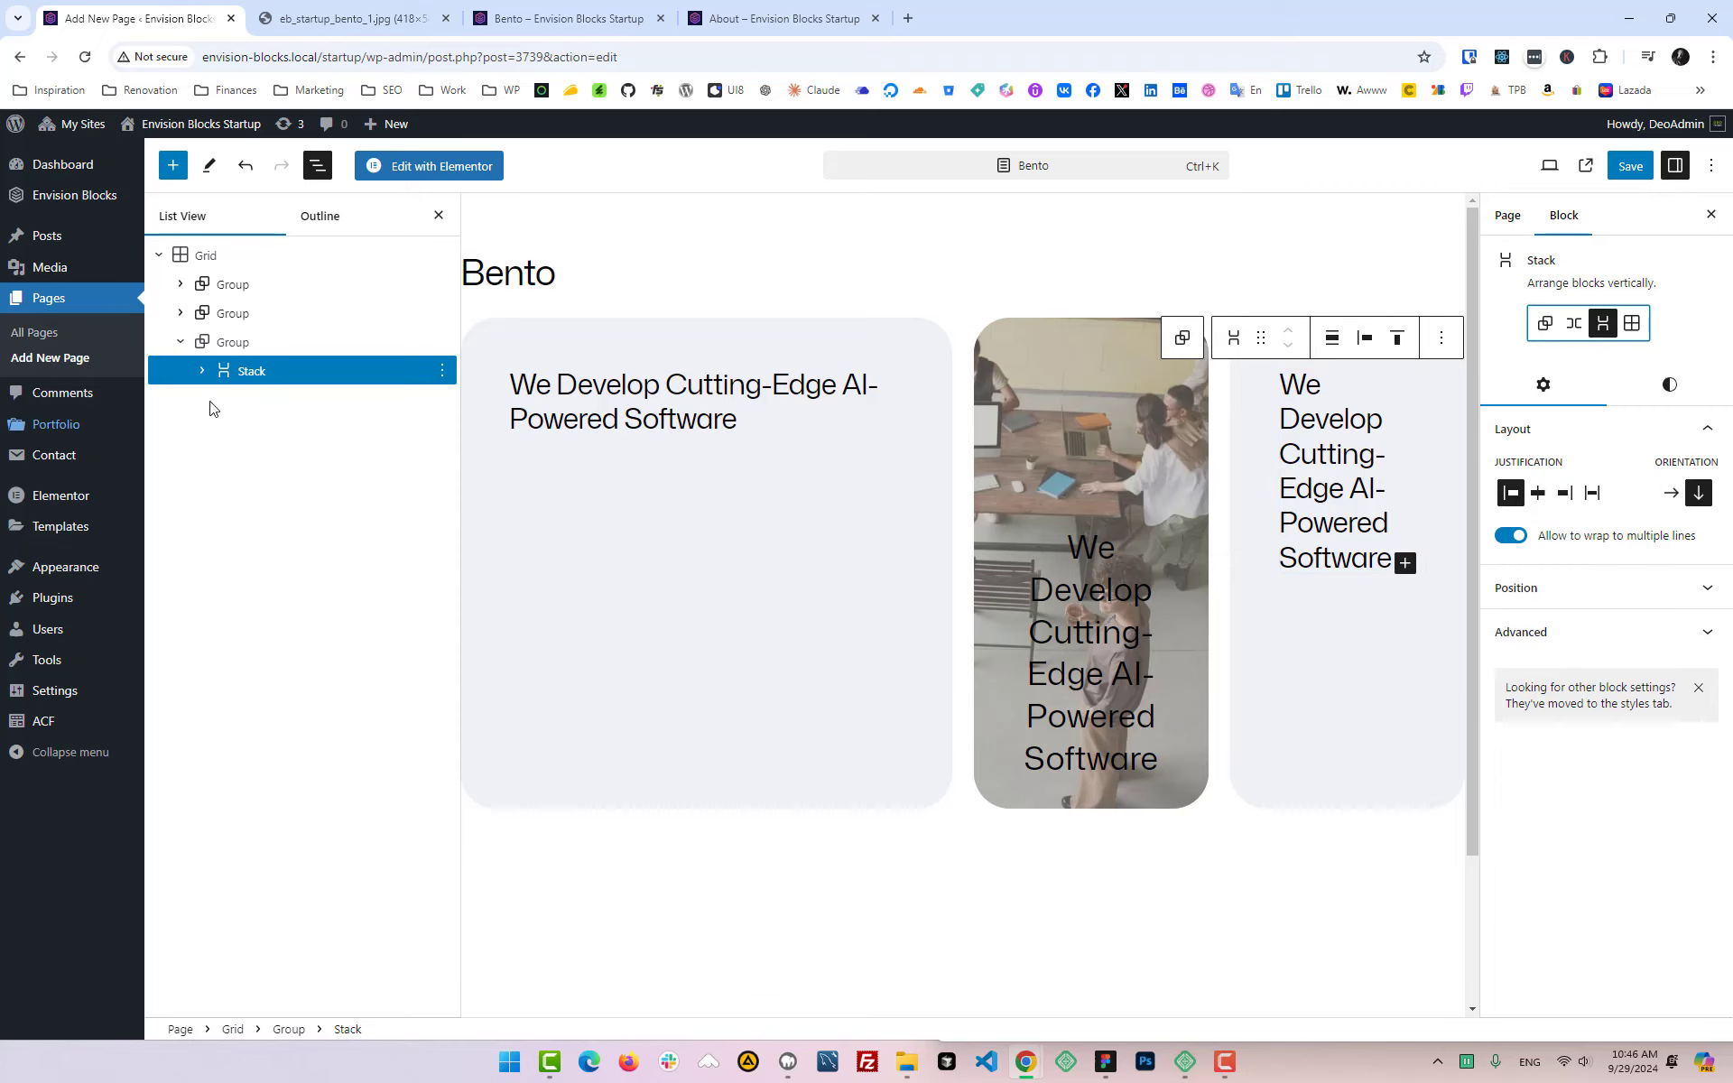
# Step: Replace the heading text inside the third card's Stack with "150%", matching the About page
pyautogui.click(202, 371)
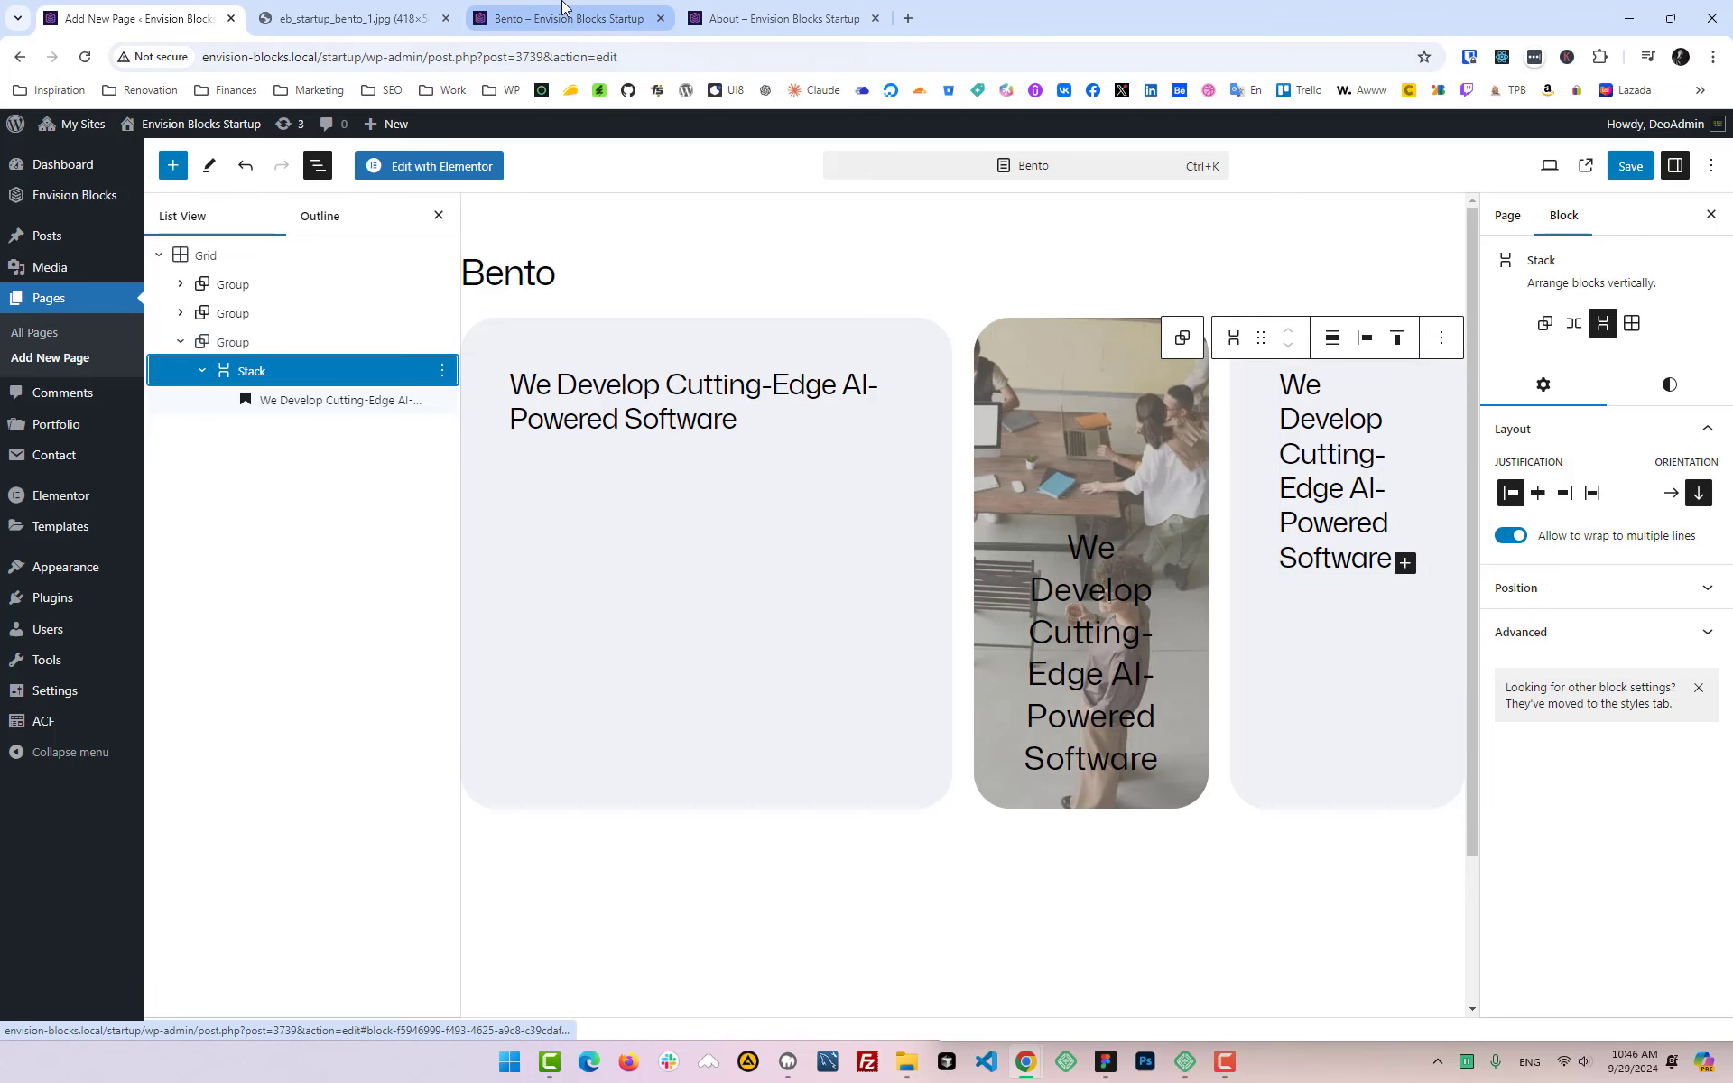
pyautogui.click(750, 11)
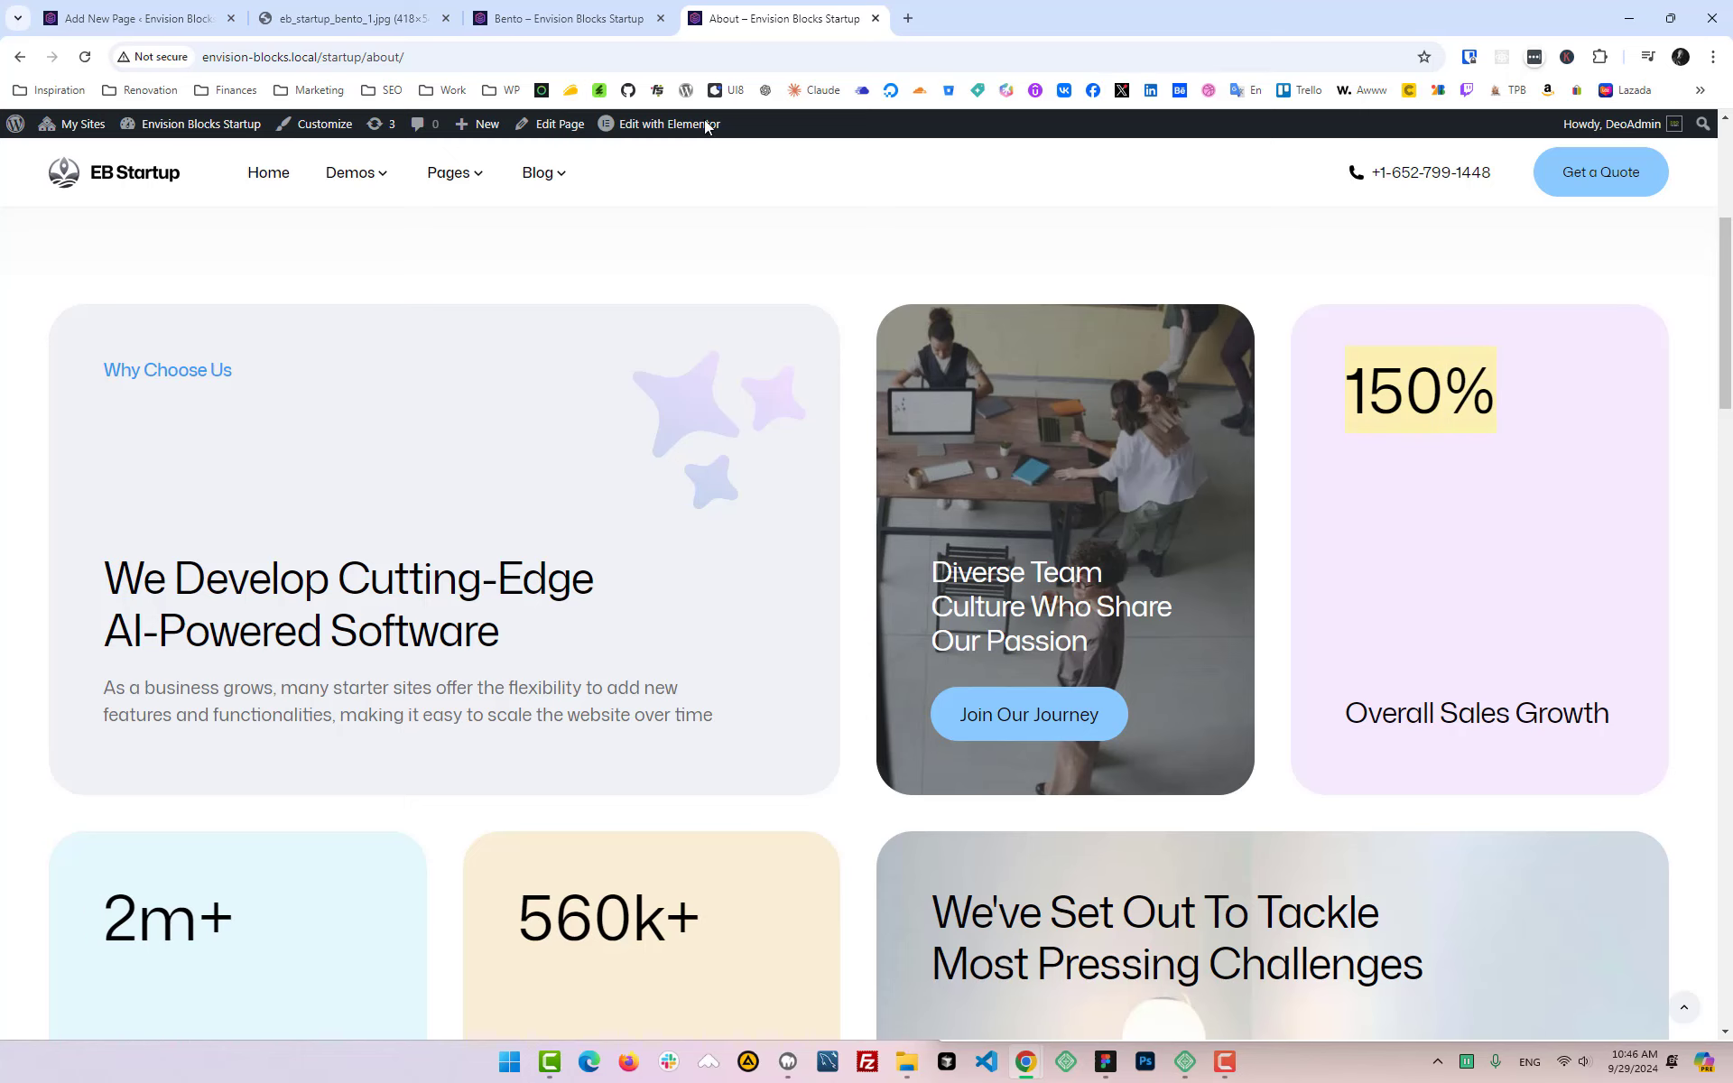
pyautogui.click(212, 7)
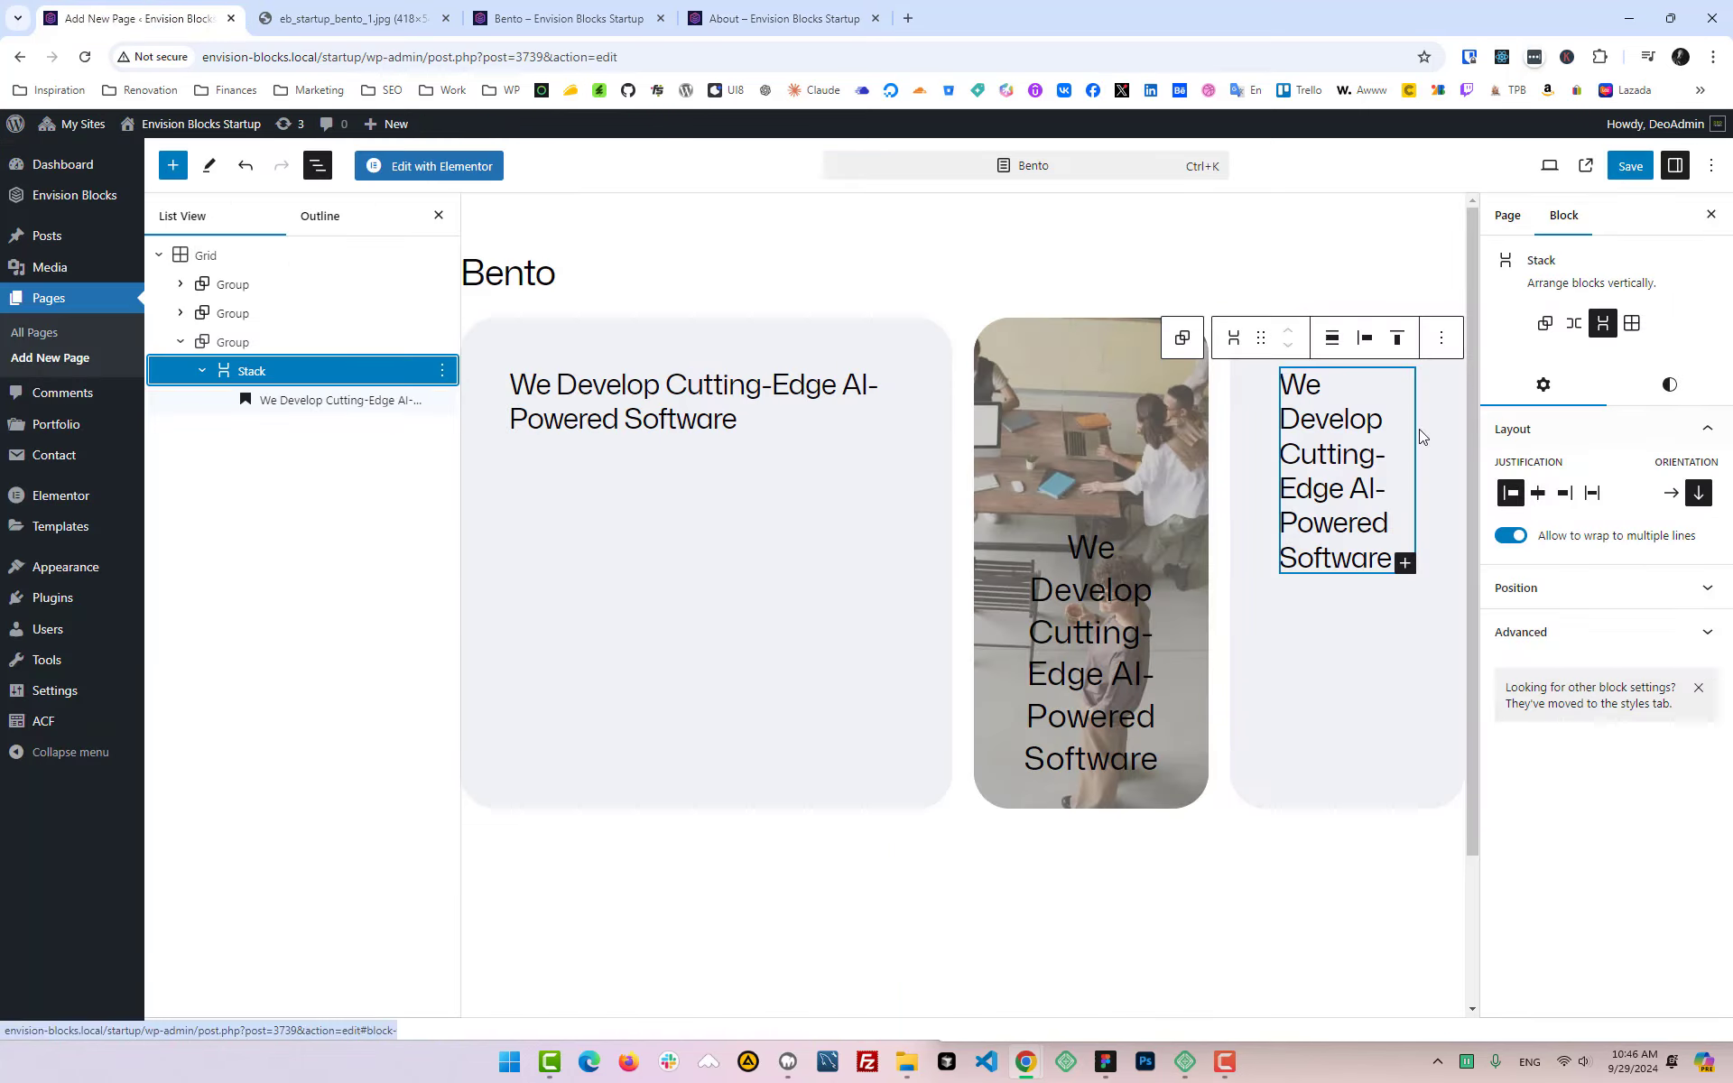
pyautogui.tripleClick(1297, 406)
pyautogui.write('150%')
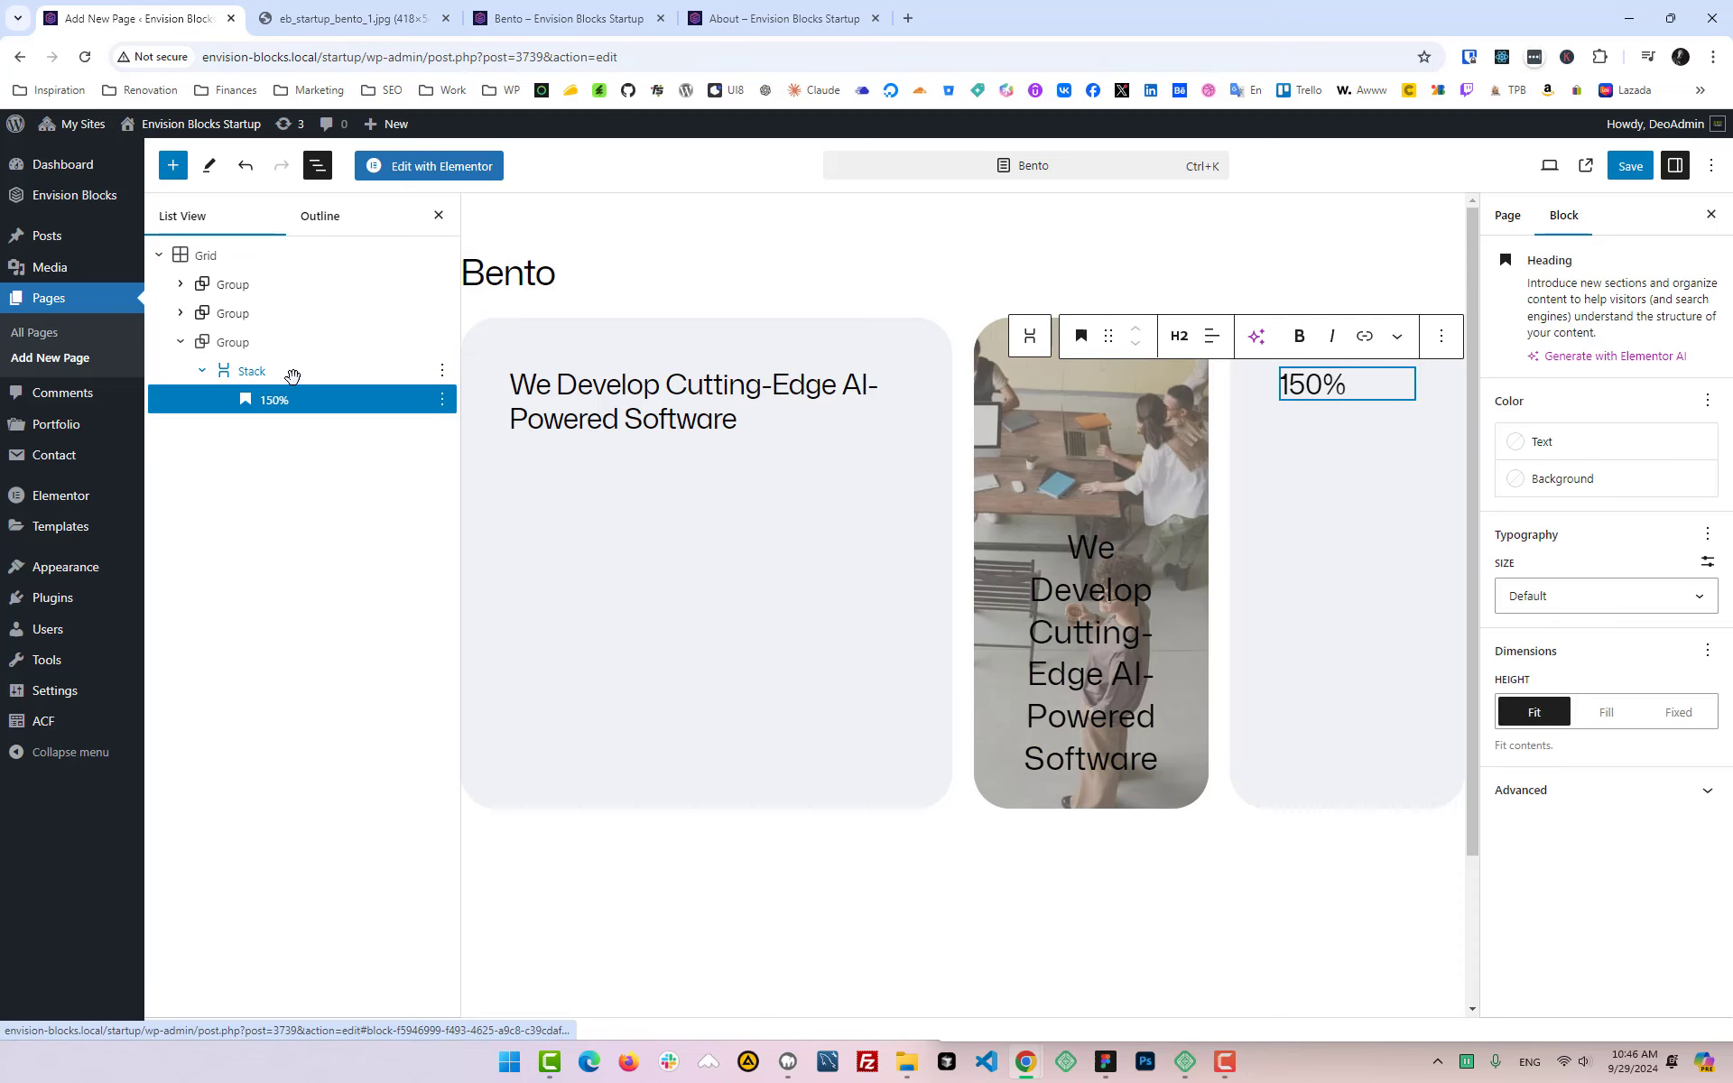
# Step: Check the About page's 150% card, then duplicate the 150% heading and replace the copy's text with "Overall Sales Growth"
pyautogui.click(722, 7)
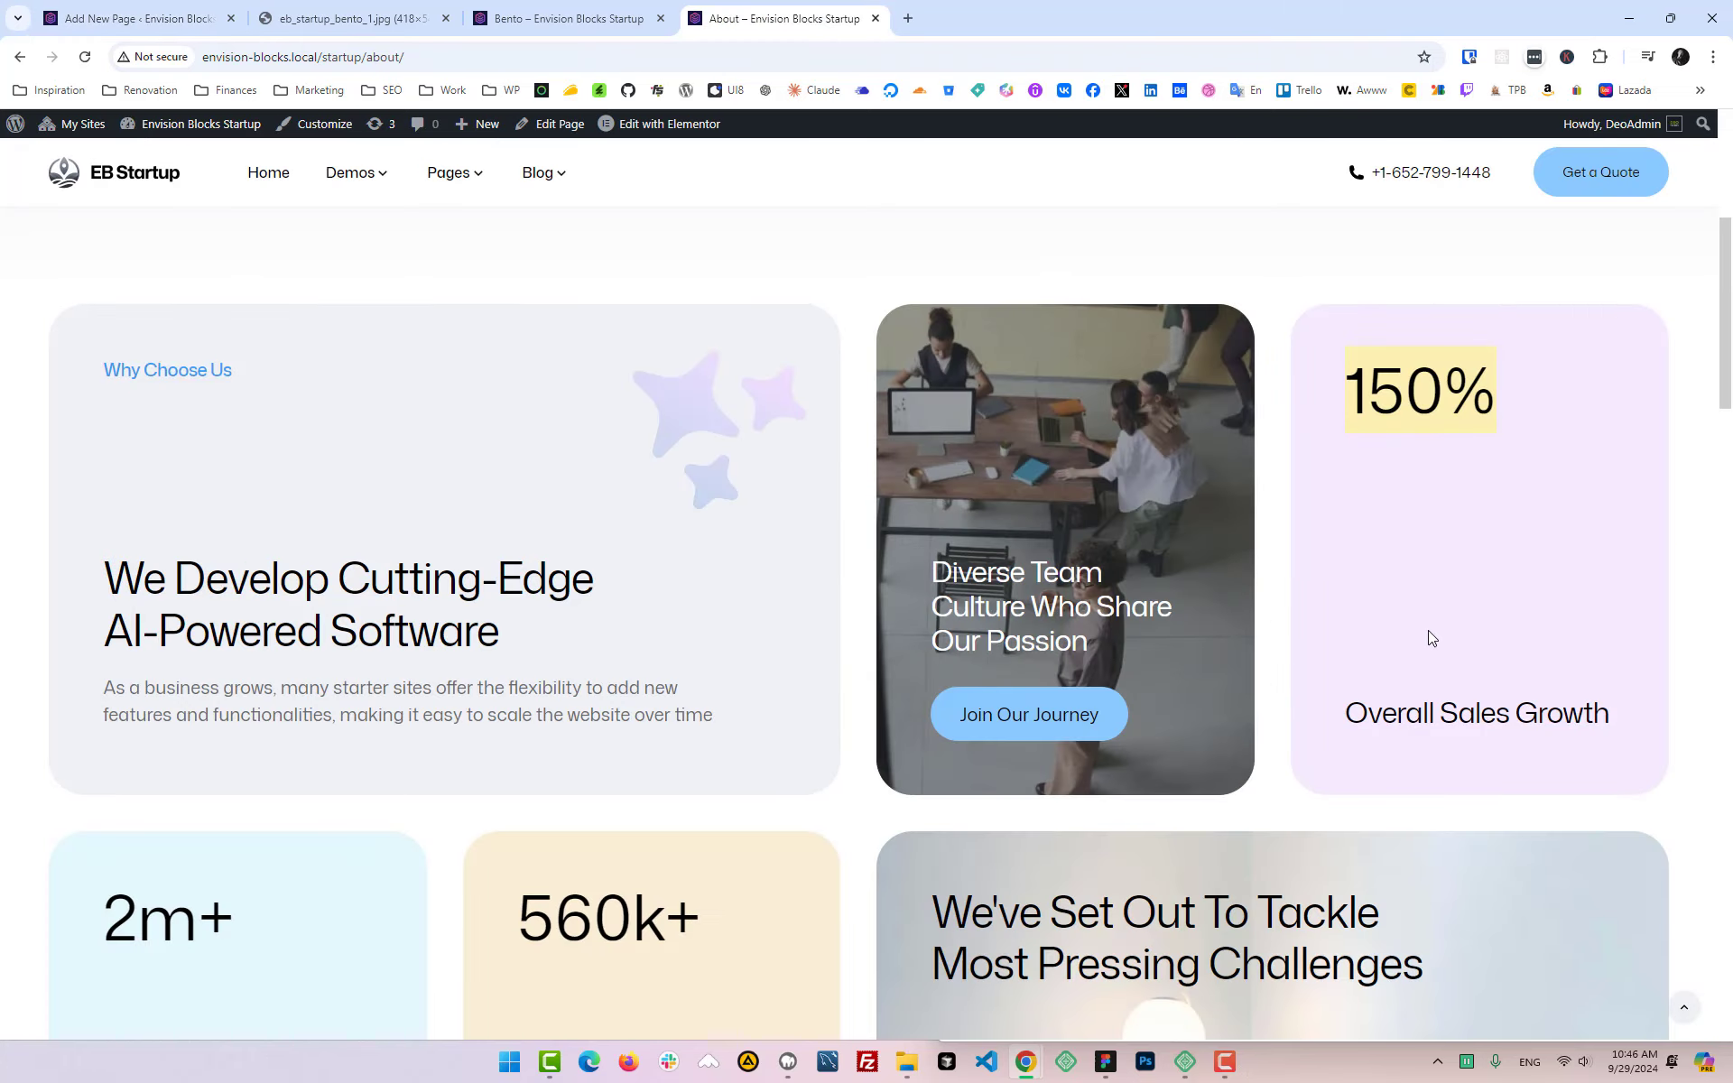
pyautogui.click(136, 18)
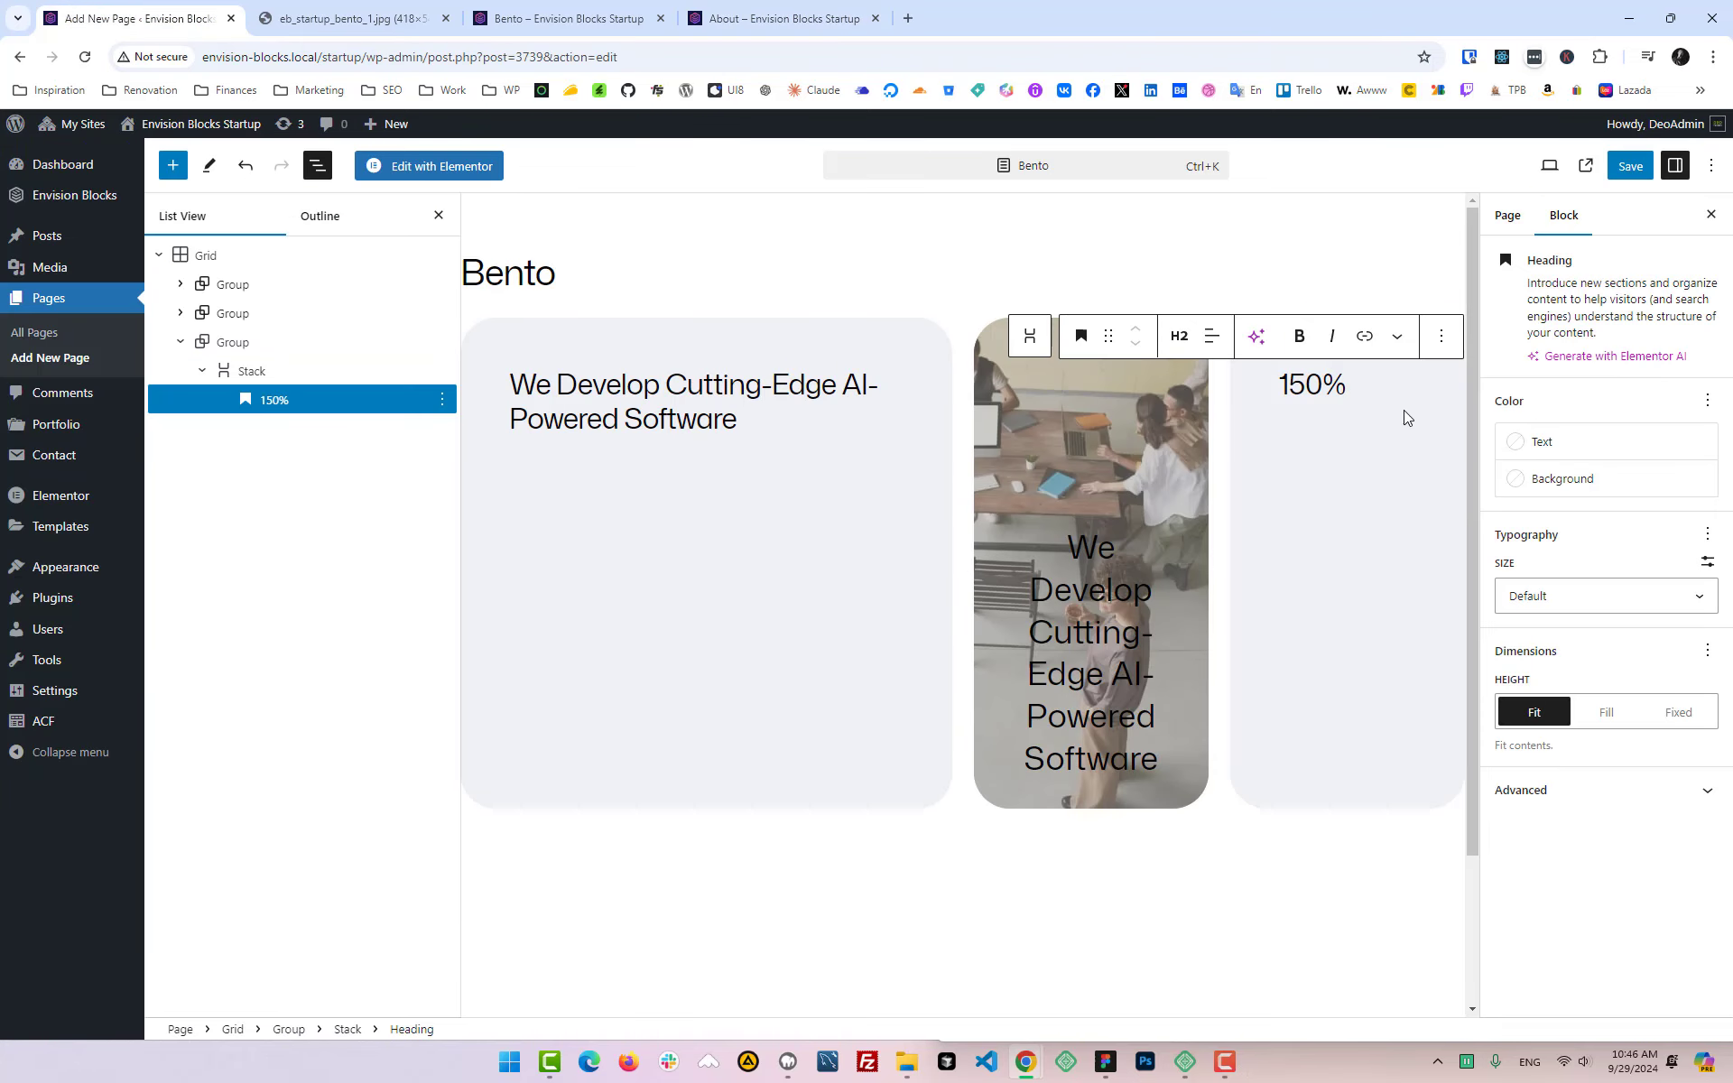
pyautogui.click(1441, 335)
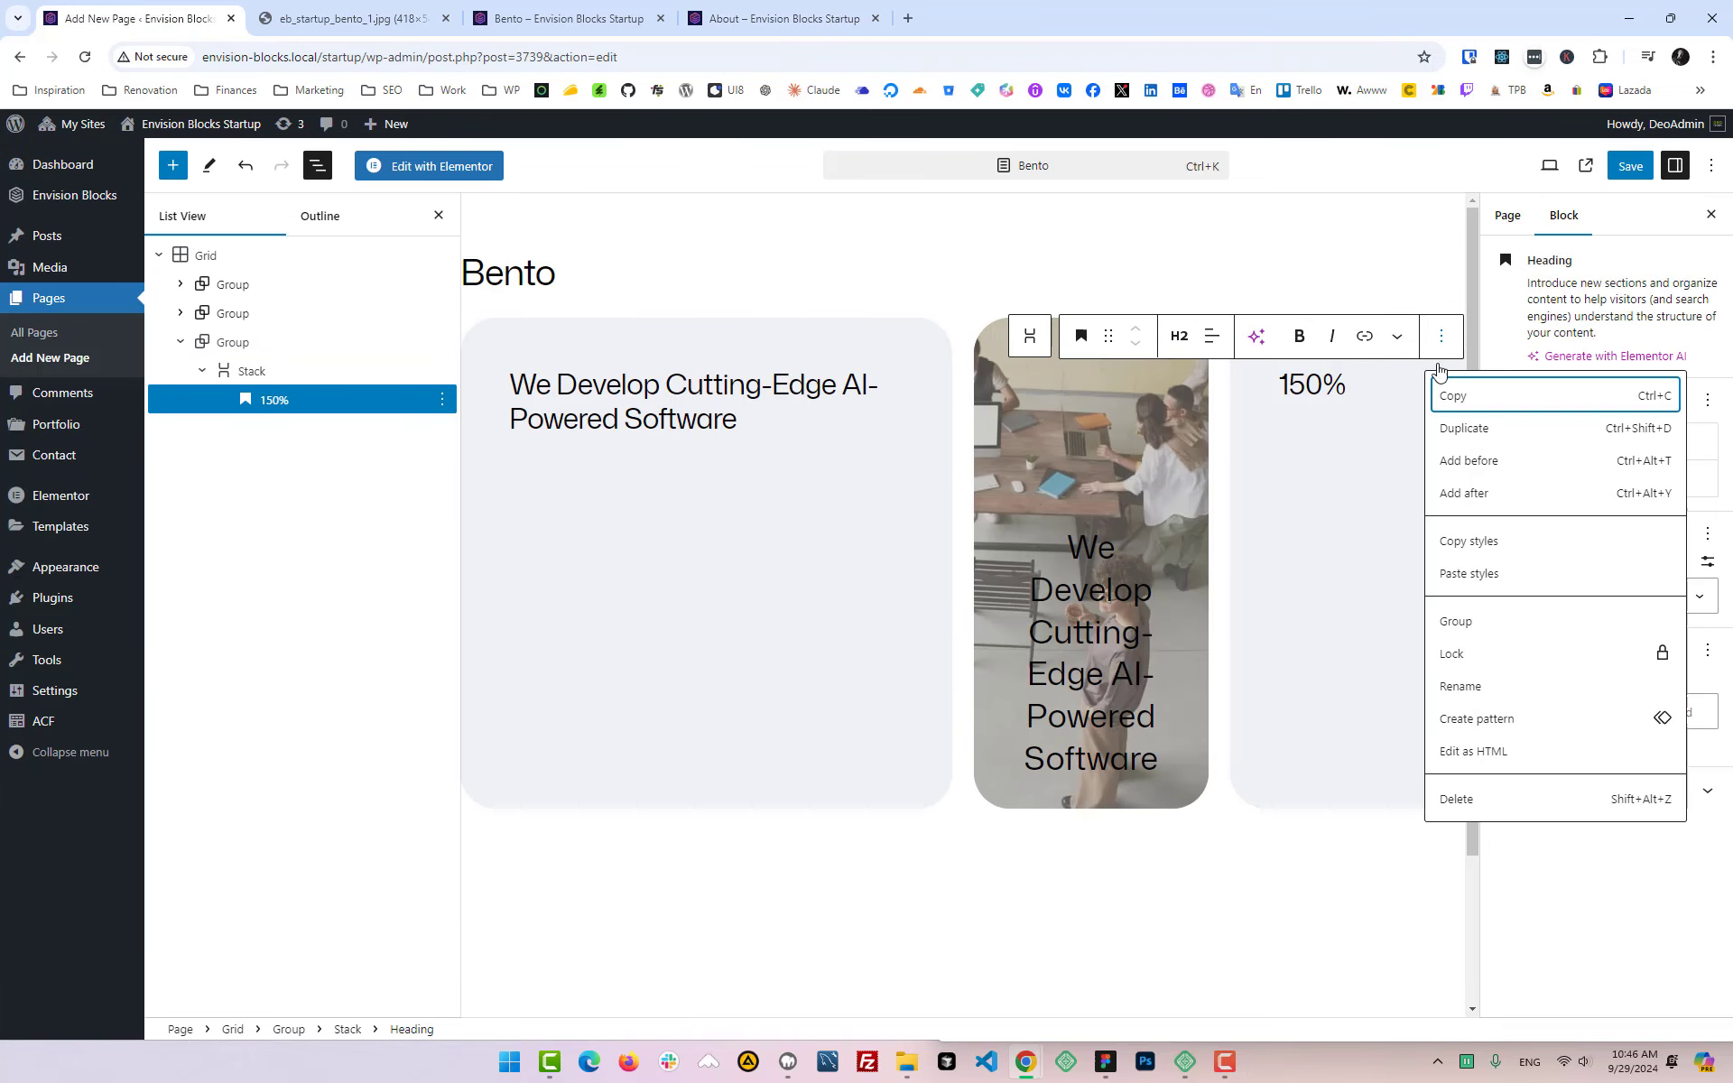
pyautogui.click(1462, 428)
pyautogui.tripleClick(1289, 440)
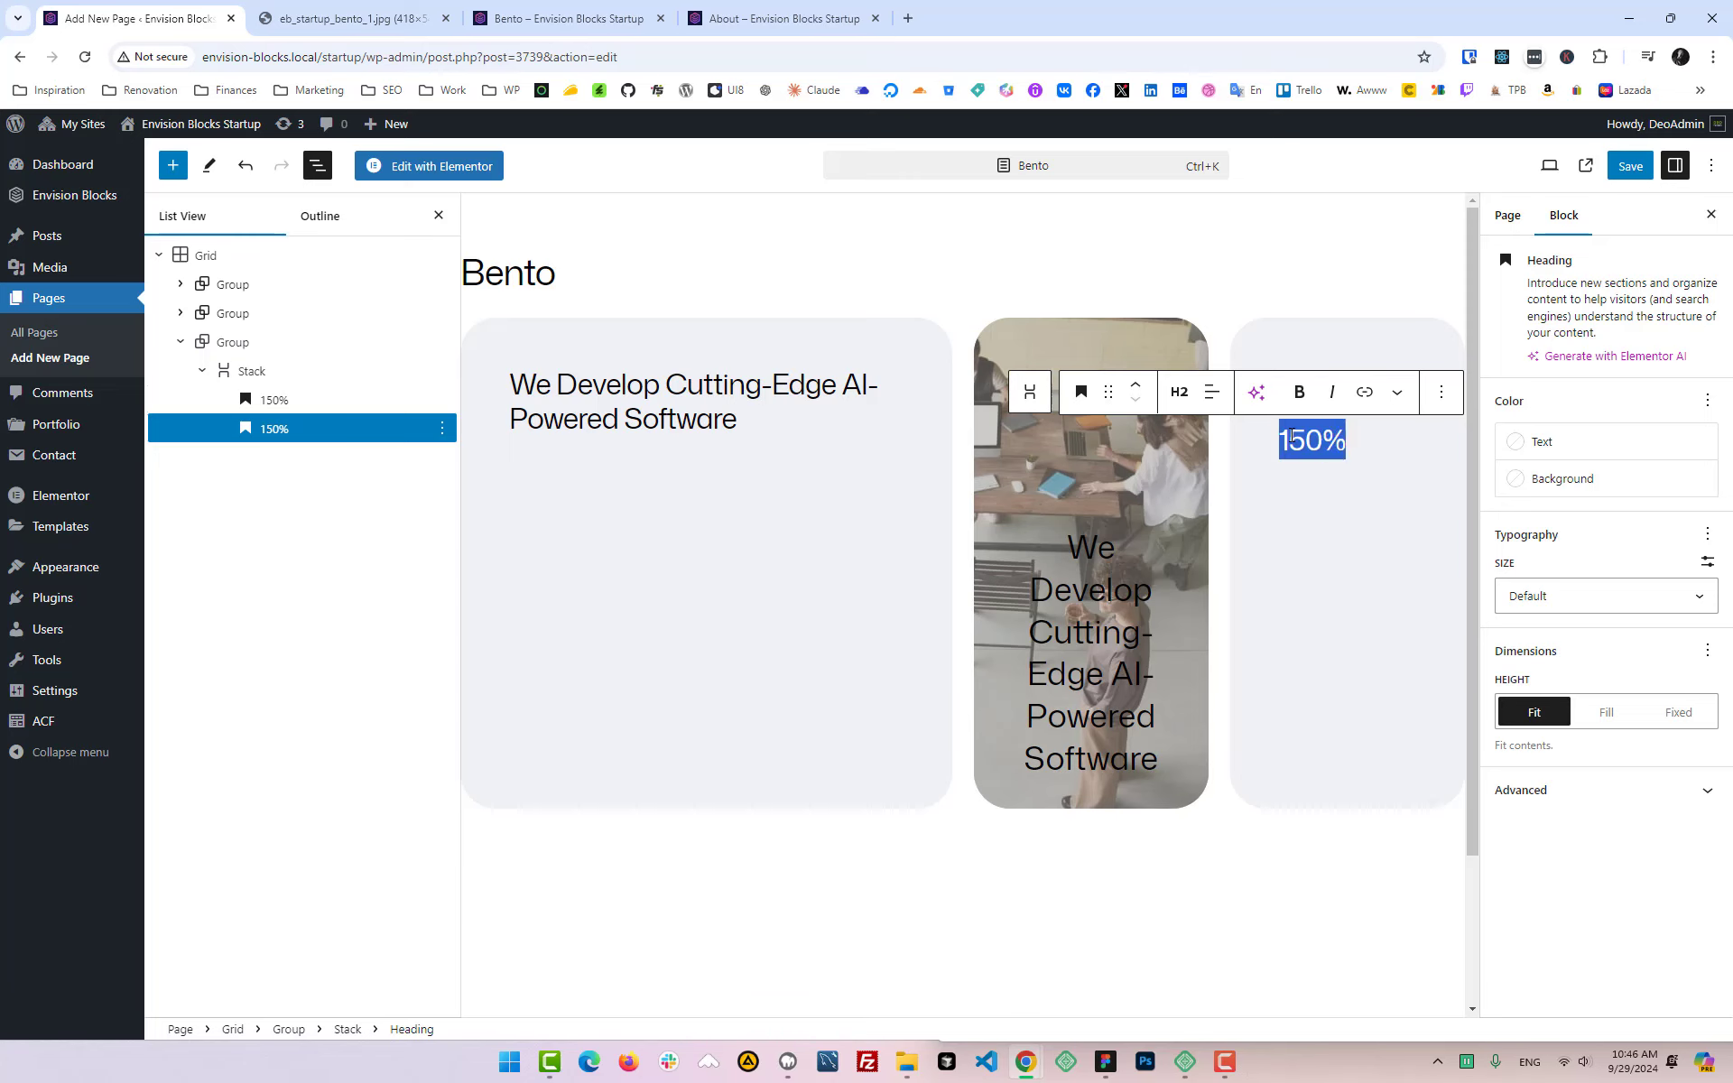
pyautogui.write('Overall Sales Growth')
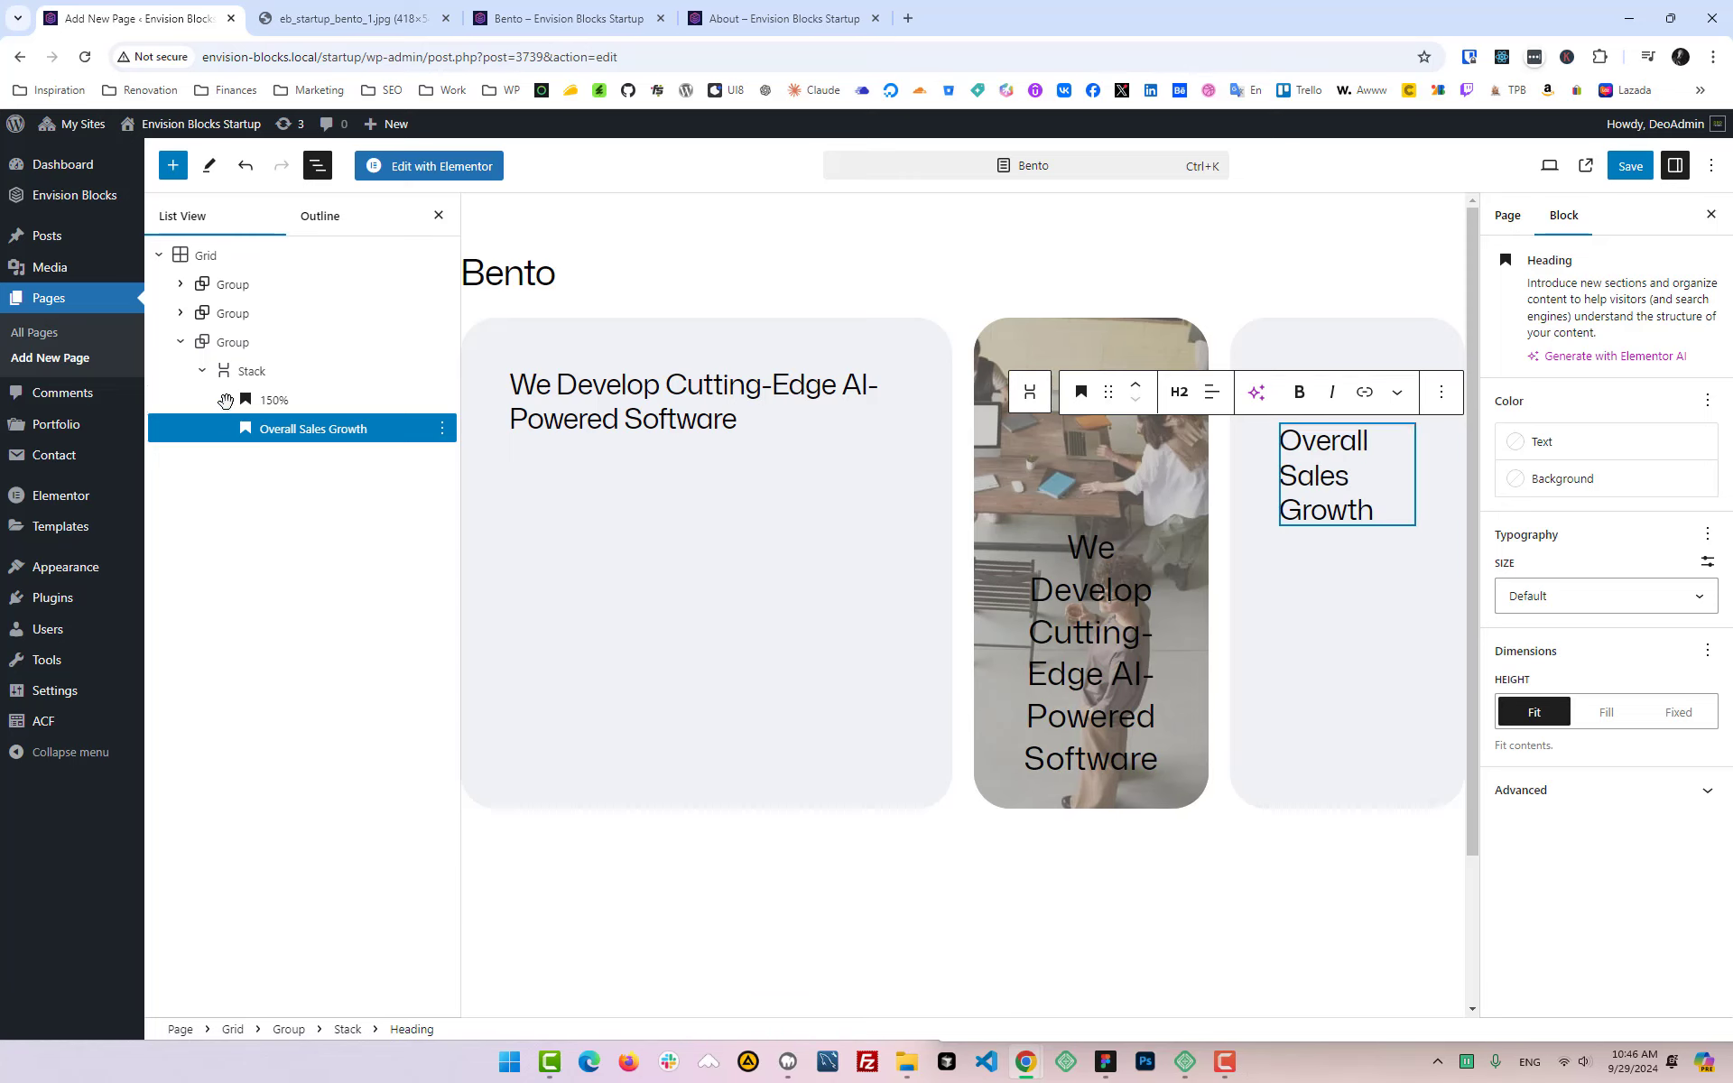
# Step: Set the justification of the third card's Stack to stretch its items
pyautogui.press('Return')
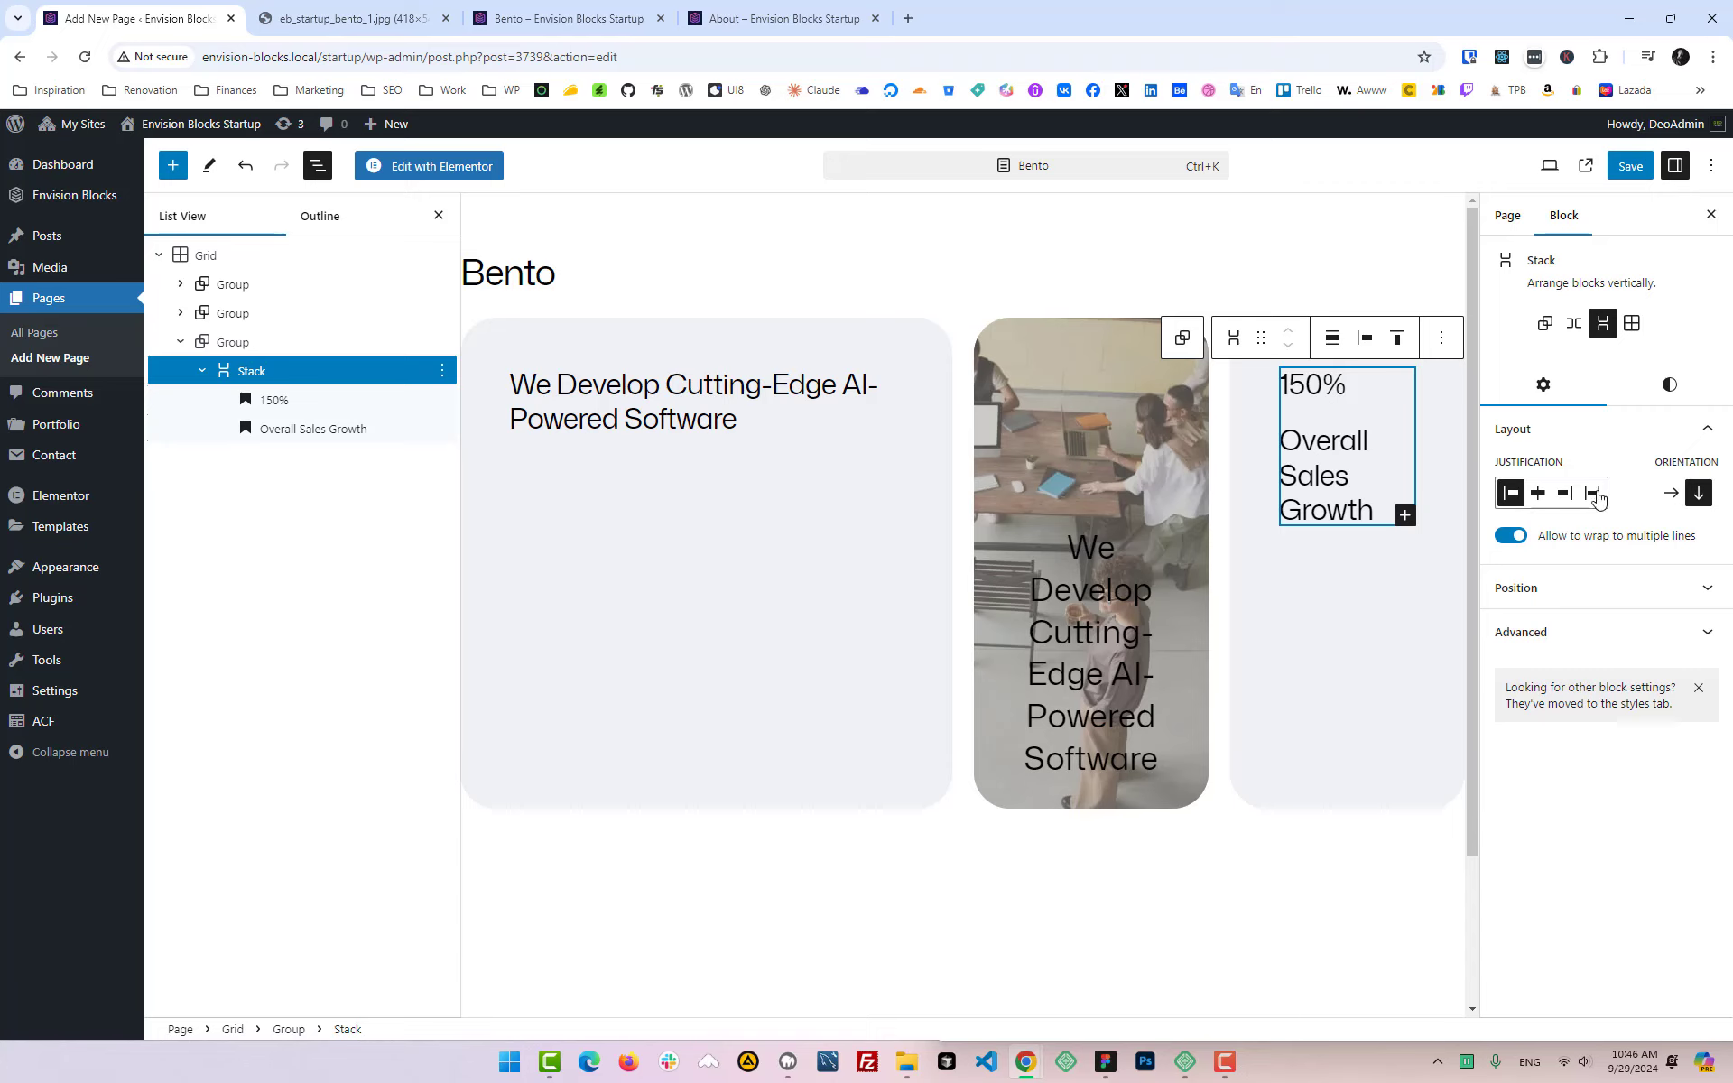
pyautogui.click(1593, 493)
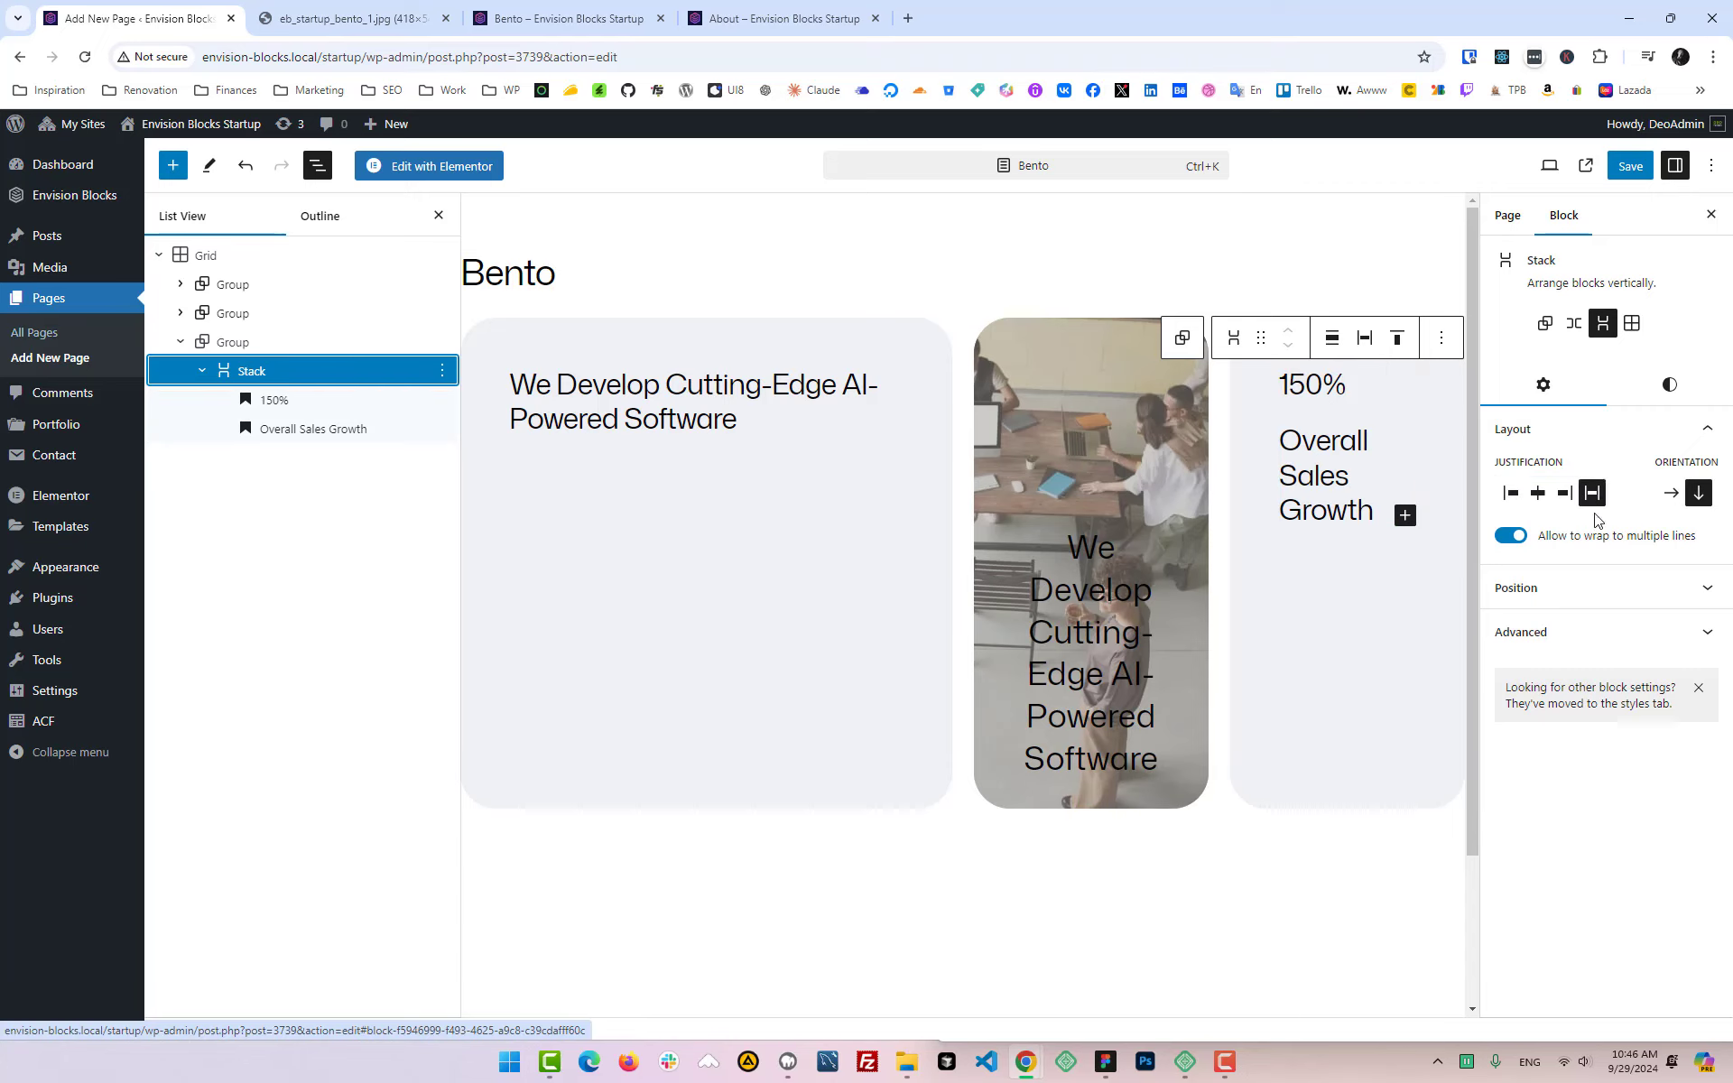
pyautogui.click(1594, 588)
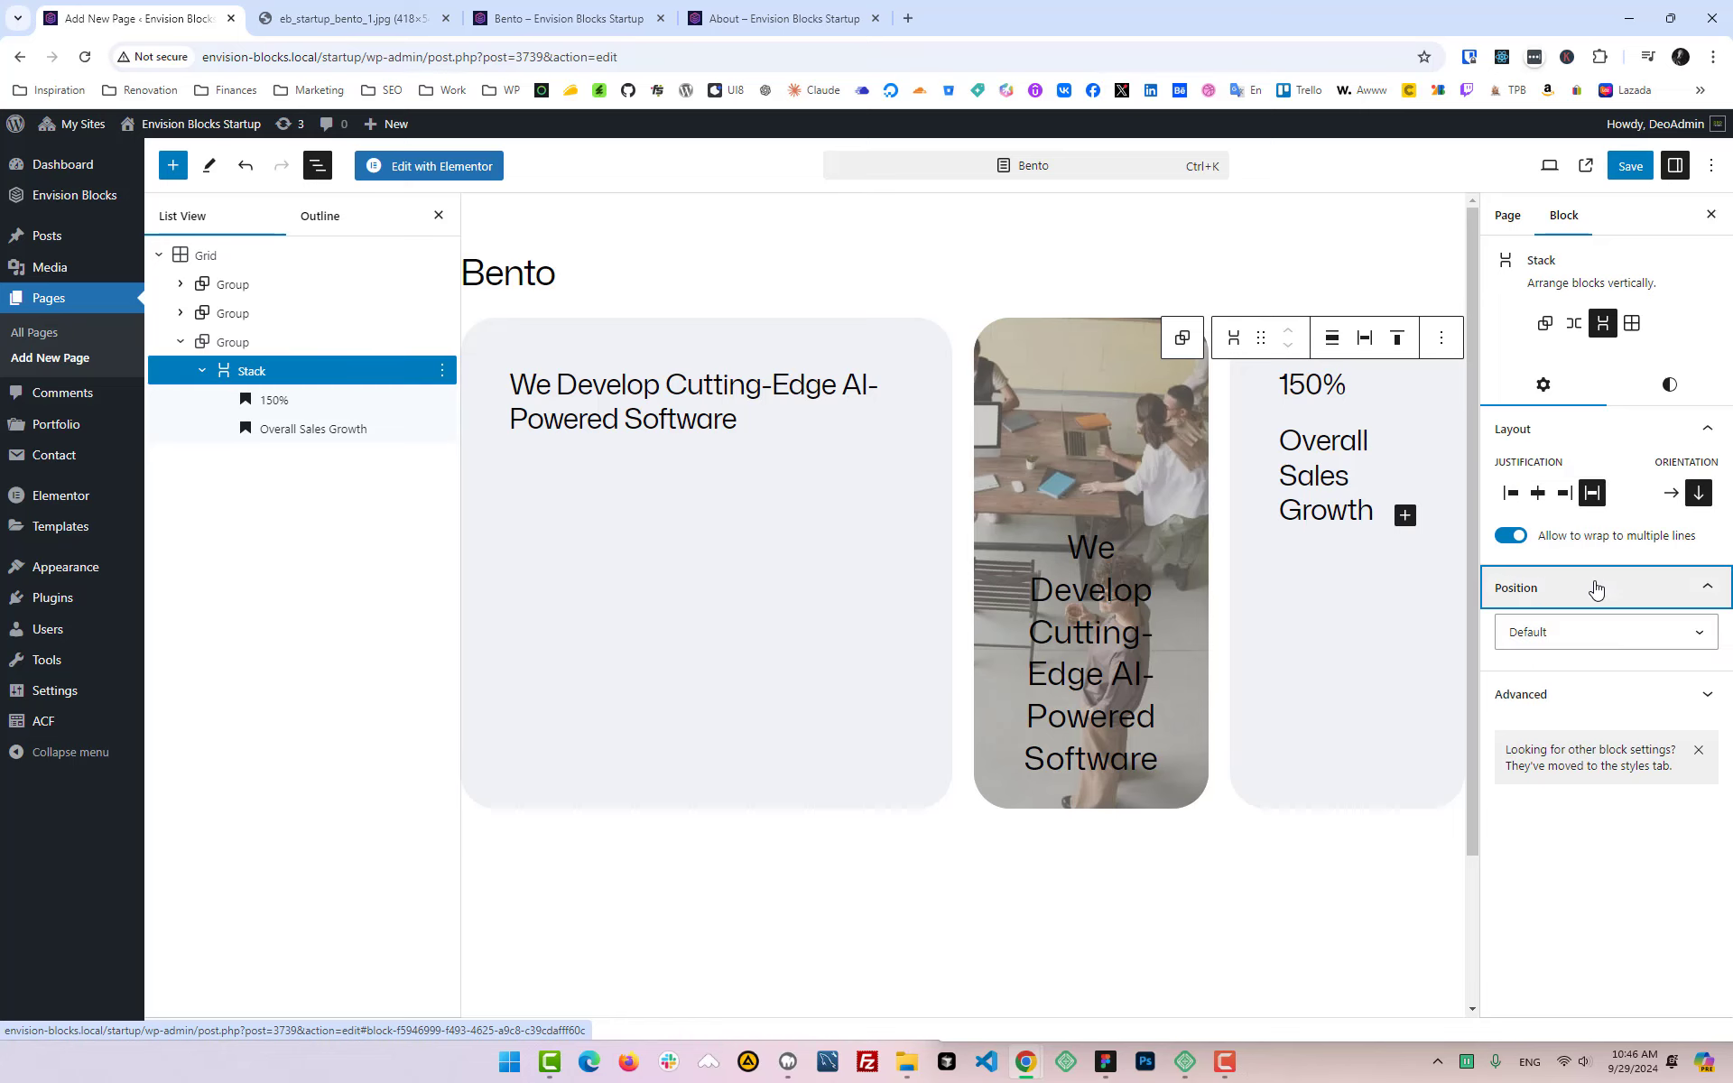
pyautogui.click(1598, 589)
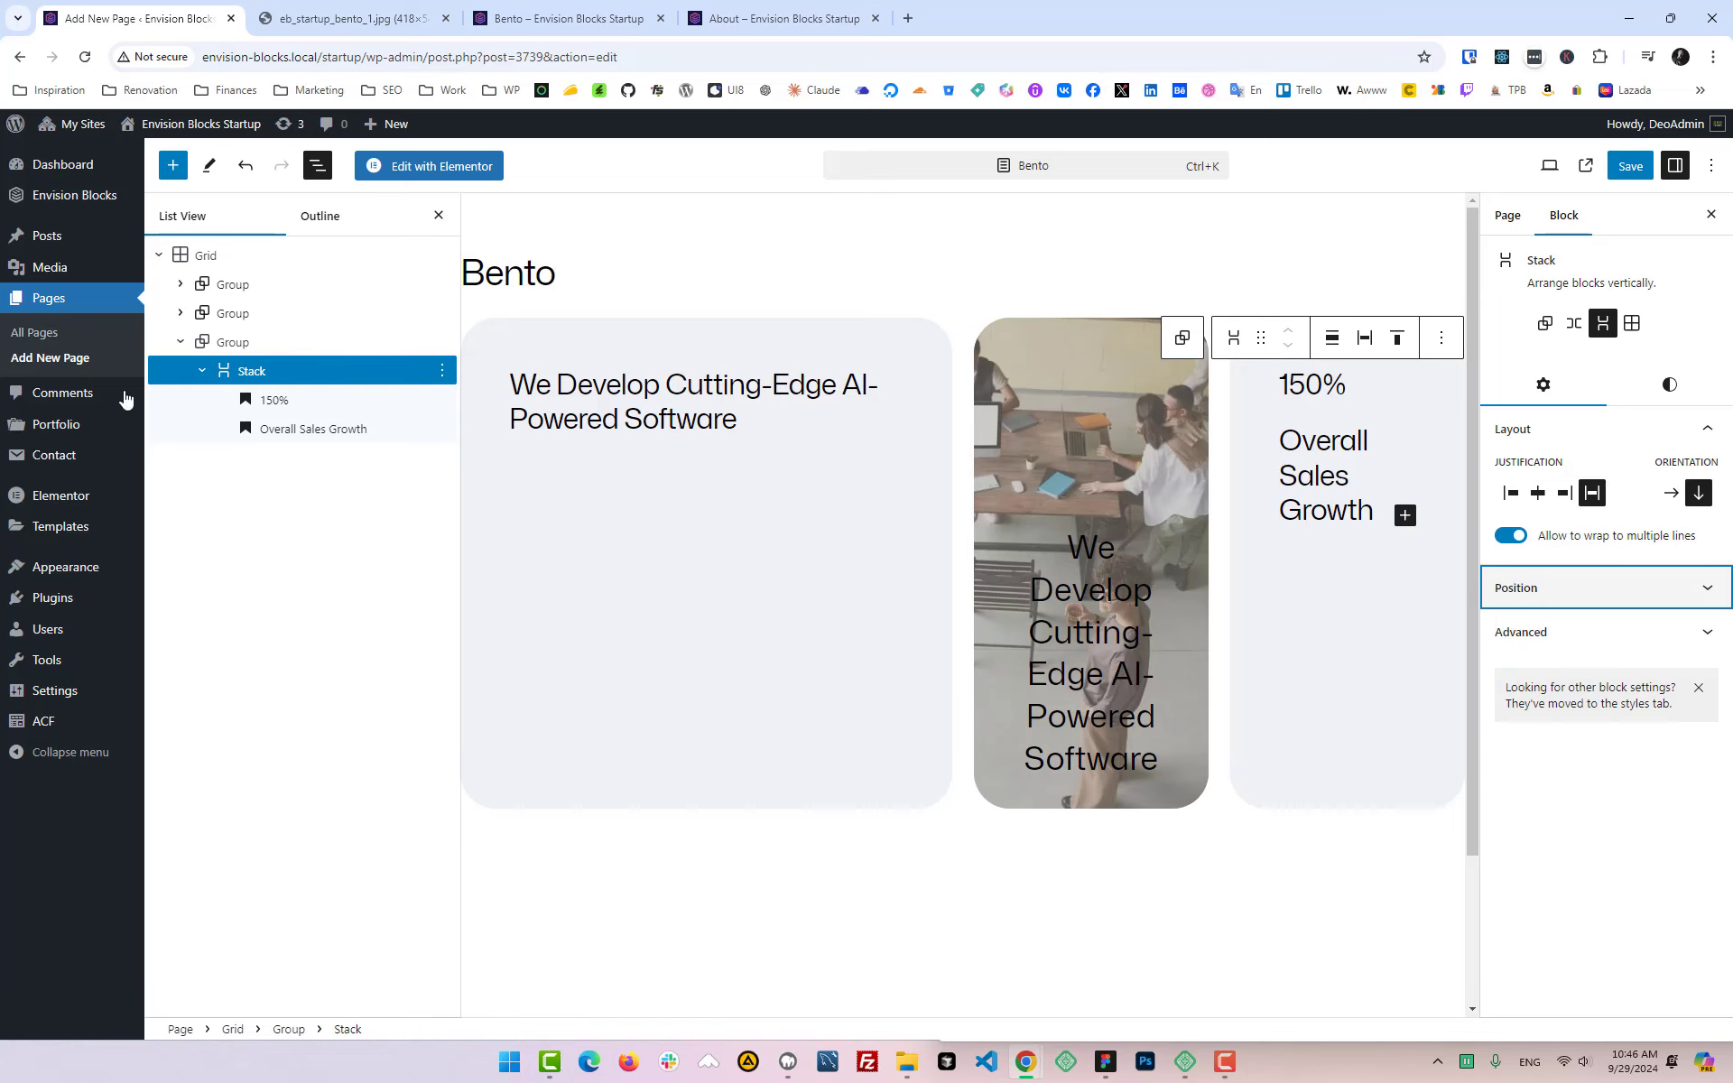
# Step: Try right justification and a content width of 2 on the third group
pyautogui.click(278, 347)
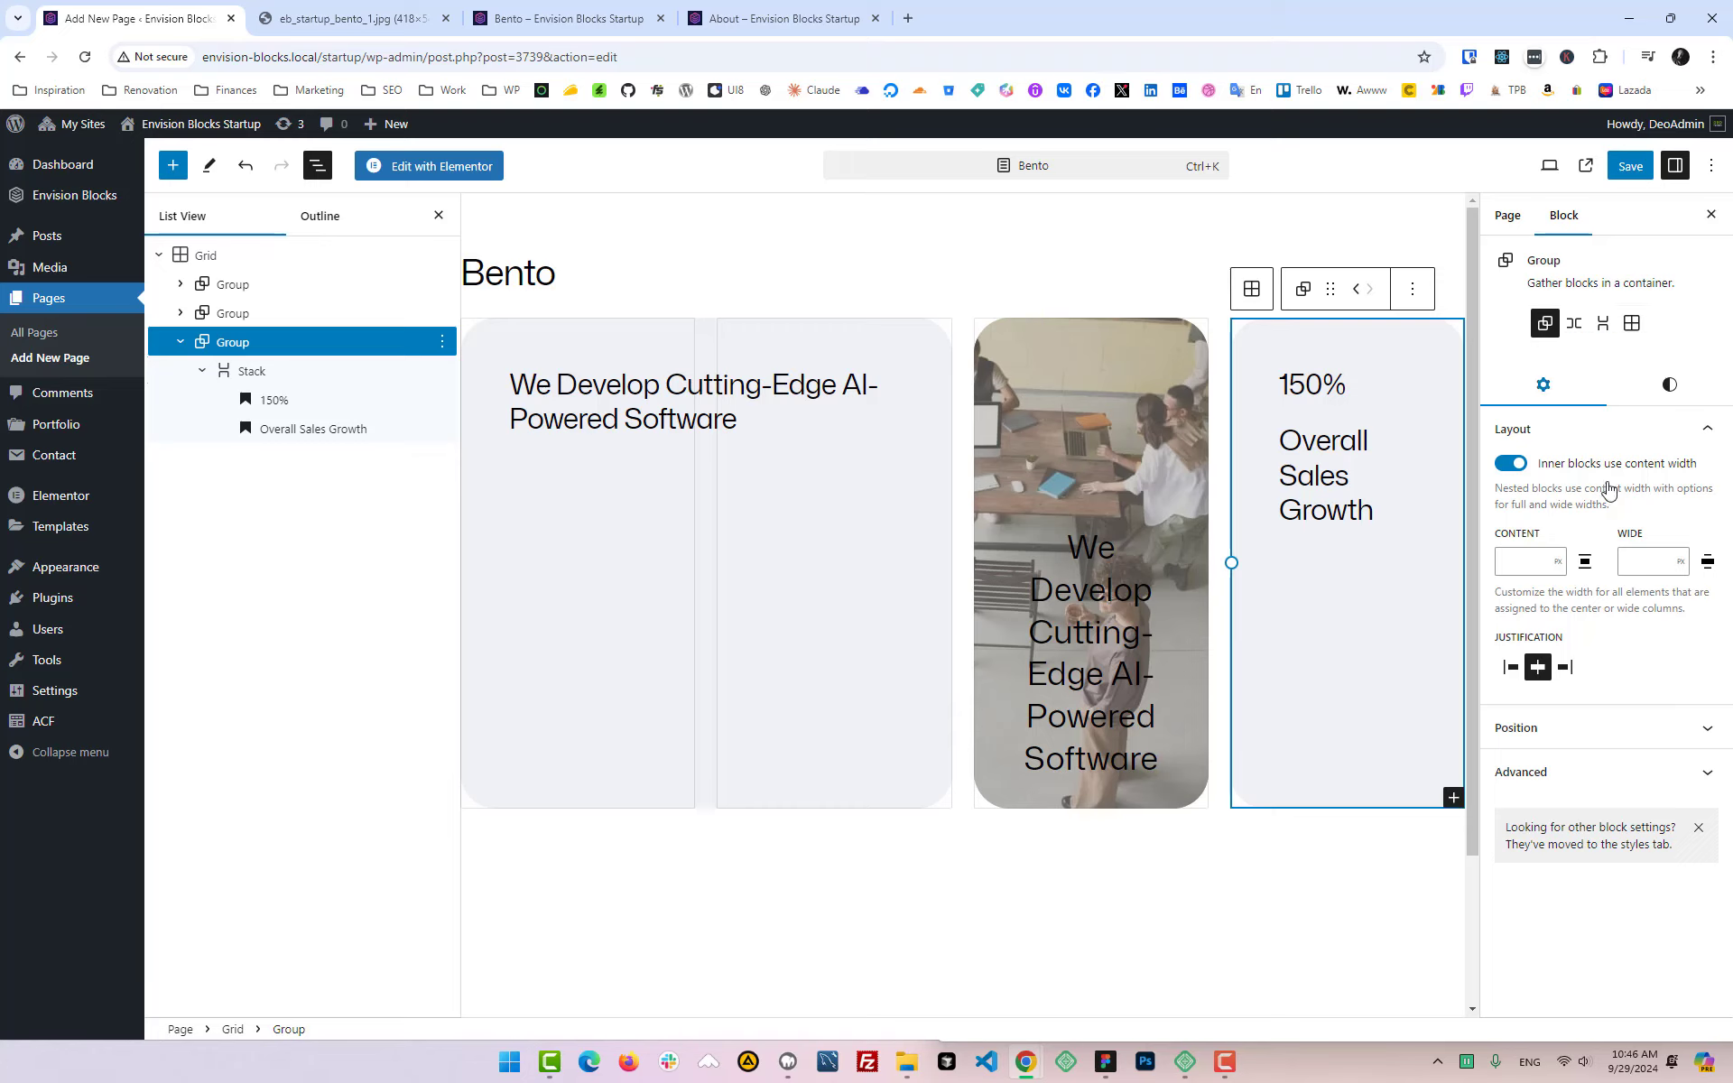
pyautogui.click(1567, 671)
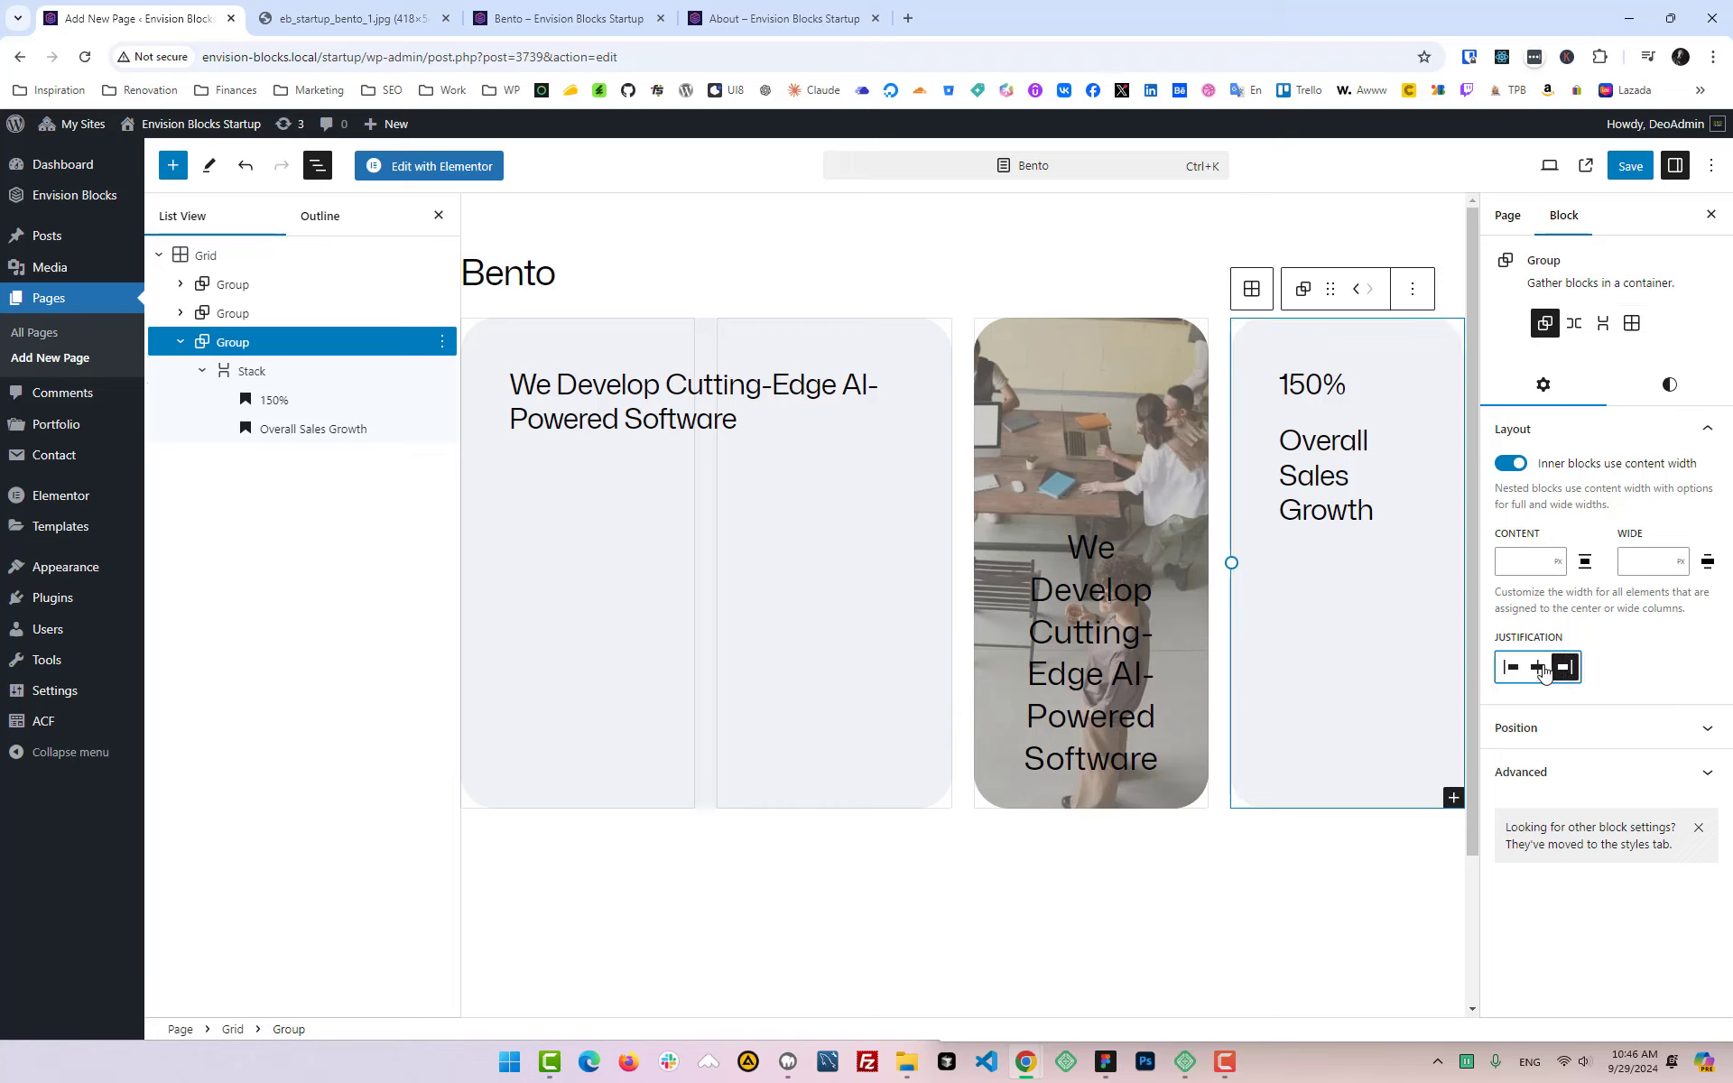
pyautogui.click(1540, 669)
pyautogui.click(1543, 561)
pyautogui.write('2')
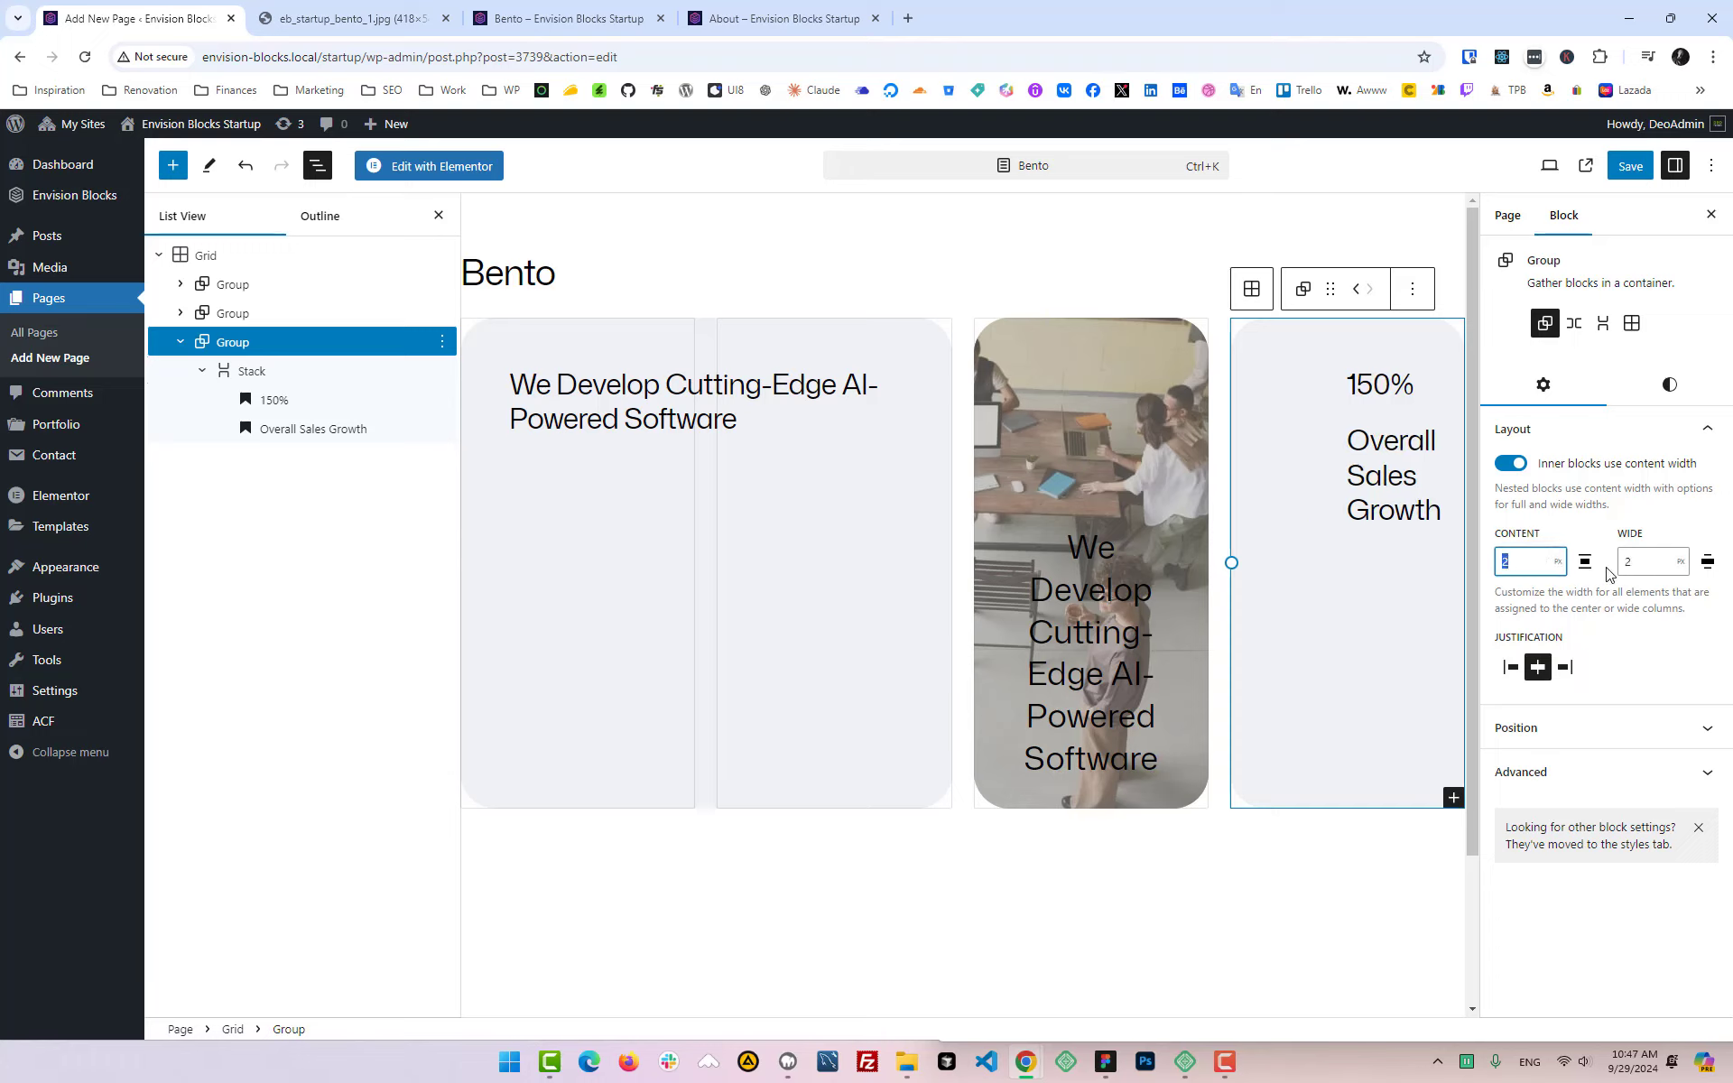
pyautogui.write('3')
pyautogui.click(1633, 561)
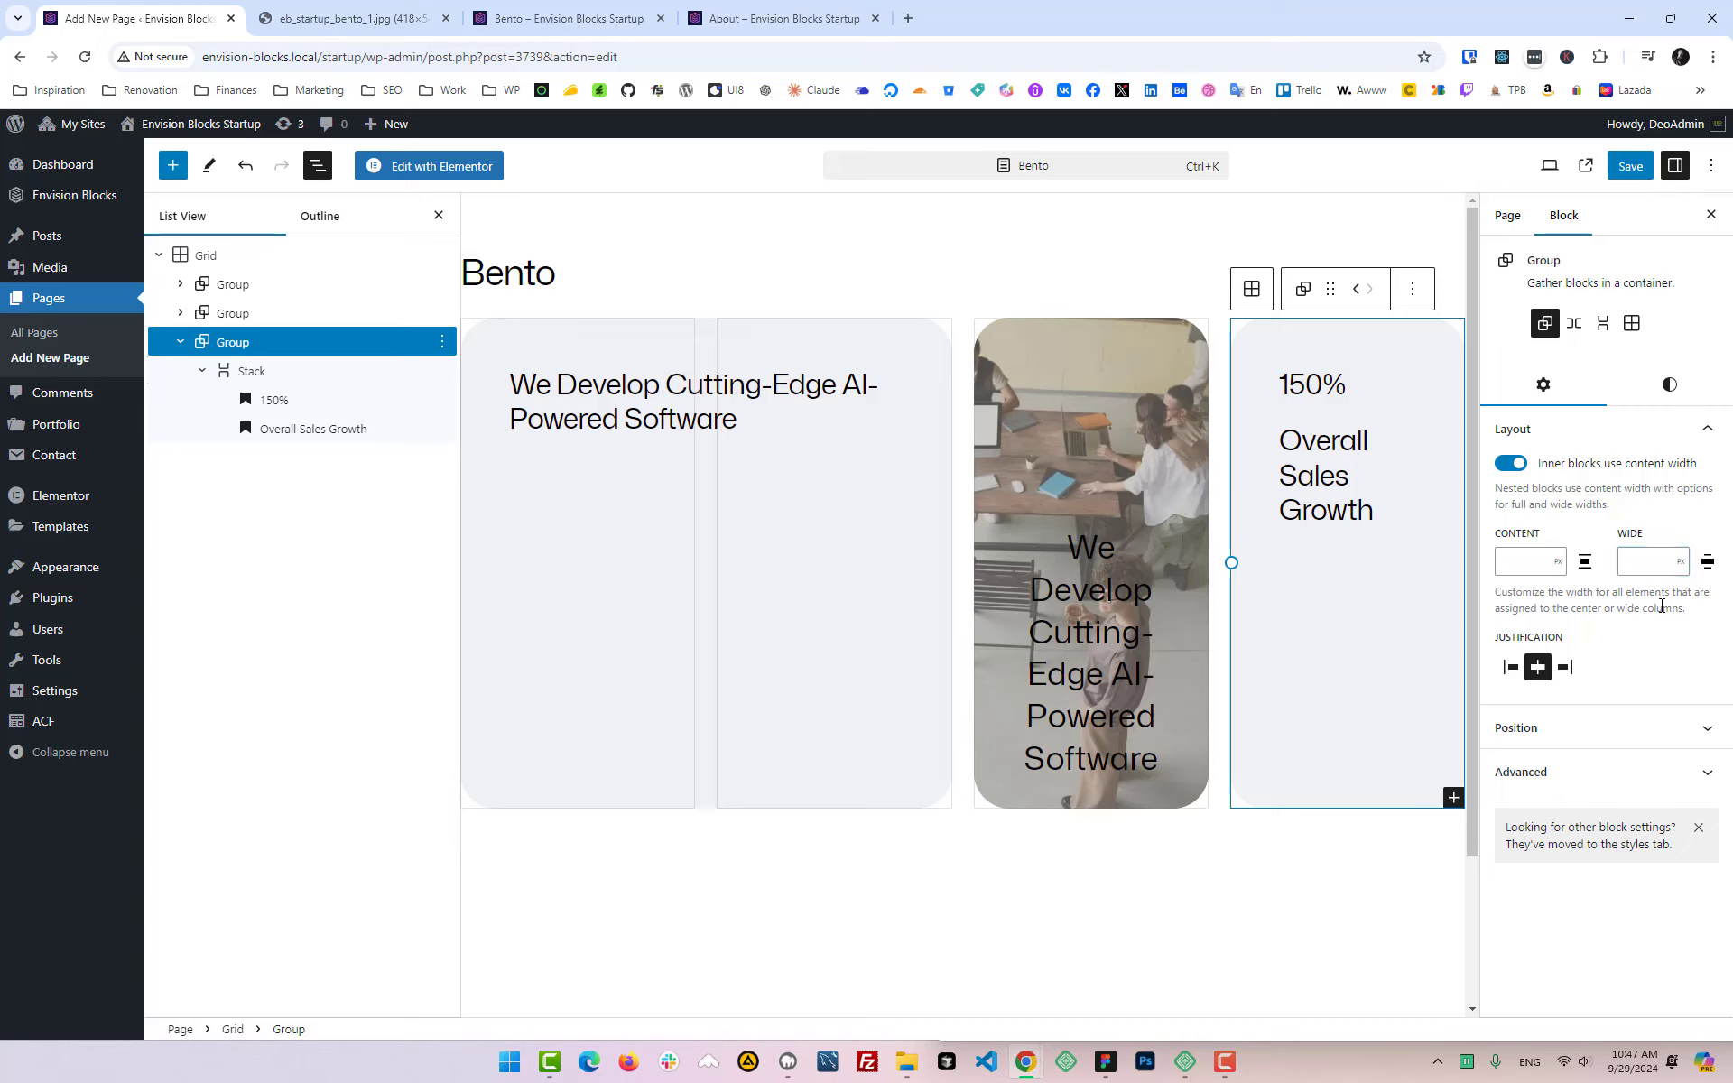
pyautogui.click(1522, 465)
pyautogui.click(1524, 468)
pyautogui.click(1522, 467)
pyautogui.click(1522, 468)
pyautogui.click(1599, 388)
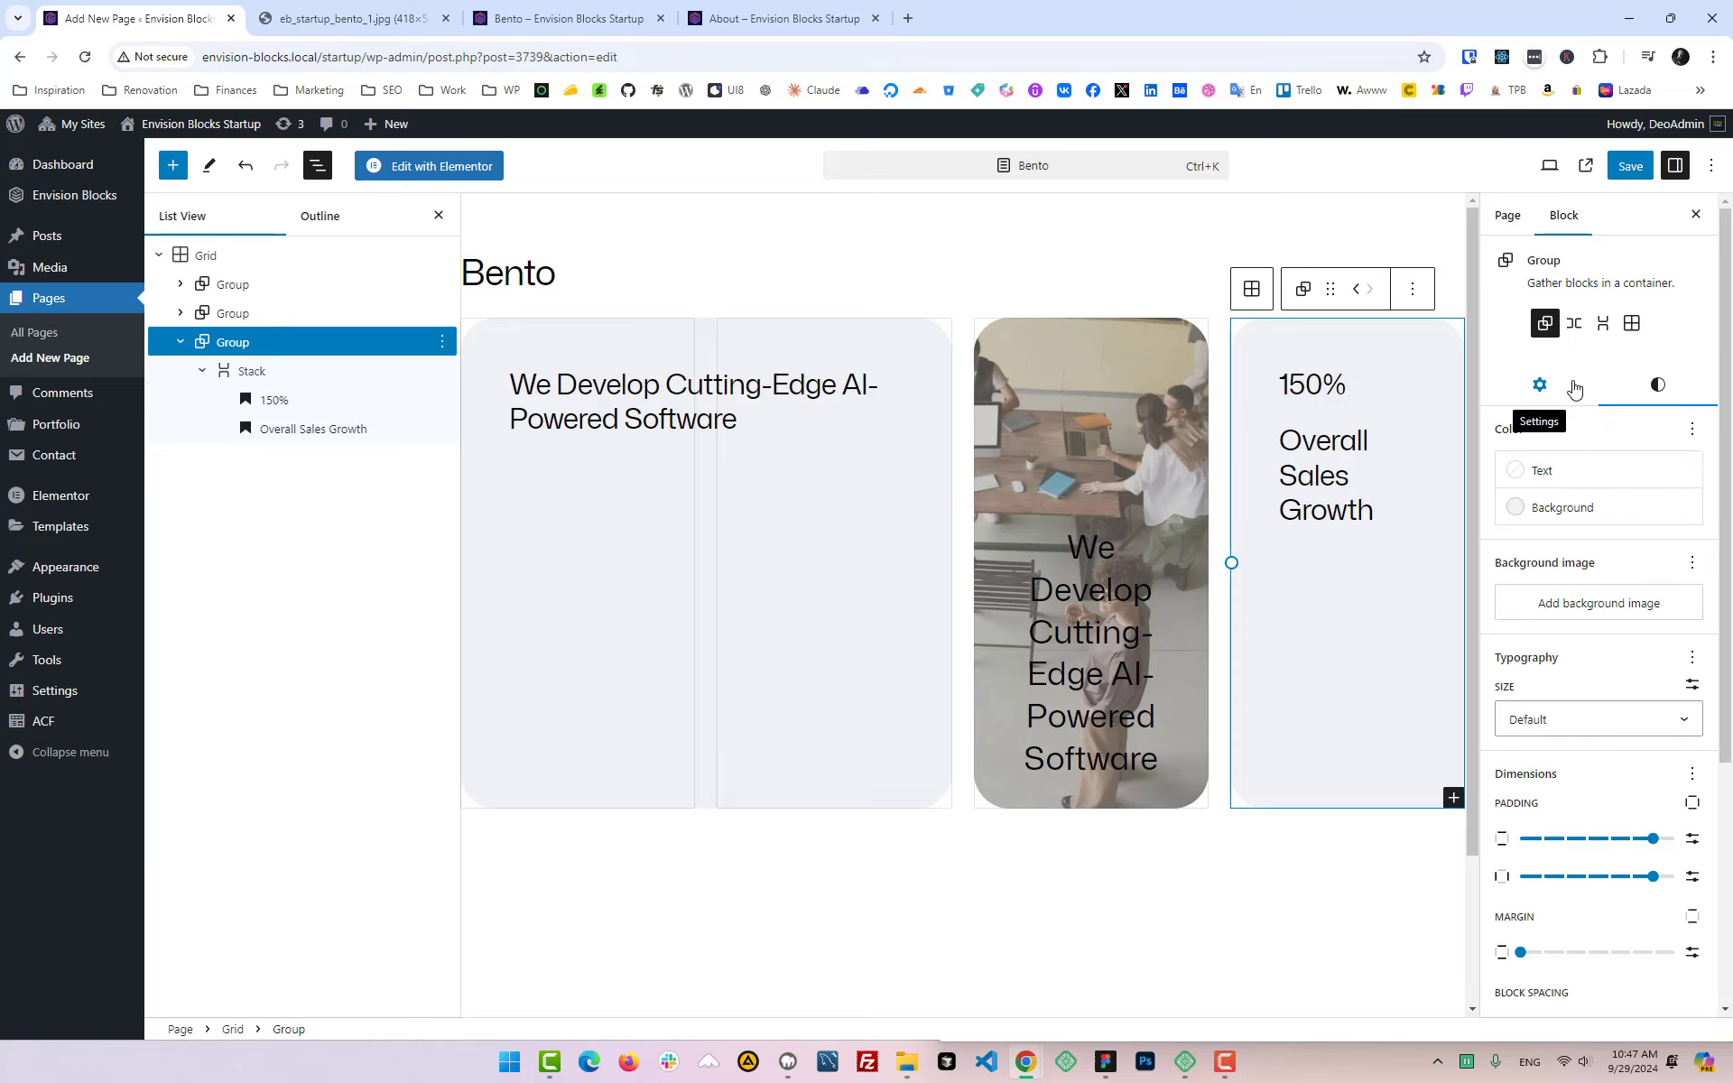
pyautogui.scroll(-4, 1638, 600)
pyautogui.scroll(4, 1646, 605)
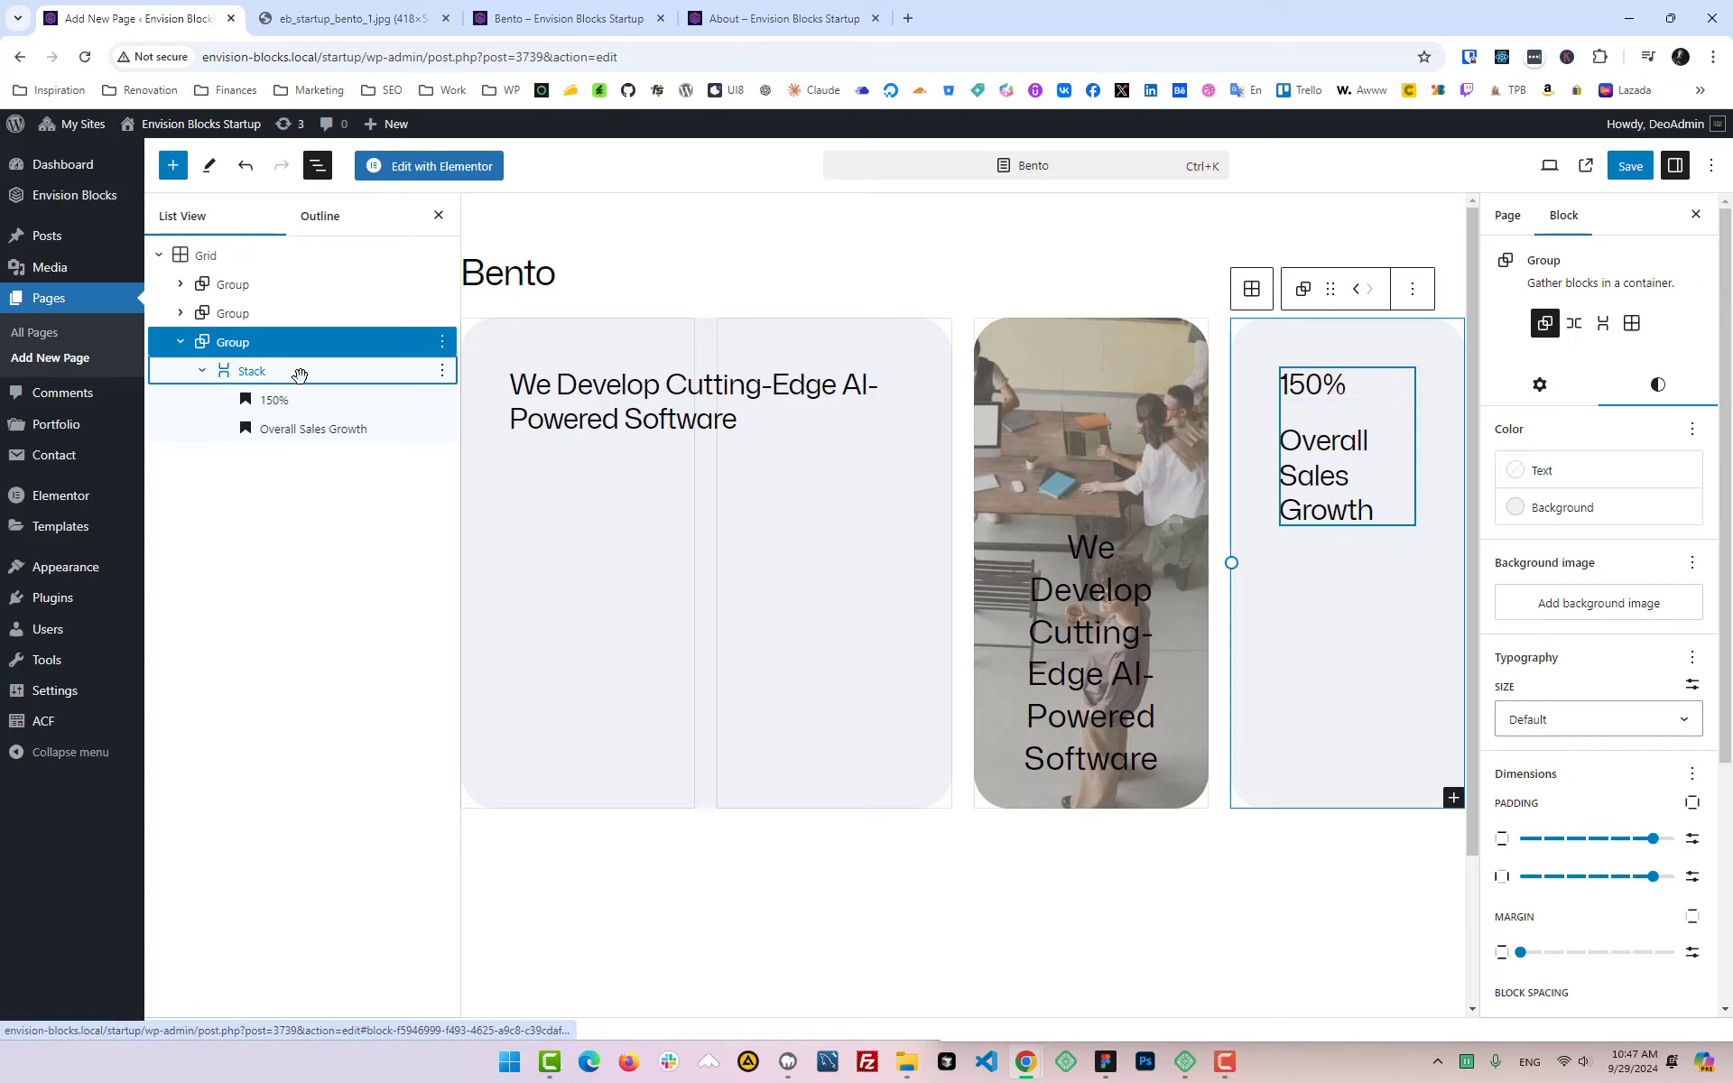
# Step: Try the Full width alignment on the third card's Stack and revert it to None
pyautogui.click(1394, 456)
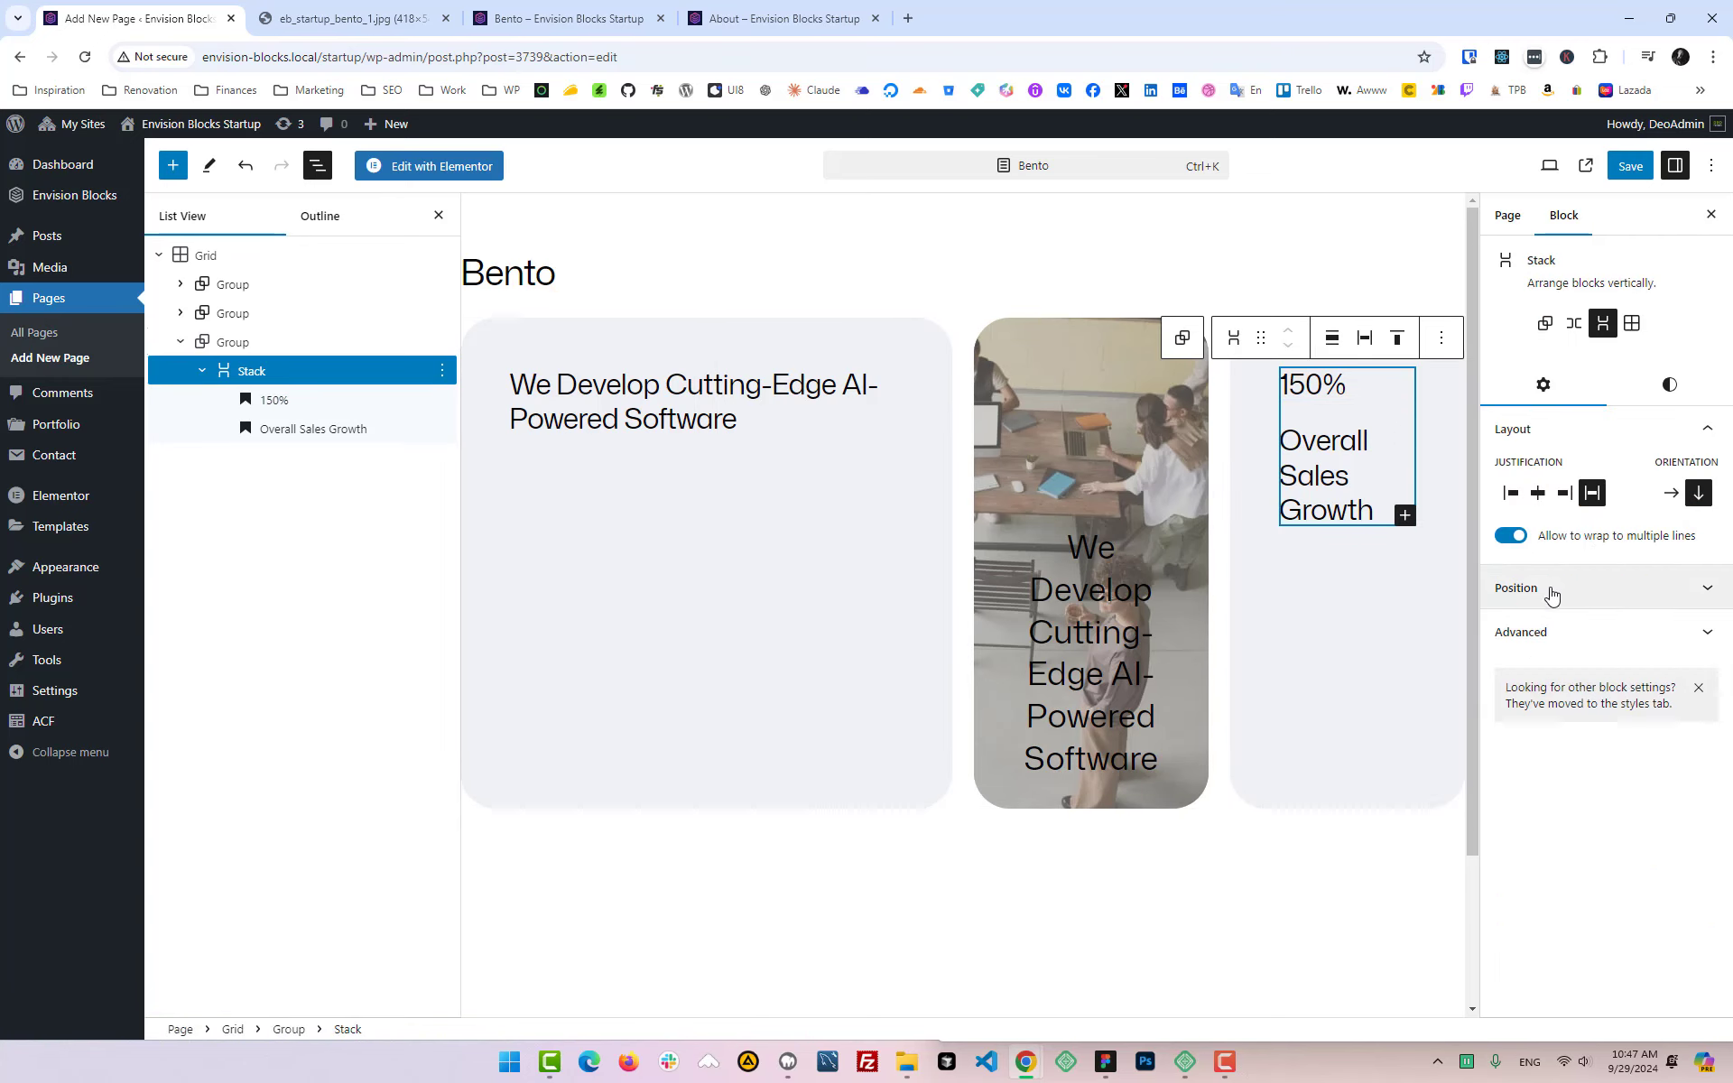
pyautogui.click(1552, 631)
pyautogui.click(1548, 593)
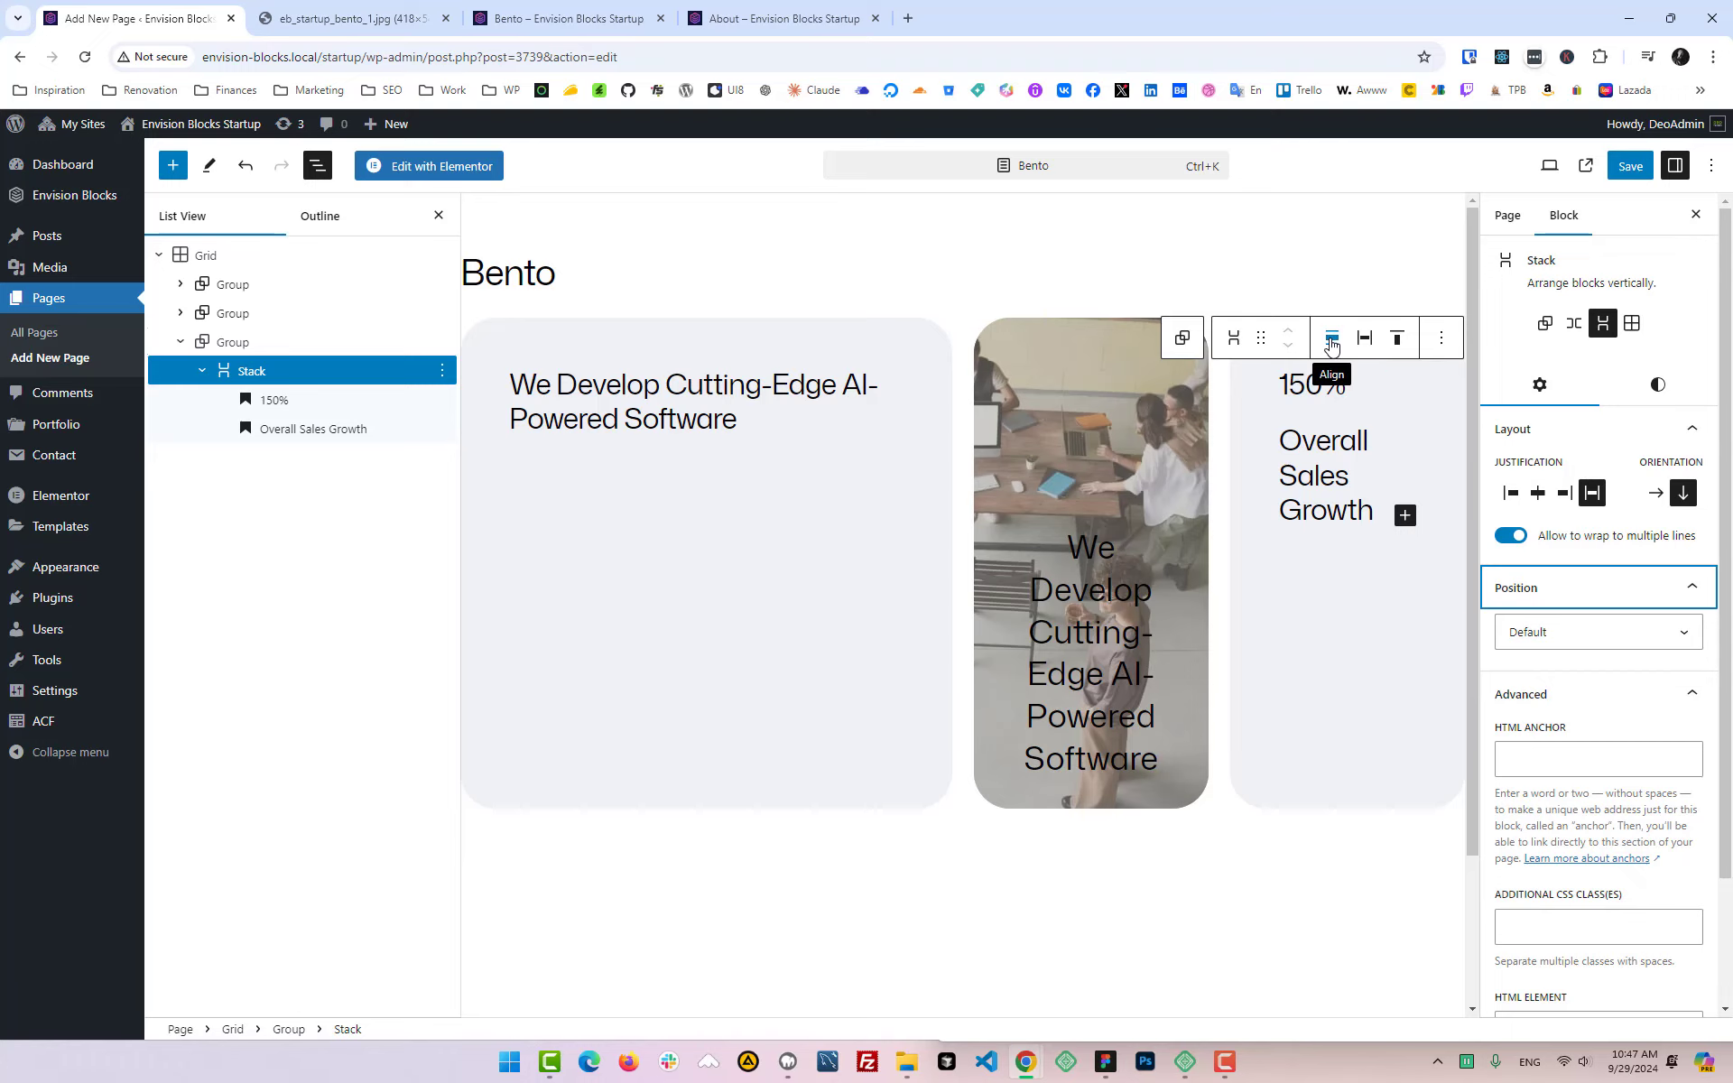
pyautogui.click(1332, 344)
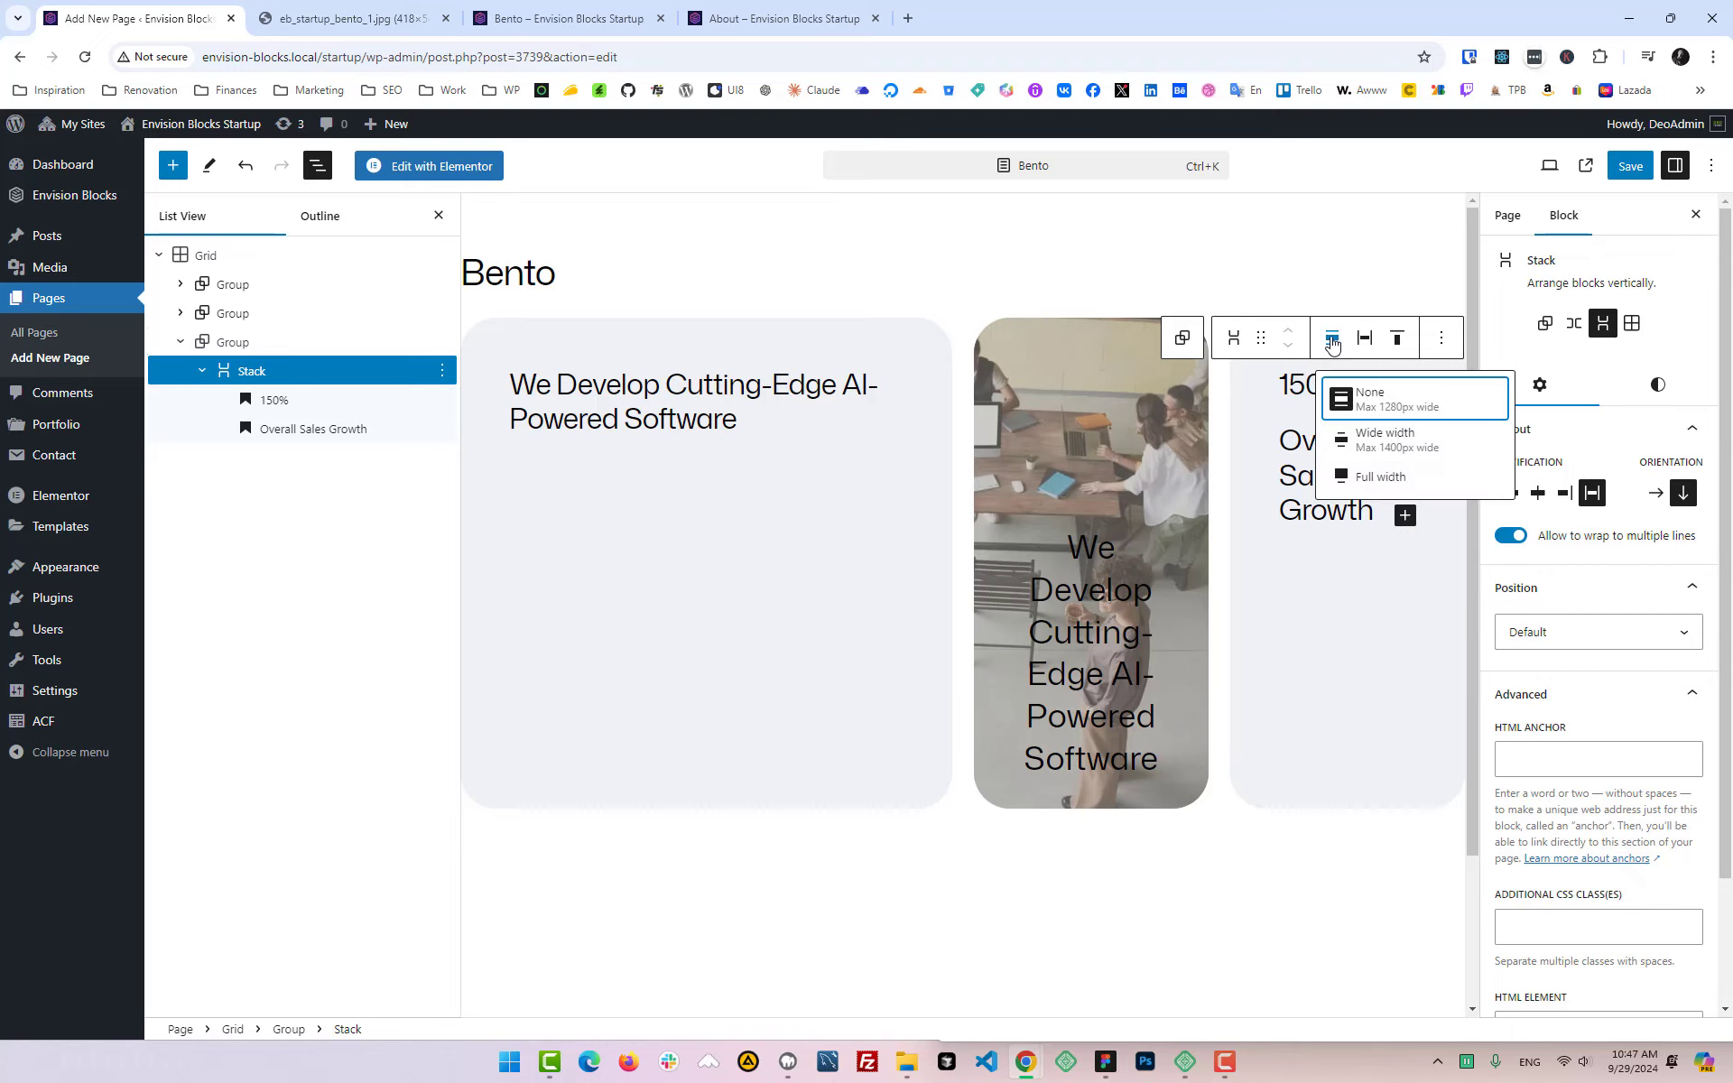
pyautogui.click(1369, 481)
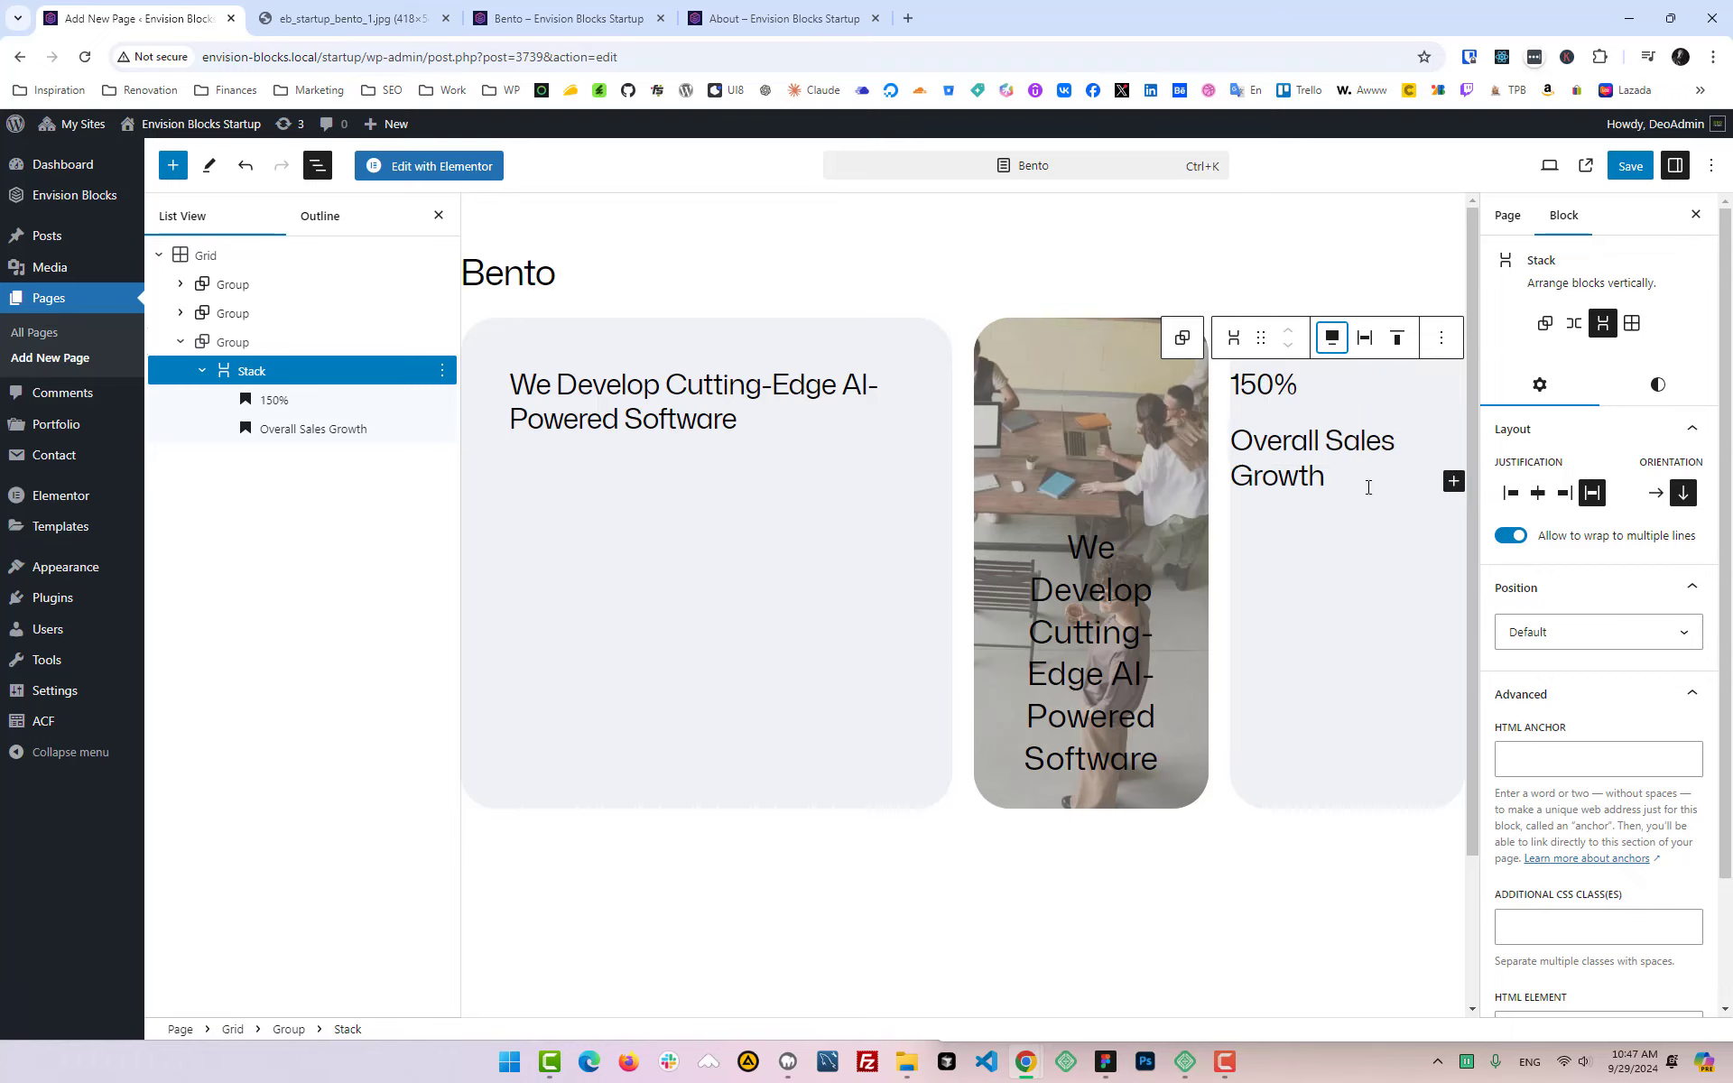
pyautogui.click(1341, 336)
pyautogui.click(1372, 478)
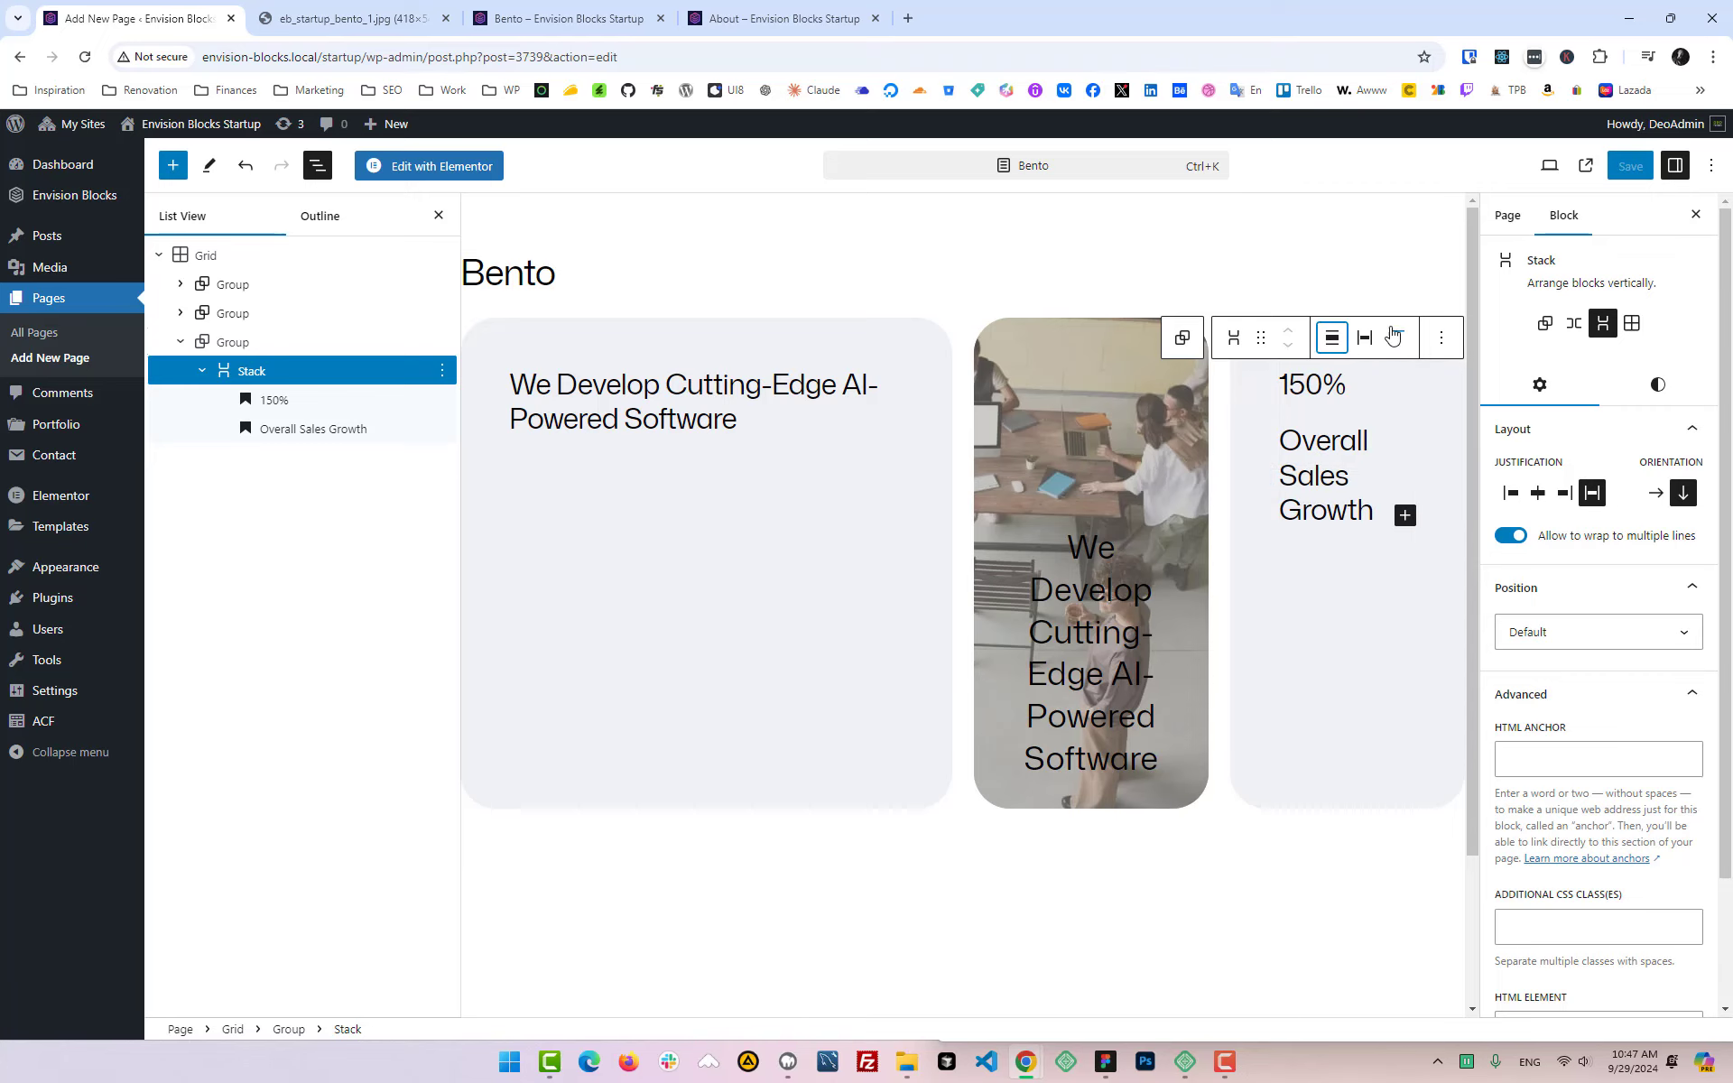
# Step: Set the vertical alignment of the third card's Stack to Space between
pyautogui.click(1399, 336)
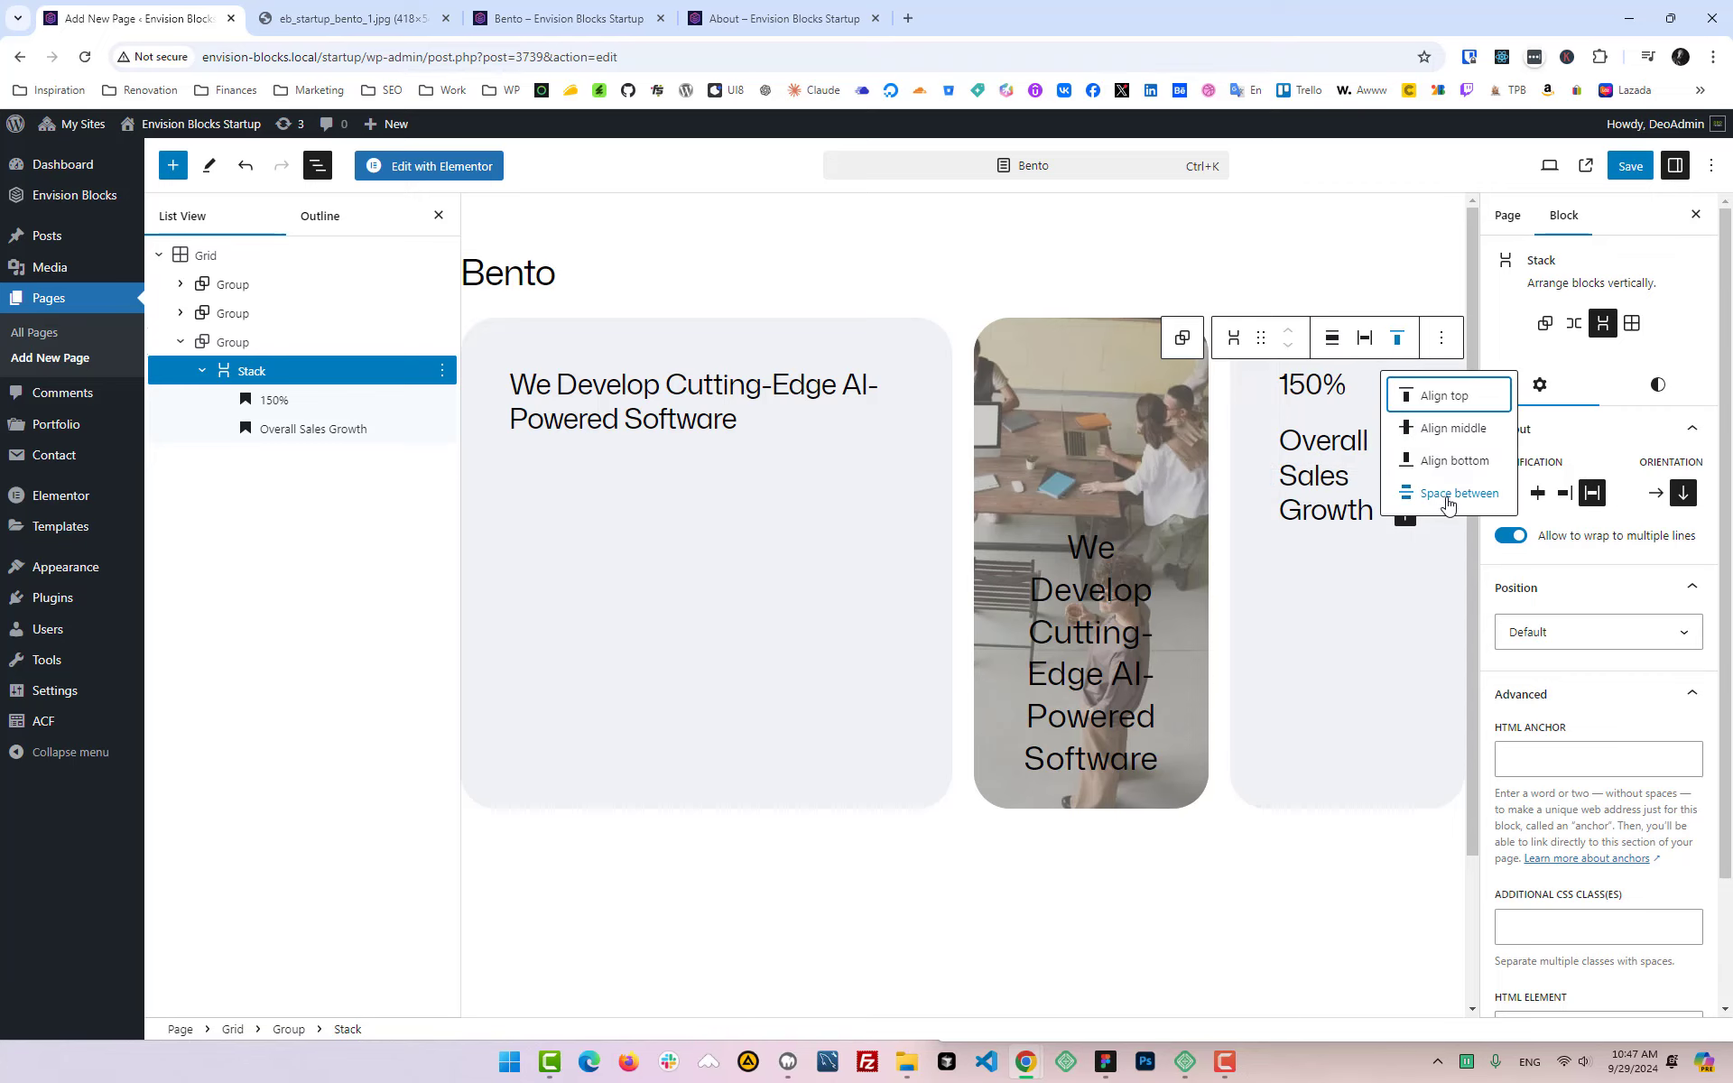
pyautogui.click(1431, 492)
pyautogui.click(302, 370)
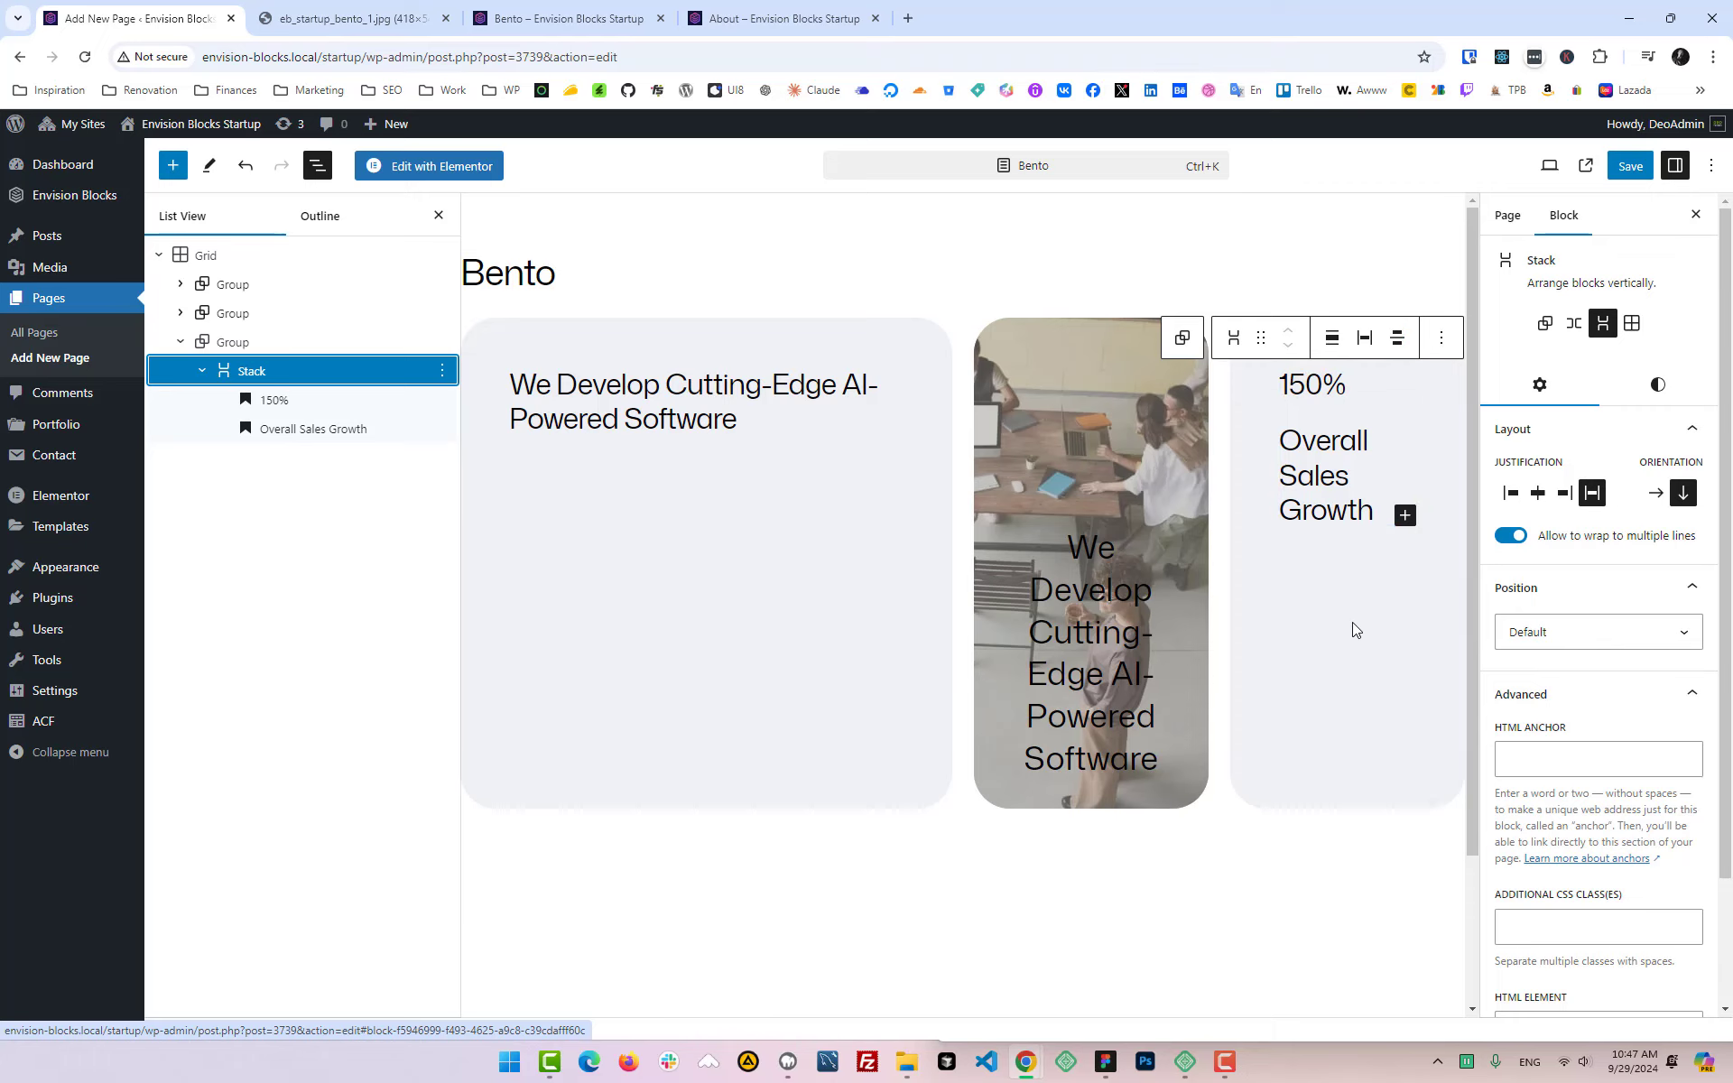
# Step: Set the minimum height of the third card's Stack to 100%
pyautogui.scroll(-2, 1634, 646)
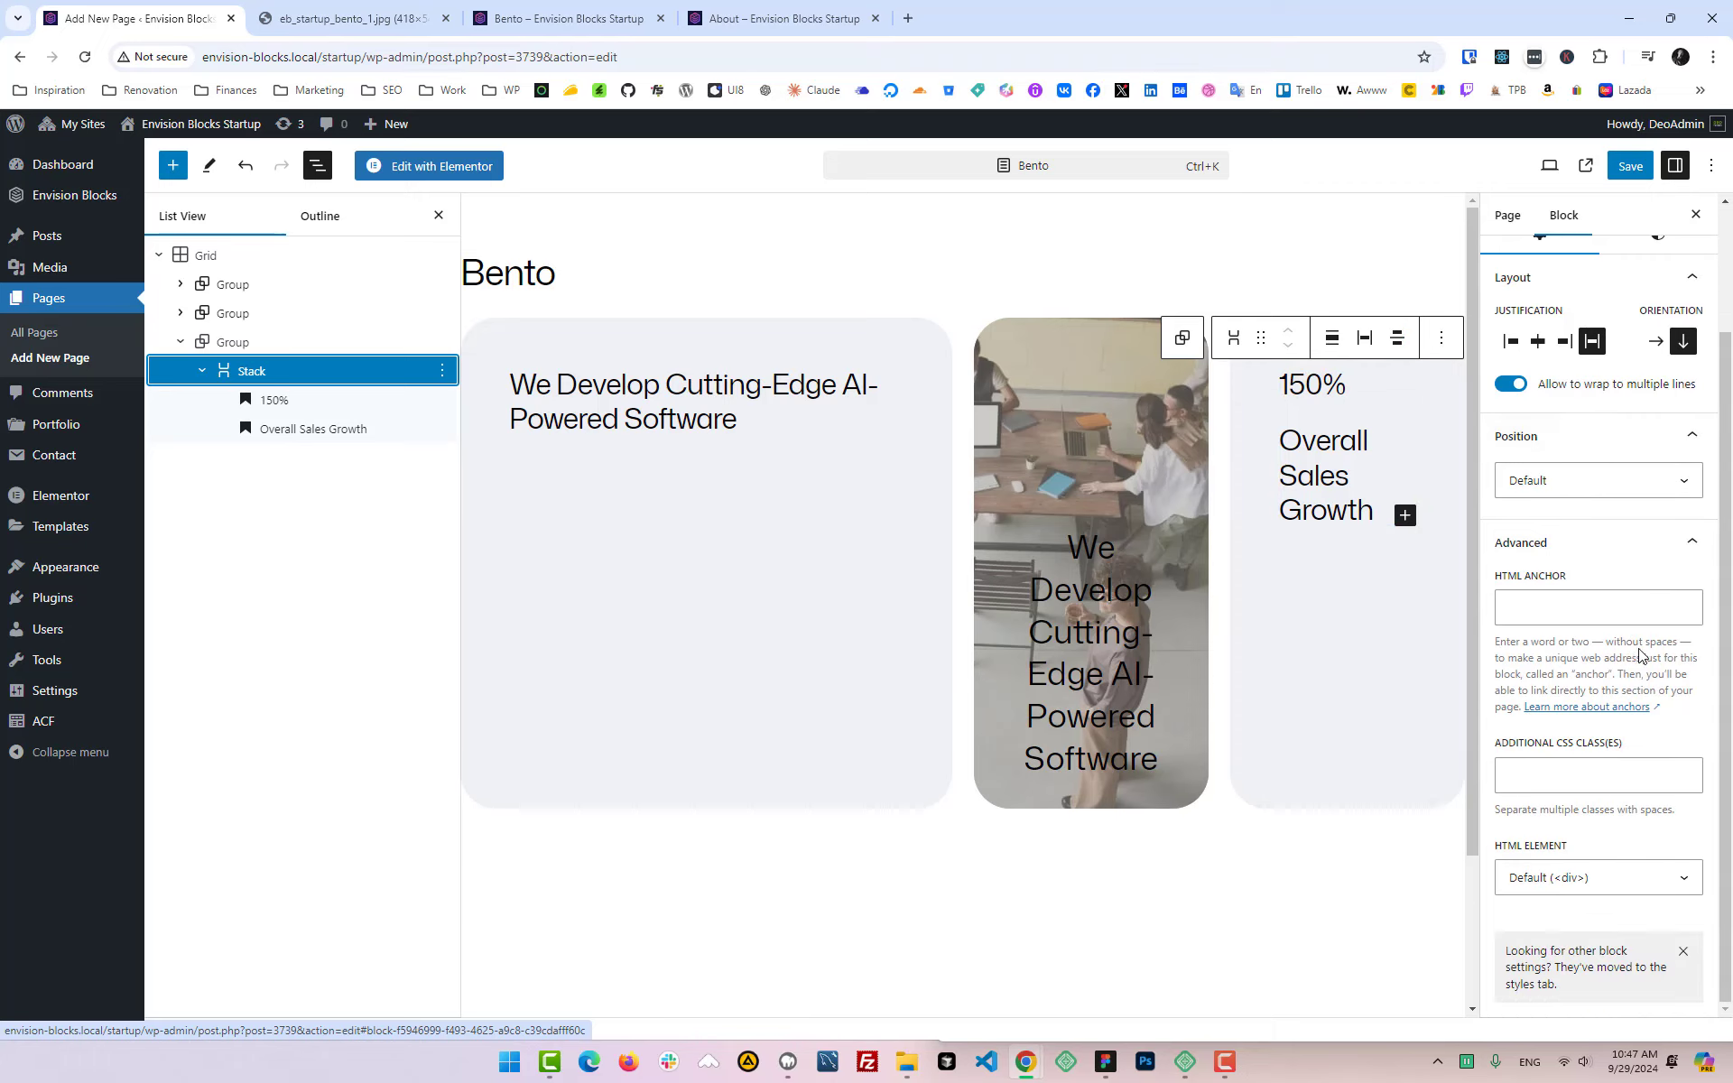
pyautogui.scroll(2, 1642, 677)
pyautogui.click(1657, 388)
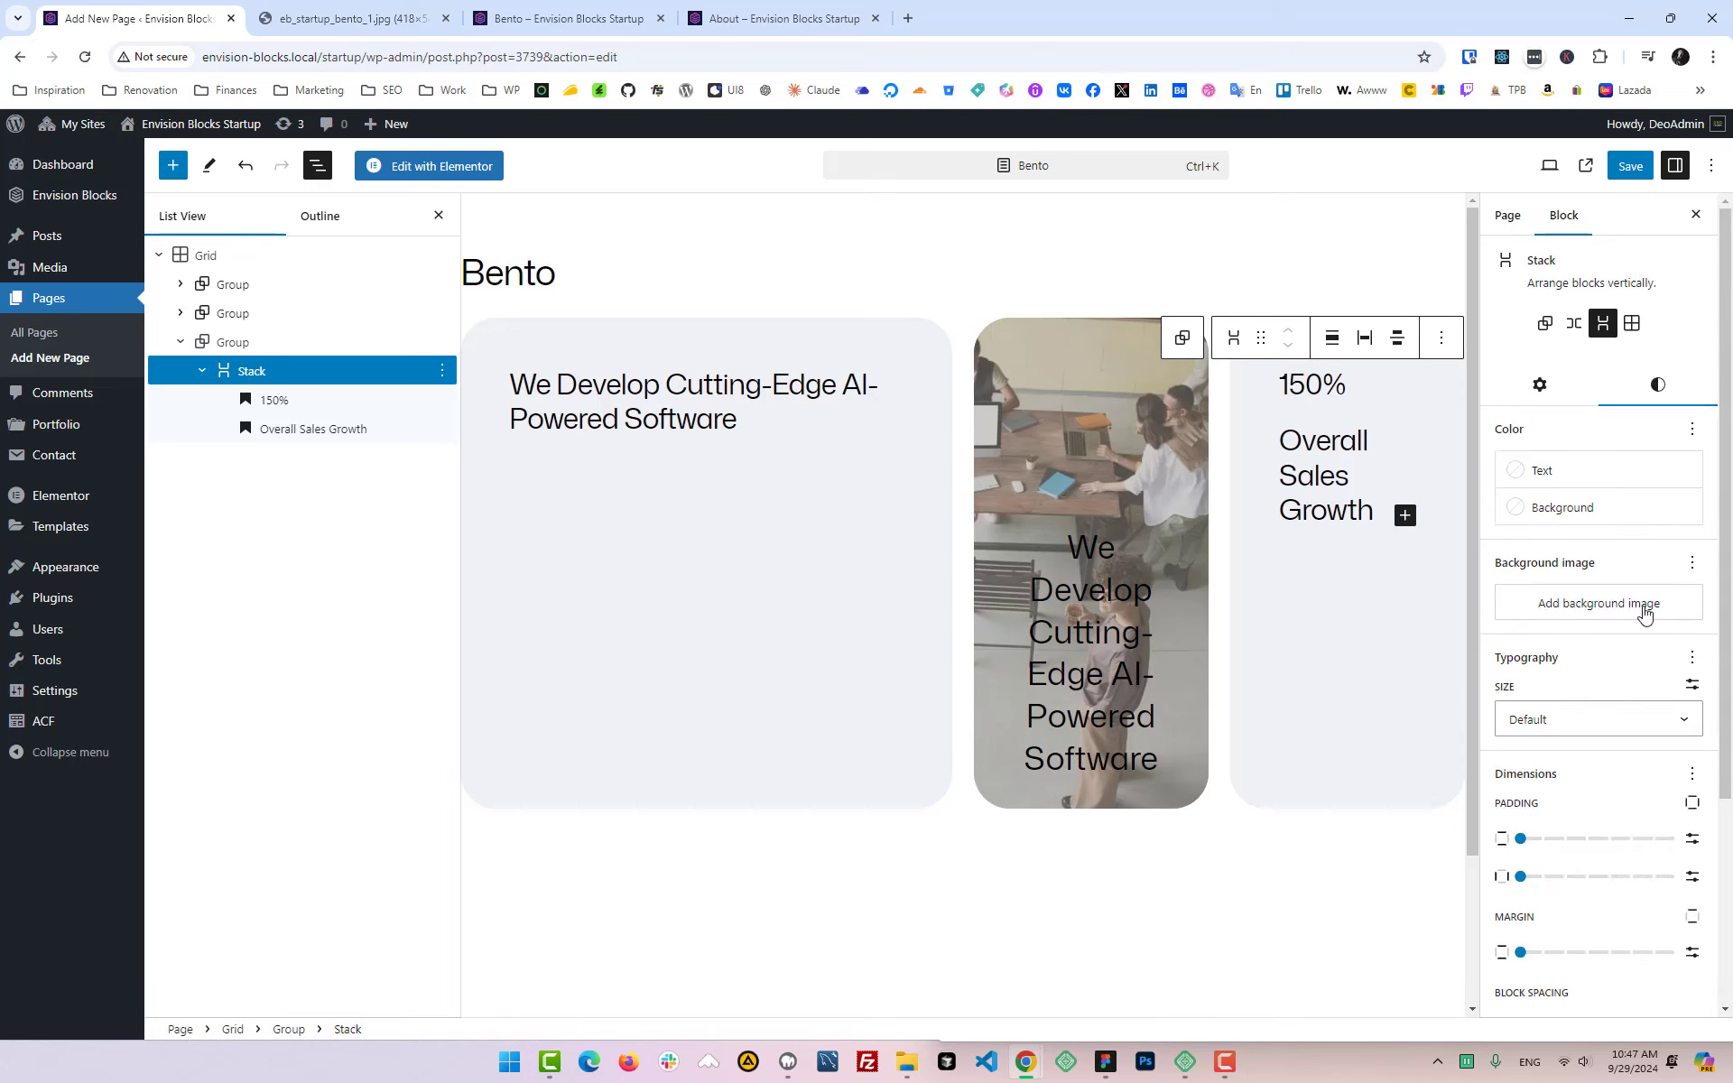
pyautogui.scroll(-3, 1644, 611)
pyautogui.click(1573, 816)
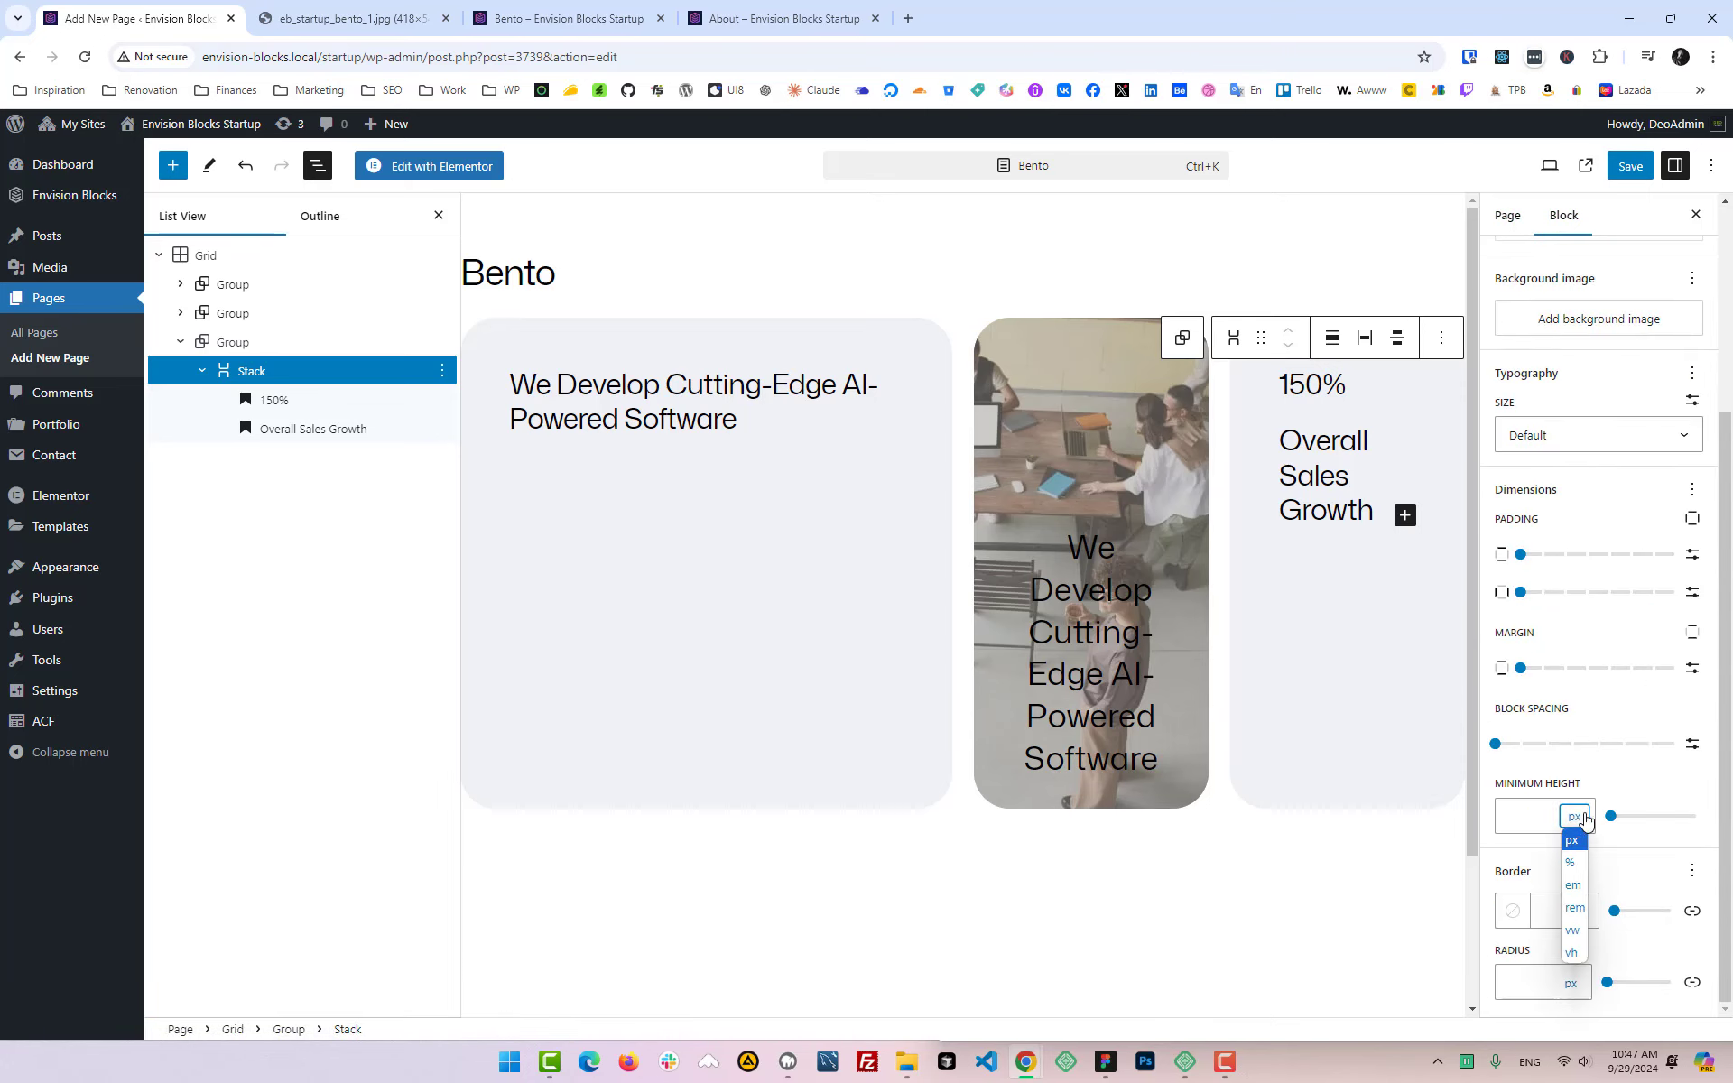
pyautogui.click(1571, 874)
pyautogui.click(1547, 818)
pyautogui.write('100')
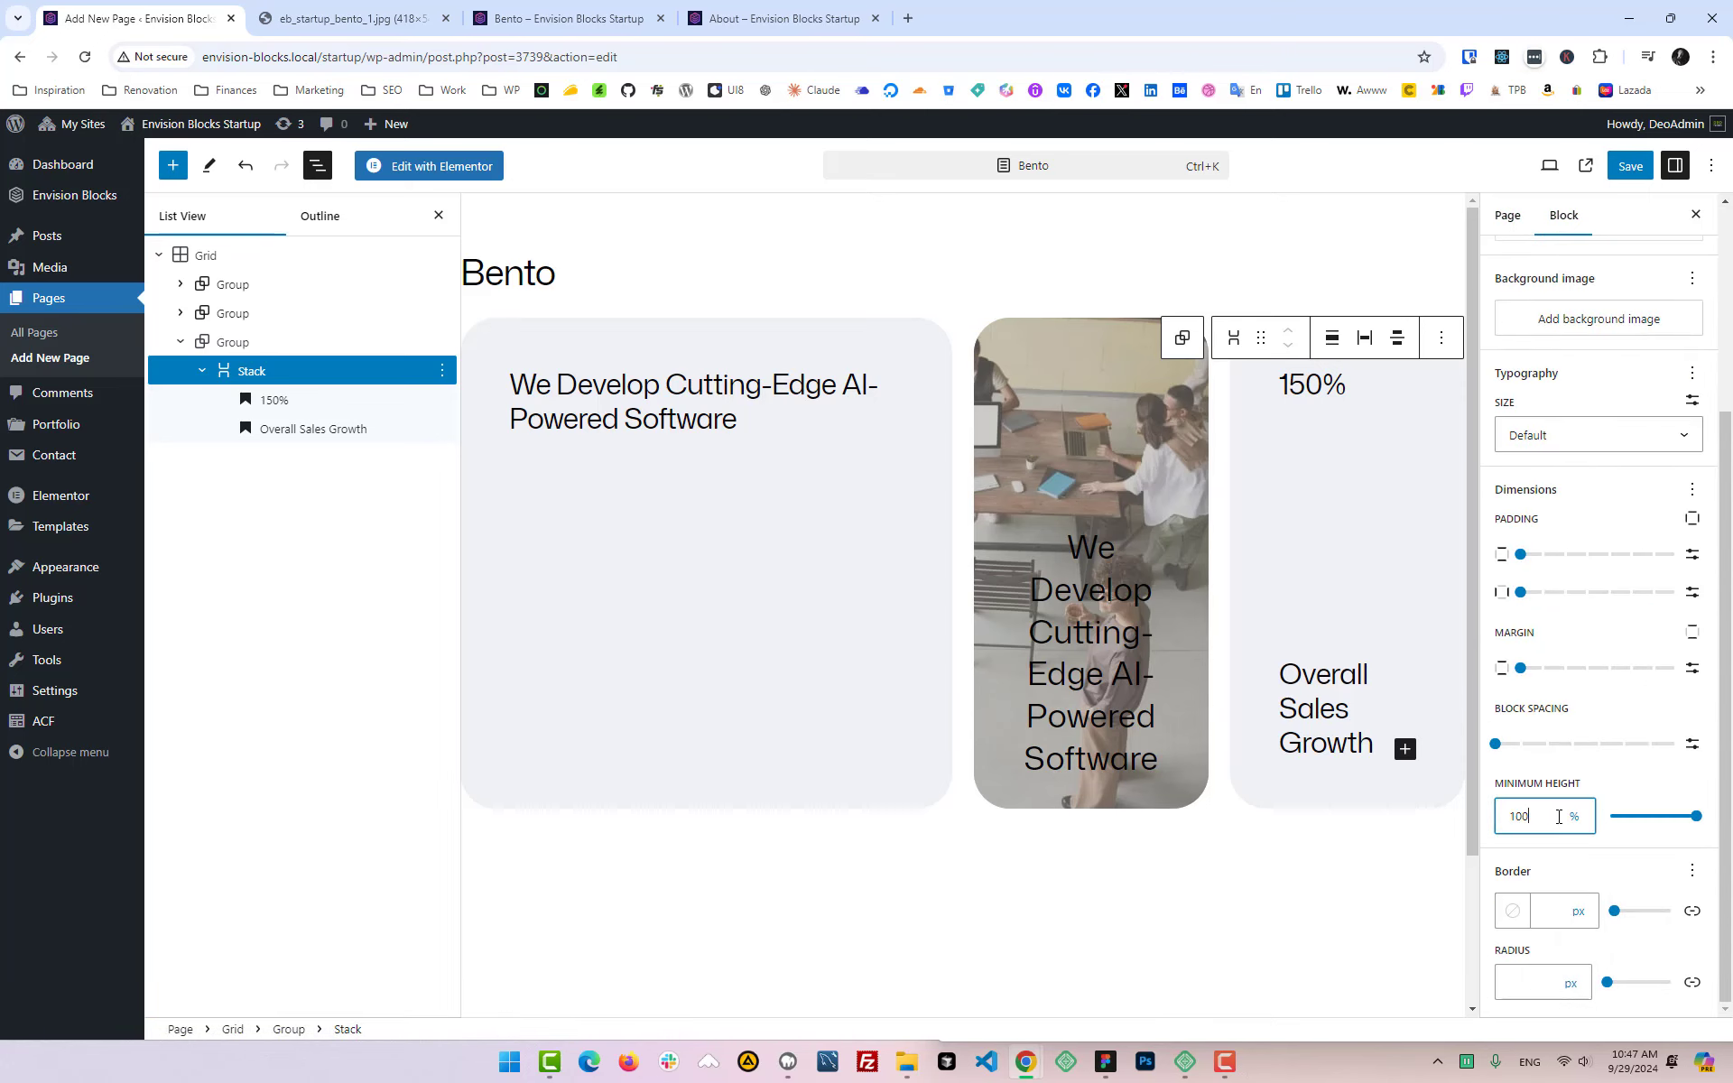
pyautogui.click(1618, 791)
pyautogui.moveTo(1517, 782); pyautogui.dragTo(1568, 782)
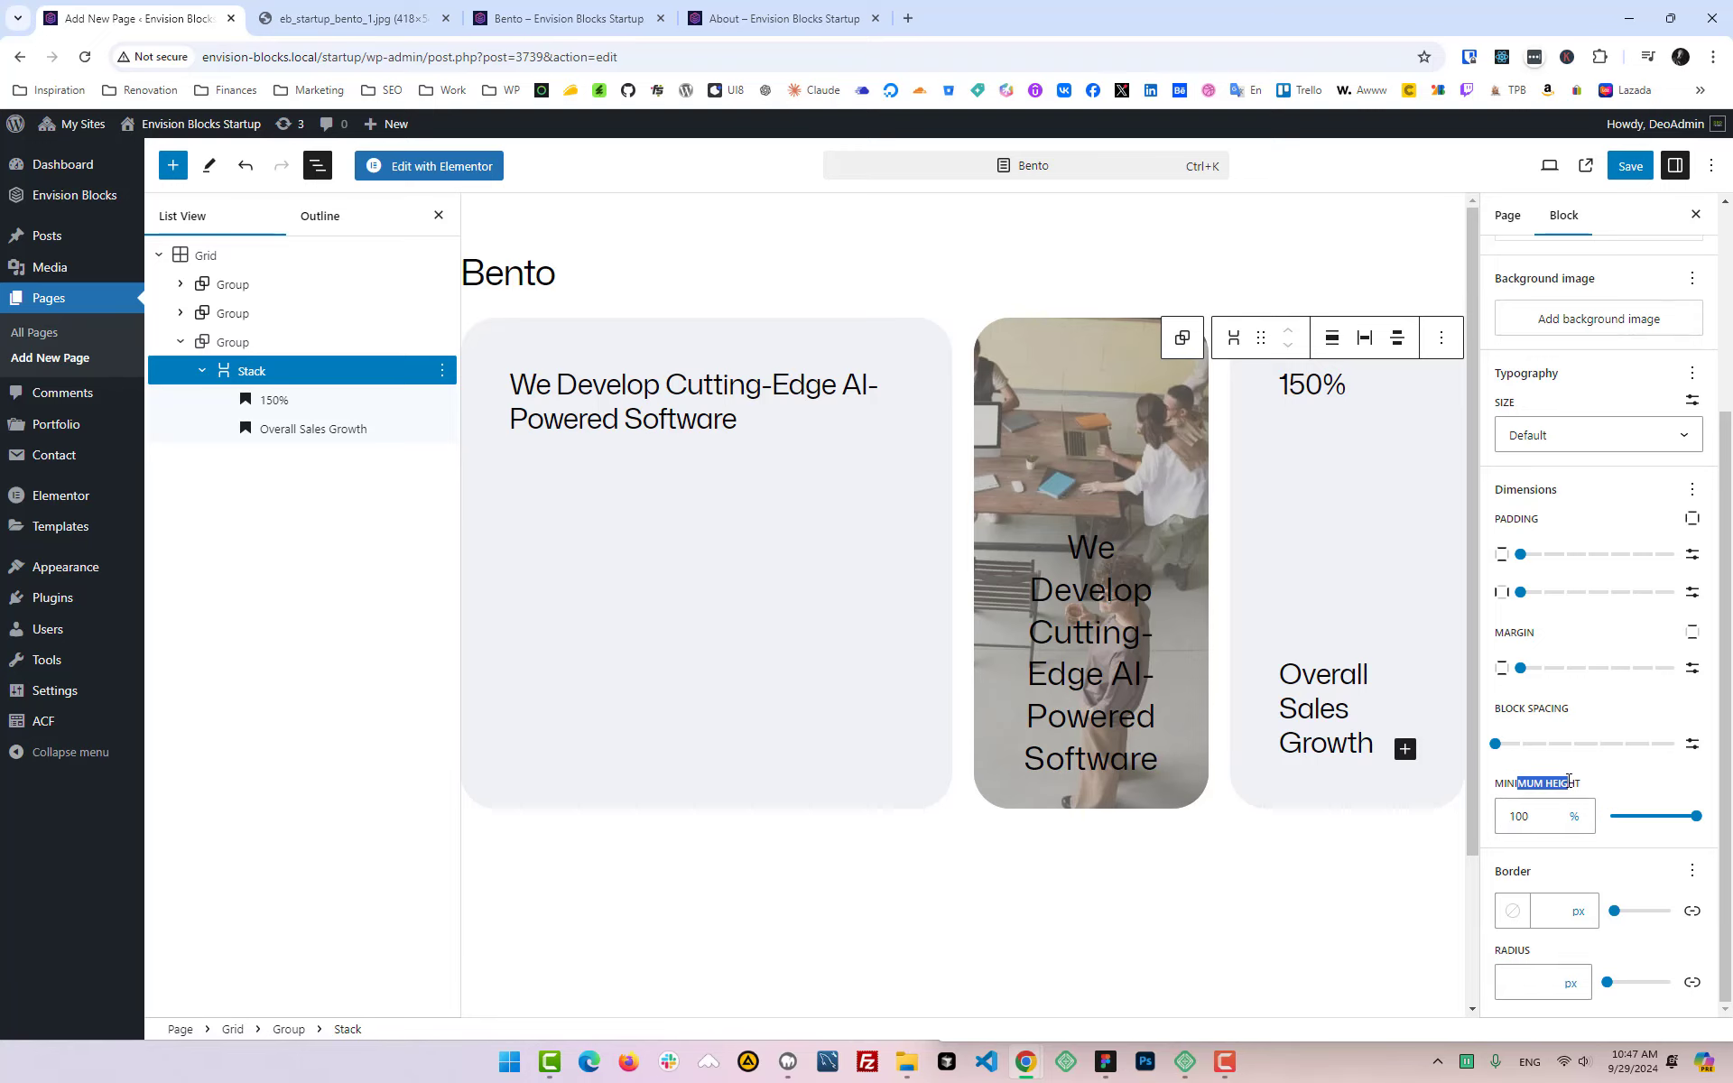
pyautogui.click(263, 364)
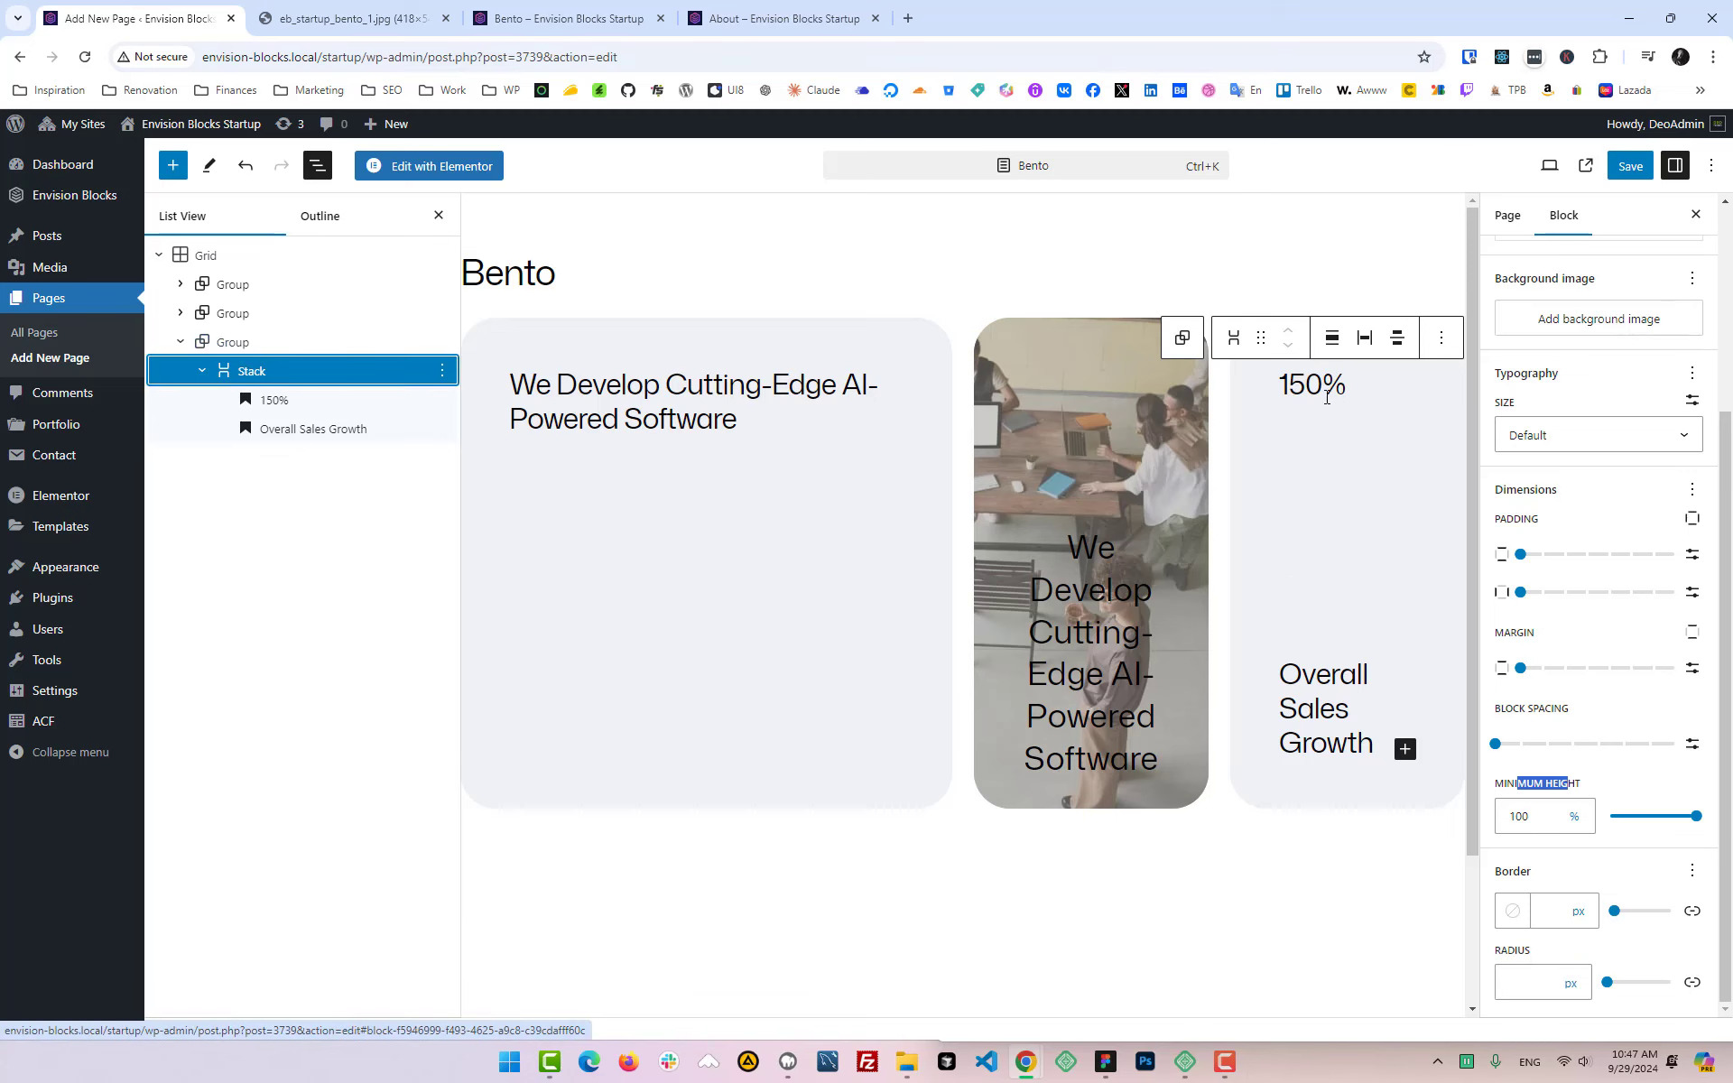
# Step: Try right justification and Align middle on the third card's Stack, restoring the stretched justification and Space between alignment
pyautogui.scroll(5, 1557, 361)
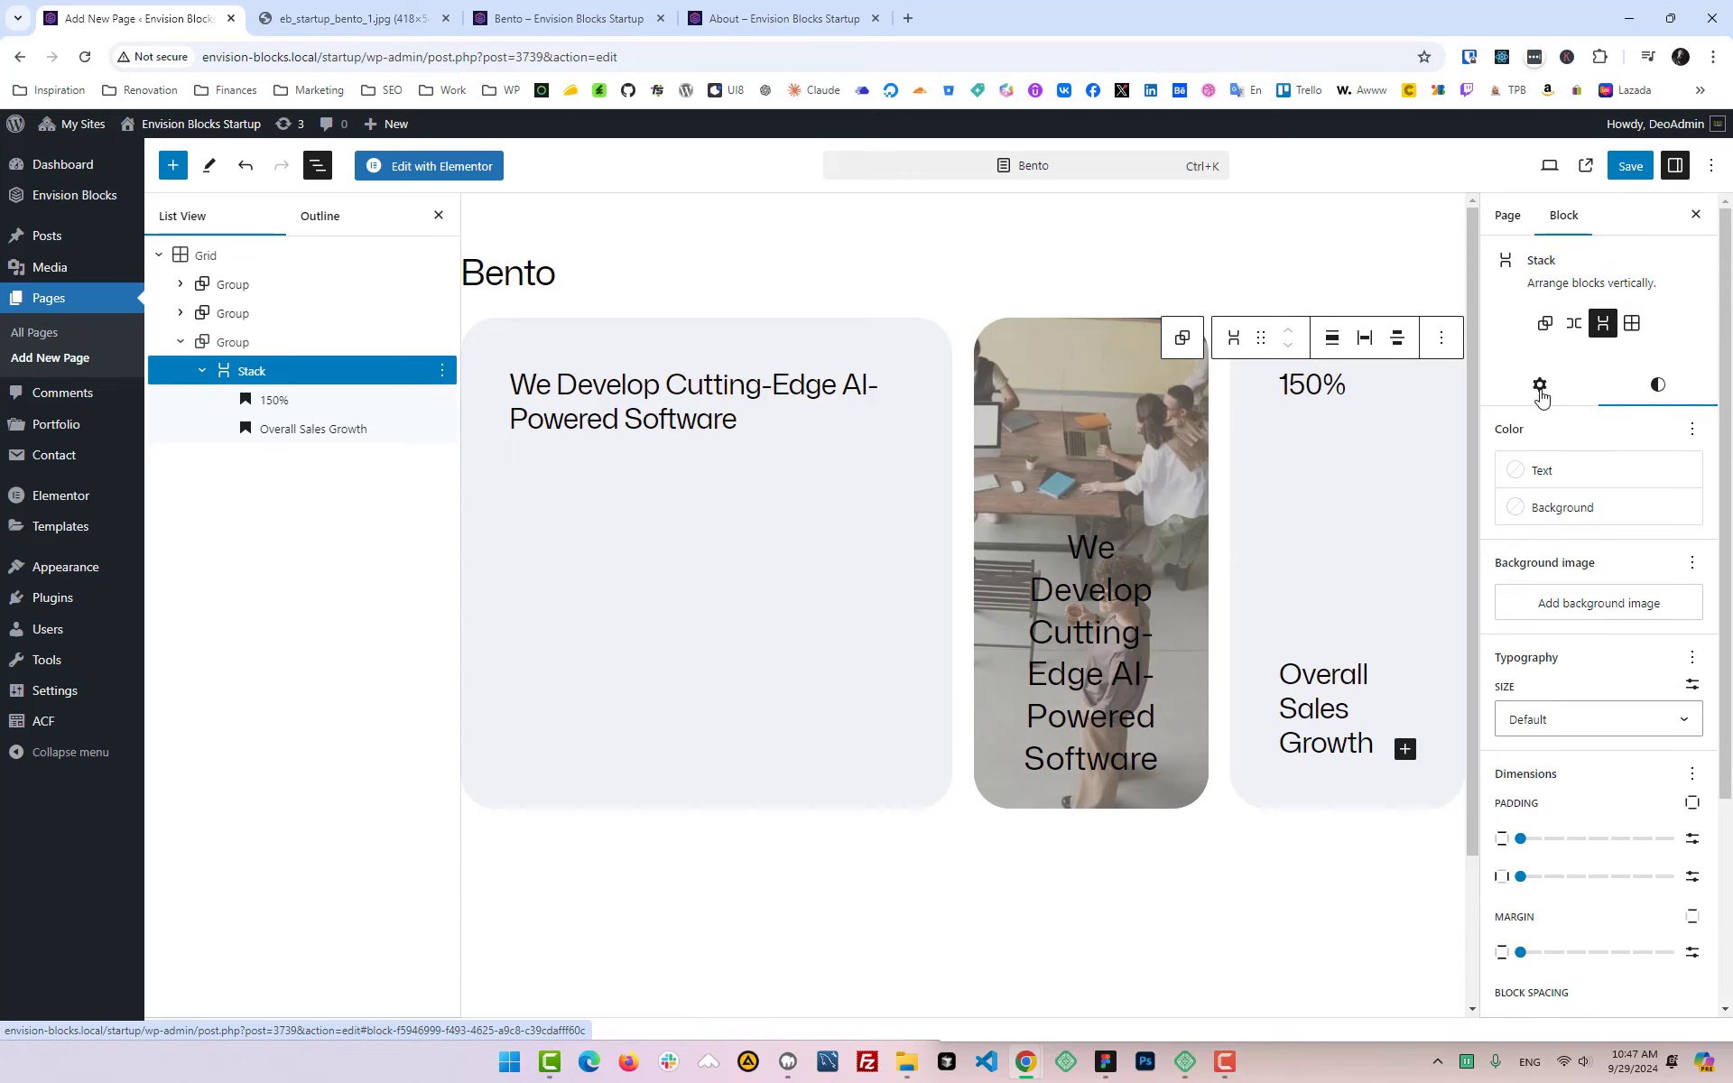
pyautogui.click(1540, 386)
pyautogui.click(1598, 496)
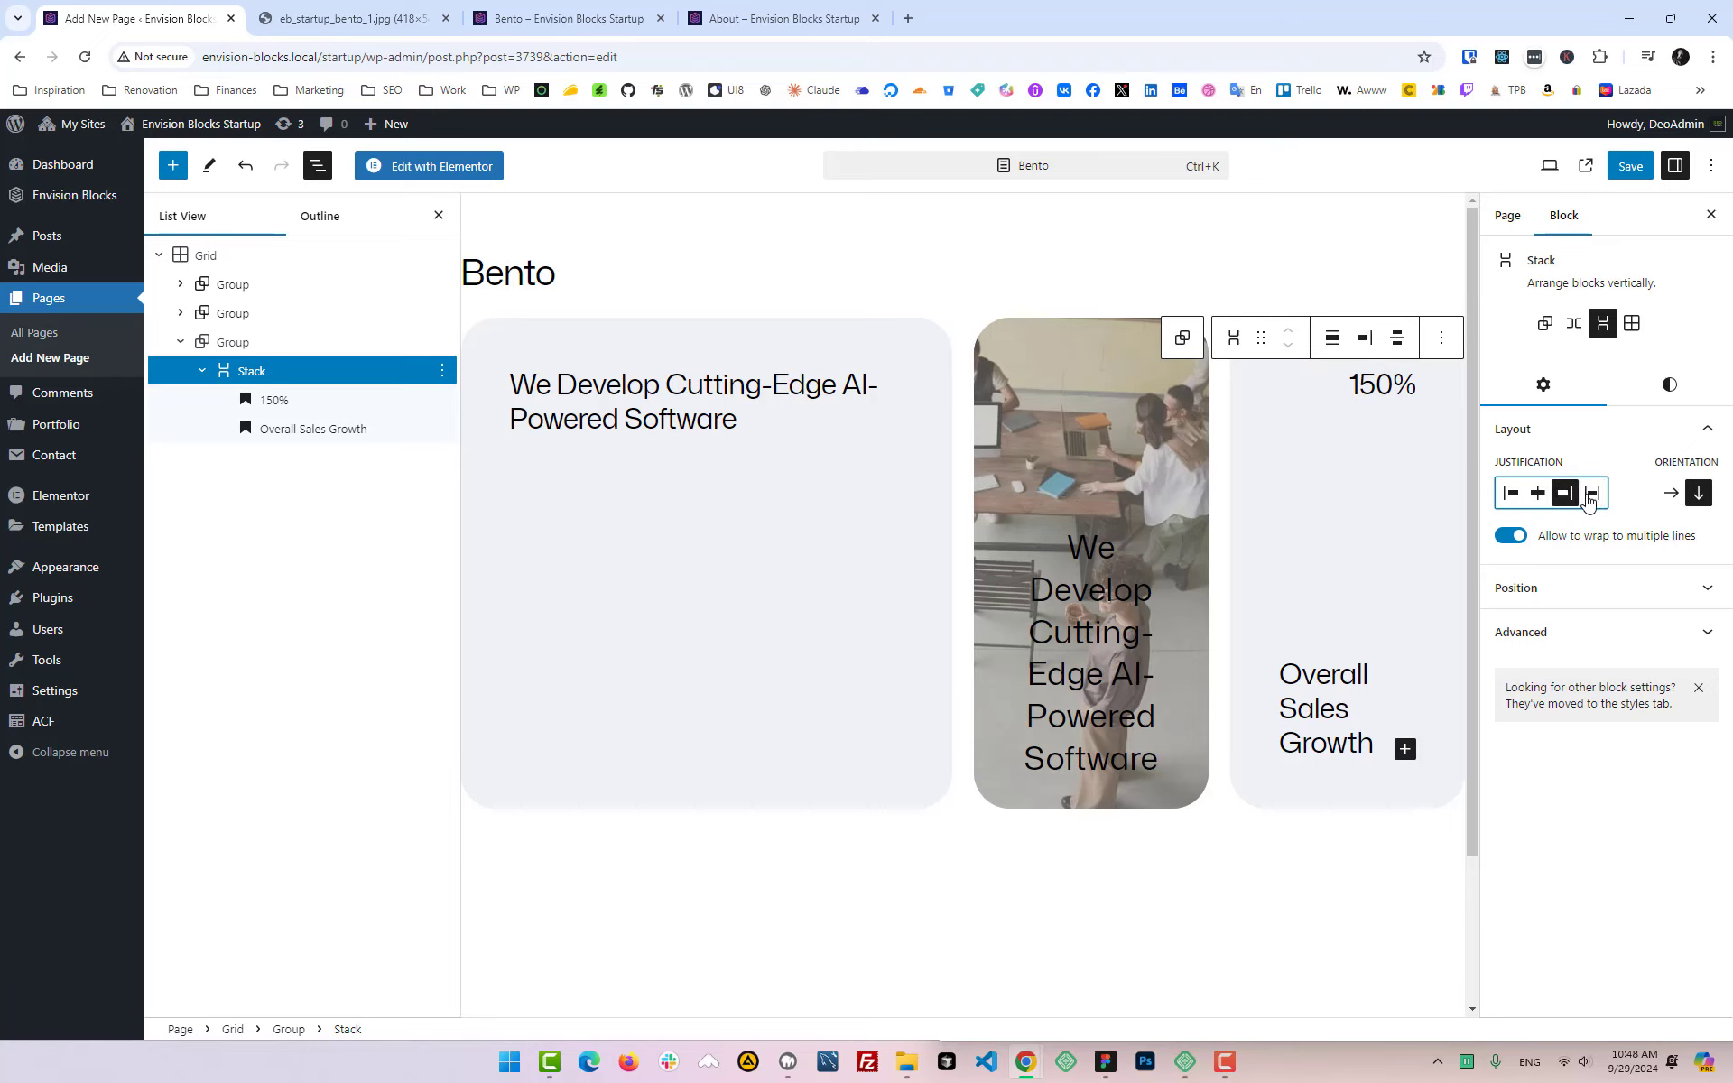
pyautogui.click(1397, 341)
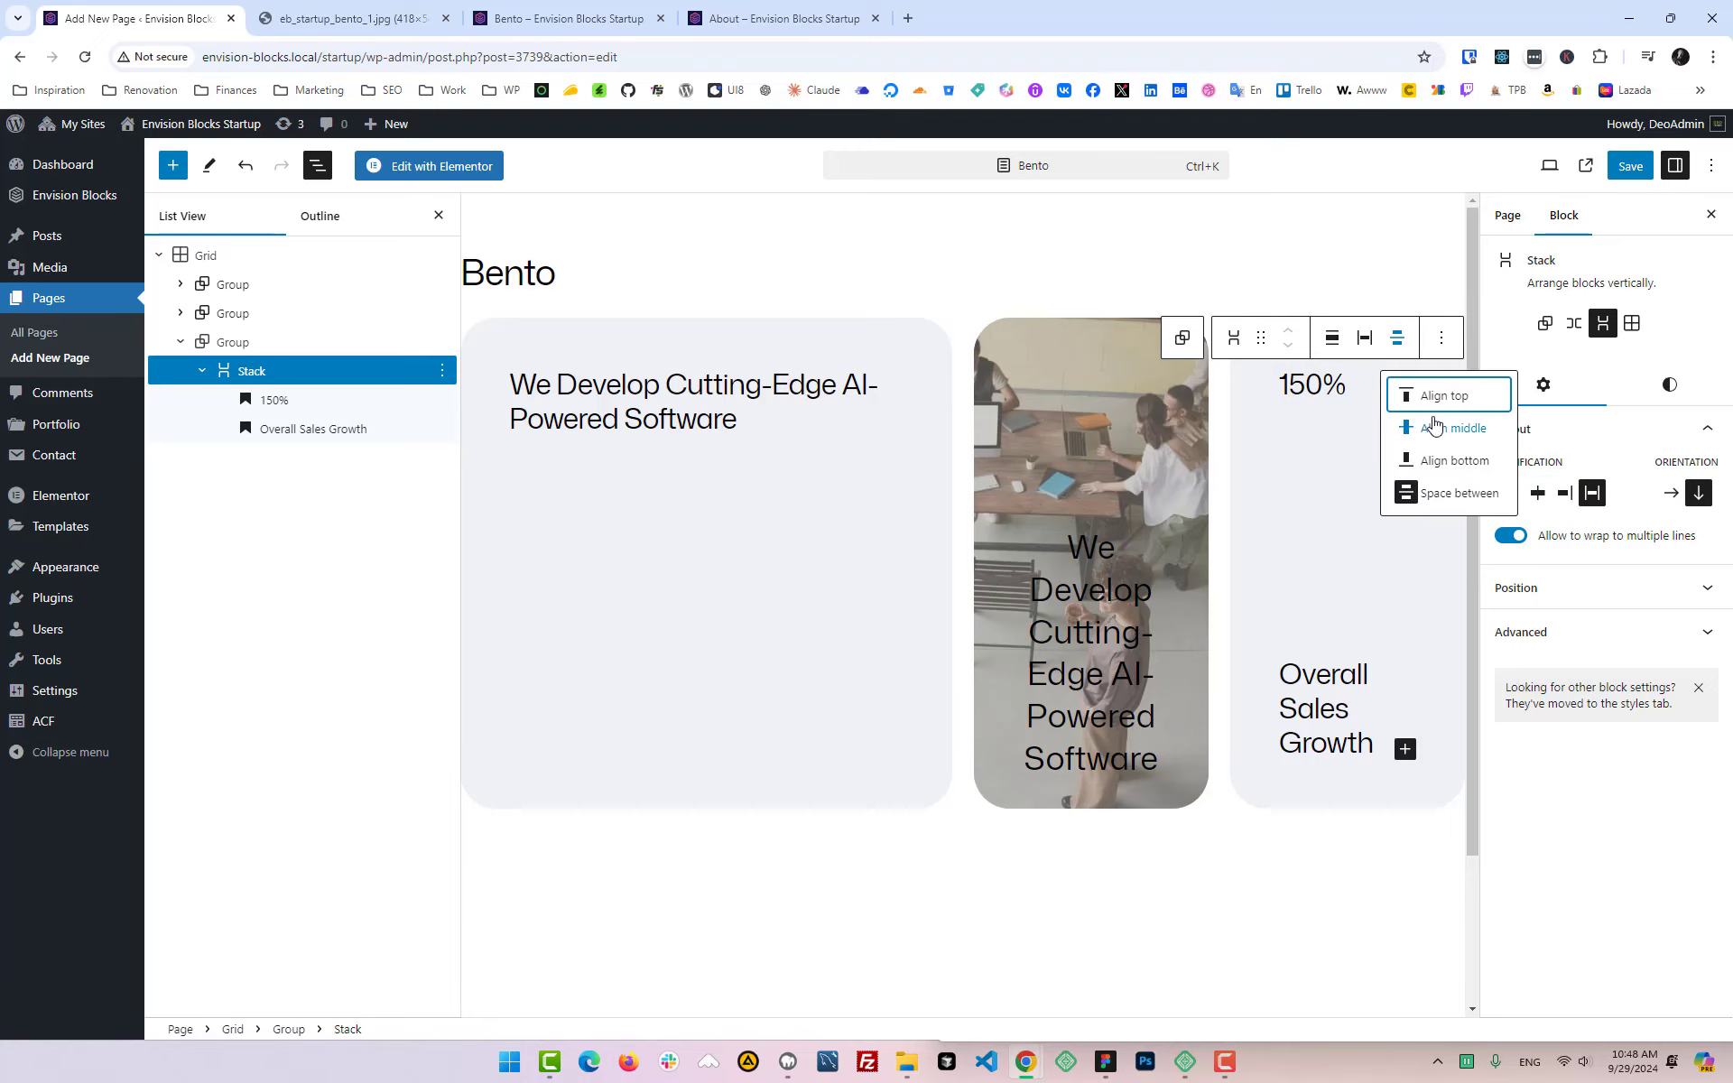
pyautogui.click(1408, 426)
pyautogui.click(1400, 341)
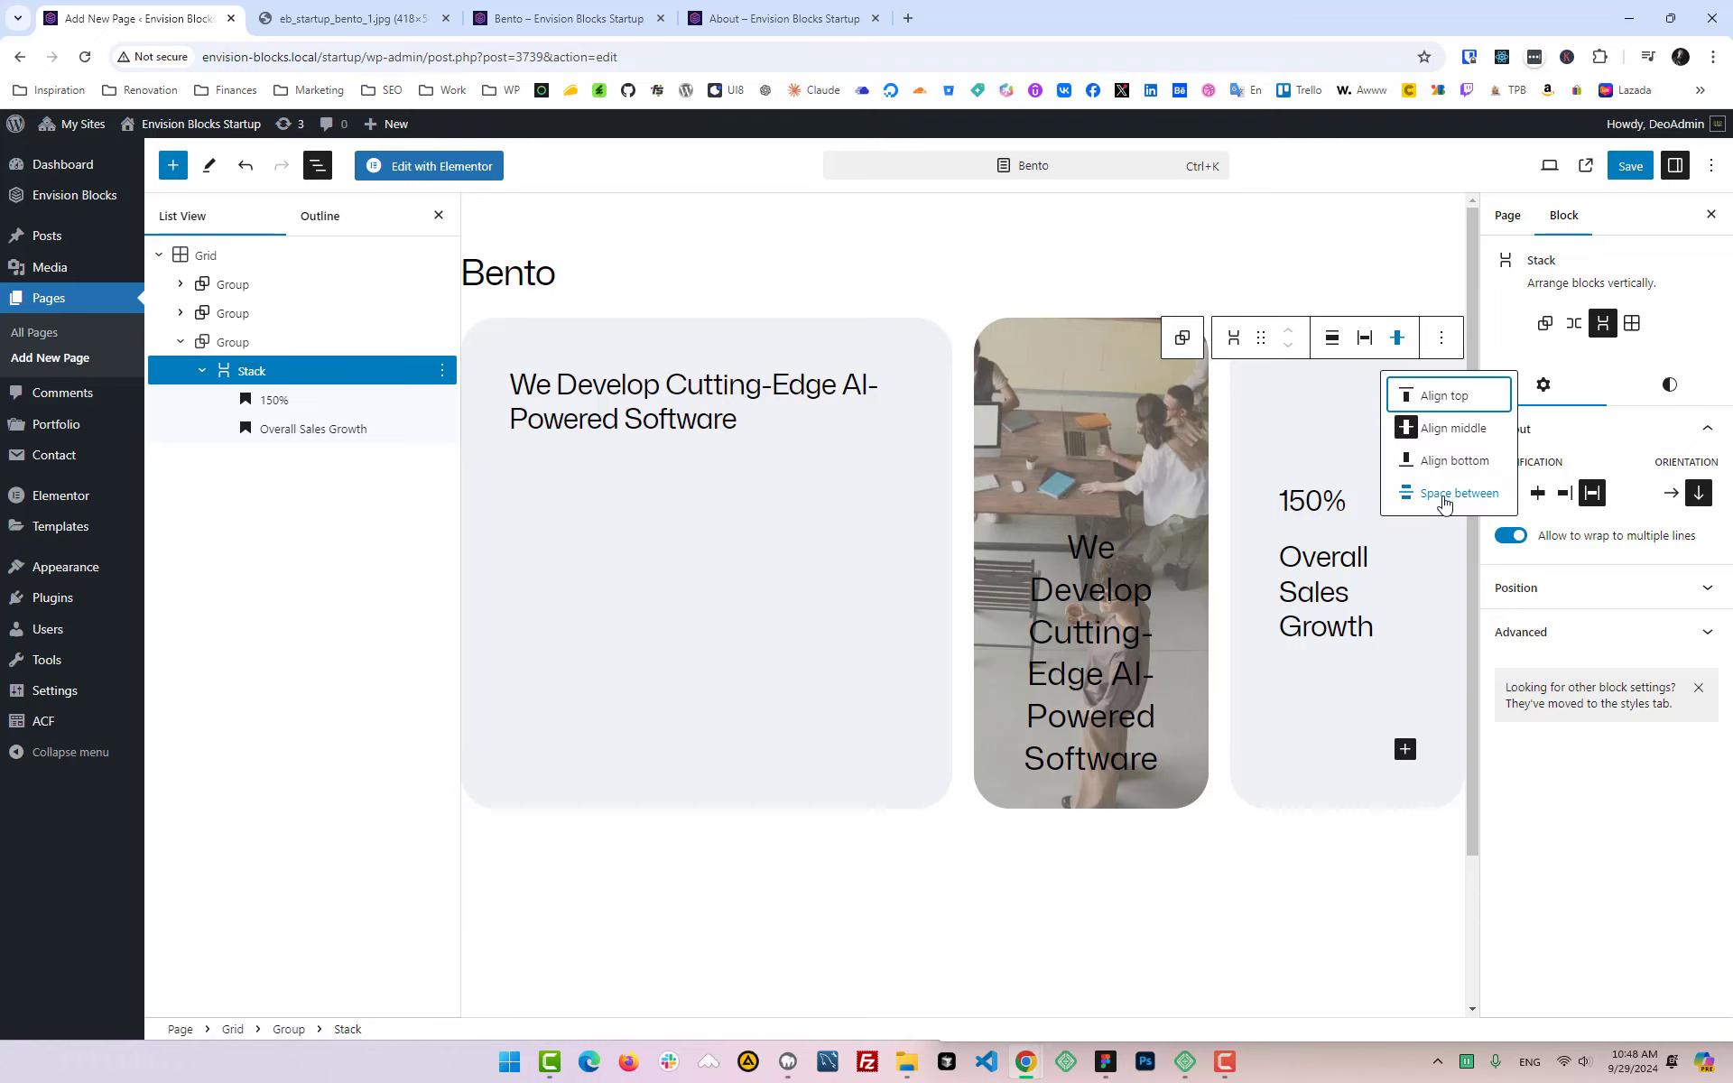
pyautogui.click(1447, 499)
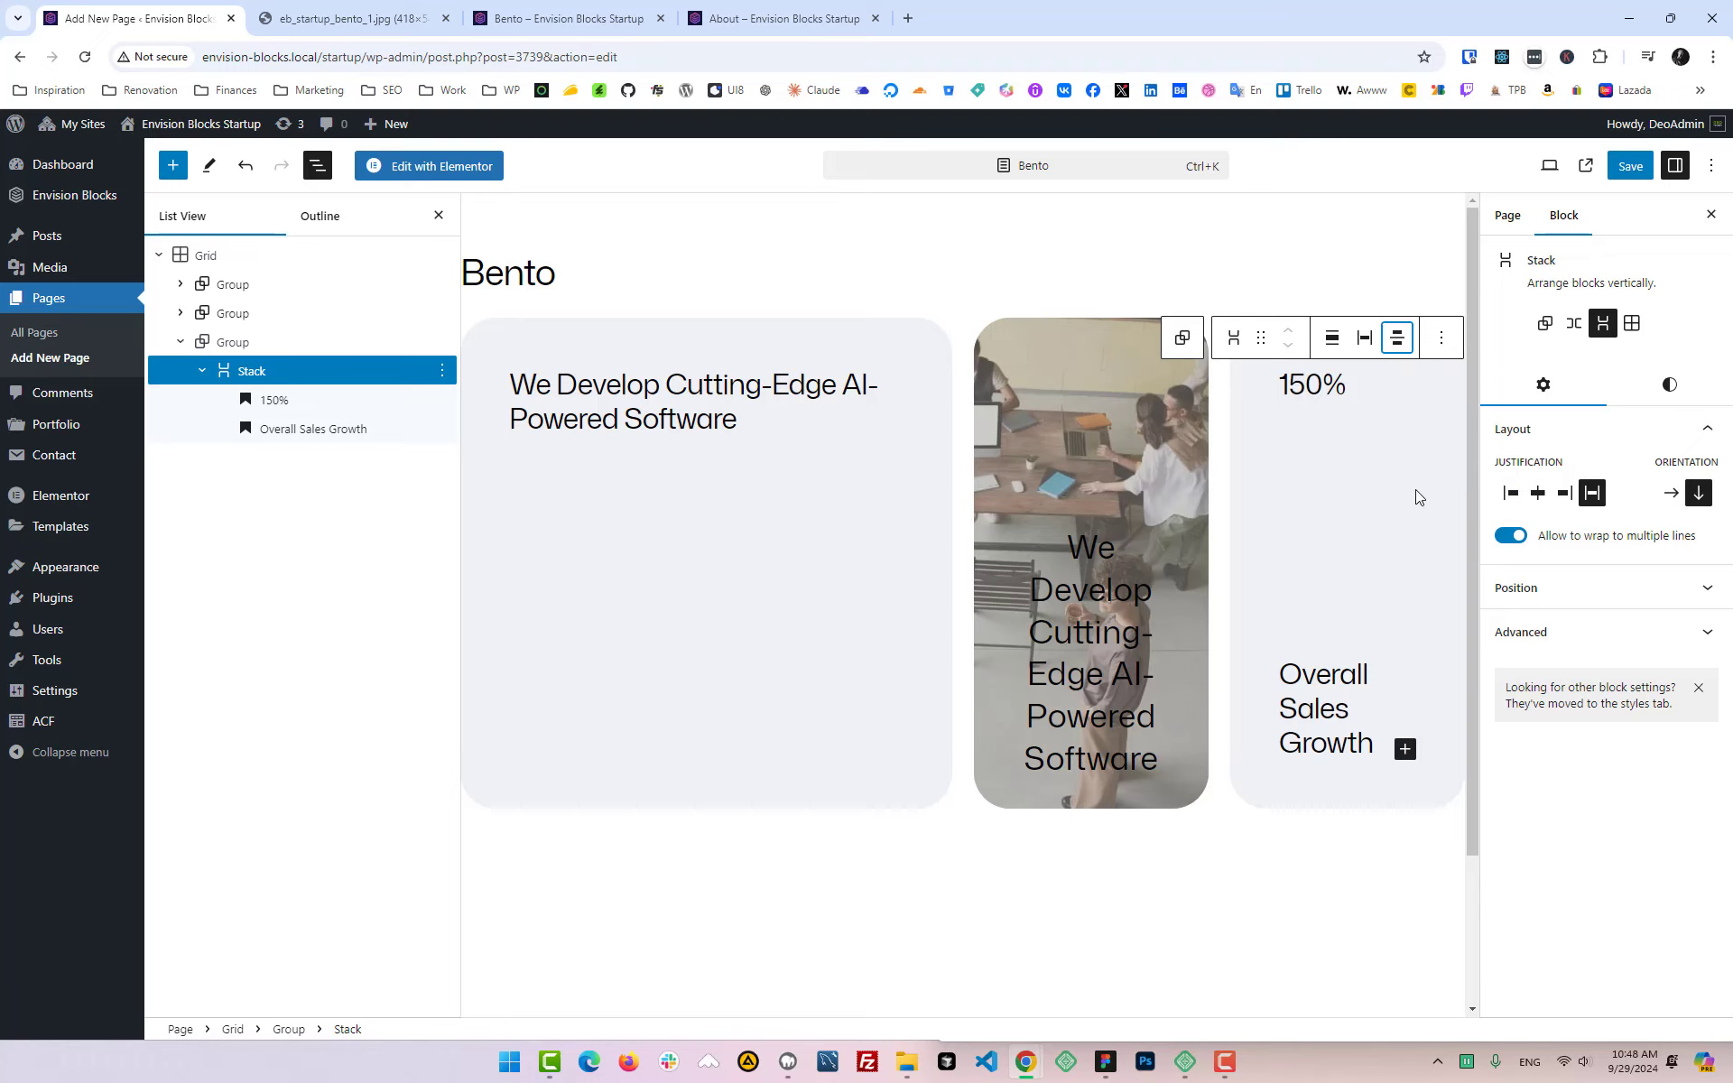
# Step: Compare the third card with the About page's 150% card and review the Stack's vertical alignment options
pyautogui.click(688, 7)
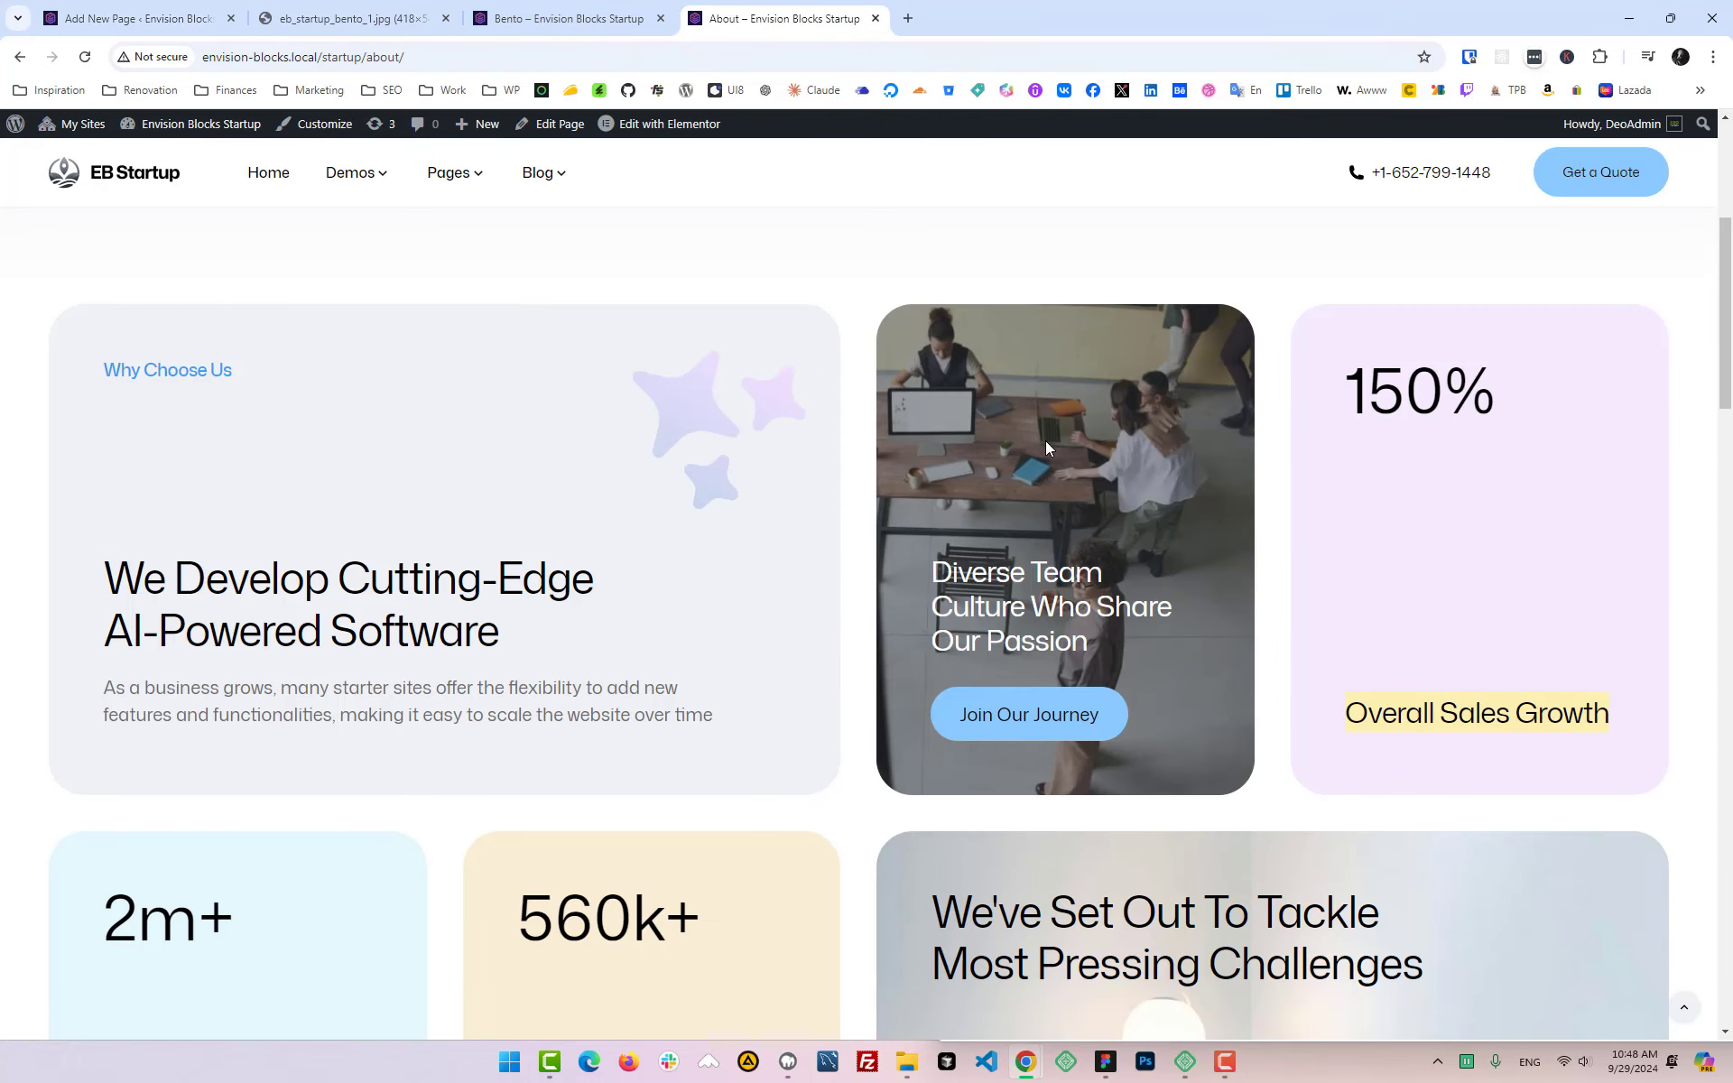
pyautogui.click(217, 14)
pyautogui.click(1405, 350)
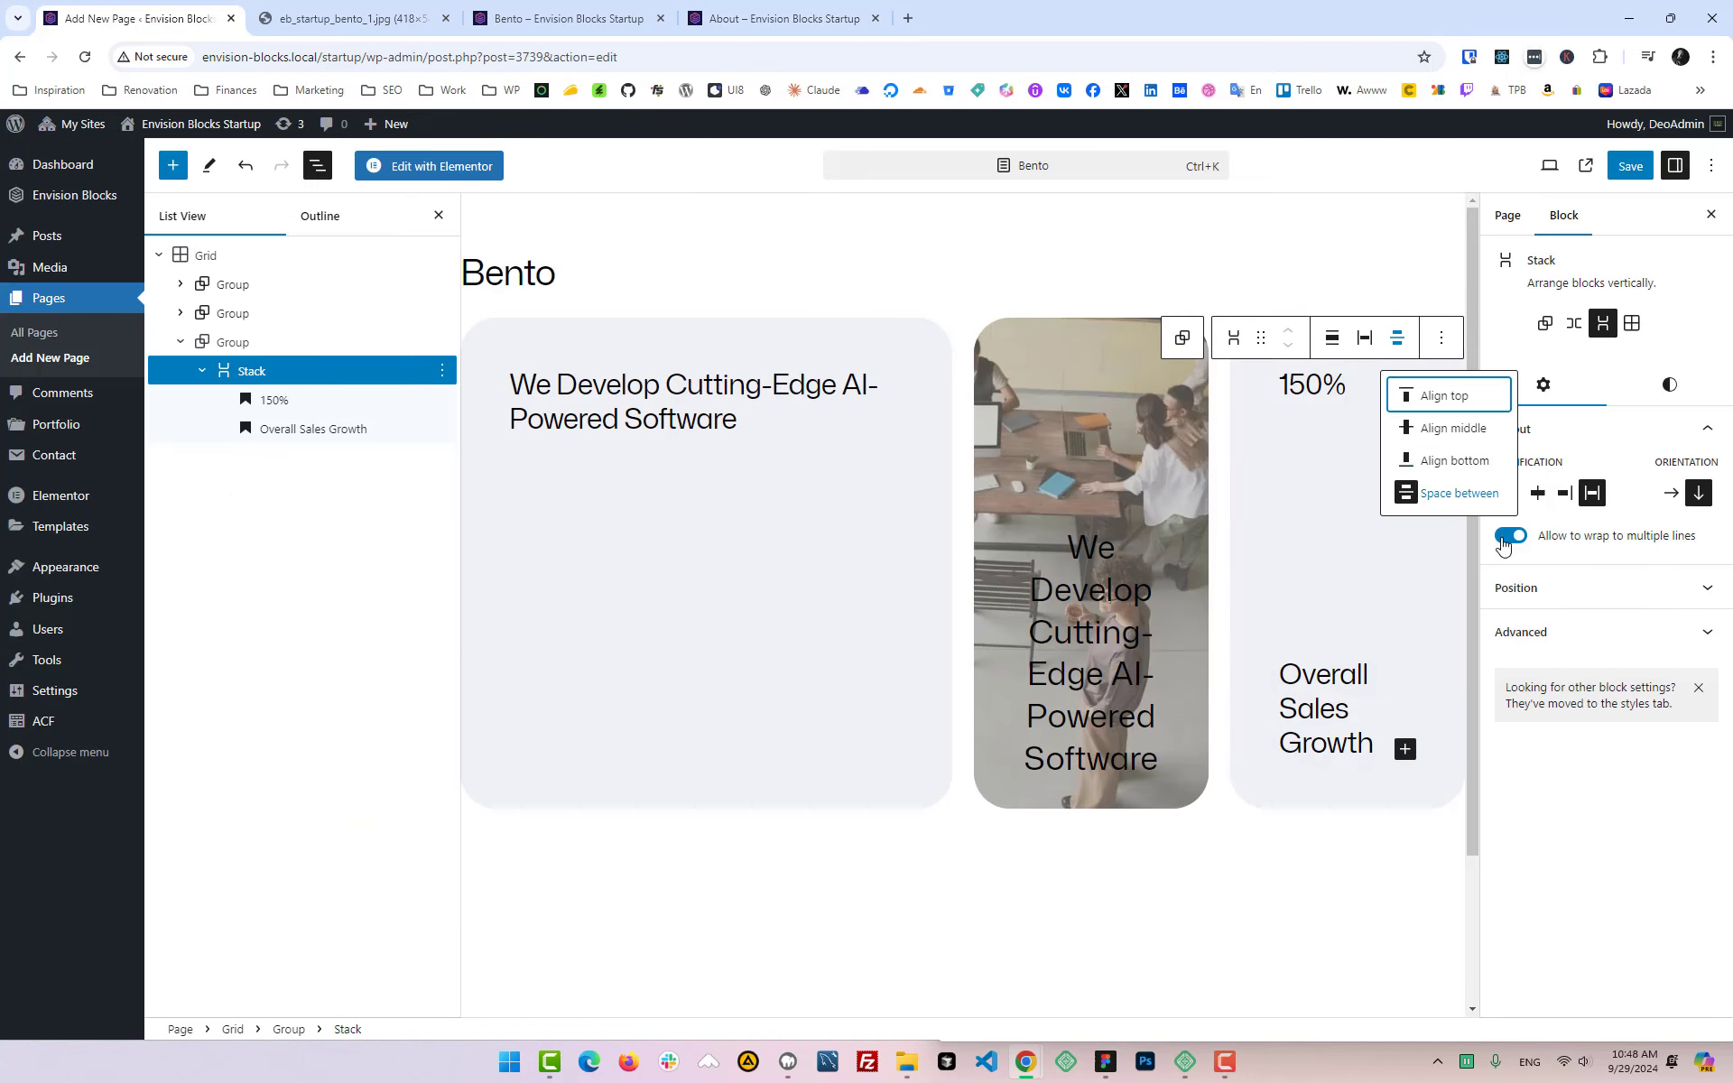
# Step: Duplicate the third card's Group to add a fourth card at the start of the grid's second row
pyautogui.click(1462, 430)
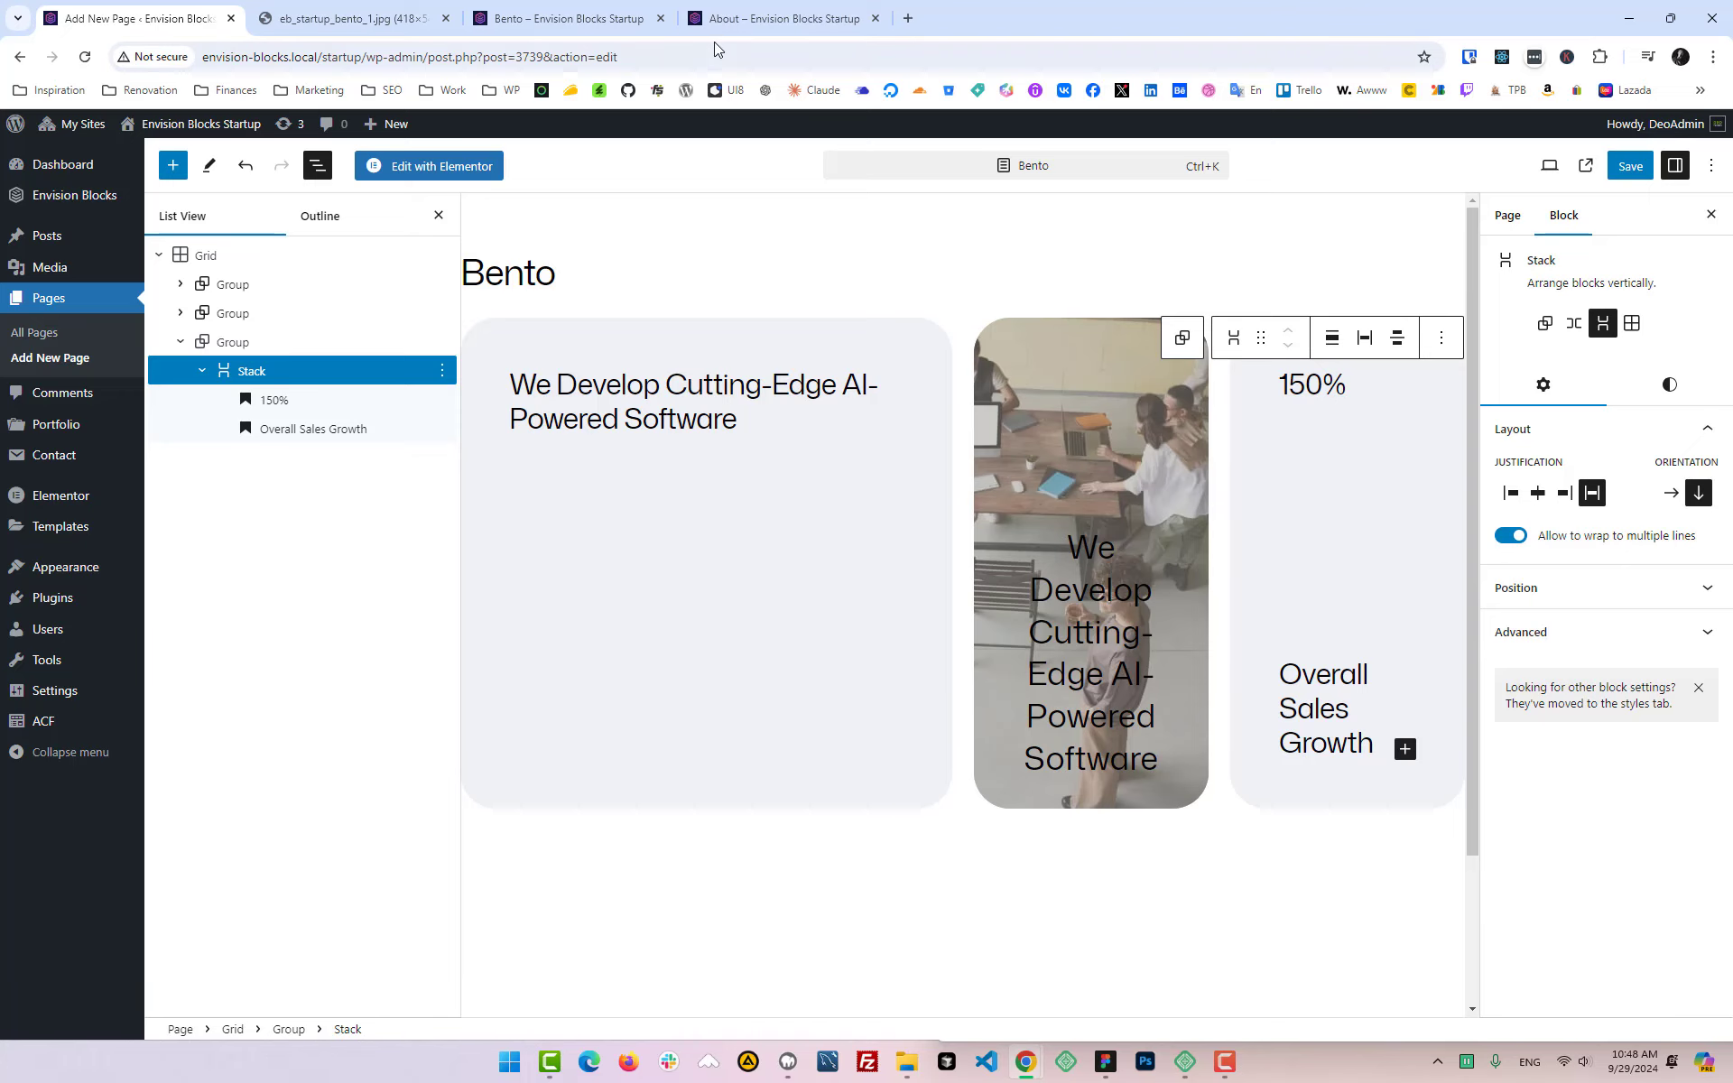
pyautogui.click(735, 19)
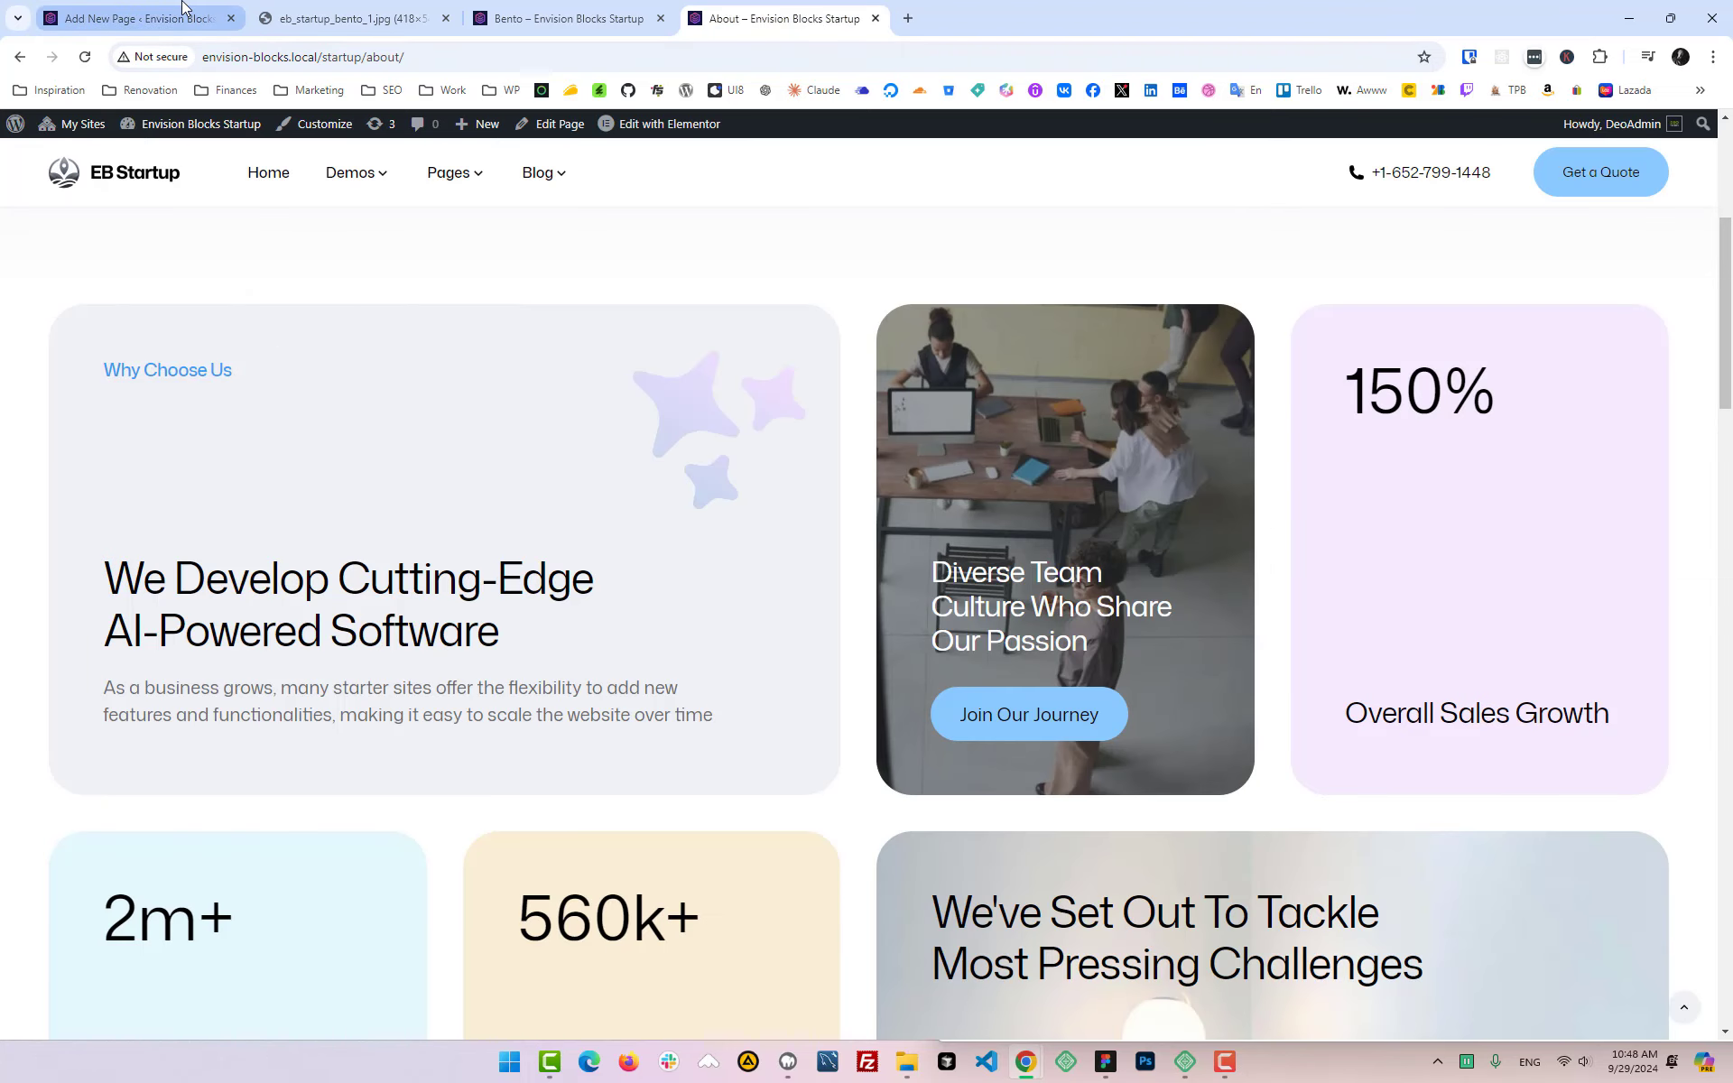
pyautogui.click(136, 18)
pyautogui.click(202, 371)
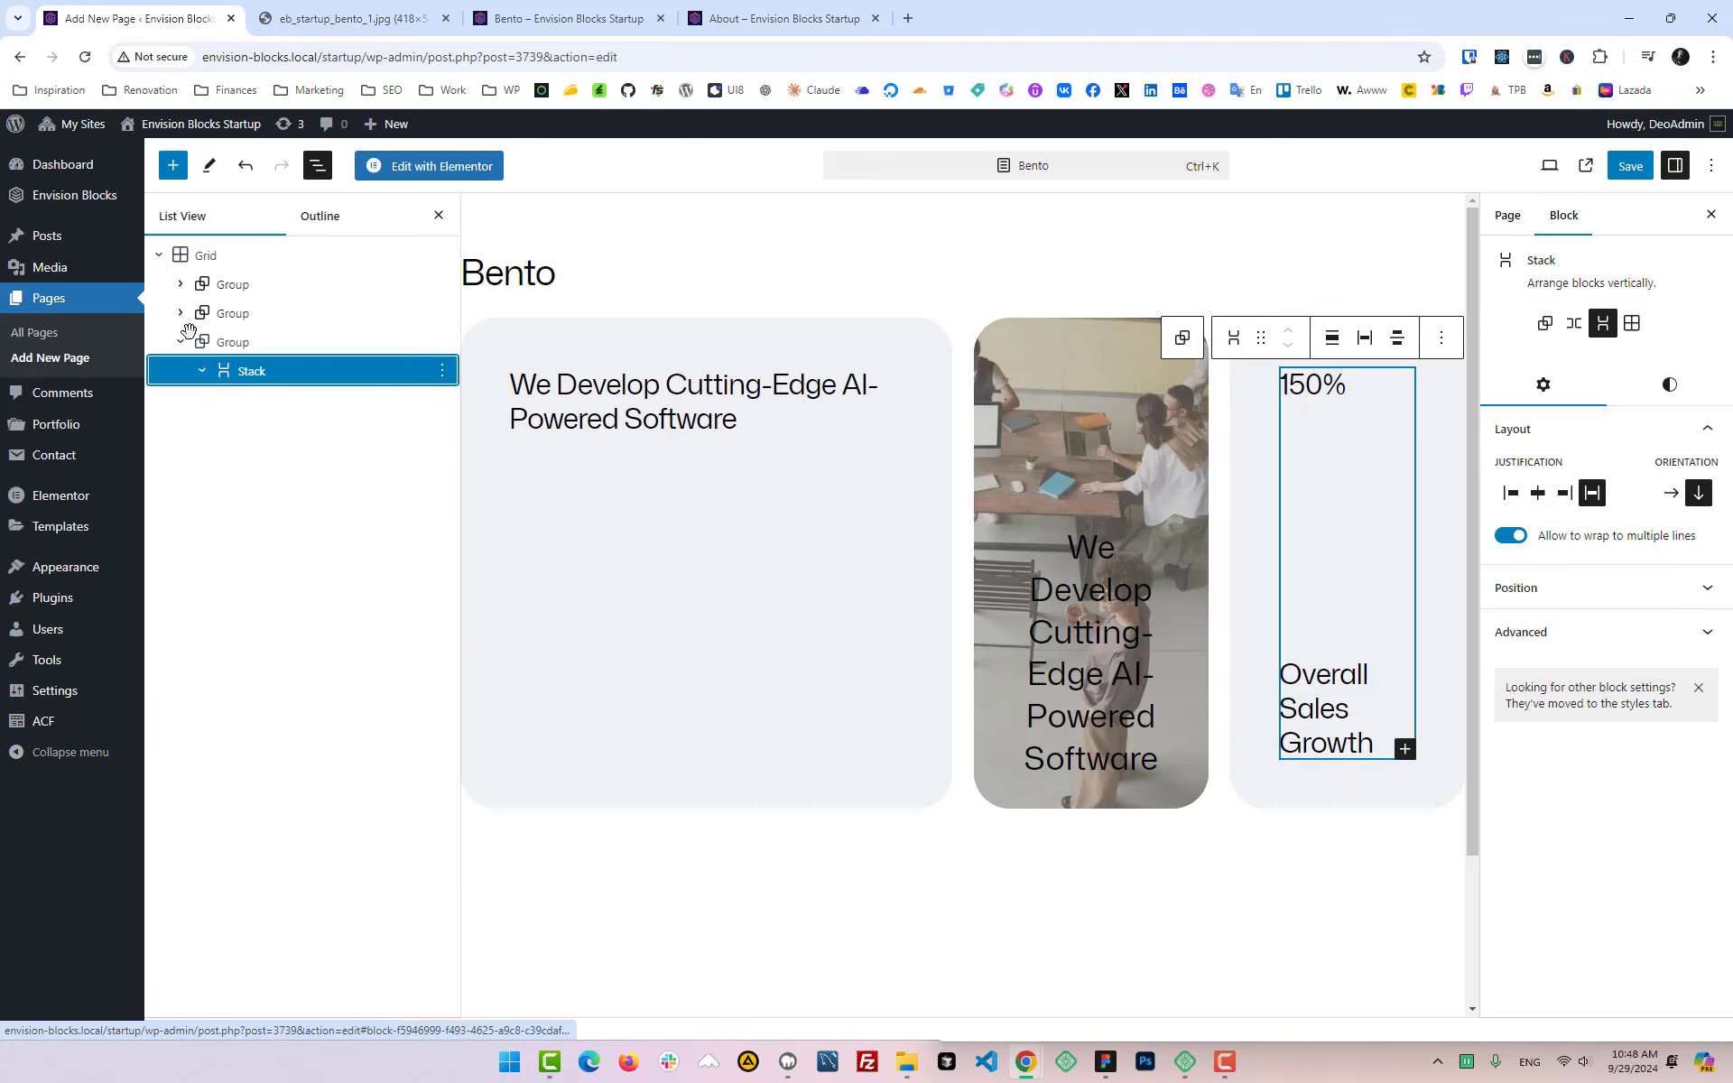
pyautogui.click(183, 342)
pyautogui.click(307, 341)
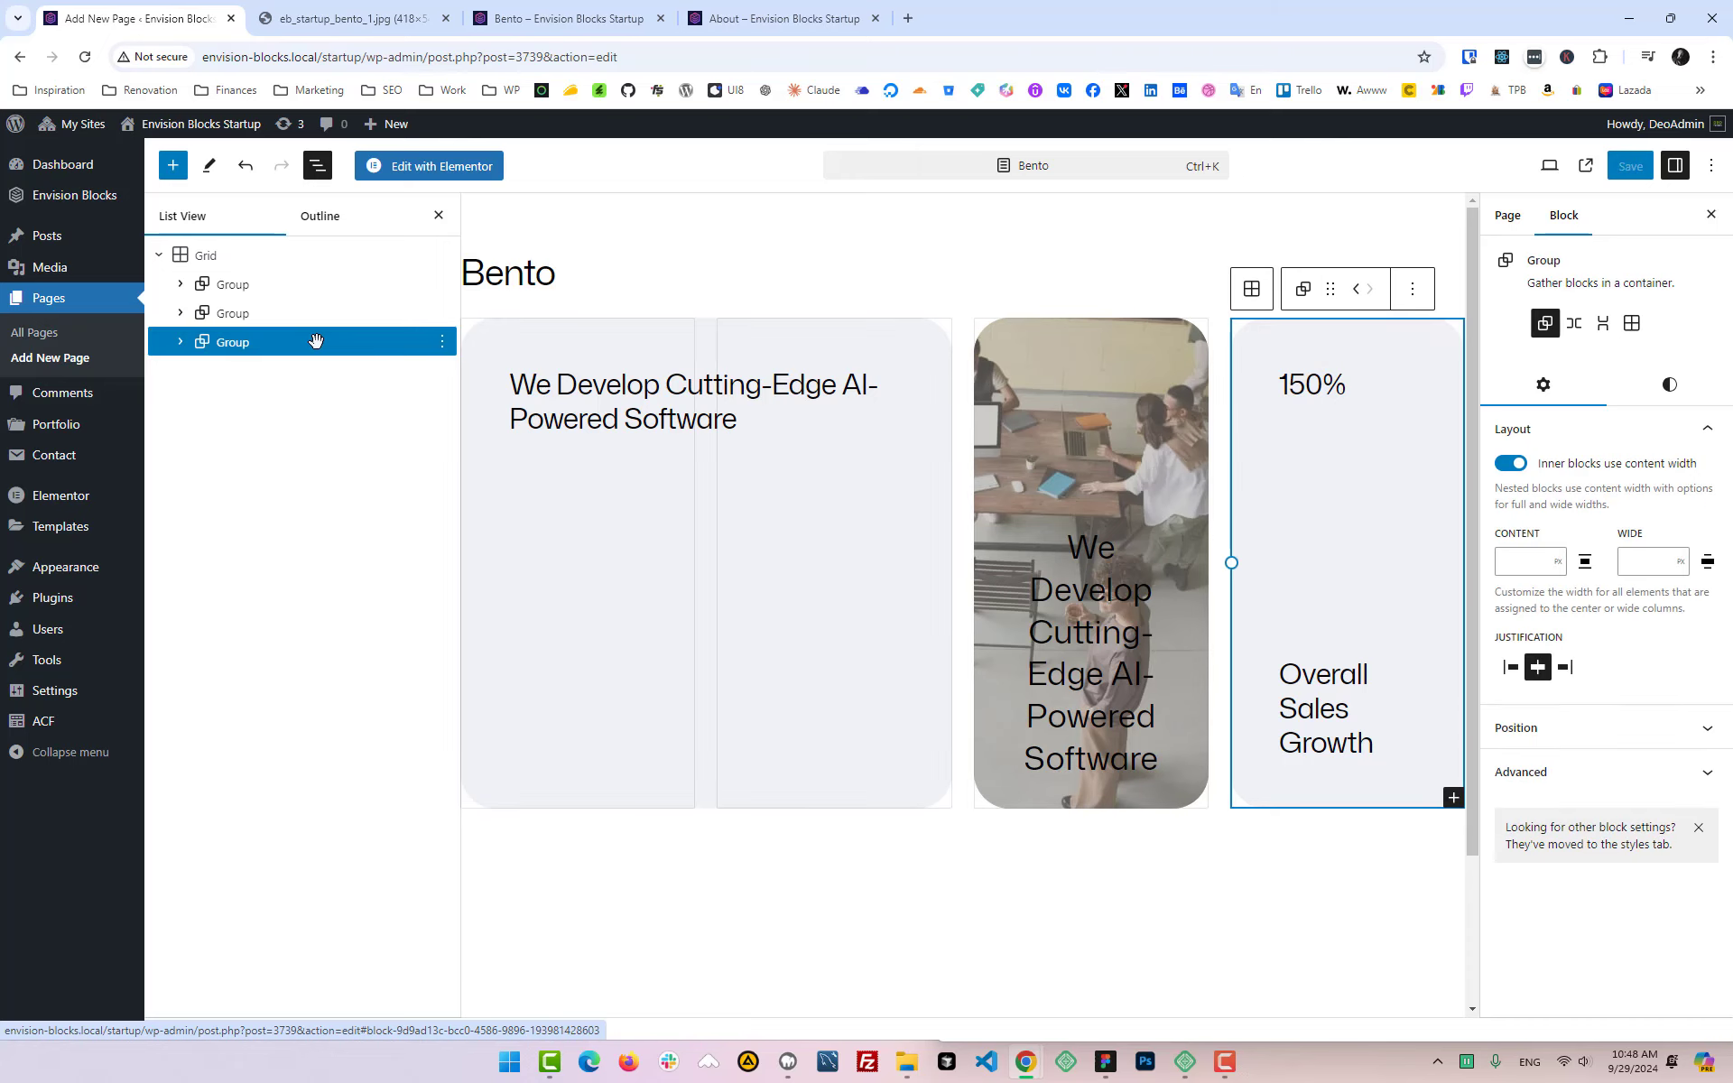
pyautogui.click(442, 344)
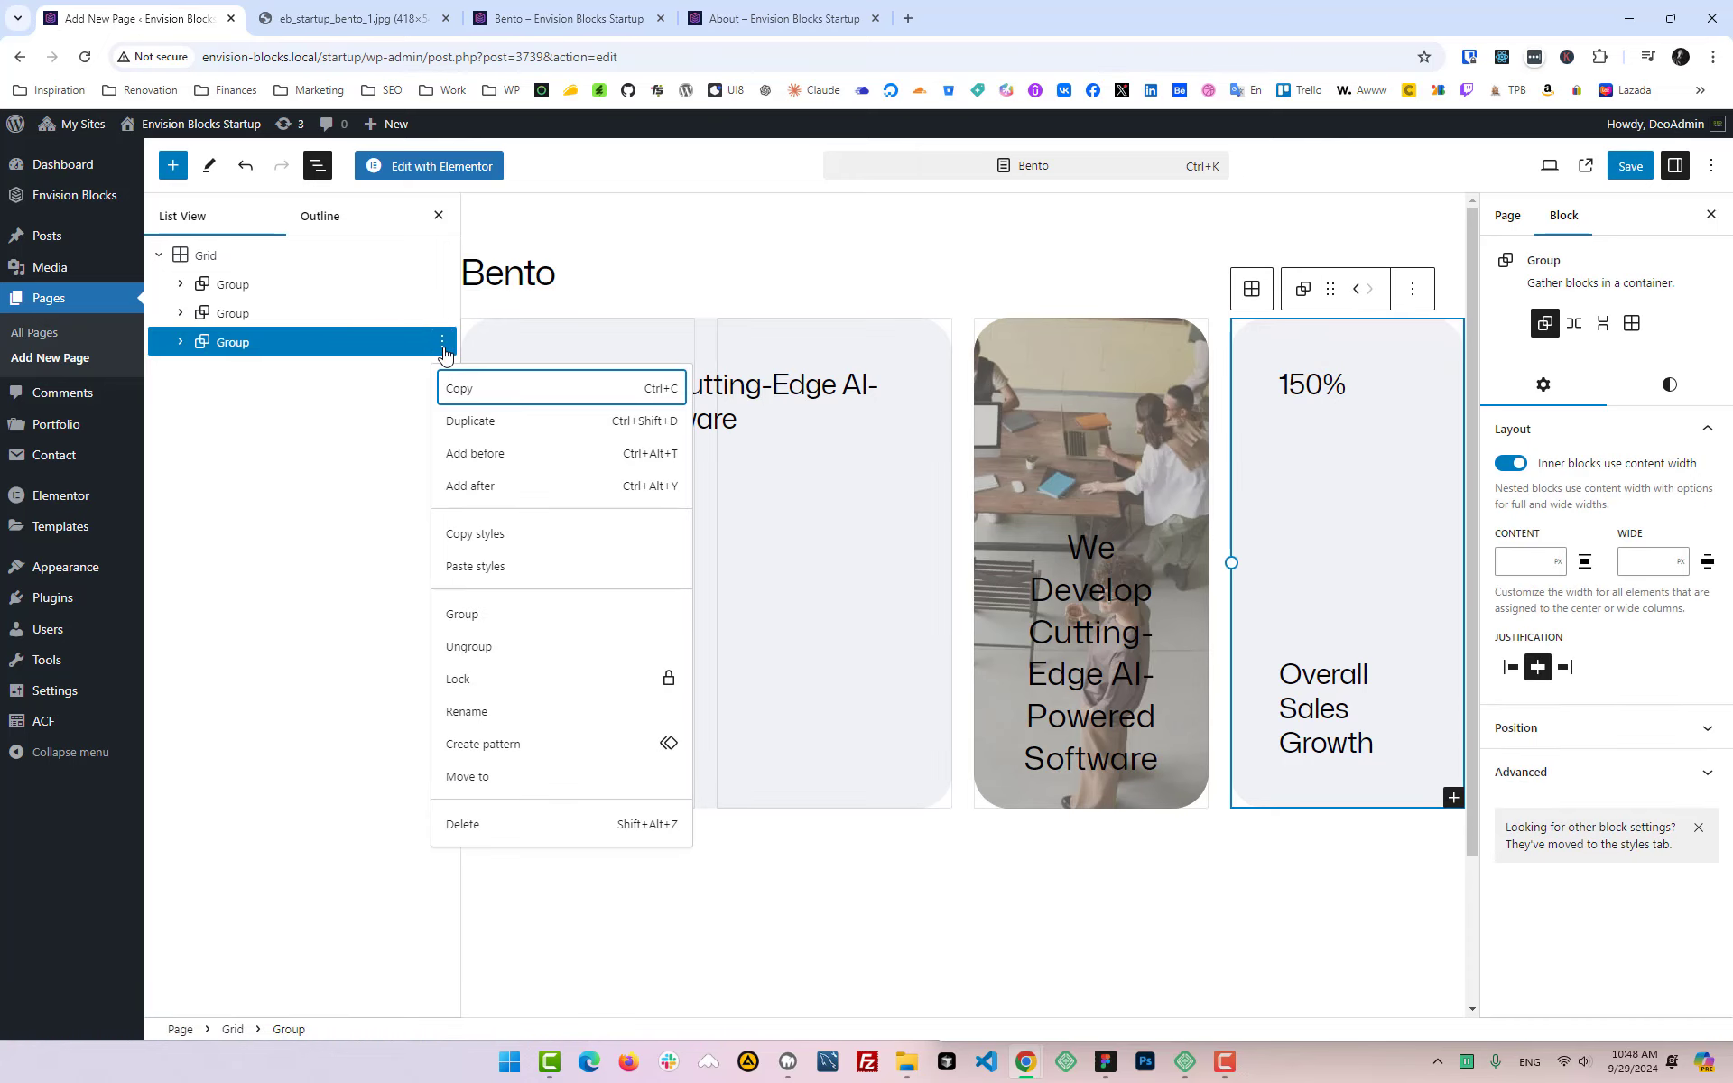
pyautogui.click(476, 422)
pyautogui.scroll(-2, 764, 451)
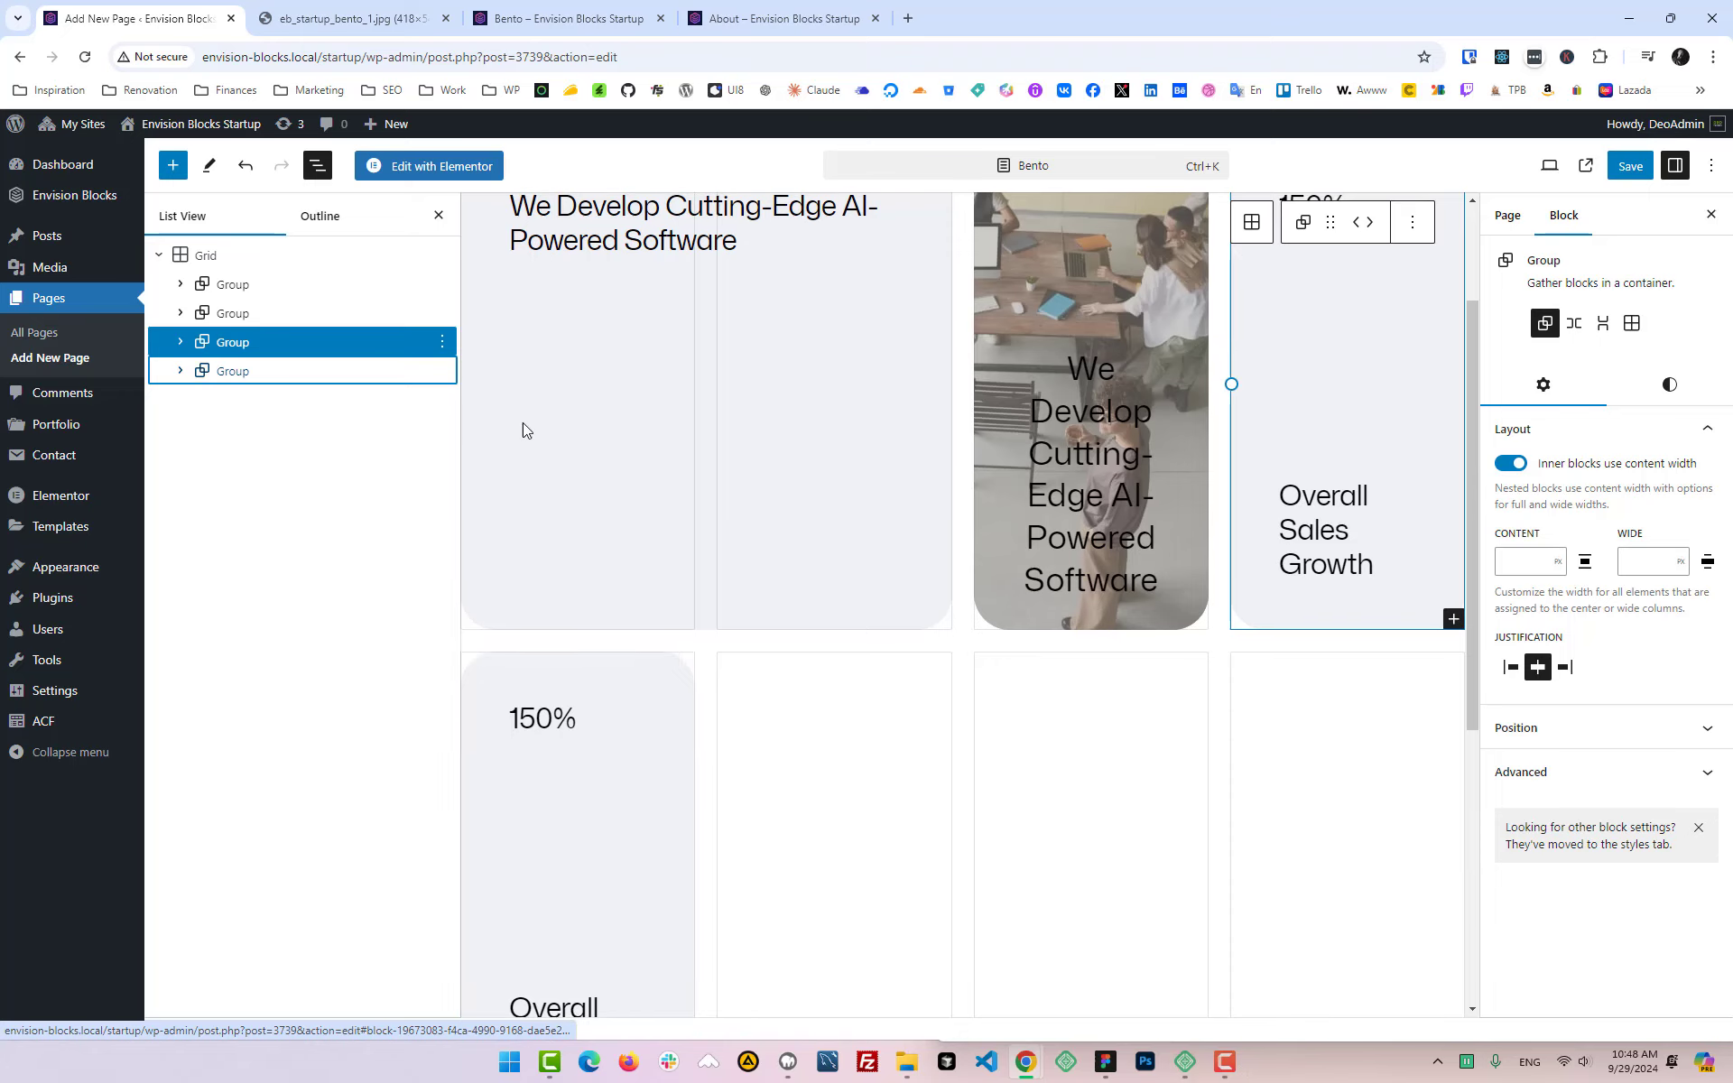
pyautogui.scroll(-4, 523, 422)
# Step: Check the About page's second row of cards and duplicate the fourth card's Group to add a fifth card beside it
pyautogui.click(569, 18)
pyautogui.click(782, 18)
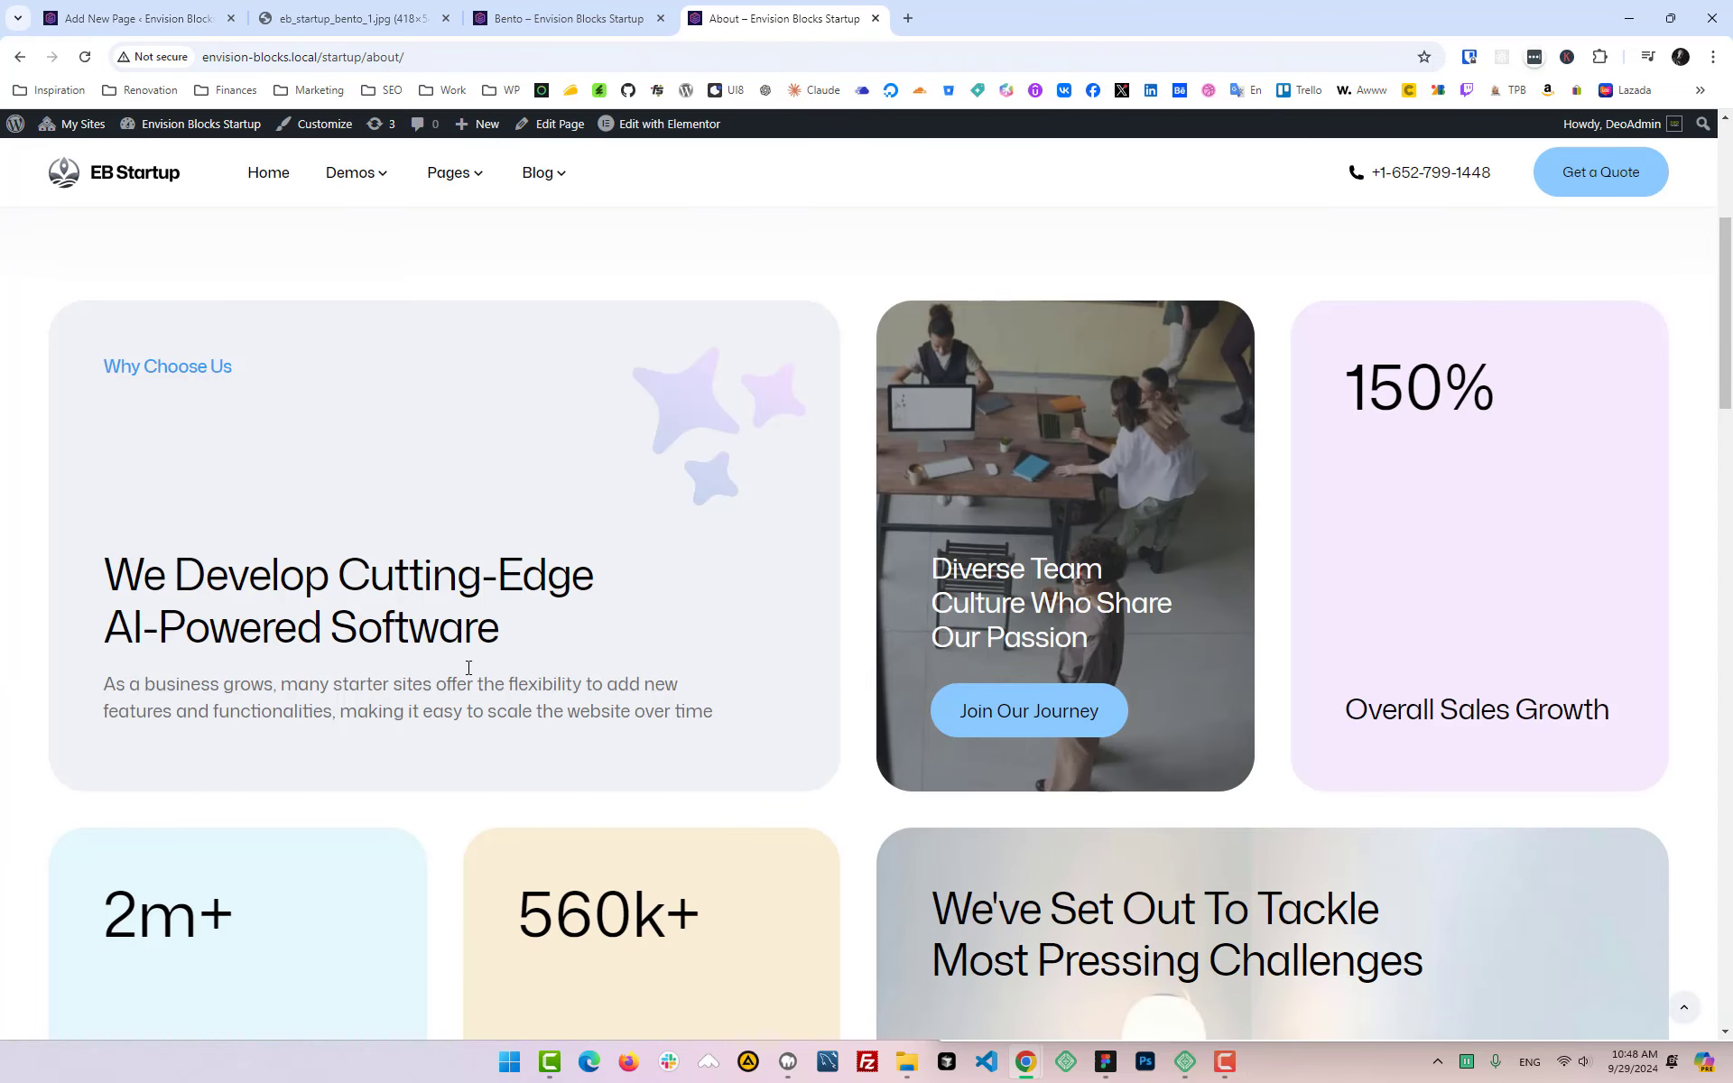
pyautogui.scroll(-10, 469, 668)
pyautogui.scroll(8, 286, 398)
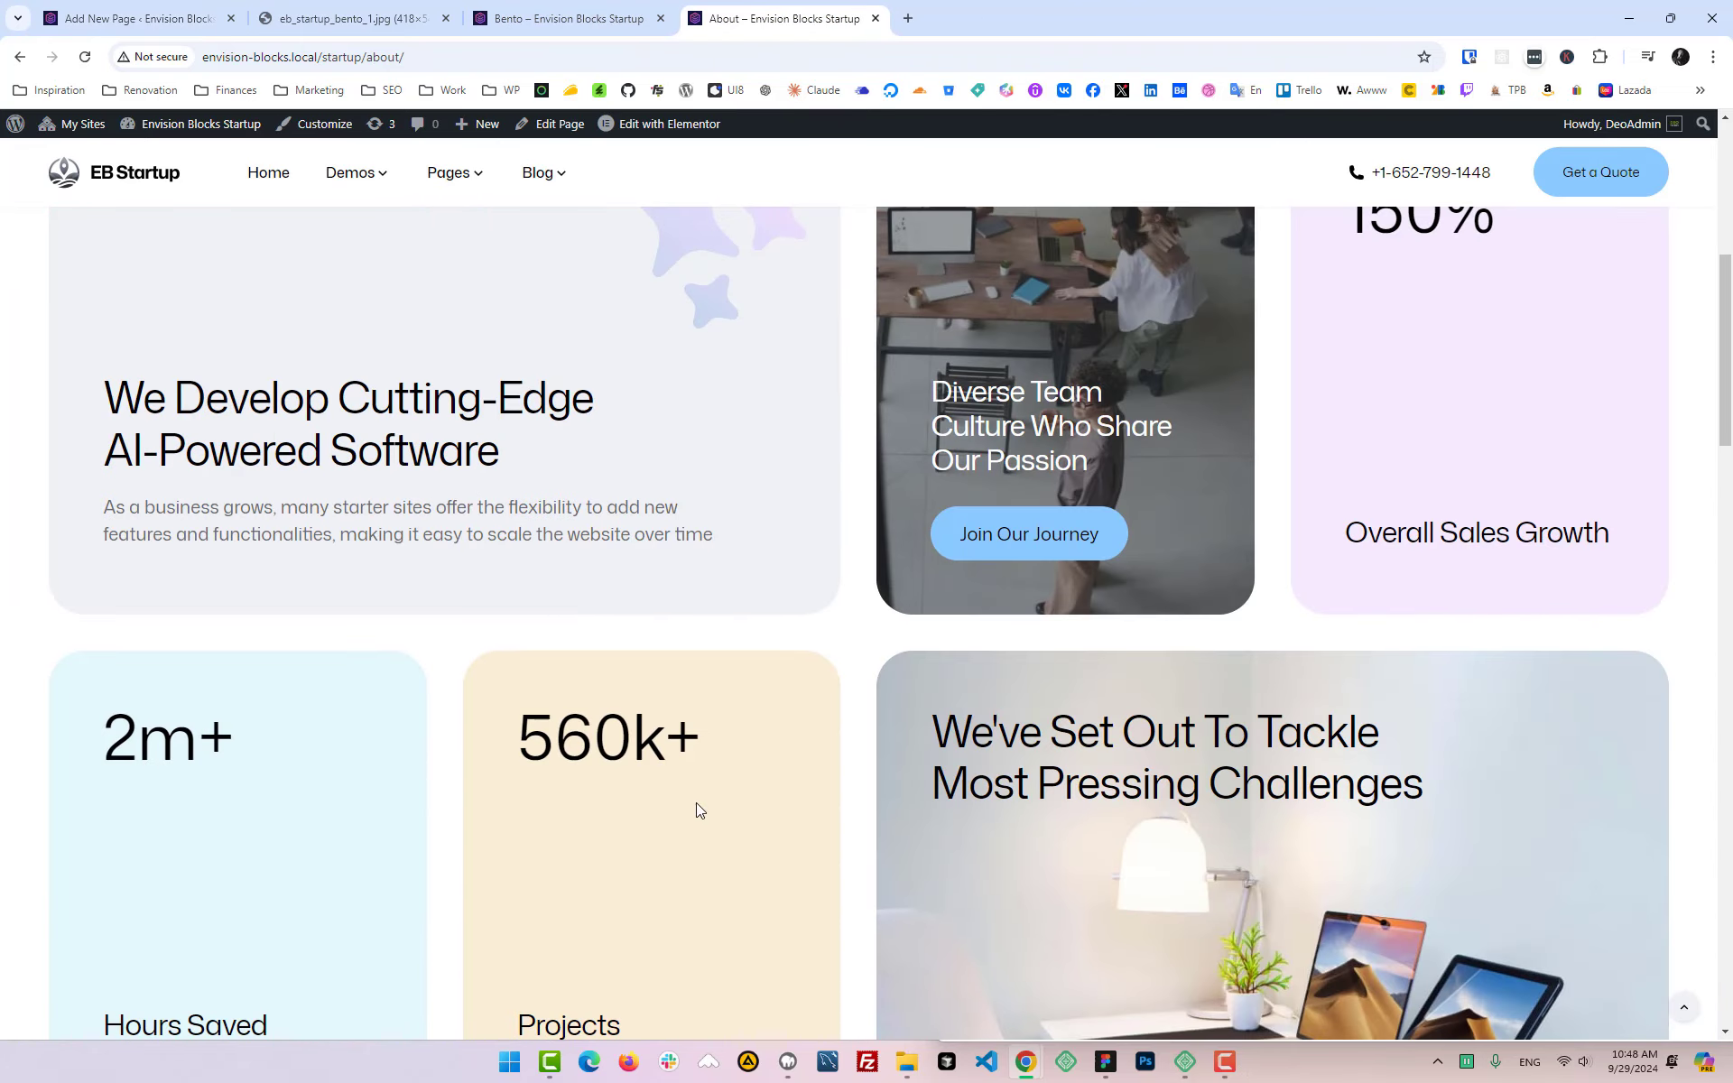
pyautogui.scroll(-5, 699, 810)
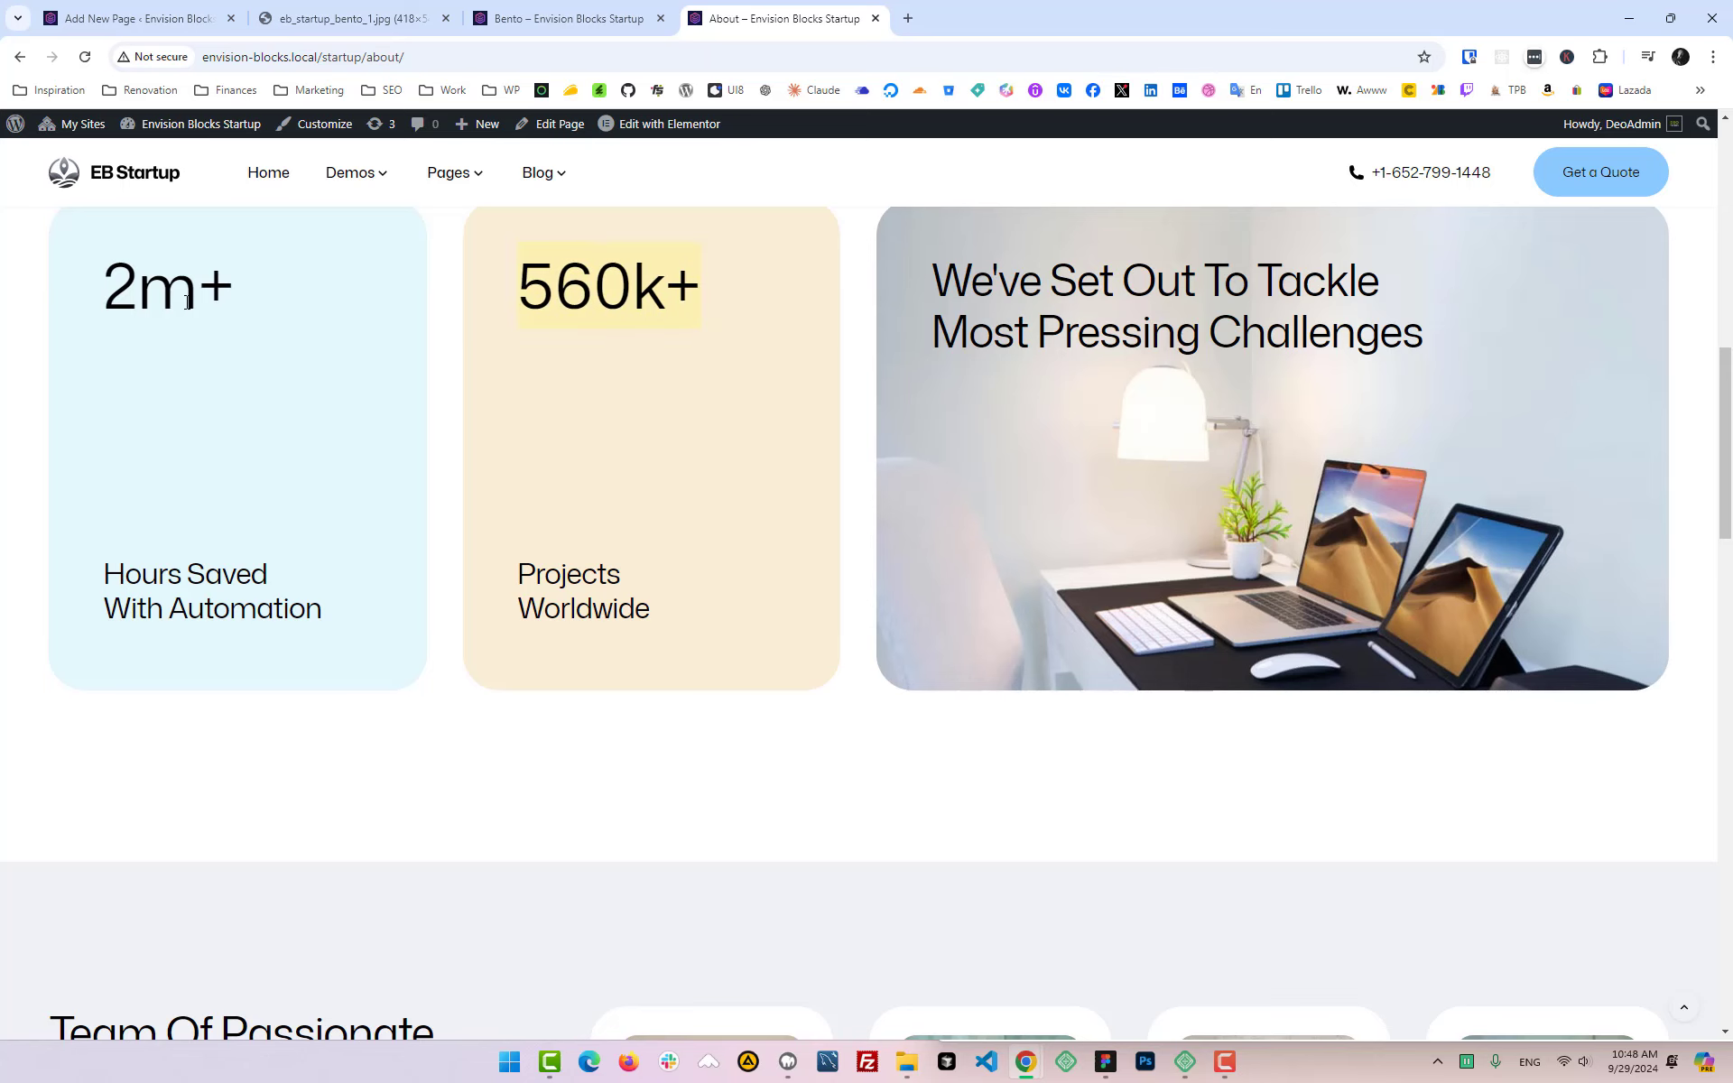
pyautogui.click(145, 18)
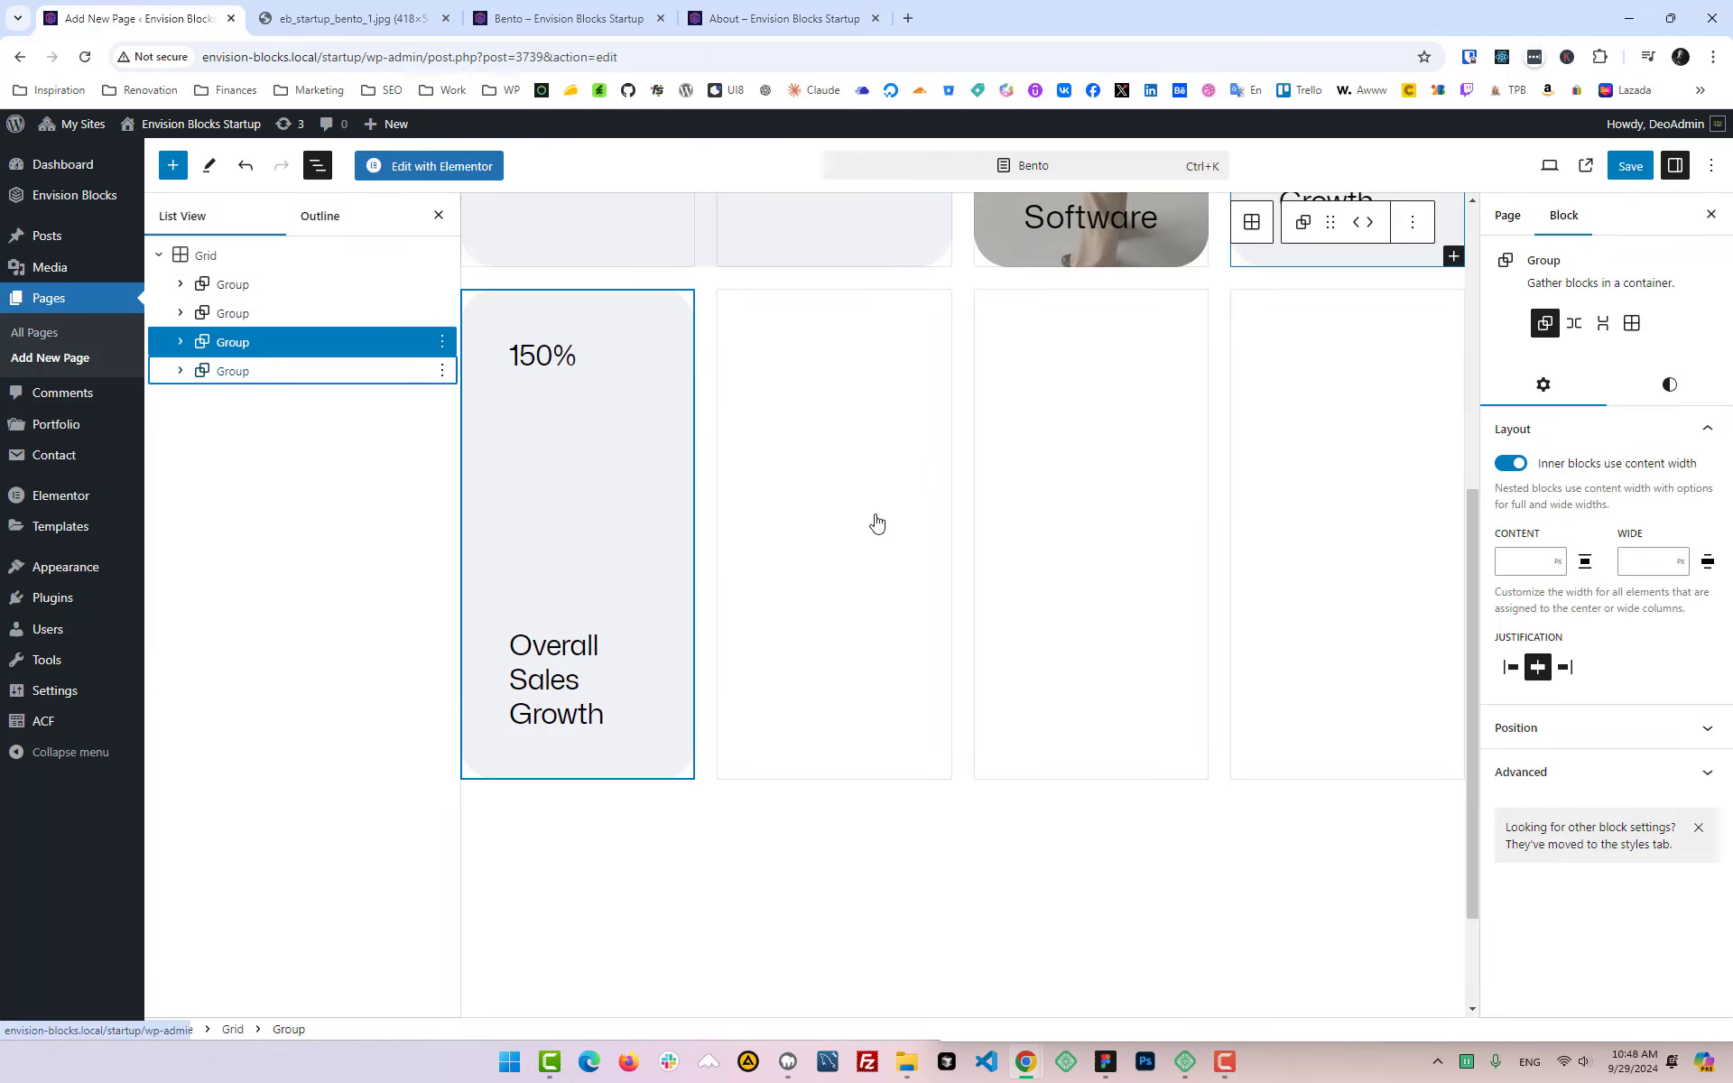
pyautogui.click(287, 361)
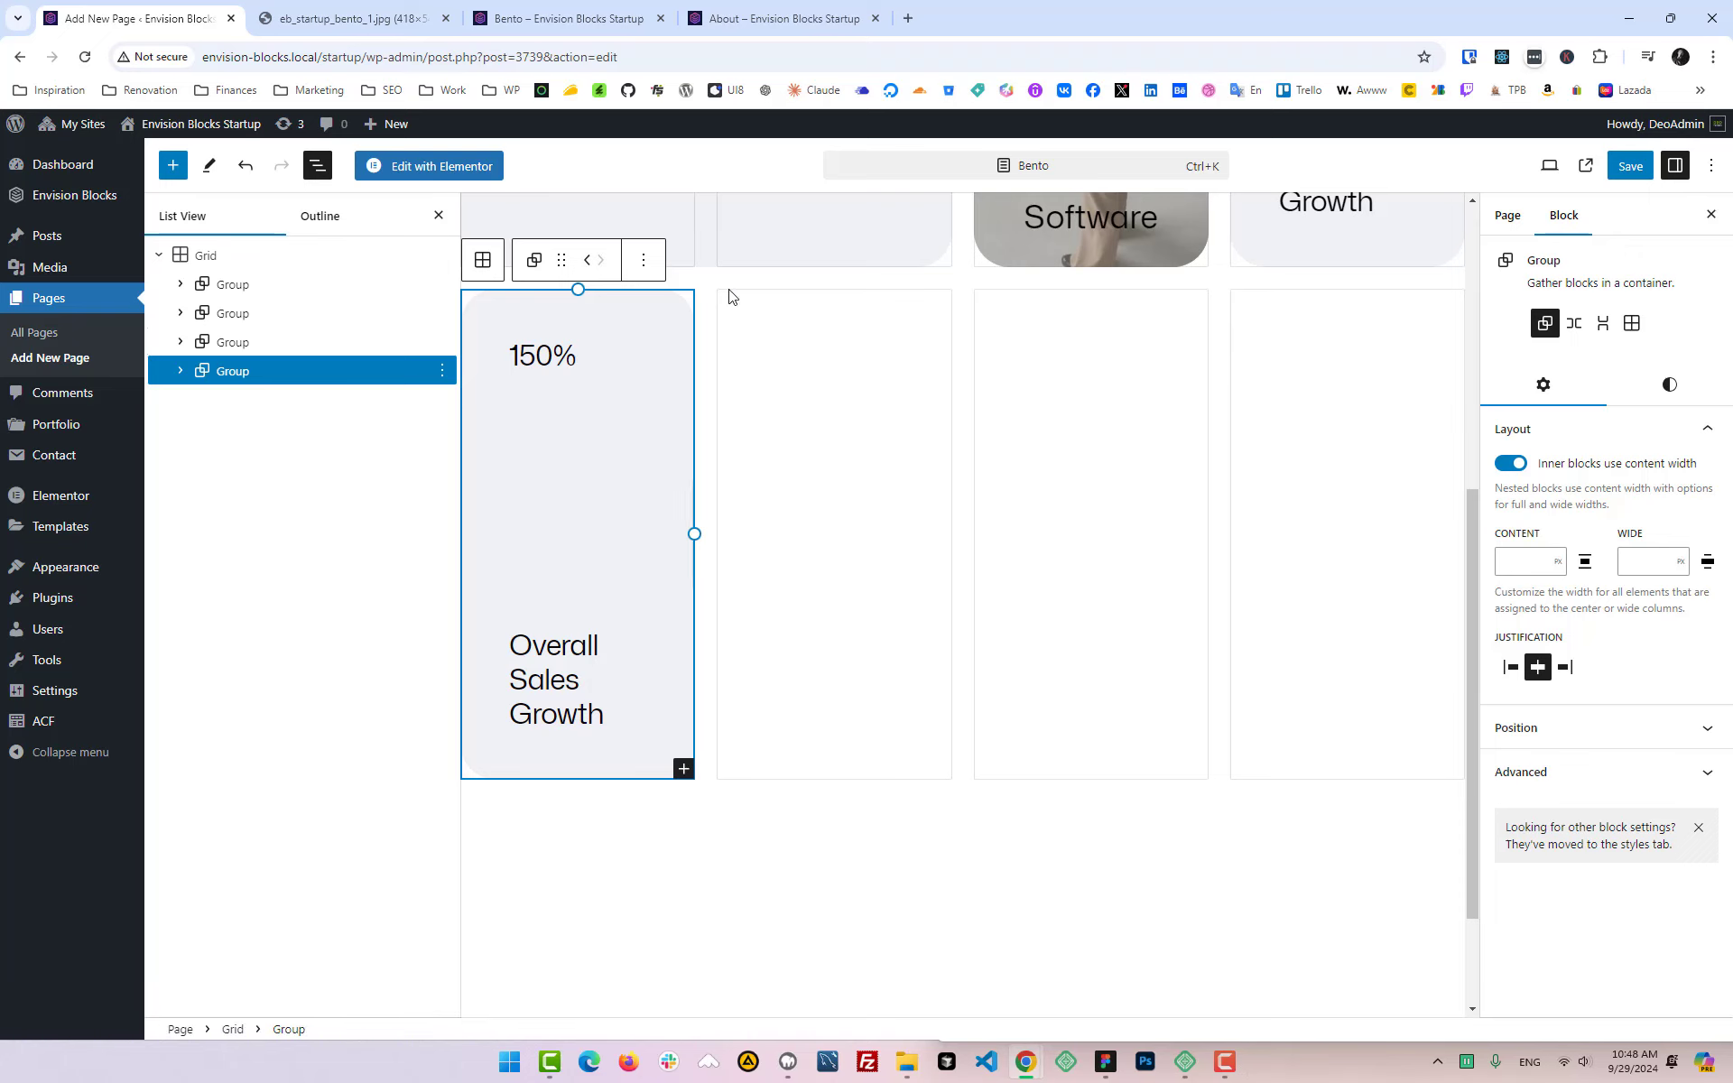
pyautogui.click(643, 260)
pyautogui.click(679, 348)
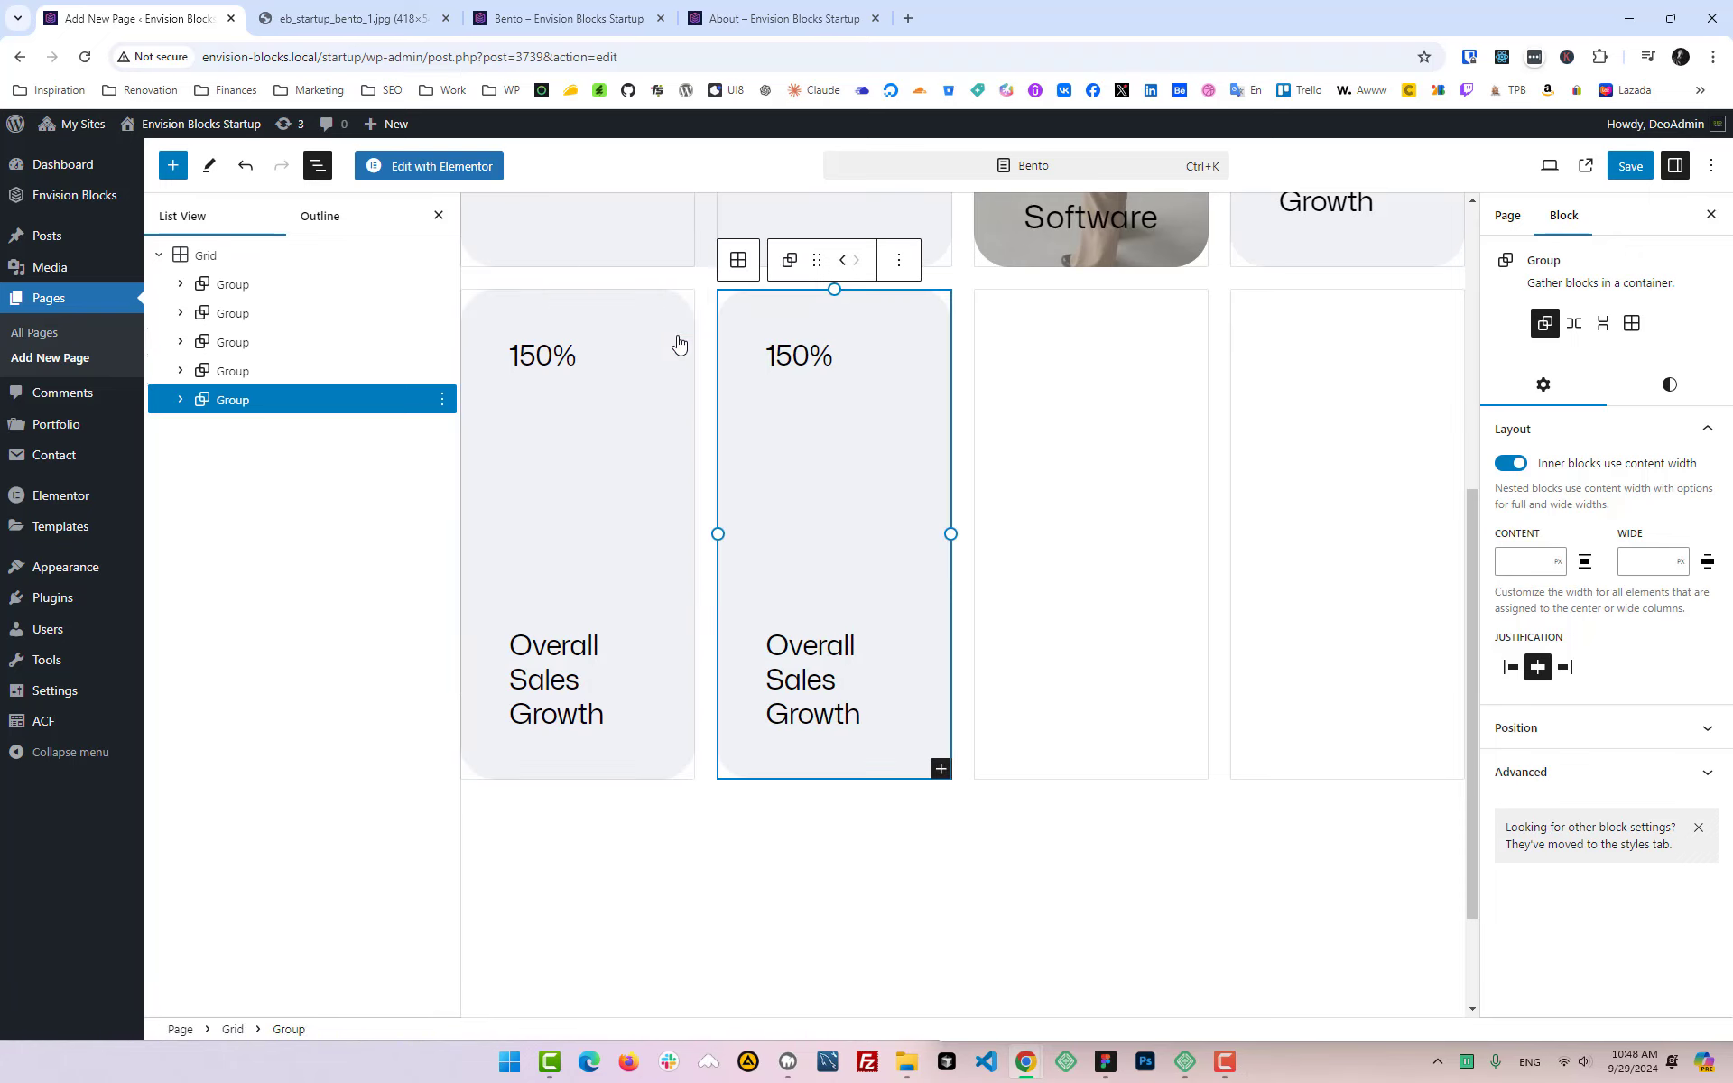
# Step: Copy the first wide card's Group and try to place it in the second row's empty cell
pyautogui.scroll(5, 762, 325)
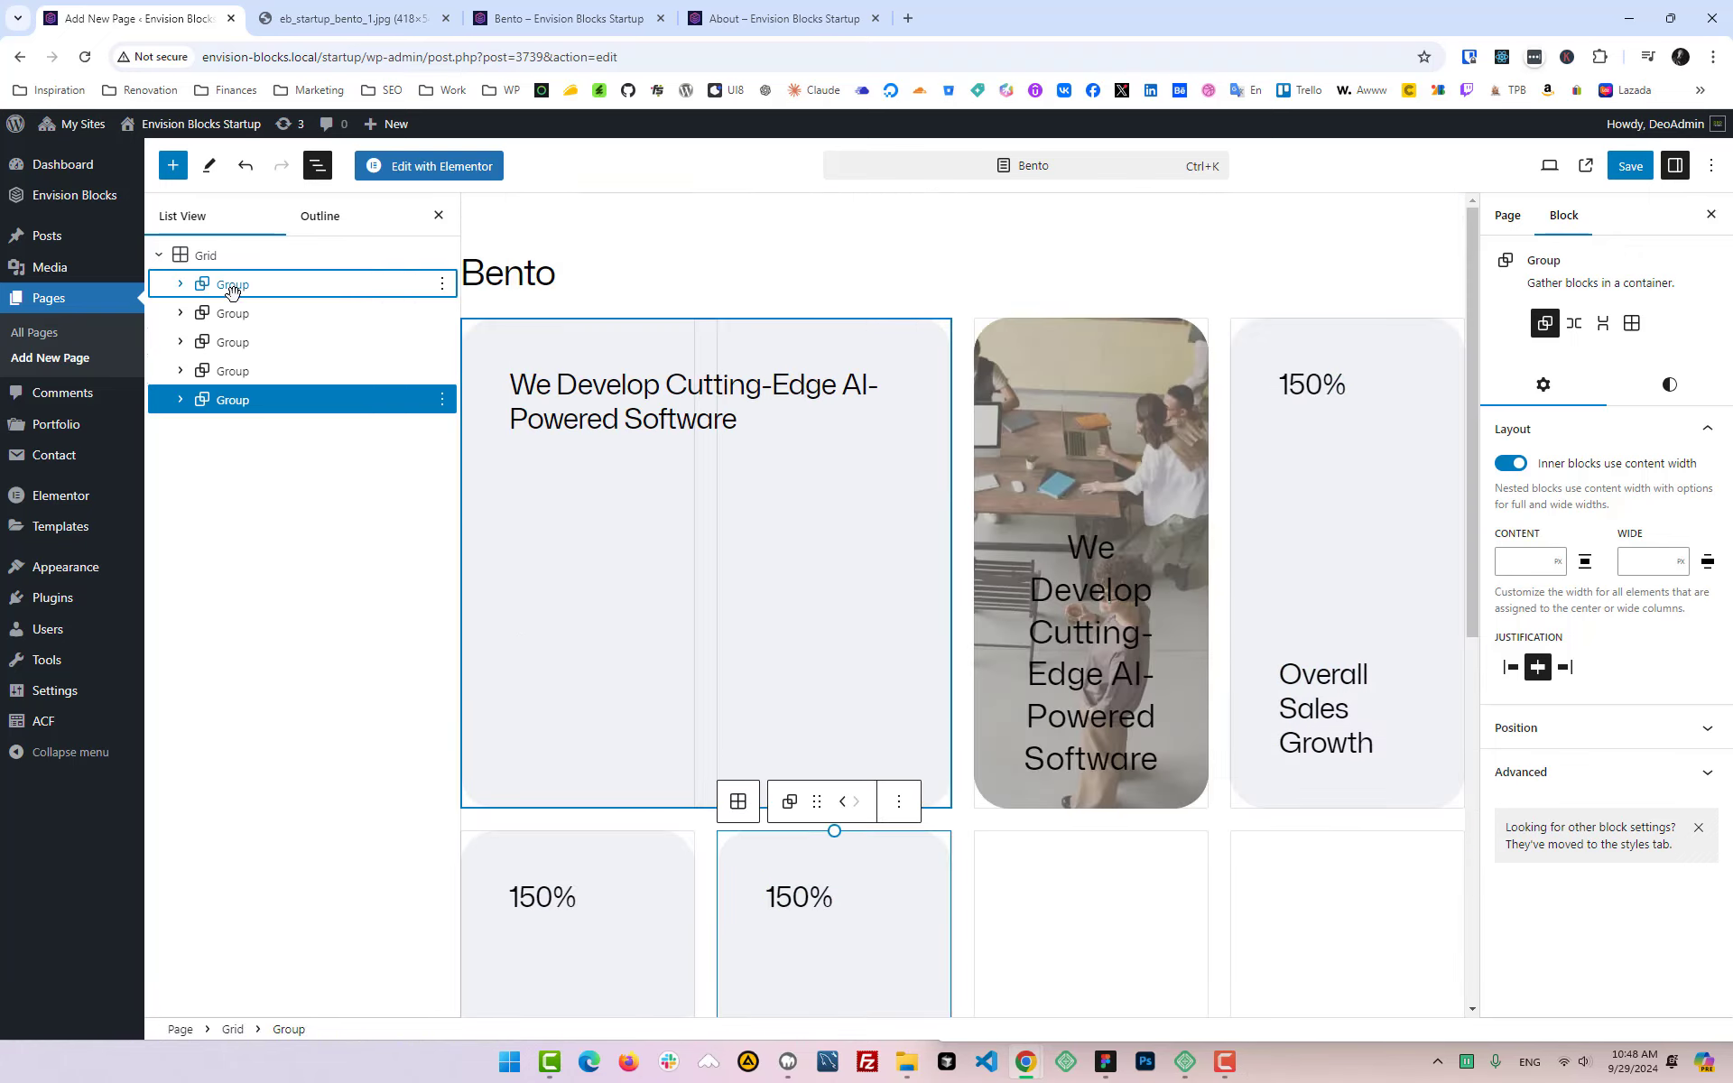
pyautogui.click(446, 287)
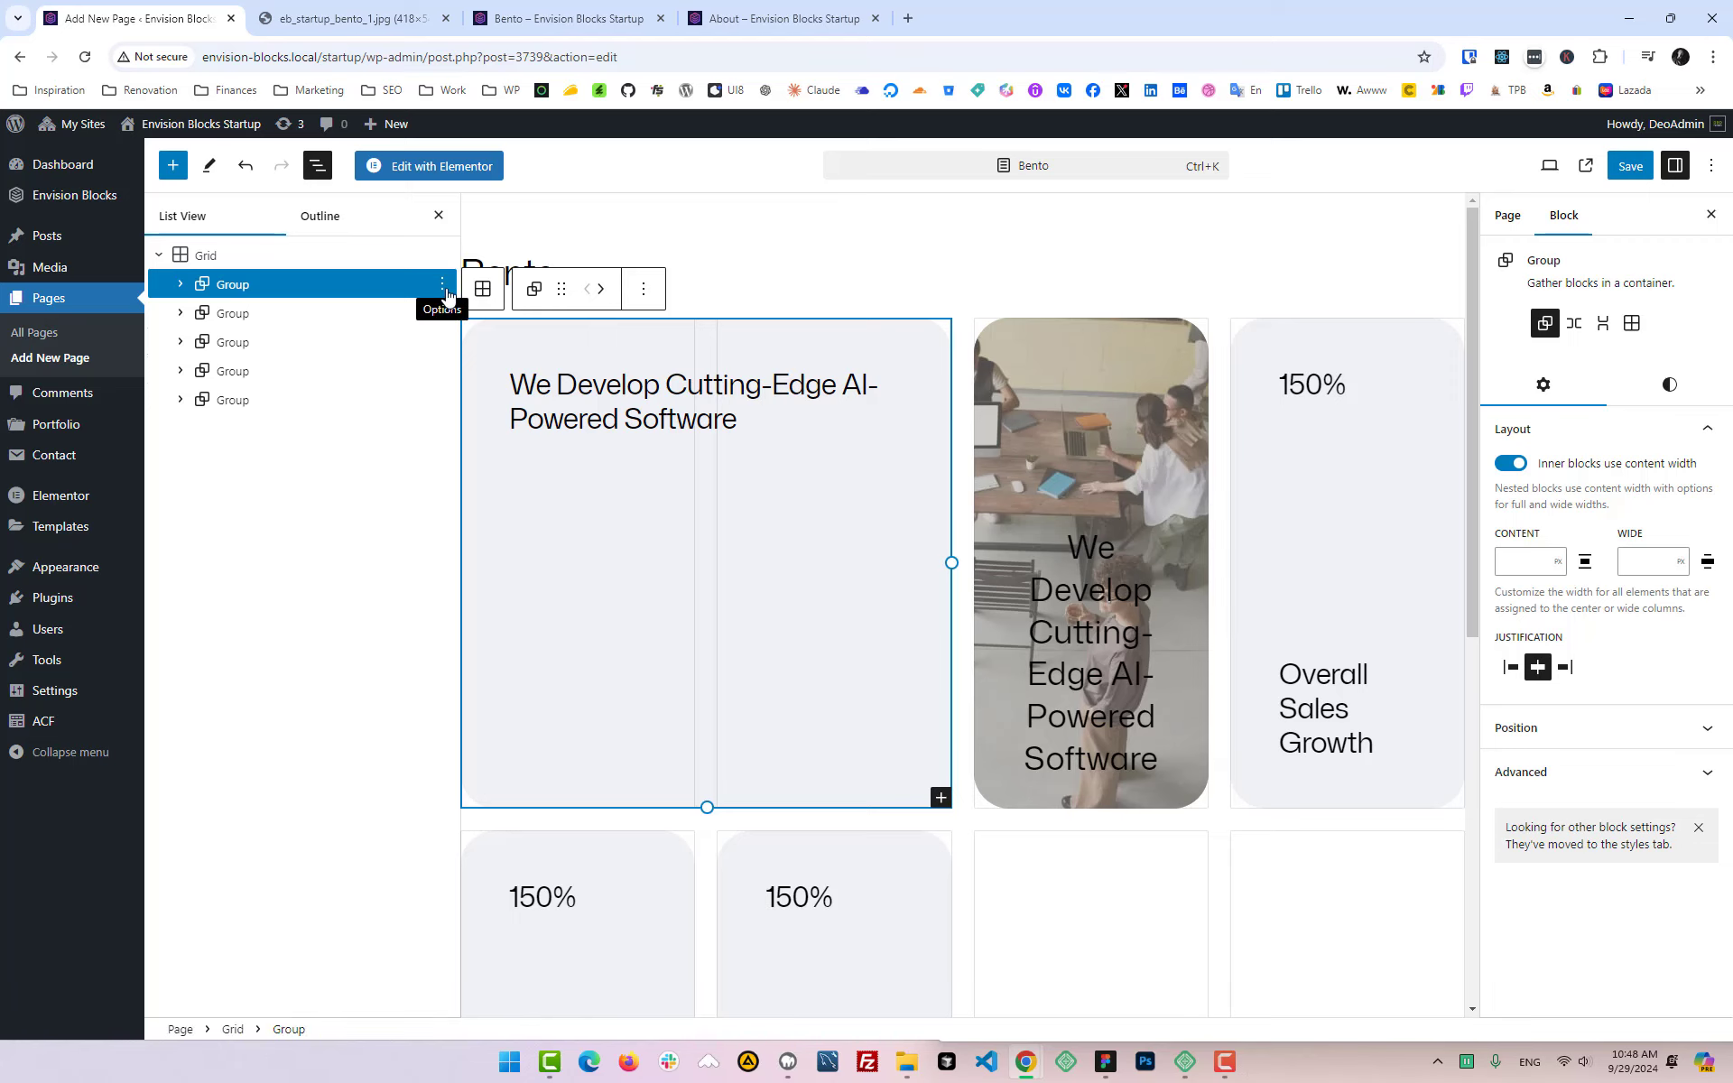
pyautogui.click(444, 287)
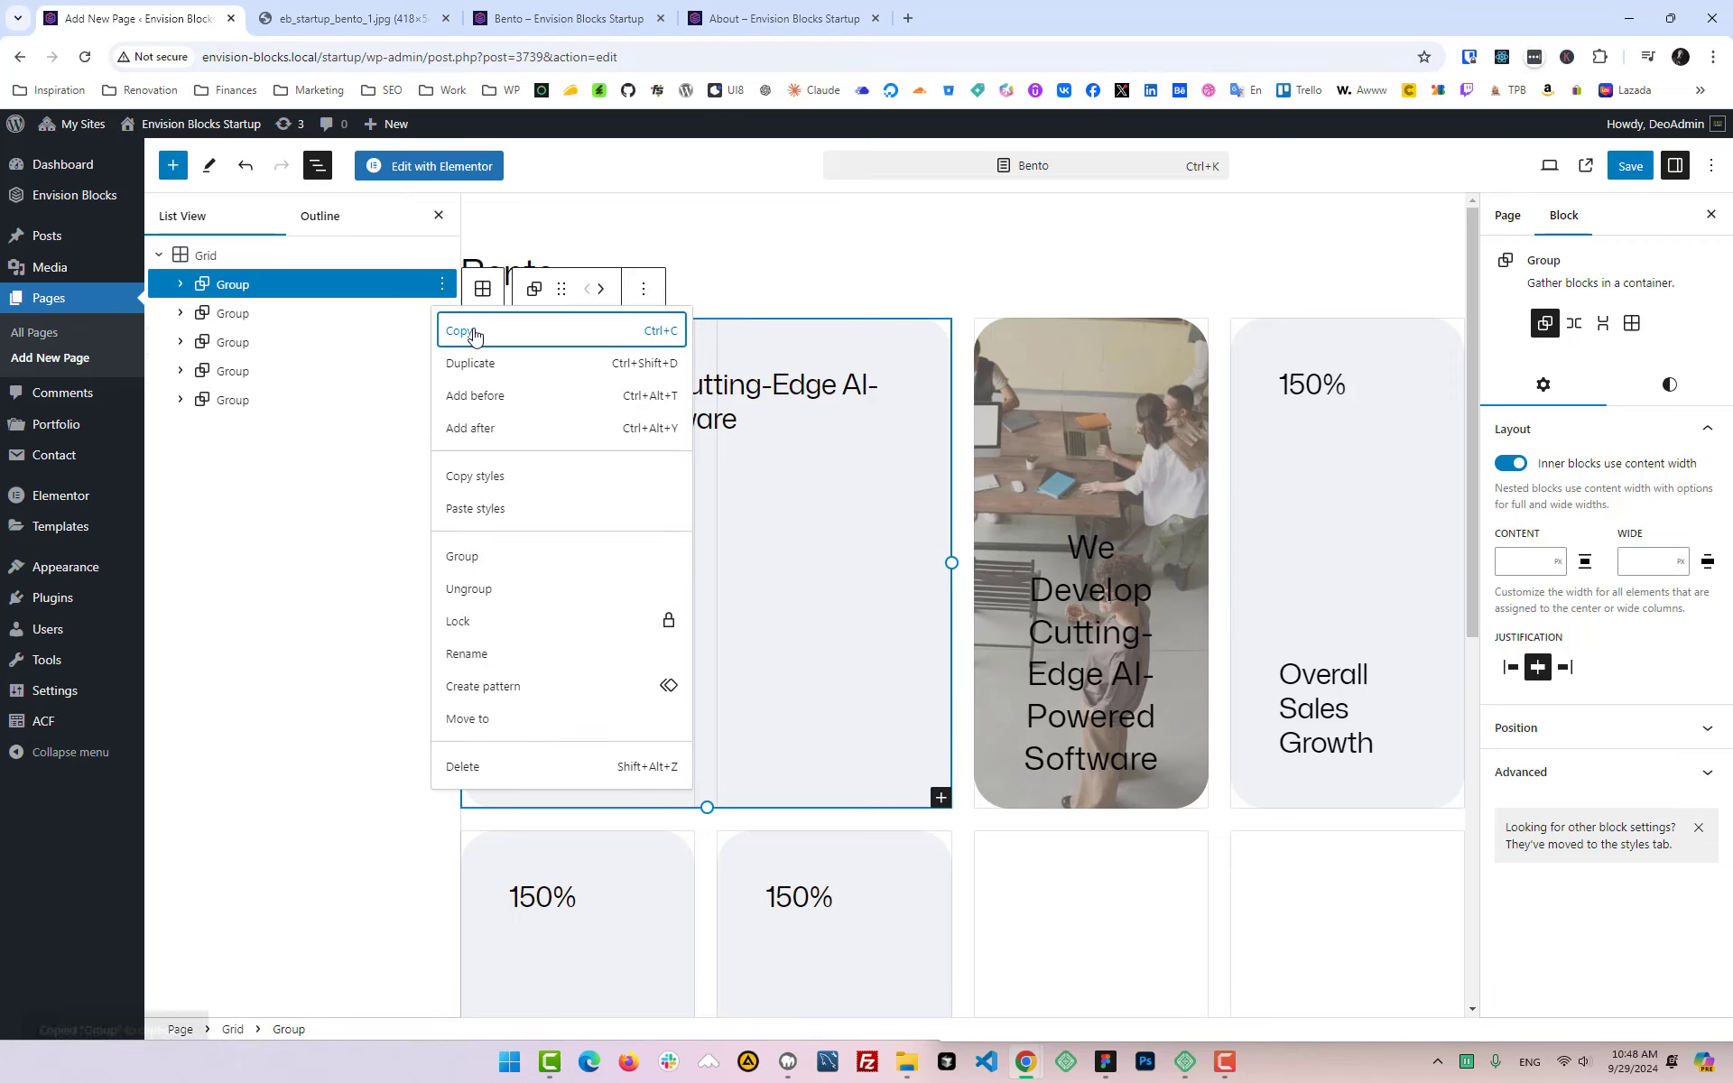
pyautogui.scroll(-3, 1039, 641)
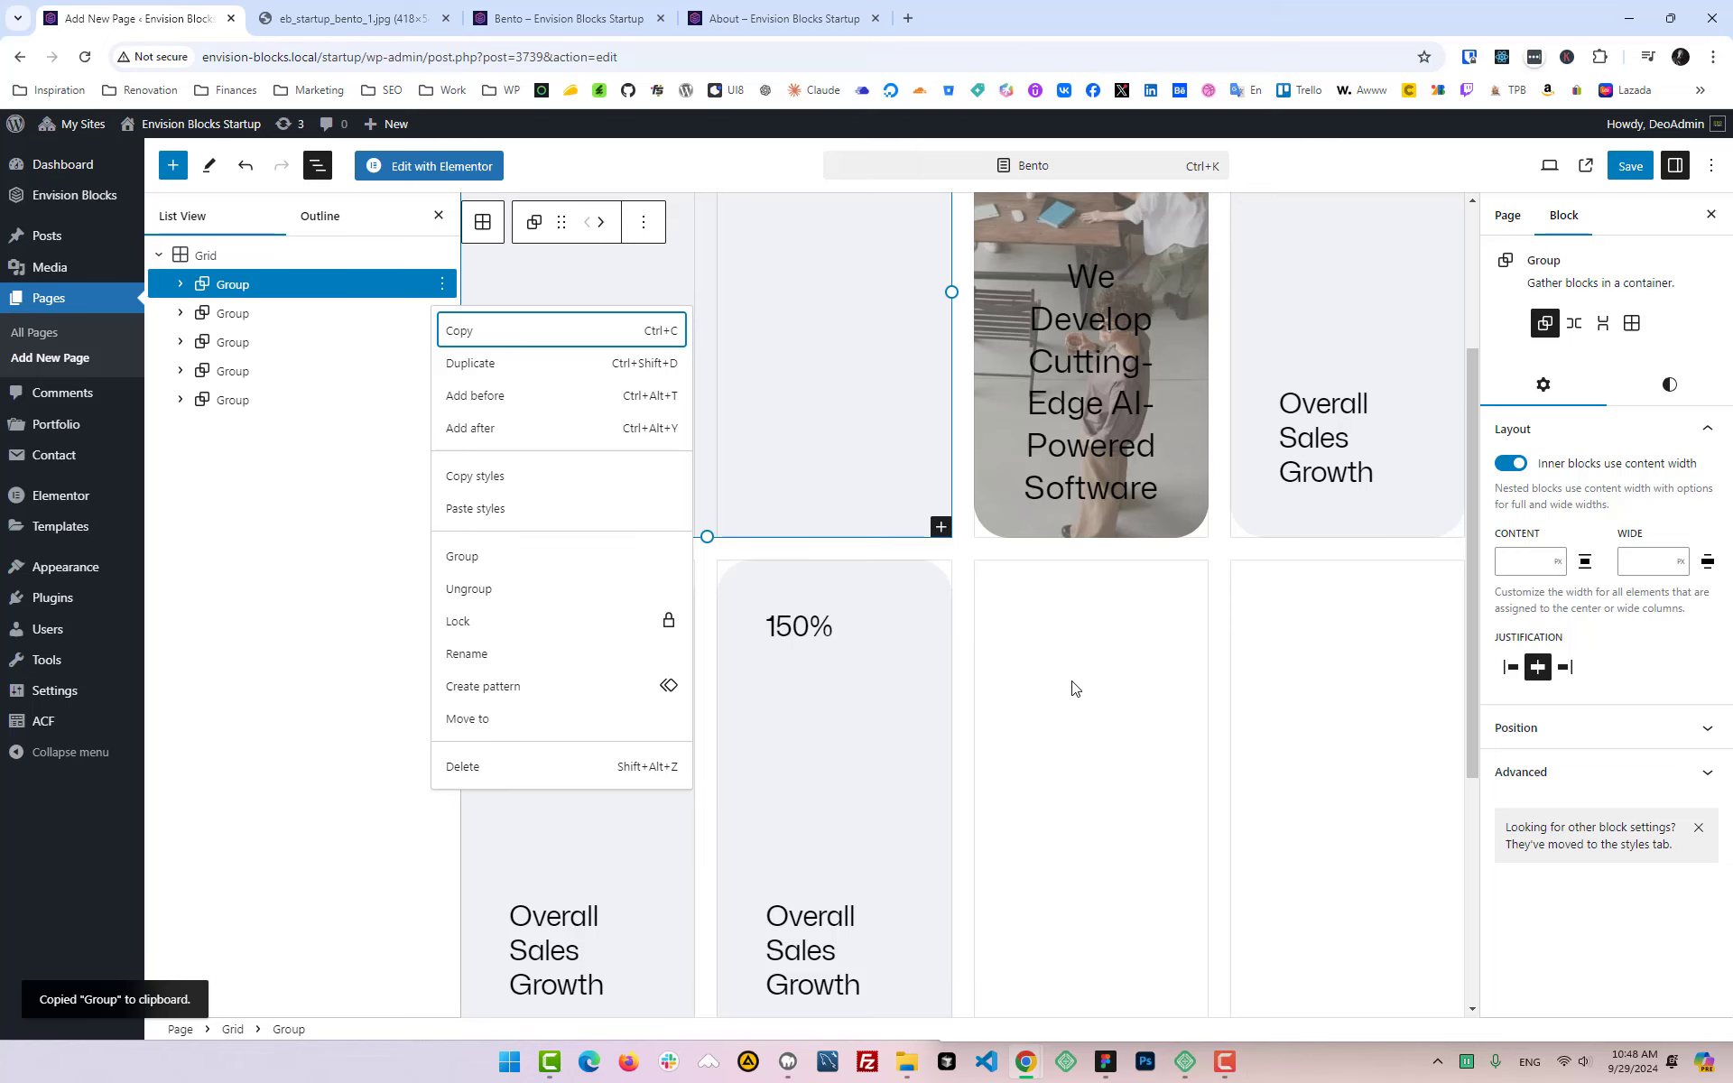
pyautogui.click(1081, 709)
pyautogui.click(263, 457)
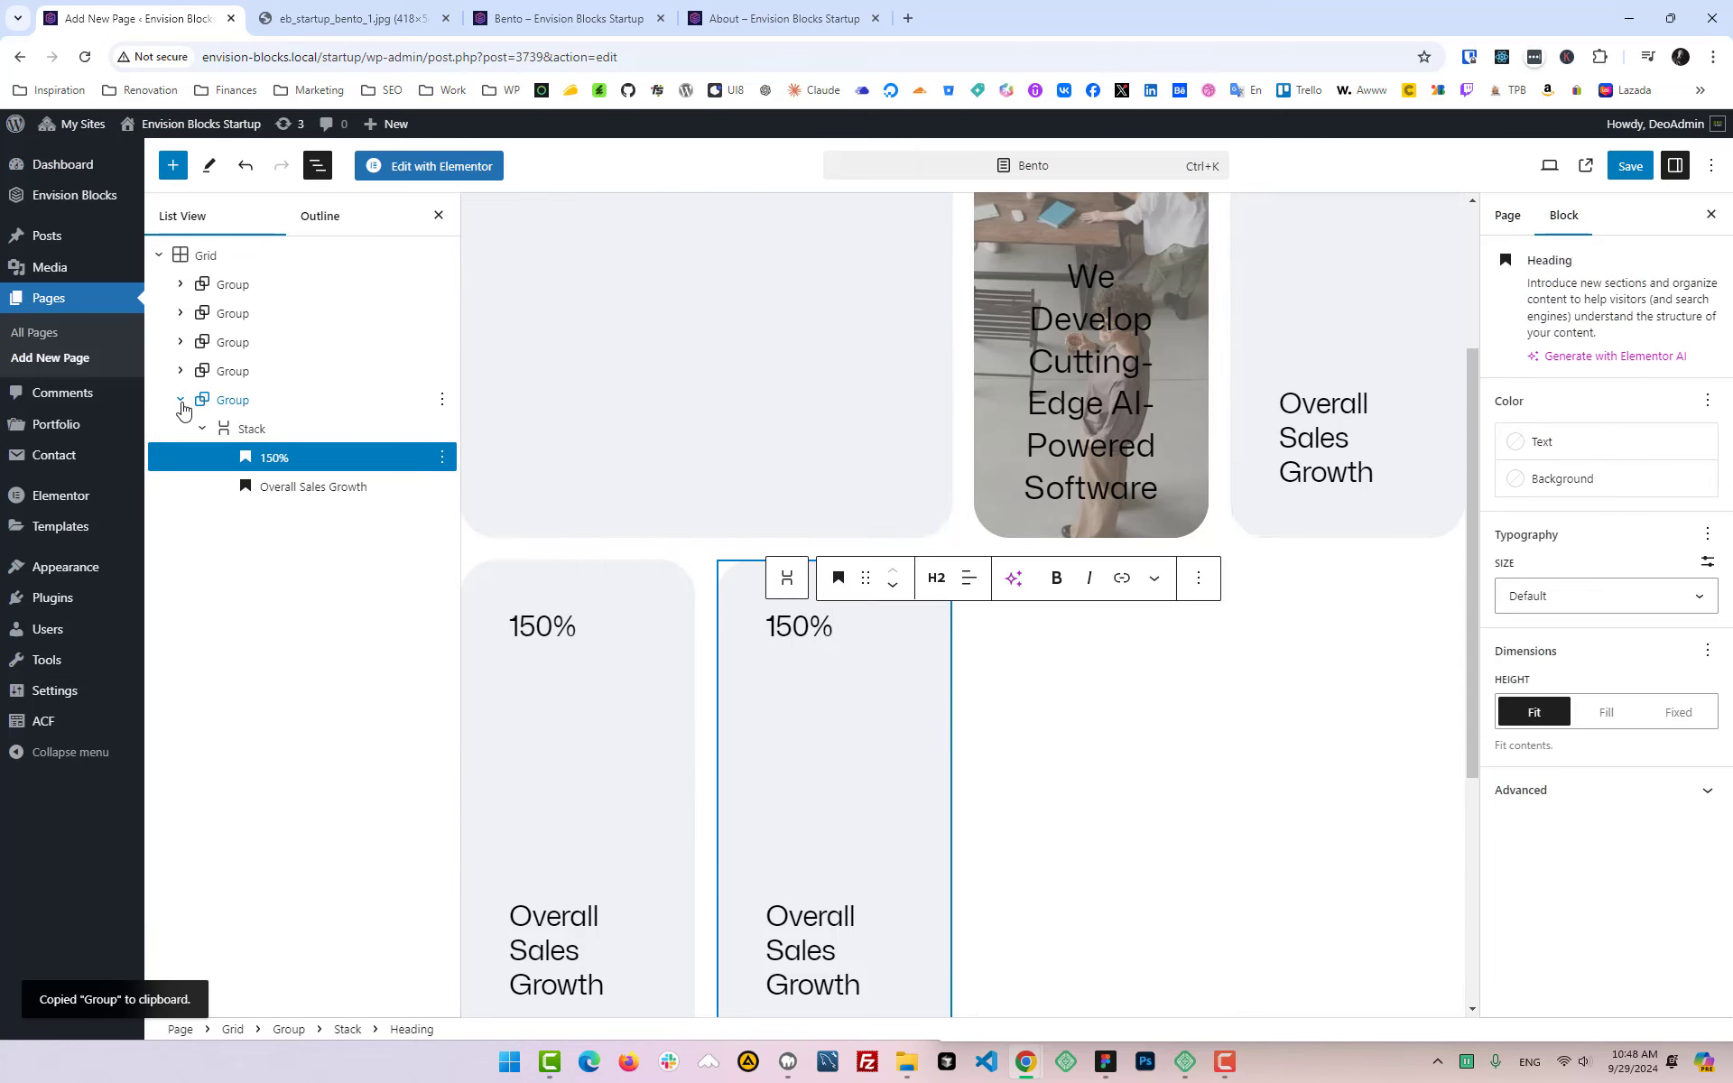
pyautogui.click(181, 400)
pyautogui.press('Return')
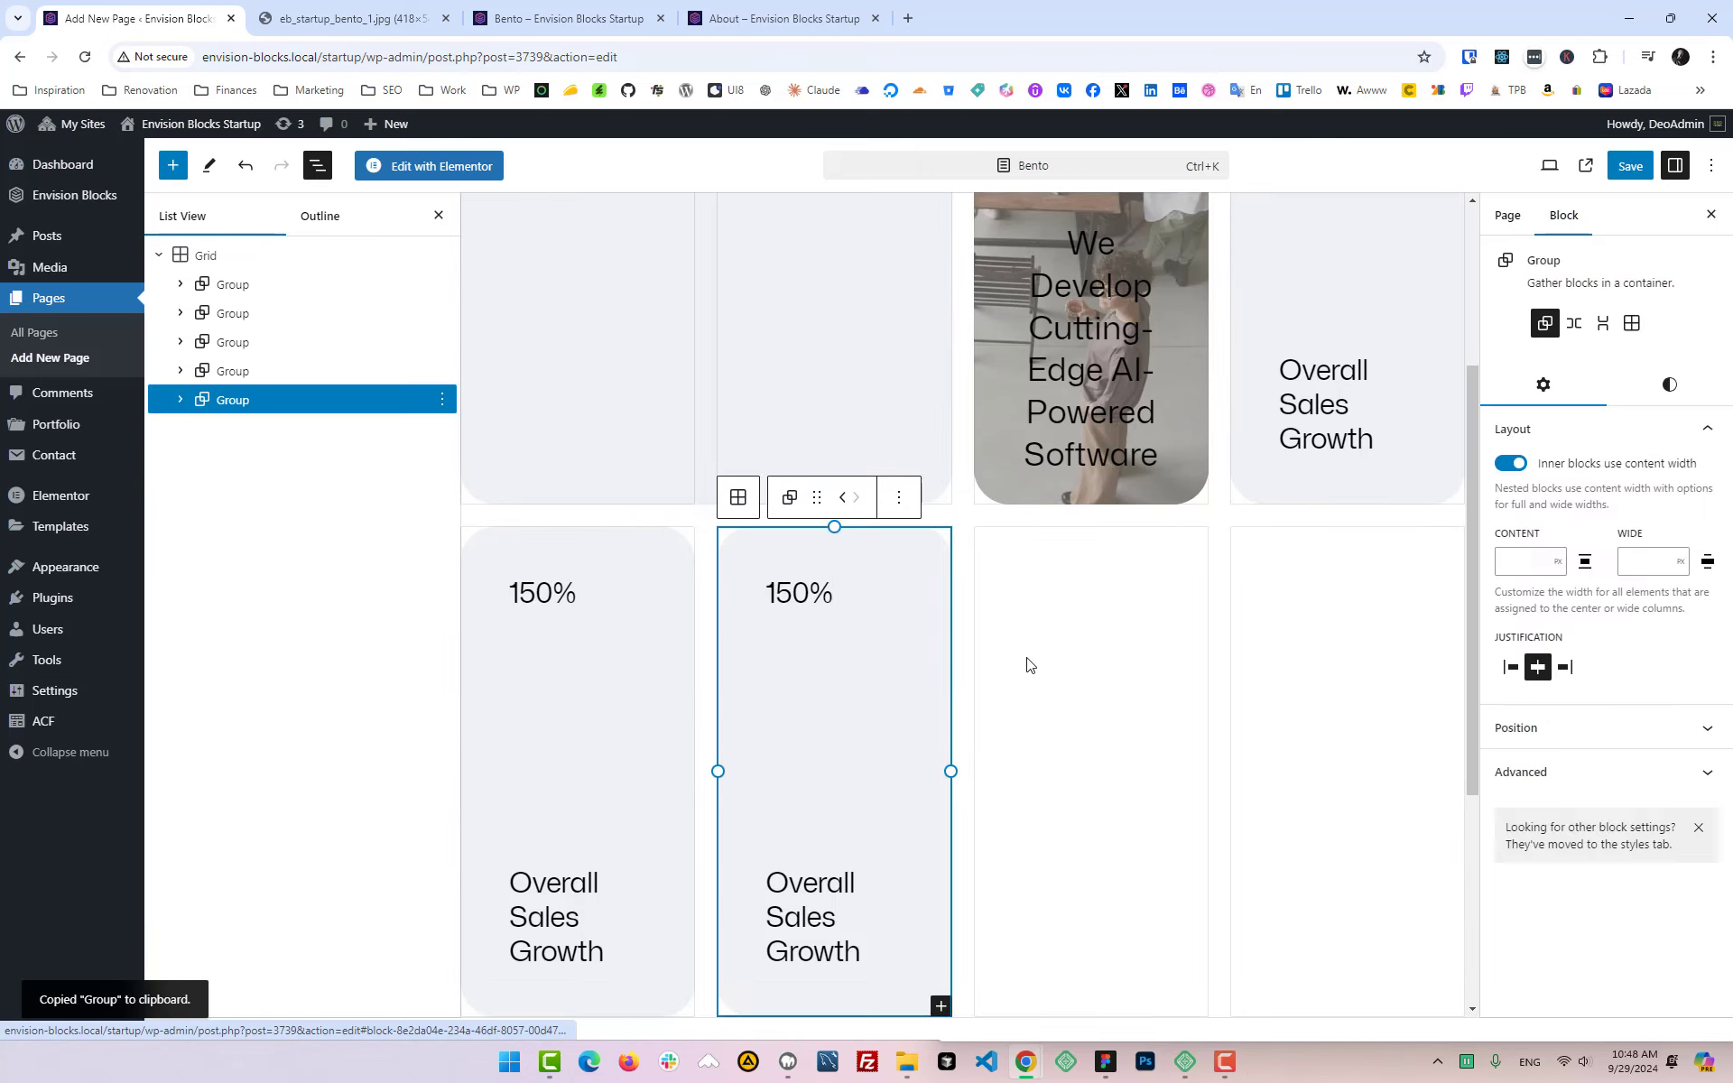
pyautogui.rightClick(1034, 762)
pyautogui.click(997, 703)
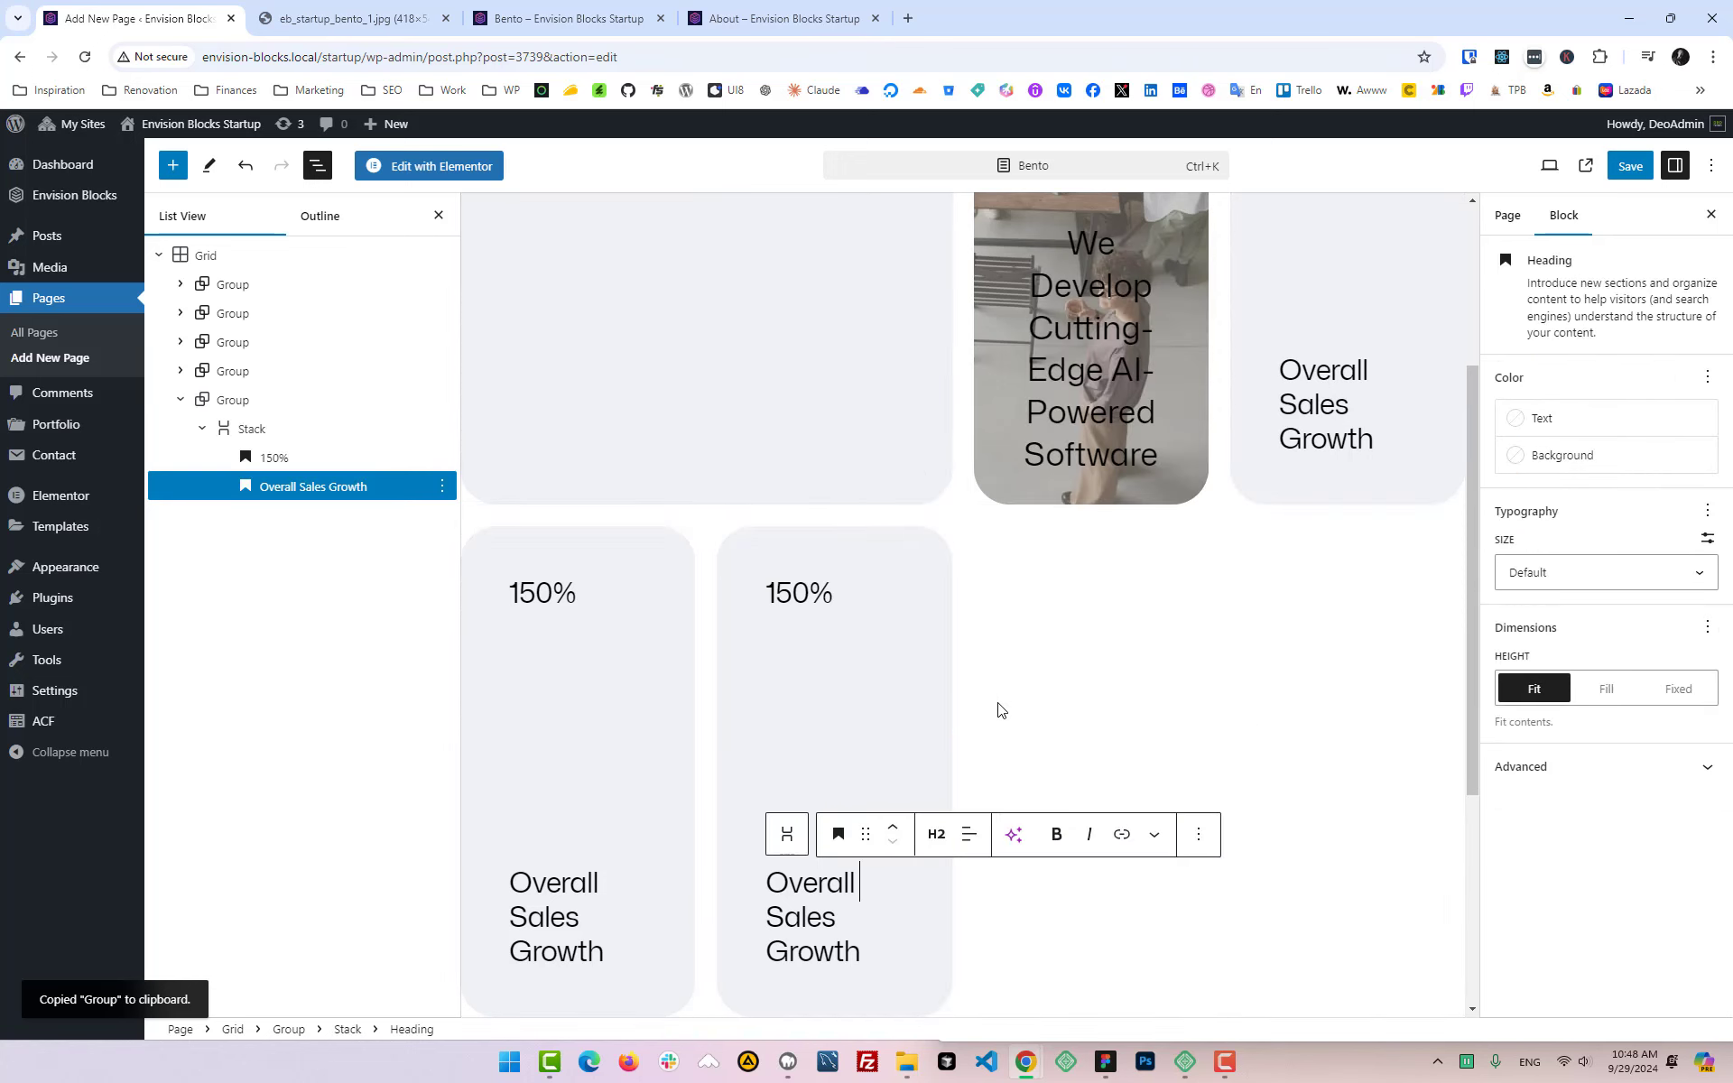
pyautogui.press('Up')
# Step: Duplicate the fifth card's Group to add a sixth card in the grid's second row
pyautogui.click(180, 399)
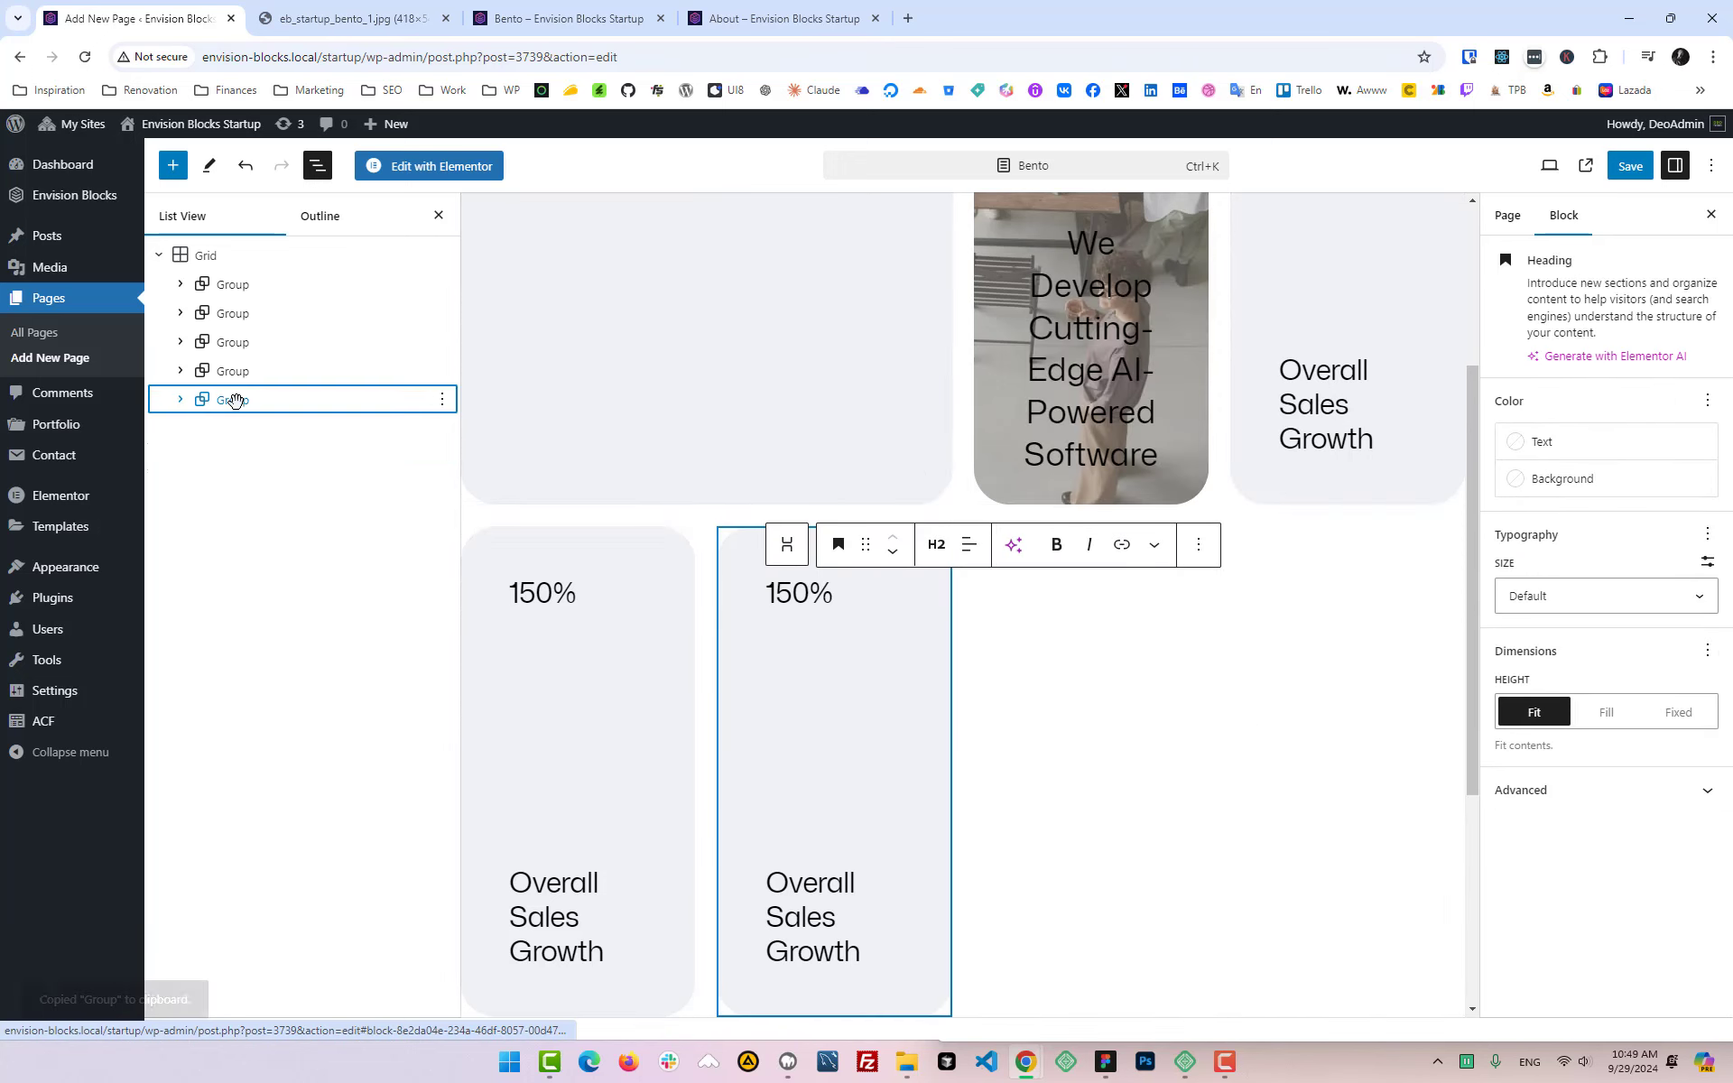
pyautogui.press('Return')
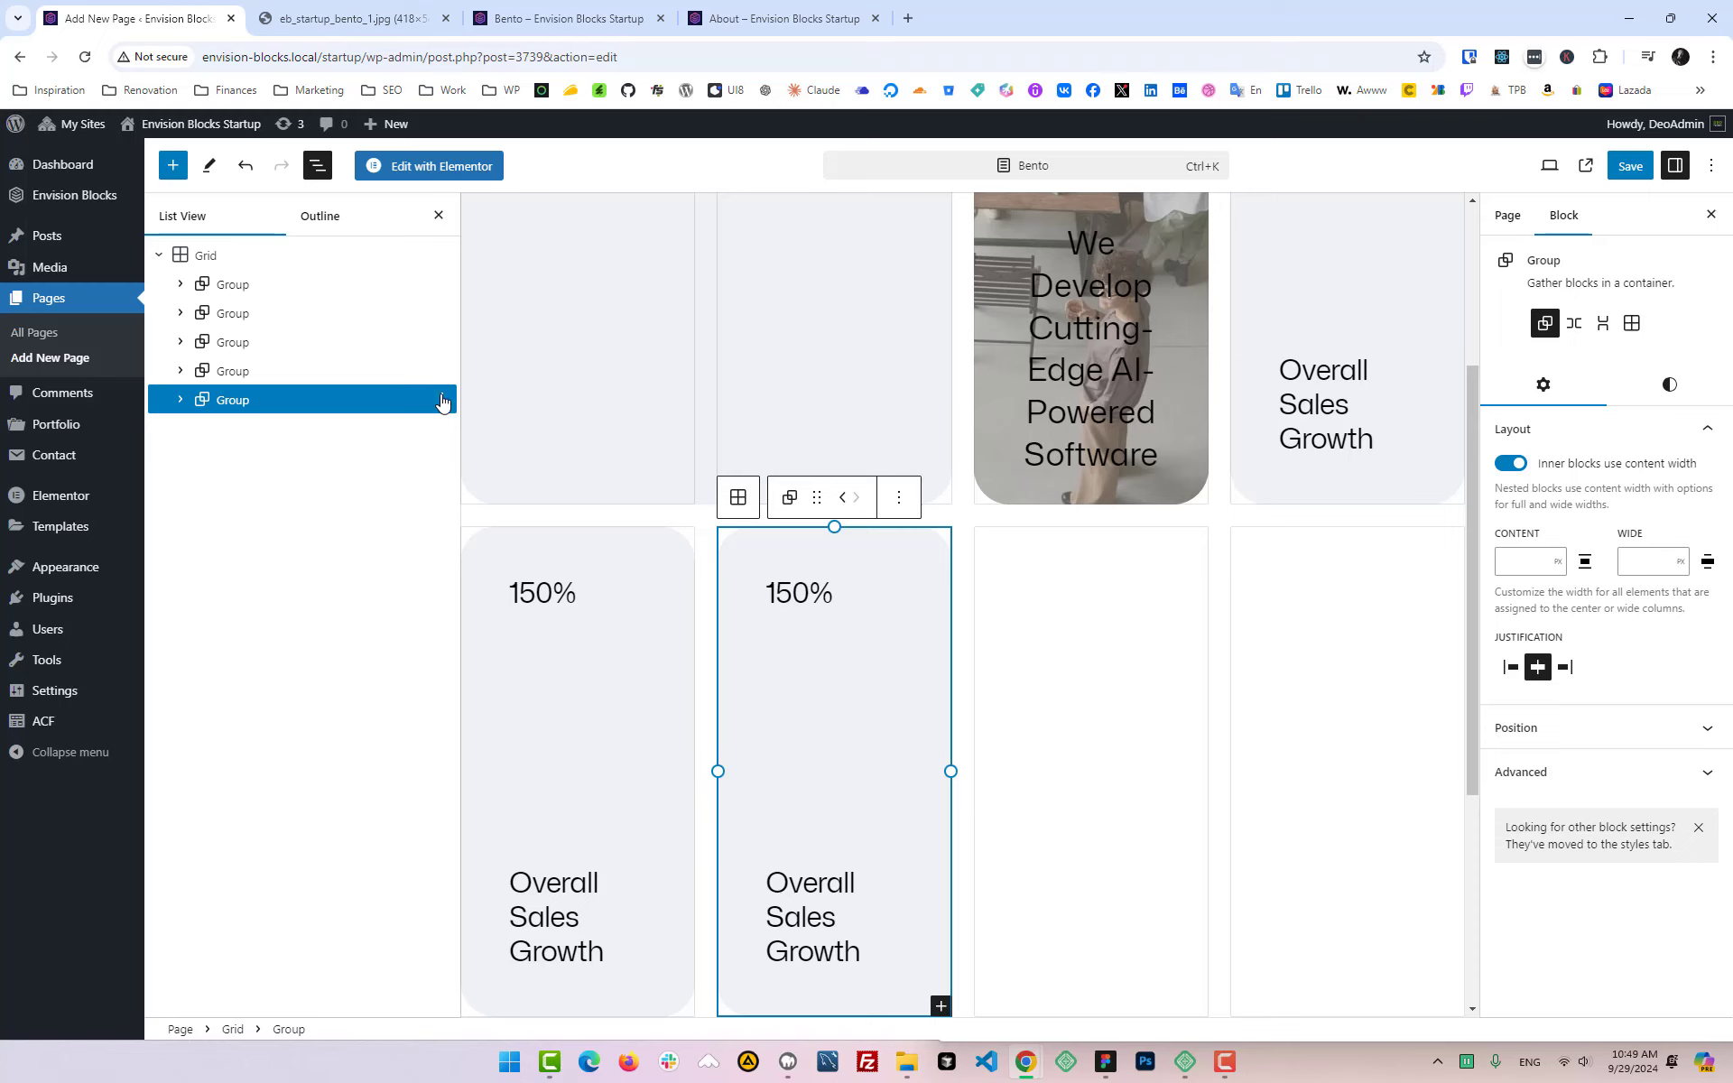
pyautogui.click(443, 400)
pyautogui.click(470, 476)
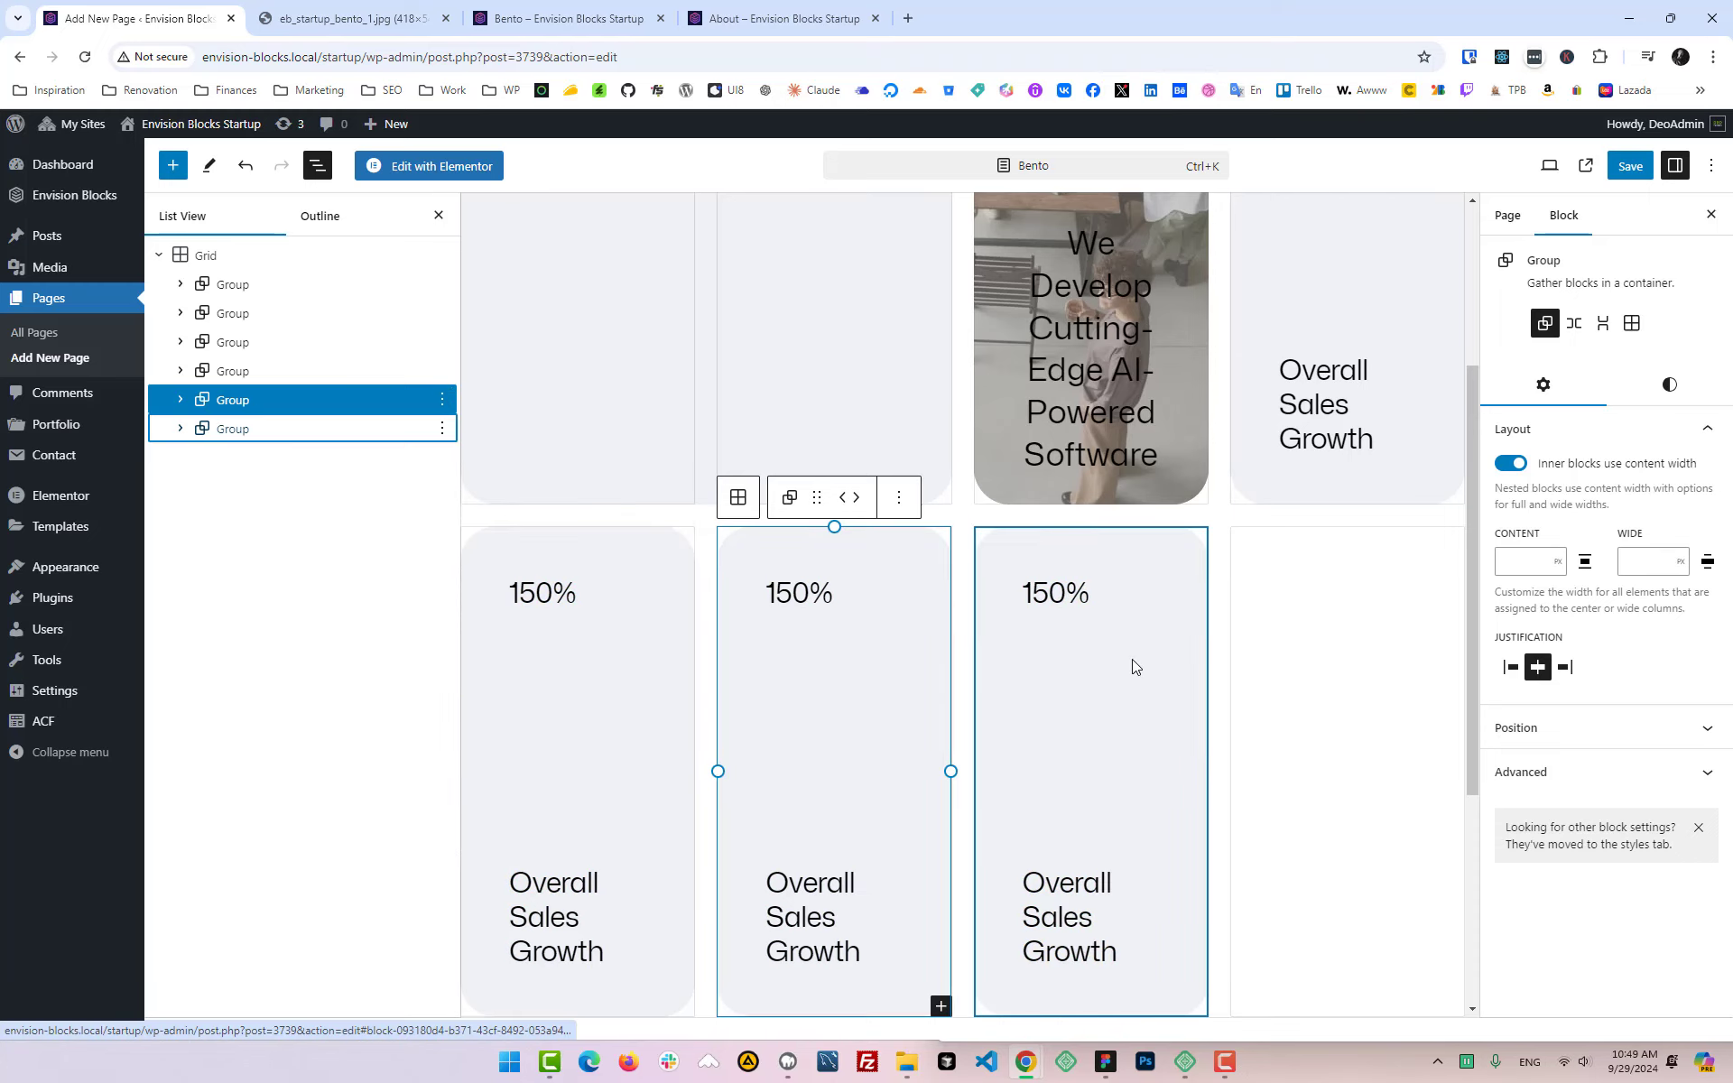
# Step: Stretch the sixth card's Group across the last two columns of the grid's second row
pyautogui.scroll(-4, 1141, 681)
pyautogui.click(1168, 723)
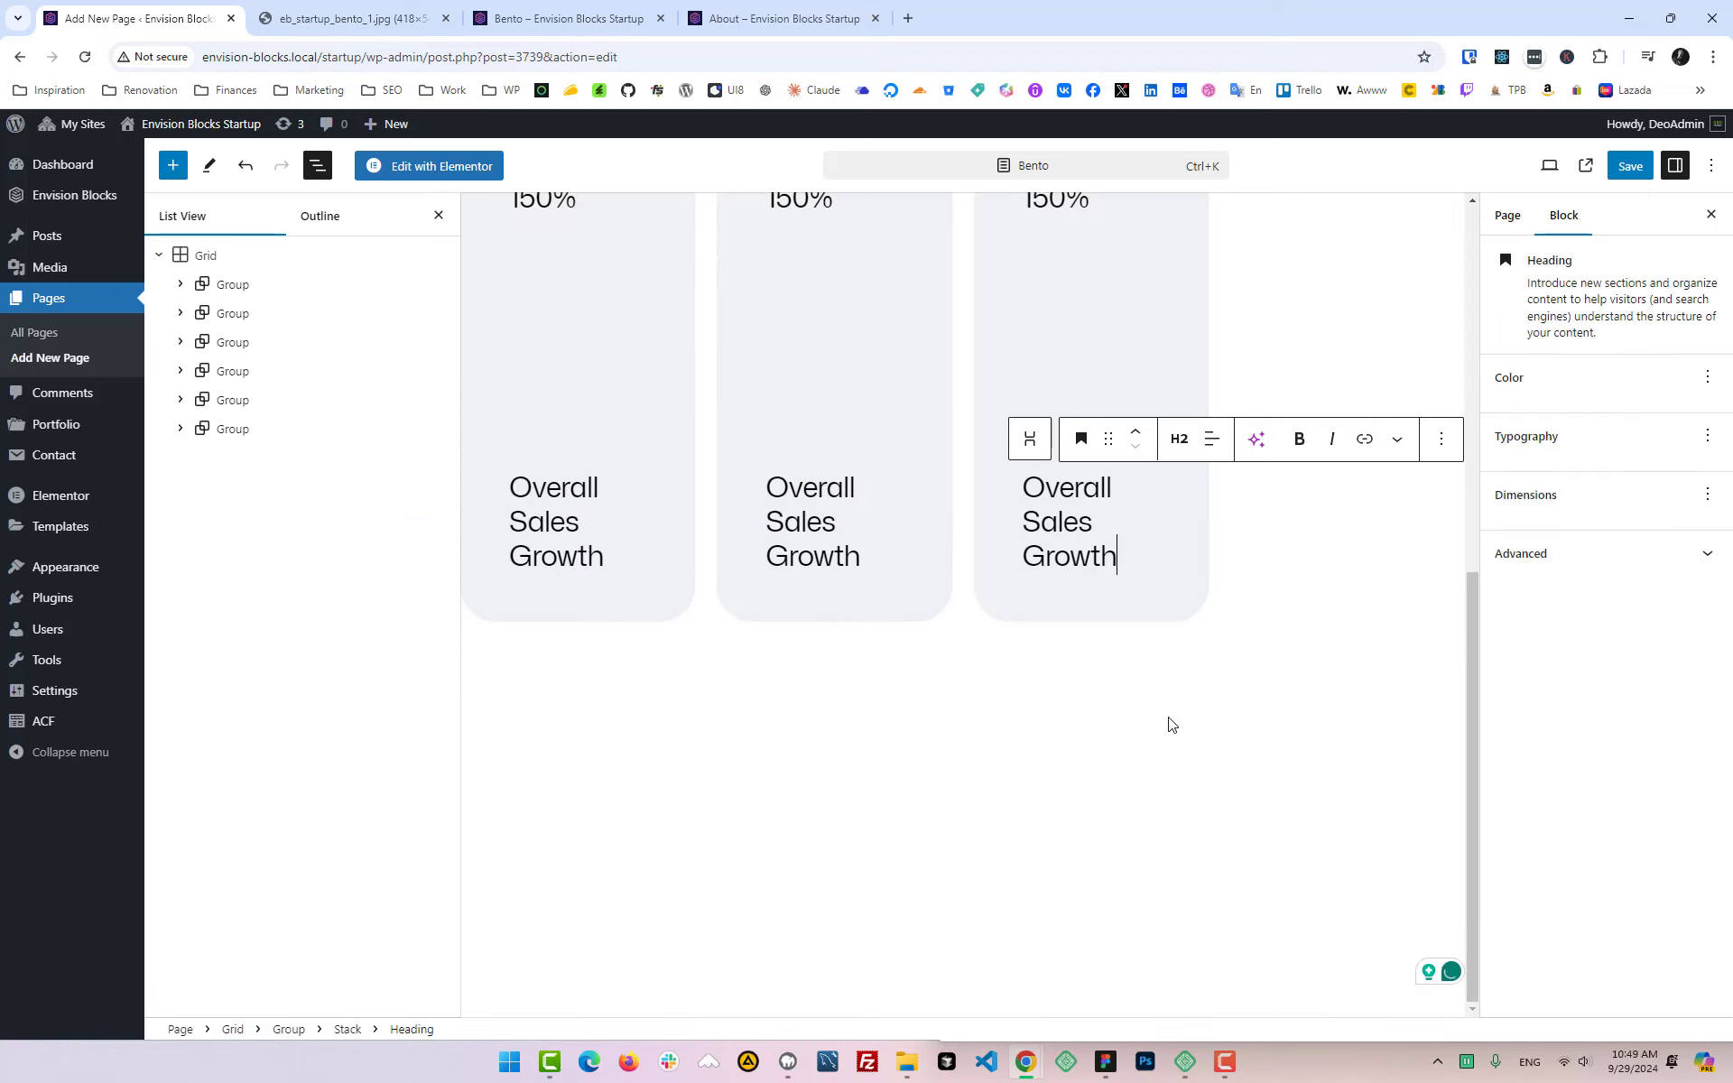
pyautogui.click(179, 428)
pyautogui.moveTo(1204, 436); pyautogui.dragTo(1444, 438)
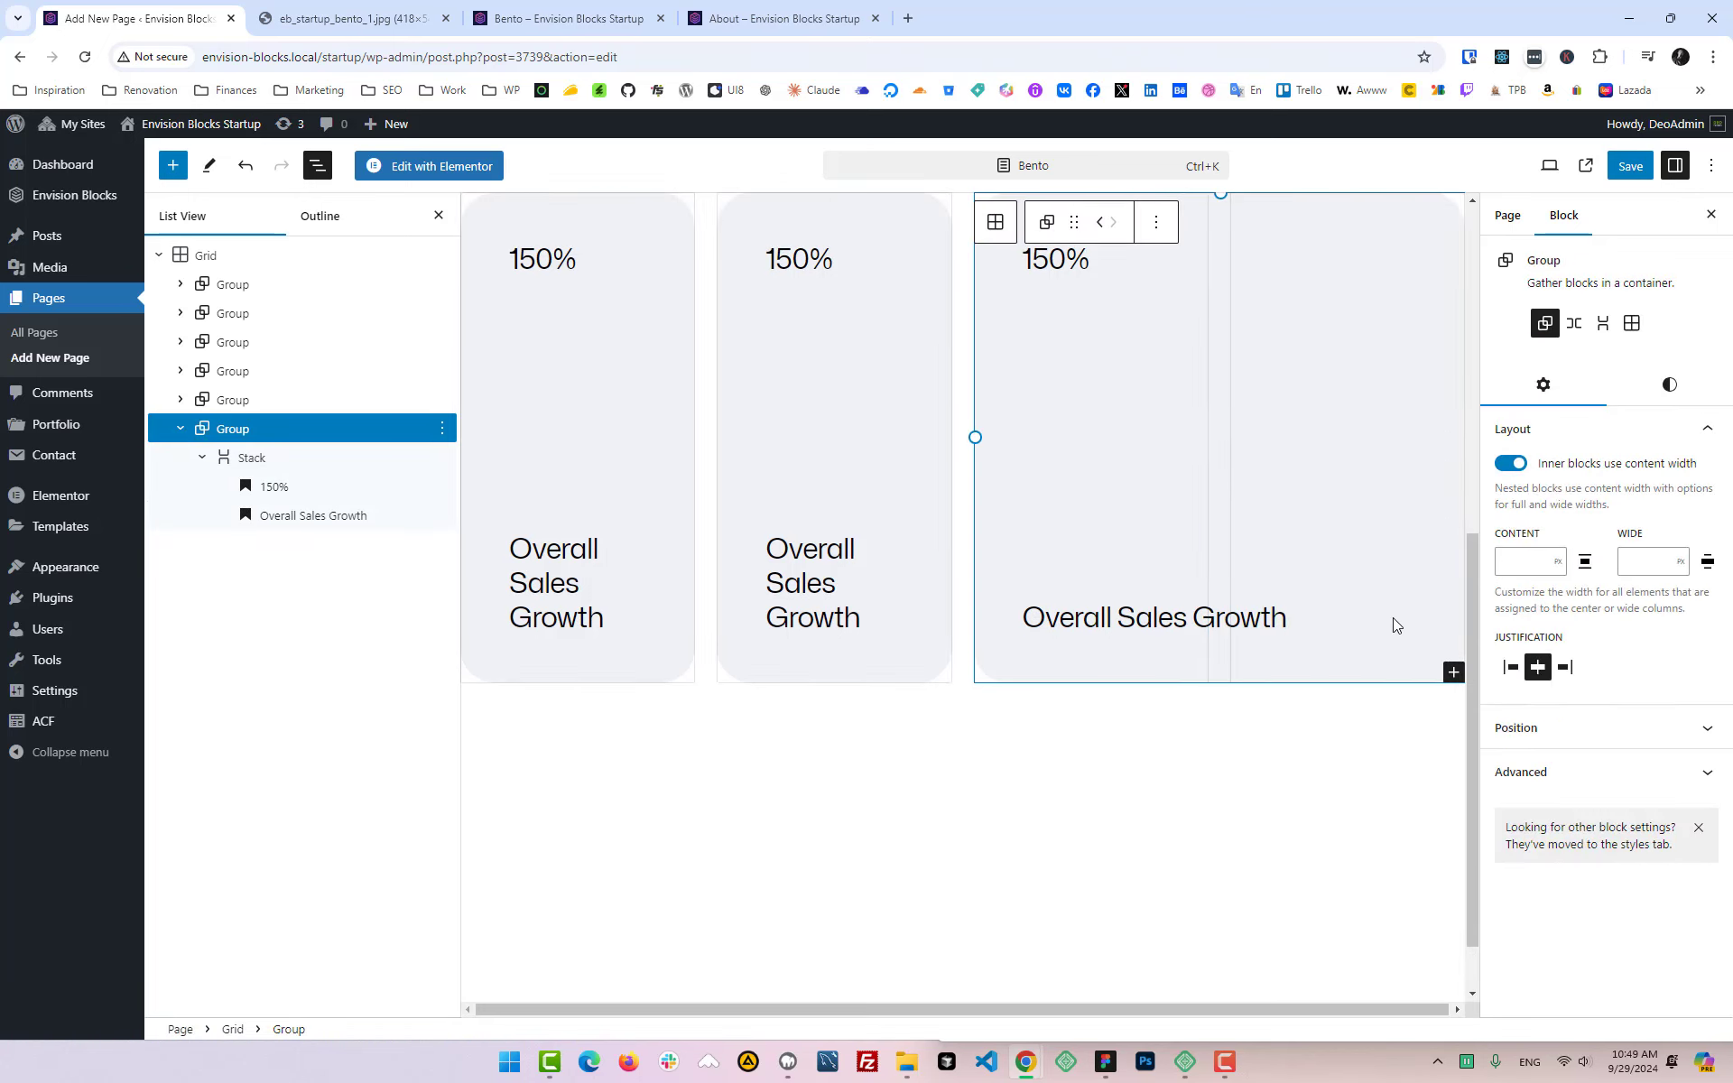
# Step: Open the parent Grid's style settings at the dimensions and block spacing controls
pyautogui.scroll(5, 1396, 625)
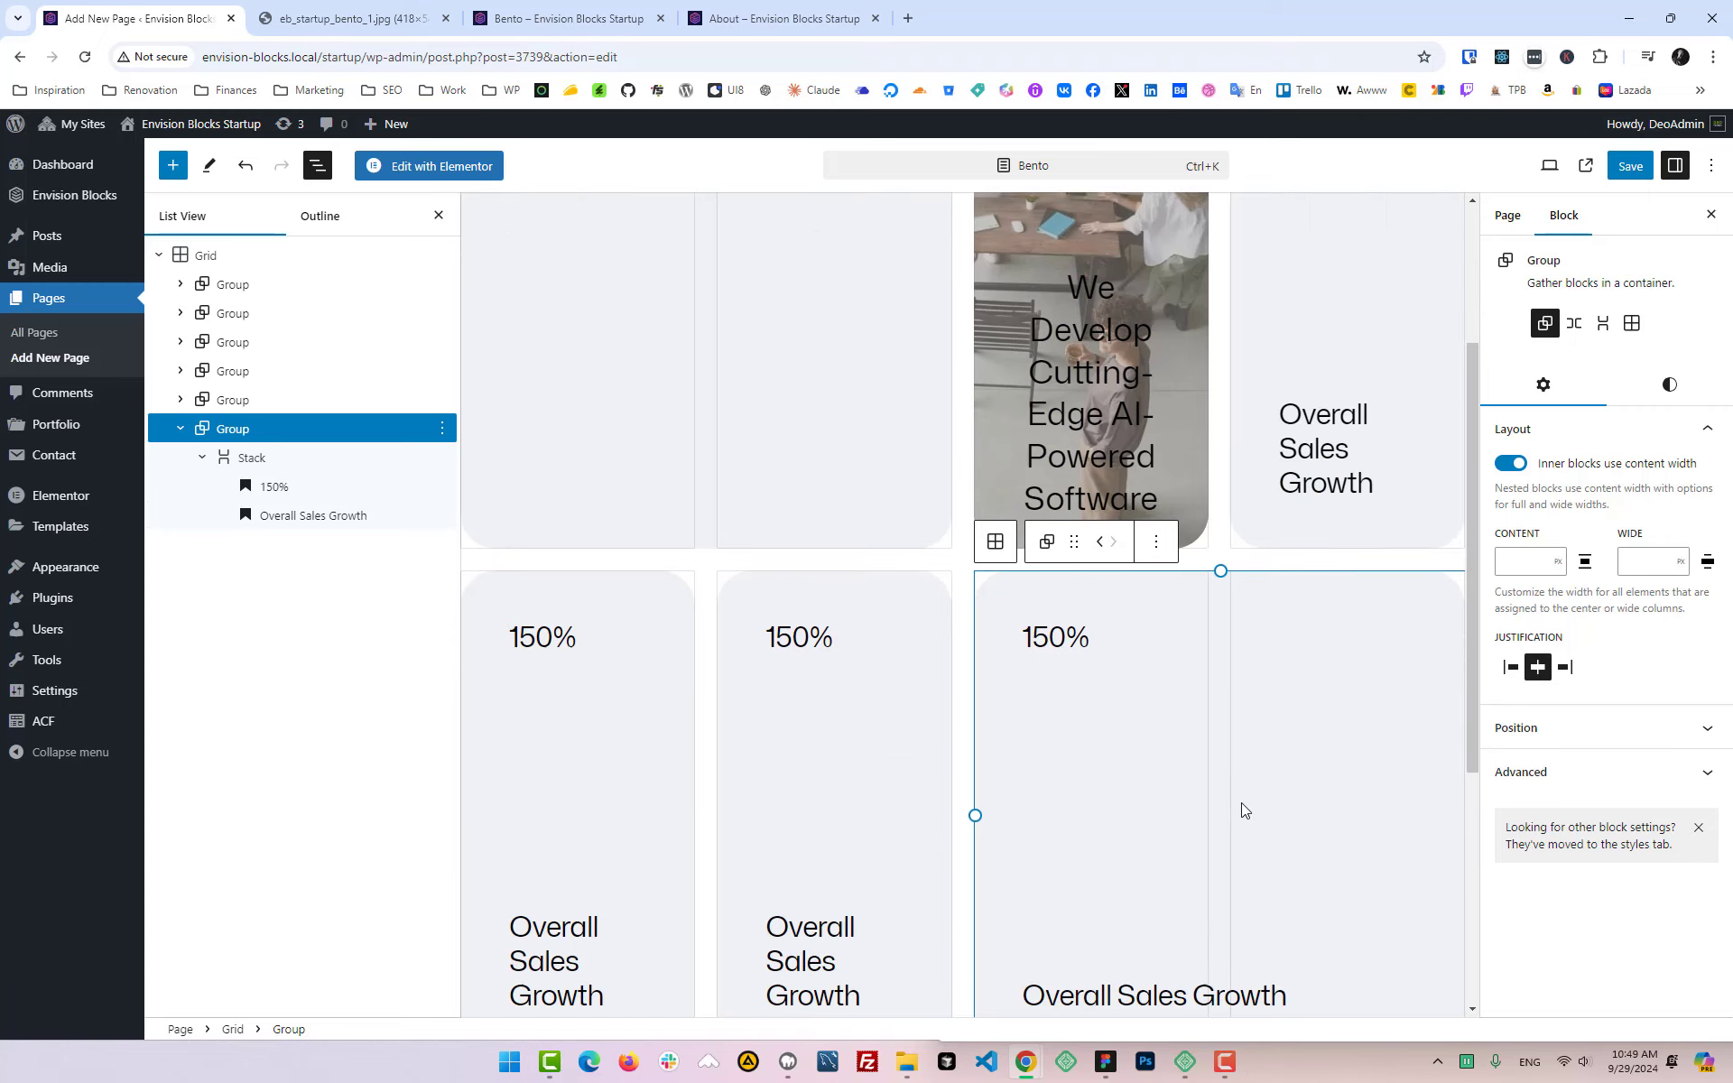
pyautogui.click(184, 434)
pyautogui.click(232, 255)
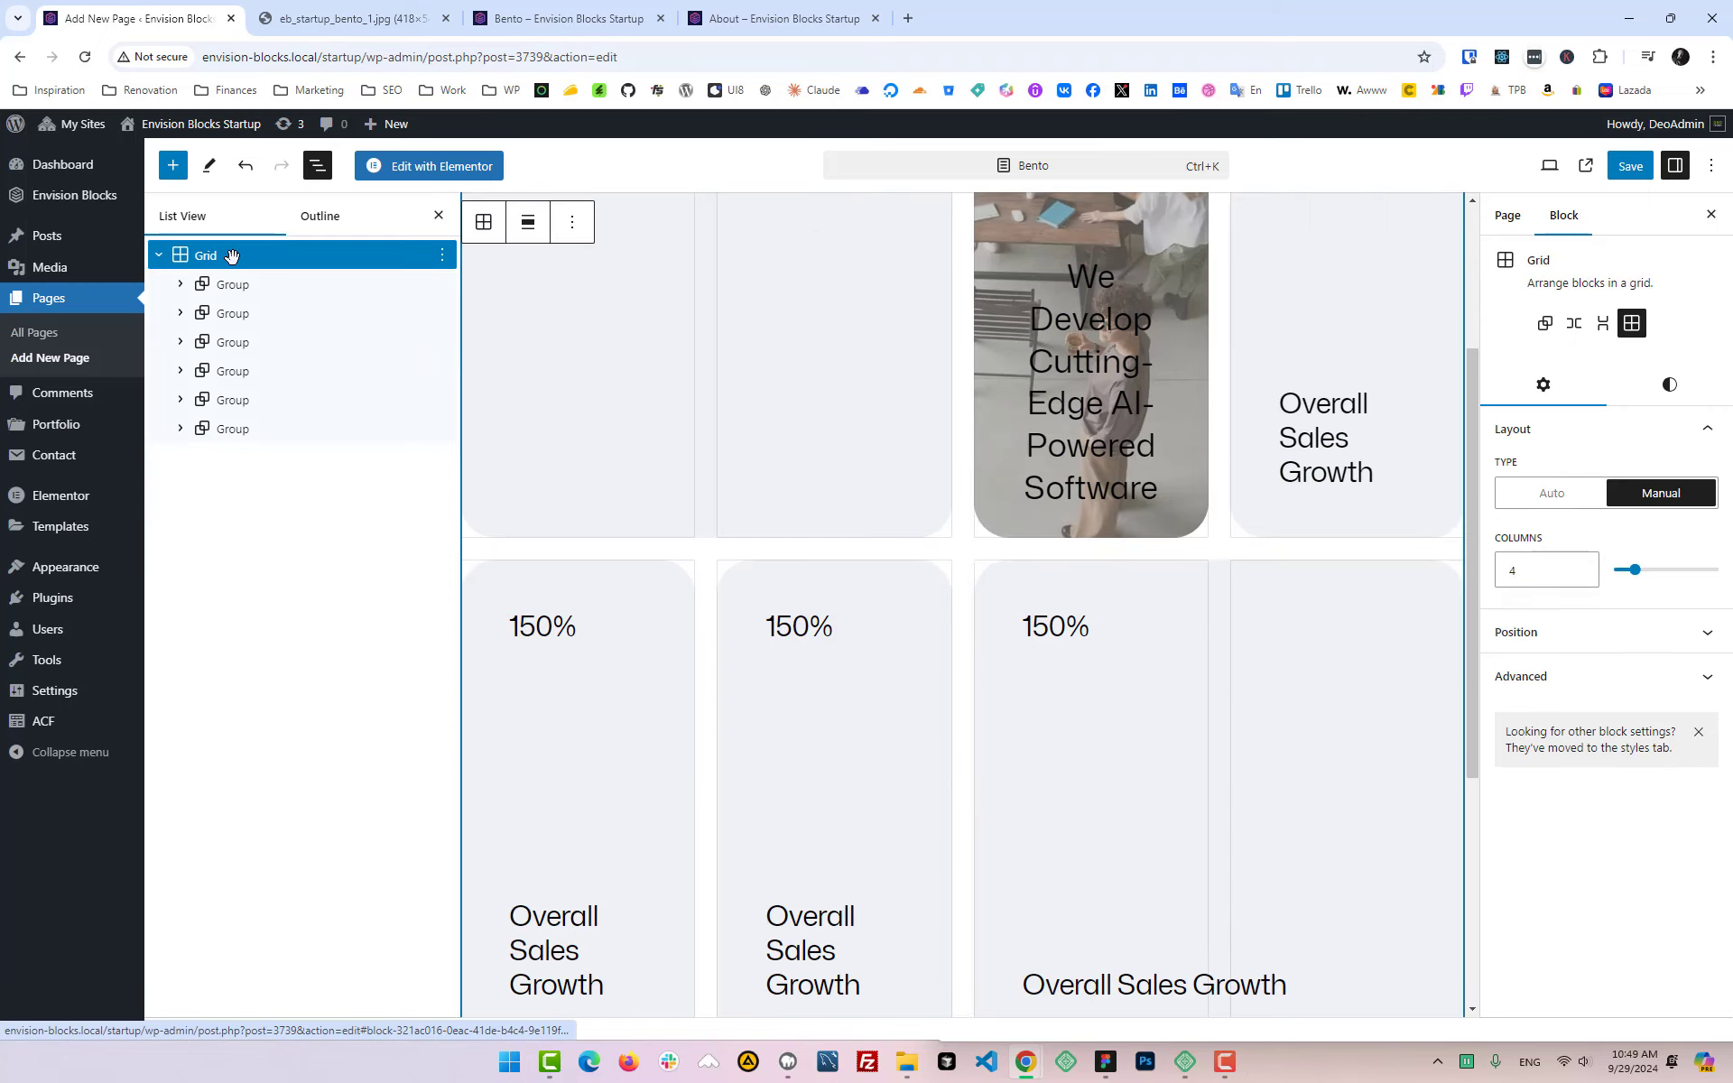
pyautogui.click(1669, 386)
pyautogui.scroll(-3, 1622, 665)
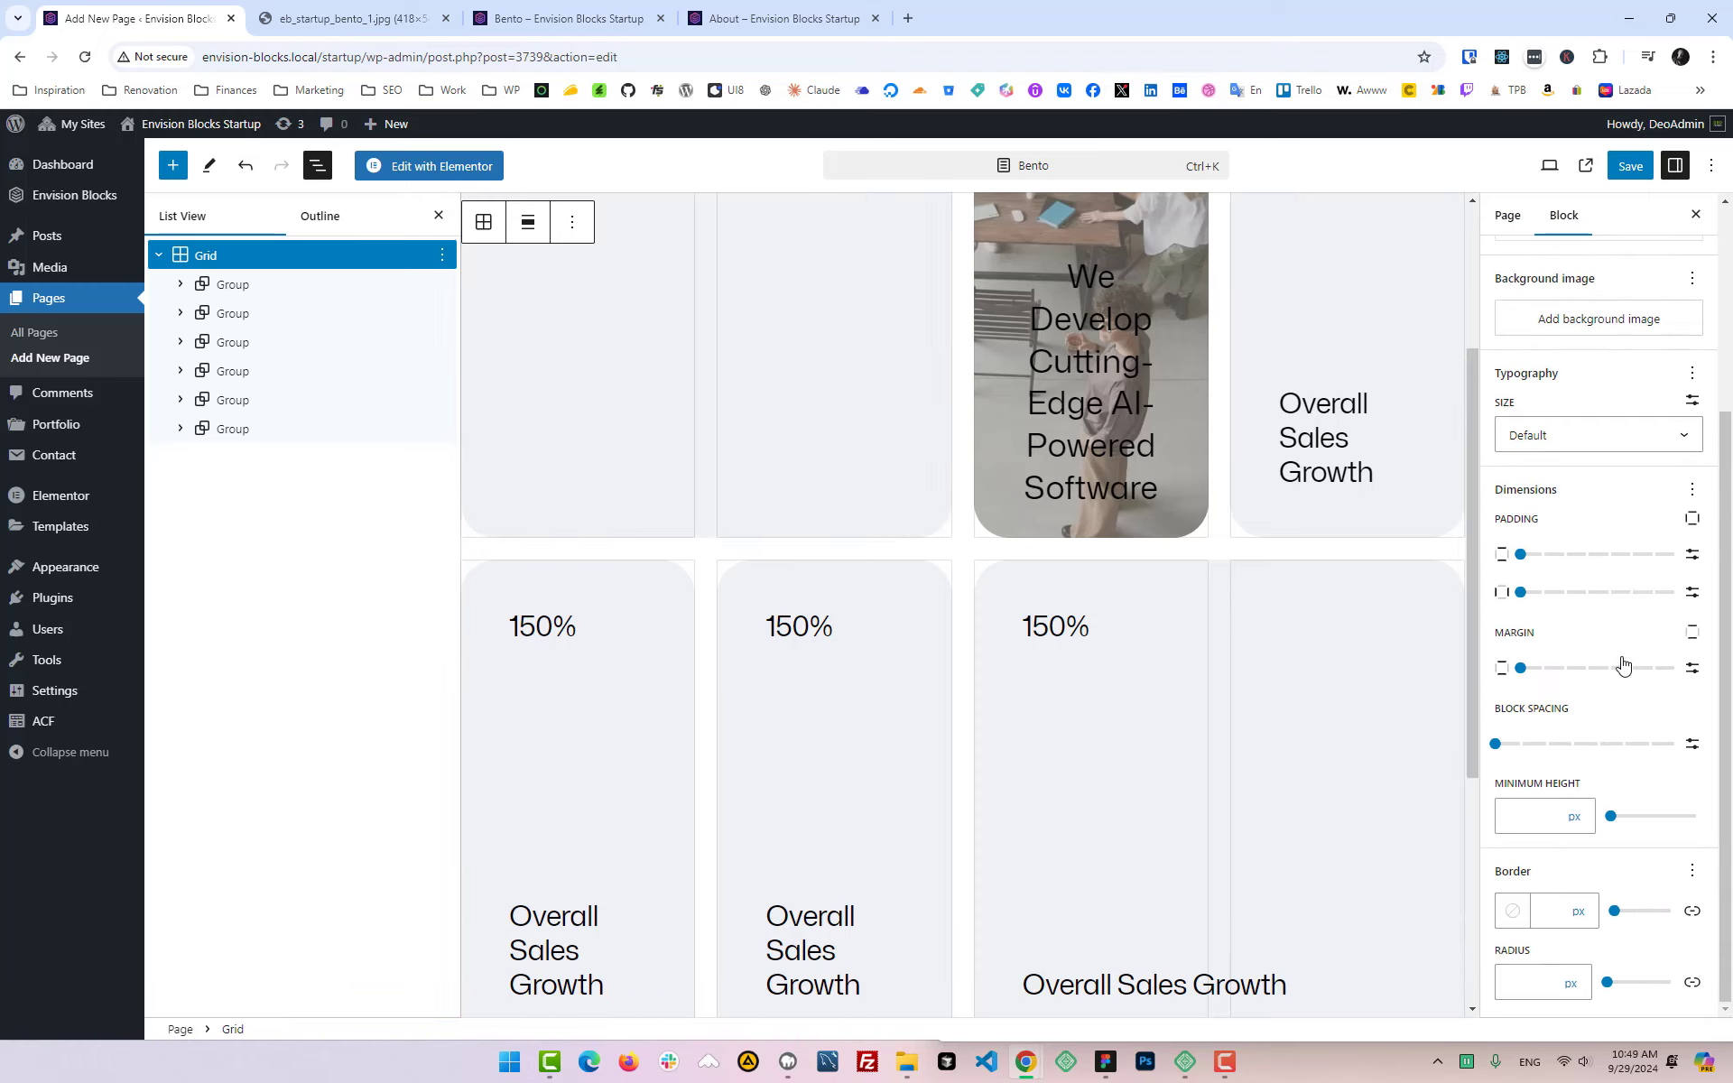
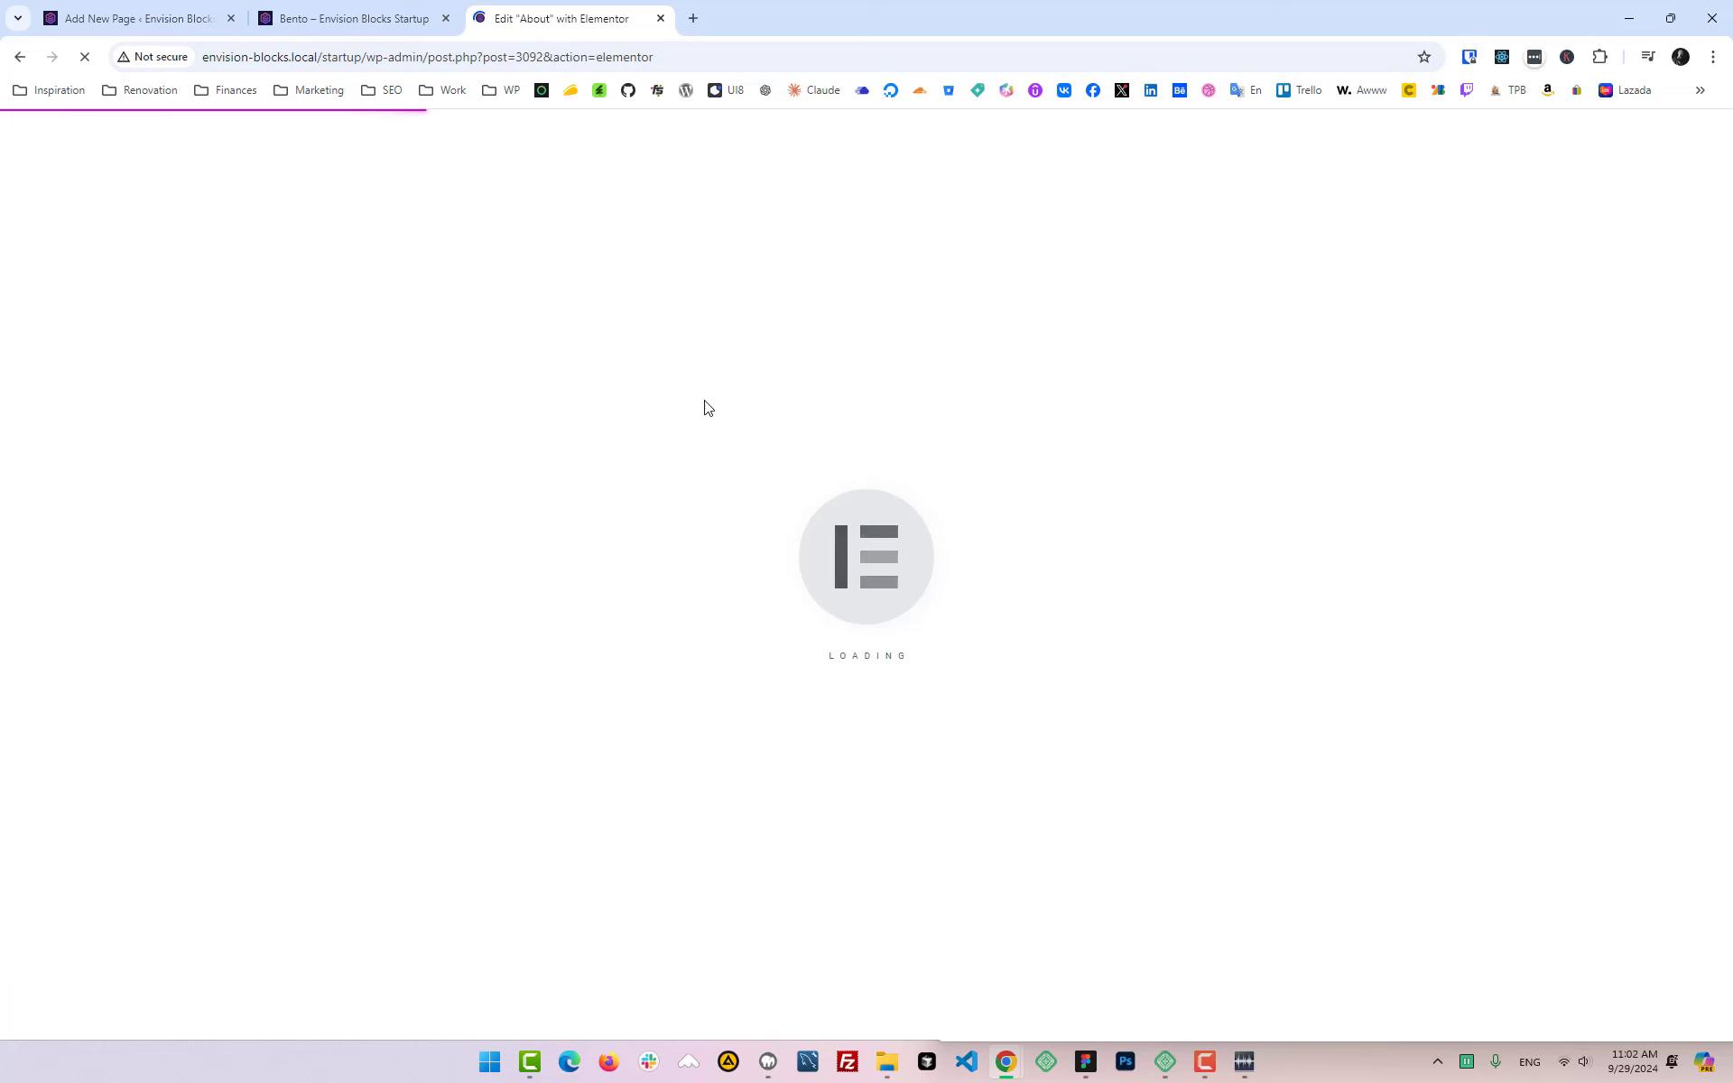
# Step: Review the published Bento page's cards, the About page's Elementor editor and the Custom HTML block's responsive CSS rules
pyautogui.click(304, 7)
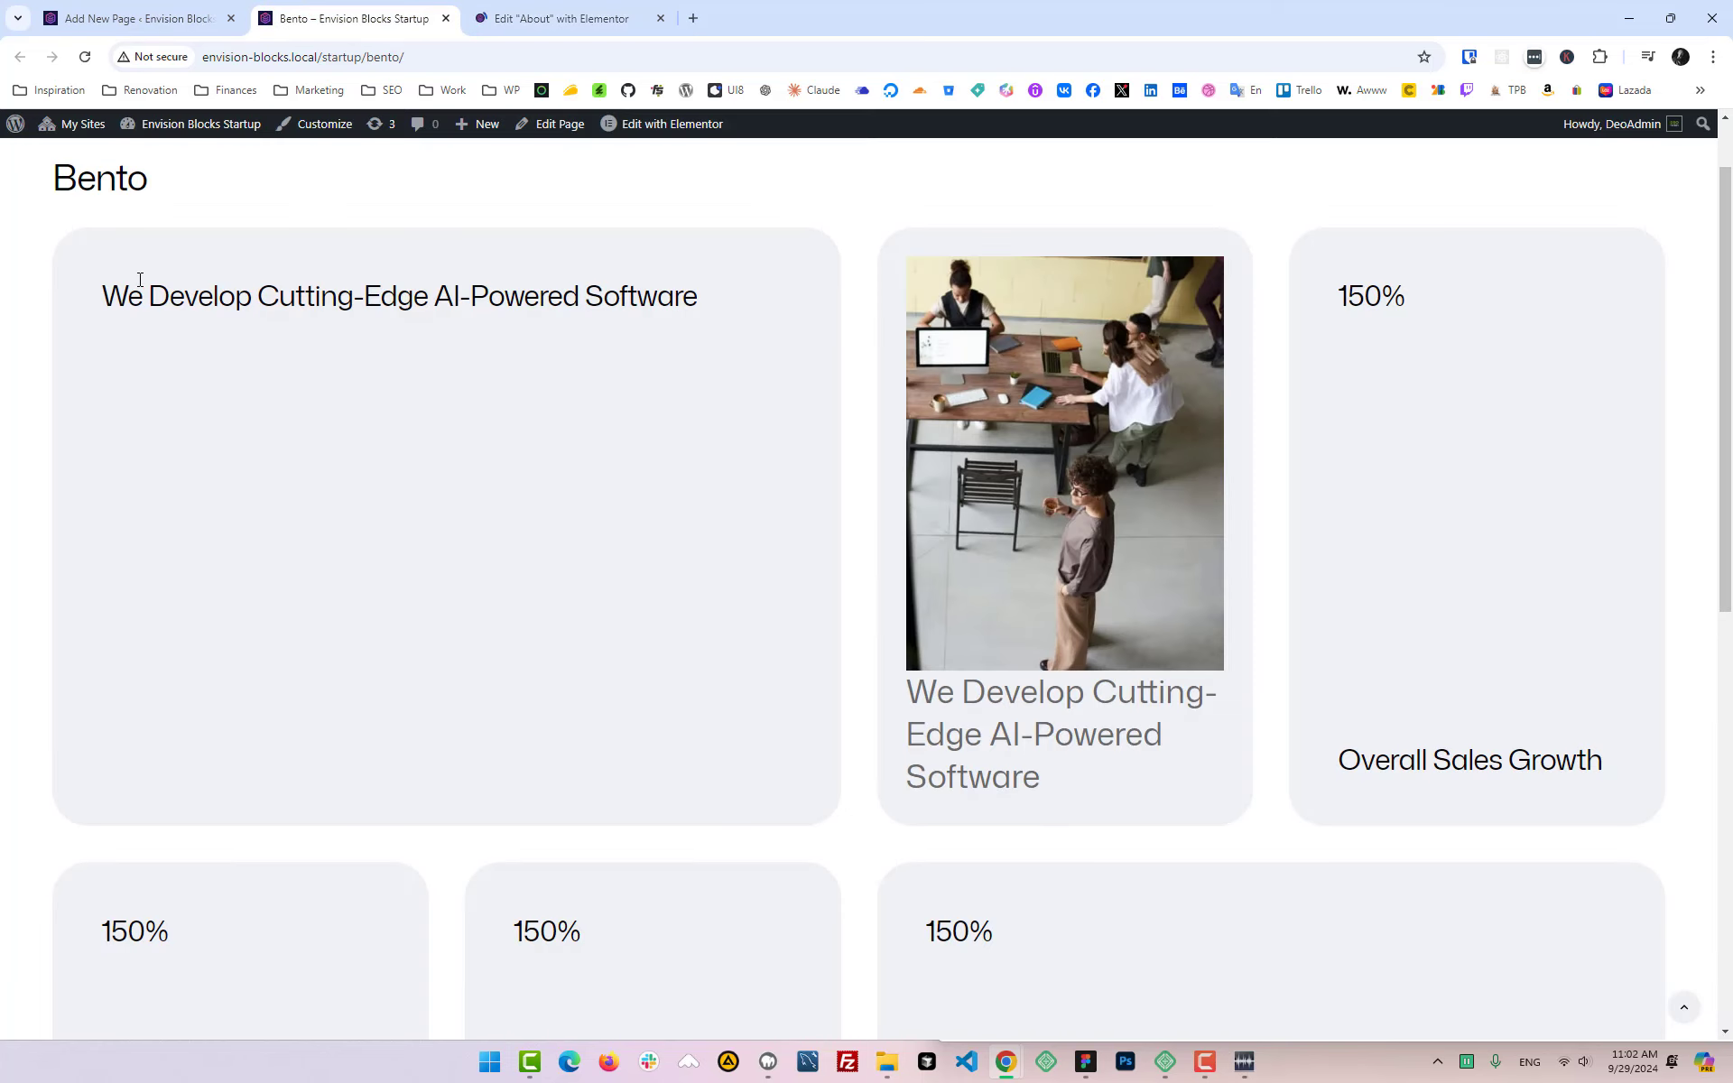
pyautogui.moveTo(142, 287); pyautogui.dragTo(696, 484)
pyautogui.click(715, 506)
pyautogui.click(483, 7)
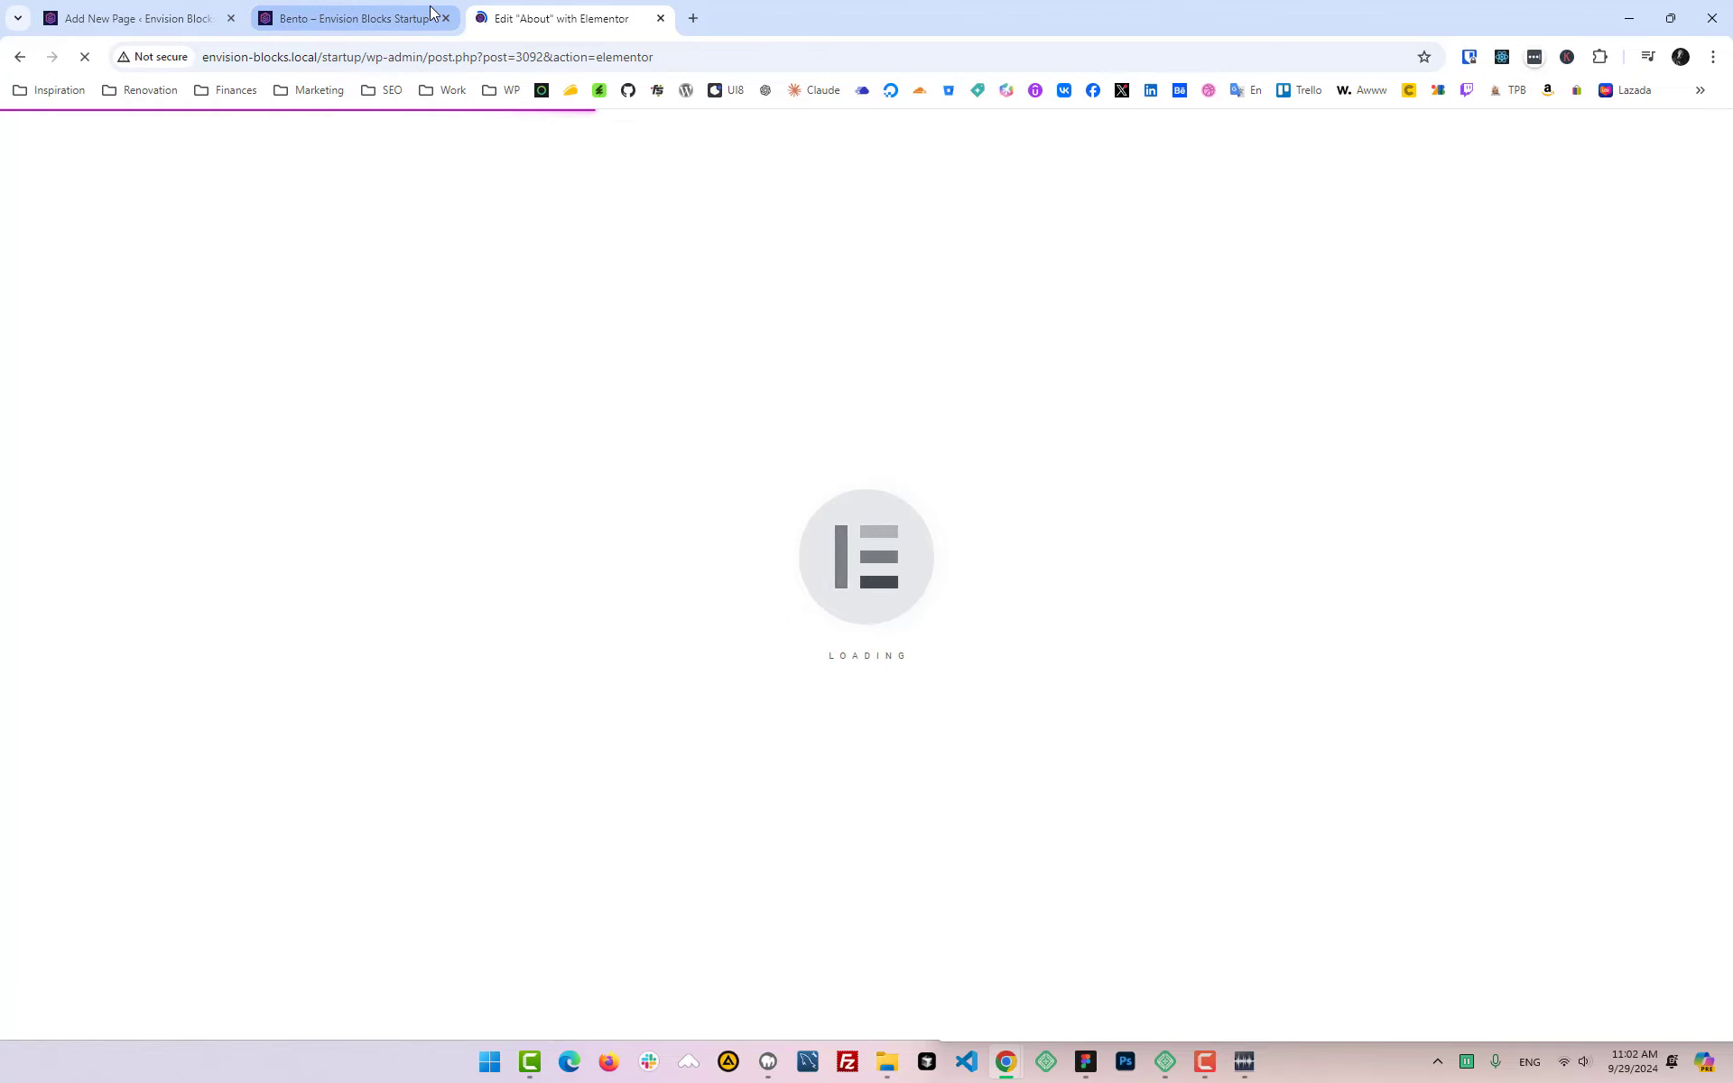
pyautogui.click(150, 8)
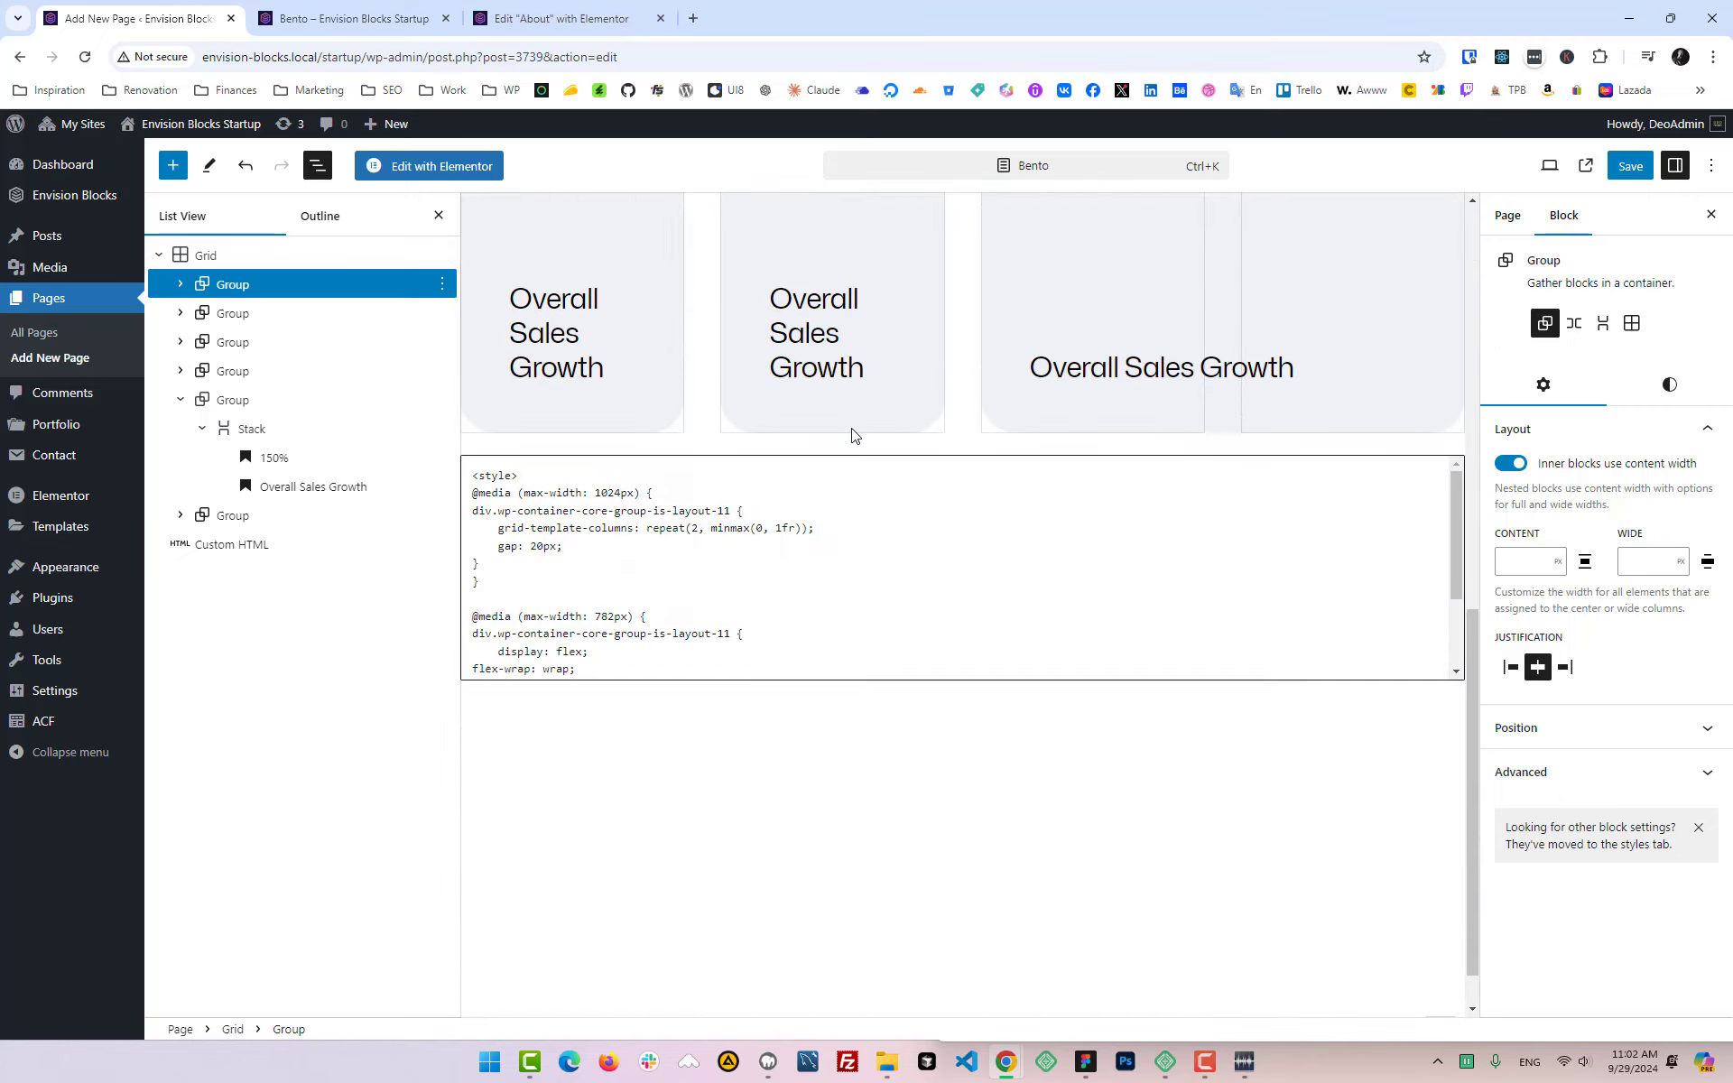
pyautogui.click(547, 9)
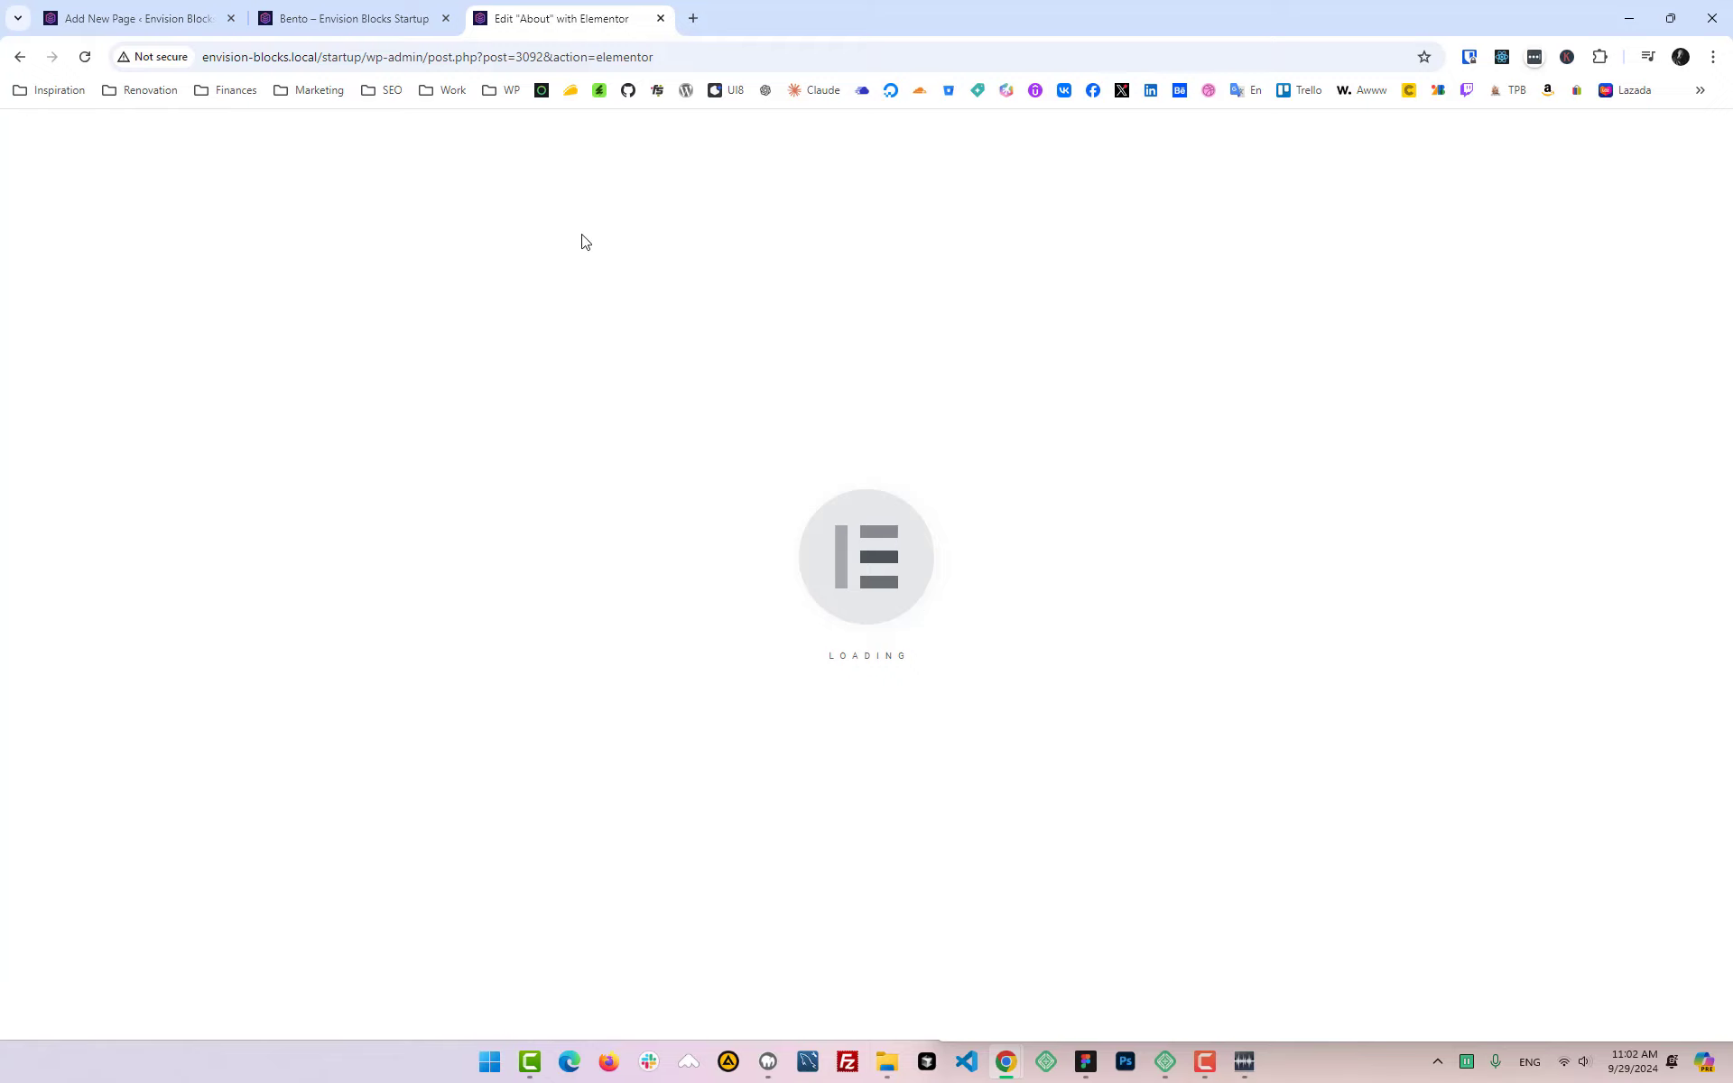
pyautogui.click(81, 15)
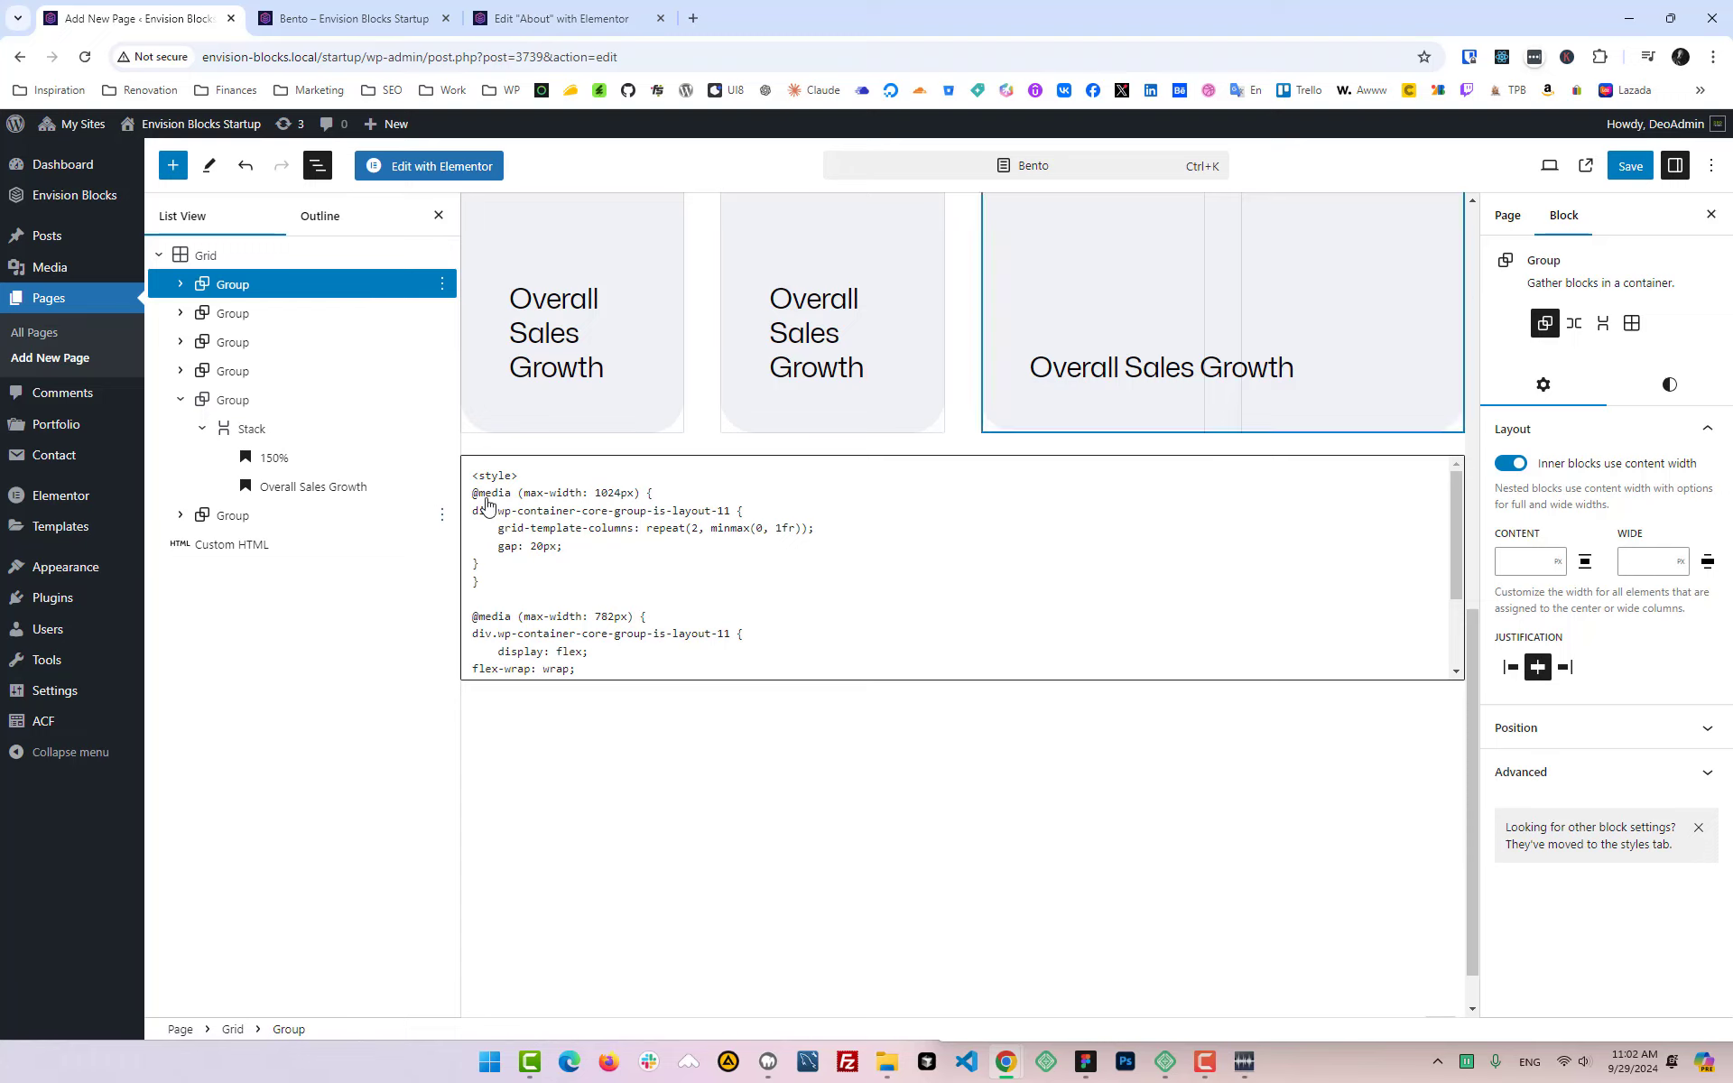
pyautogui.moveTo(492, 476); pyautogui.dragTo(518, 538)
pyautogui.scroll(-3, 572, 537)
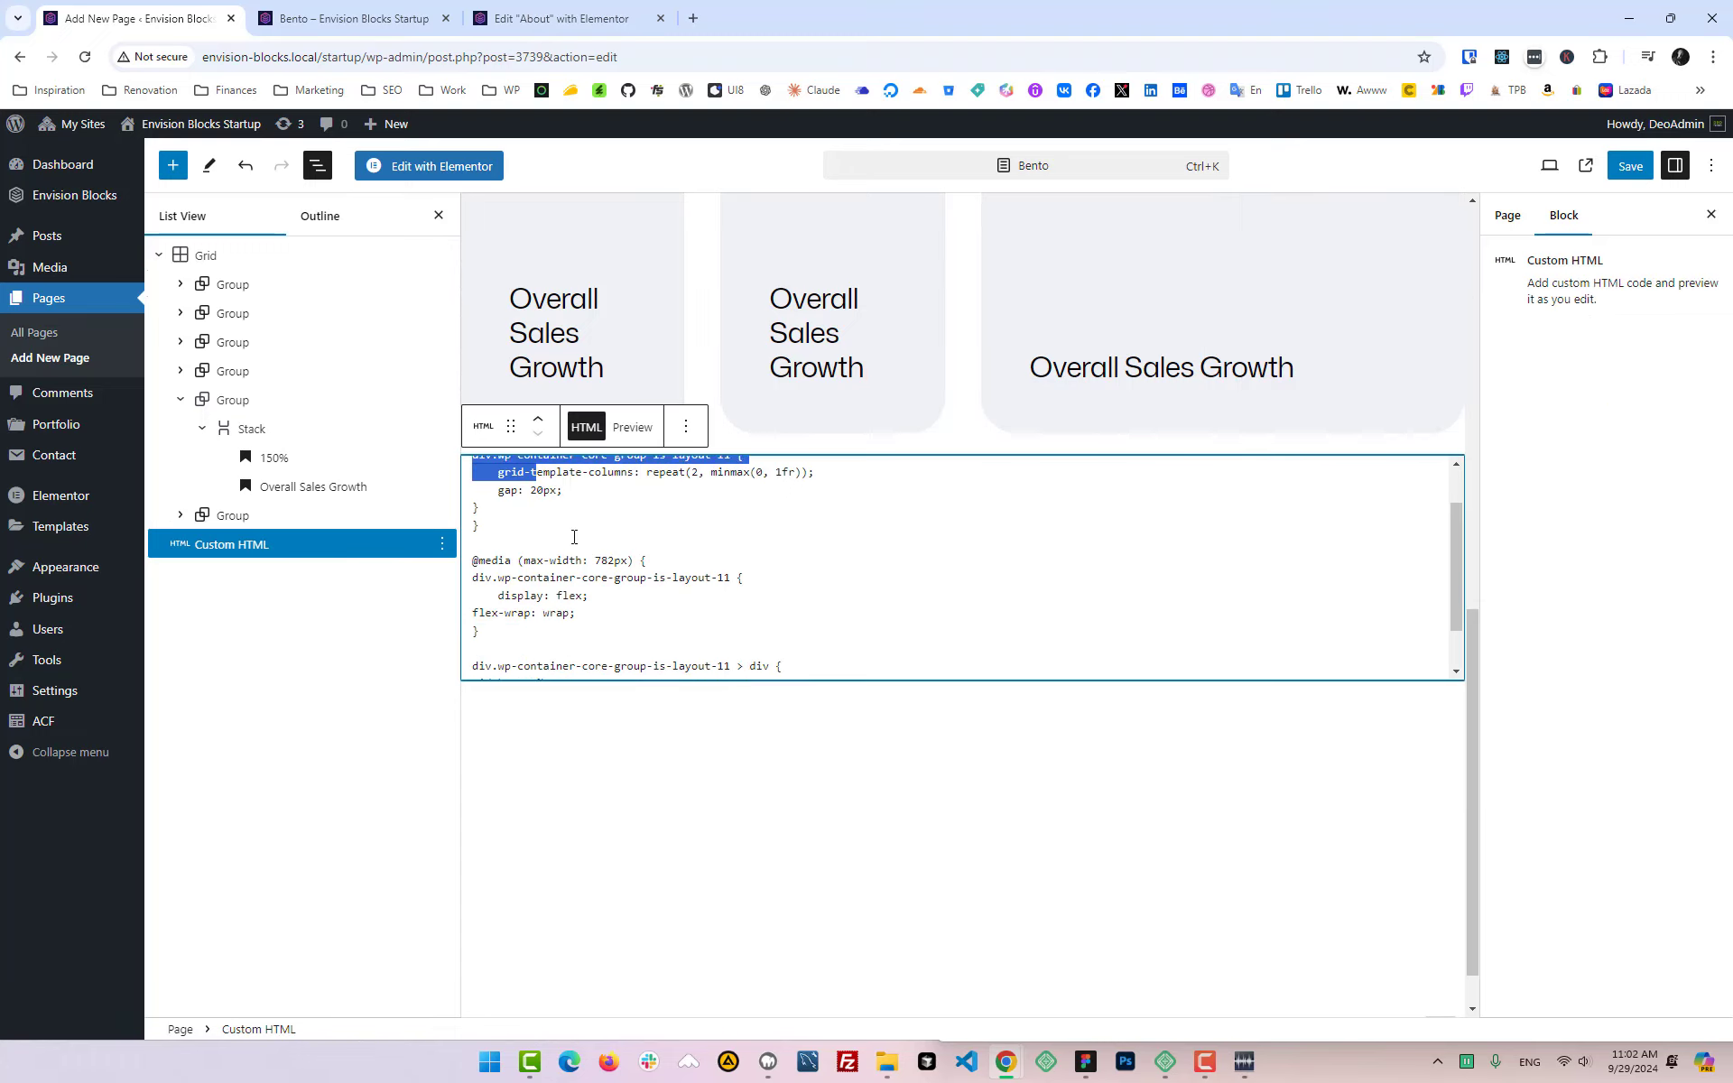
pyautogui.scroll(10, 528, 647)
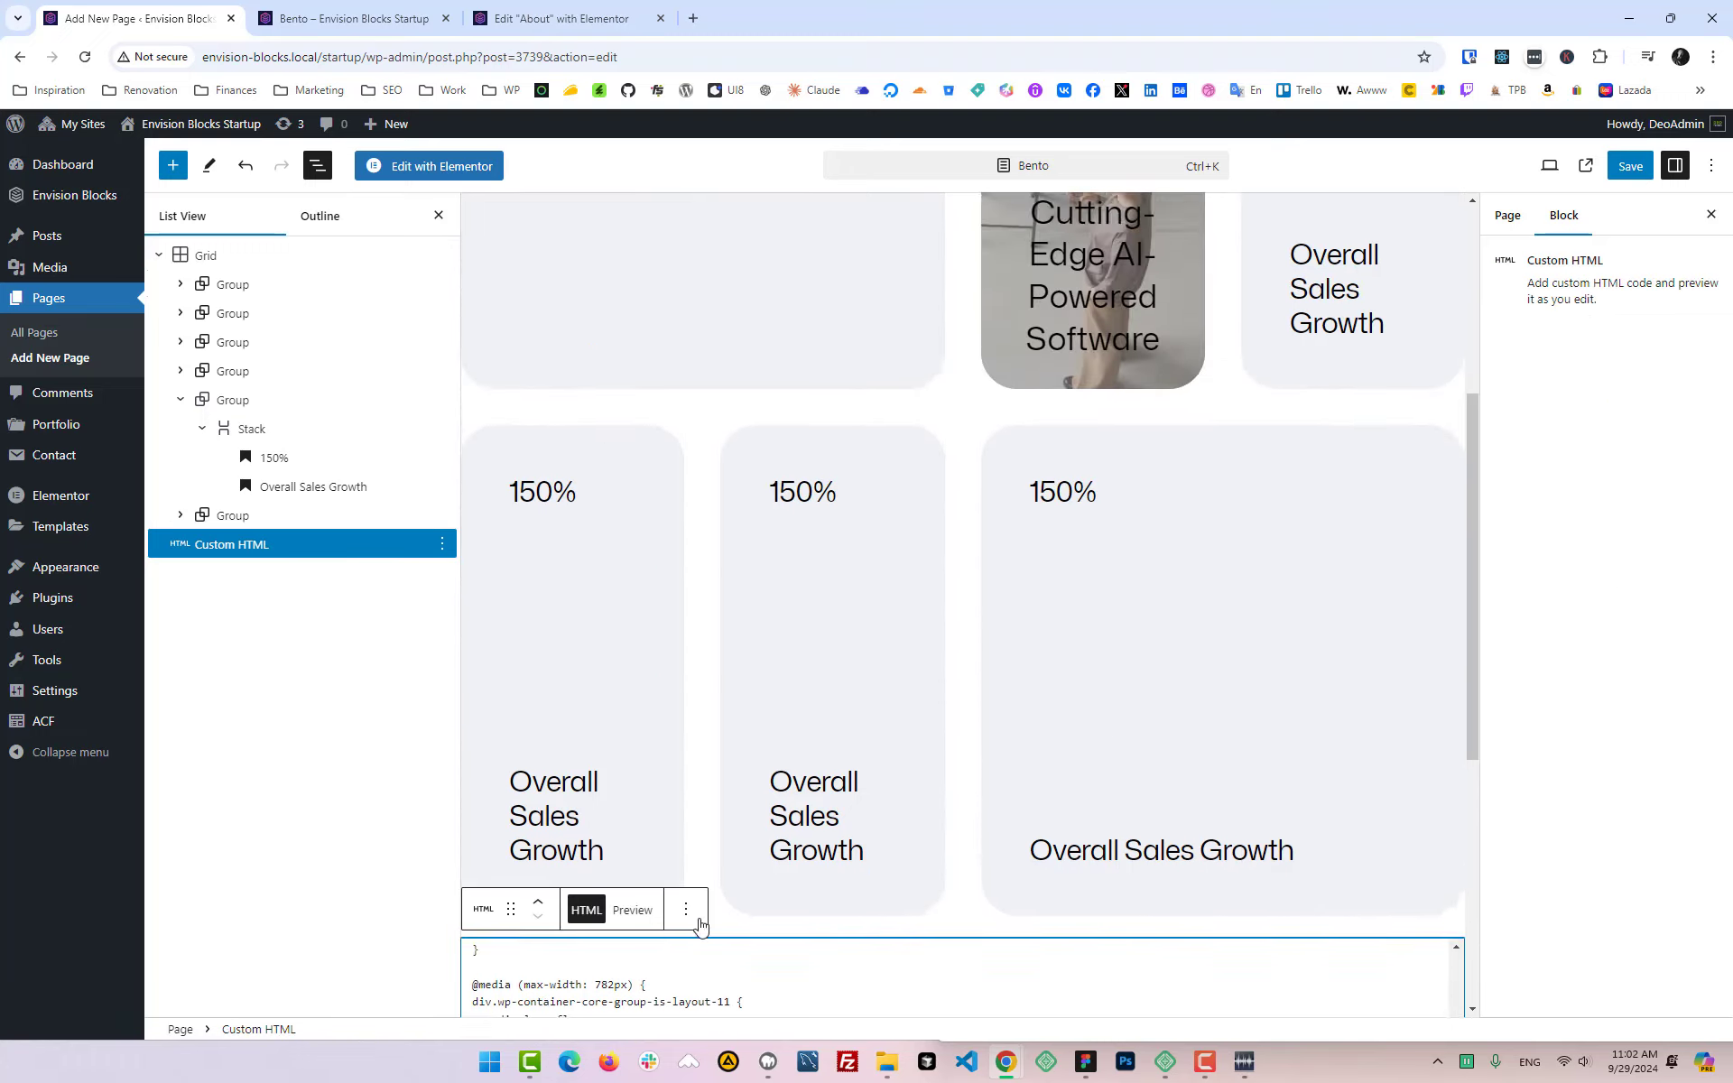
# Step: Compare the open About and Bento pages, and review the Bento page's cards and Custom HTML block in the block editor
pyautogui.click(604, 9)
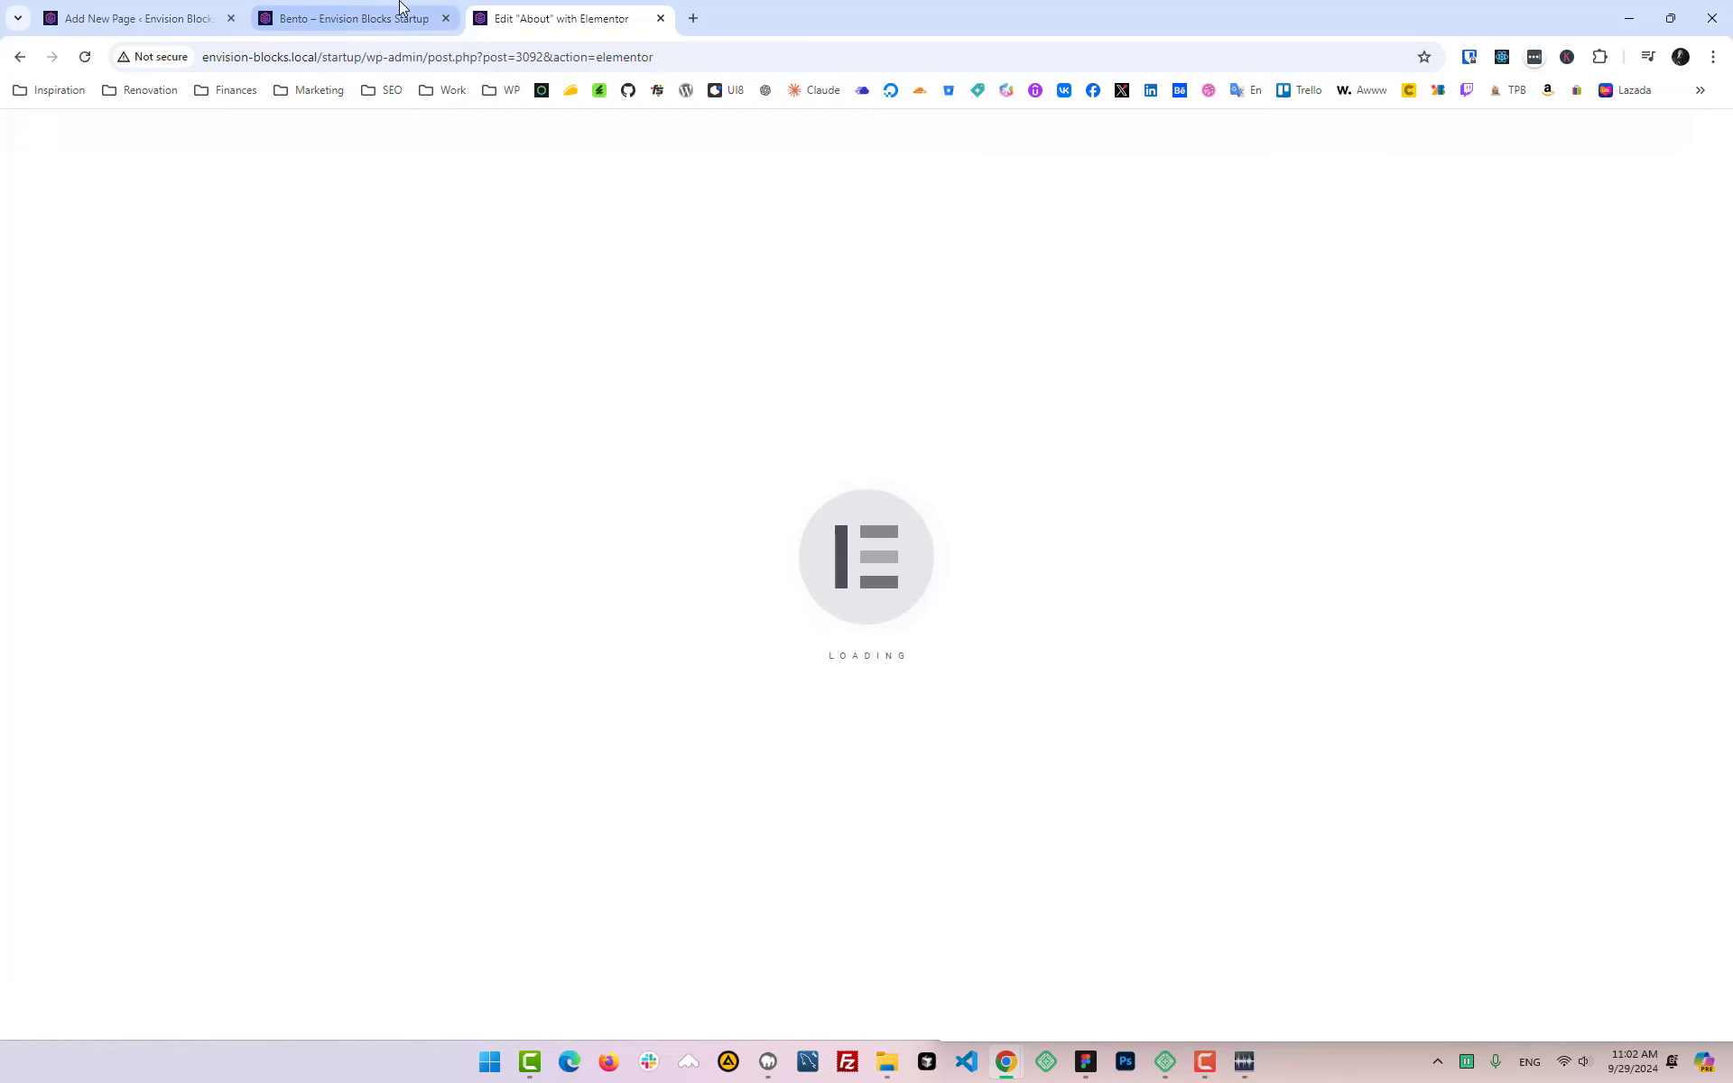
pyautogui.click(366, 11)
pyautogui.click(521, 11)
pyautogui.click(146, 7)
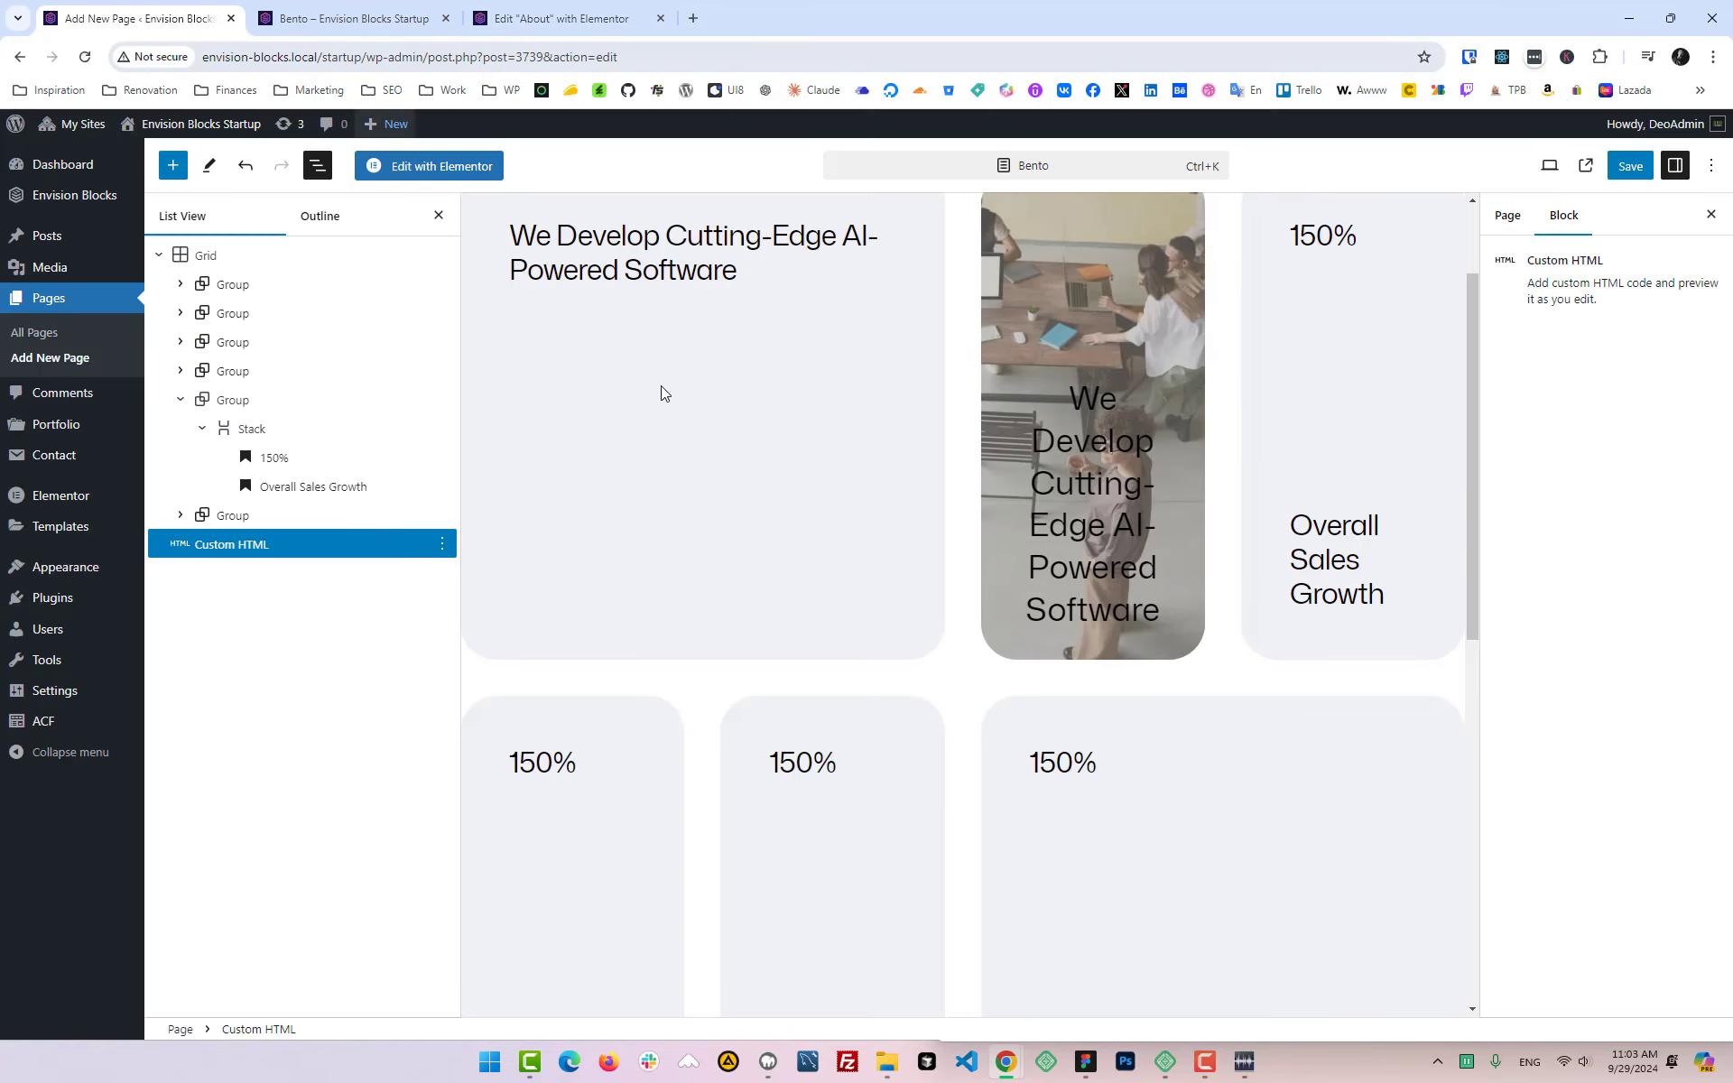
pyautogui.scroll(-6, 854, 475)
pyautogui.scroll(-2, 687, 740)
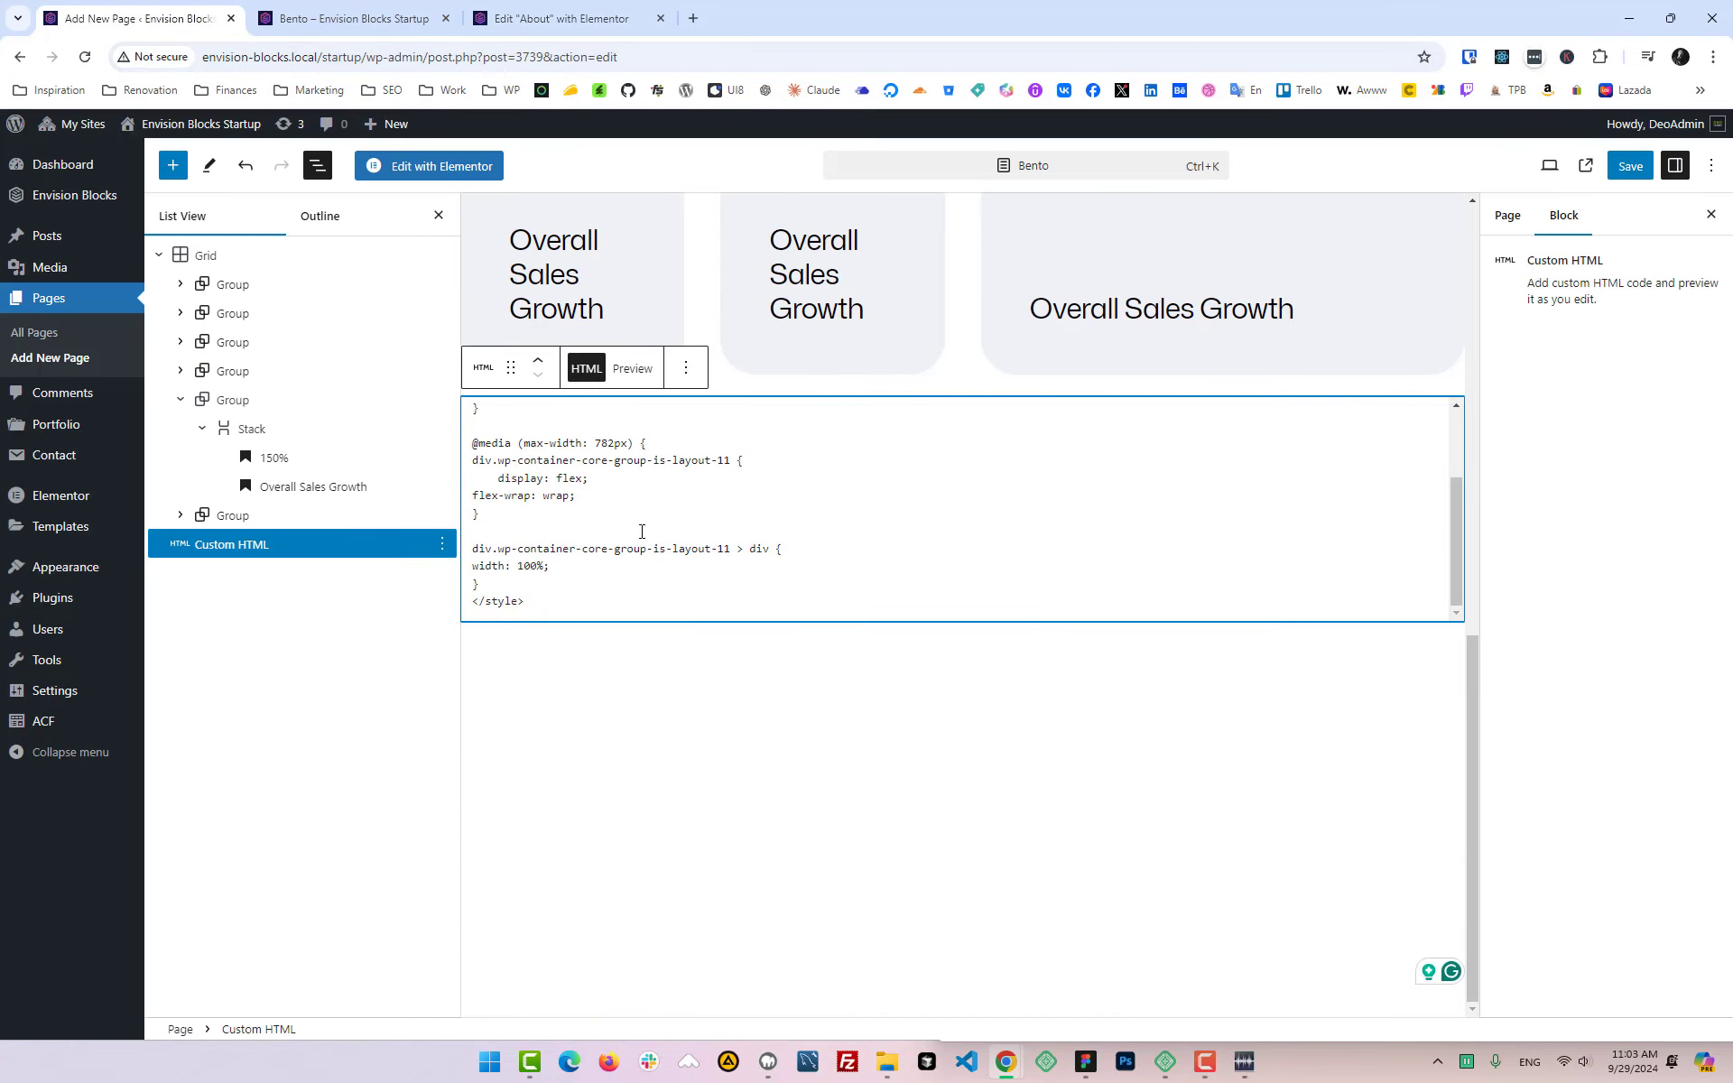
pyautogui.scroll(9, 639, 523)
pyautogui.scroll(3, 719, 373)
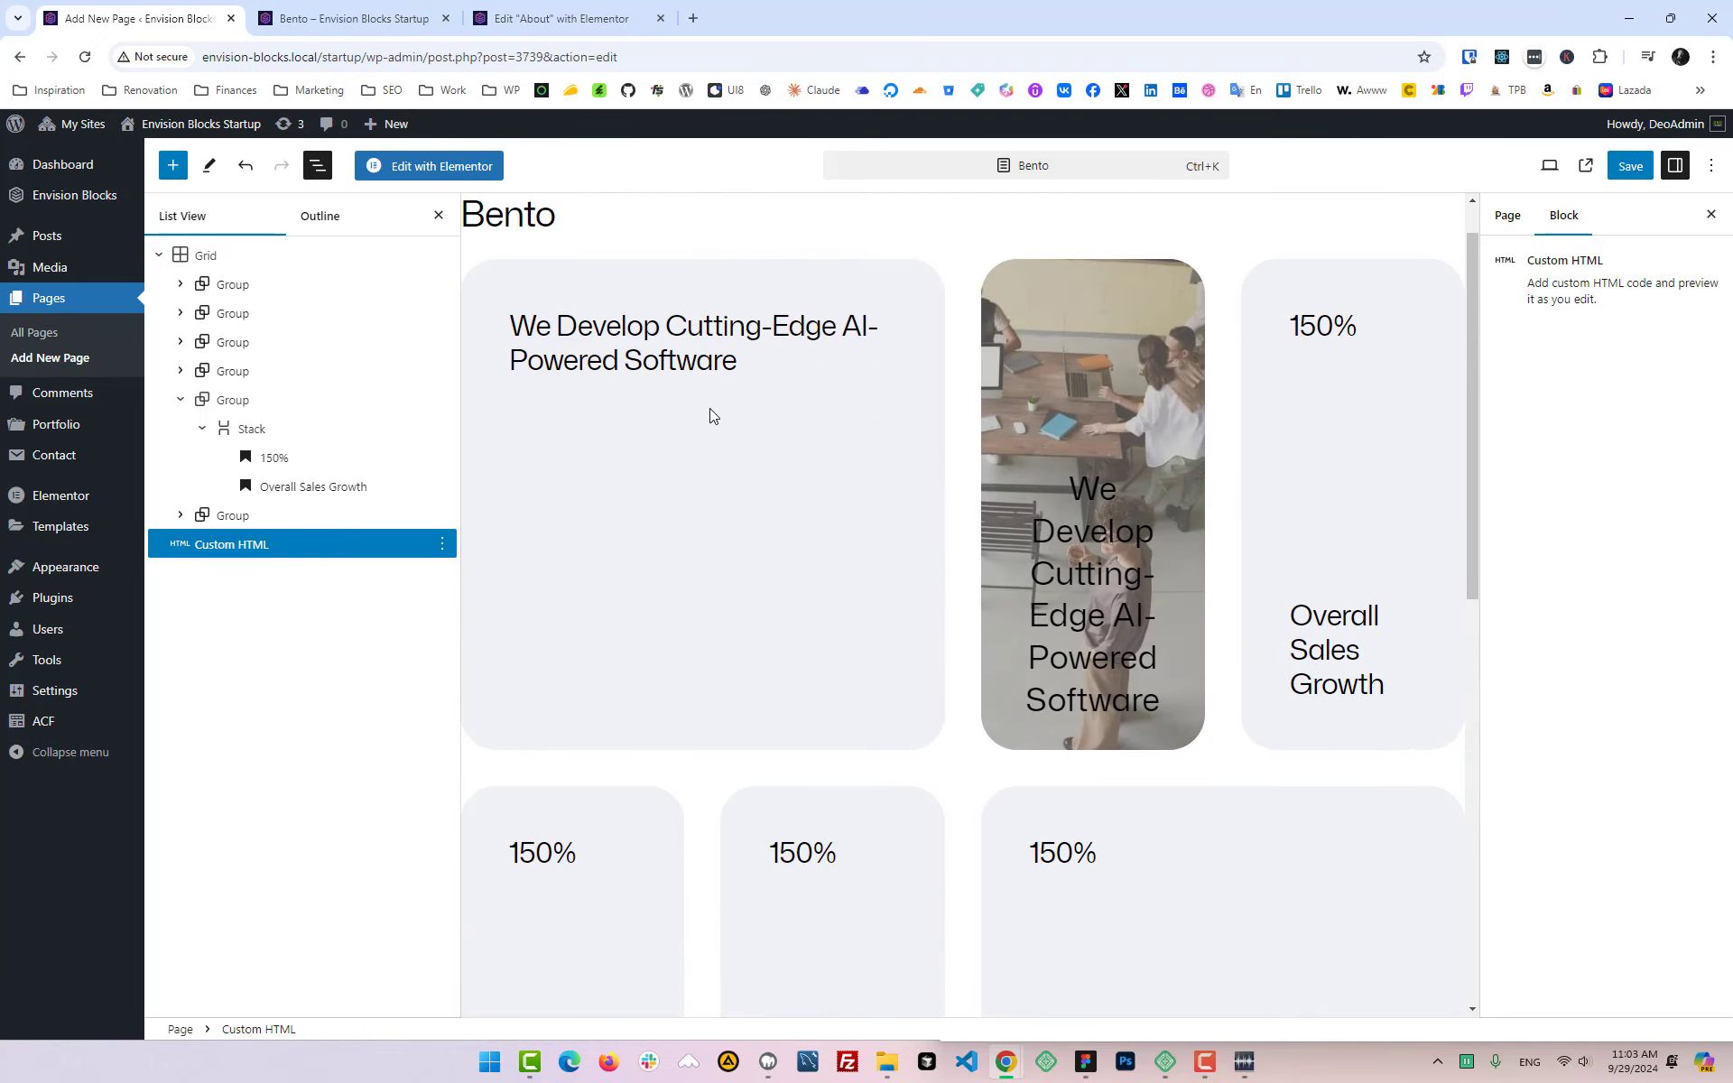
# Step: Open the first card Group's style settings at the column span and row span controls
pyautogui.click(658, 391)
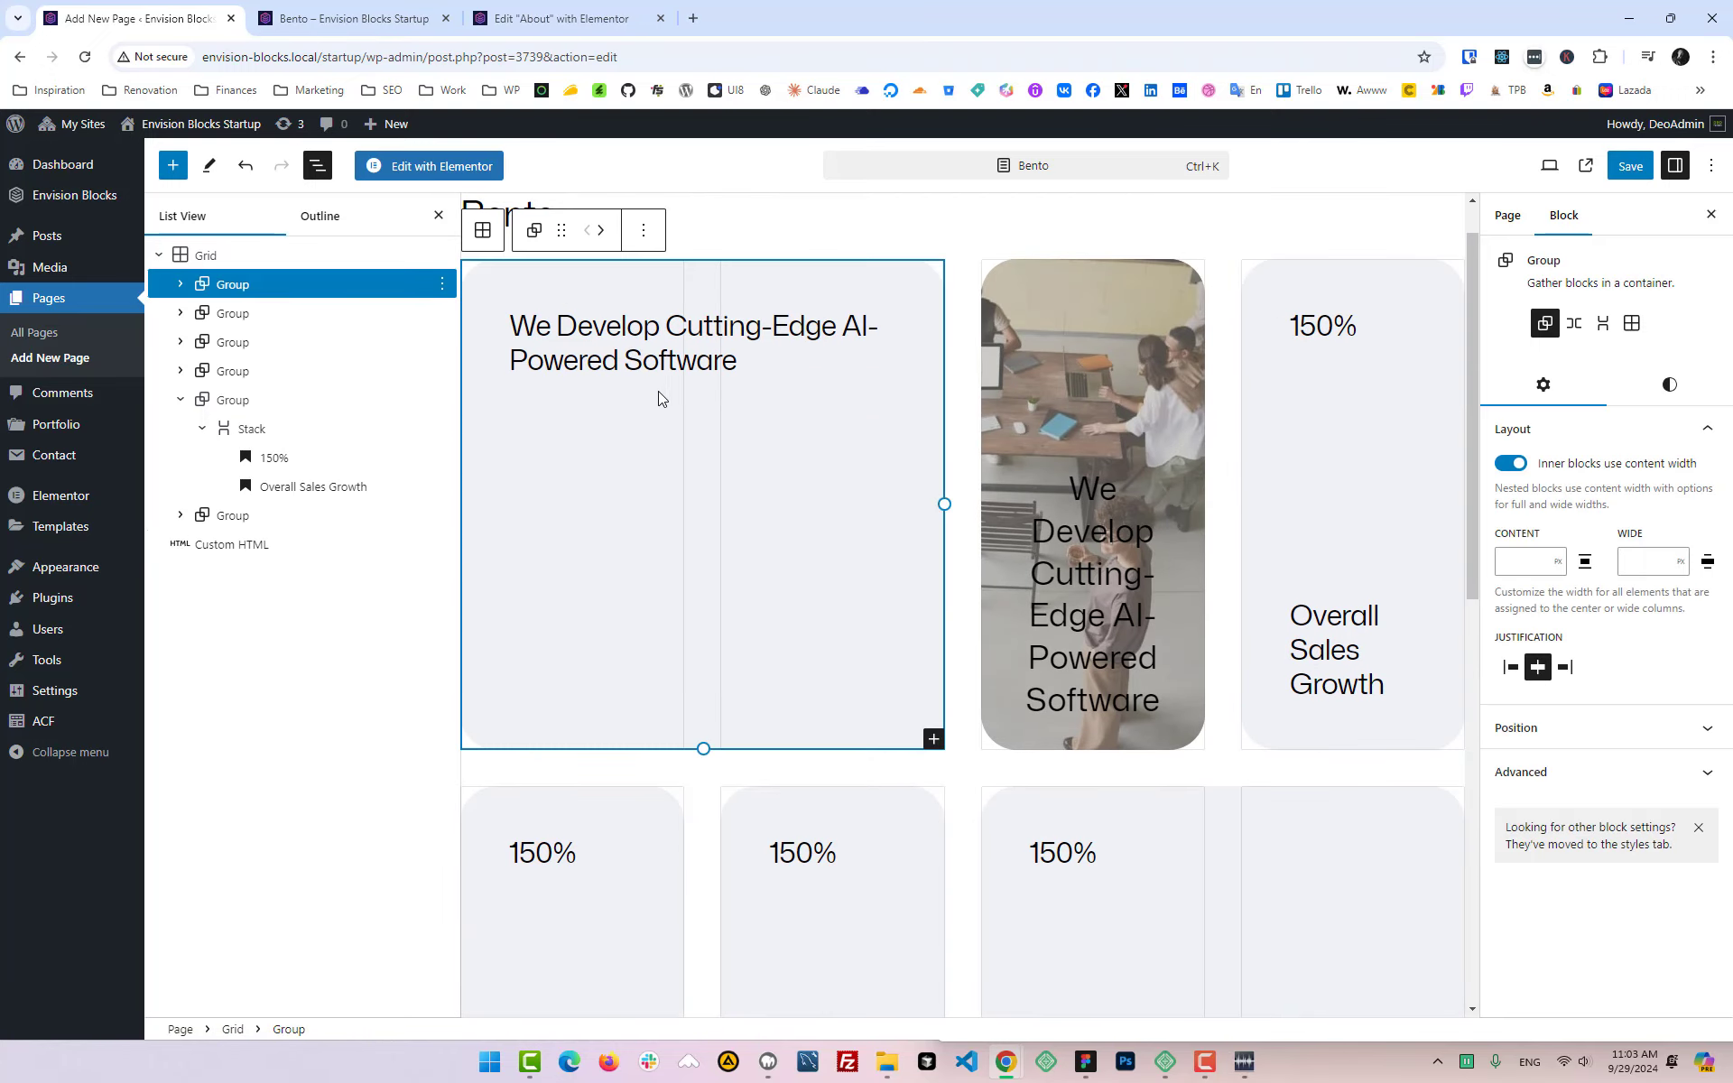
pyautogui.click(1669, 384)
pyautogui.scroll(-2, 1556, 833)
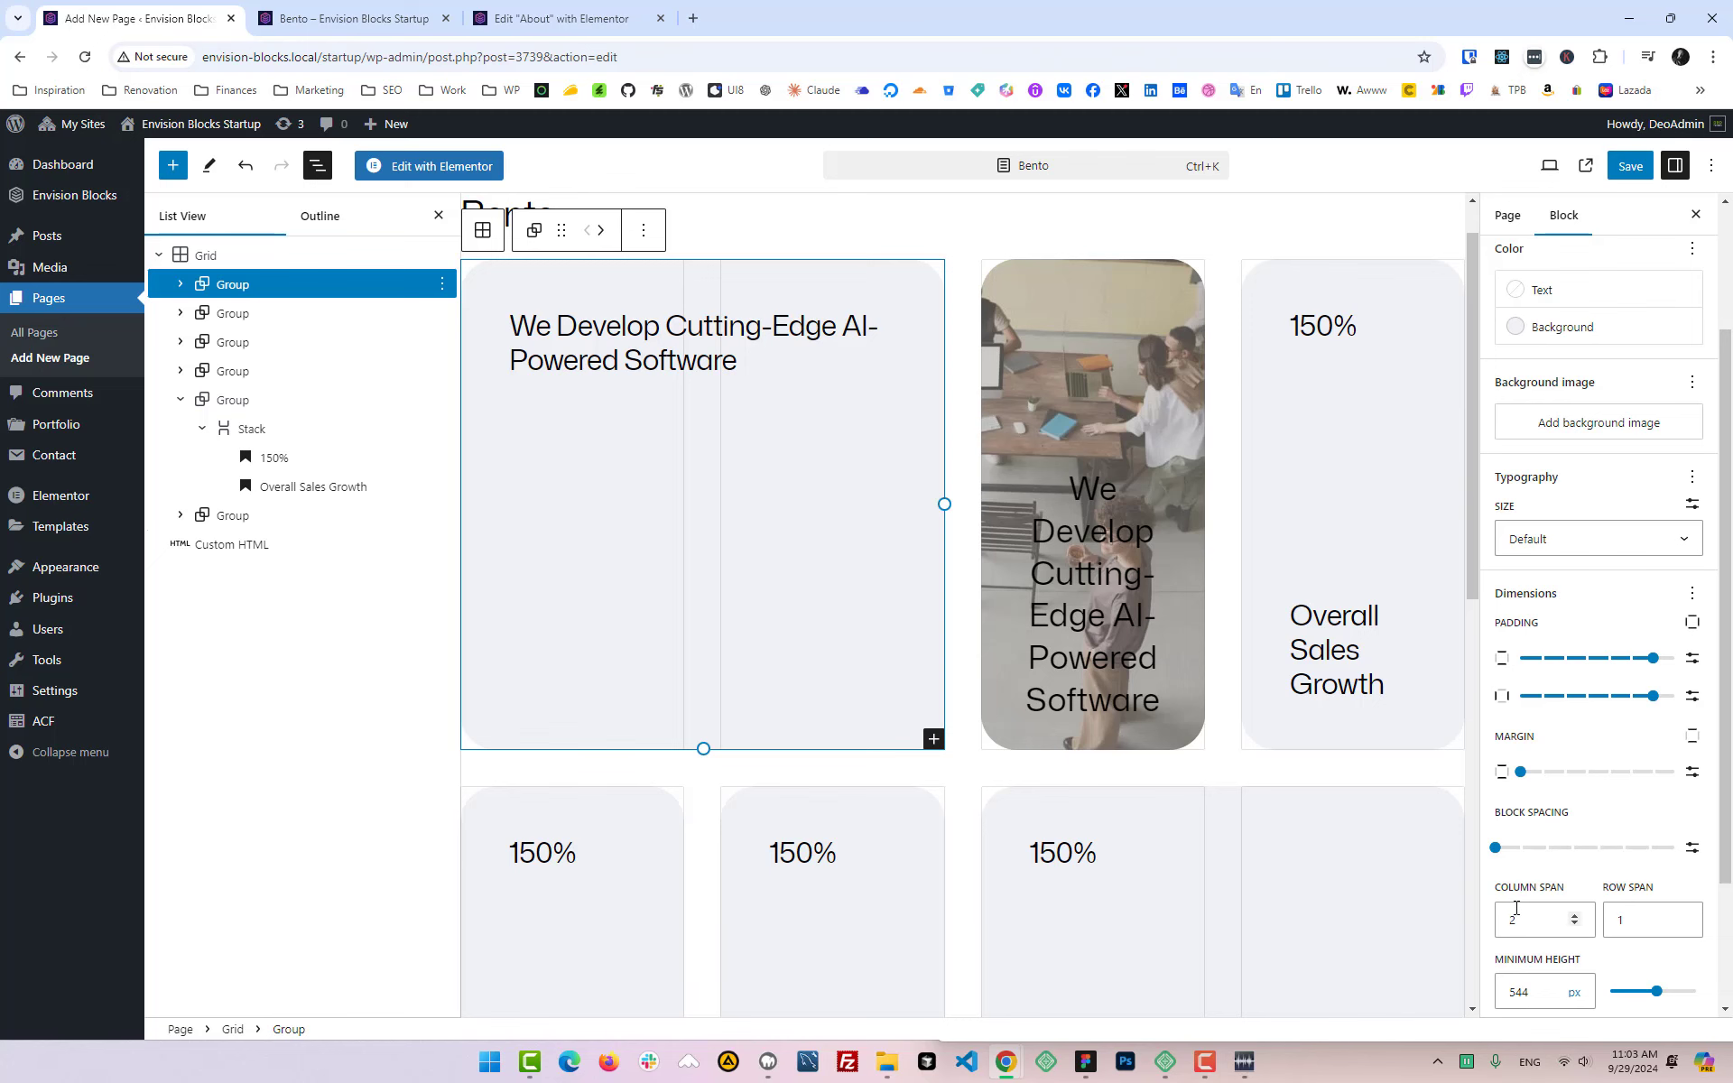
# Step: Switch to the About page in Elementor and inspect the parent Grid's column settings for desktop and tablet
pyautogui.click(560, 18)
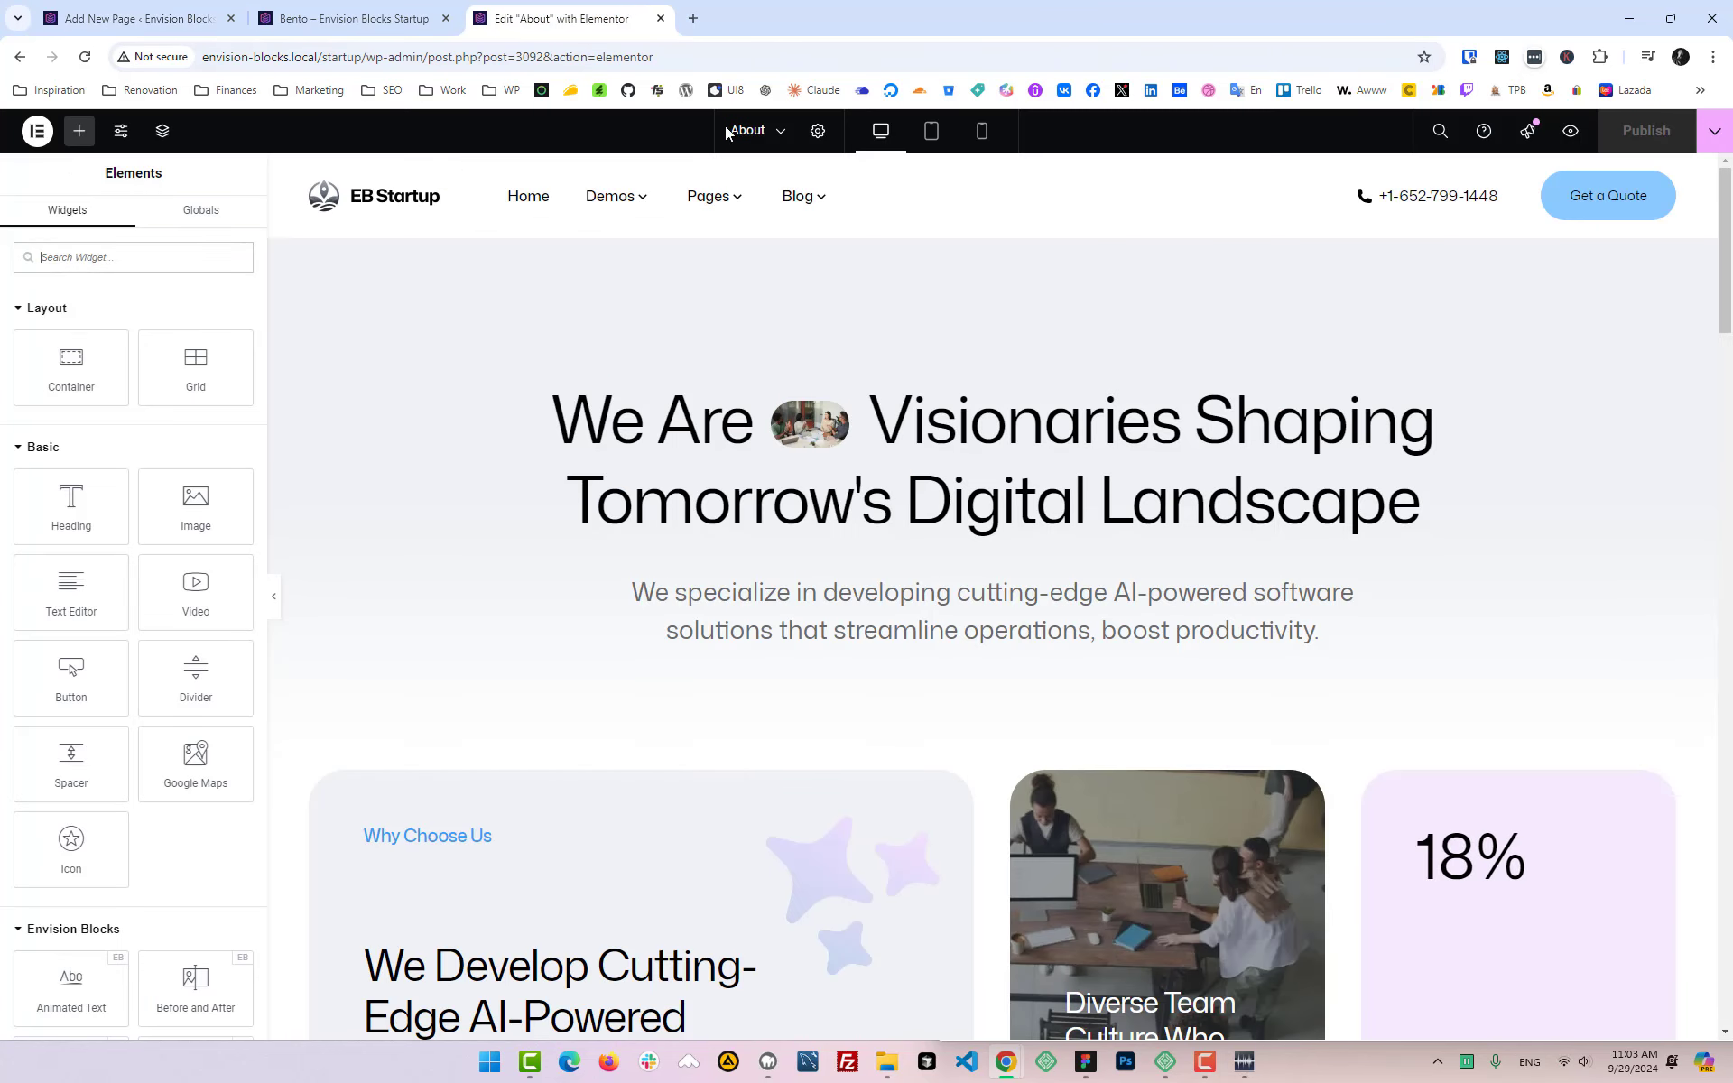
pyautogui.scroll(-5, 339, 426)
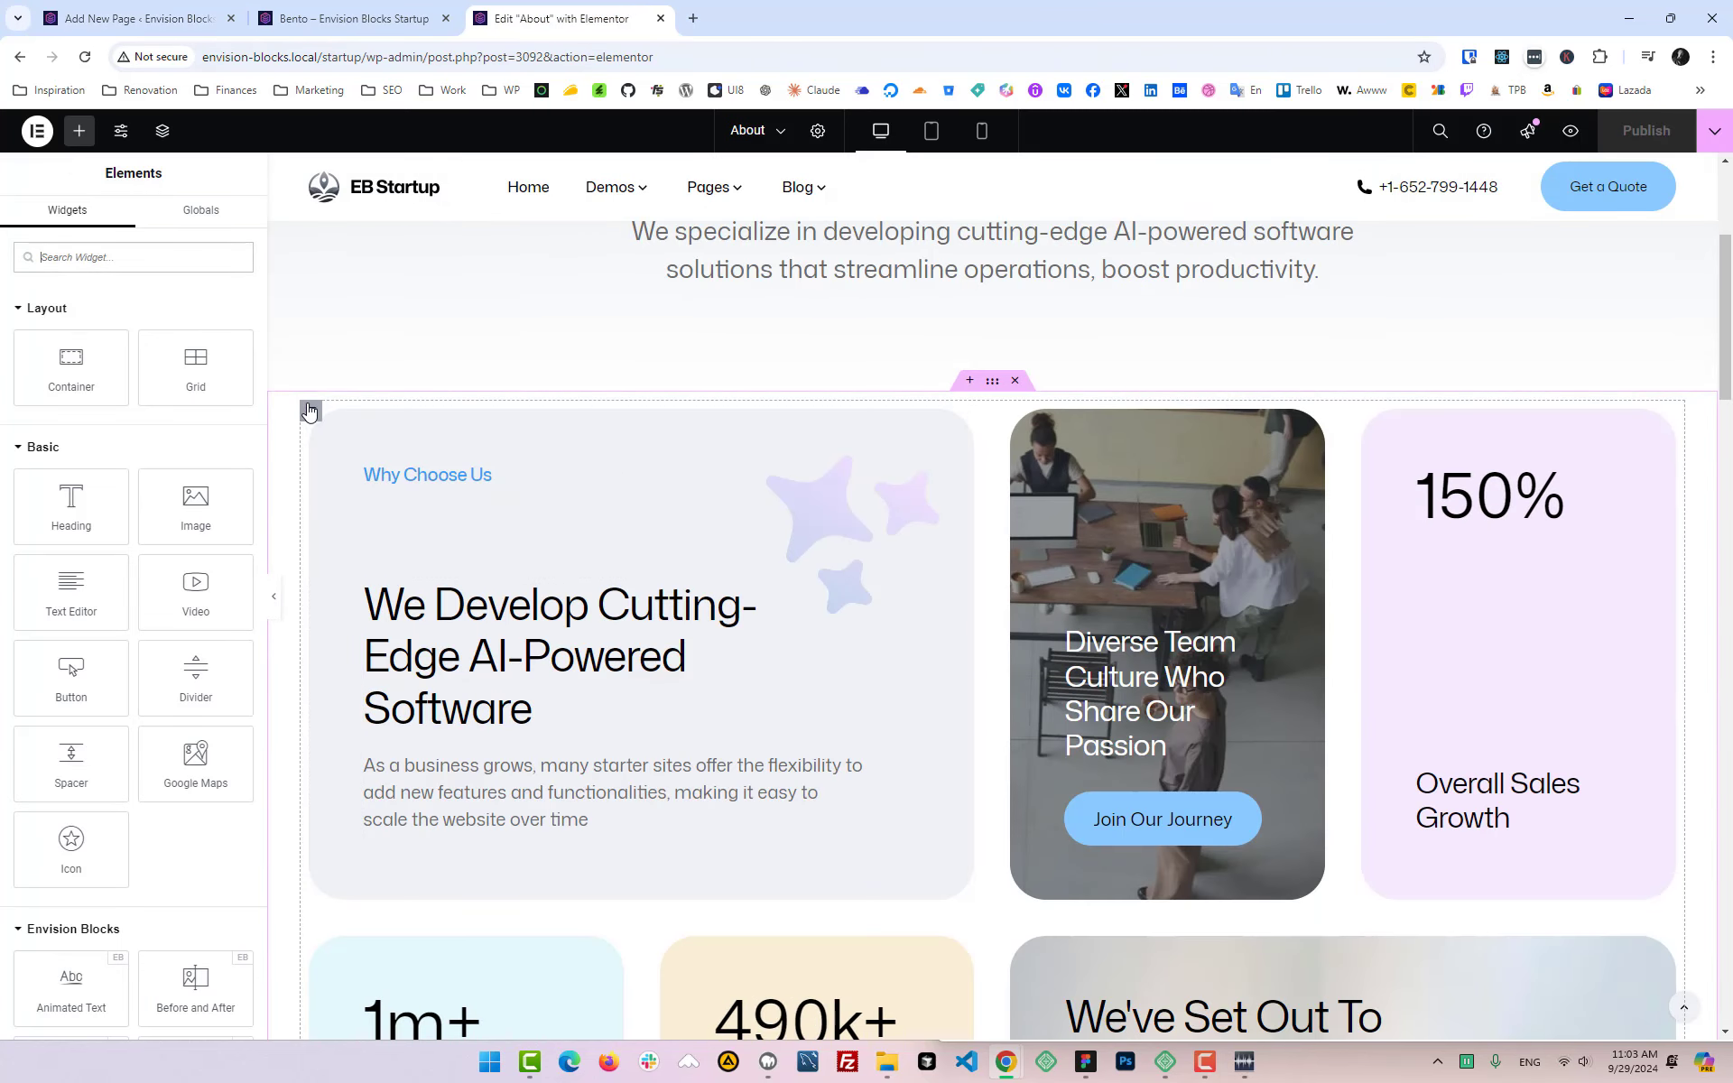
pyautogui.click(311, 411)
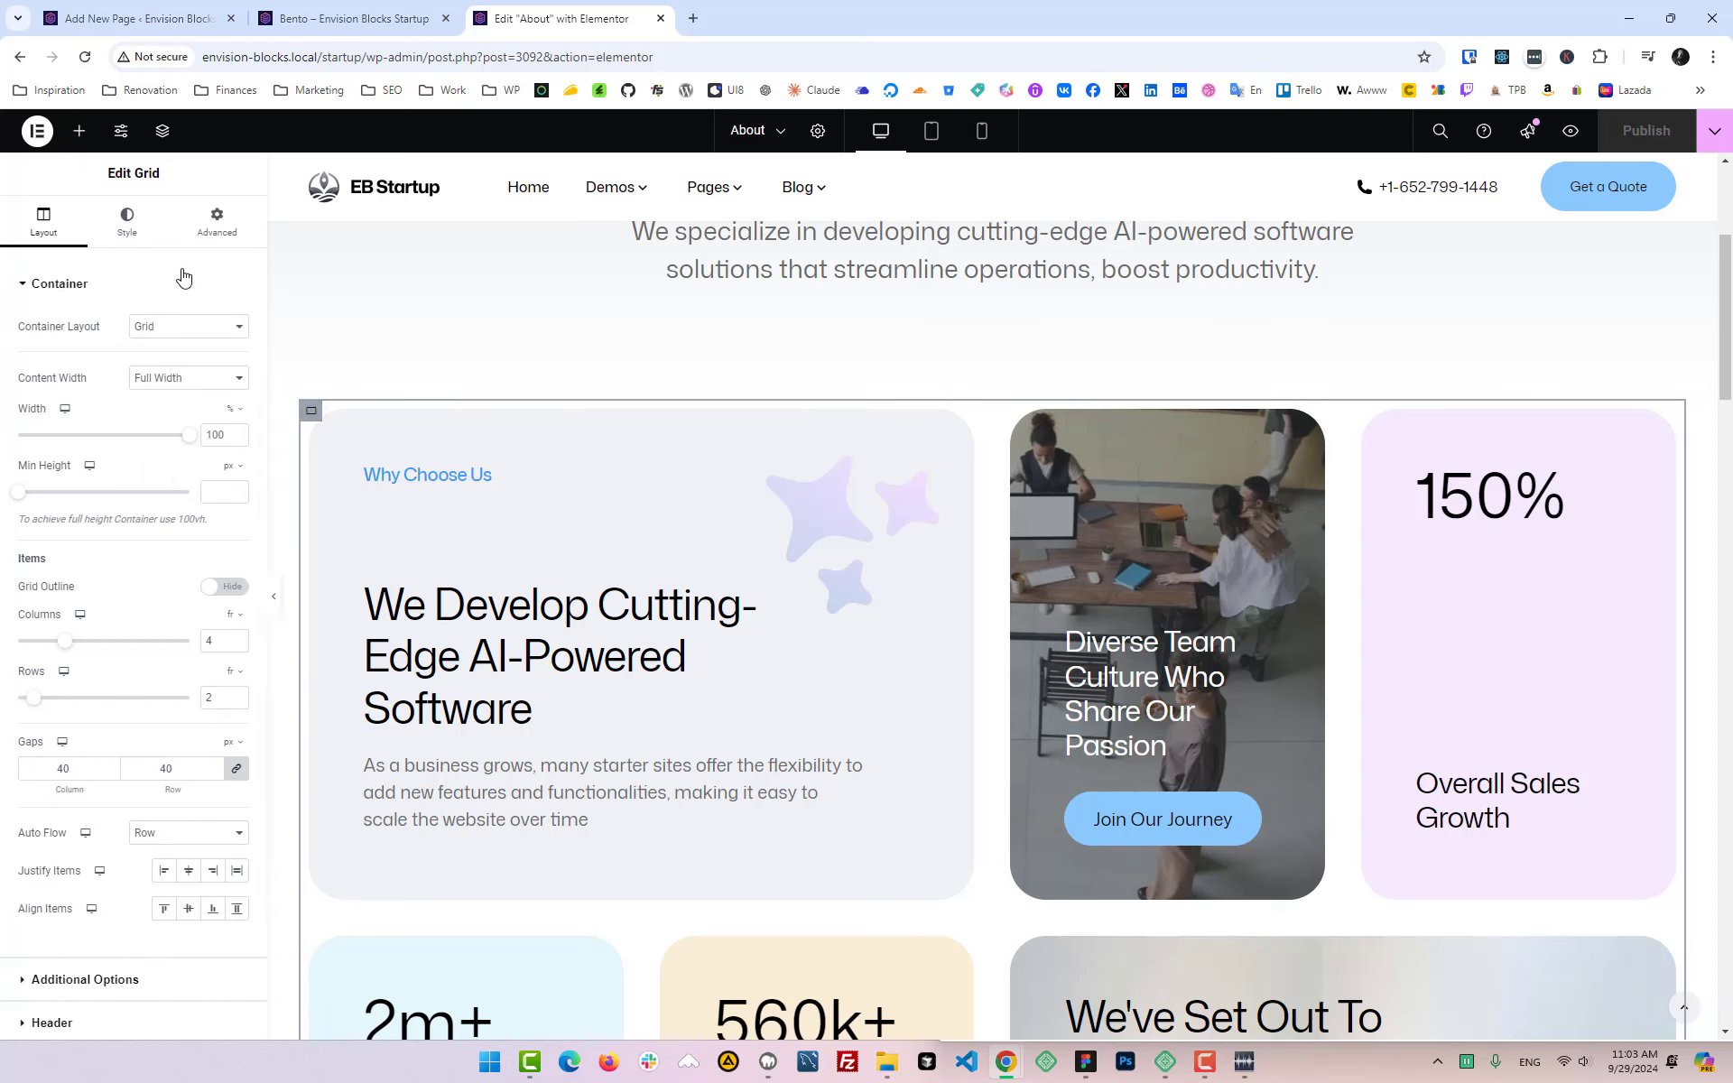
pyautogui.scroll(-2, 142, 587)
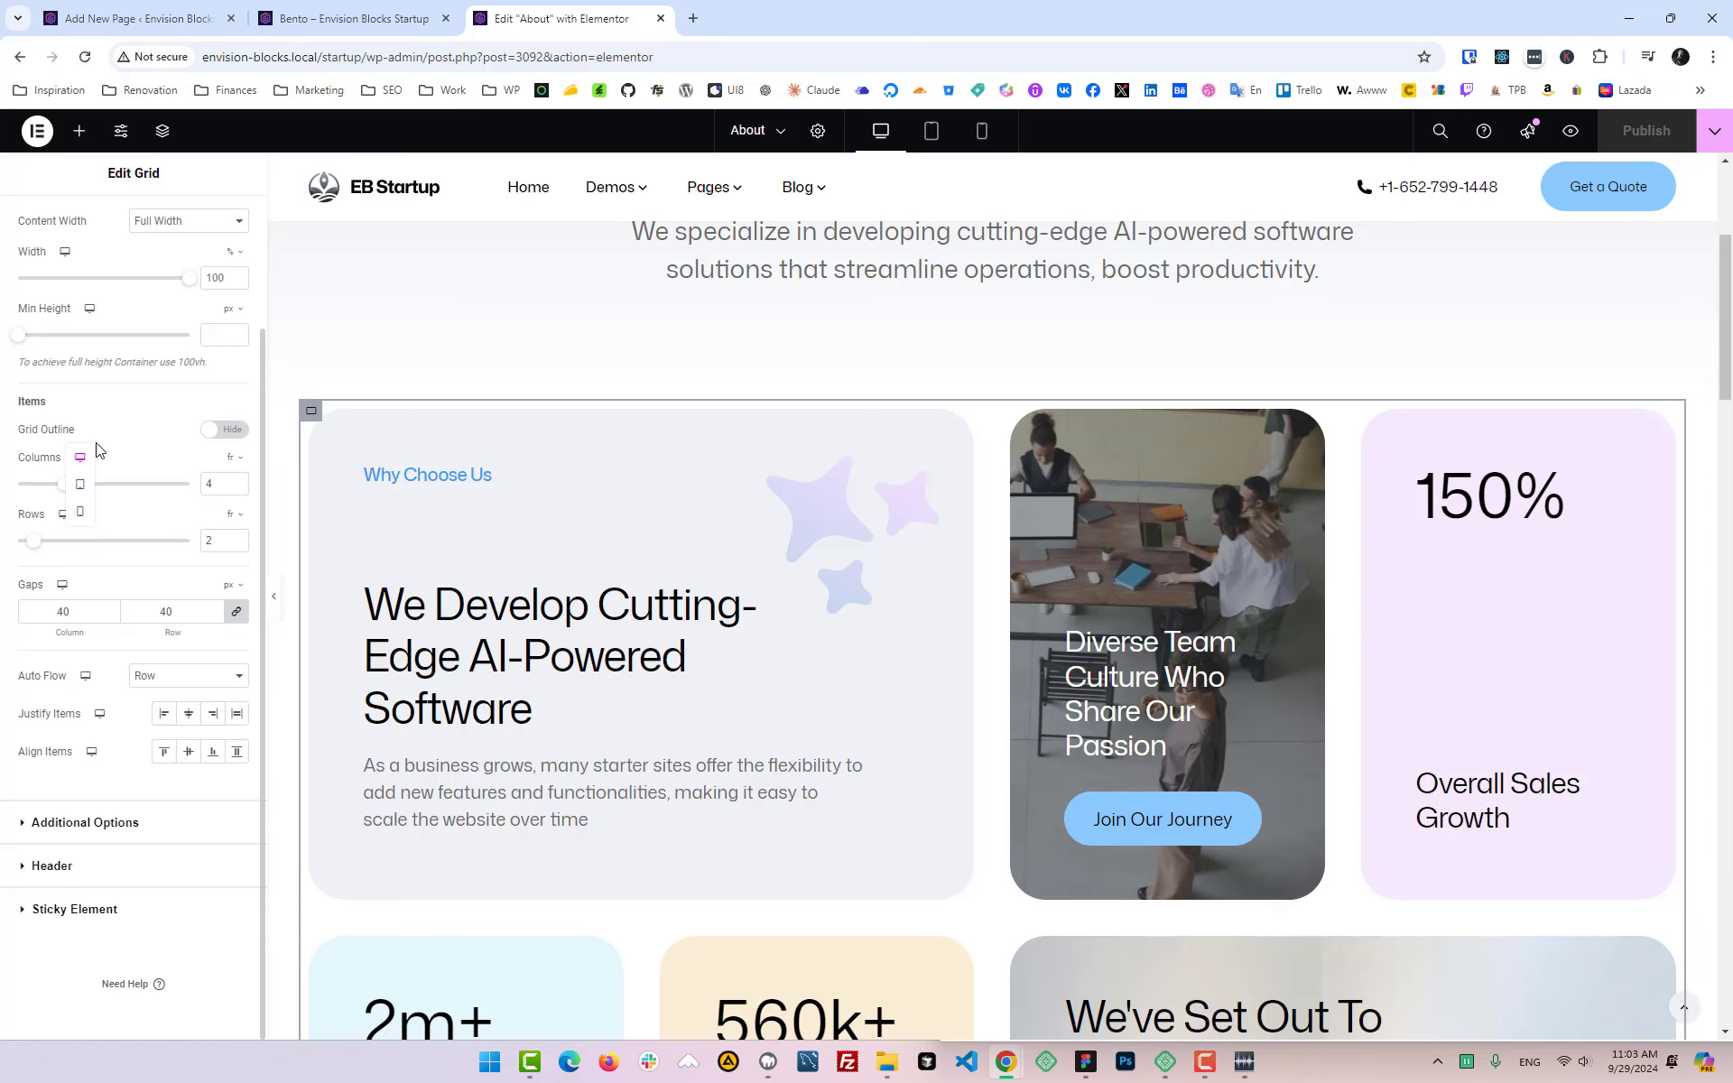
pyautogui.click(82, 486)
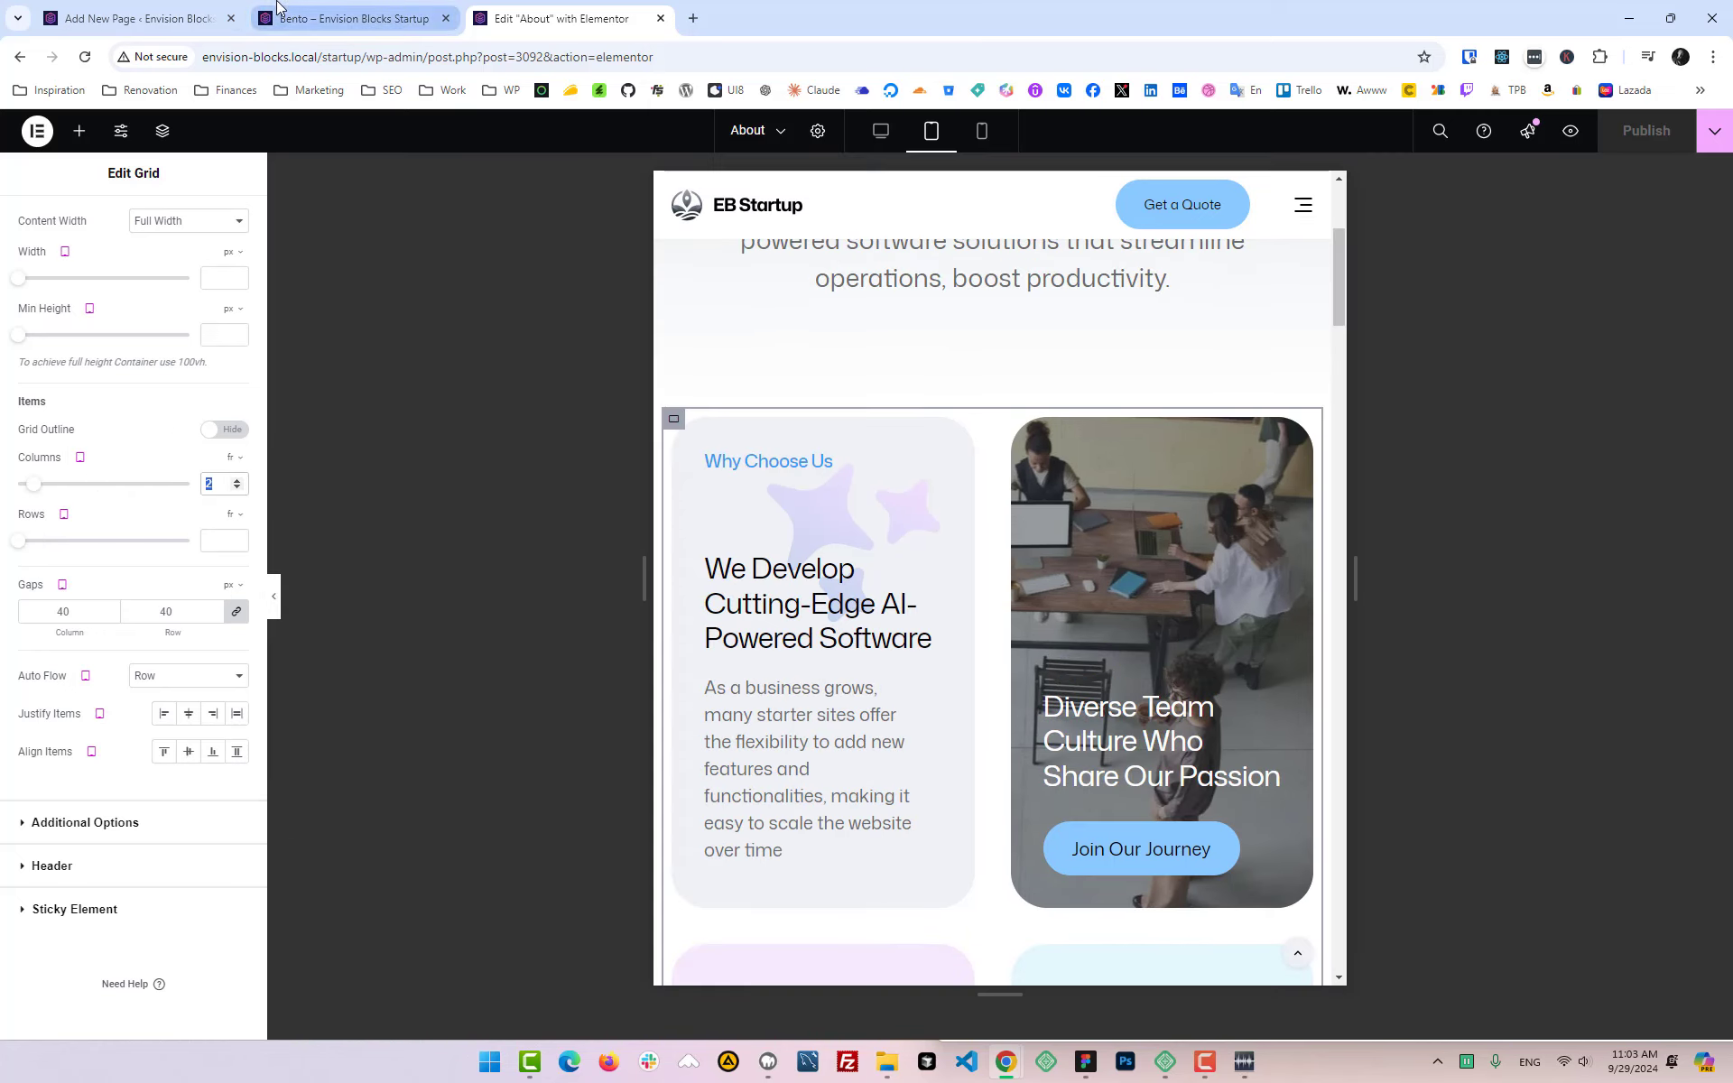
# Step: Return to the Bento page and review the media query rules in its Custom HTML block
pyautogui.click(180, 18)
pyautogui.scroll(-5, 708, 682)
pyautogui.scroll(-3, 727, 702)
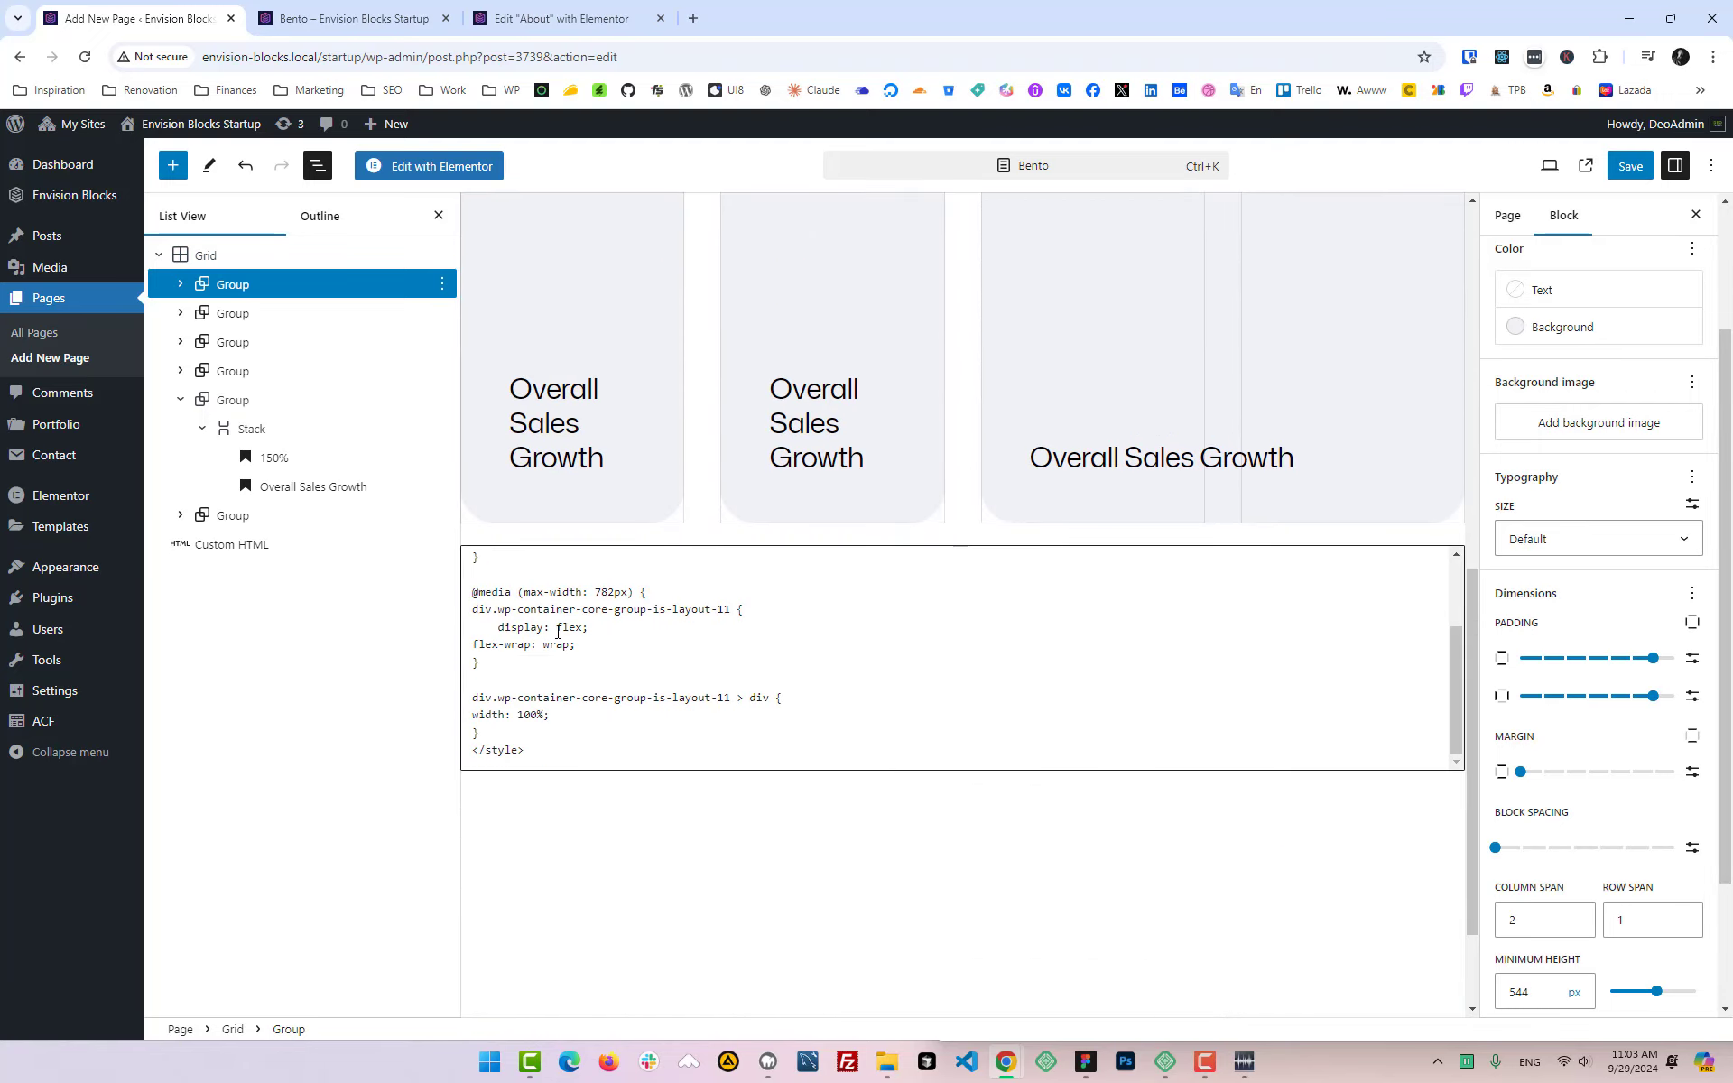
pyautogui.scroll(-2, 552, 621)
pyautogui.scroll(6, 577, 632)
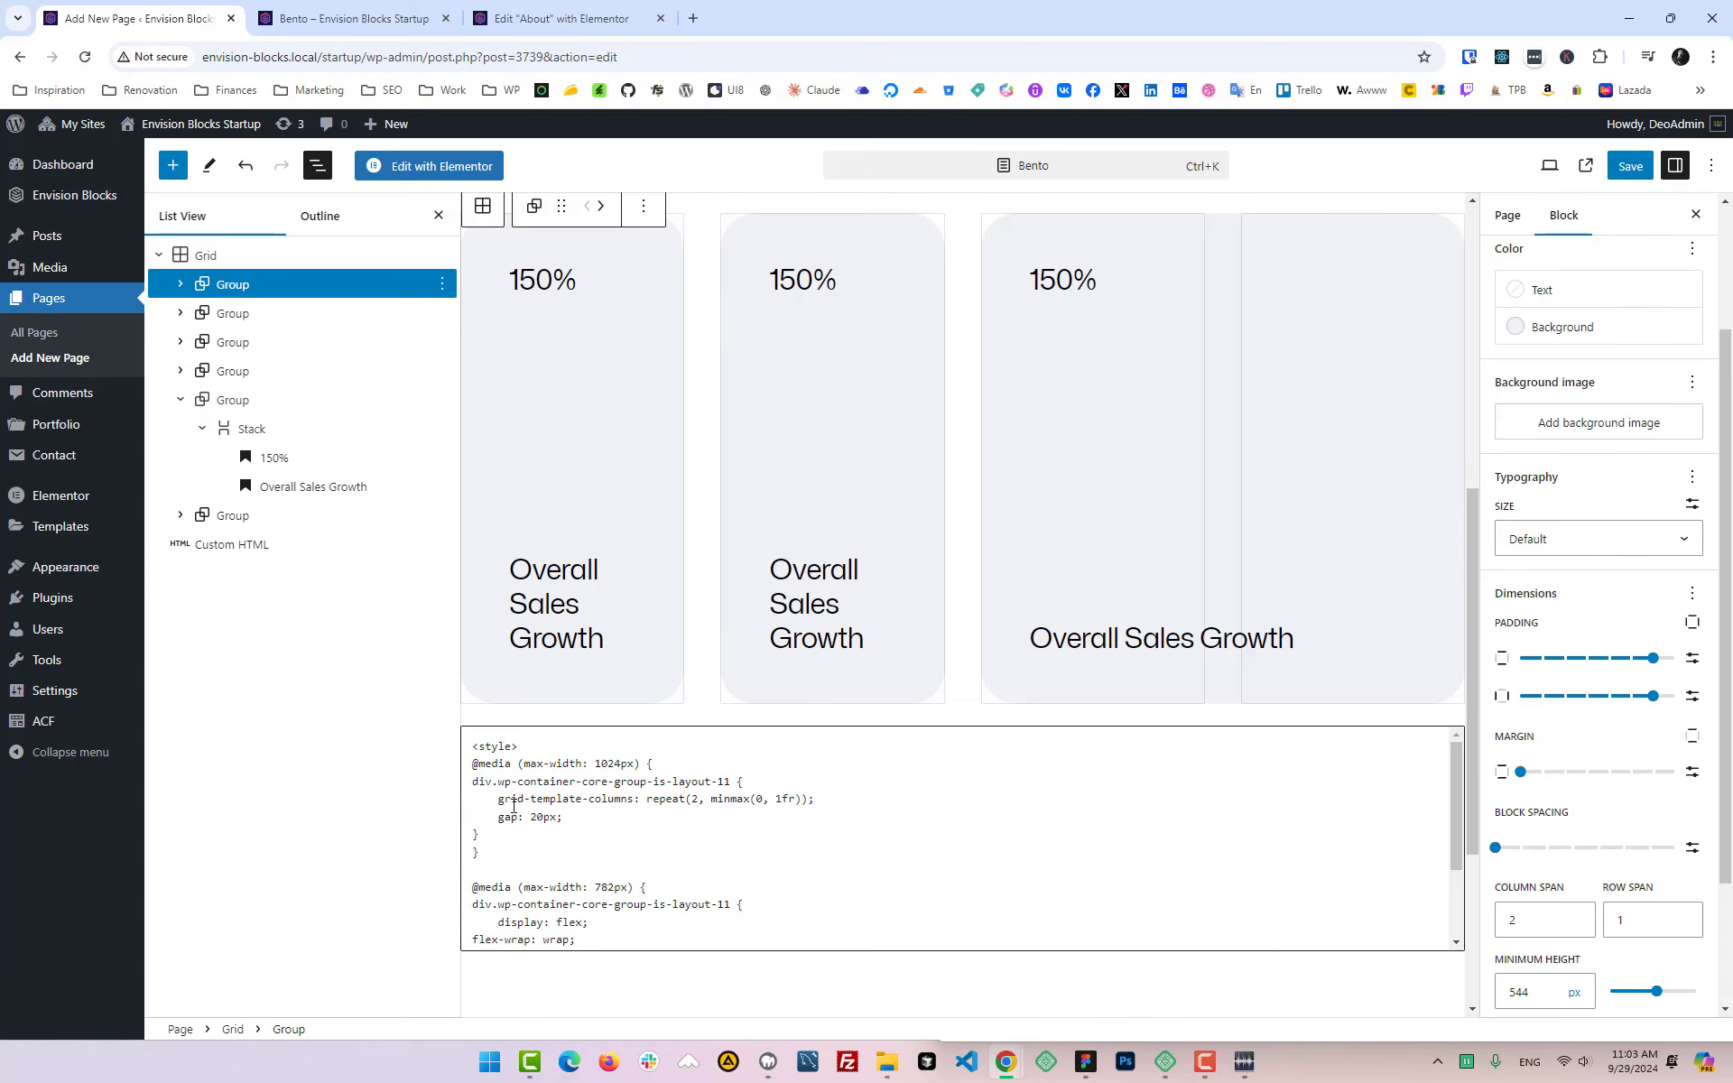
# Step: Try 20 px column and row gaps on the About page's Elementor Grid for tablet, and restore them to 40 px
pyautogui.click(501, 13)
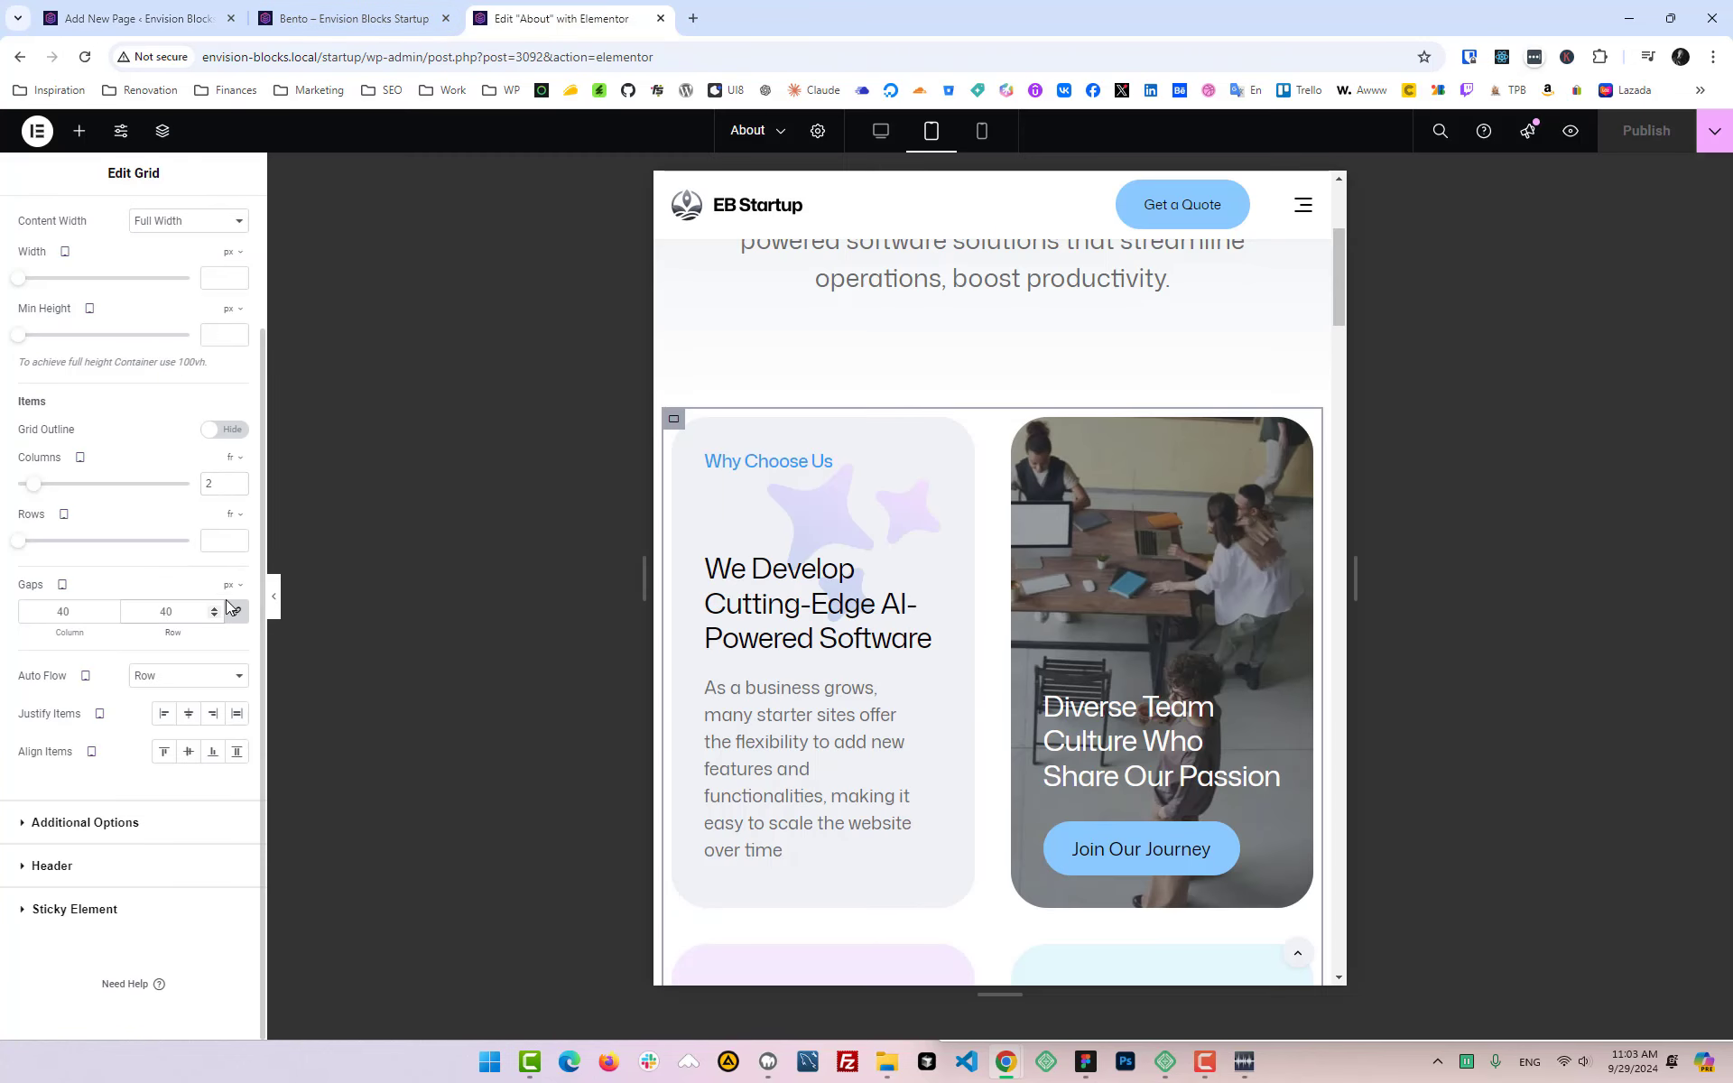
pyautogui.hotkey('ctrl', 'a')
pyautogui.write('20')
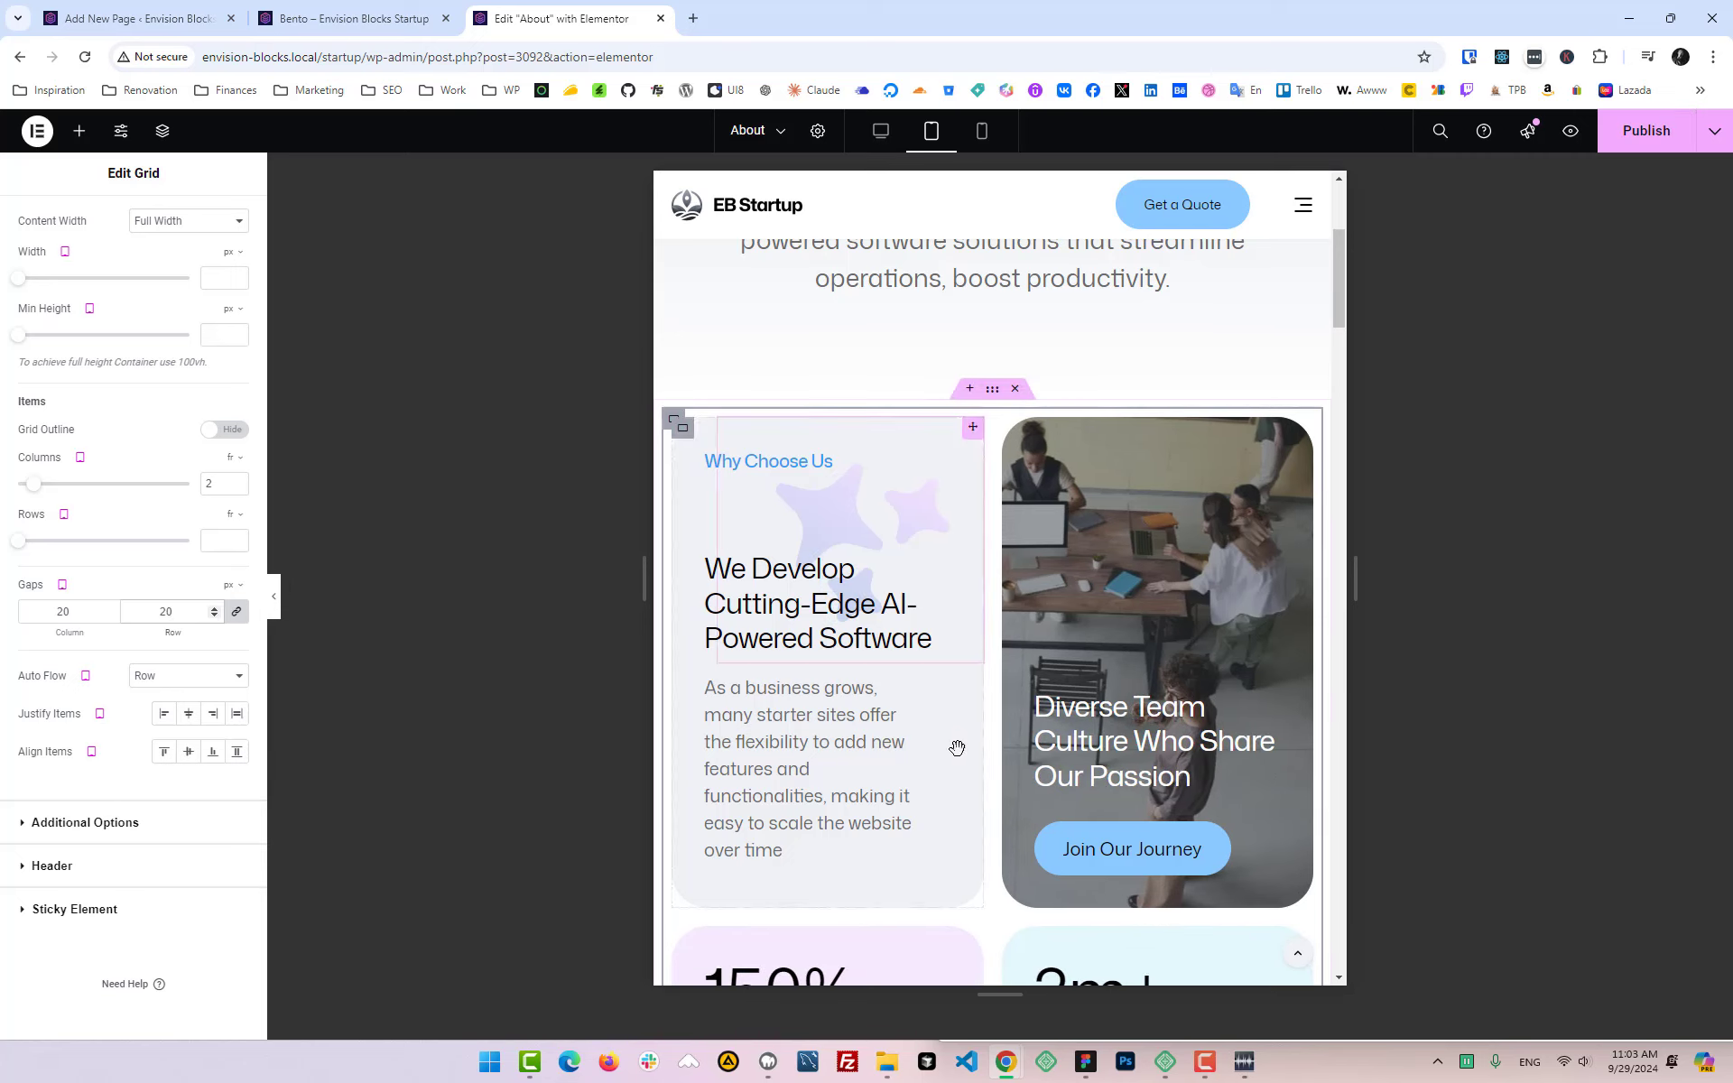
pyautogui.write('40')
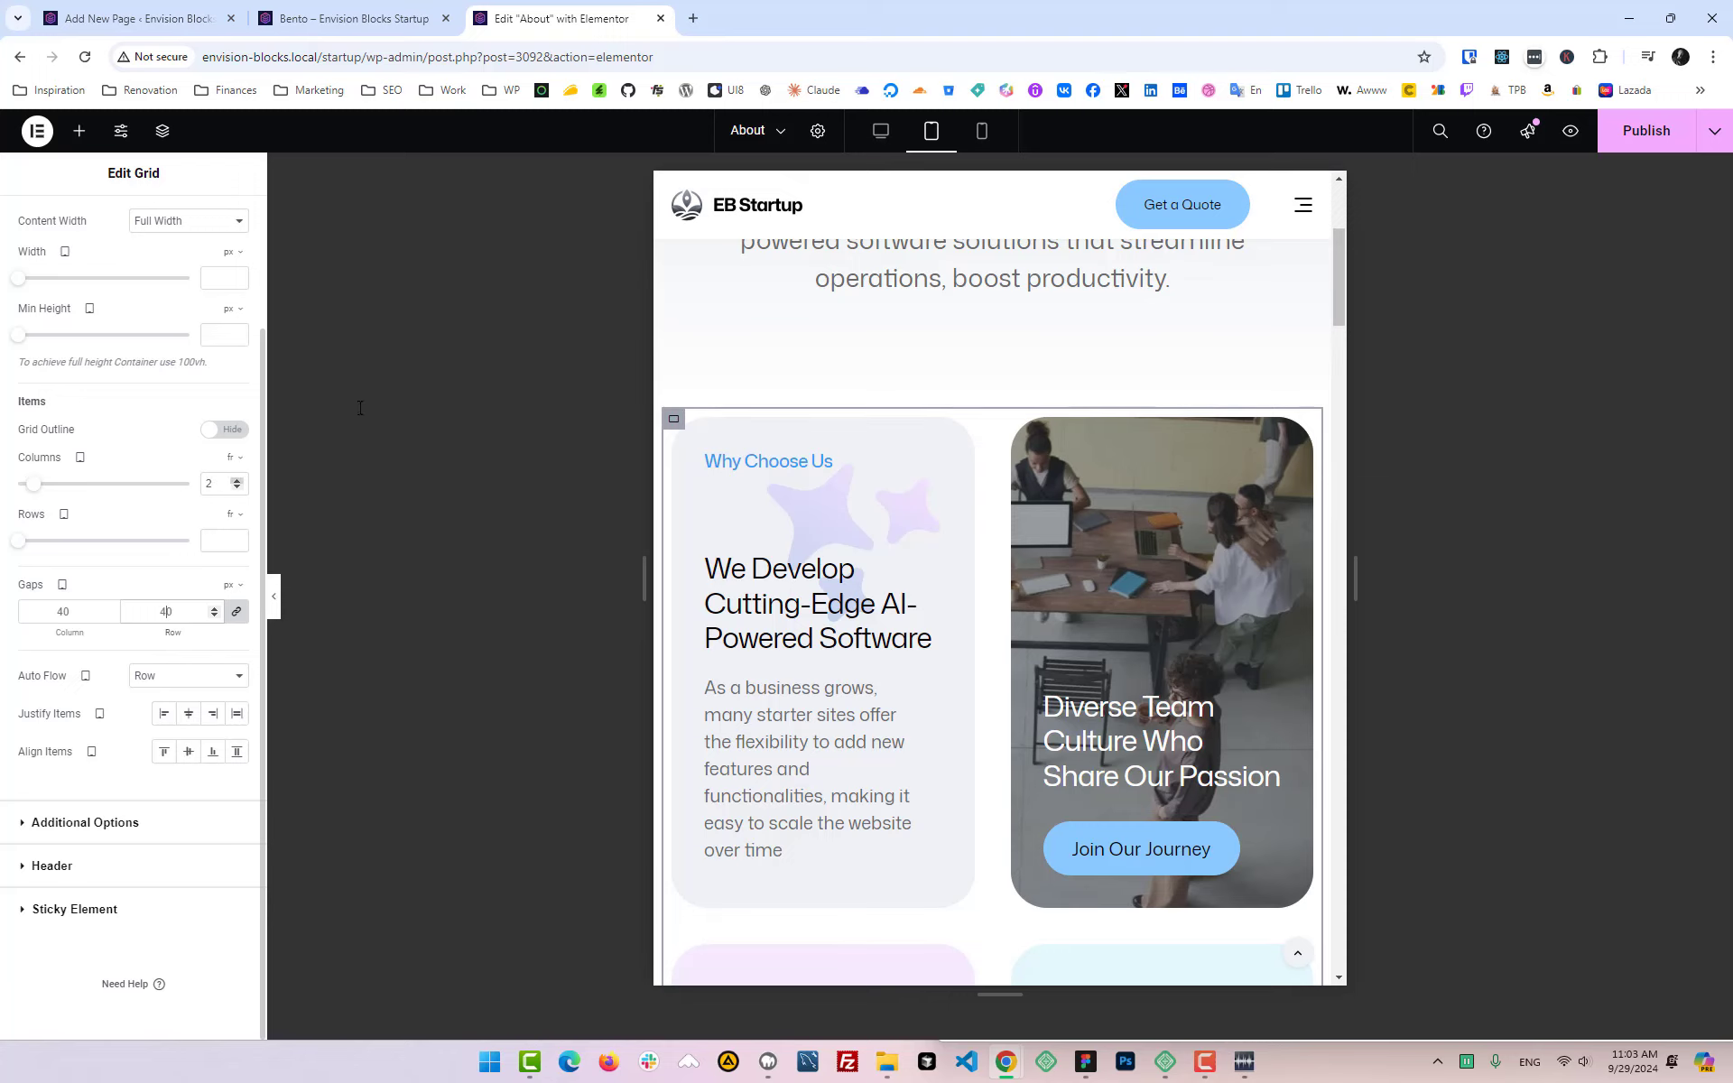
# Step: Check the Elementor Grid's column setting for Mobile Portrait and return to the desktop view
pyautogui.moveTo(80, 457)
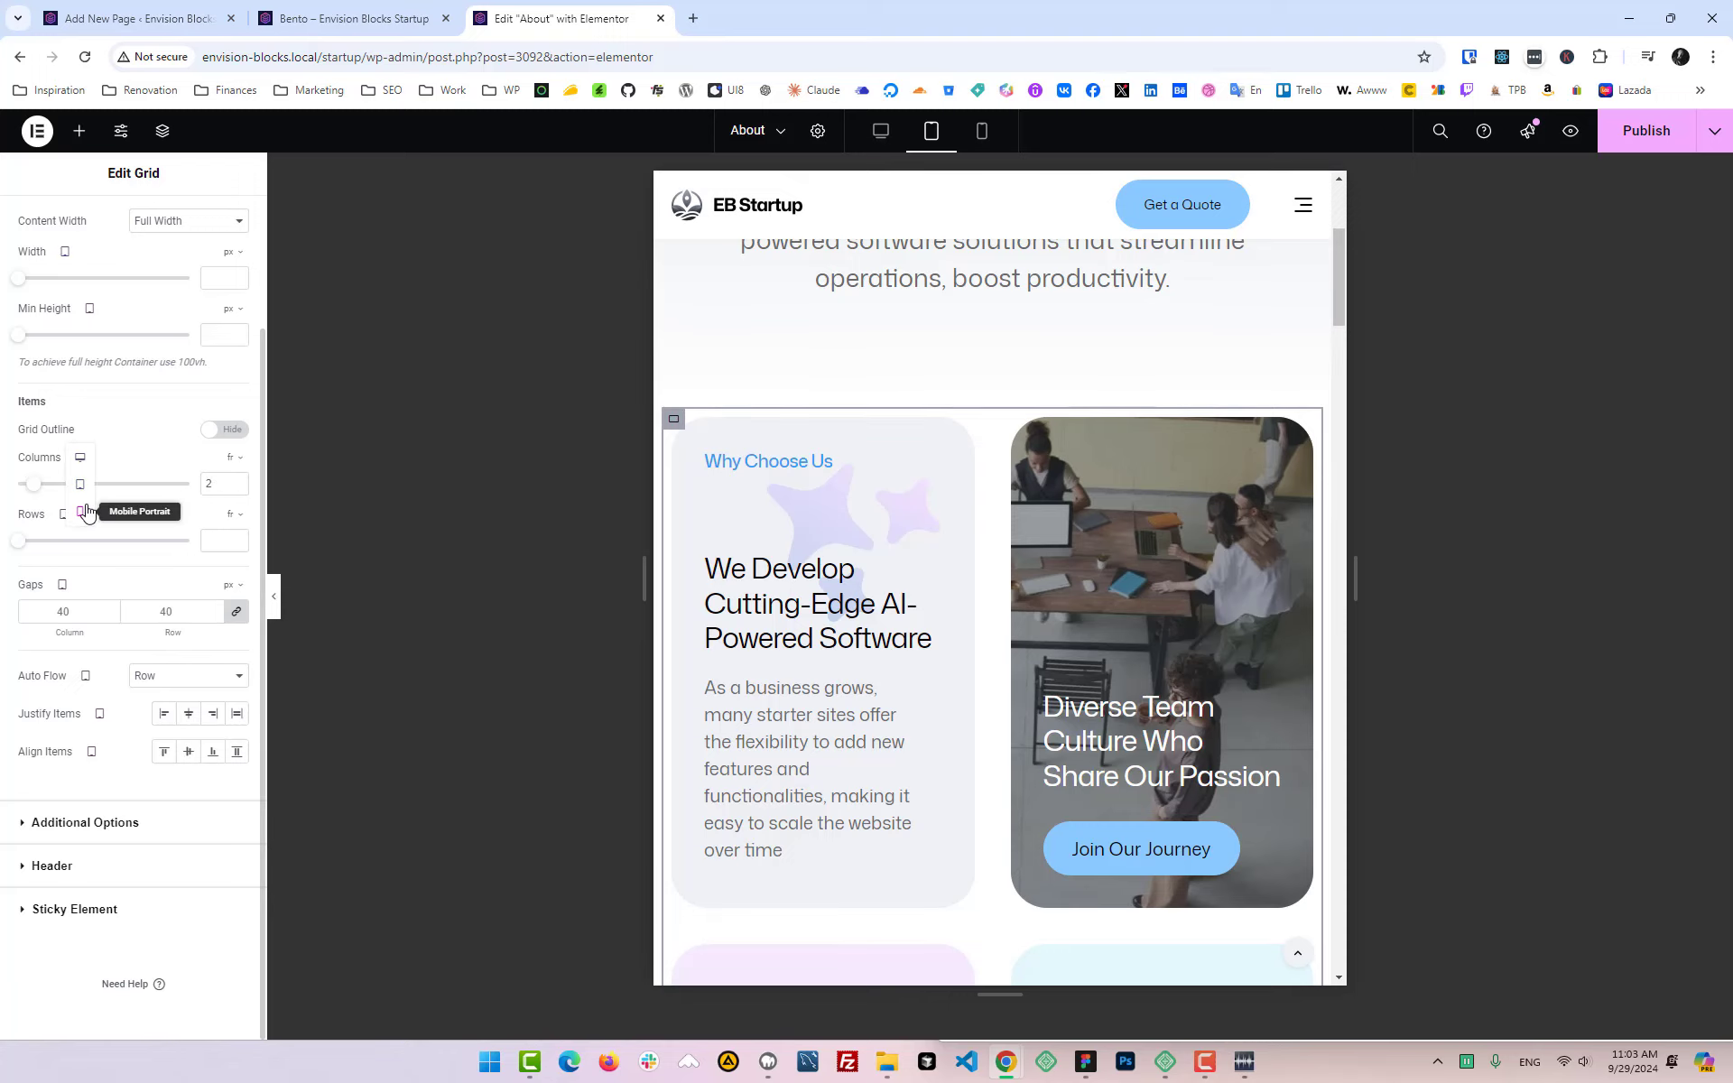
pyautogui.click(85, 511)
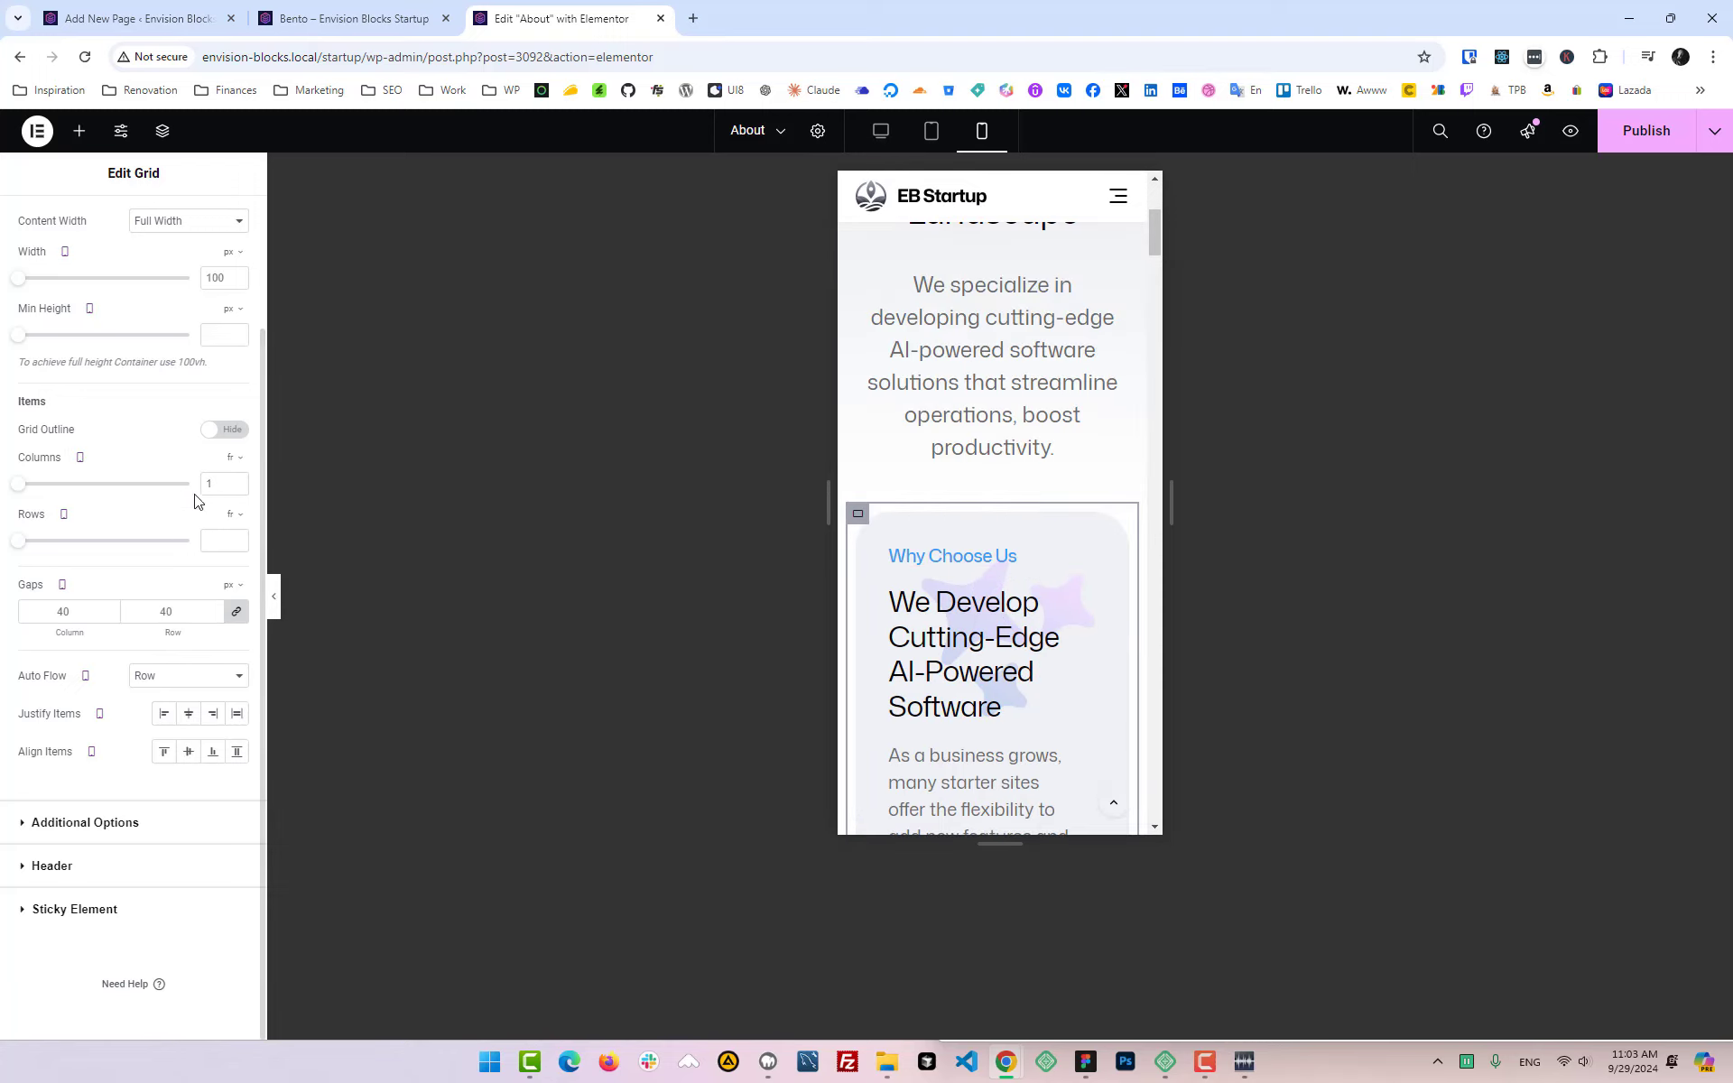
pyautogui.click(83, 468)
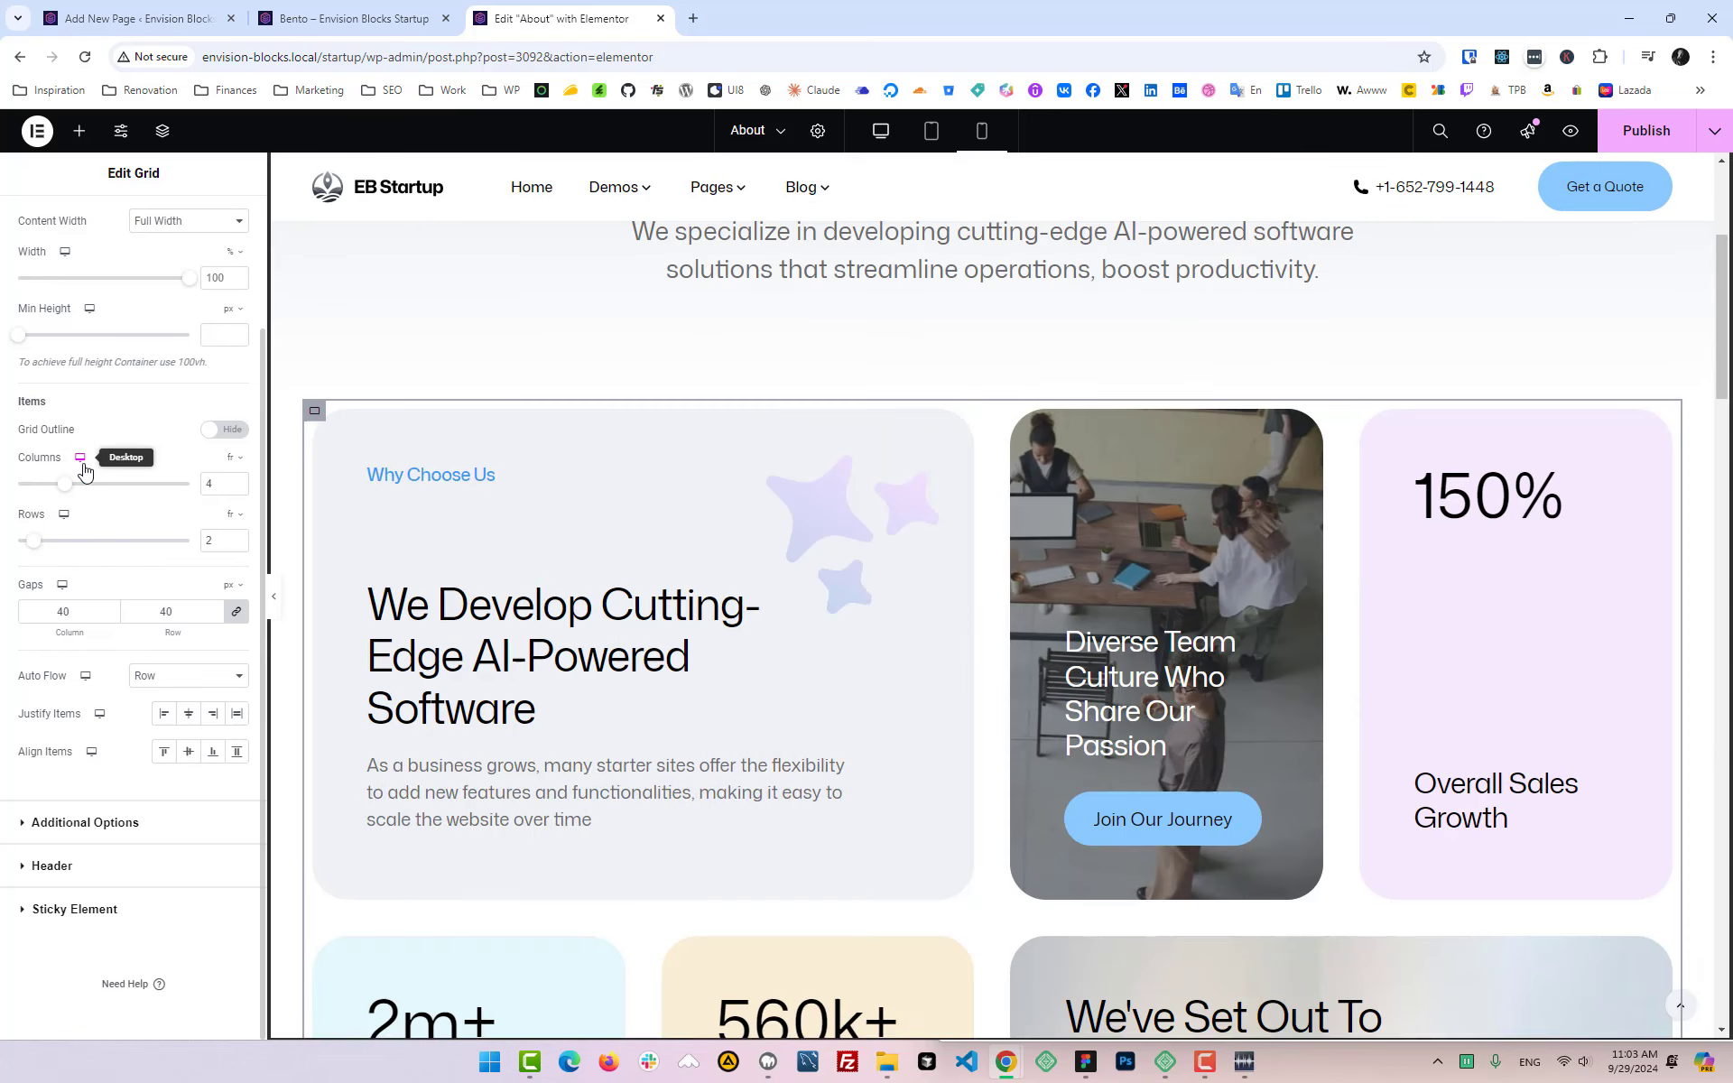
# Step: Inspect the About page's first card container and its available container layout options
pyautogui.click(324, 427)
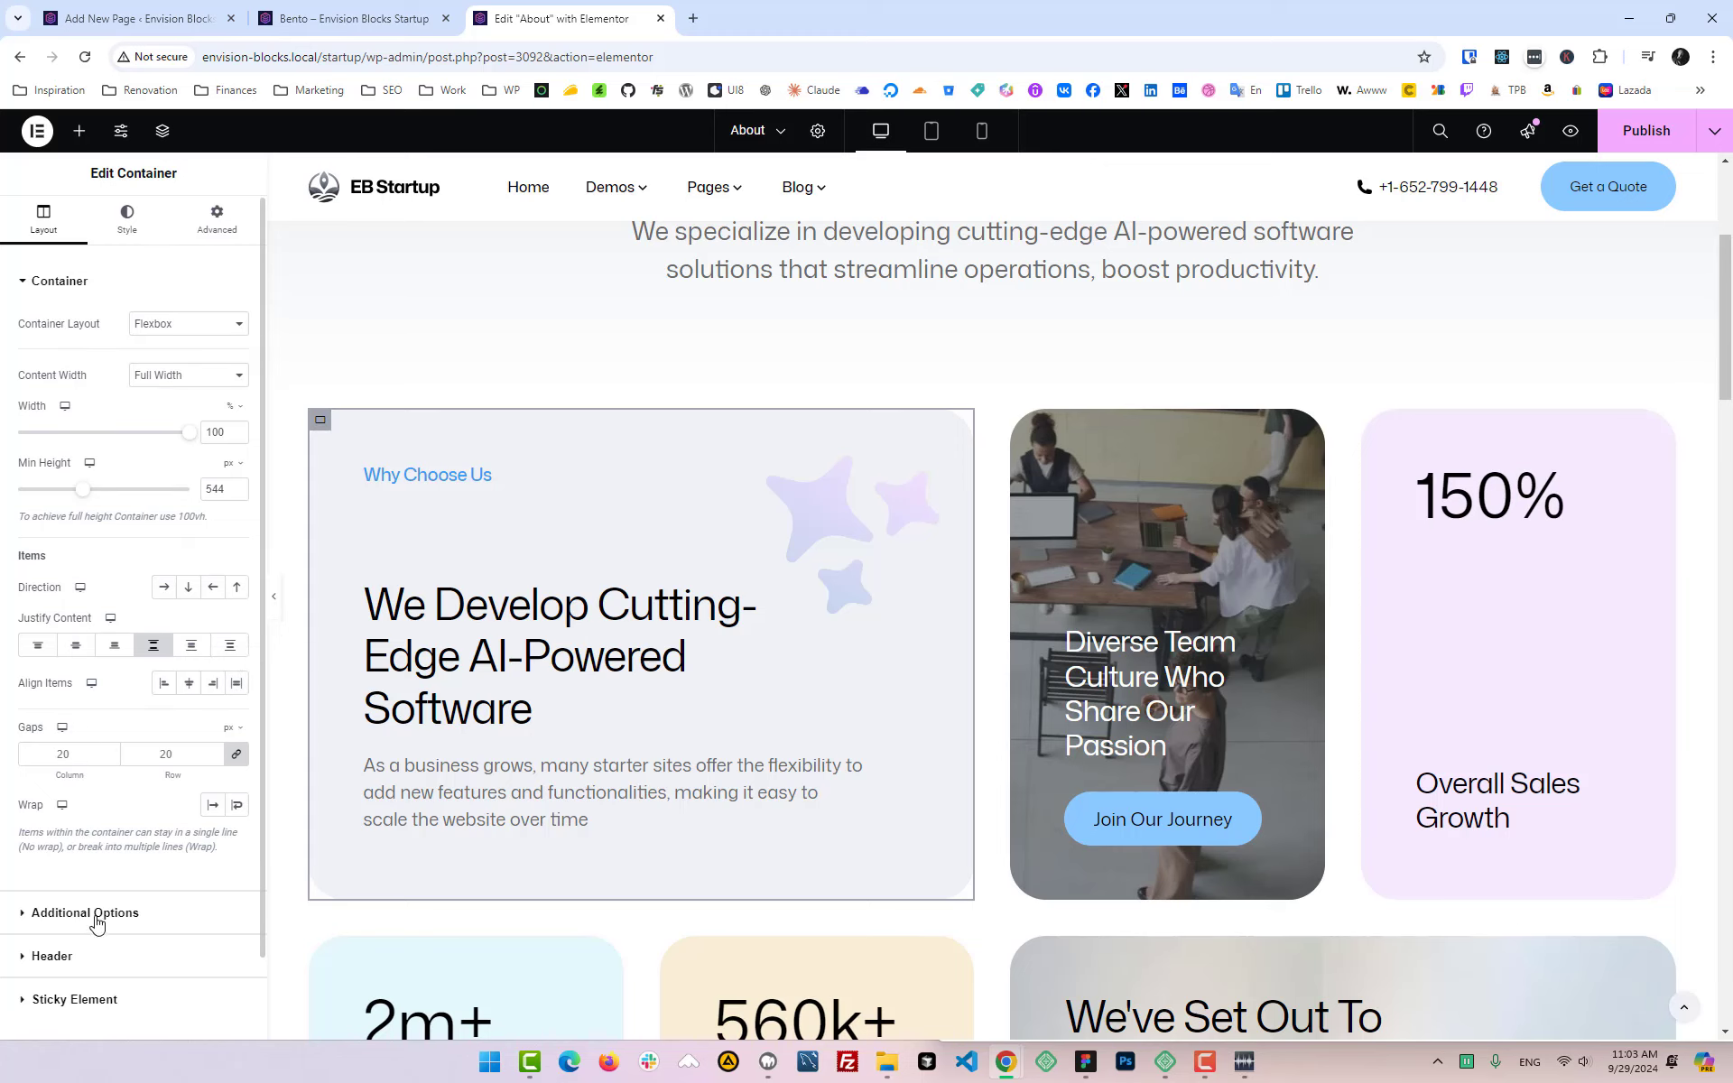
pyautogui.click(176, 396)
pyautogui.click(187, 330)
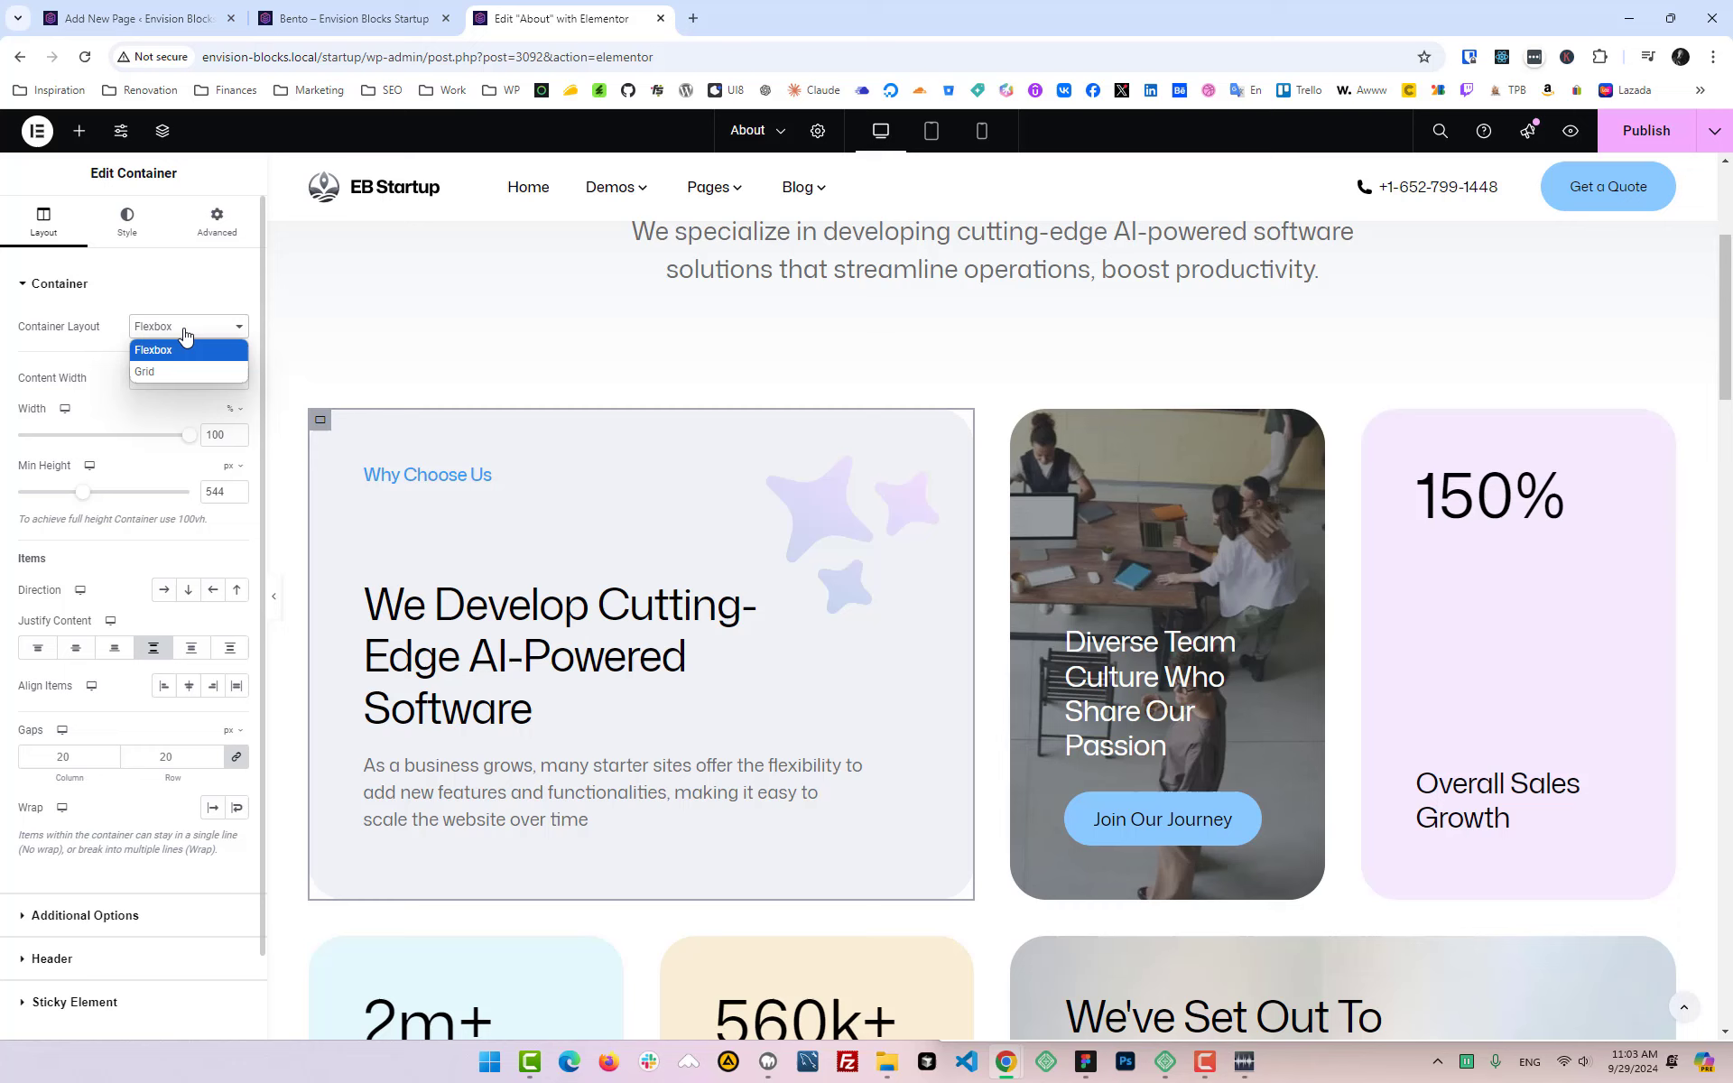
pyautogui.click(98, 340)
pyautogui.scroll(1, 800, 539)
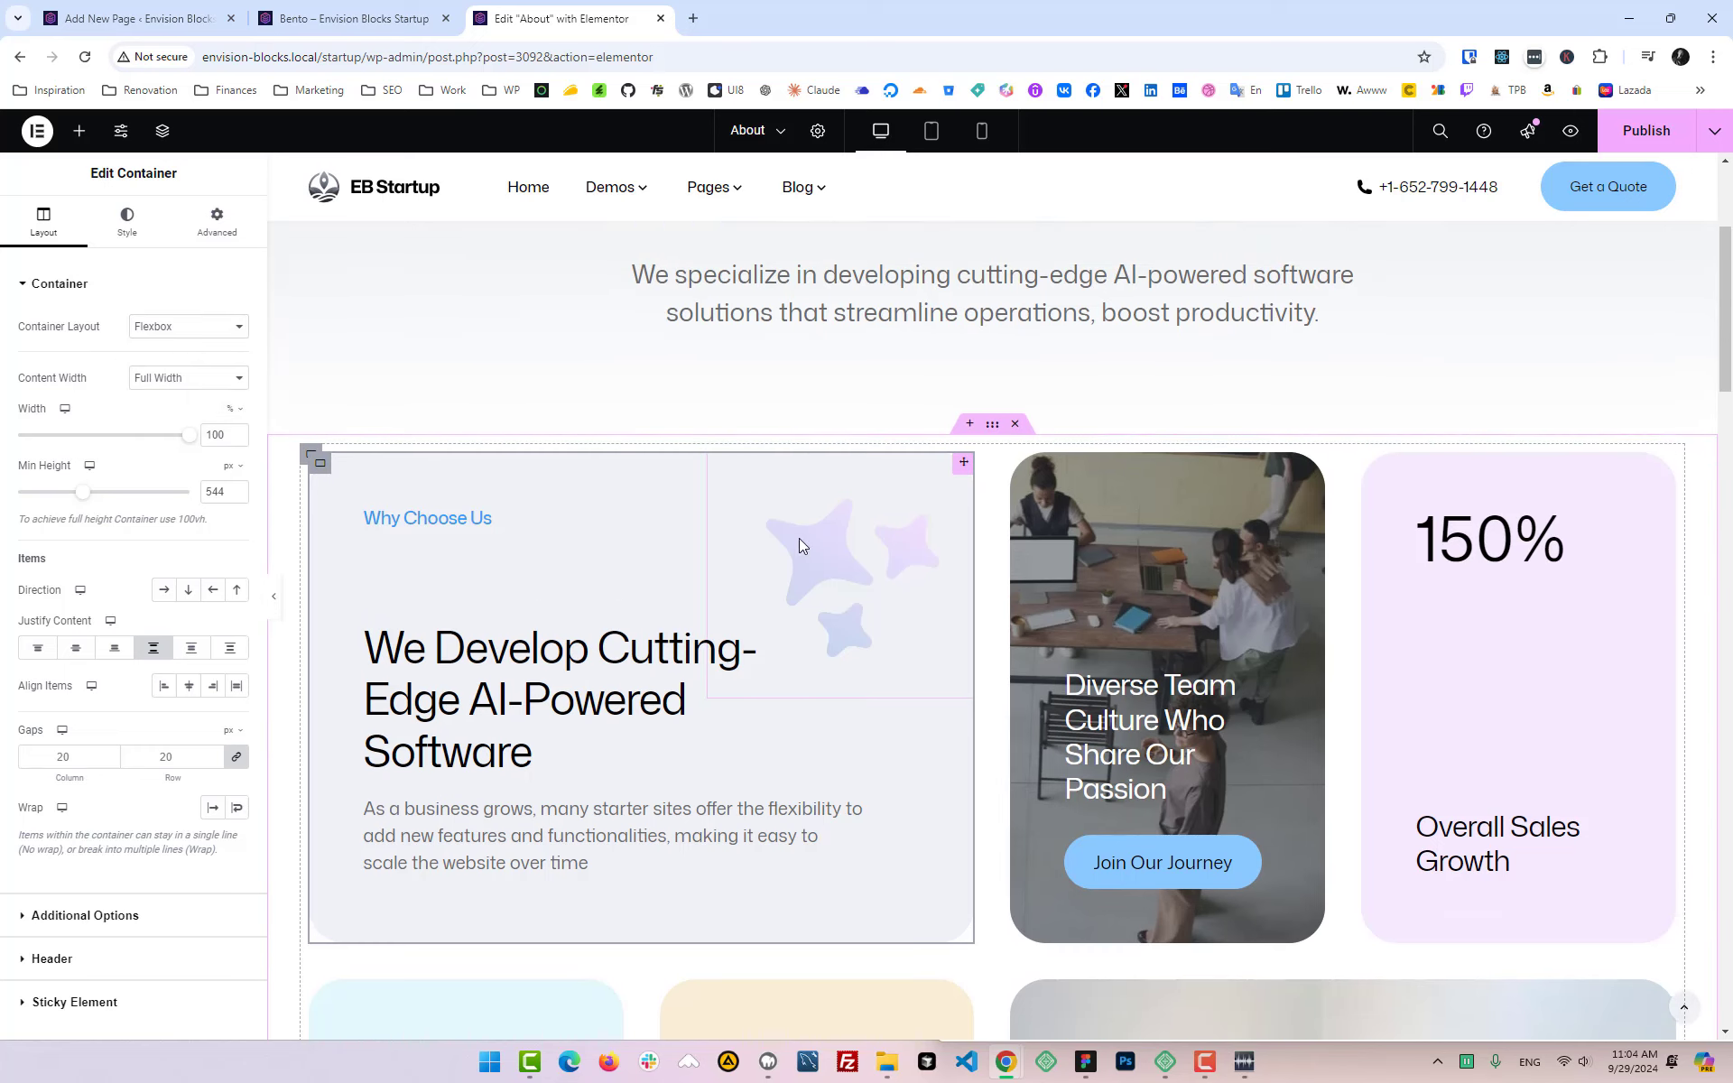
# Step: Add a Container inside the About grid's first card, below its description text
pyautogui.scroll(-12, 799, 541)
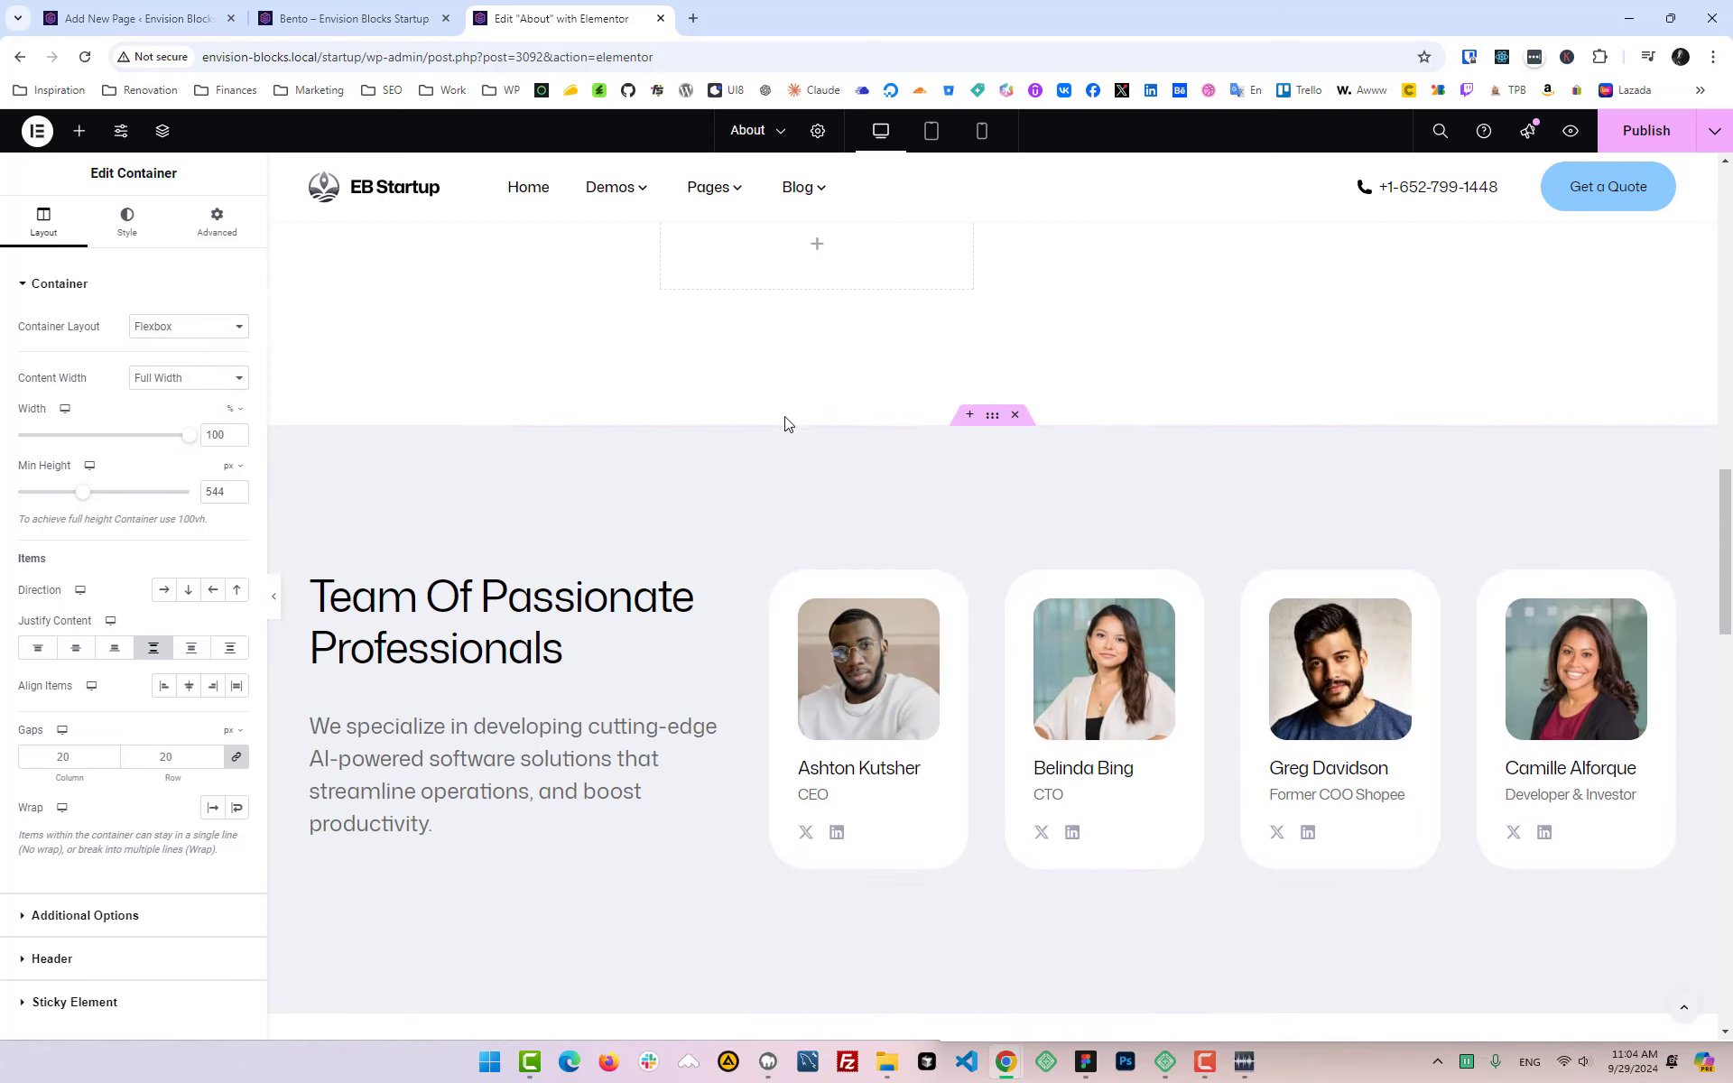
pyautogui.scroll(8, 788, 436)
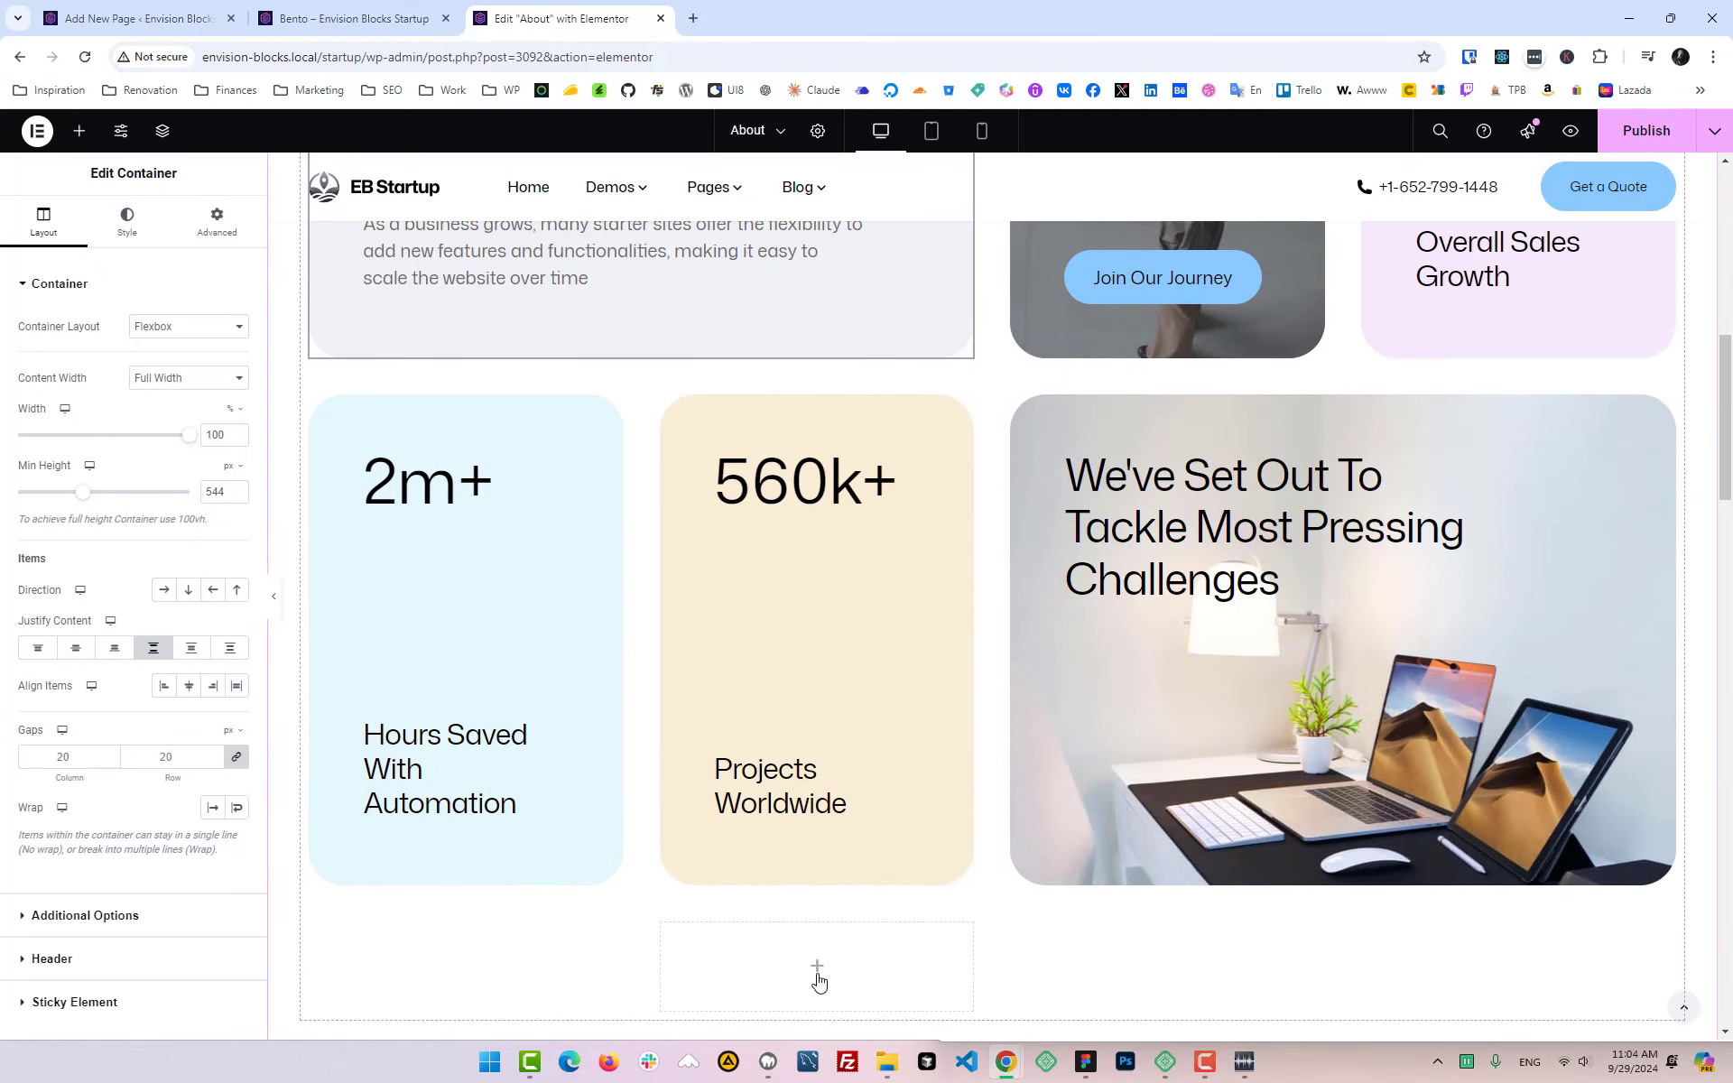
pyautogui.click(816, 975)
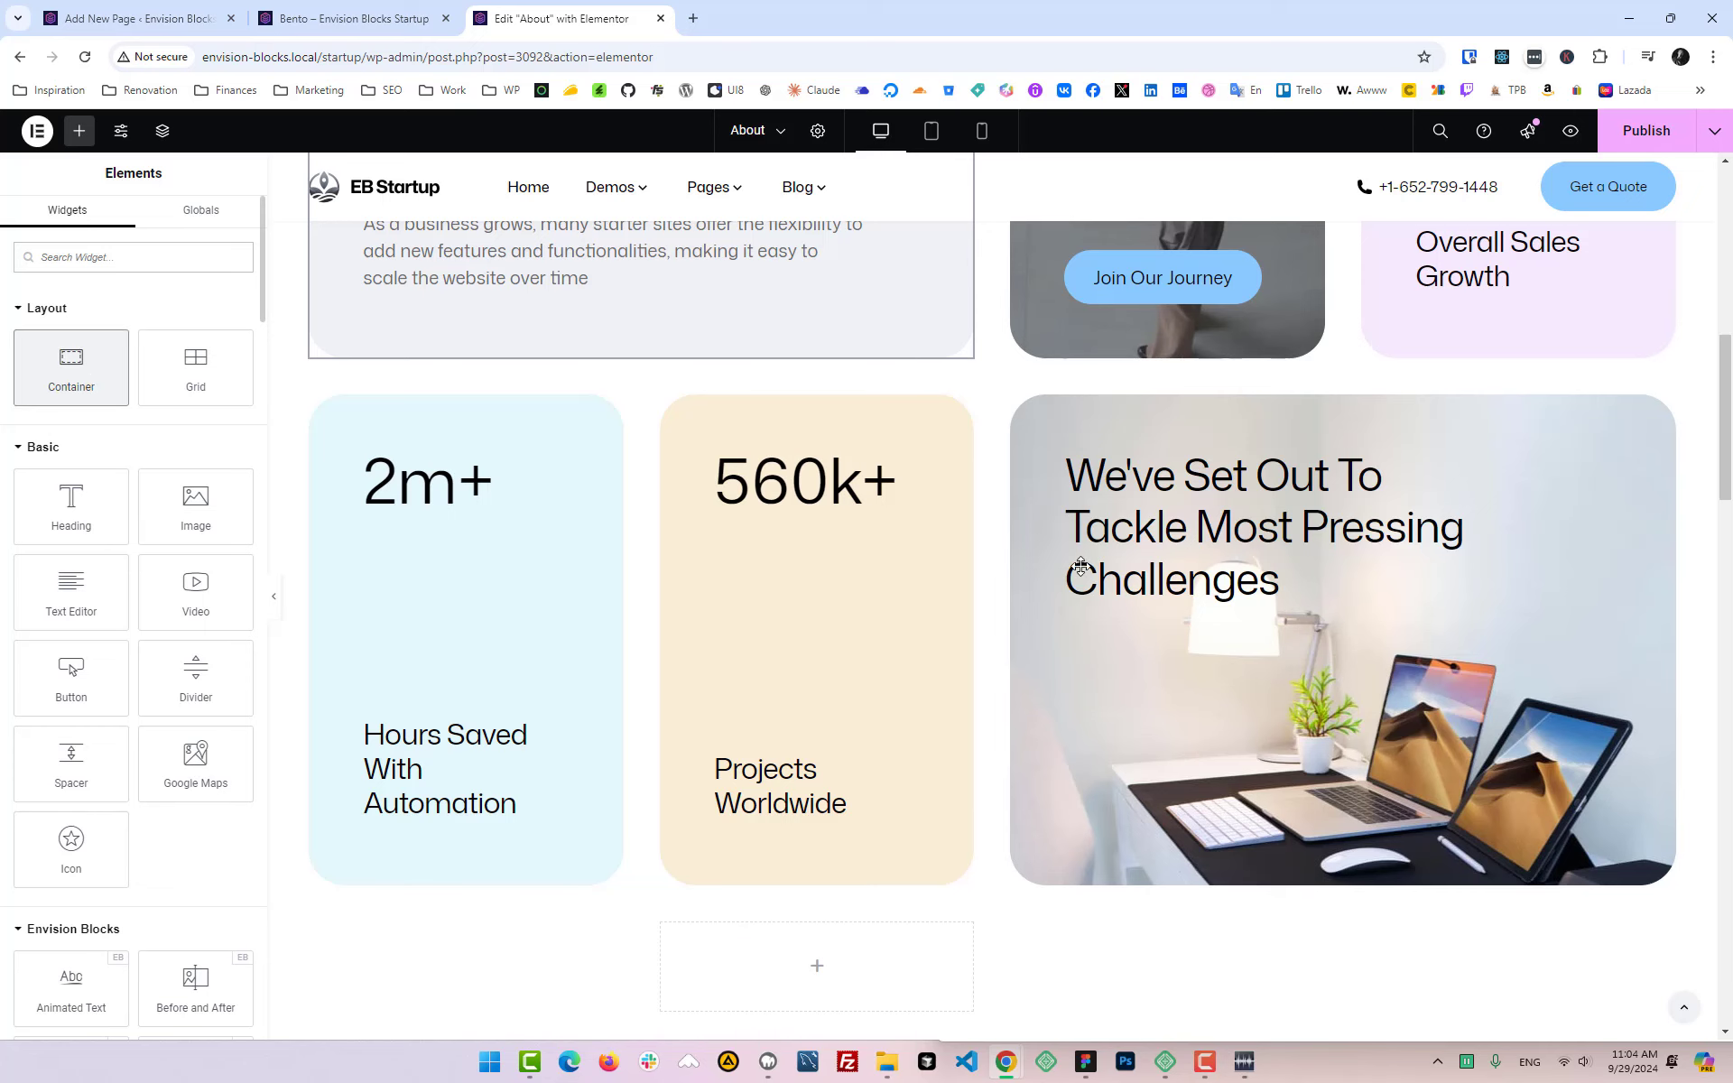
pyautogui.moveTo(1081, 567); pyautogui.dragTo(1068, 572)
pyautogui.scroll(-6, 1032, 565)
pyautogui.scroll(8, 903, 505)
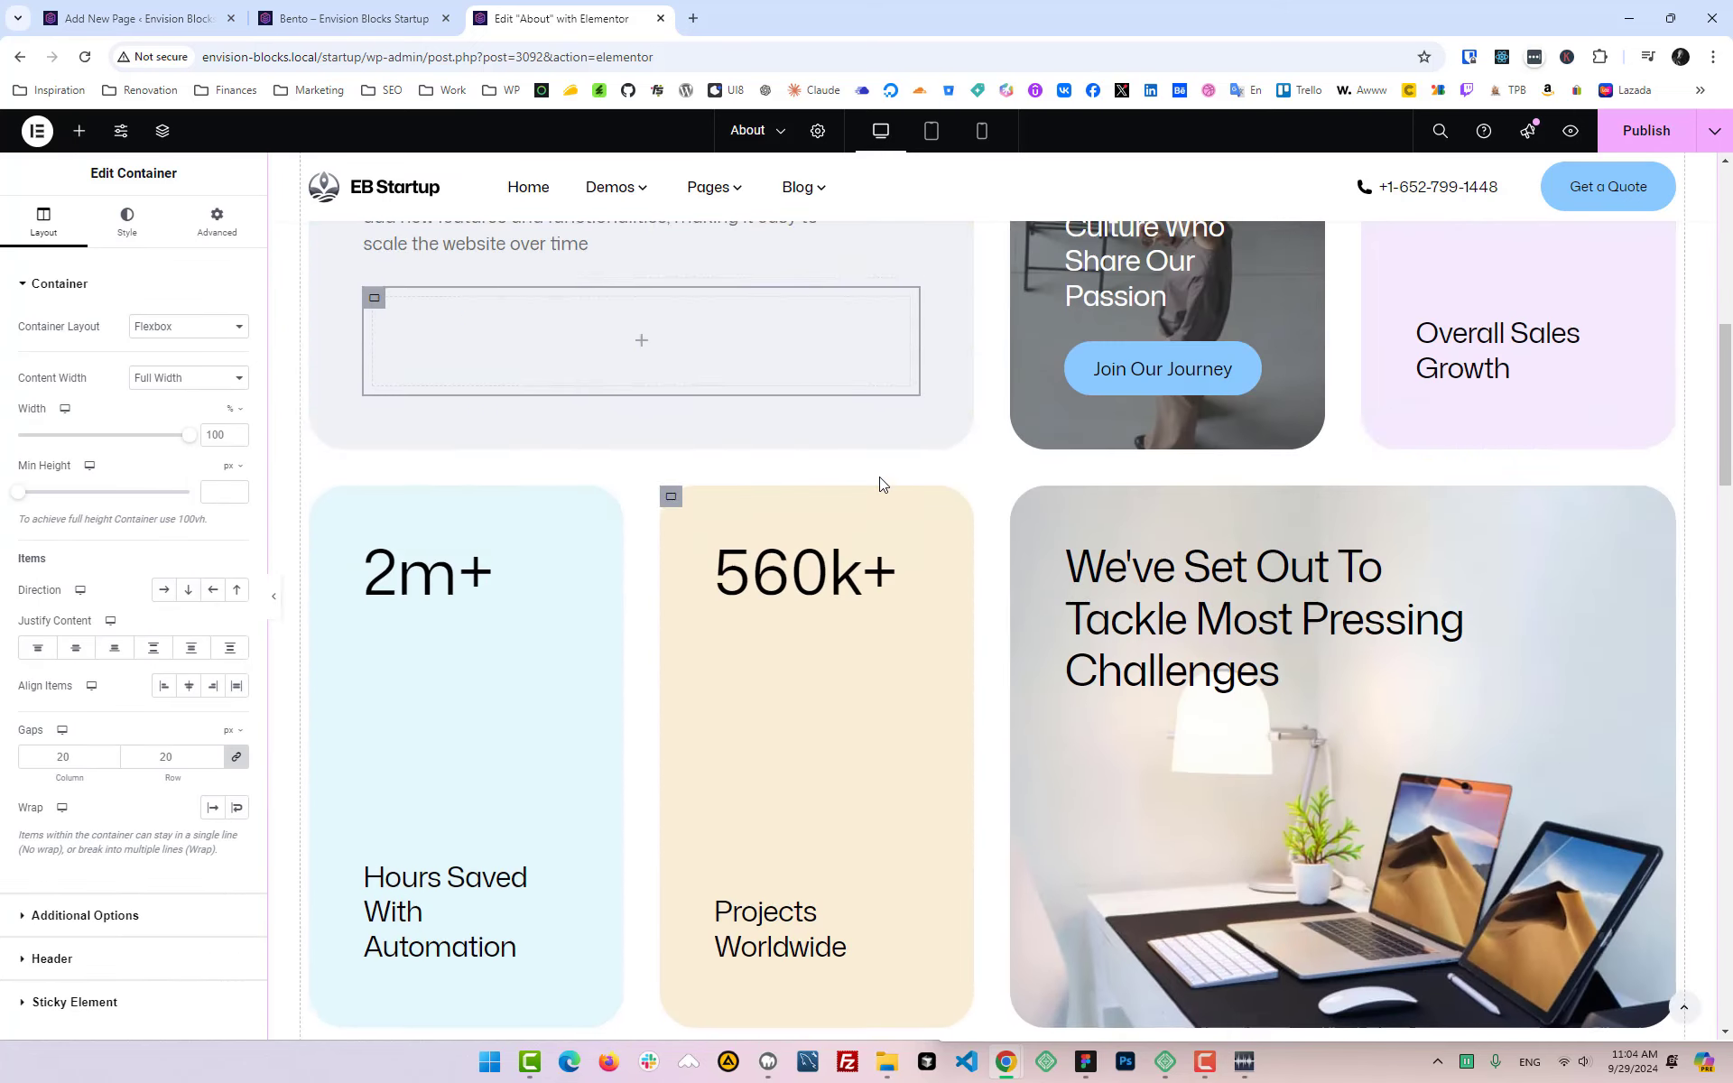
pyautogui.scroll(5, 880, 483)
# Step: Place a new Container in the empty grid cell below the Projects Worldwide card
pyautogui.scroll(-11, 874, 513)
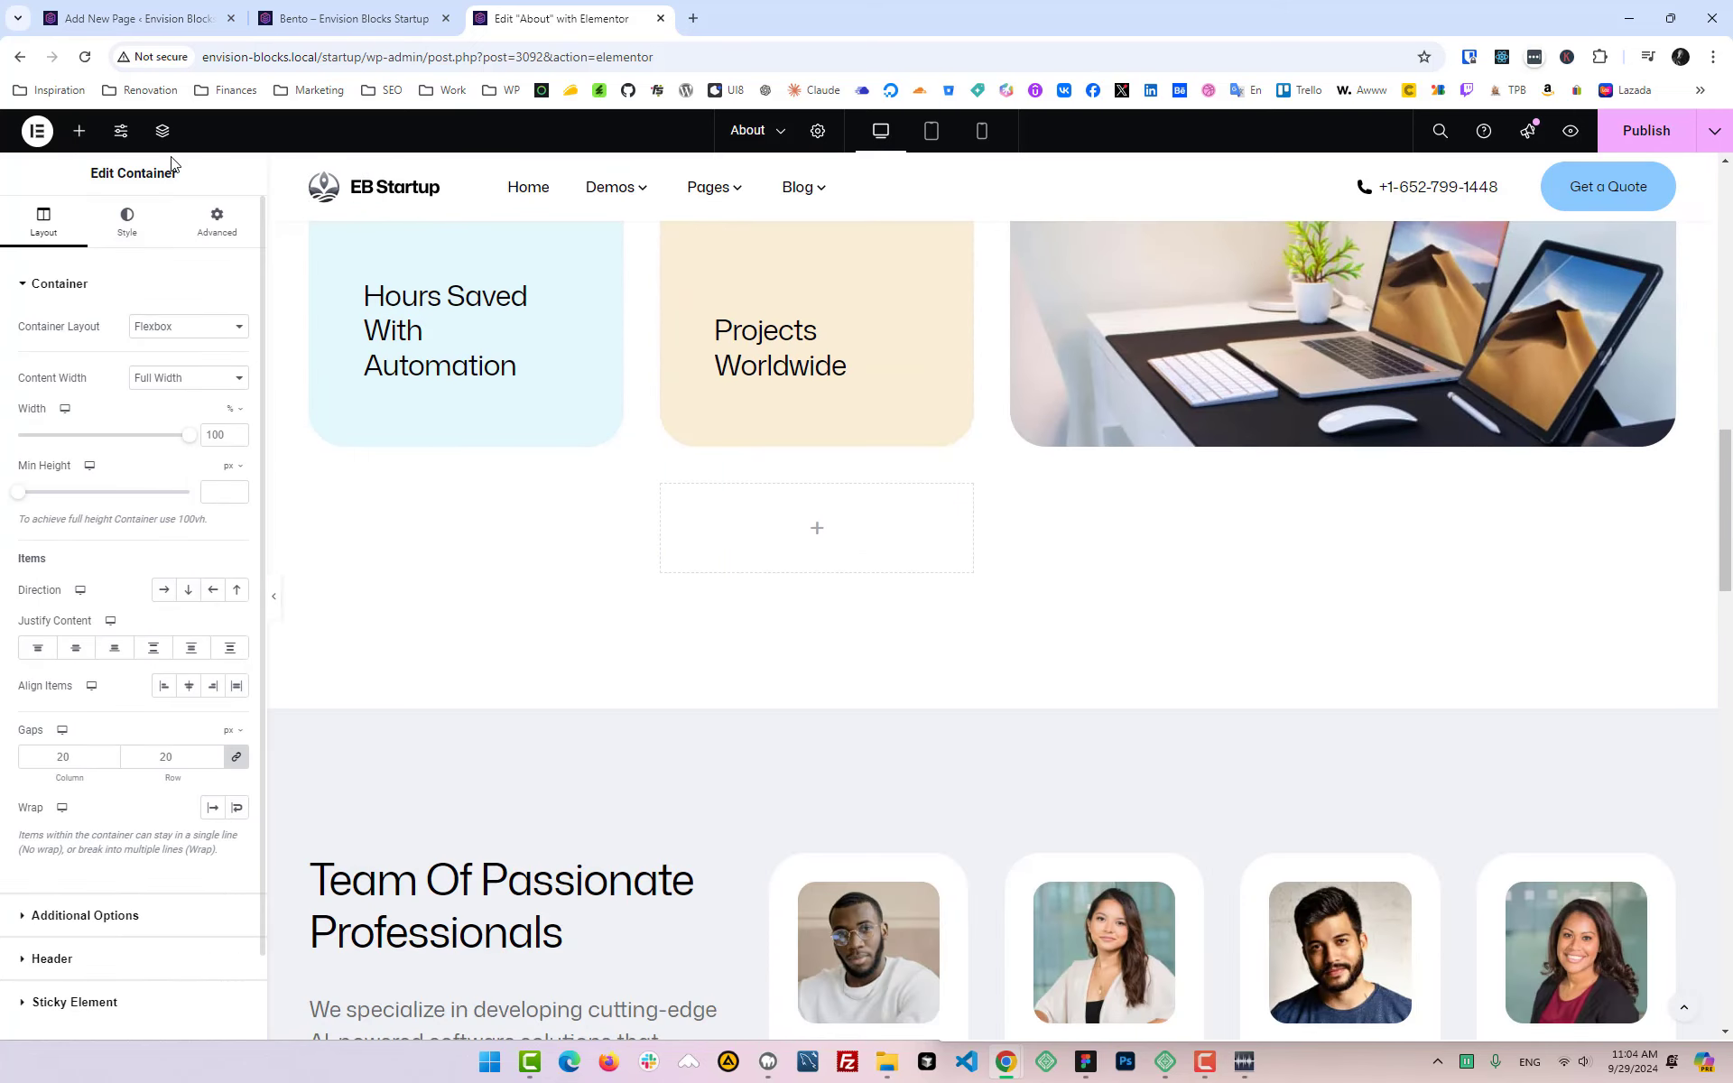
pyautogui.click(79, 130)
pyautogui.moveTo(72, 367); pyautogui.dragTo(785, 495)
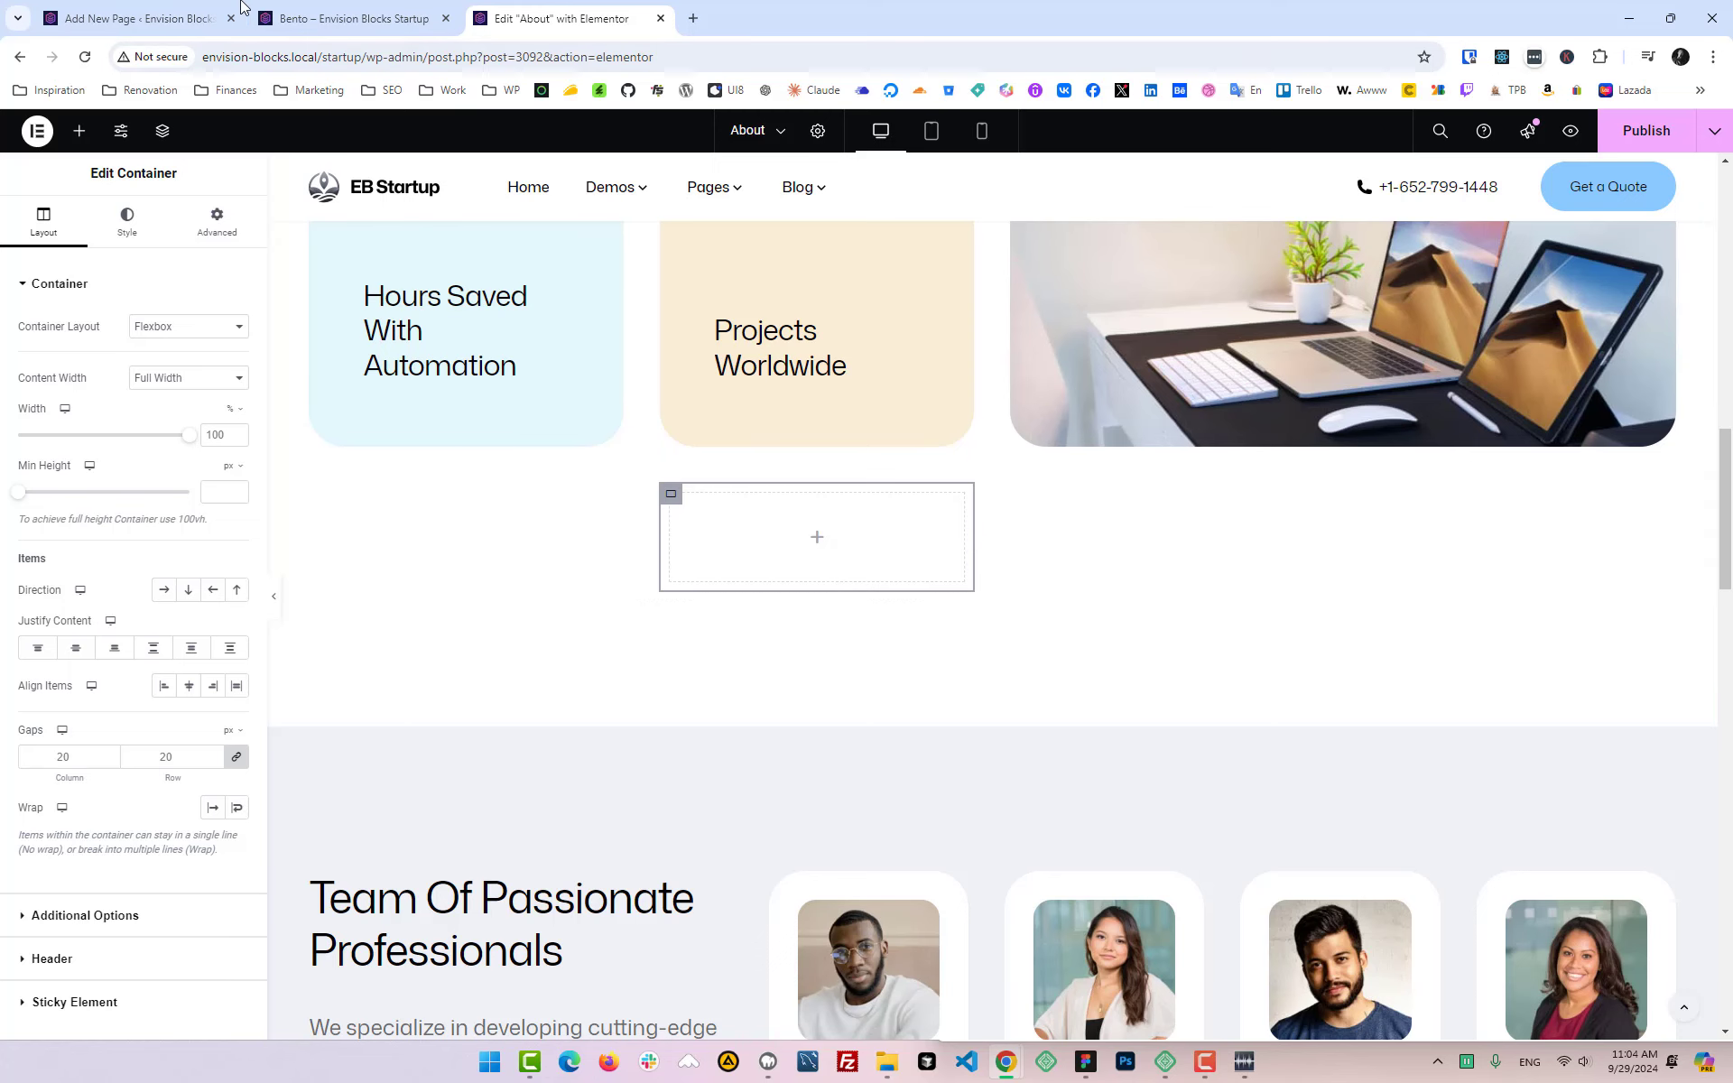
# Step: Check the resizable first card on the Bento page, and set the new Elementor container's width to 200%
pyautogui.click(194, 16)
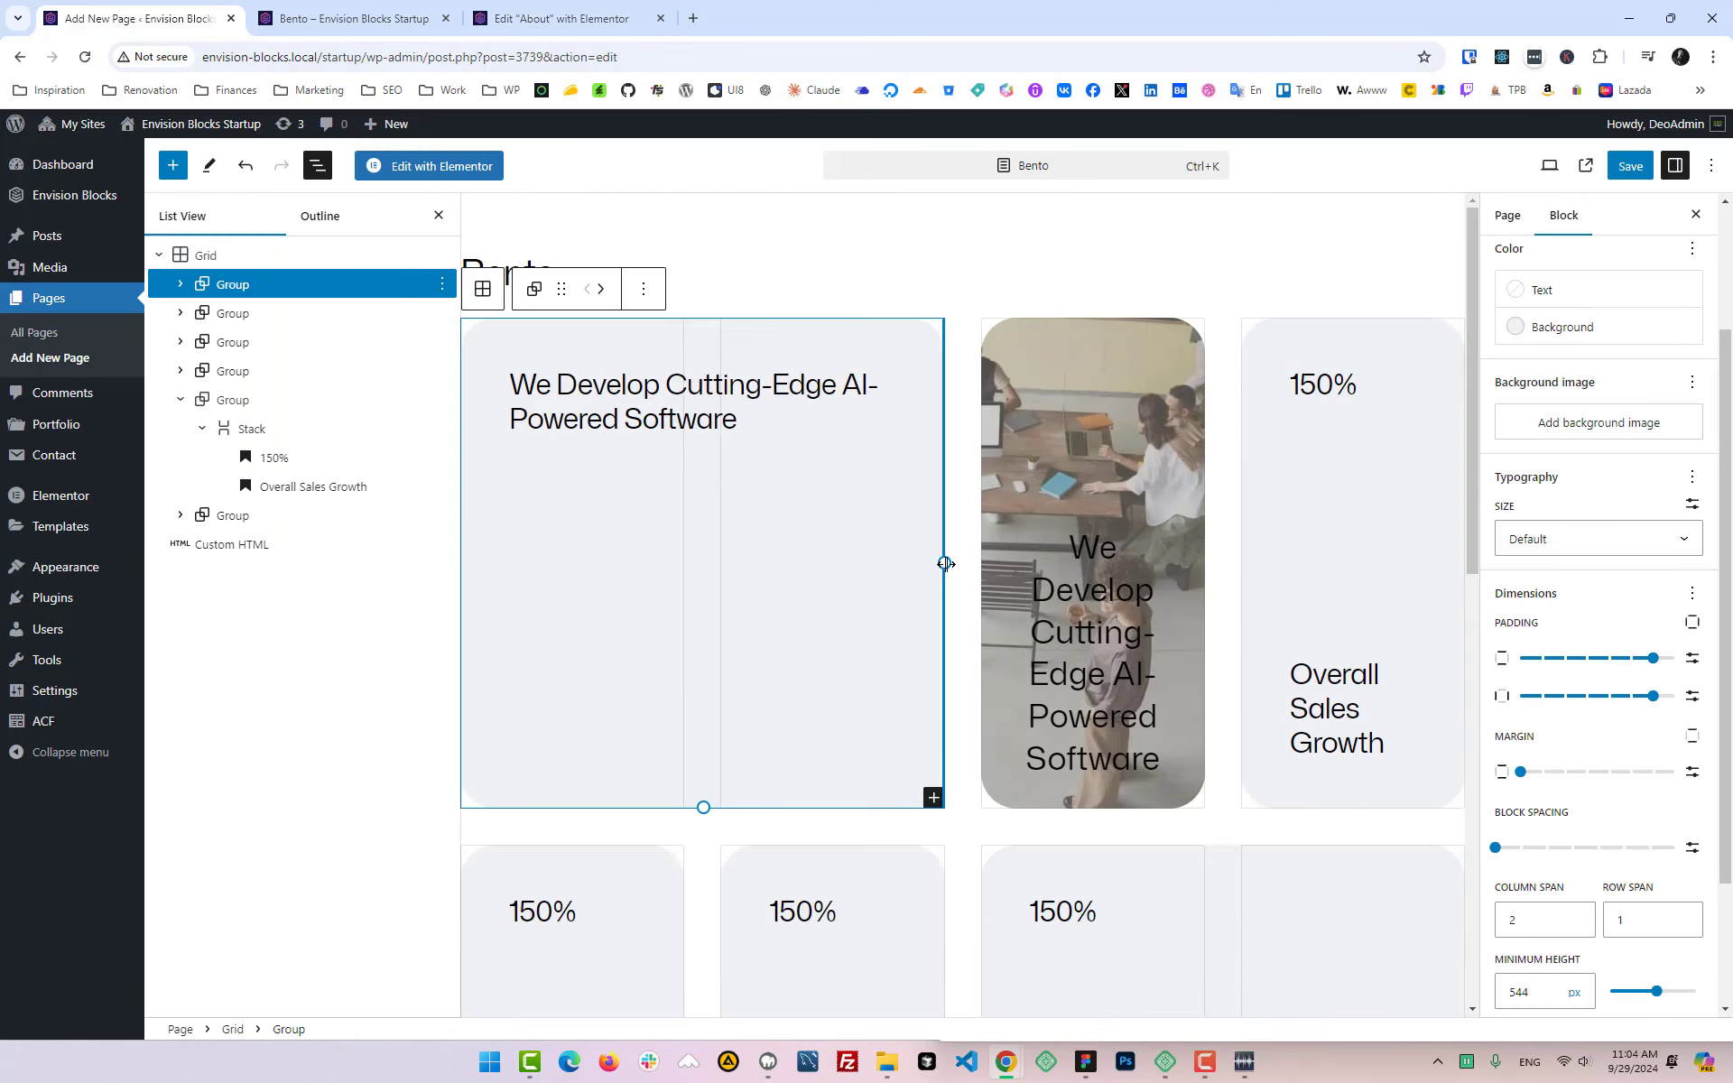
pyautogui.hotkey('ctrl', 'shift', 'Tab')
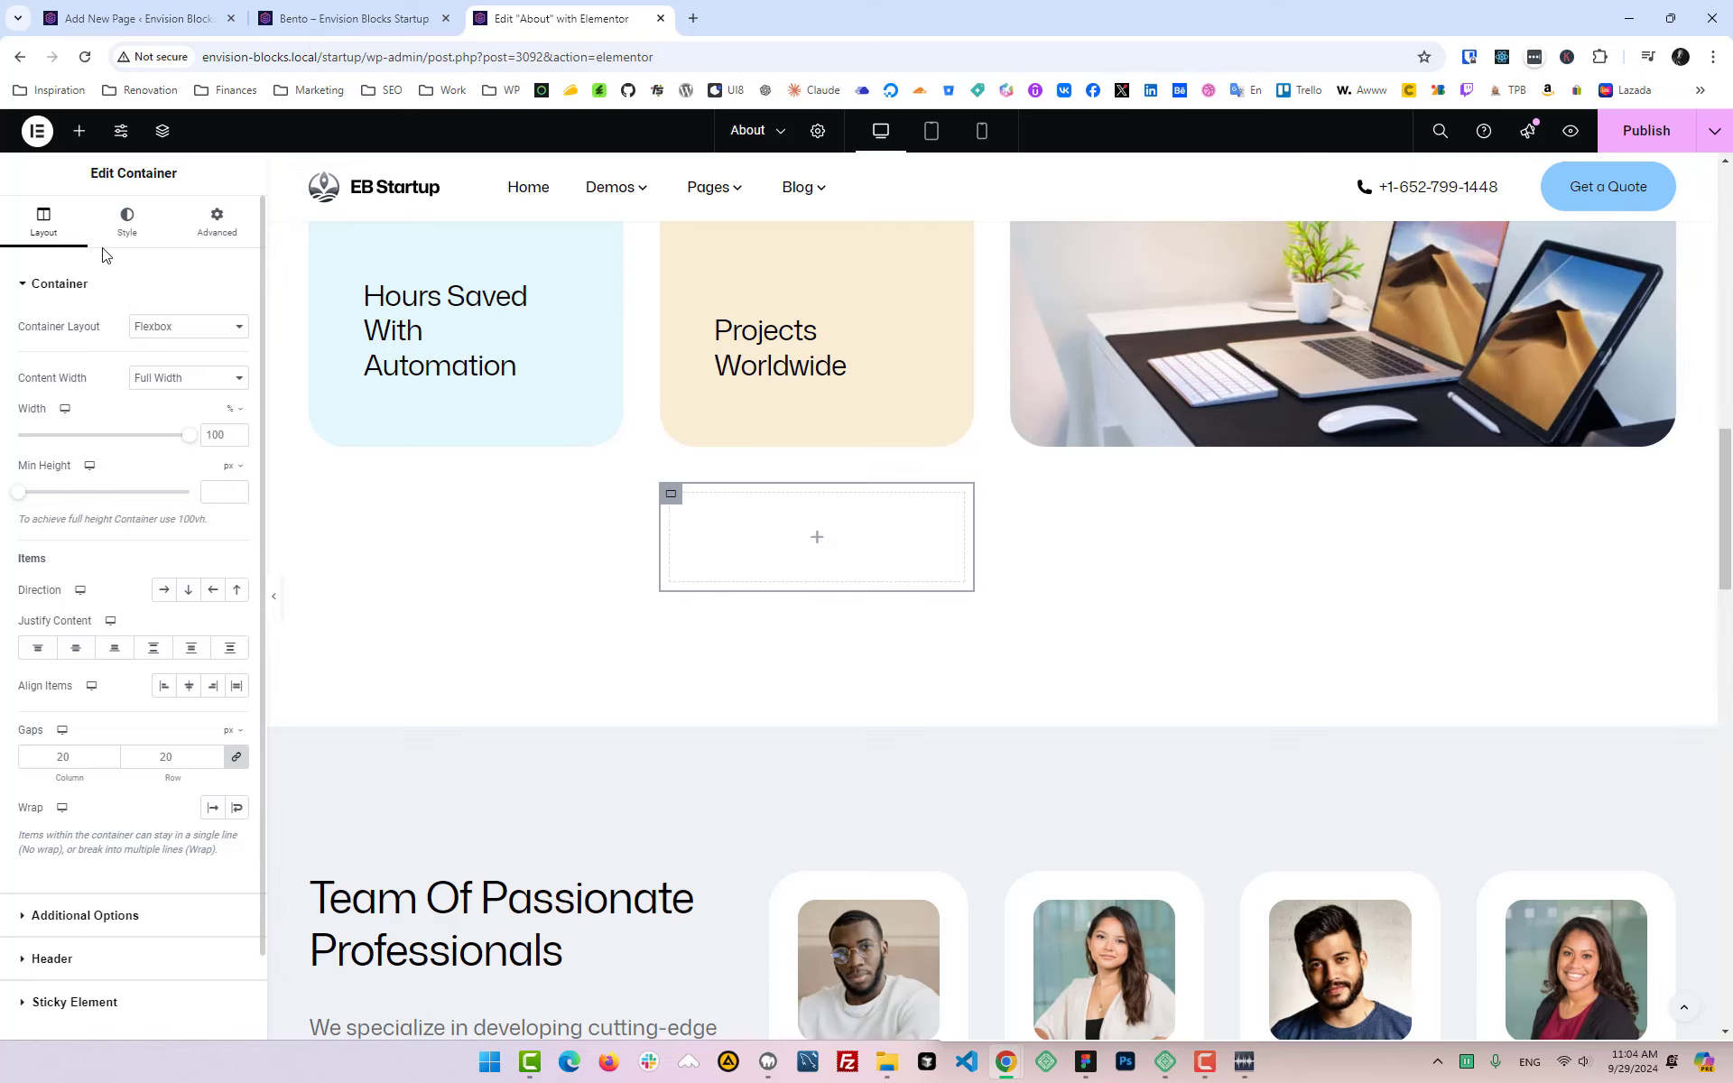
pyautogui.moveTo(190, 435)
pyautogui.mouseDown()
pyautogui.moveTo(138, 436)
pyautogui.moveTo(218, 440)
pyautogui.moveTo(185, 435)
pyautogui.mouseUp()
pyautogui.write('2')
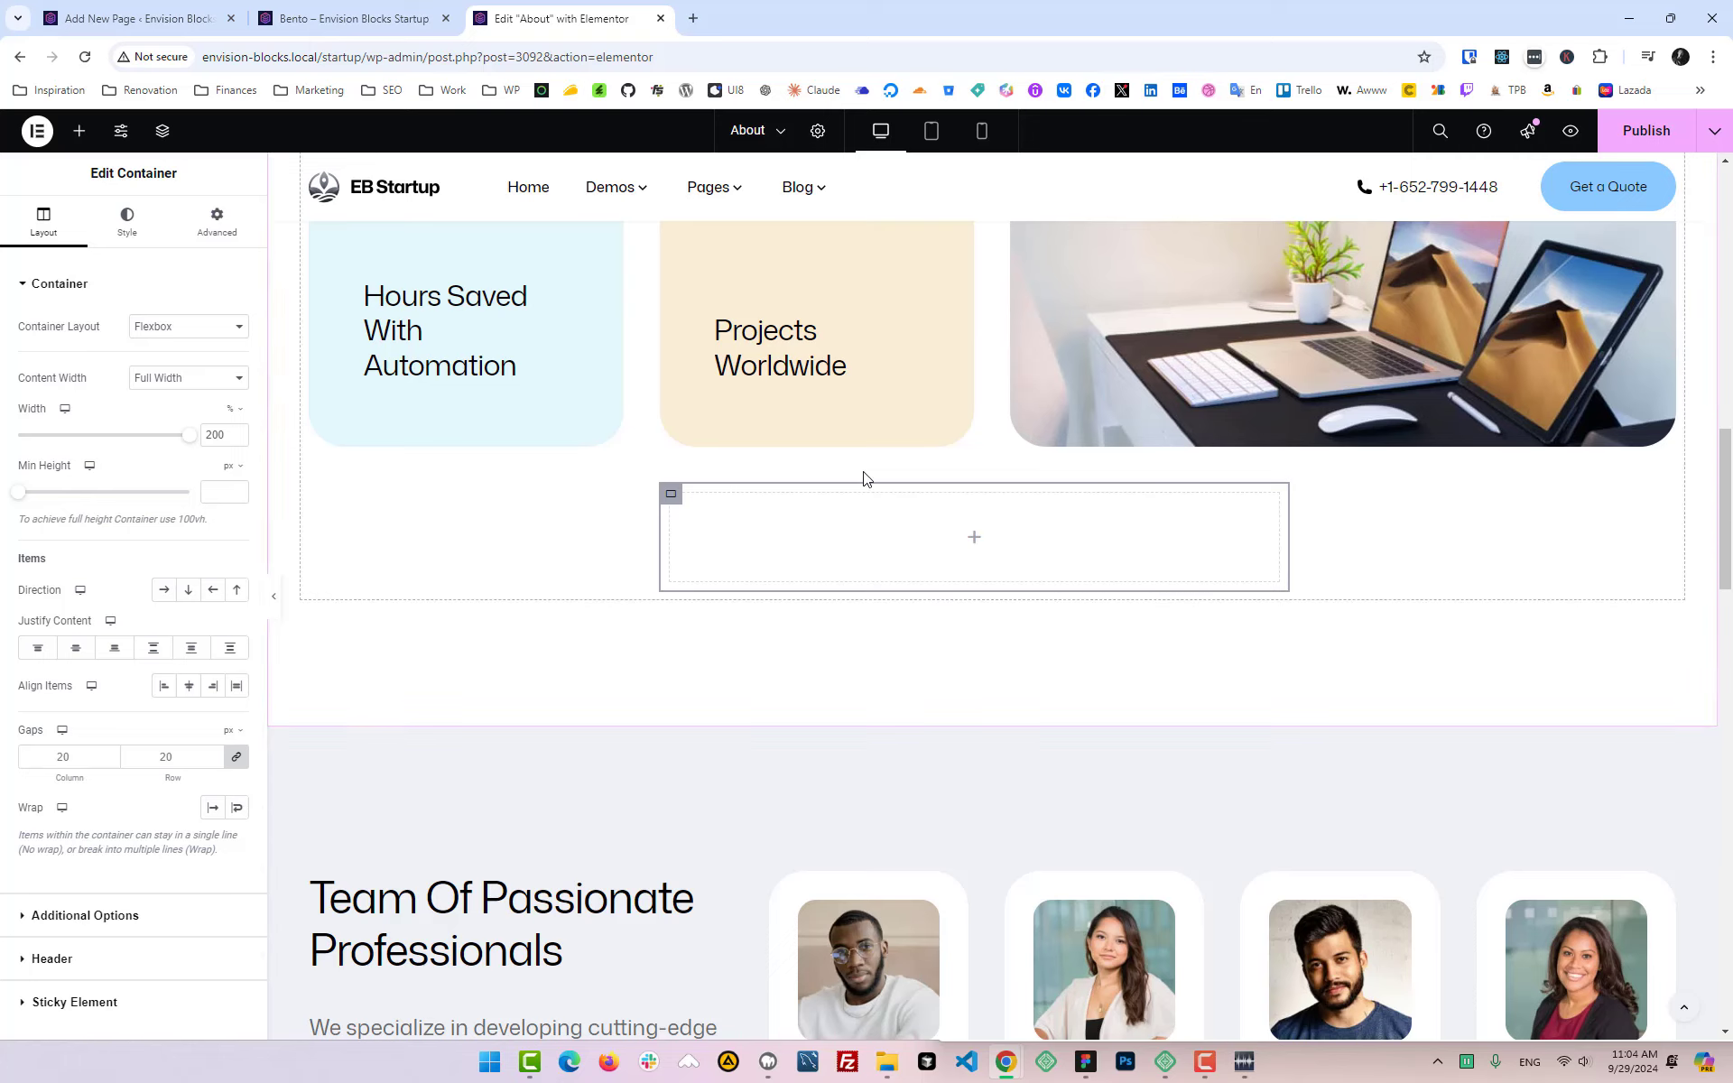
pyautogui.scroll(-1, 794, 447)
pyautogui.scroll(2, 693, 262)
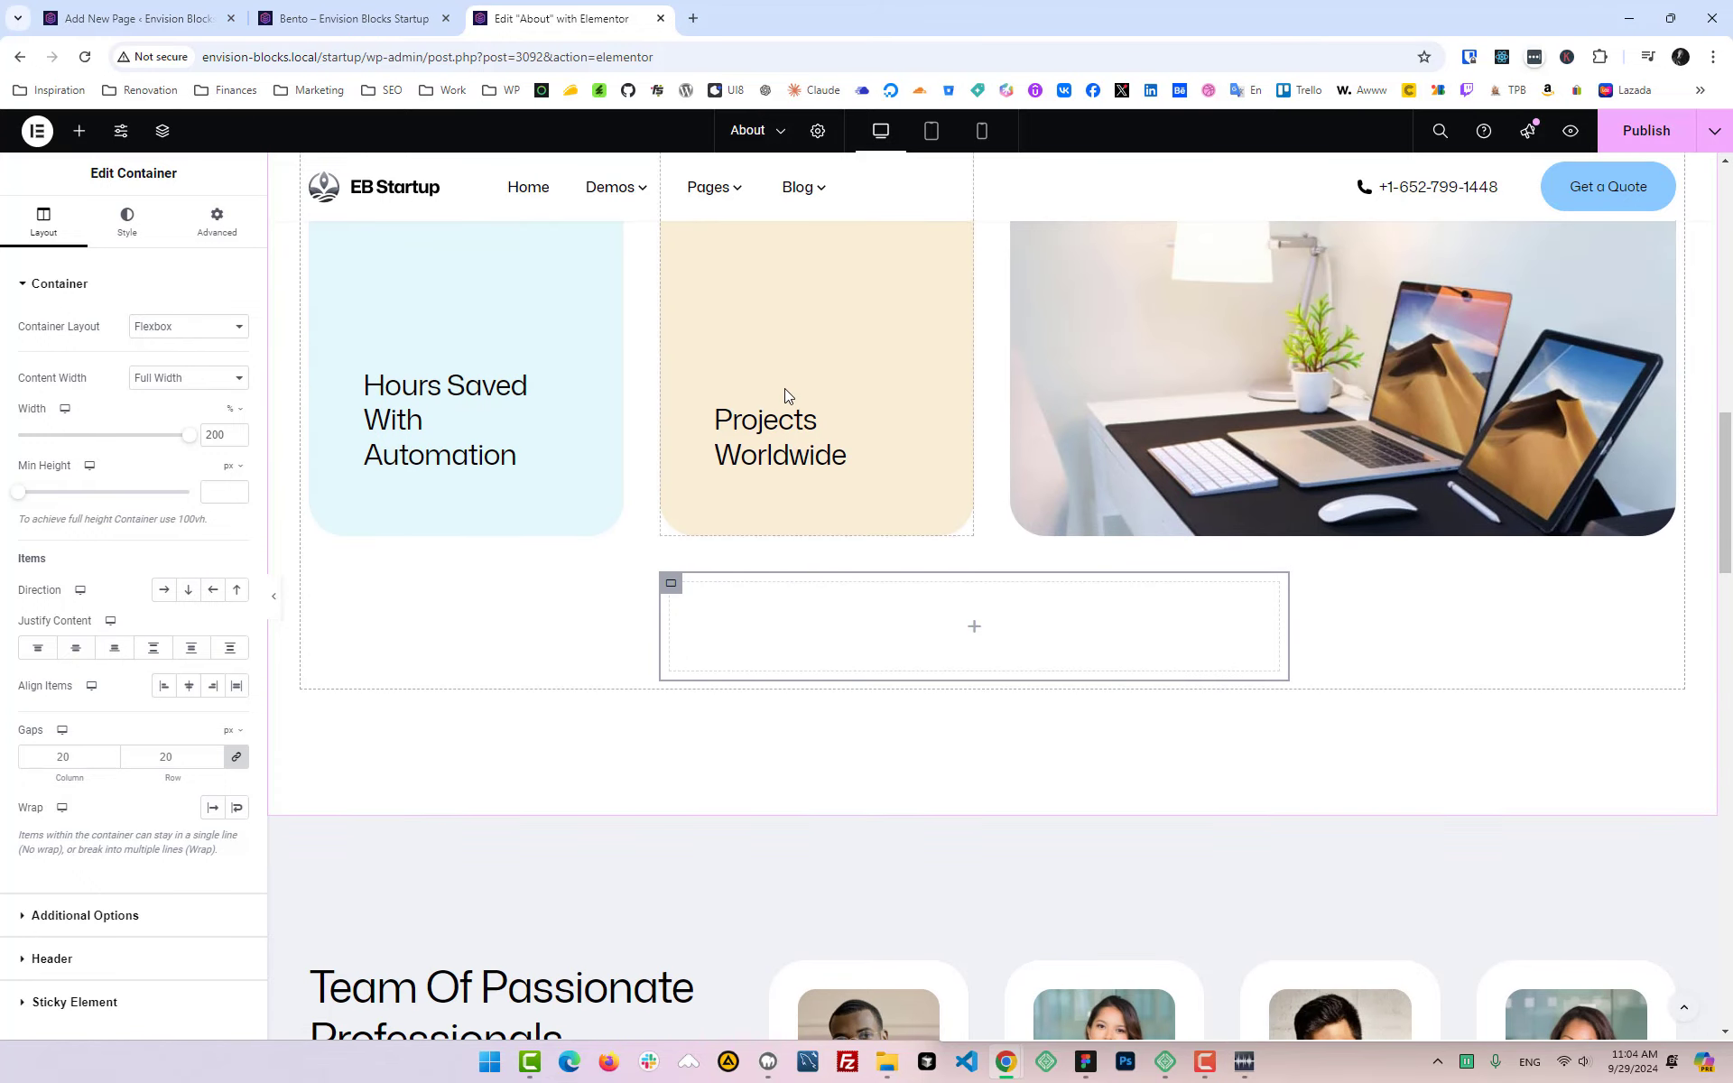
pyautogui.scroll(-2, 785, 391)
pyautogui.scroll(4, 824, 406)
# Step: Review the first card Group's column span setting and the responsive CSS on the Bento page
pyautogui.click(106, 4)
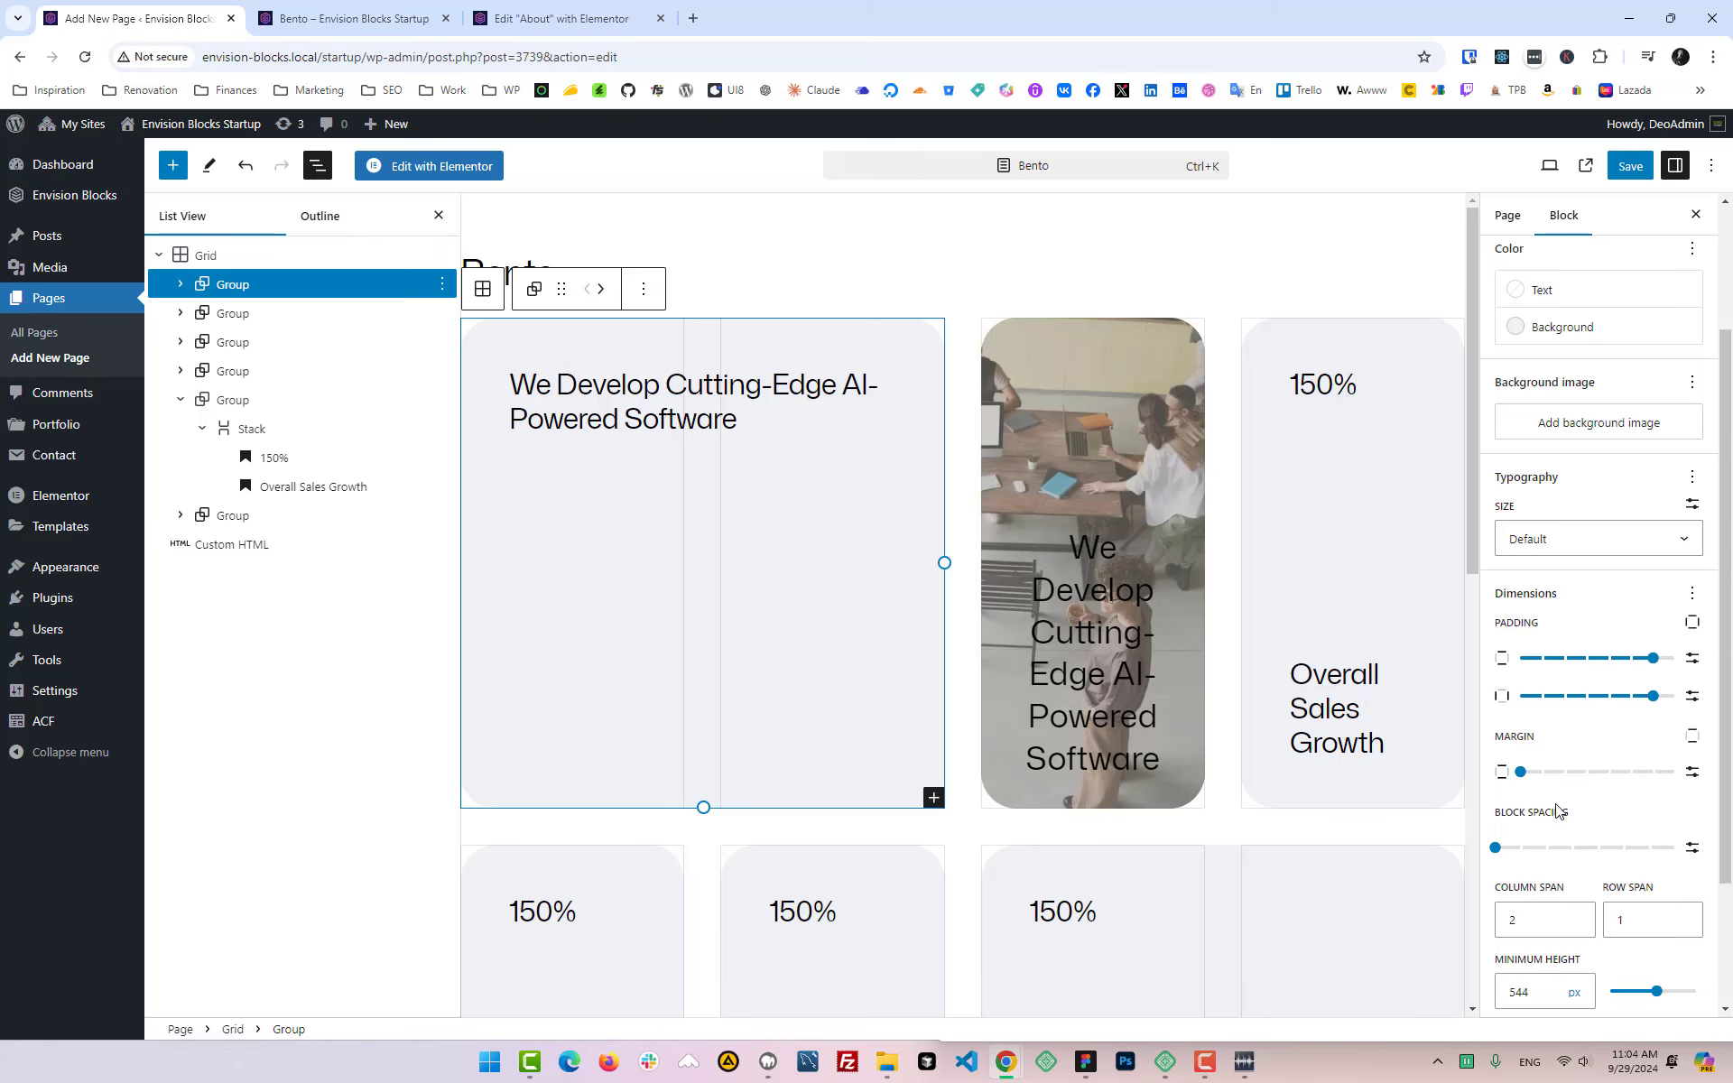
pyautogui.scroll(-10, 944, 600)
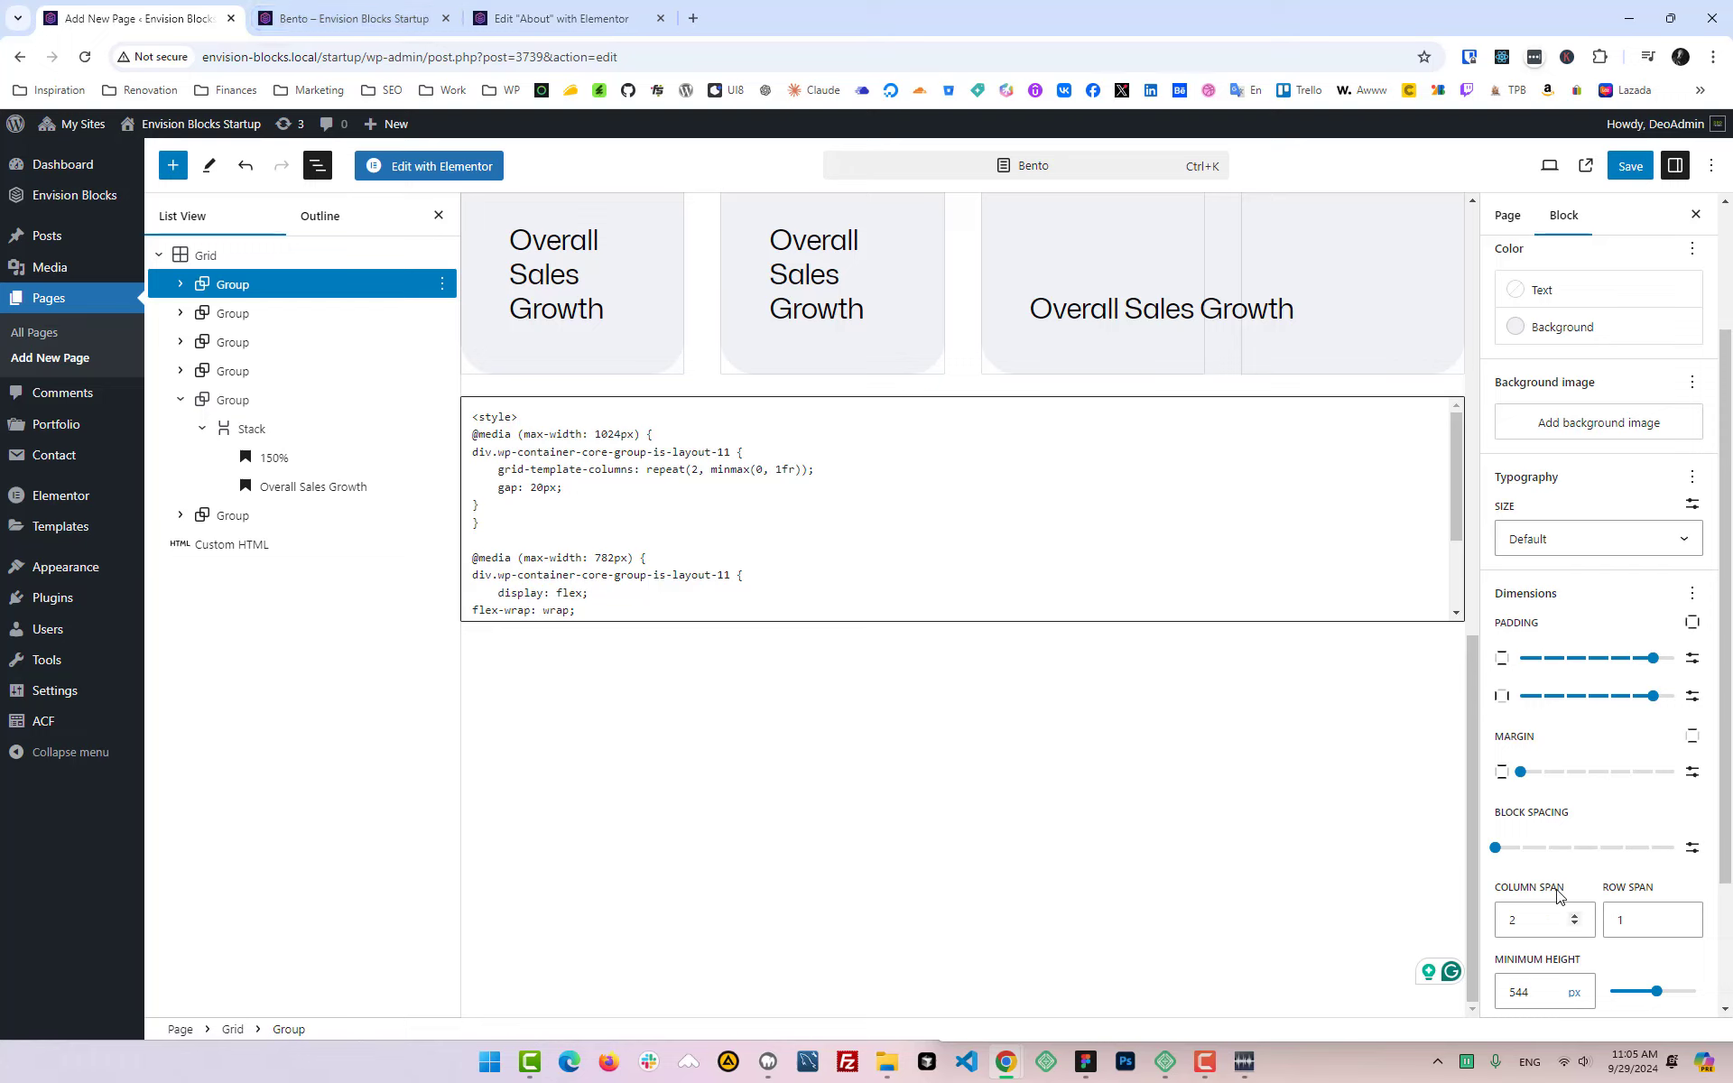
pyautogui.click(1534, 920)
pyautogui.scroll(9, 600, 234)
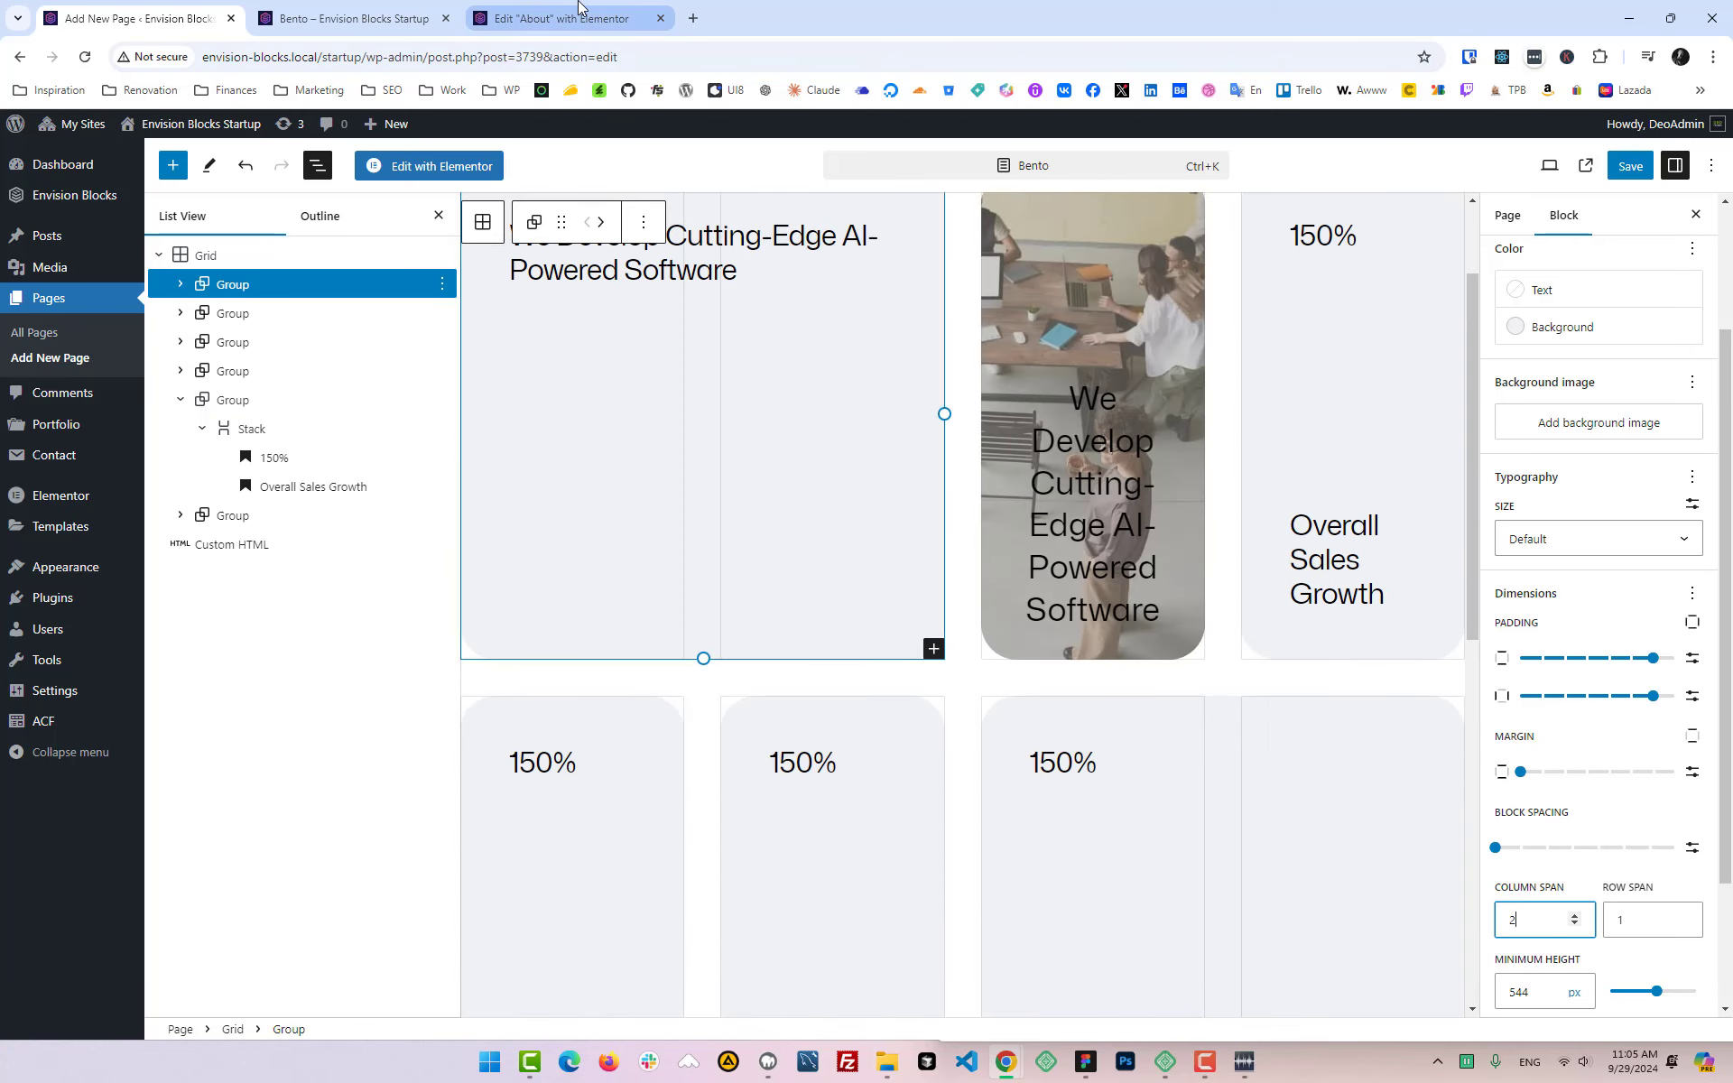
# Step: Switch to the Elementor About page and examine the column-span CSS in the HTML widget below the grid cards
pyautogui.click(579, 7)
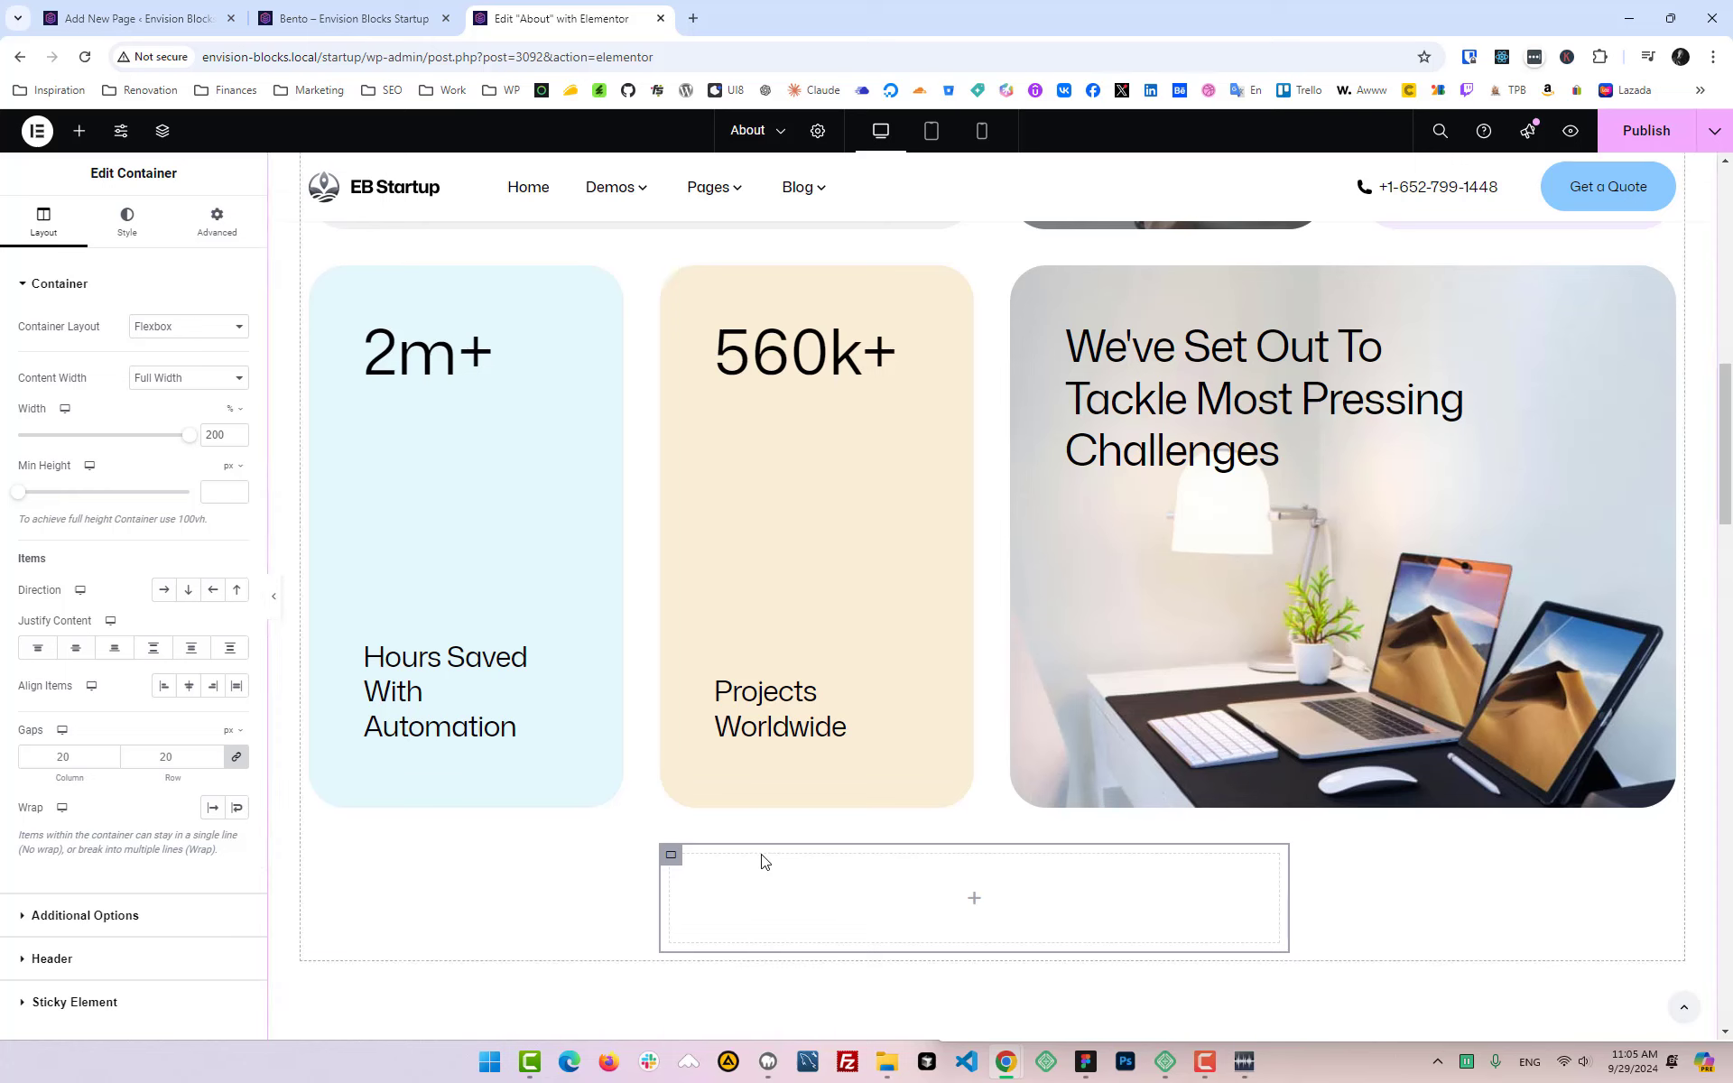
pyautogui.click(467, 897)
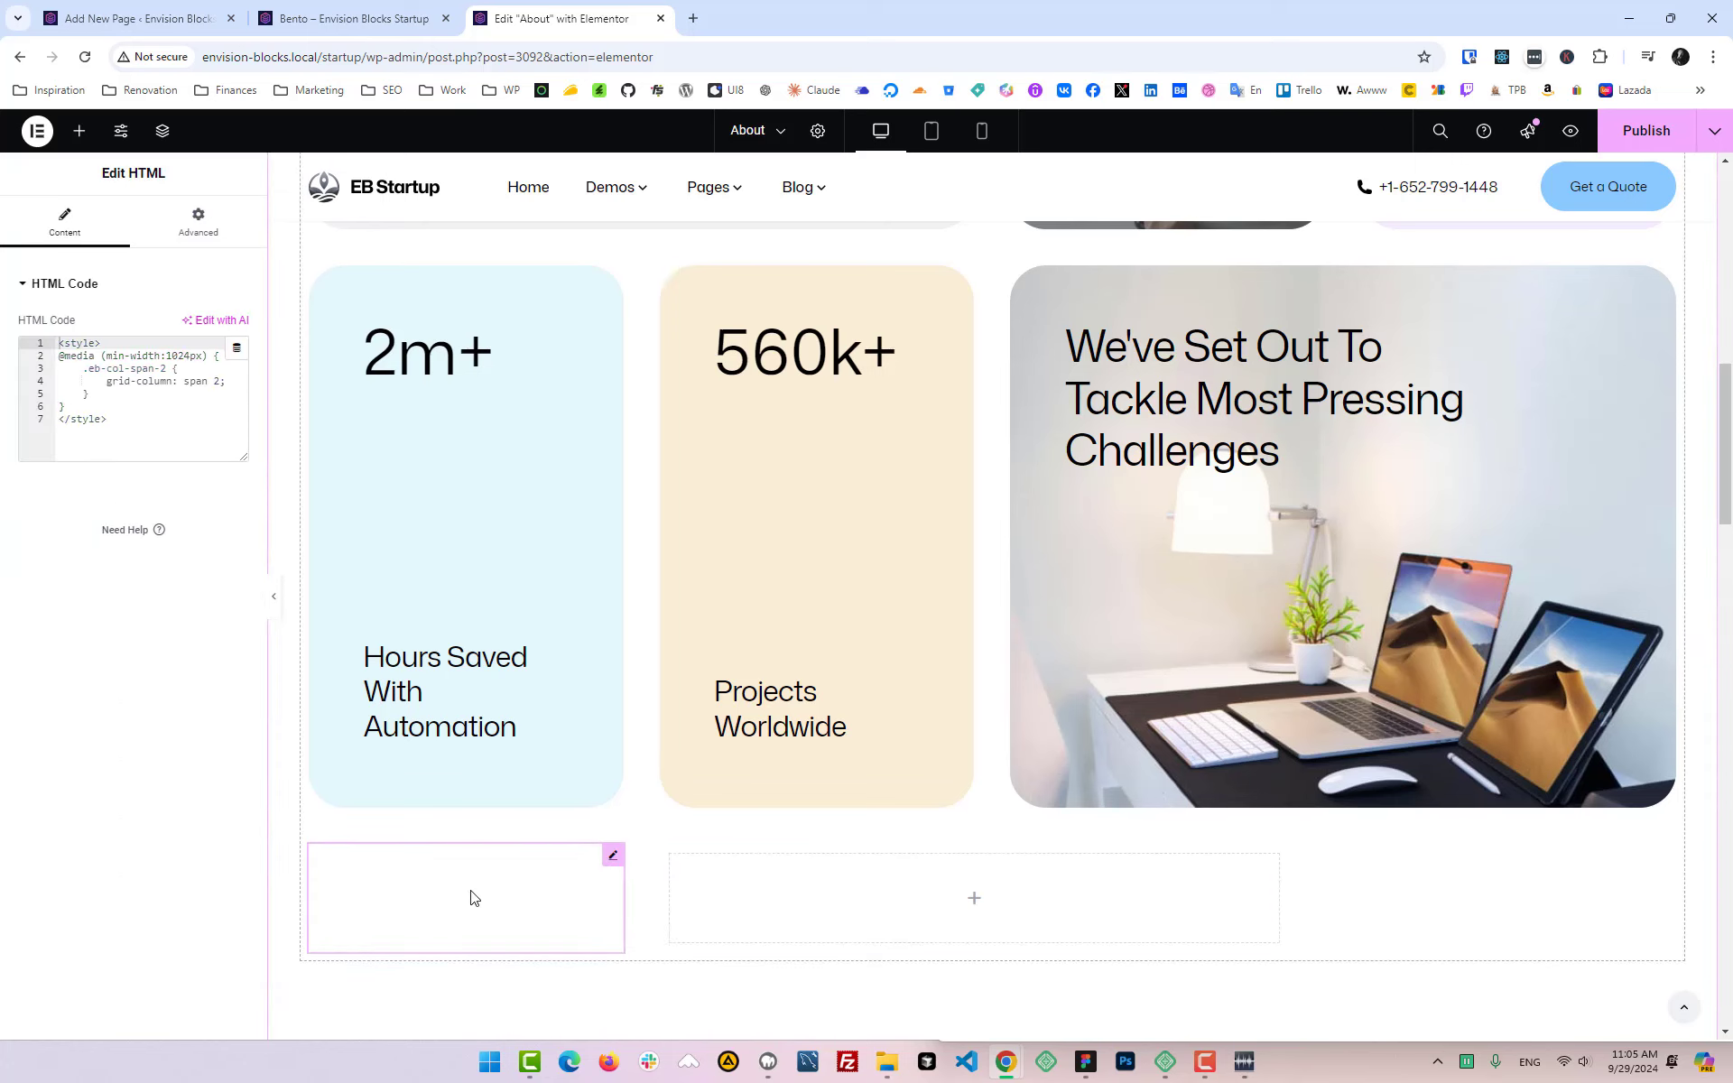
pyautogui.moveTo(58, 355); pyautogui.dragTo(121, 401)
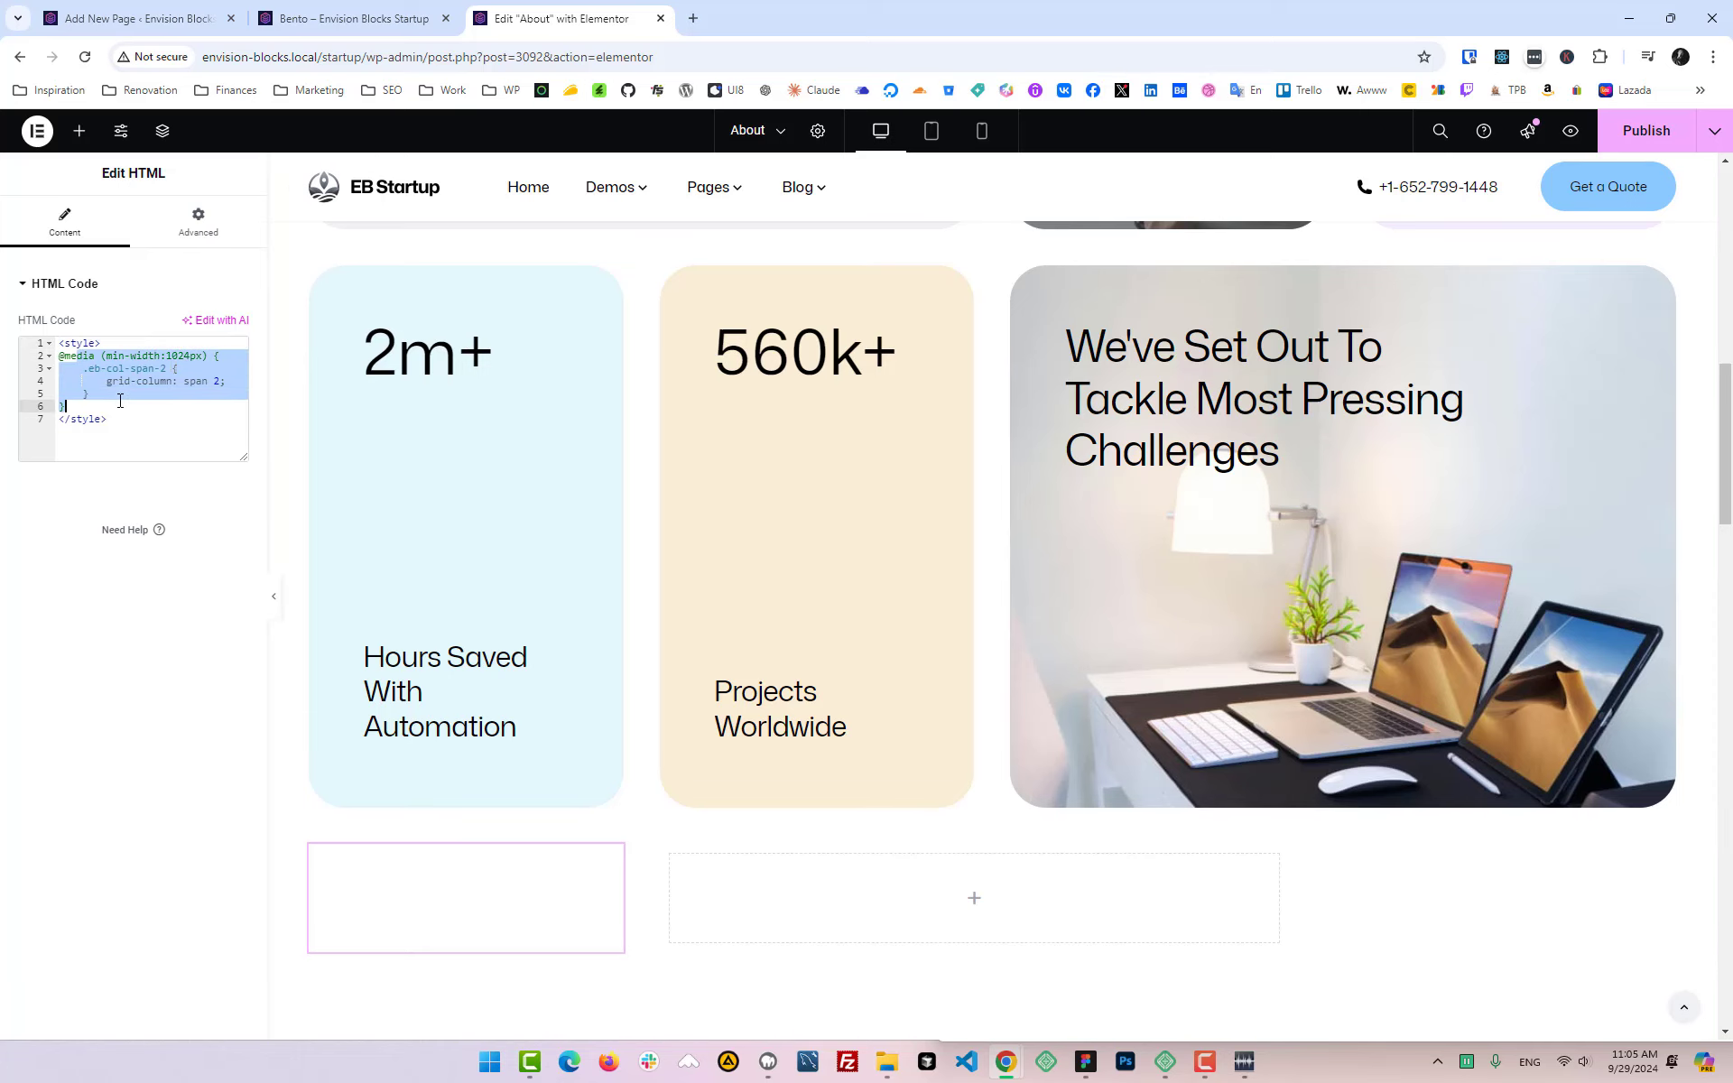
# Step: Remove the eb-col-span-2 CSS class from the About grid's first card container
pyautogui.scroll(-1, 560, 560)
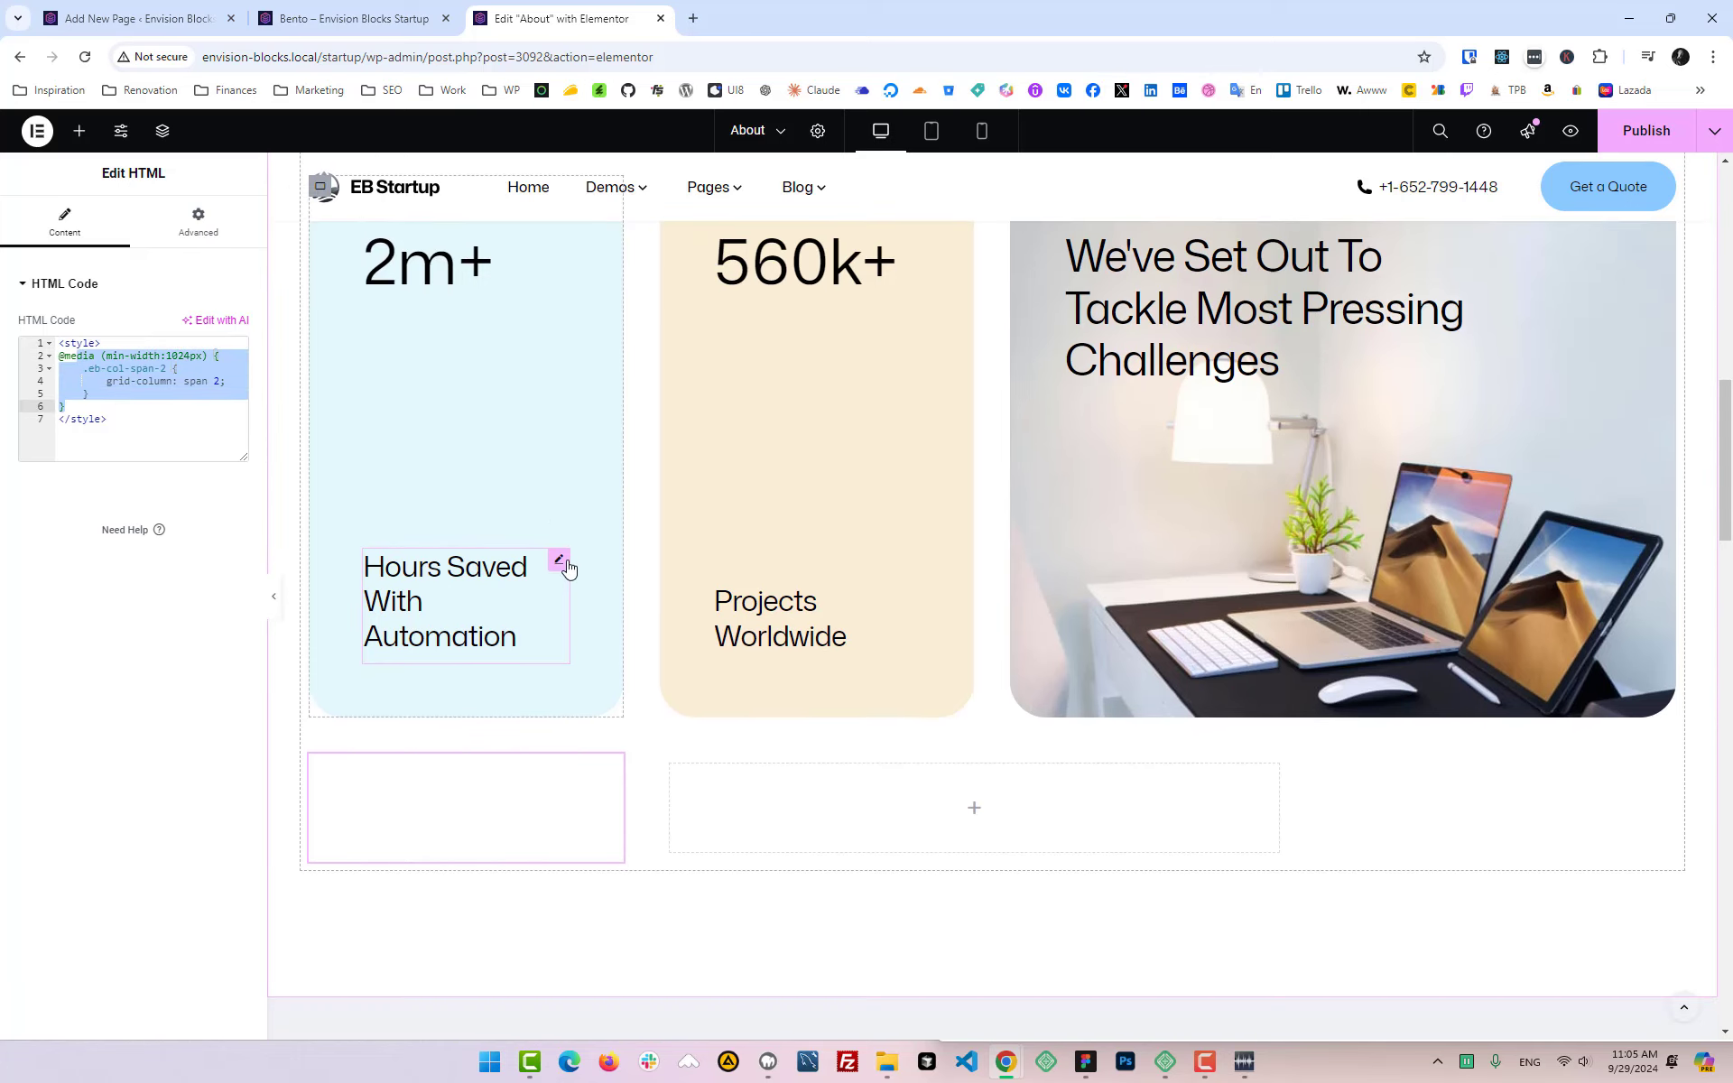
pyautogui.scroll(8, 587, 542)
pyautogui.scroll(3, 541, 546)
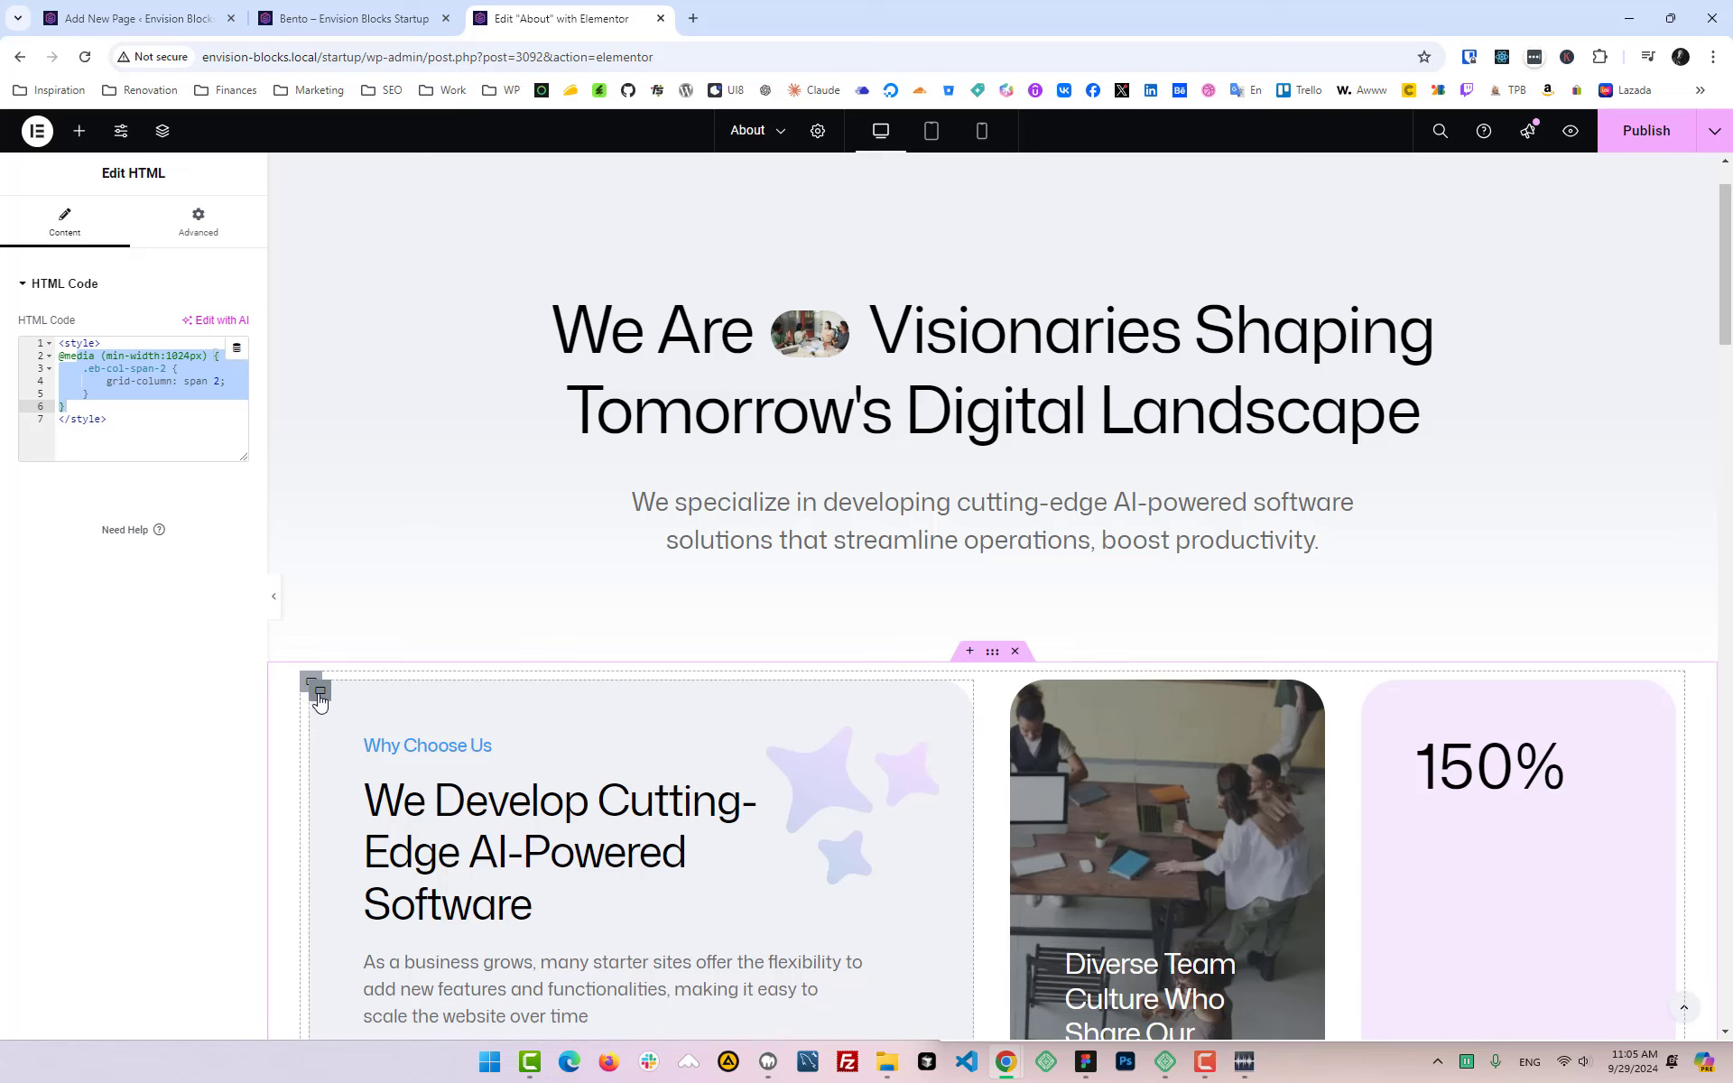
pyautogui.click(218, 226)
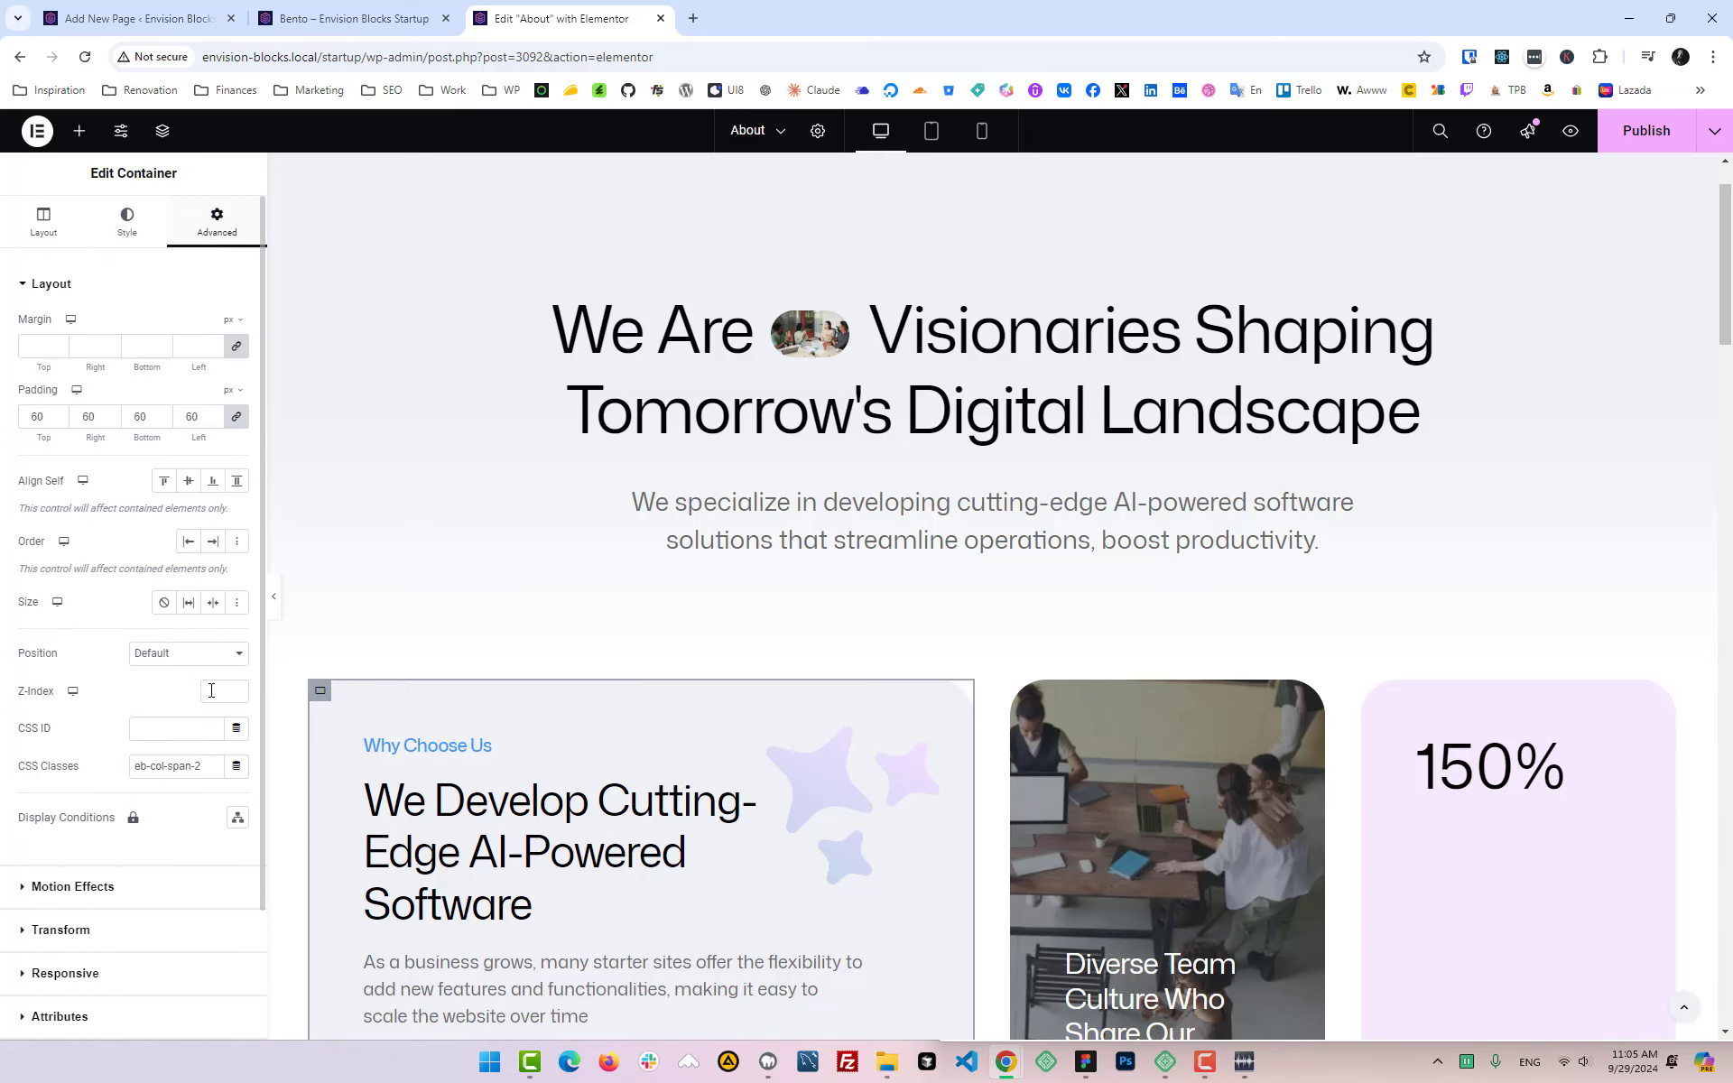
pyautogui.moveTo(200, 774); pyautogui.dragTo(97, 763)
pyautogui.press('BackSpace')
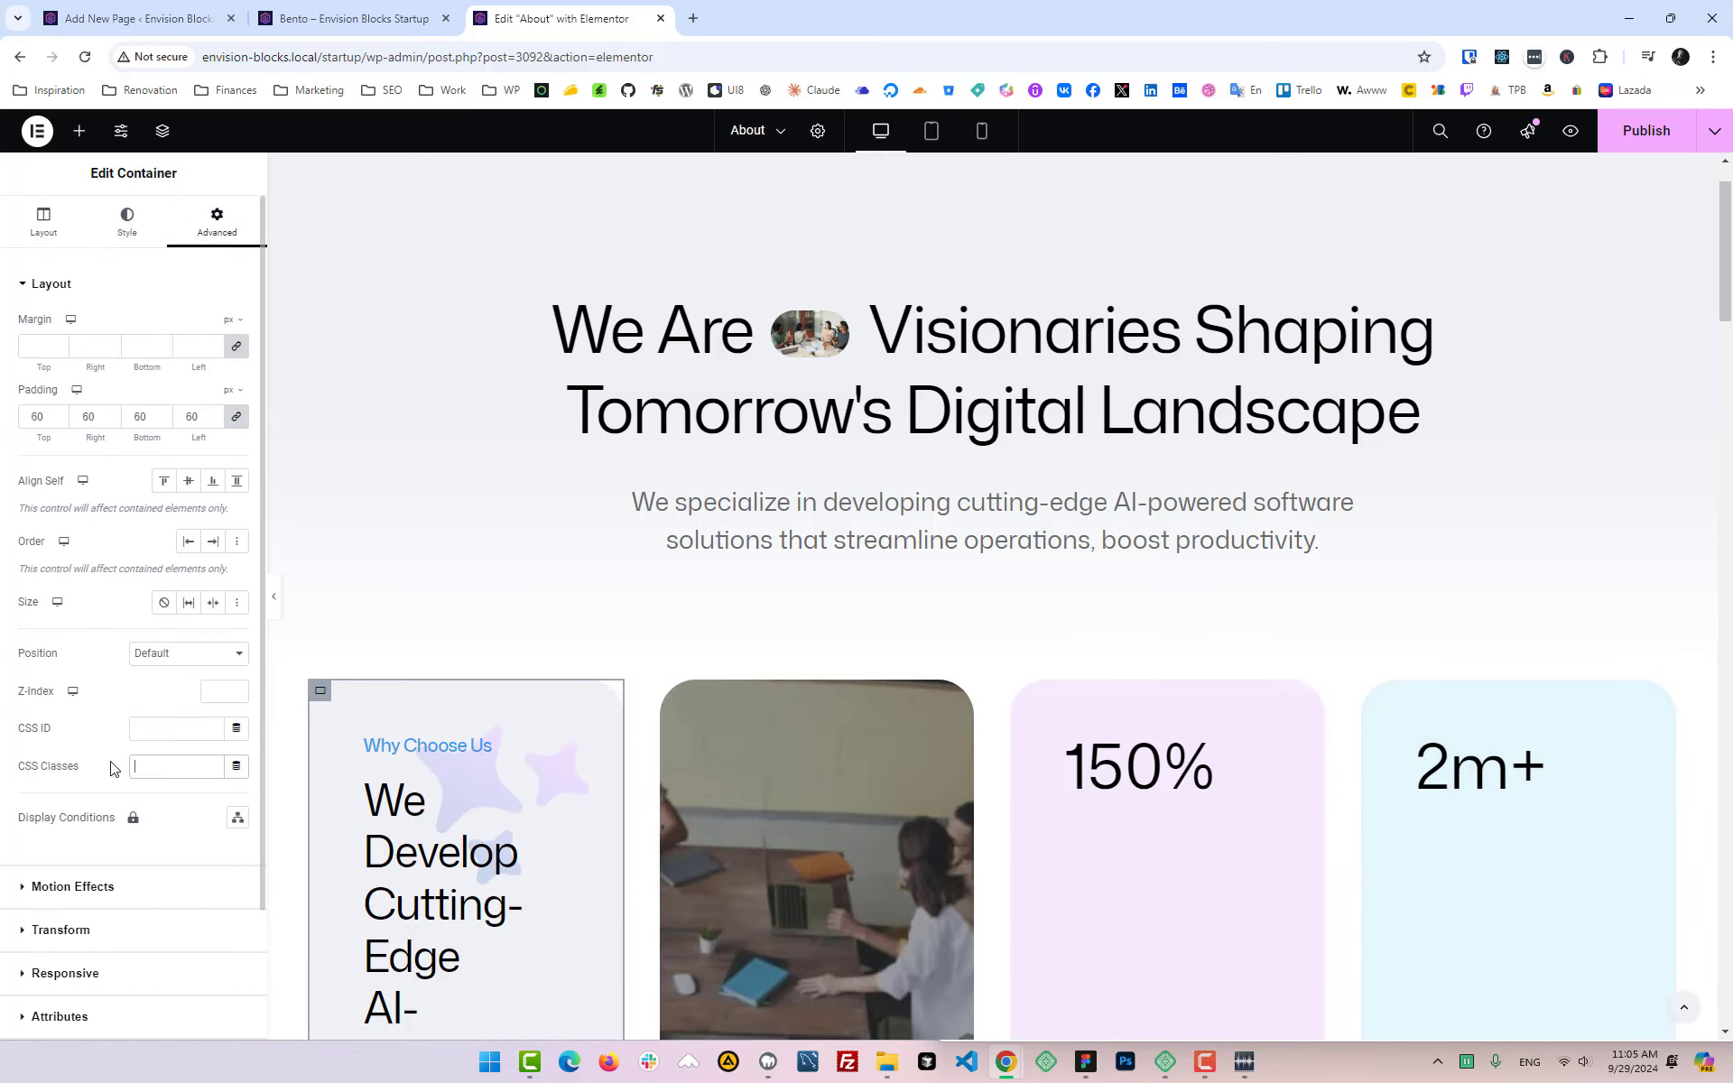
# Step: Try a width of 200% on the first card container and check the overlap with the neighbouring card
pyautogui.scroll(-5, 438, 619)
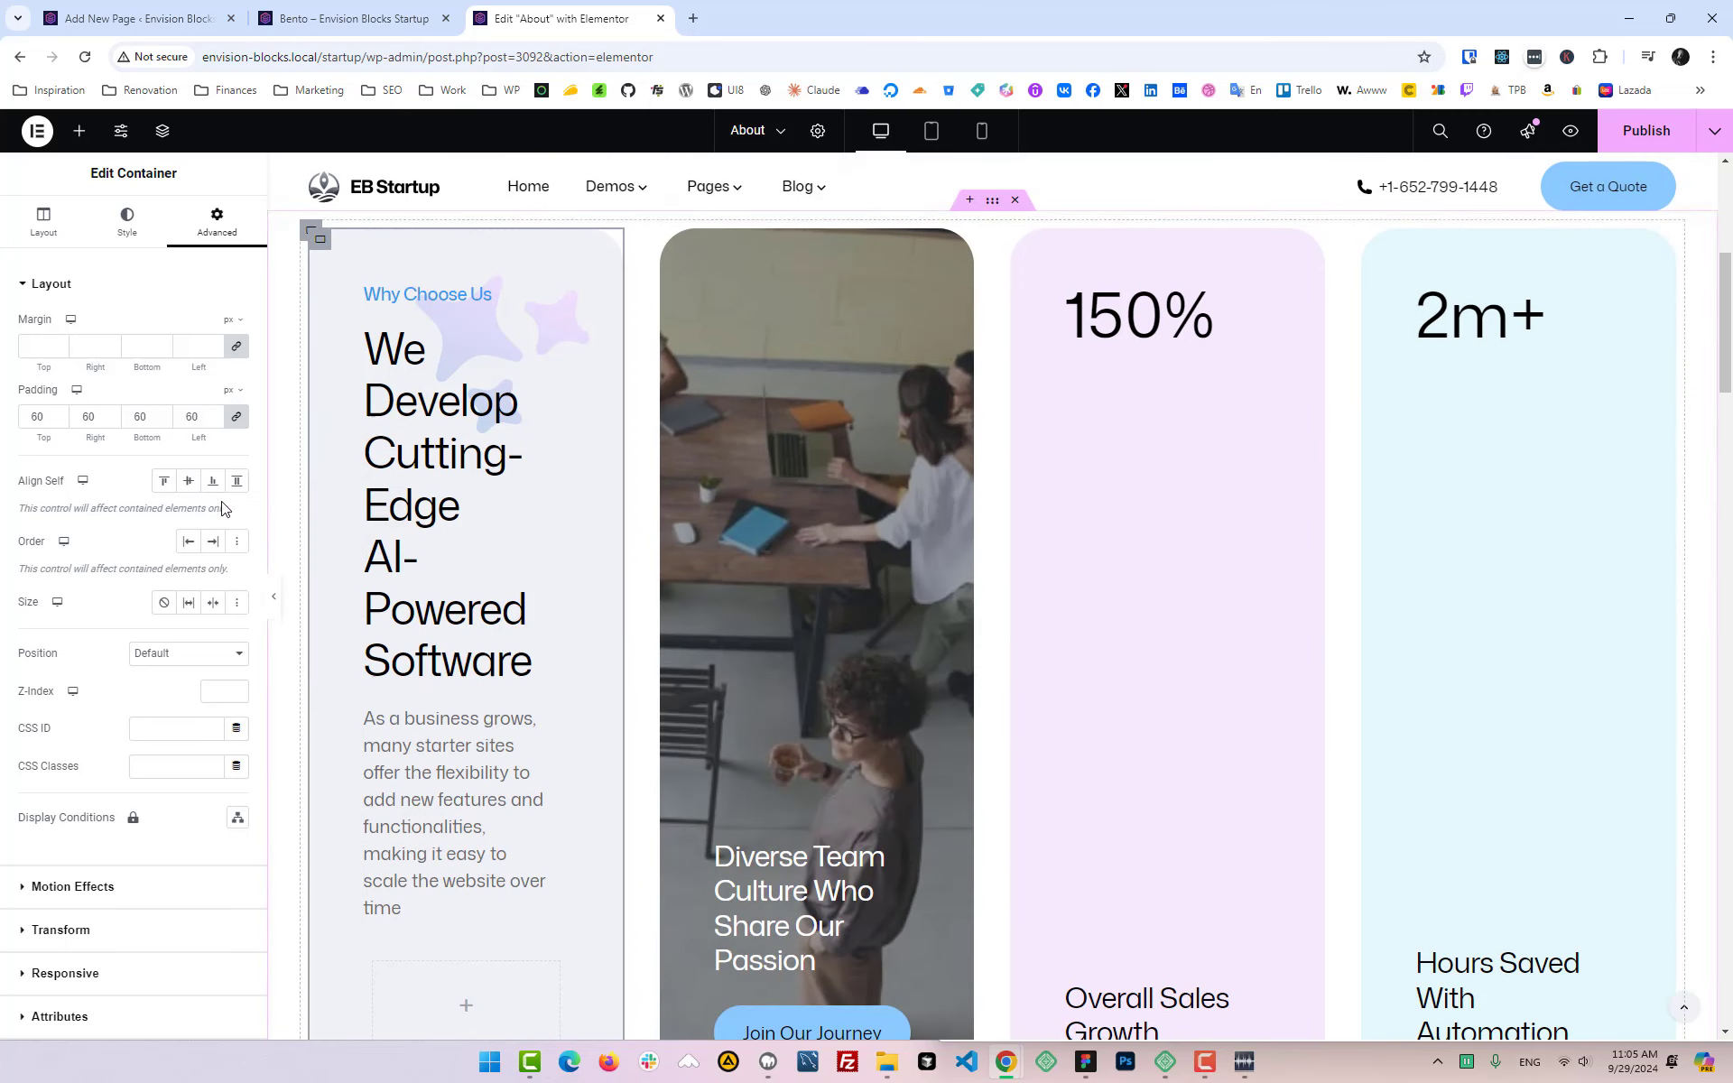
pyautogui.click(42, 223)
pyautogui.moveTo(217, 434); pyautogui.dragTo(194, 432)
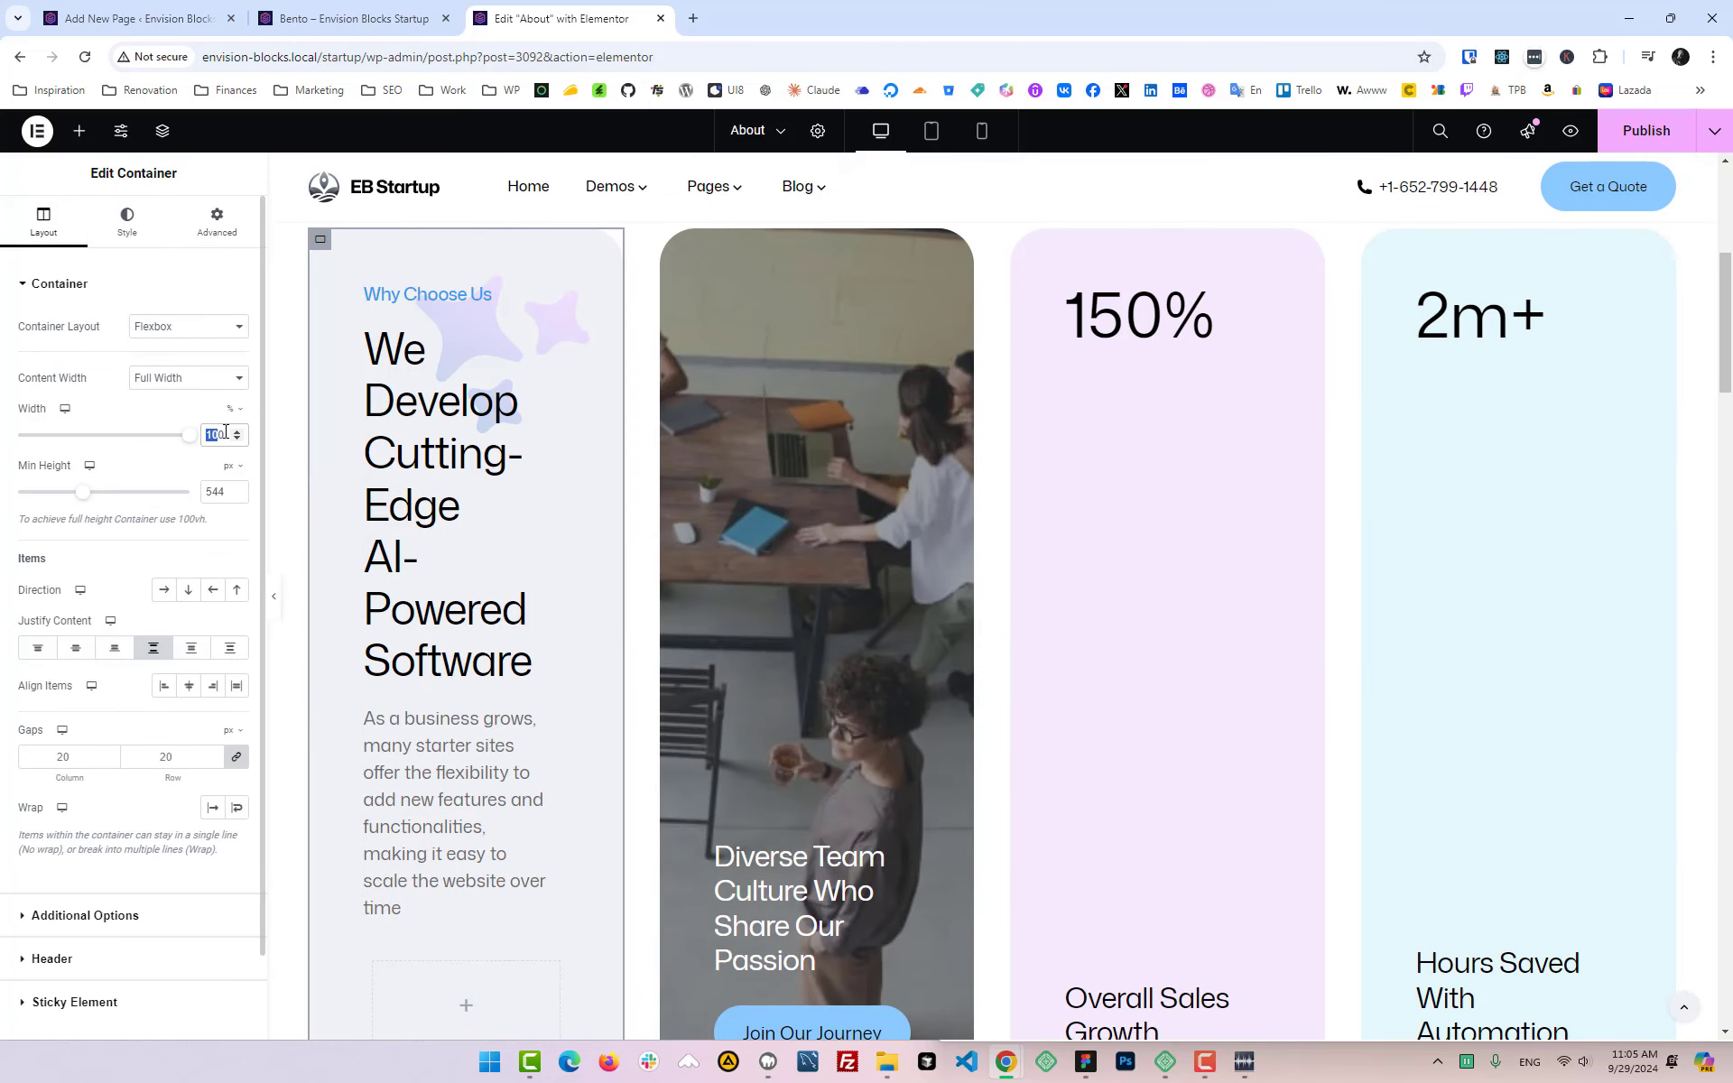
pyautogui.write('20')
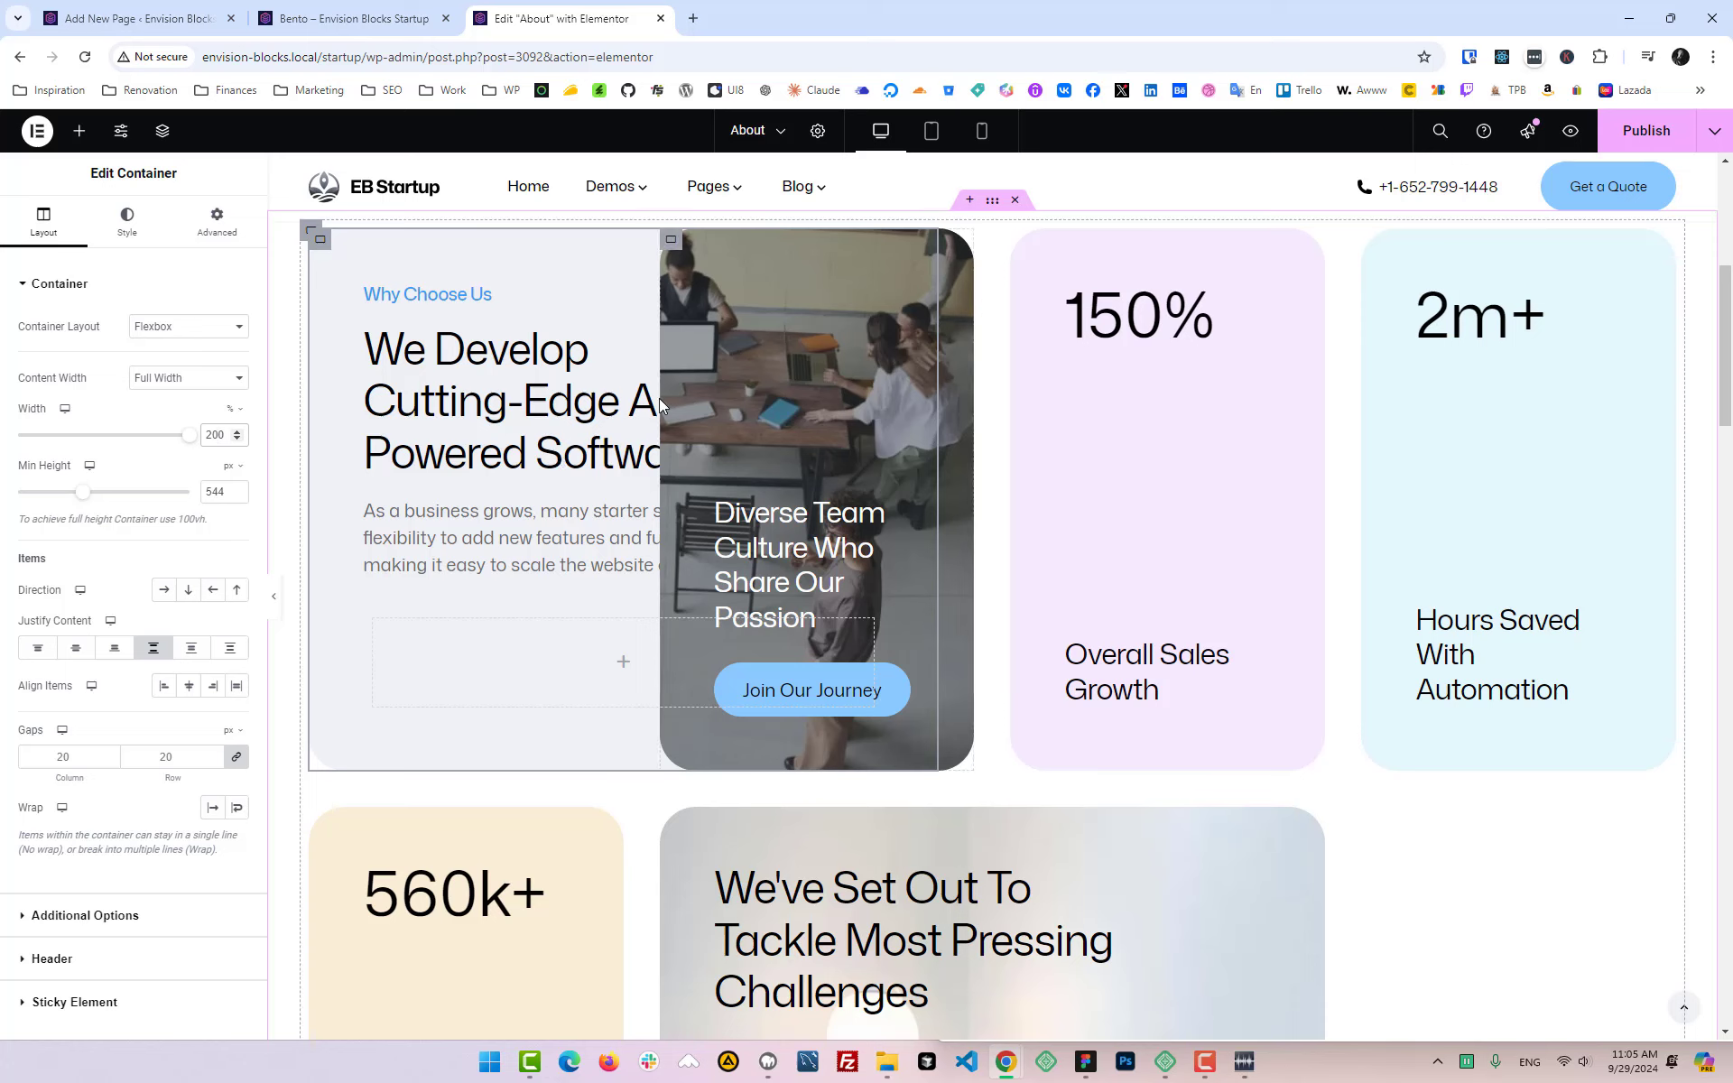
pyautogui.scroll(-1, 185, 596)
pyautogui.scroll(1, 189, 603)
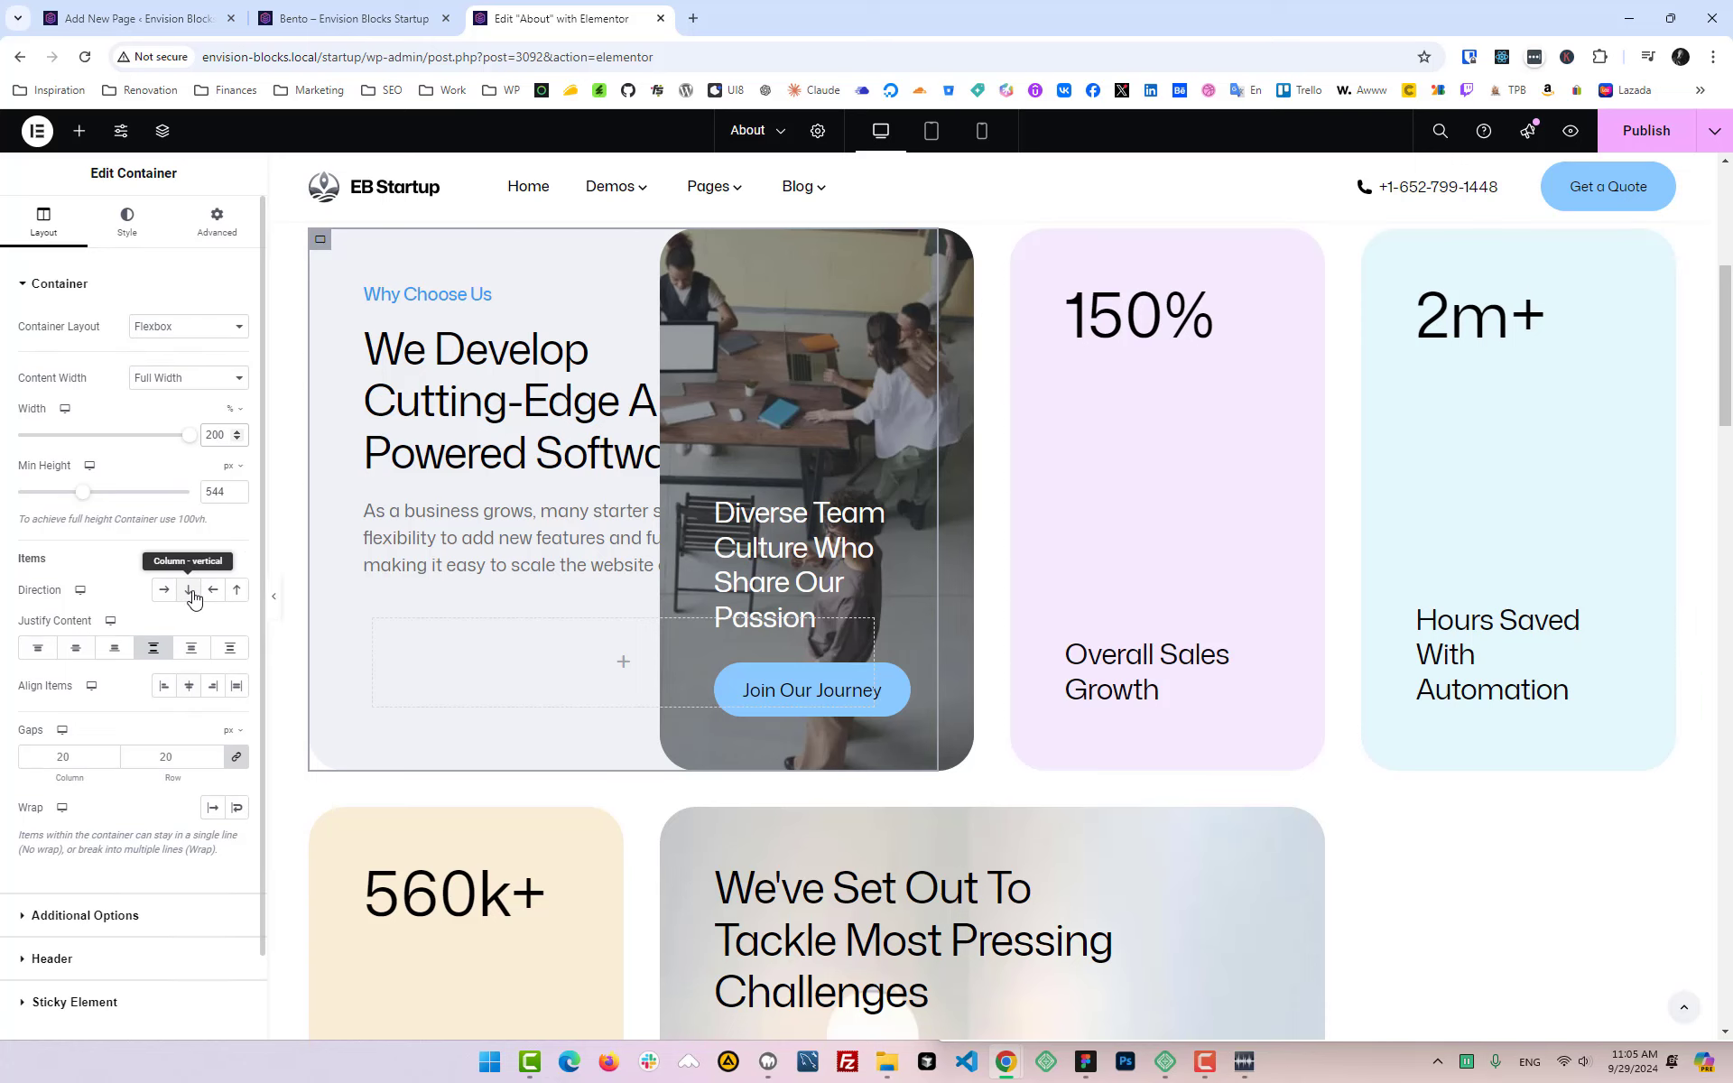
# Step: Try the first card's wrap options and the parent grid's Stretch alignment for justify and align items
pyautogui.click(236, 807)
pyautogui.click(215, 808)
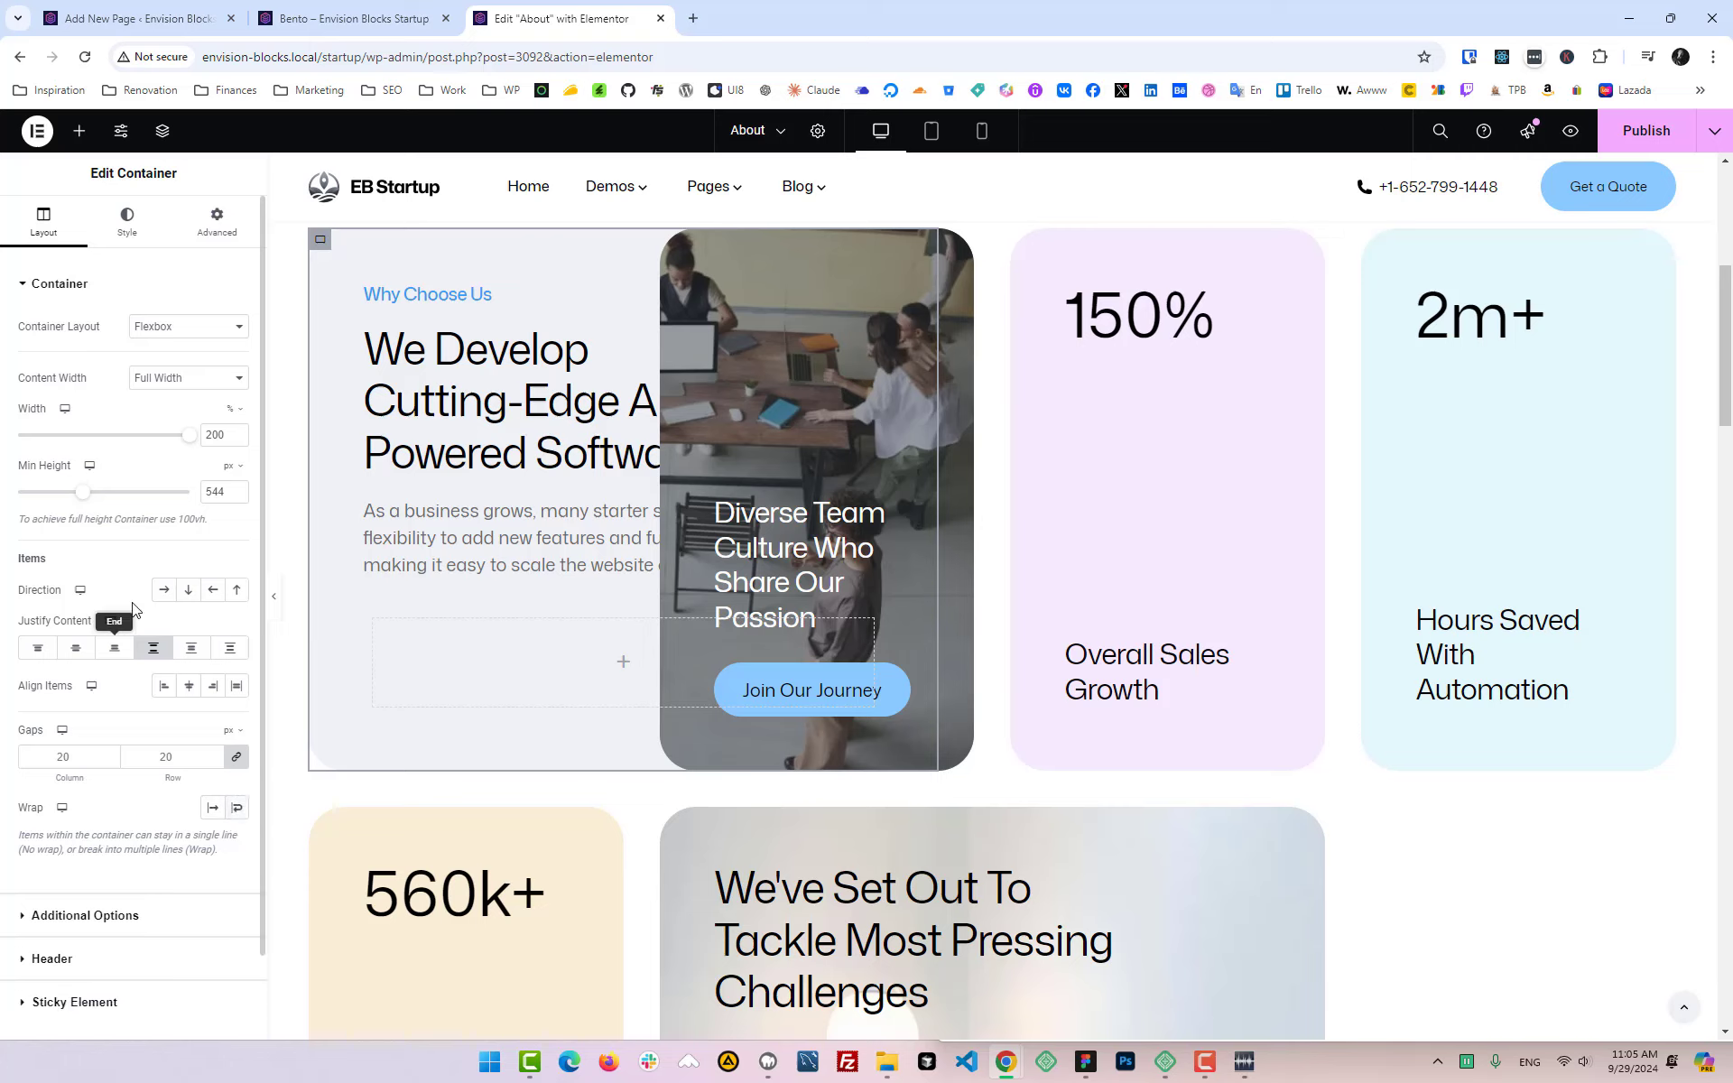
pyautogui.click(308, 237)
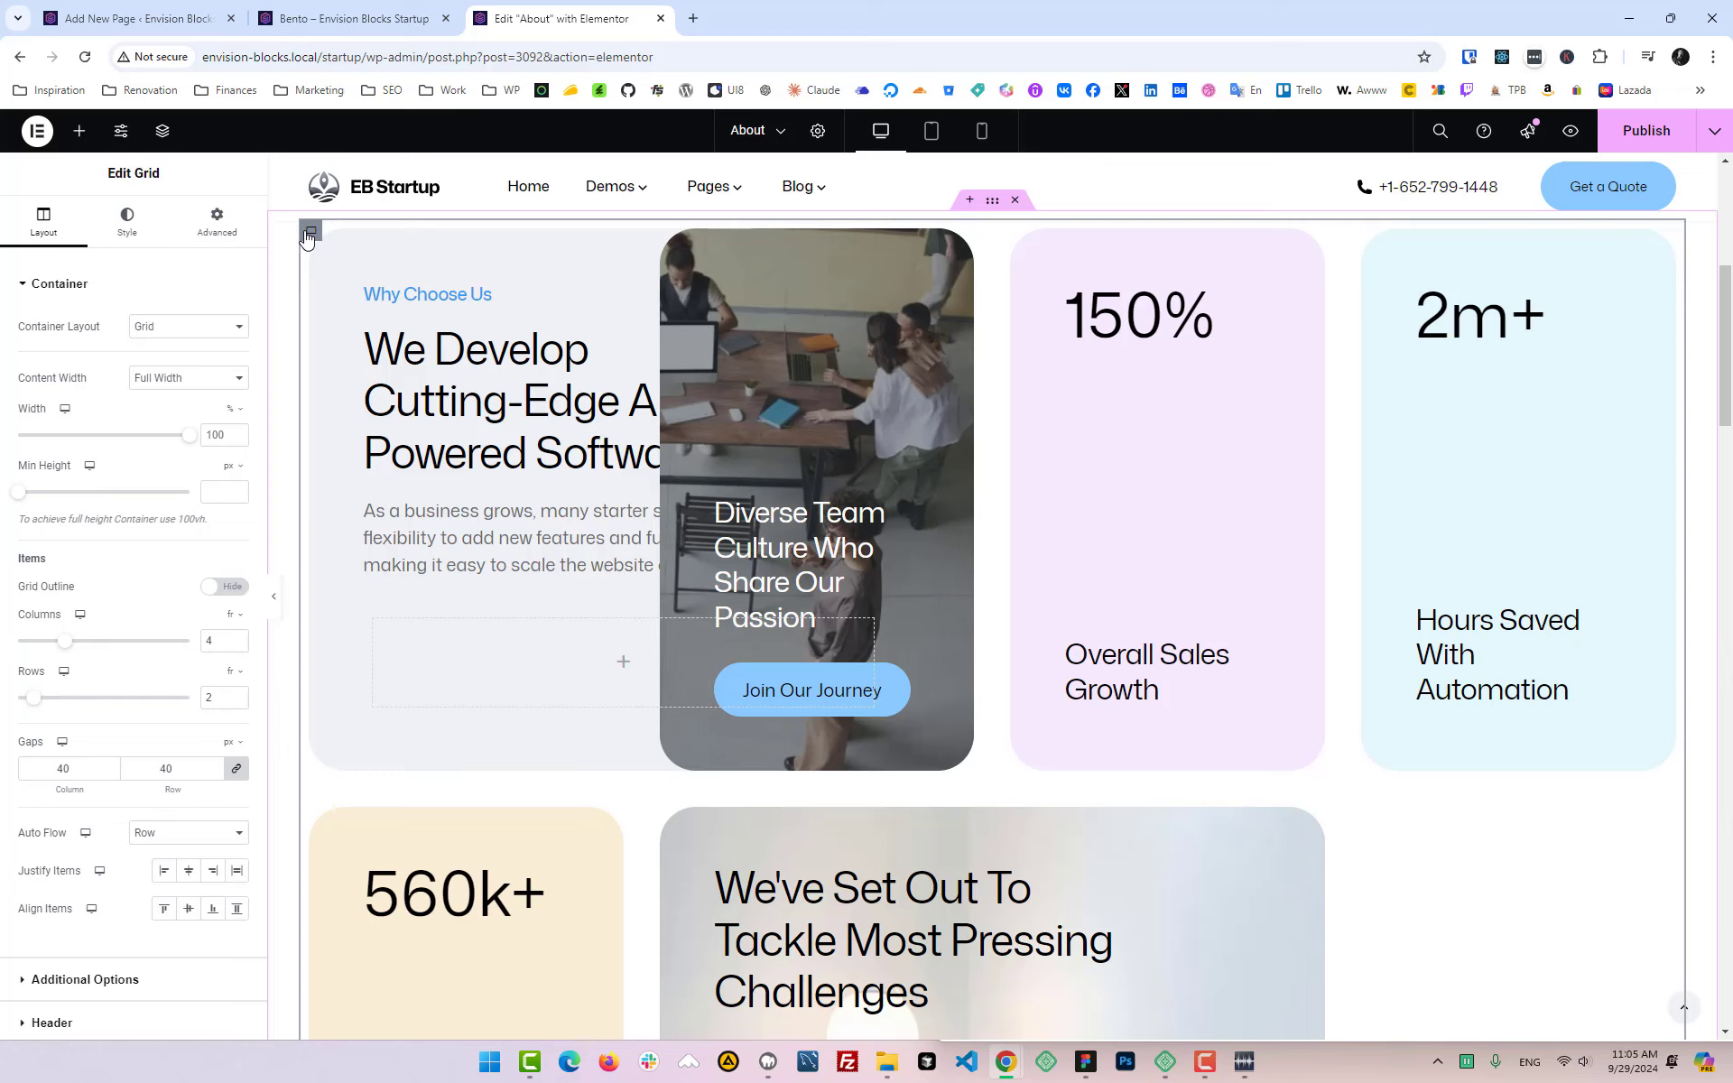
pyautogui.click(239, 912)
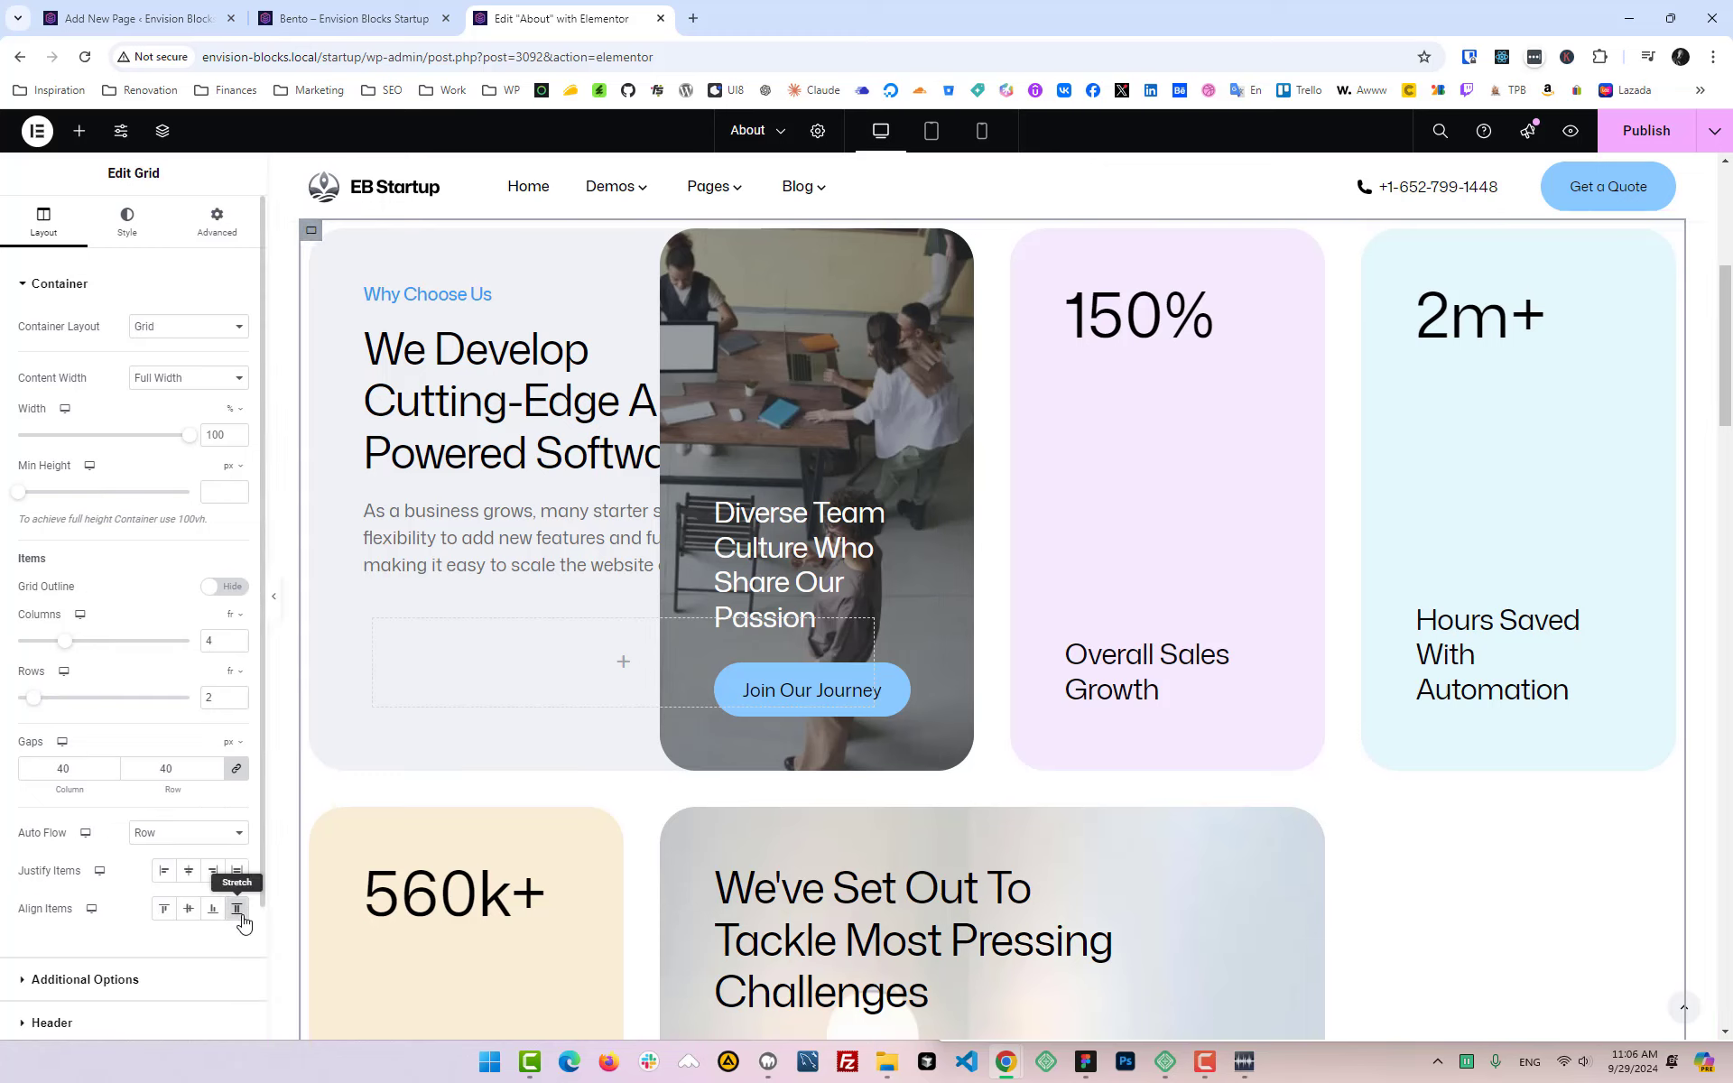
pyautogui.click(239, 874)
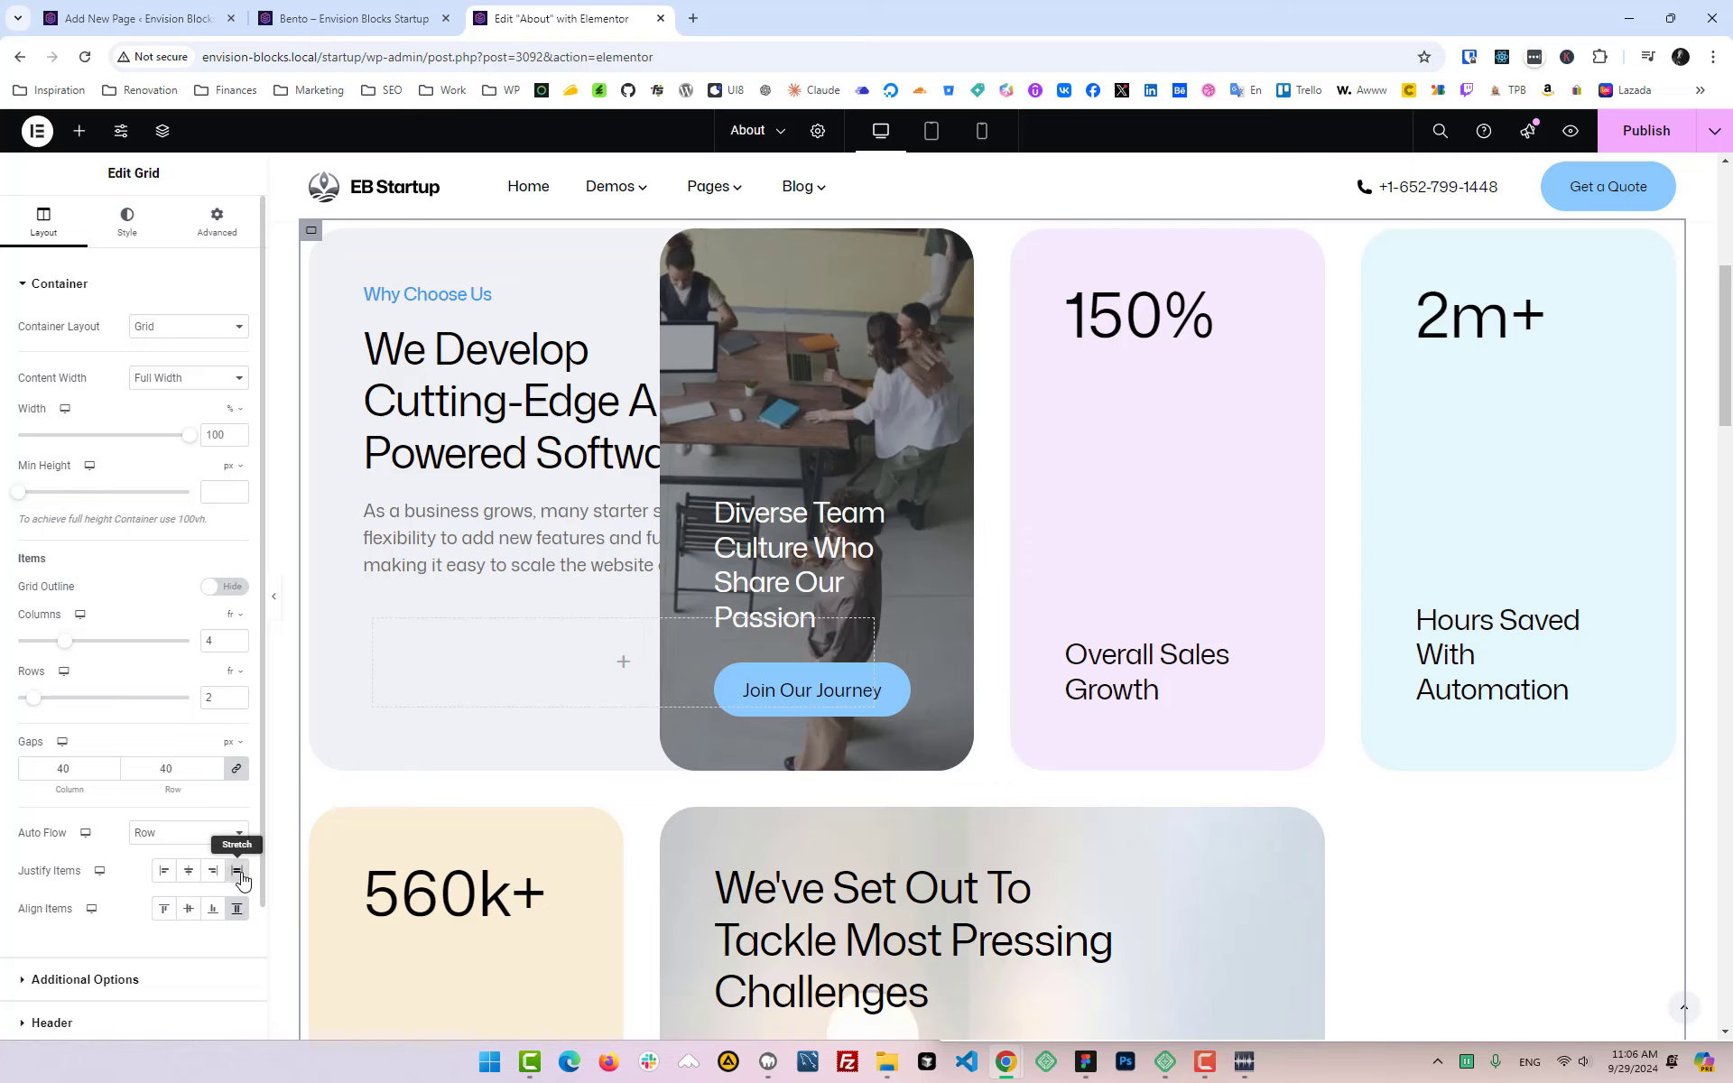
pyautogui.click(191, 838)
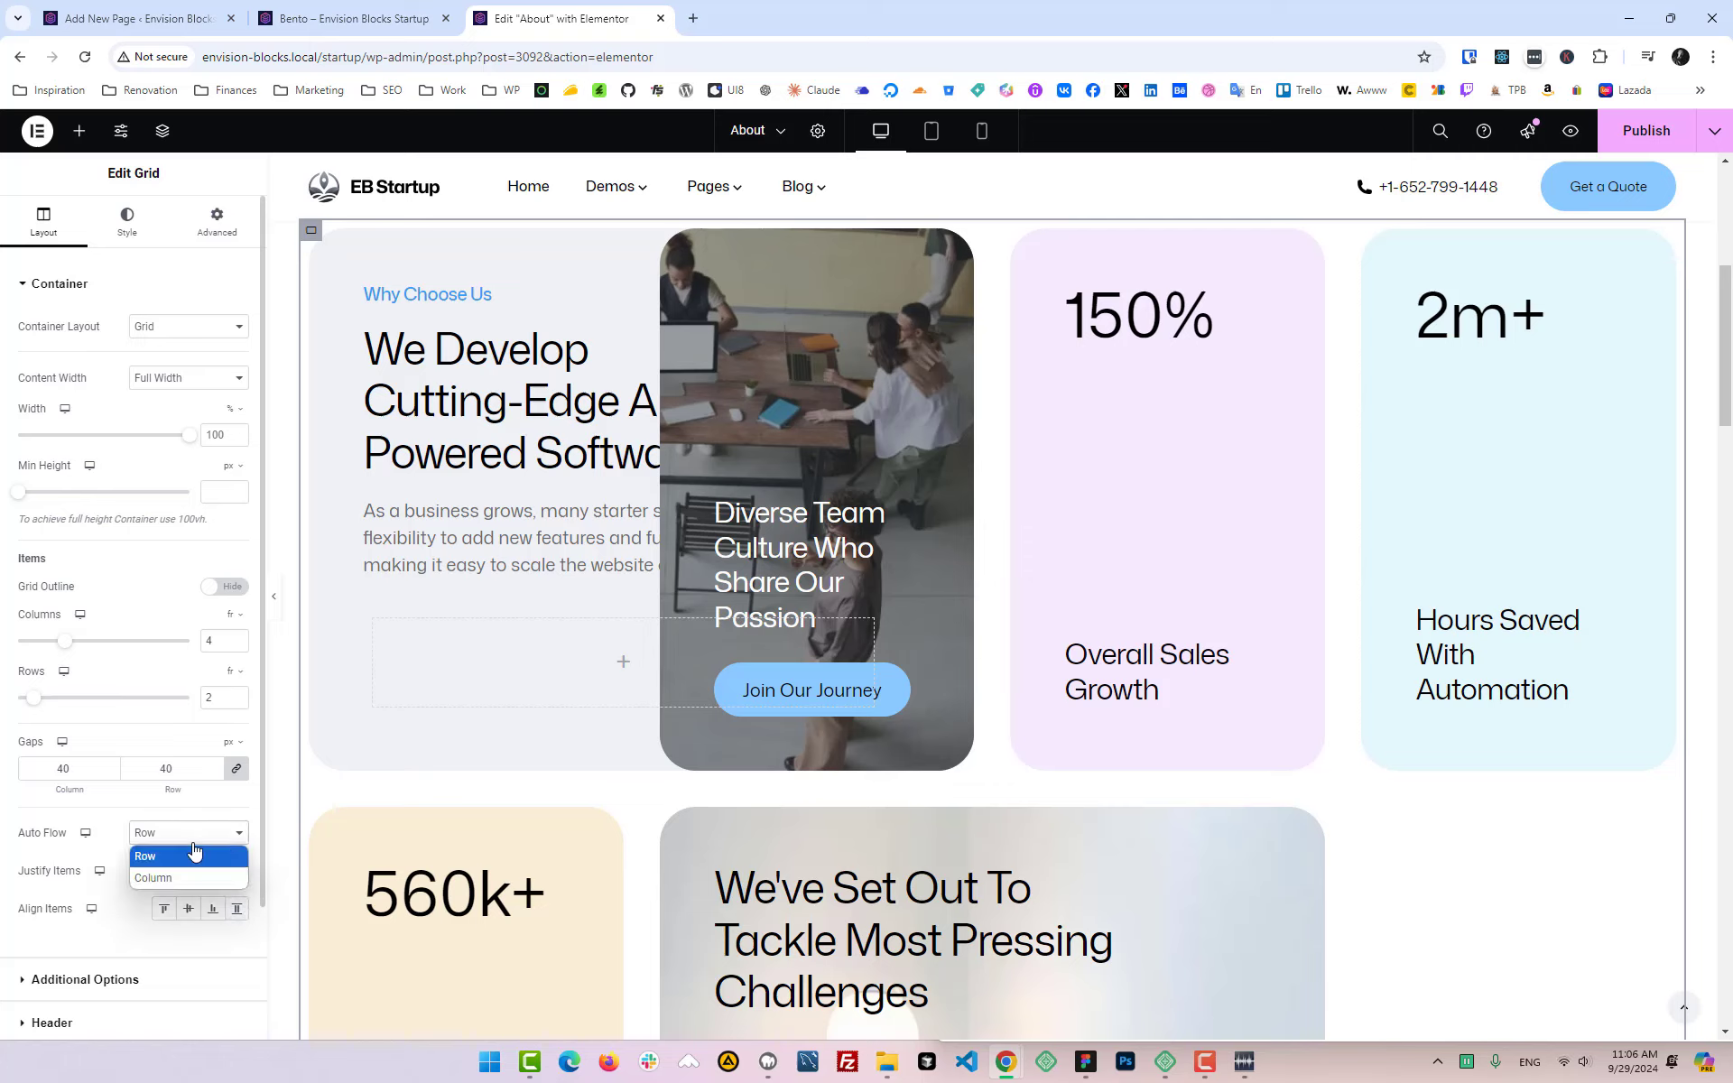
pyautogui.click(87, 832)
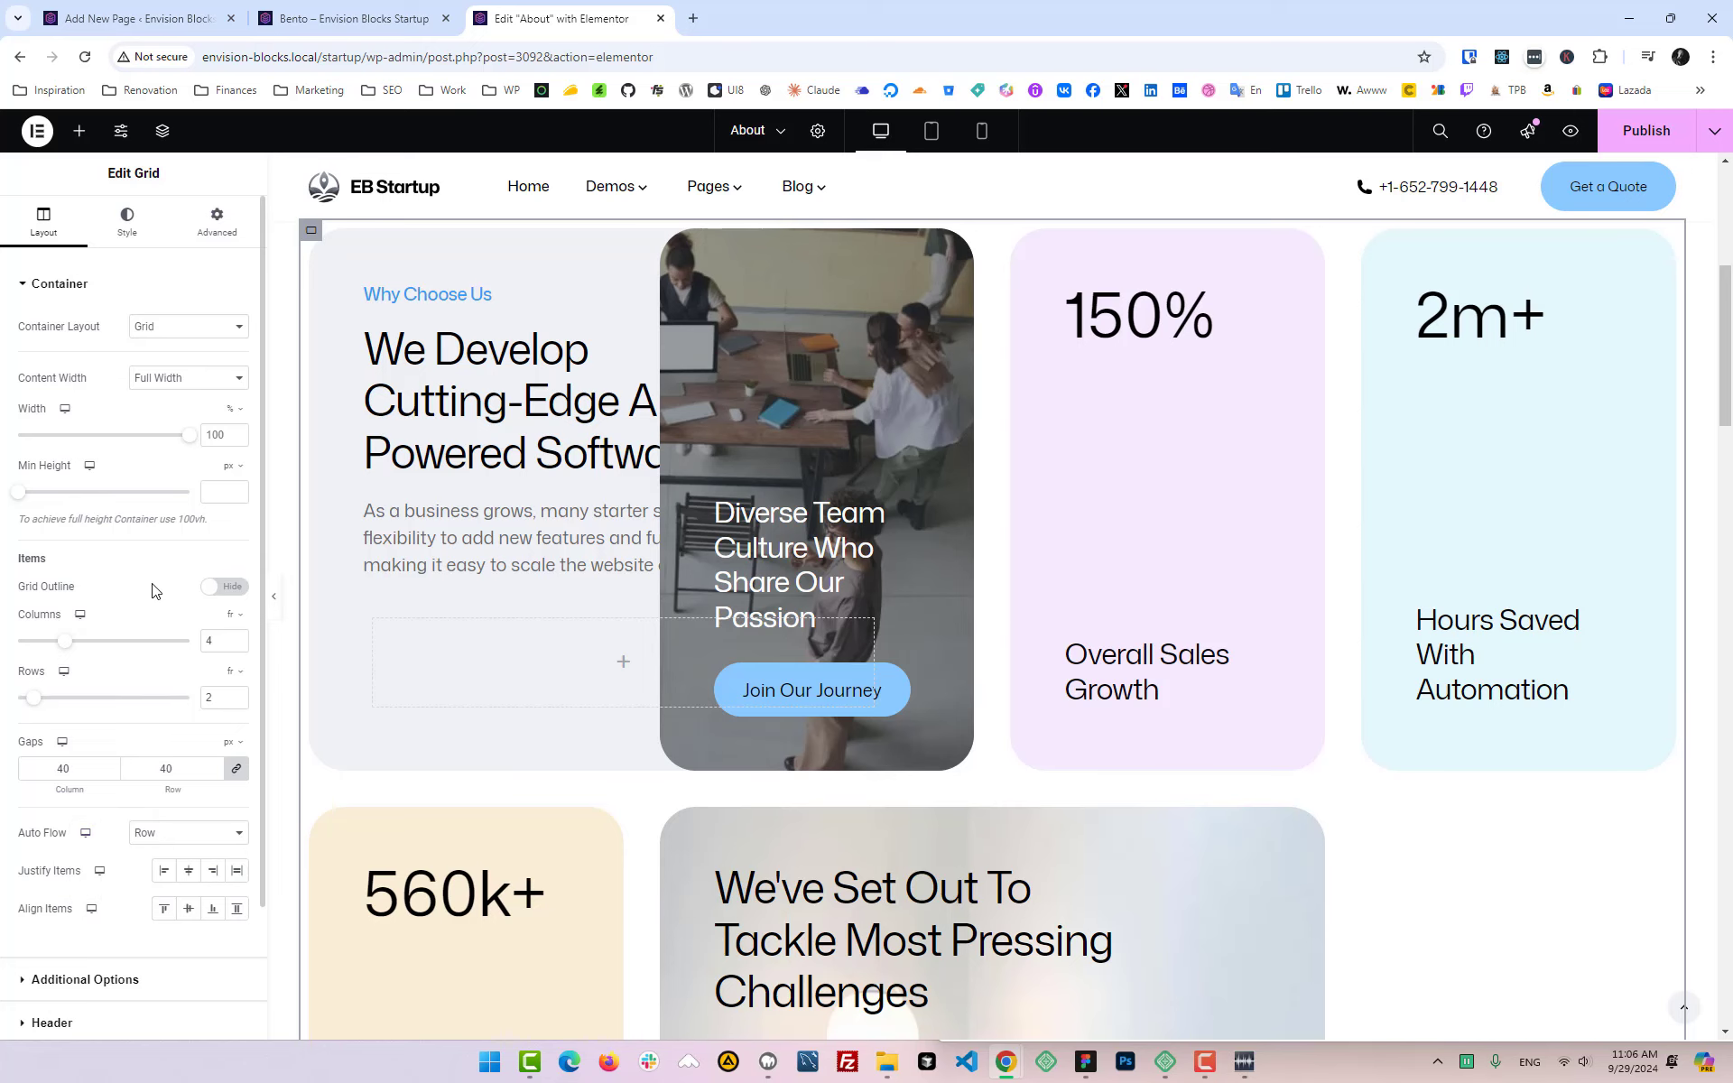
# Step: Set the first card container's width to 100%
pyautogui.scroll(5, 464, 456)
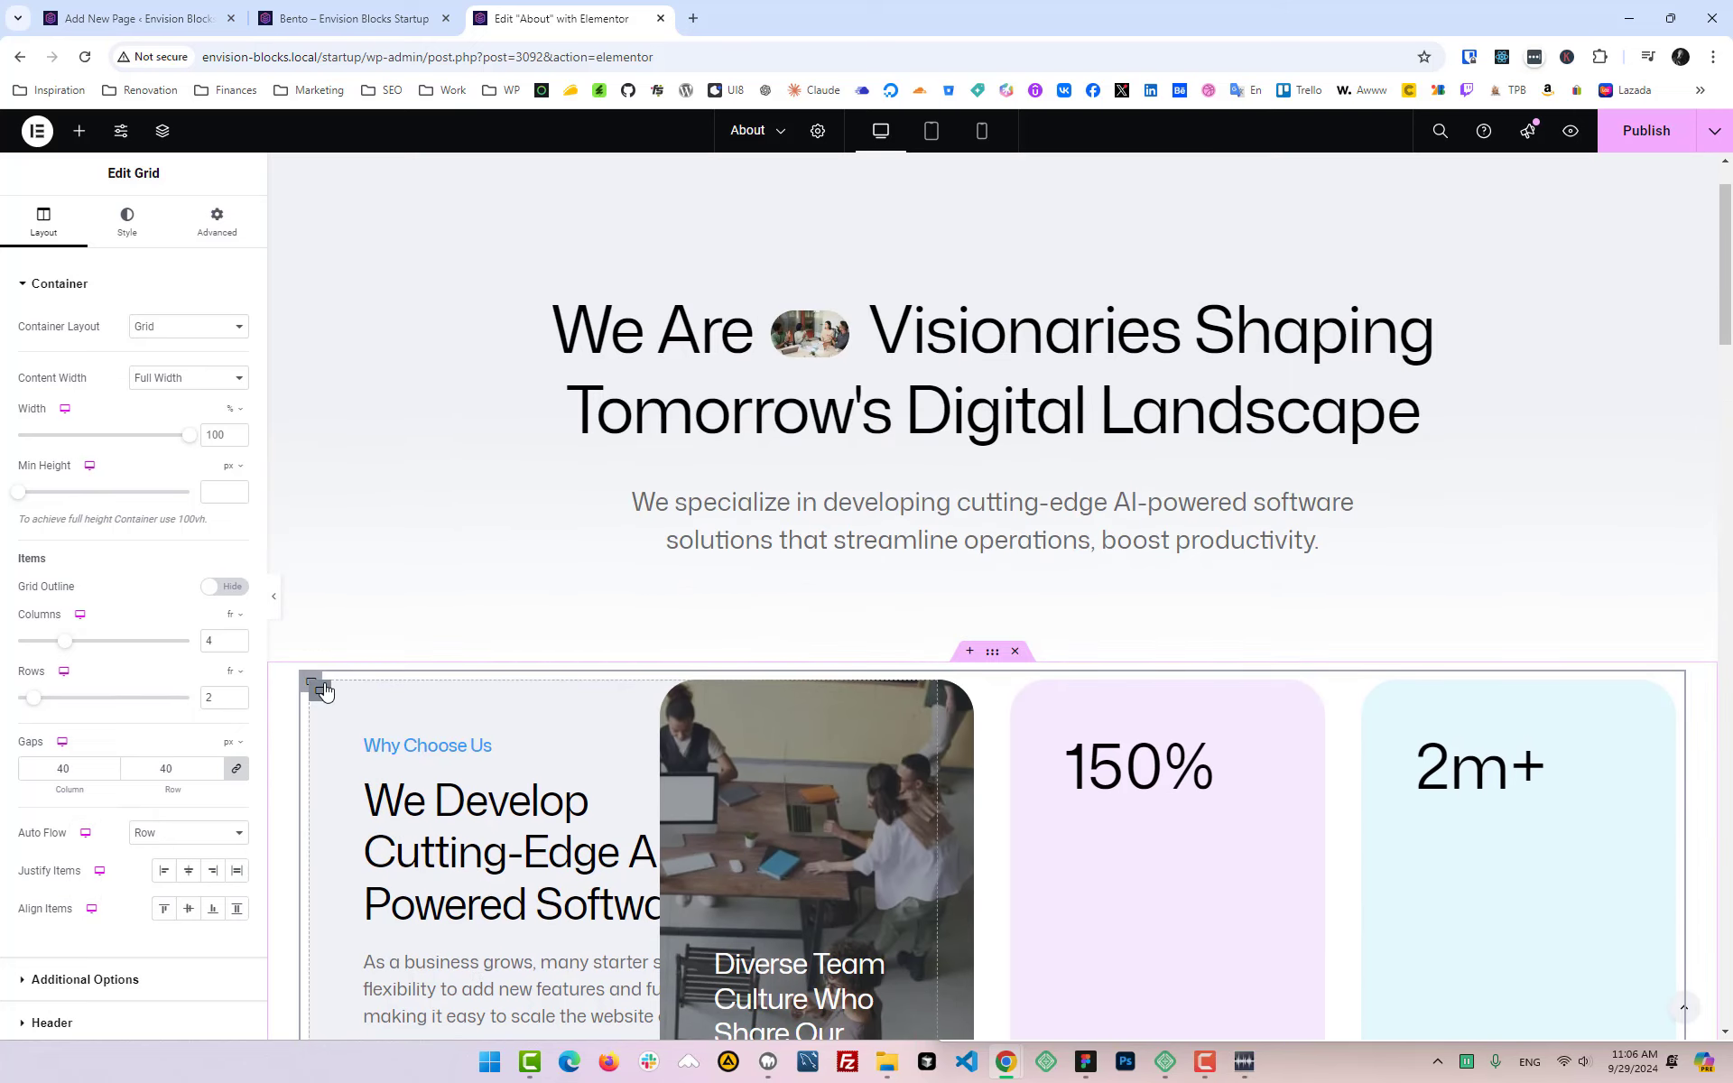
pyautogui.click(323, 691)
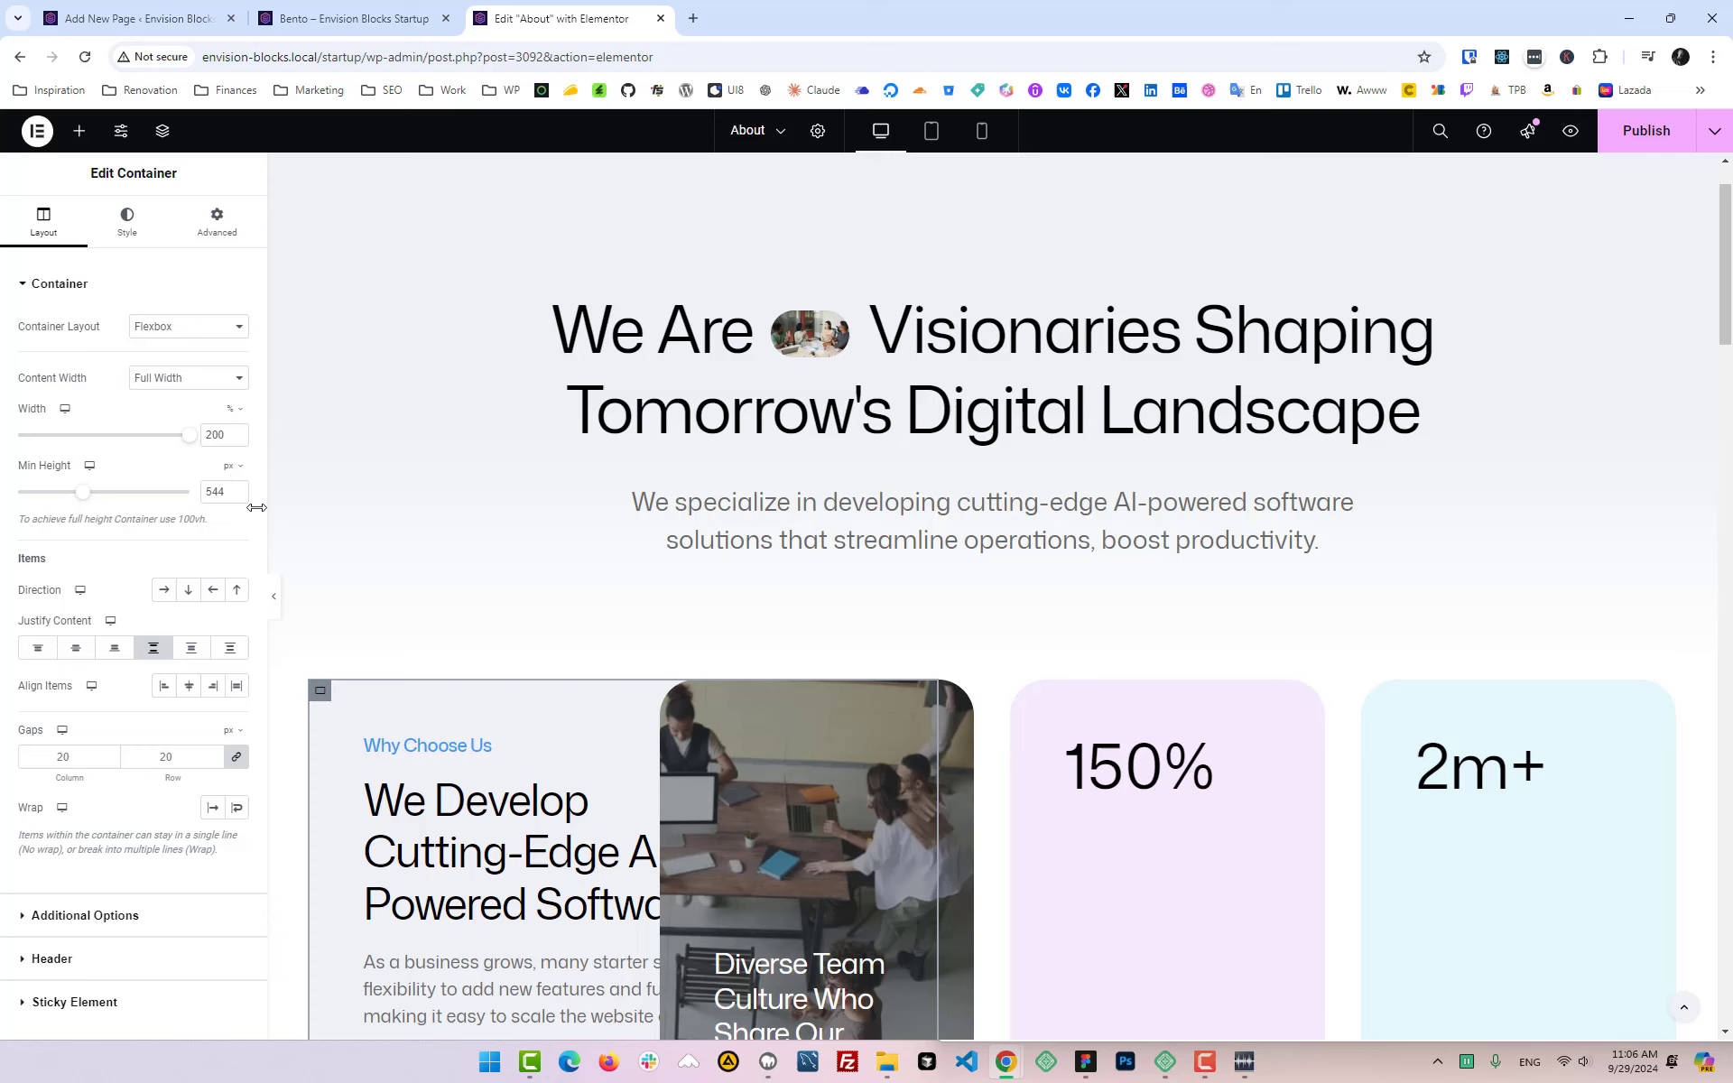
pyautogui.click(191, 436)
pyautogui.scroll(-1, 502, 731)
pyautogui.scroll(-3, 507, 716)
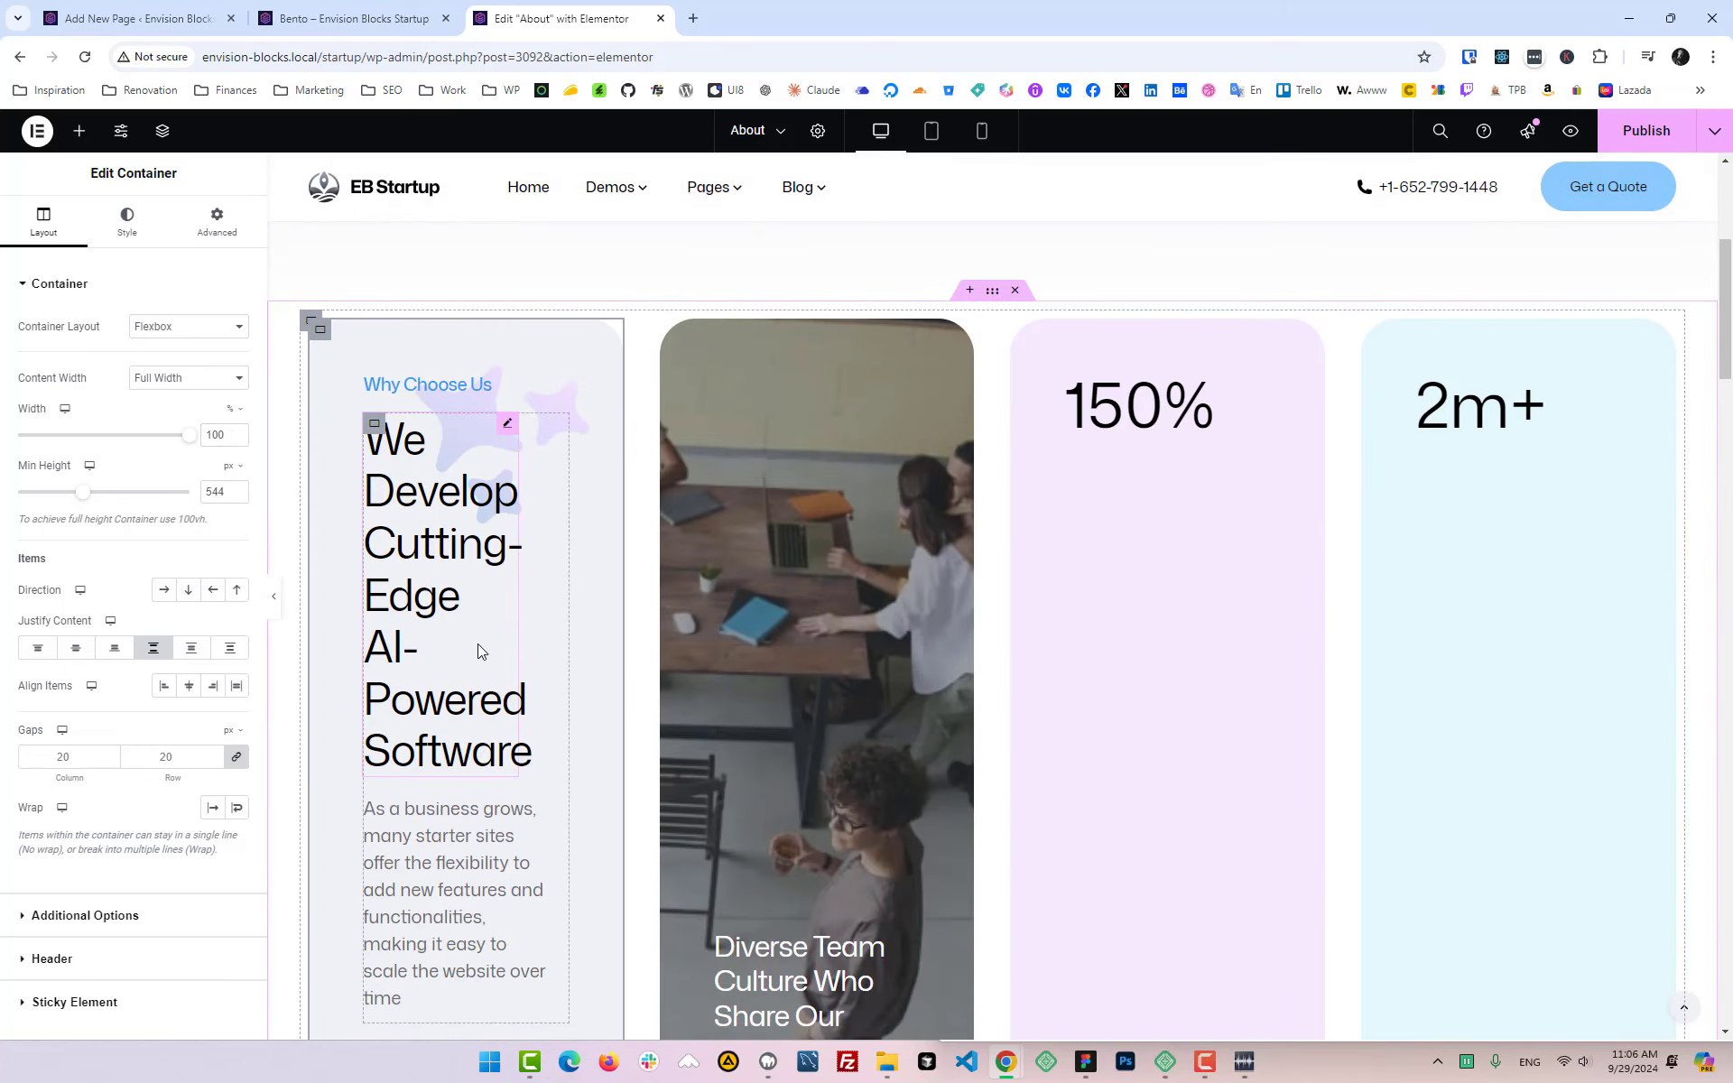
pyautogui.scroll(-1, 545, 555)
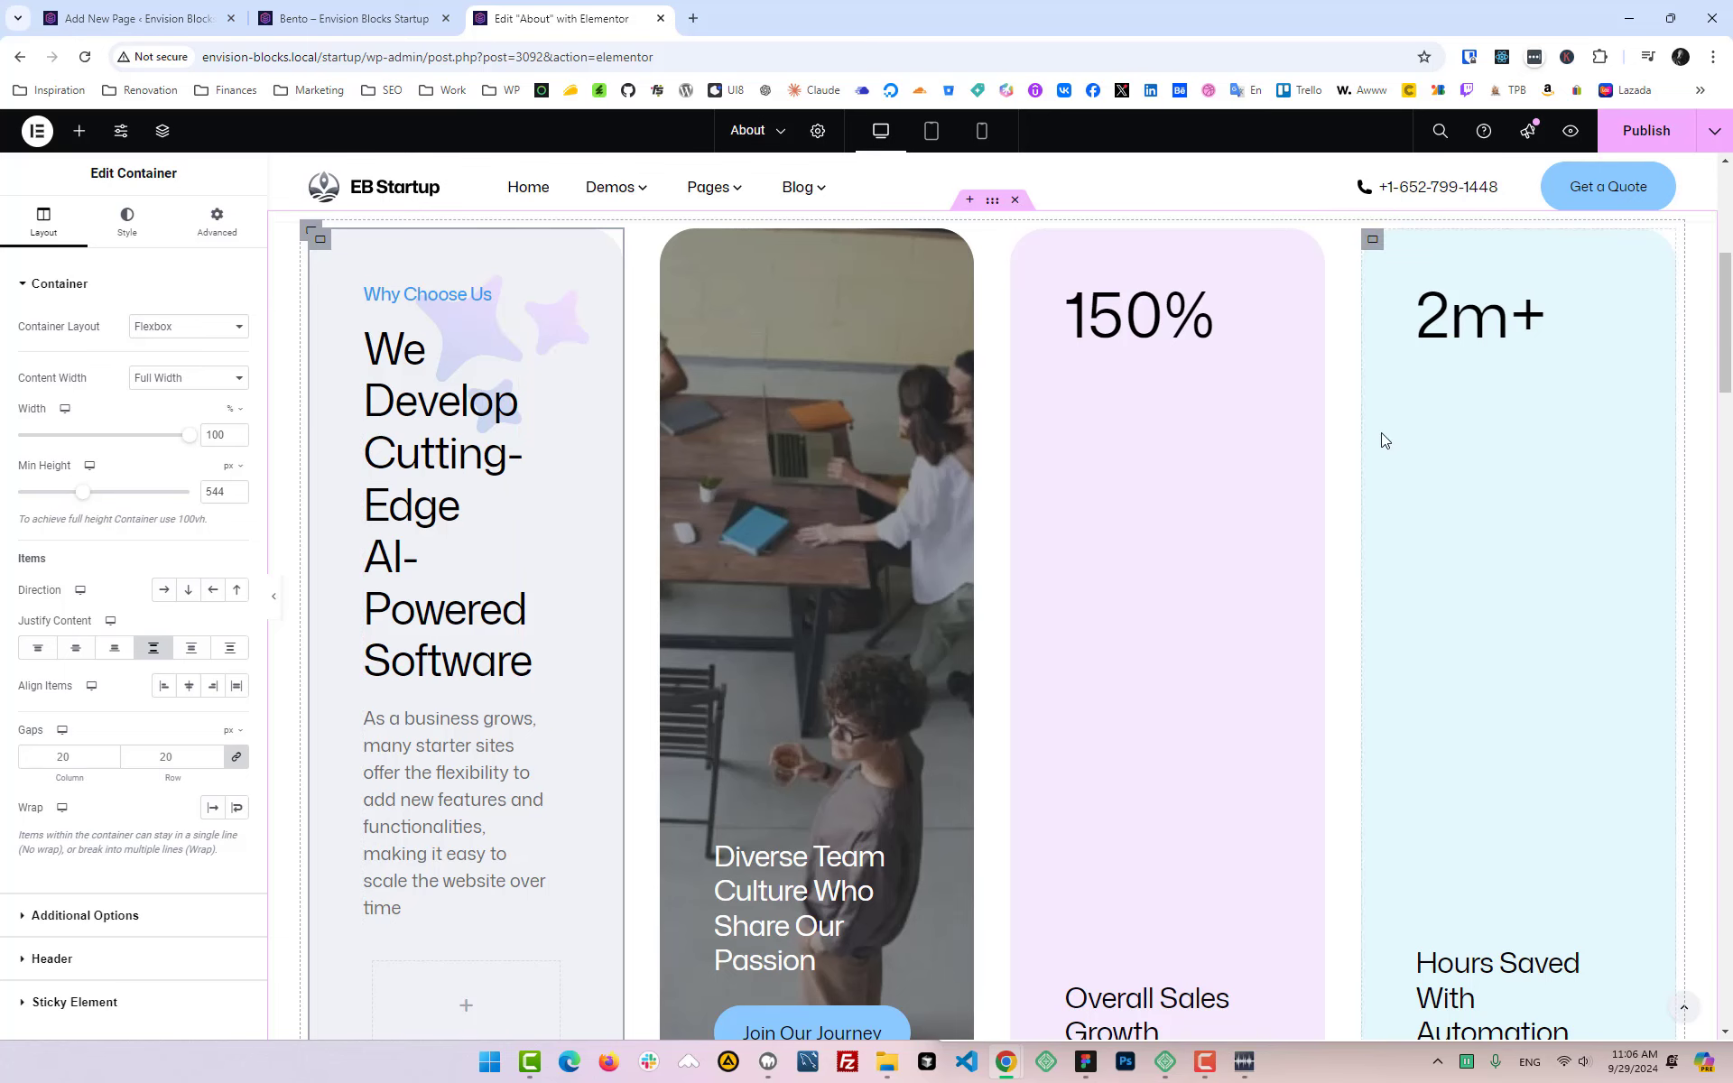
# Step: Compare the Bento page's cards and responsive CSS in the block editor with the grid on the Elementor About page
pyautogui.click(147, 11)
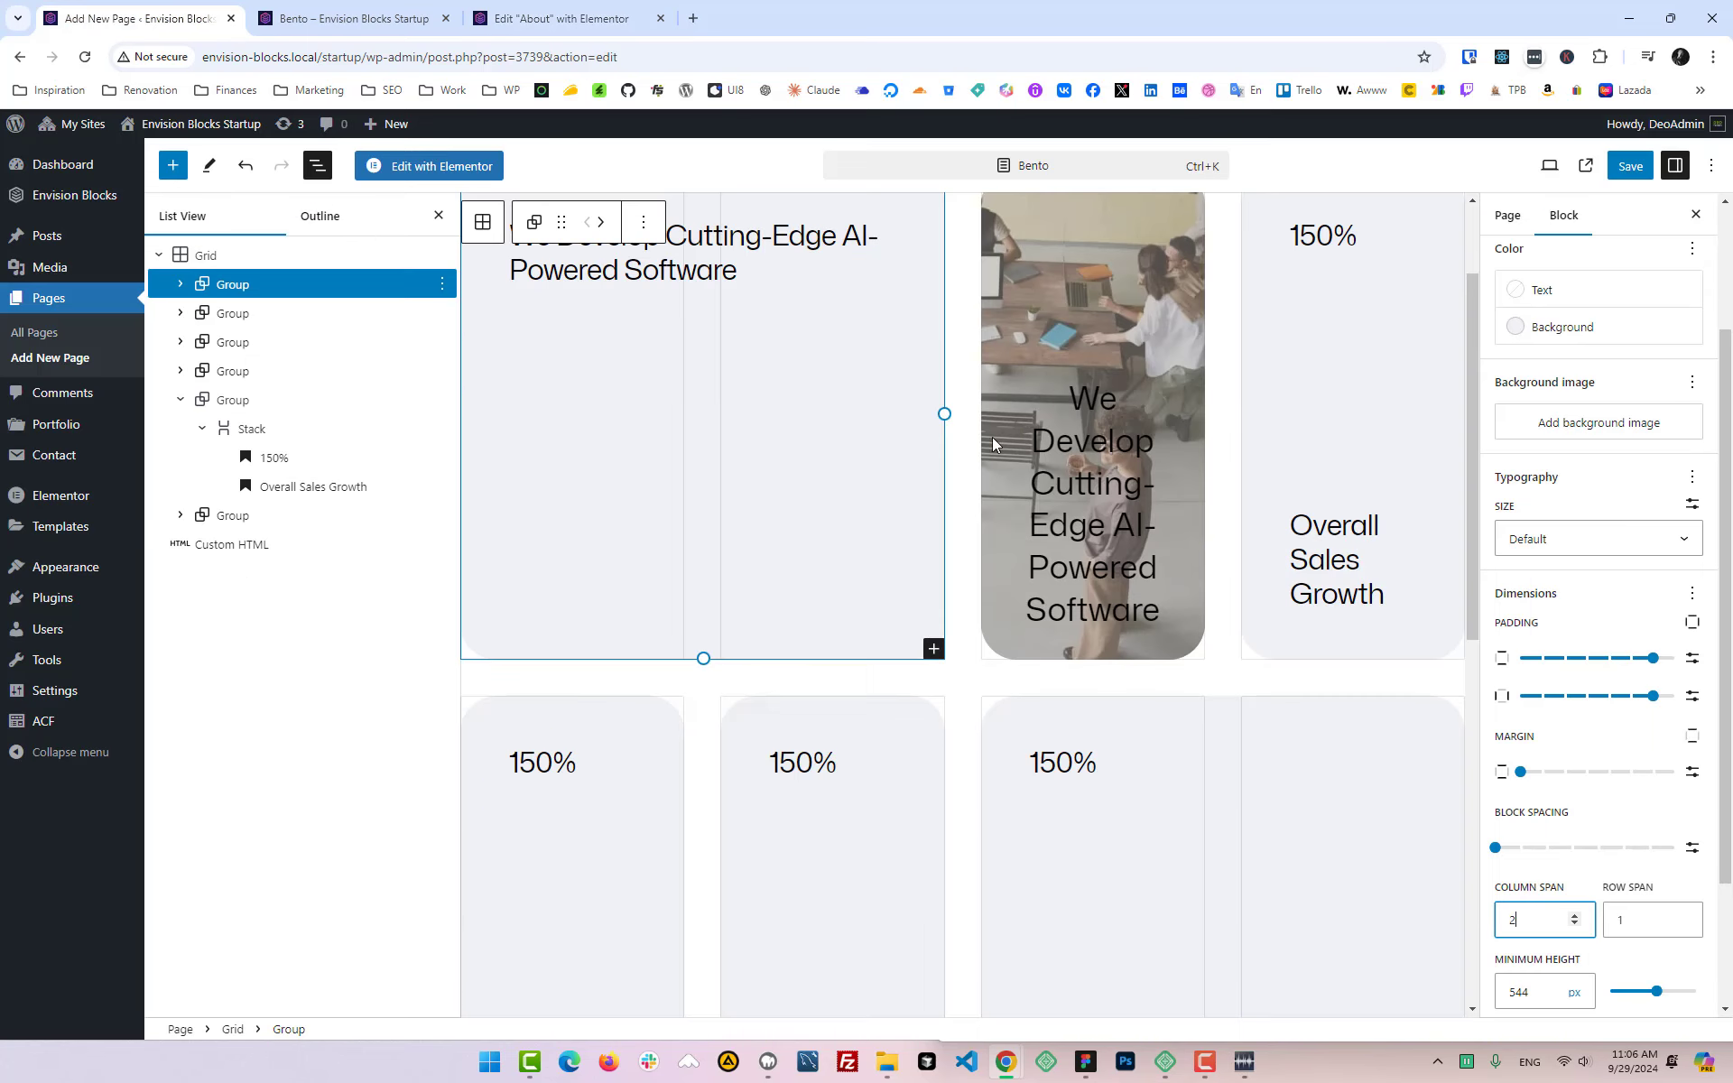
pyautogui.scroll(-5, 1102, 707)
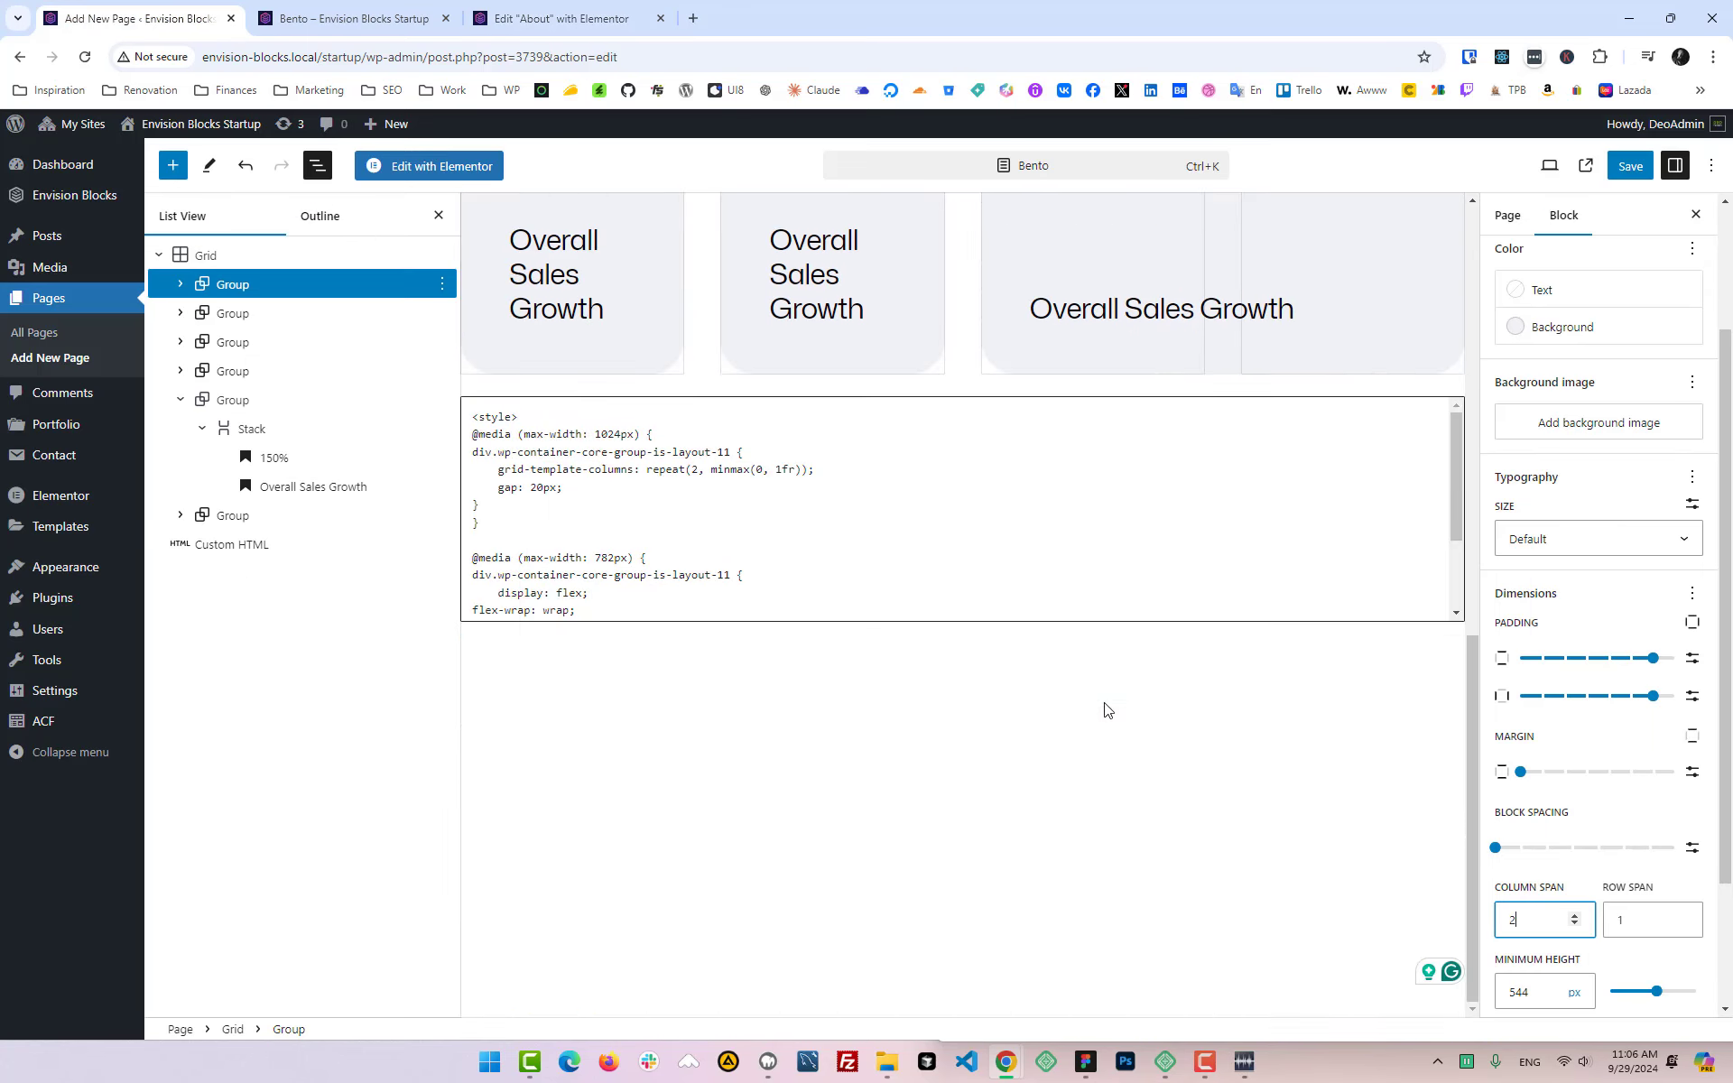
pyautogui.scroll(8, 1215, 708)
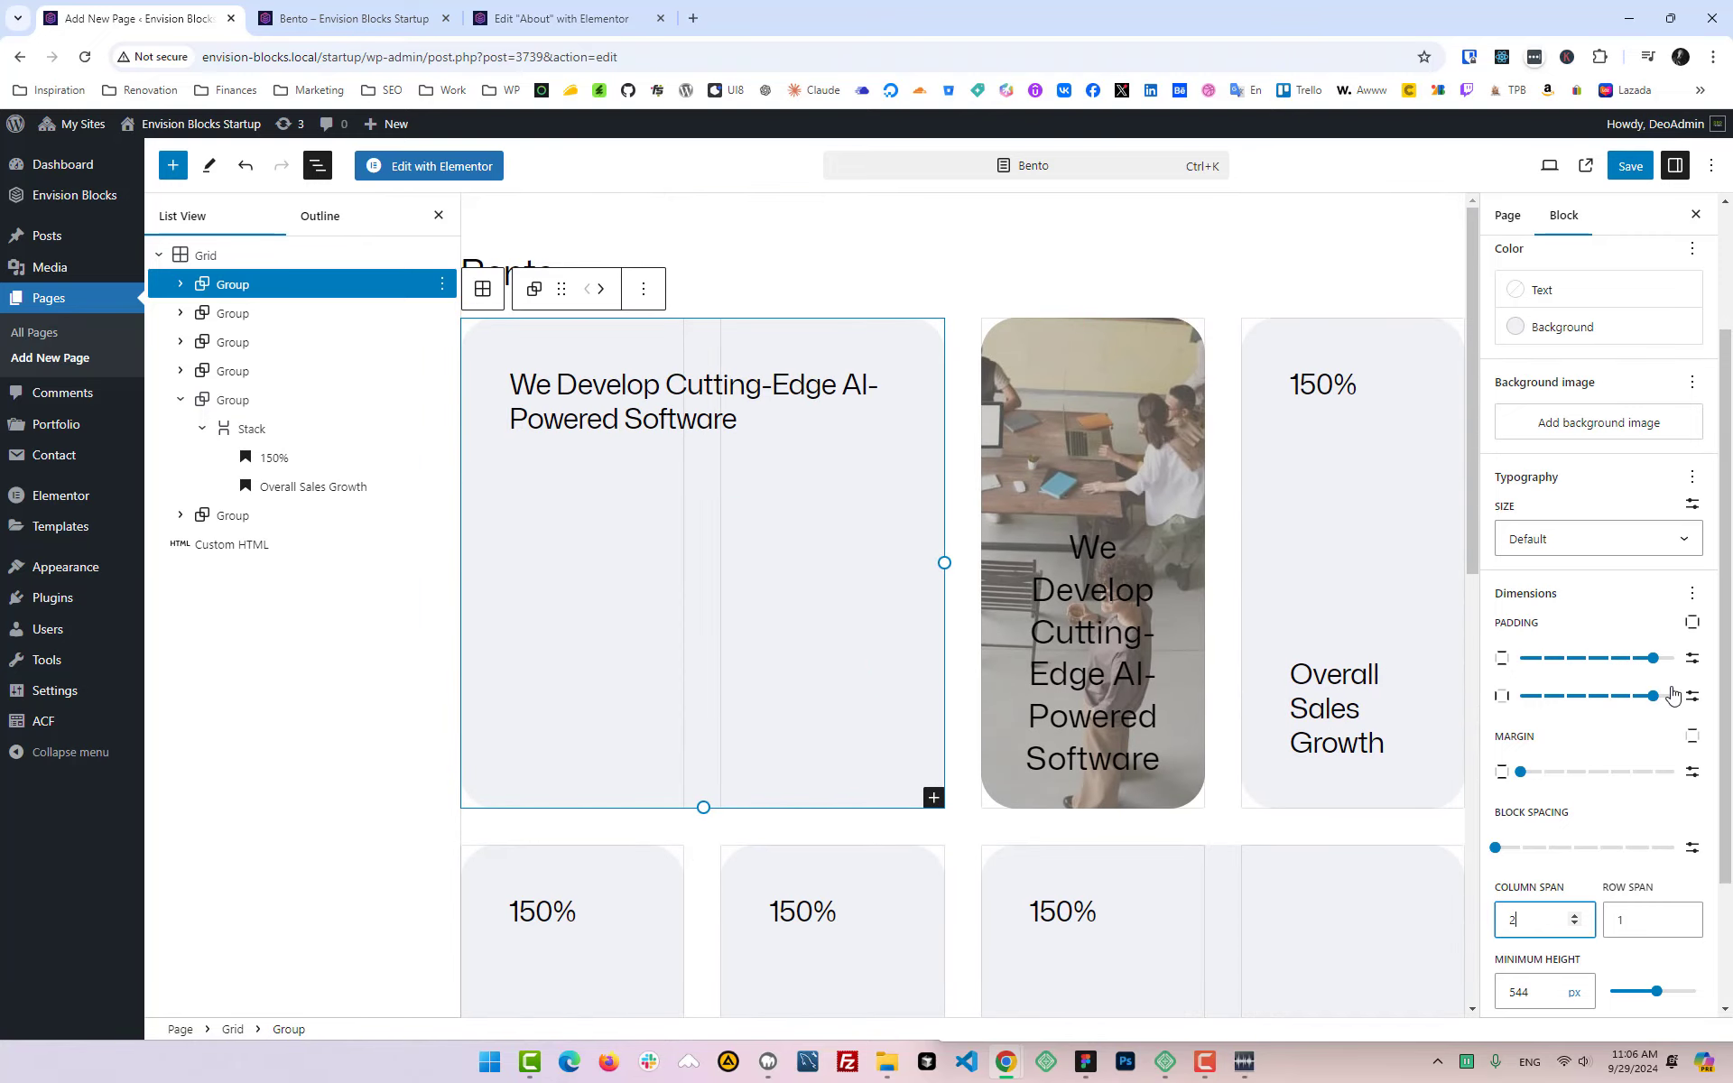
pyautogui.click(596, 25)
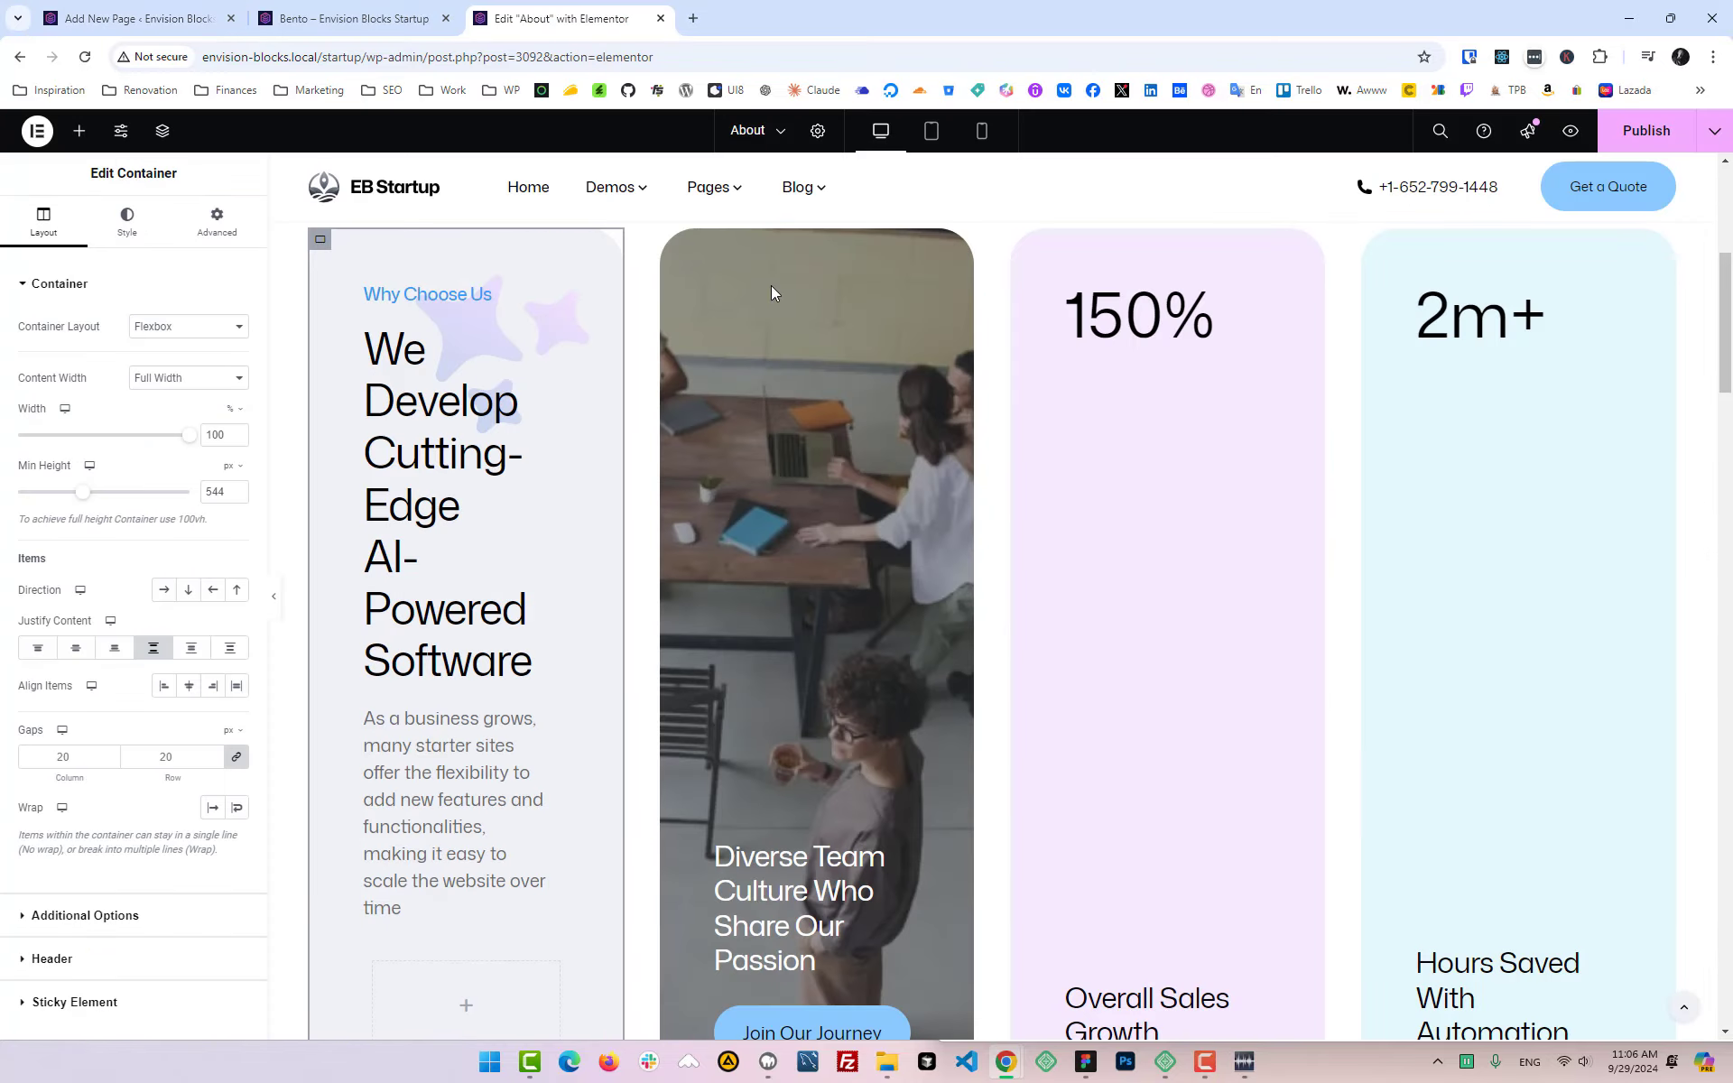
pyautogui.scroll(-8, 717, 469)
pyautogui.scroll(1, 862, 619)
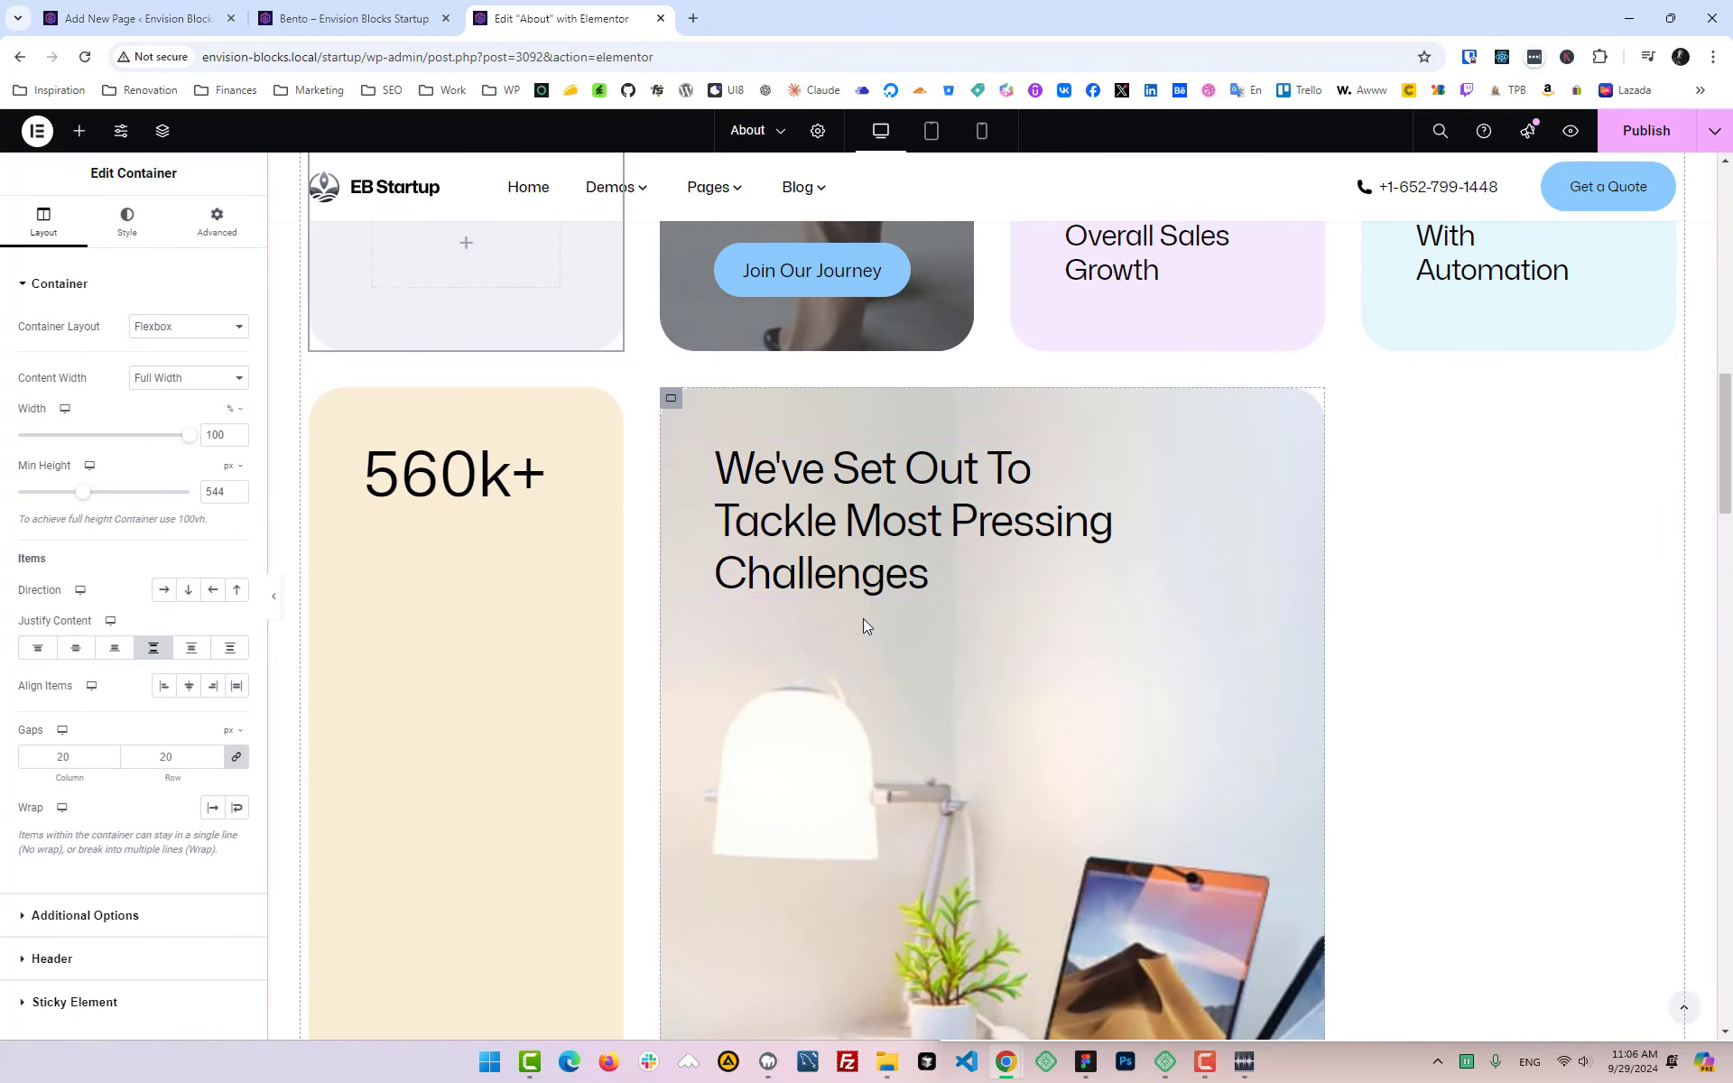
pyautogui.scroll(-6, 863, 619)
# Step: Review the published Bento page's grid layout from the page title down to the footer
pyautogui.hotkey('ctrl', 'shift', 'Tab')
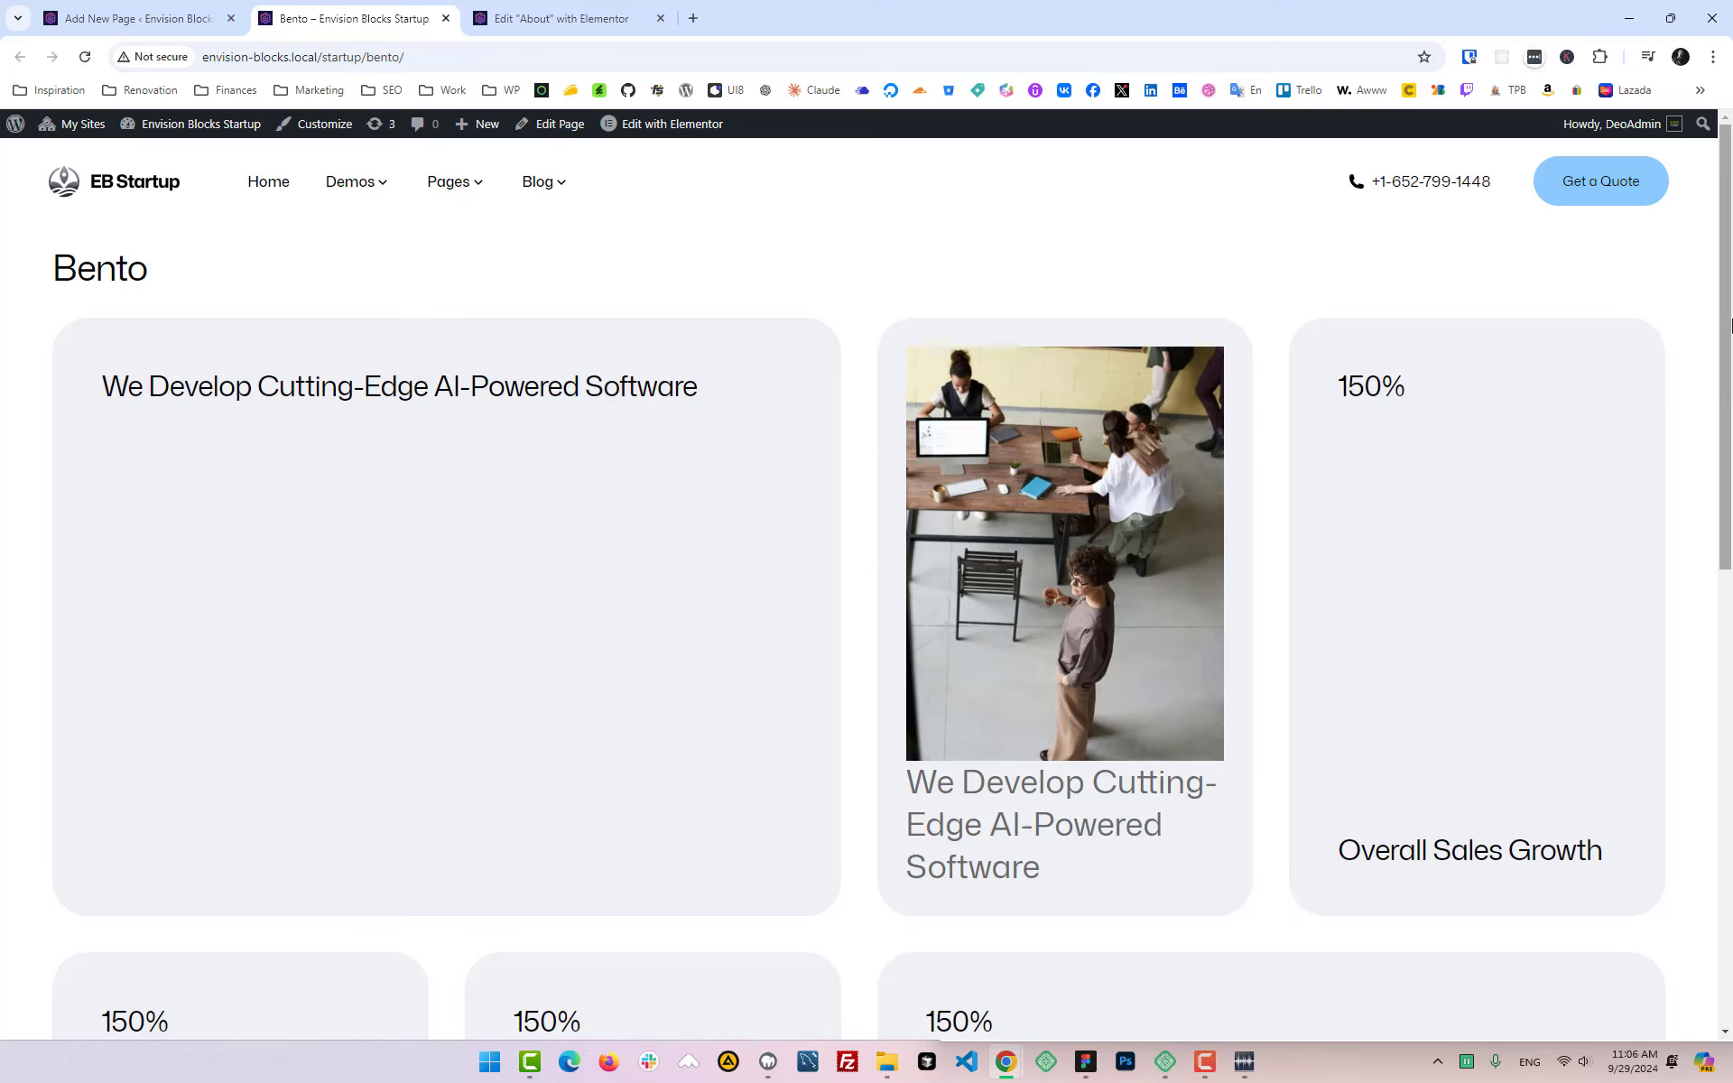
pyautogui.click(1726, 600)
pyautogui.click(1726, 361)
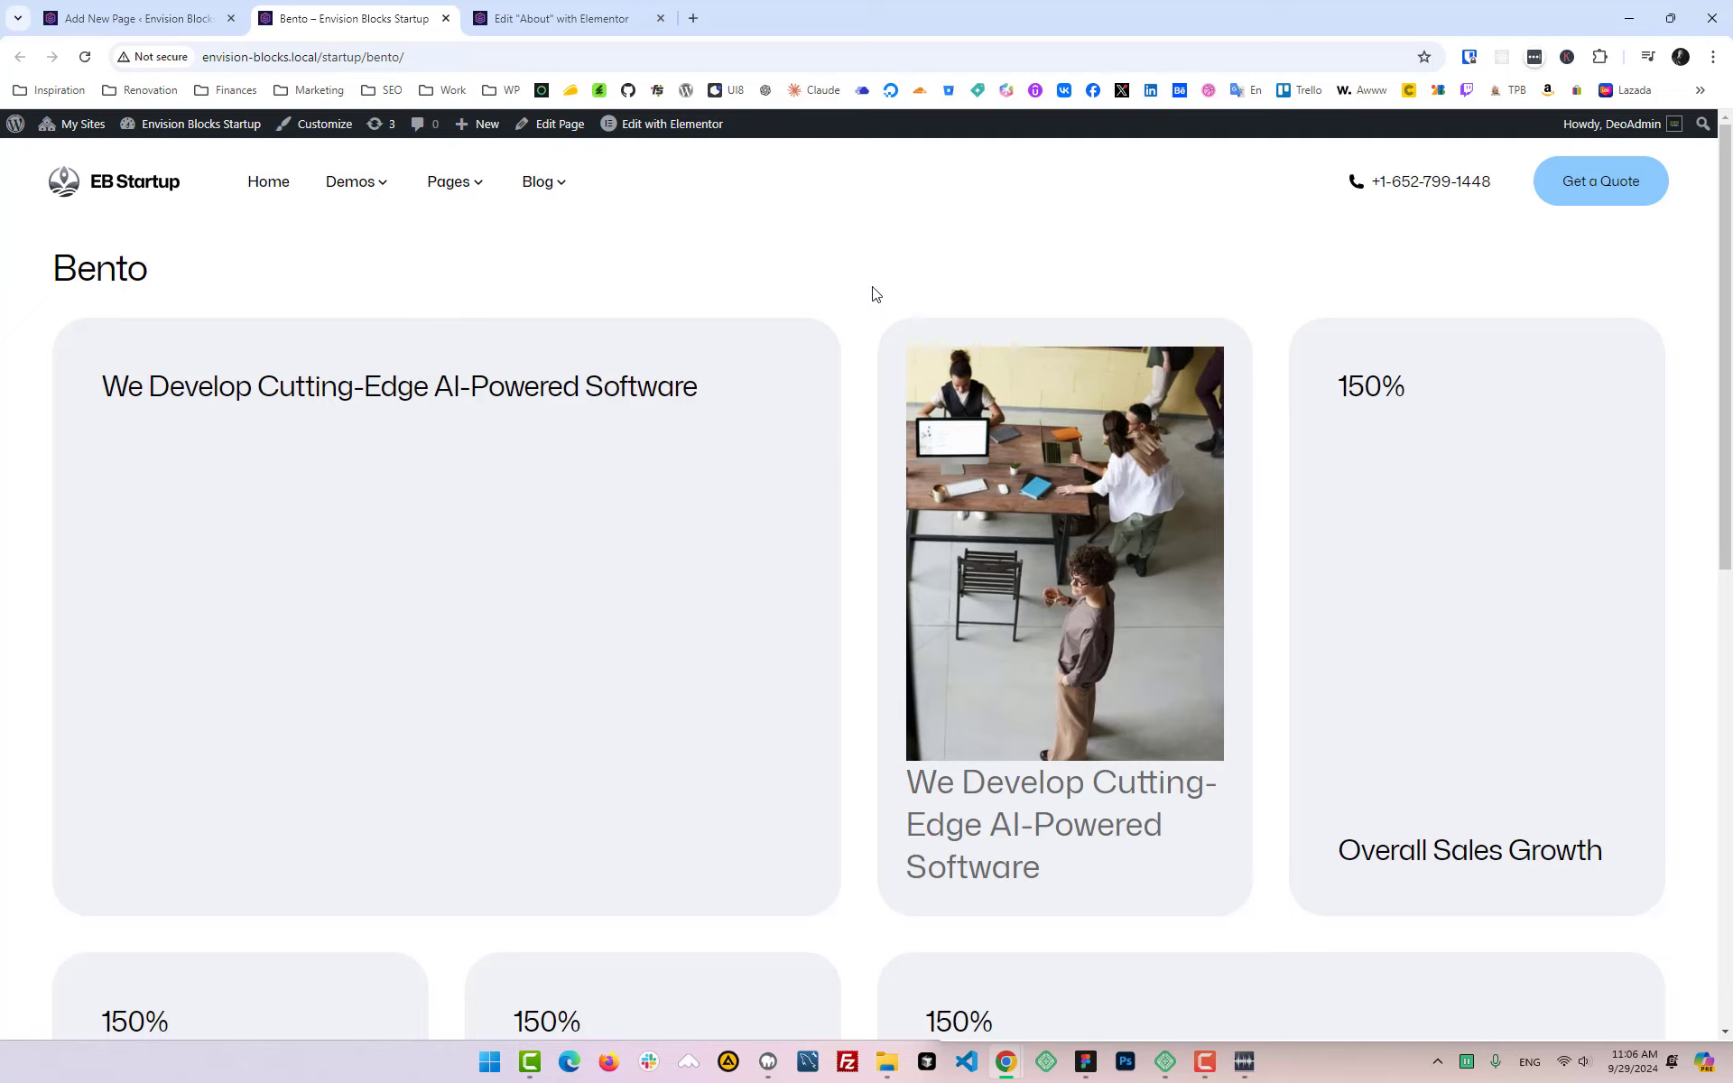
pyautogui.doubleClick(128, 282)
pyautogui.click(283, 267)
pyautogui.scroll(-9, 899, 621)
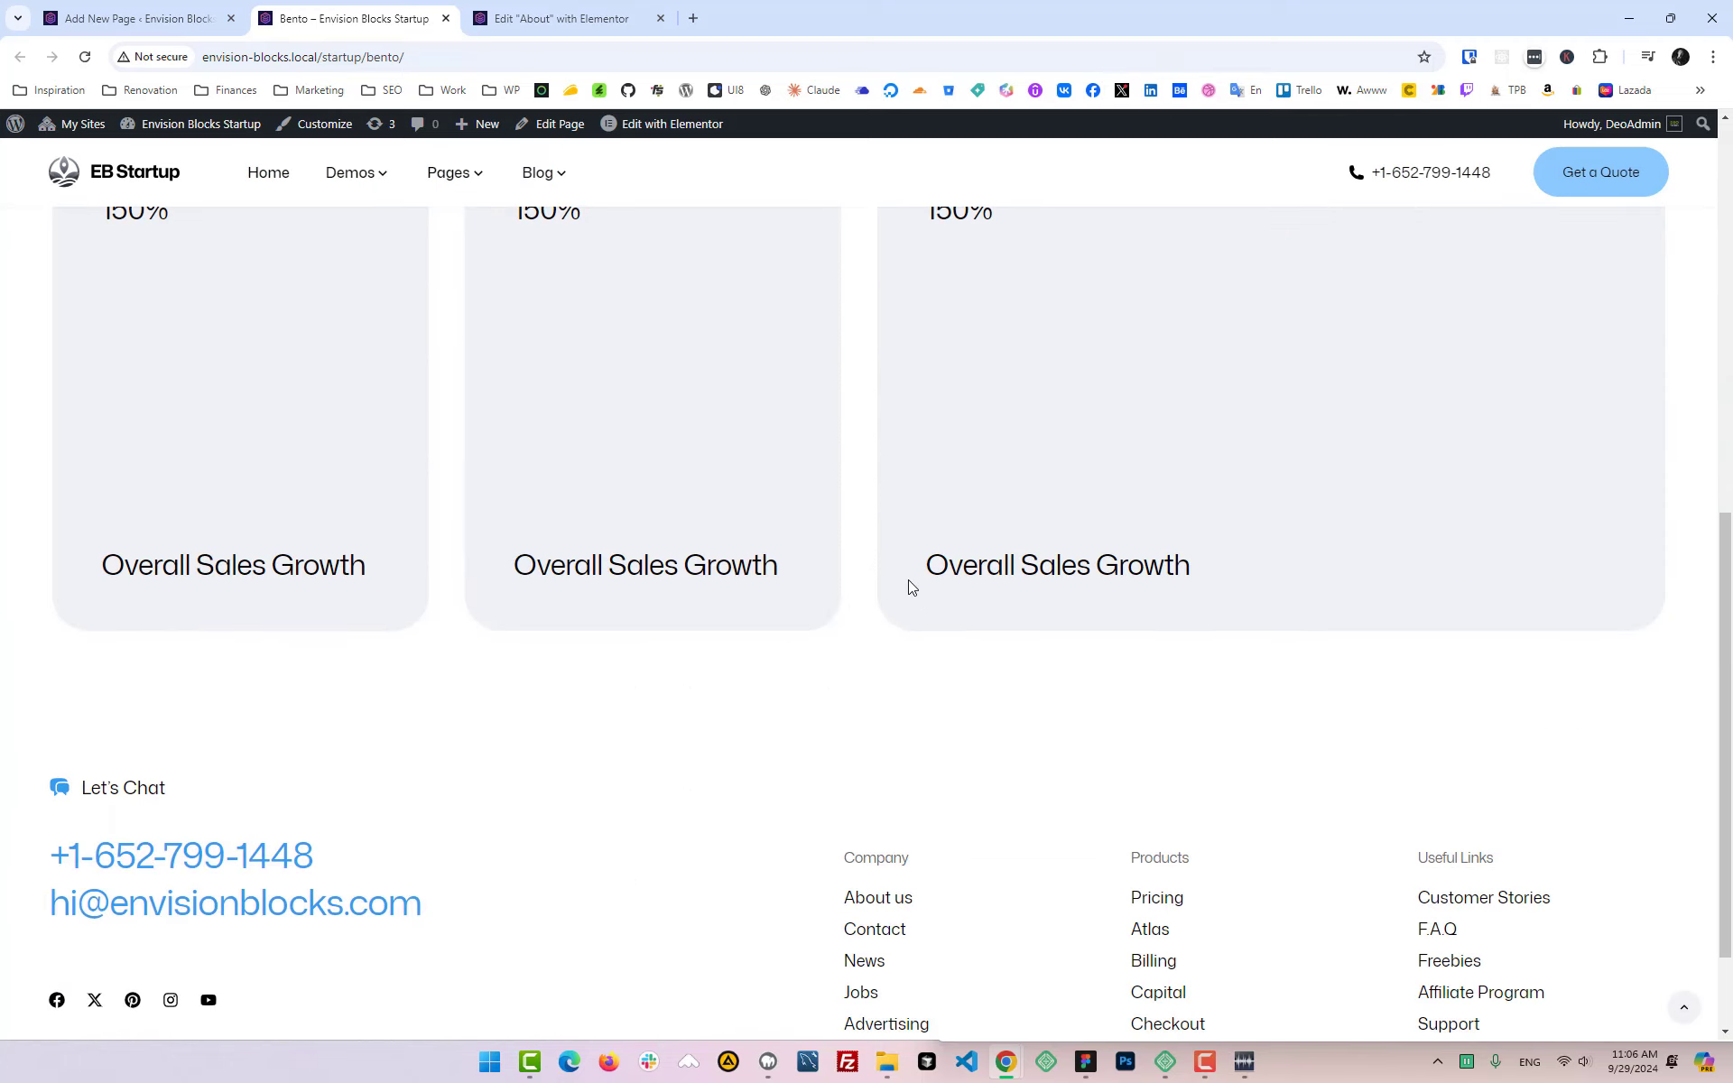
pyautogui.scroll(5, 808, 570)
pyautogui.scroll(4, 855, 552)
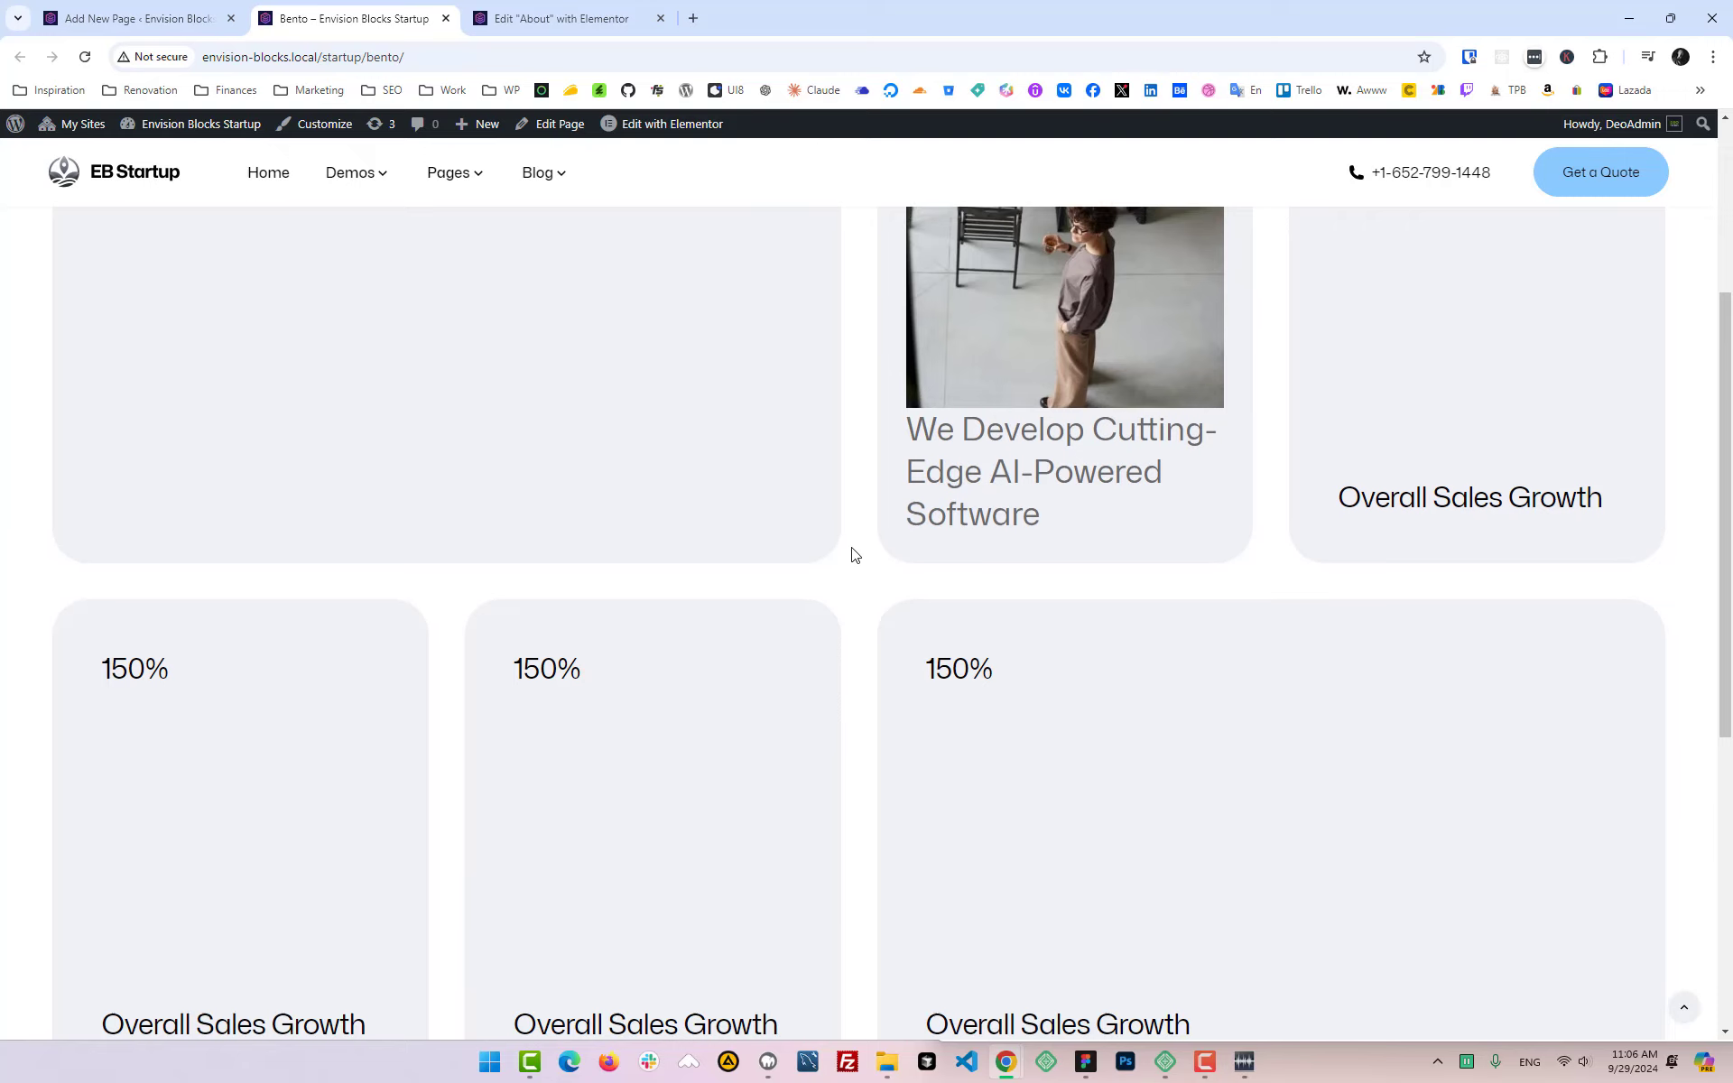